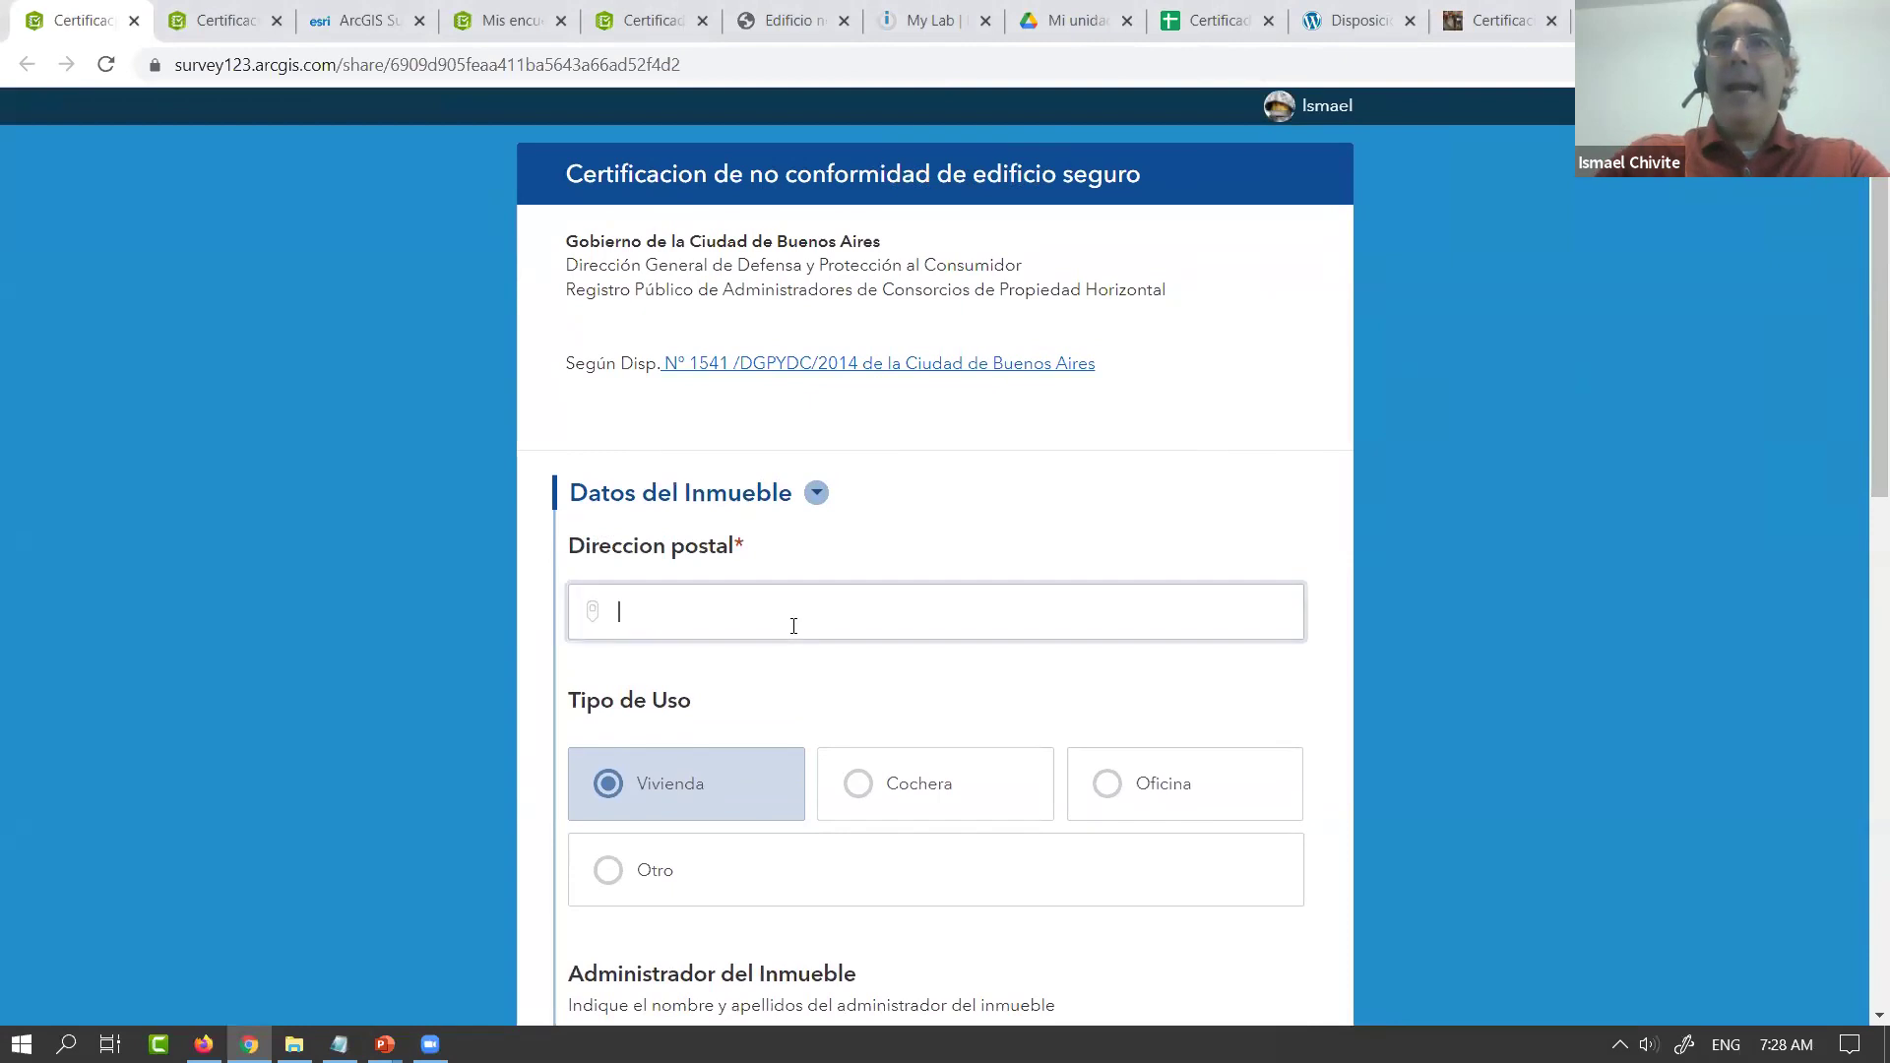
# Enter the building's street address in Direccion postal and pick the first geocoder suggestion
pyautogui.press('BackSpace')
pyautogui.press('BackSpace')
pyautogui.press('BackSpace')
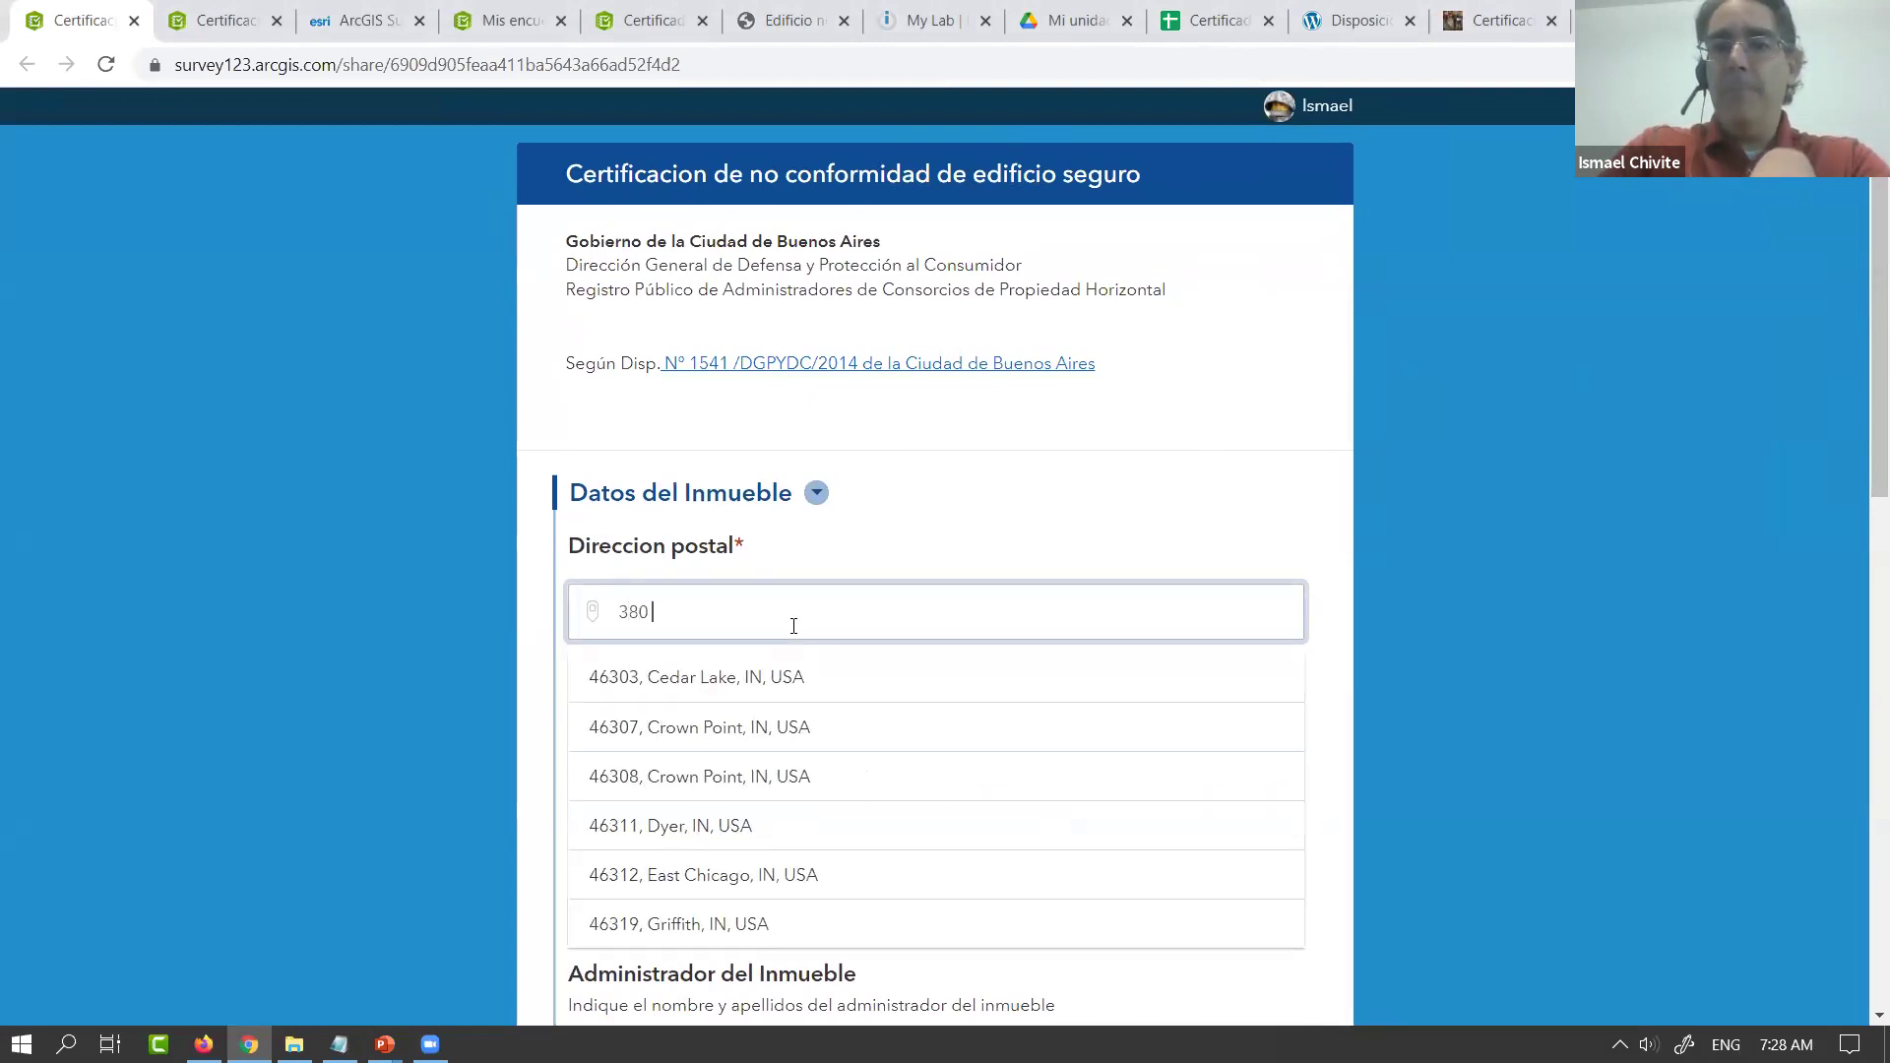
pyautogui.press('BackSpace')
pyautogui.press('BackSpace')
pyautogui.press('BackSpace')
pyautogui.press('BackSpace')
pyautogui.press('BackSpace')
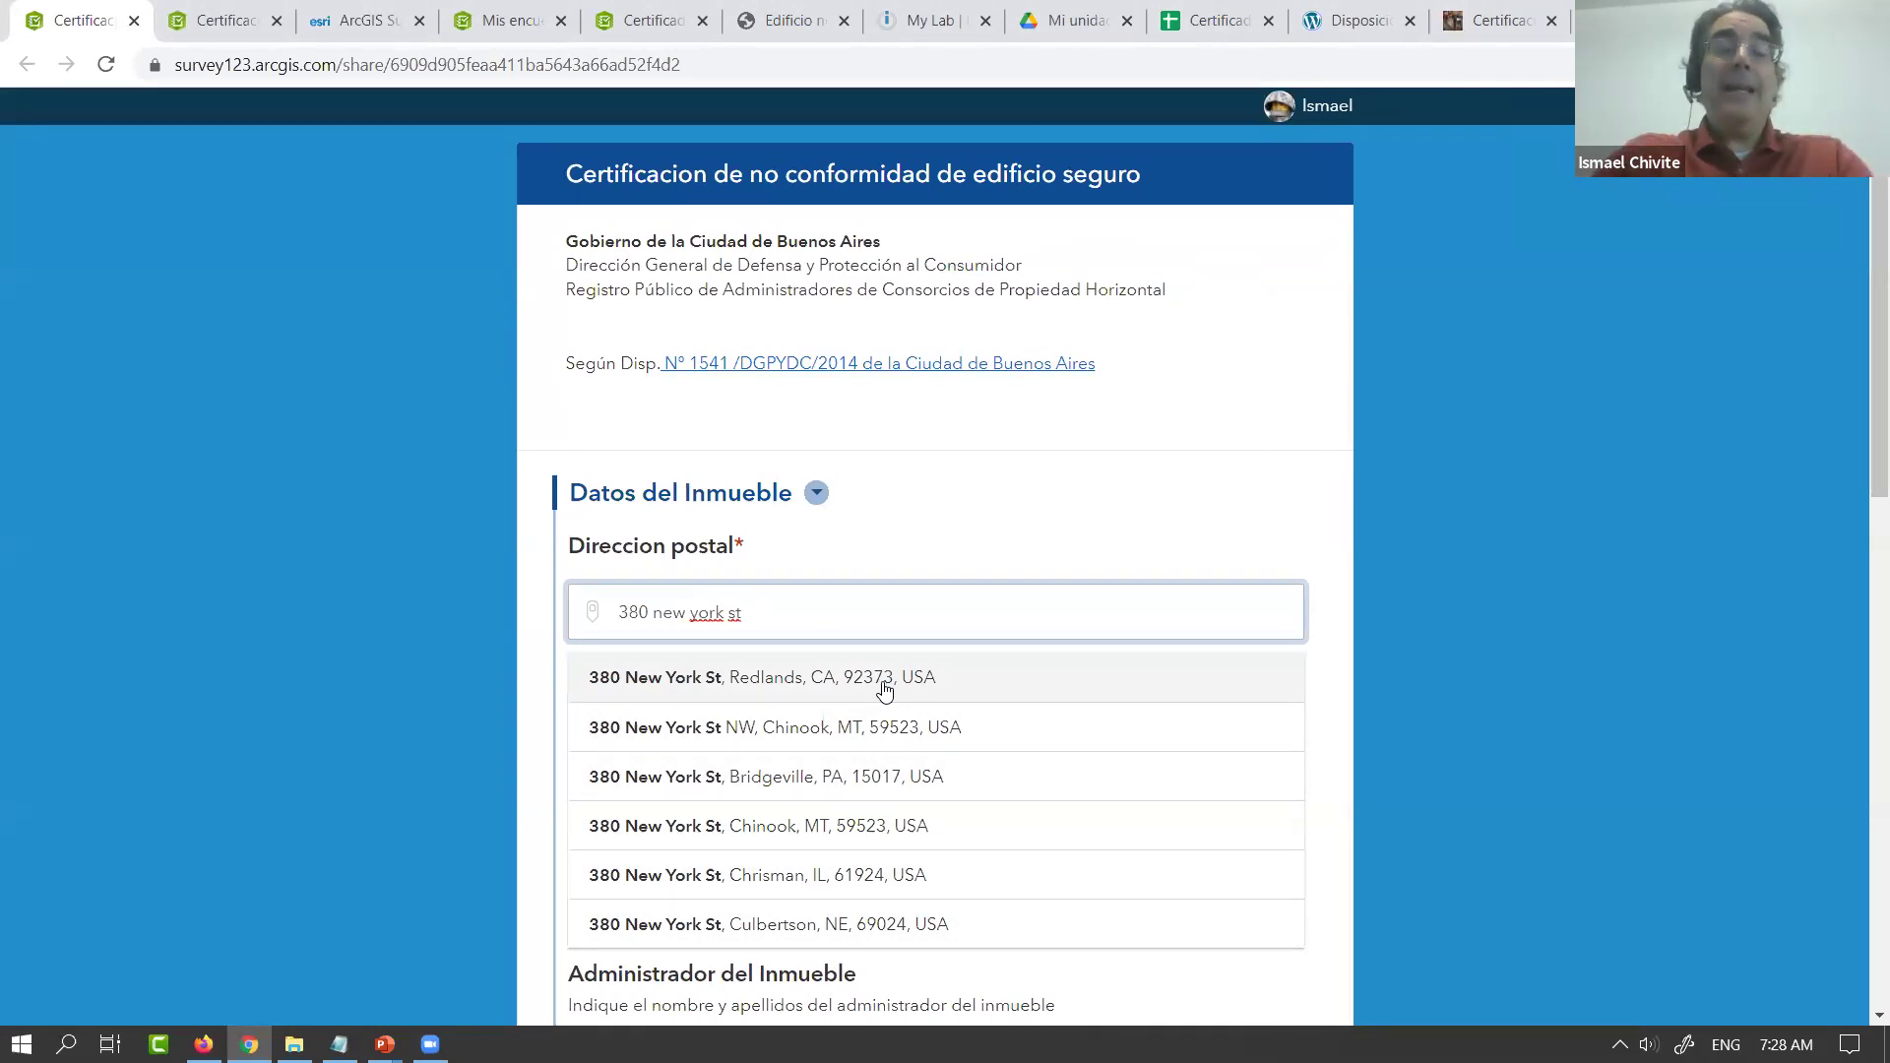
pyautogui.click(886, 689)
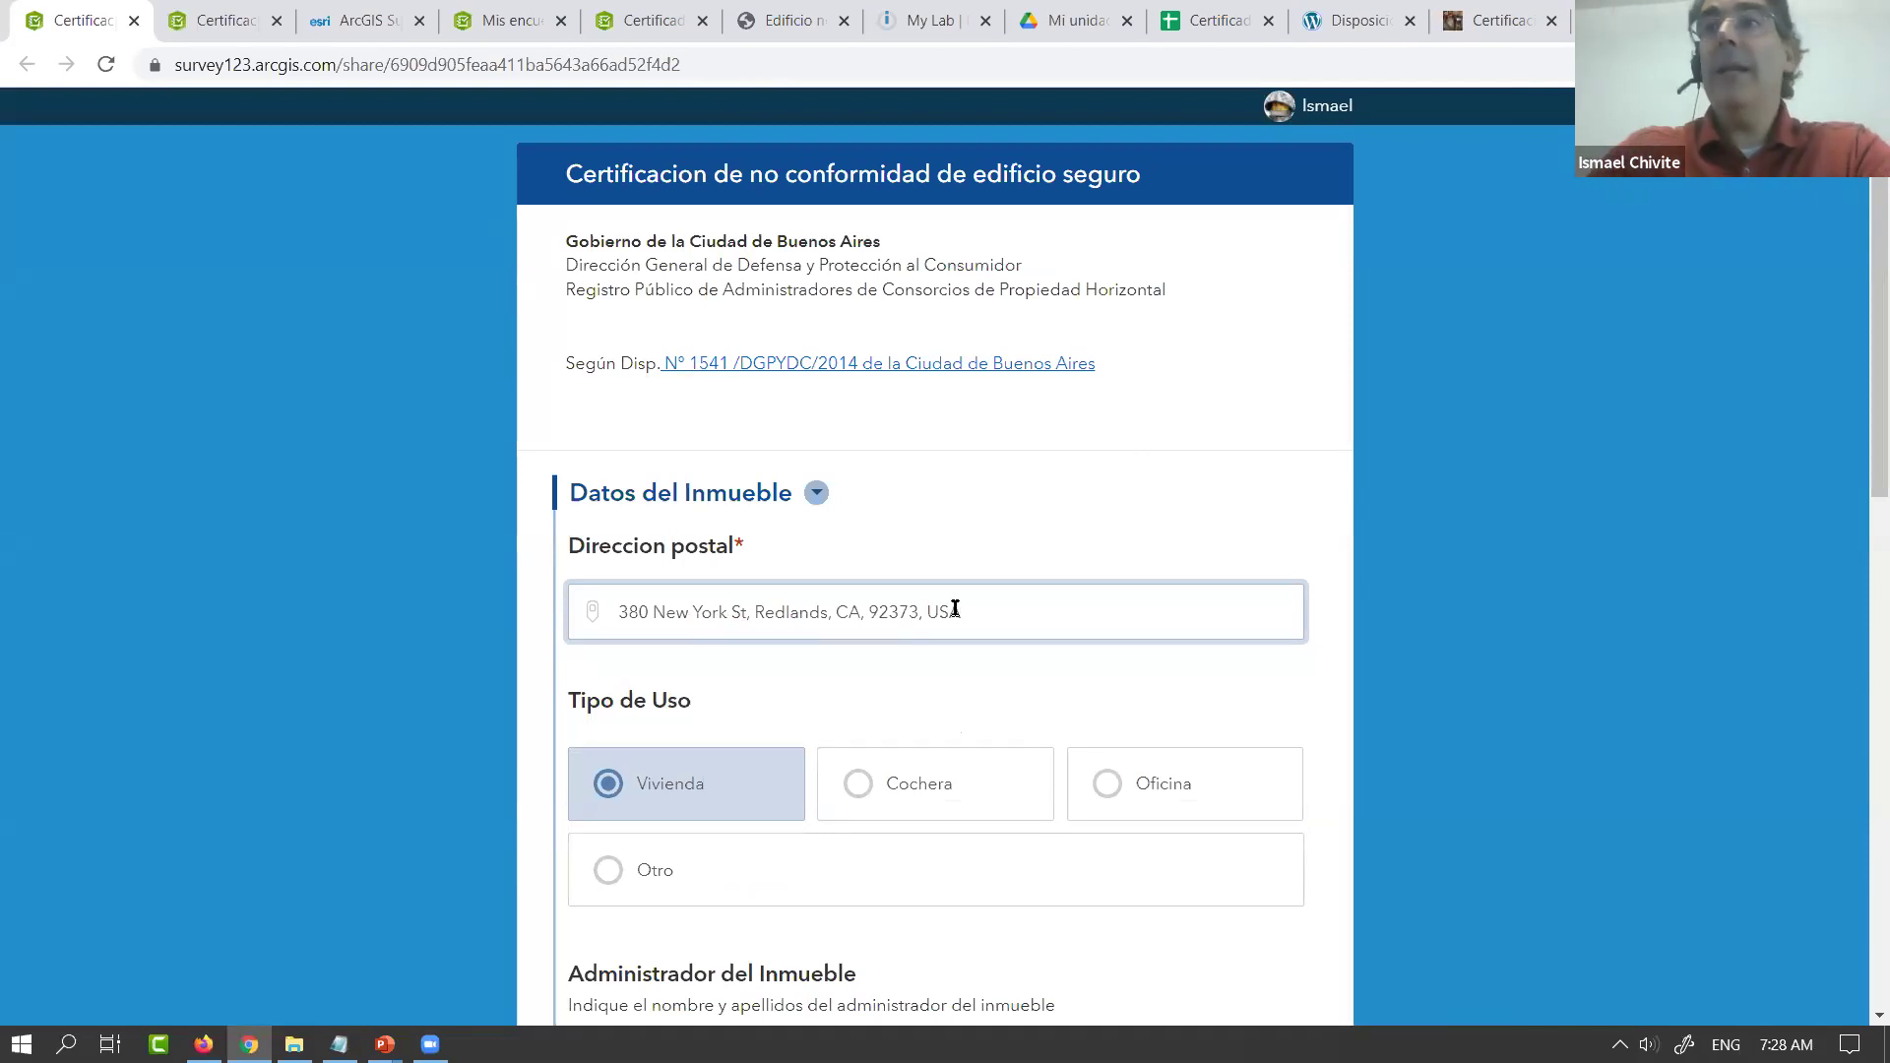
# Enter the building administrator's full name in Administrador del Inmueble
pyautogui.scroll(-1, 1861, 473)
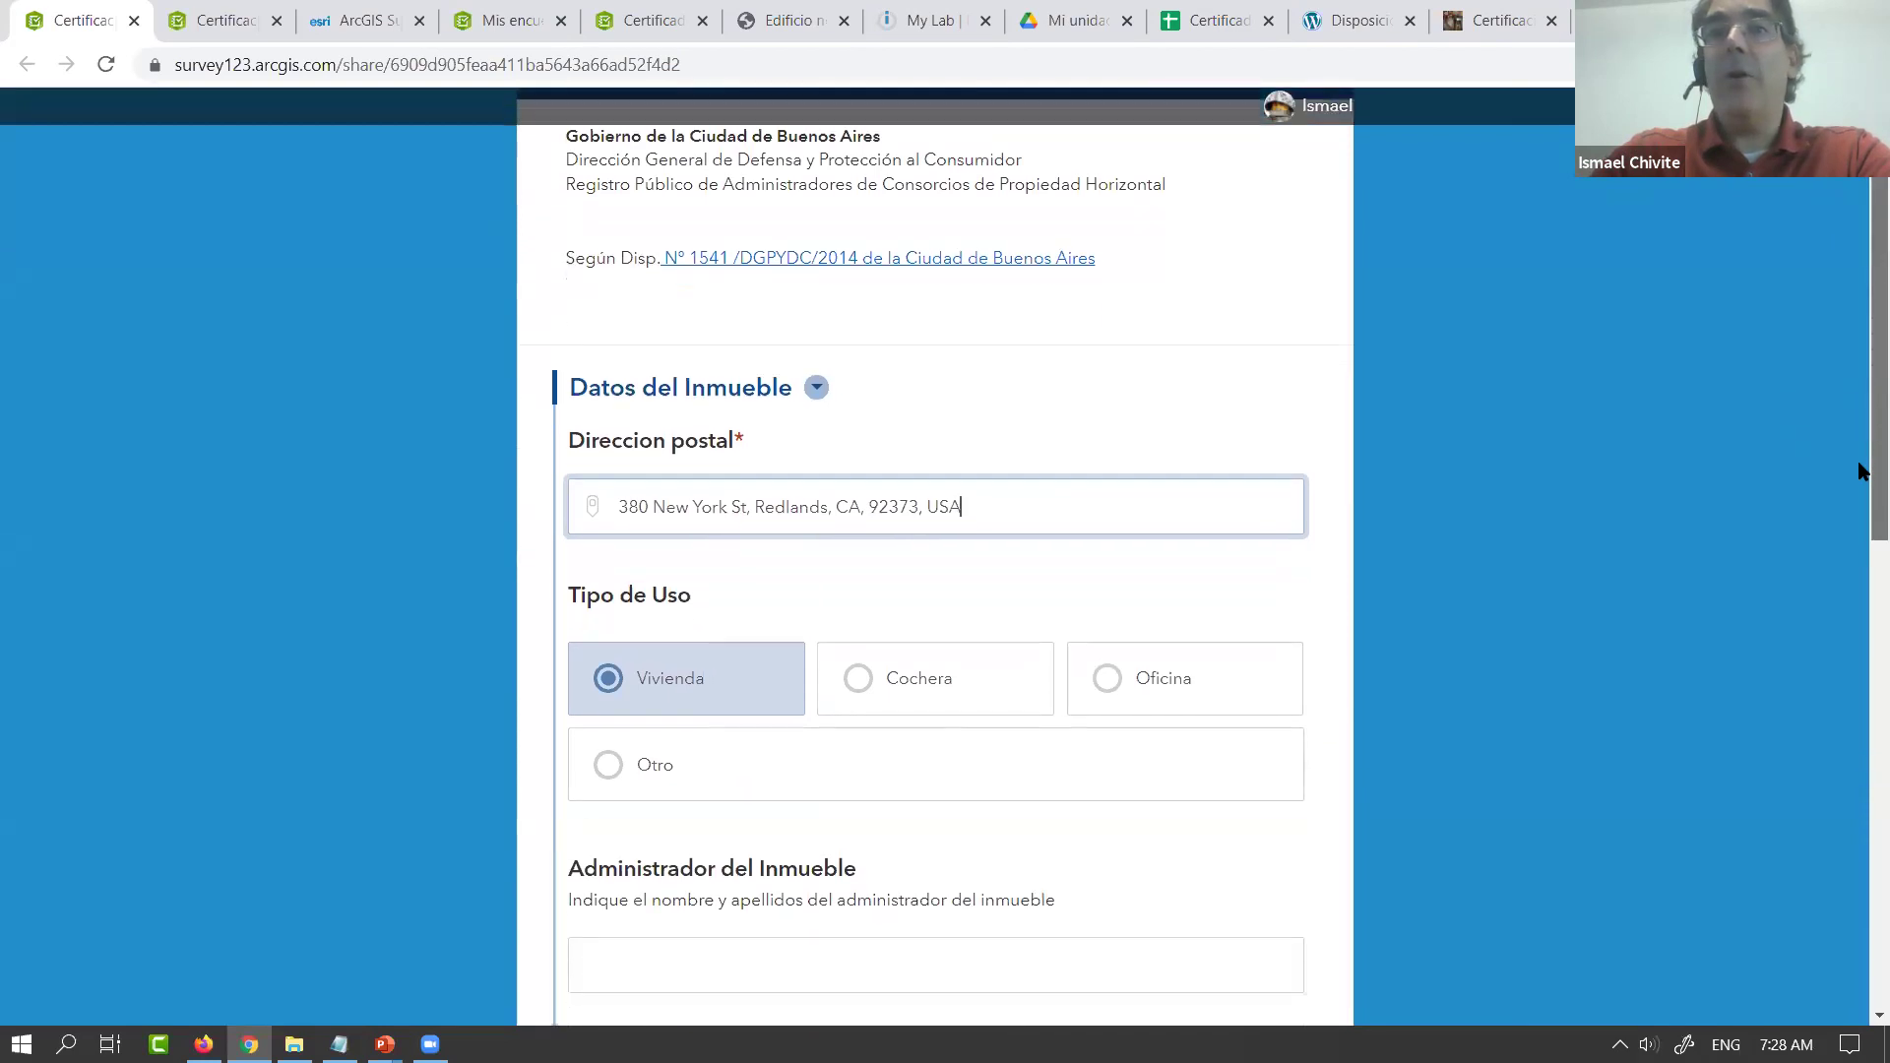
pyautogui.scroll(-3, 1861, 473)
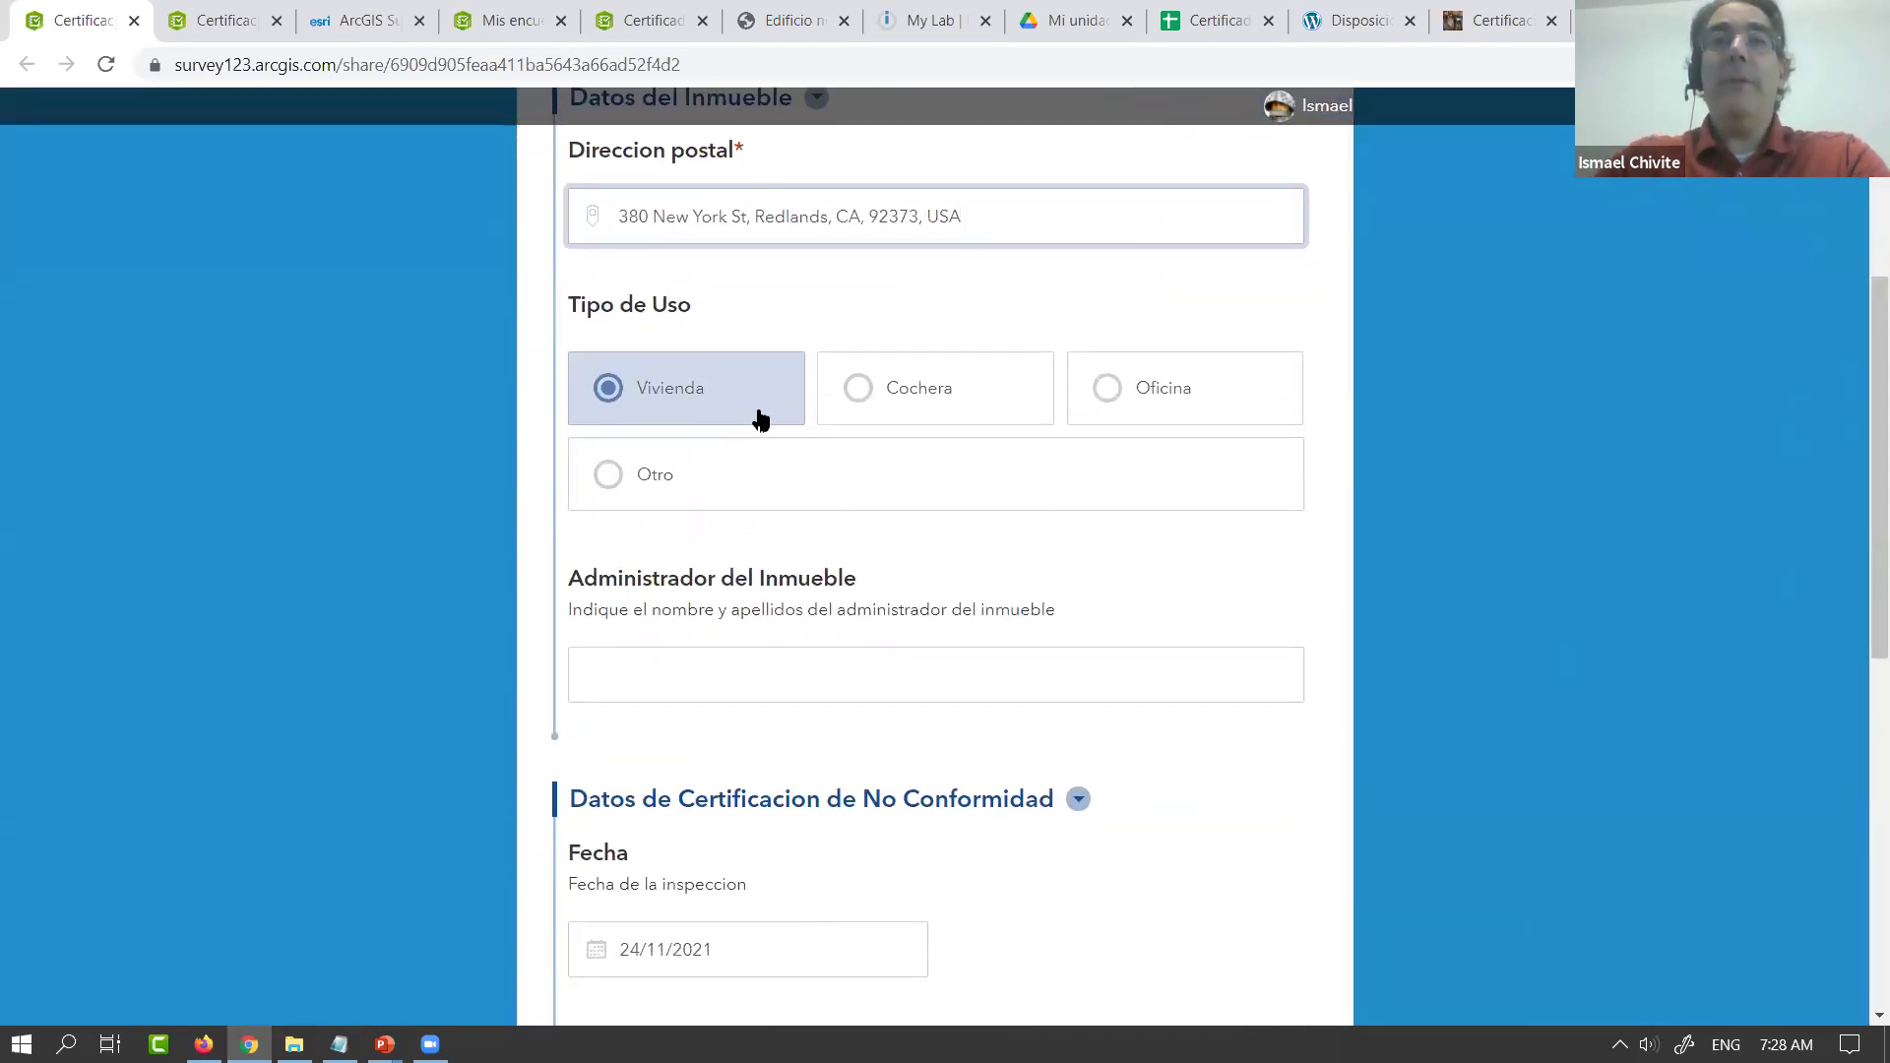
pyautogui.click(749, 679)
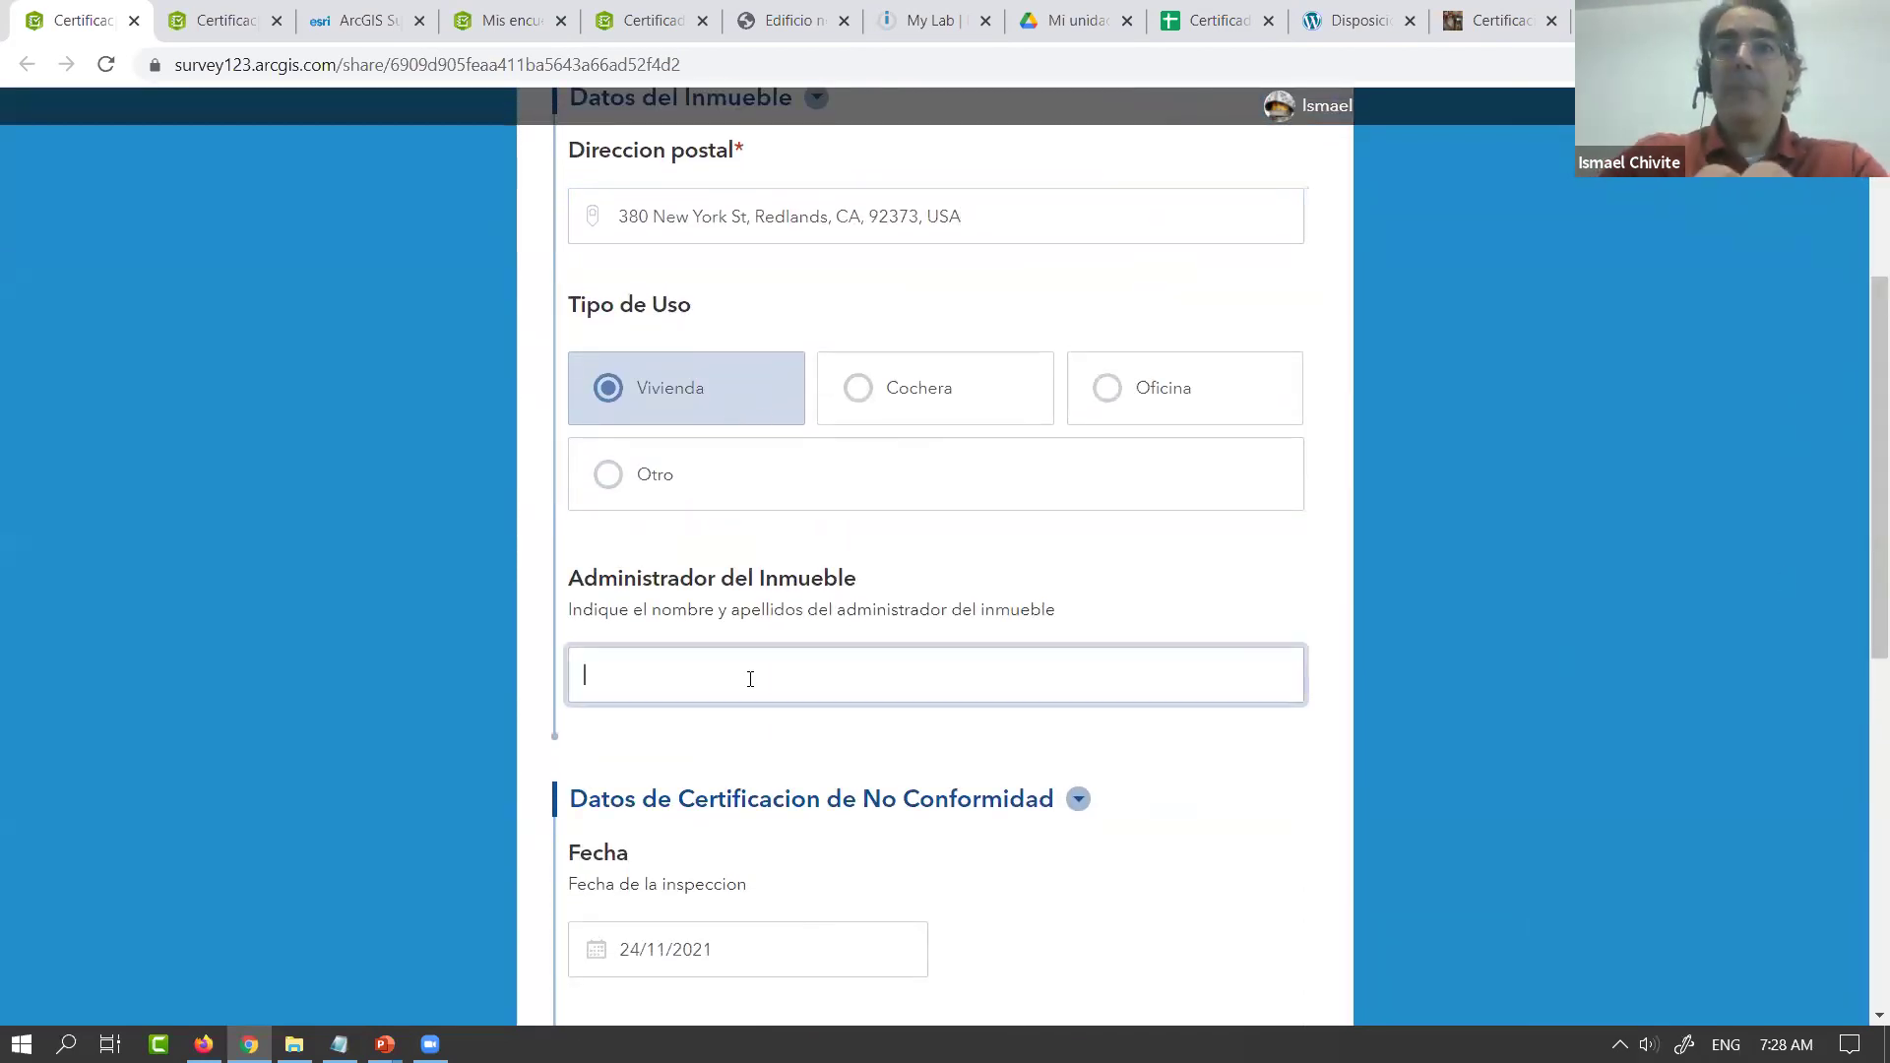
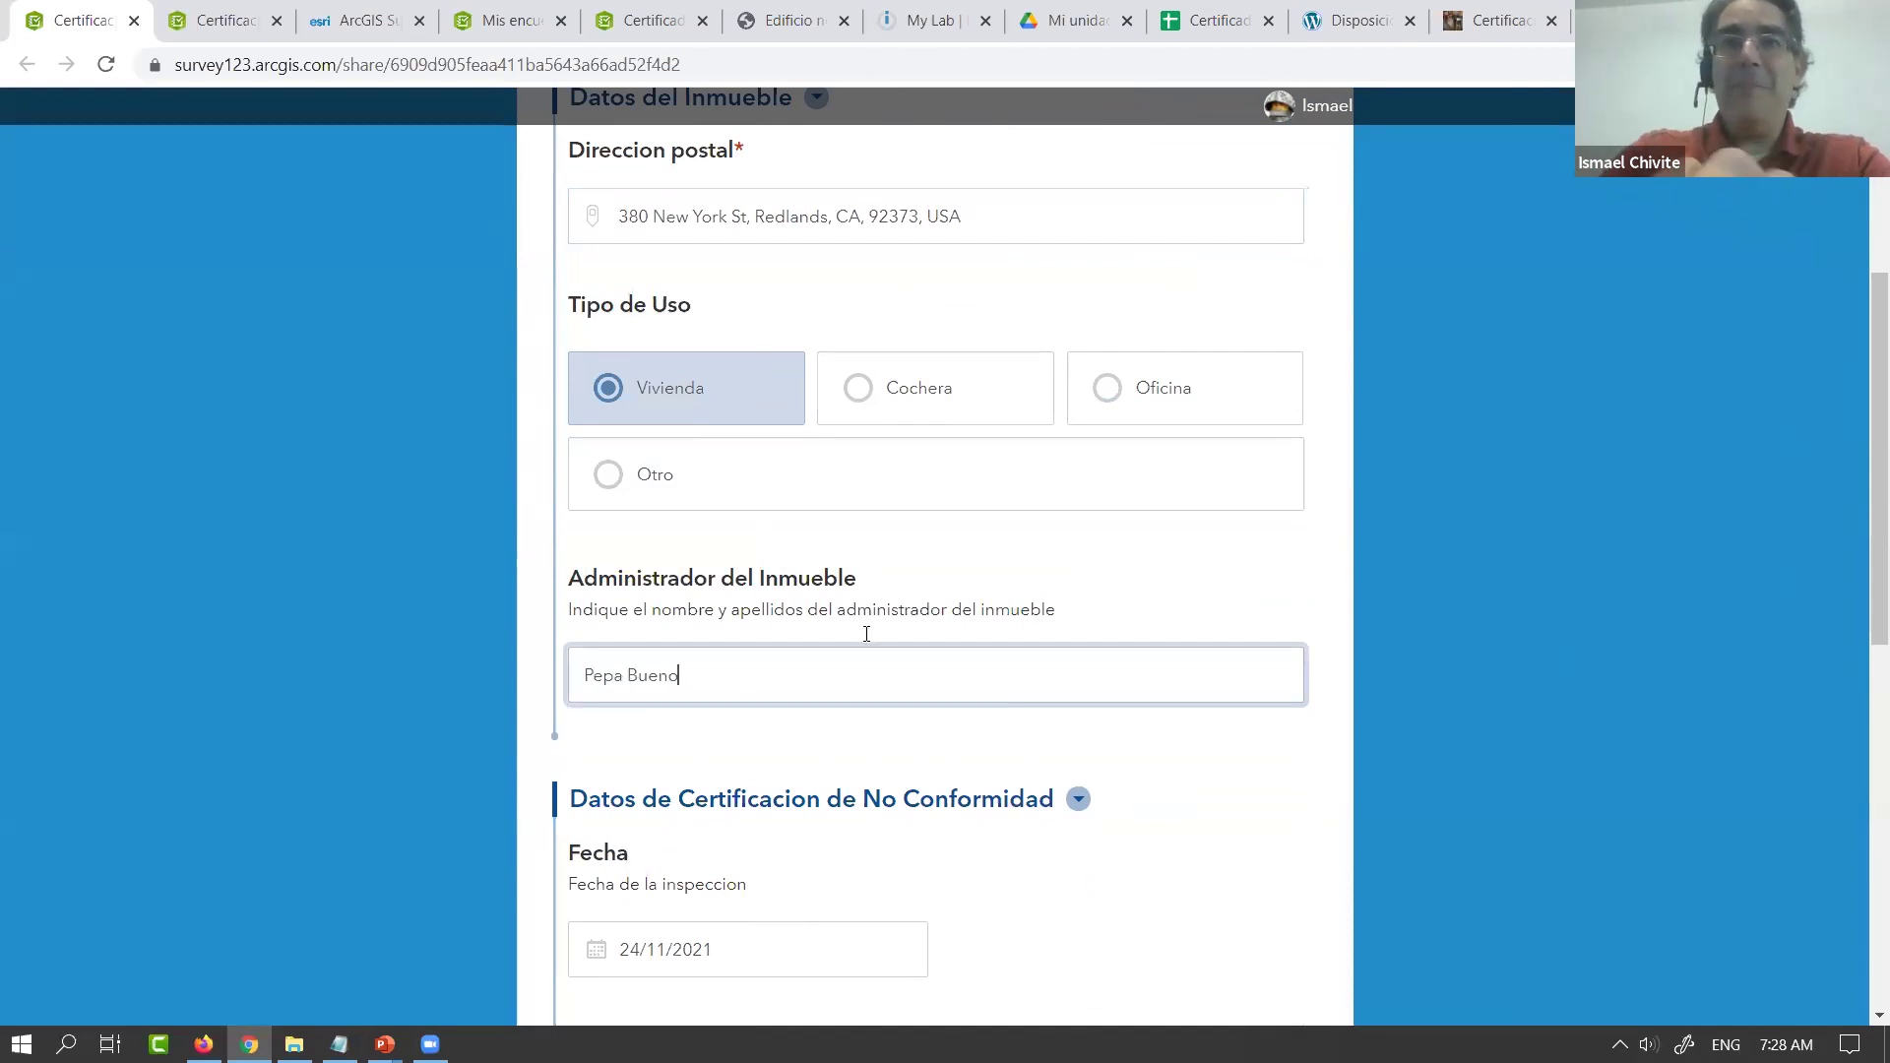
# Write 'En la primera planta faltan extintores' as the non-conformity reason in Motivos
pyautogui.scroll(-1, 1231, 521)
pyautogui.scroll(-4, 1231, 521)
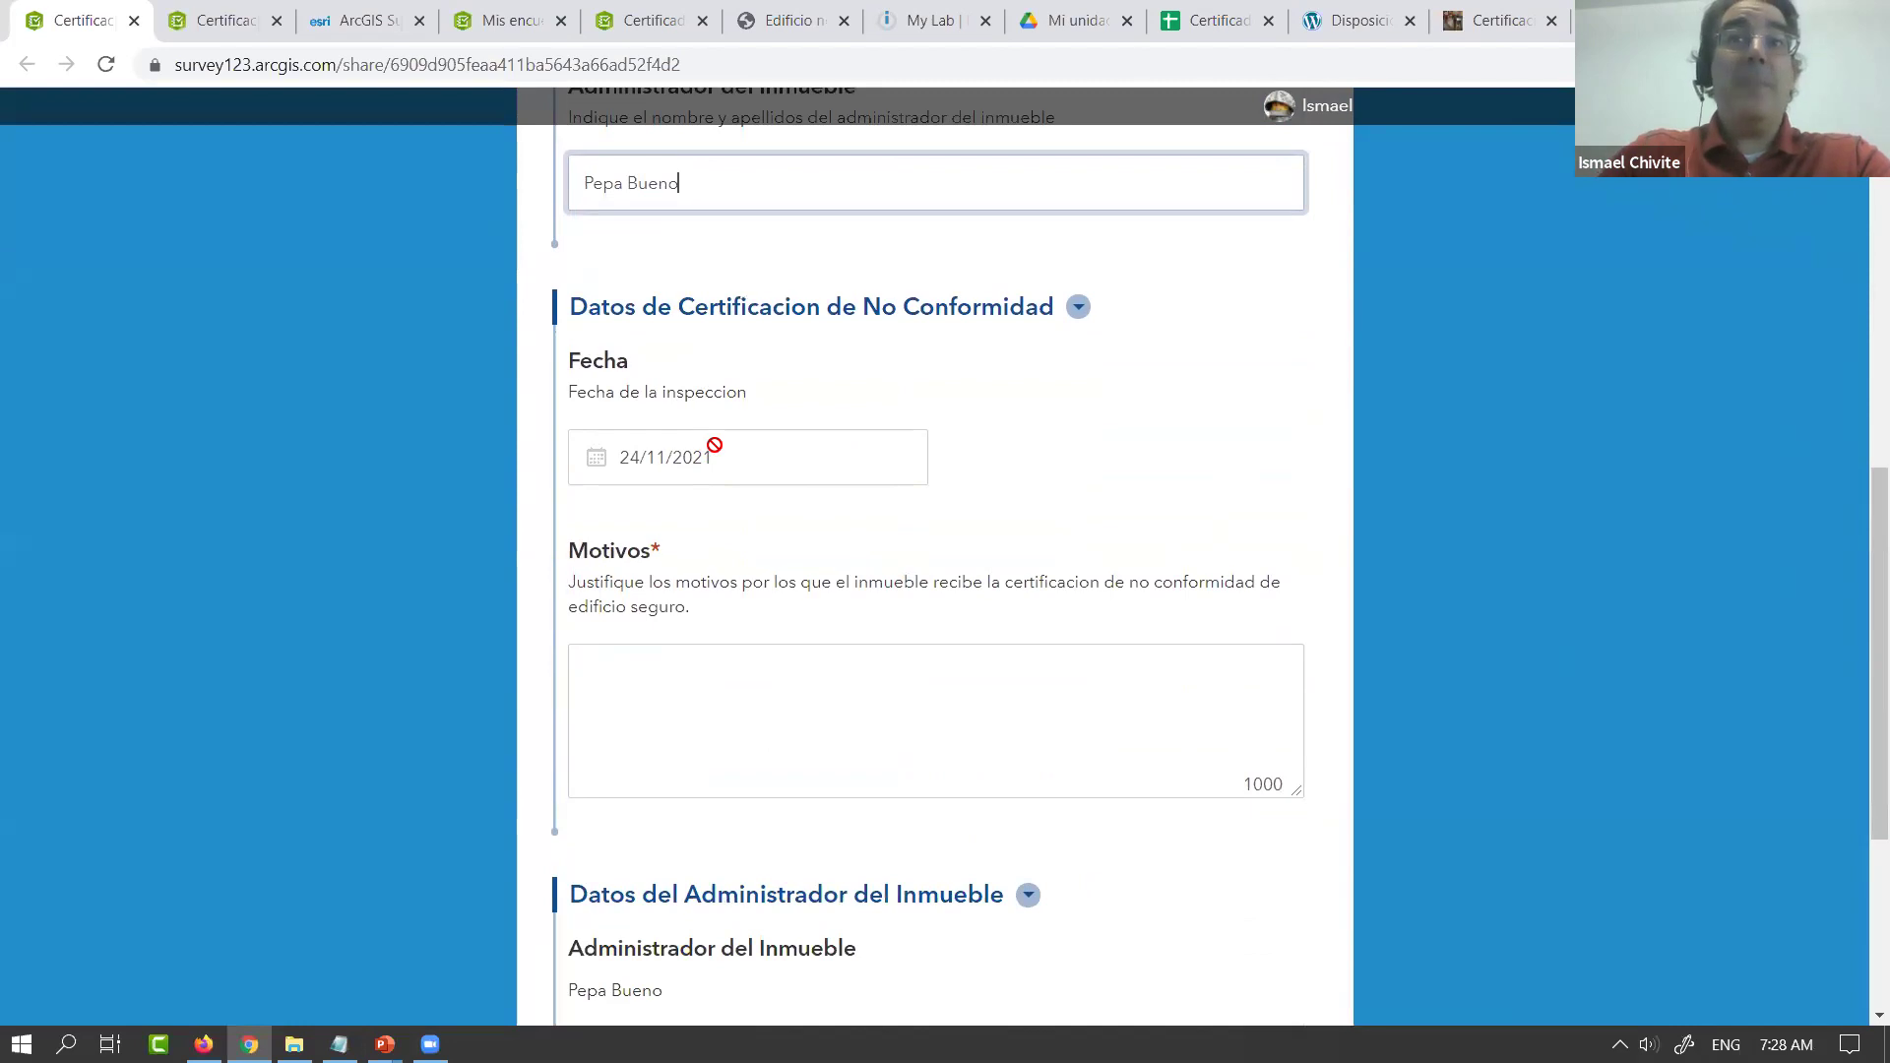
pyautogui.click(758, 692)
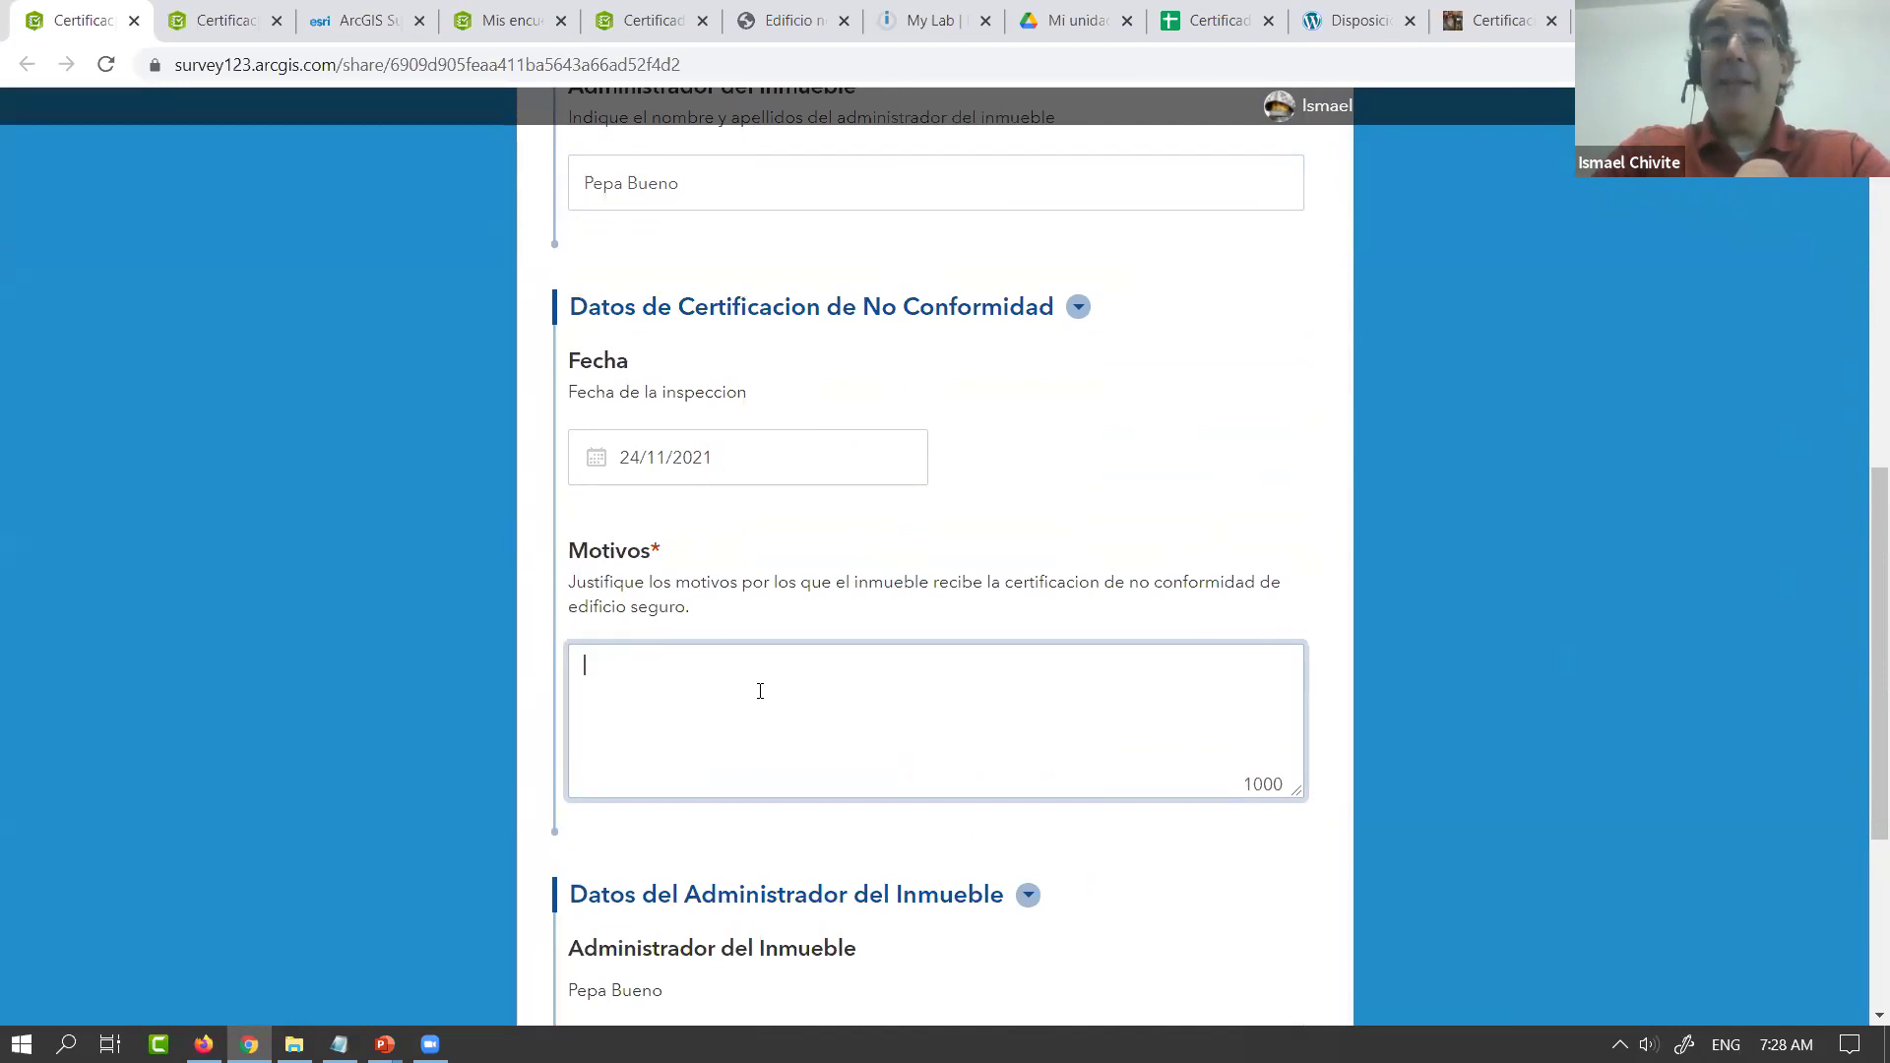
pyautogui.write('En la primera planta faltan extintores')
# Check the administrator's email field and submit the certificate
pyautogui.scroll(-4, 963, 646)
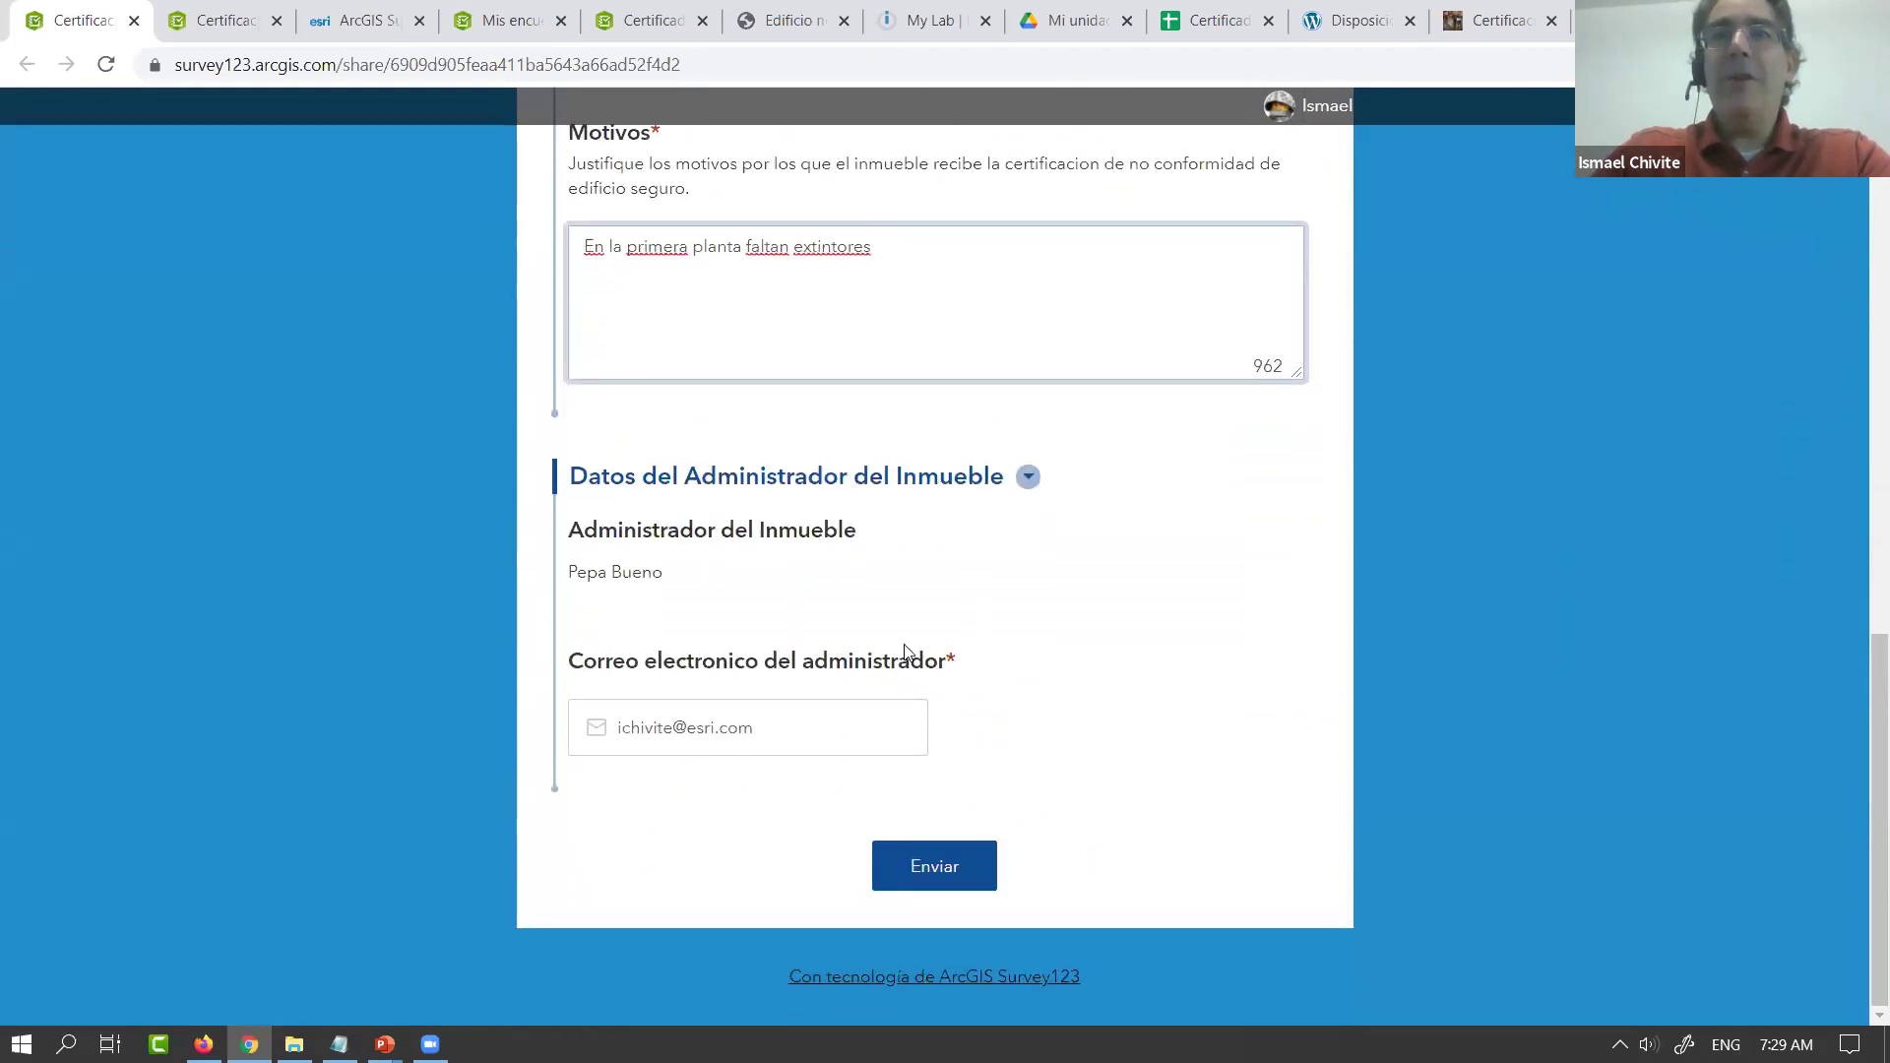
pyautogui.click(768, 733)
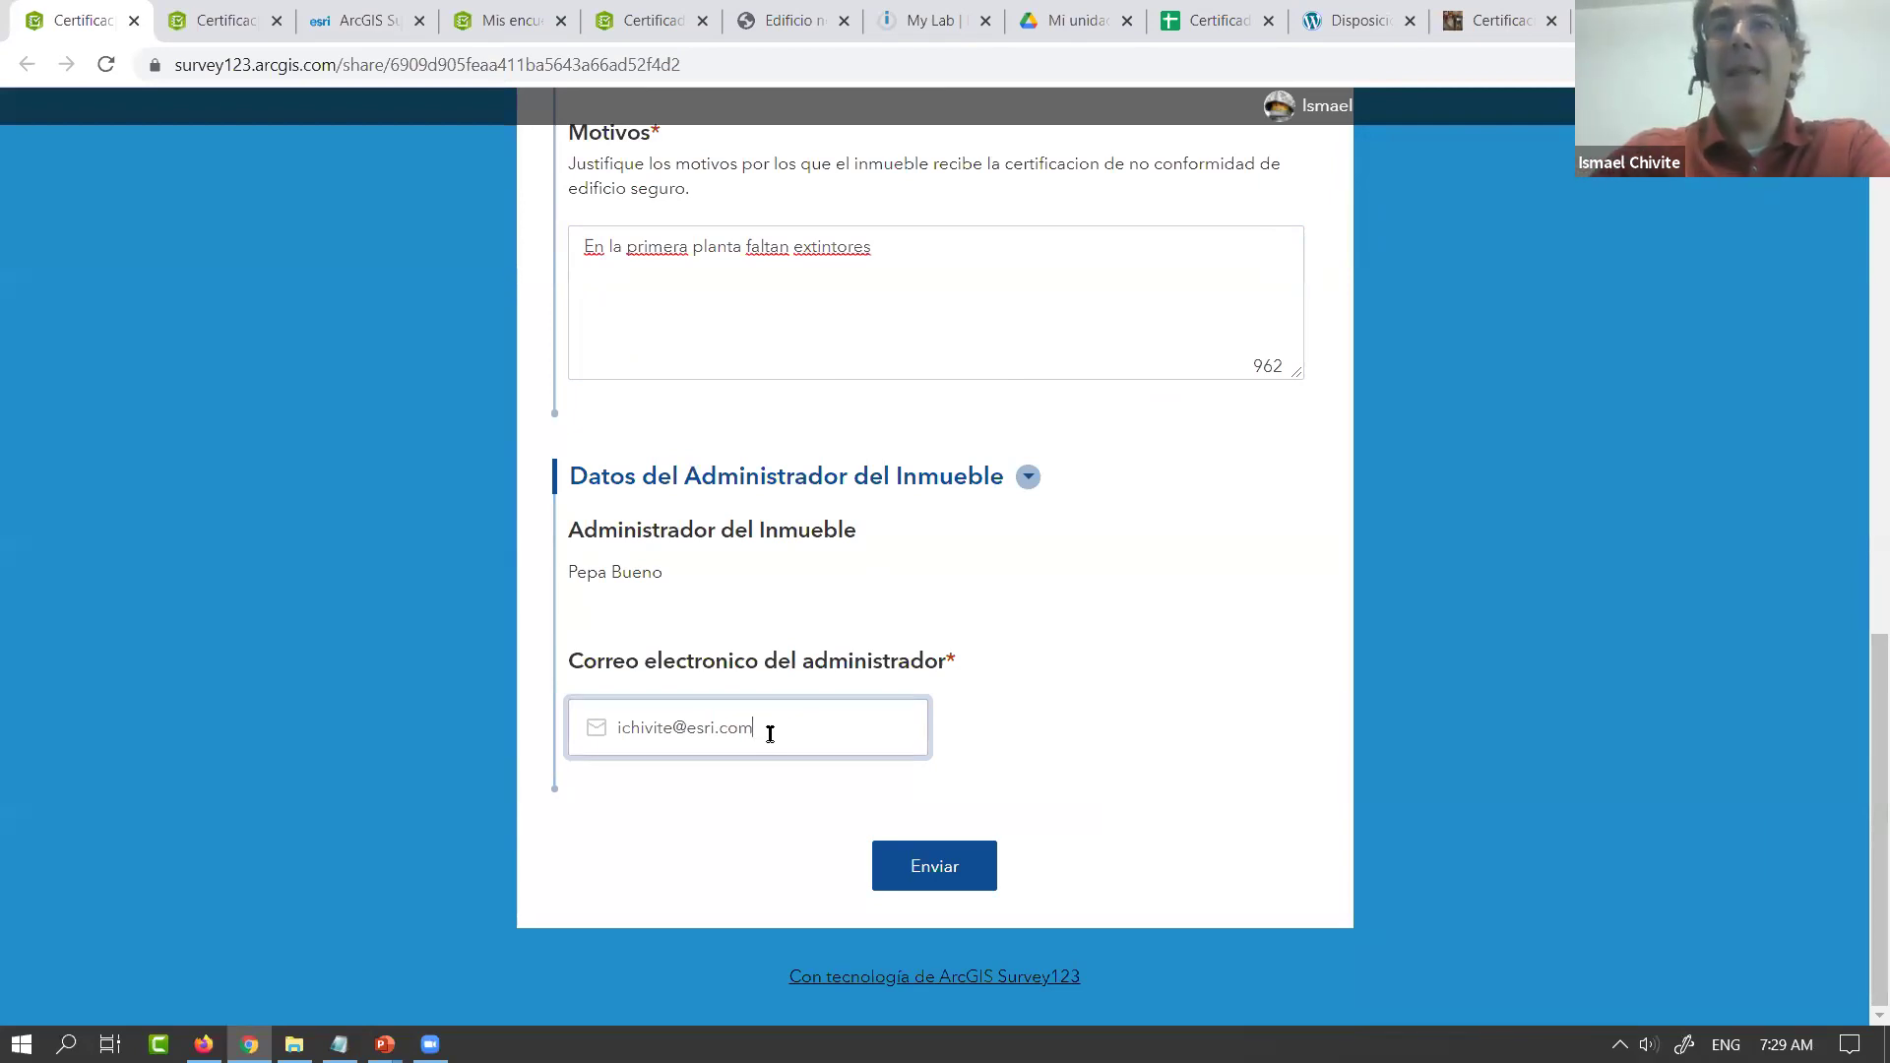
pyautogui.click(922, 875)
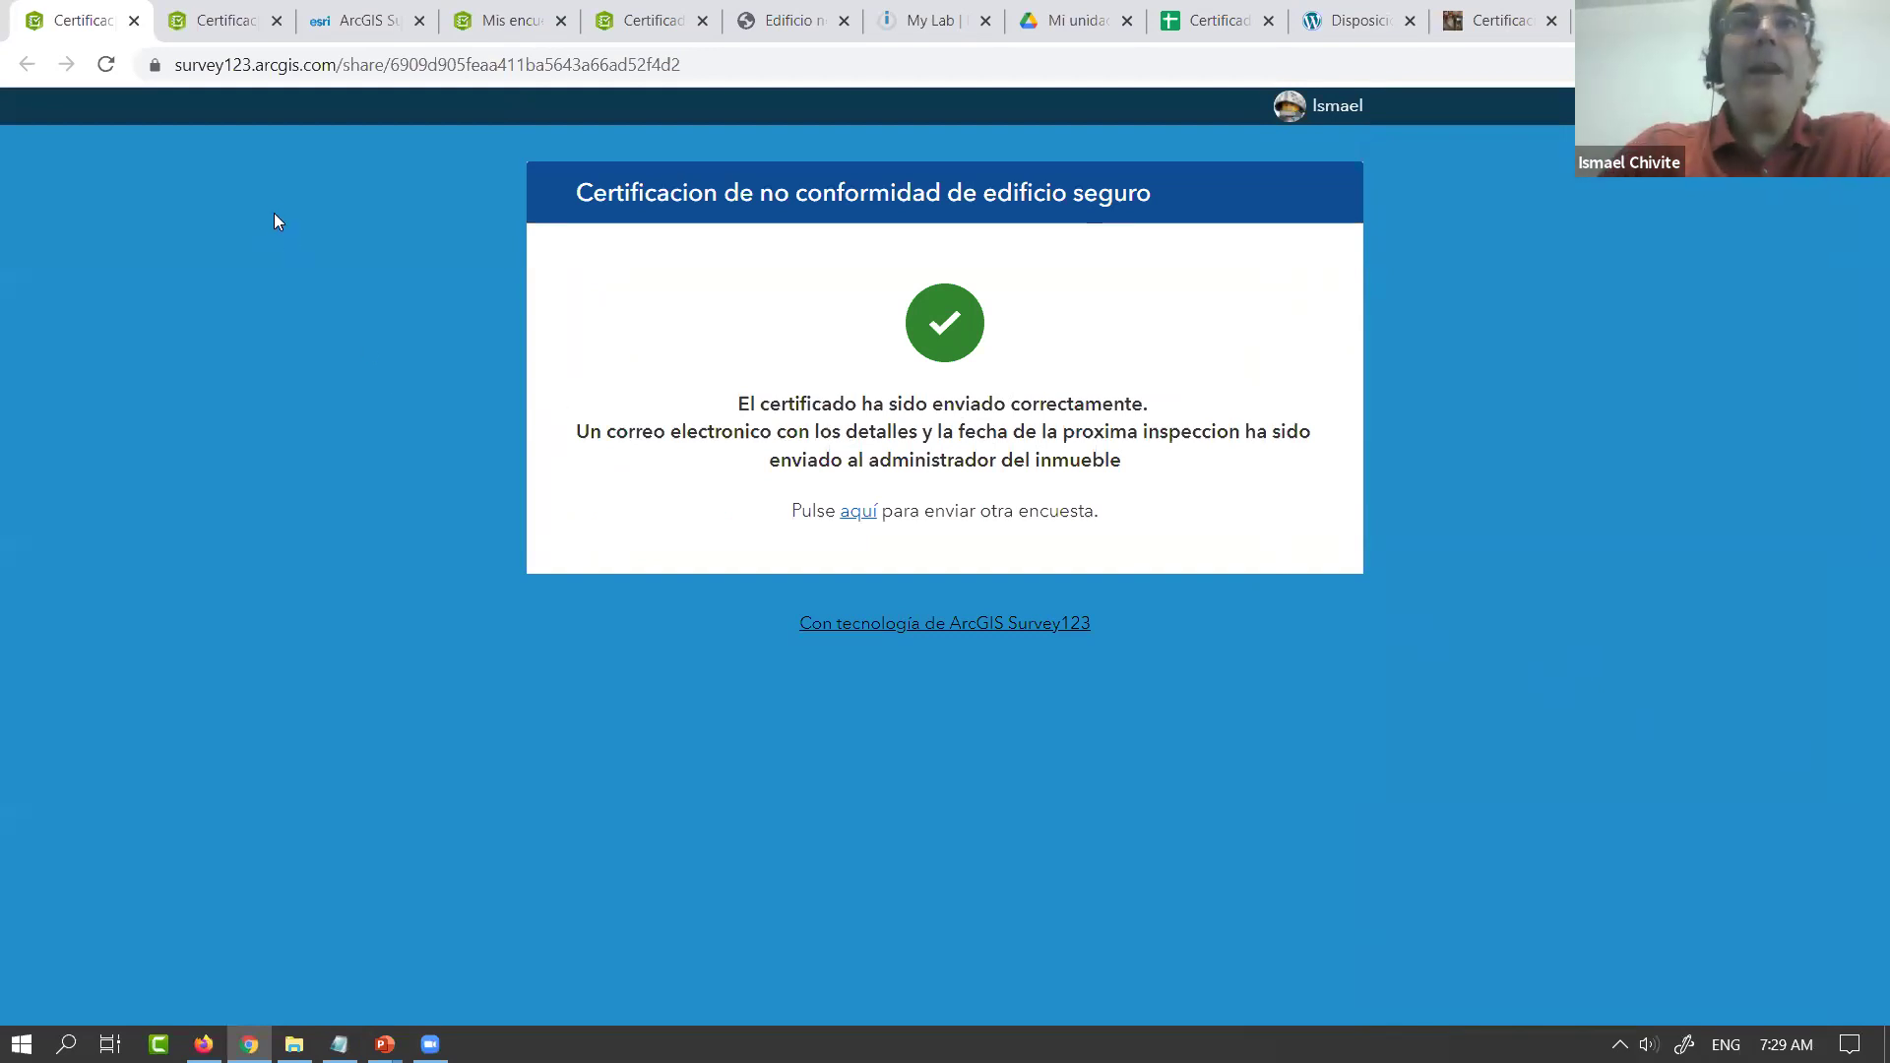
# Switch to the browser tab with the survey's Datos page and map
pyautogui.click(202, 30)
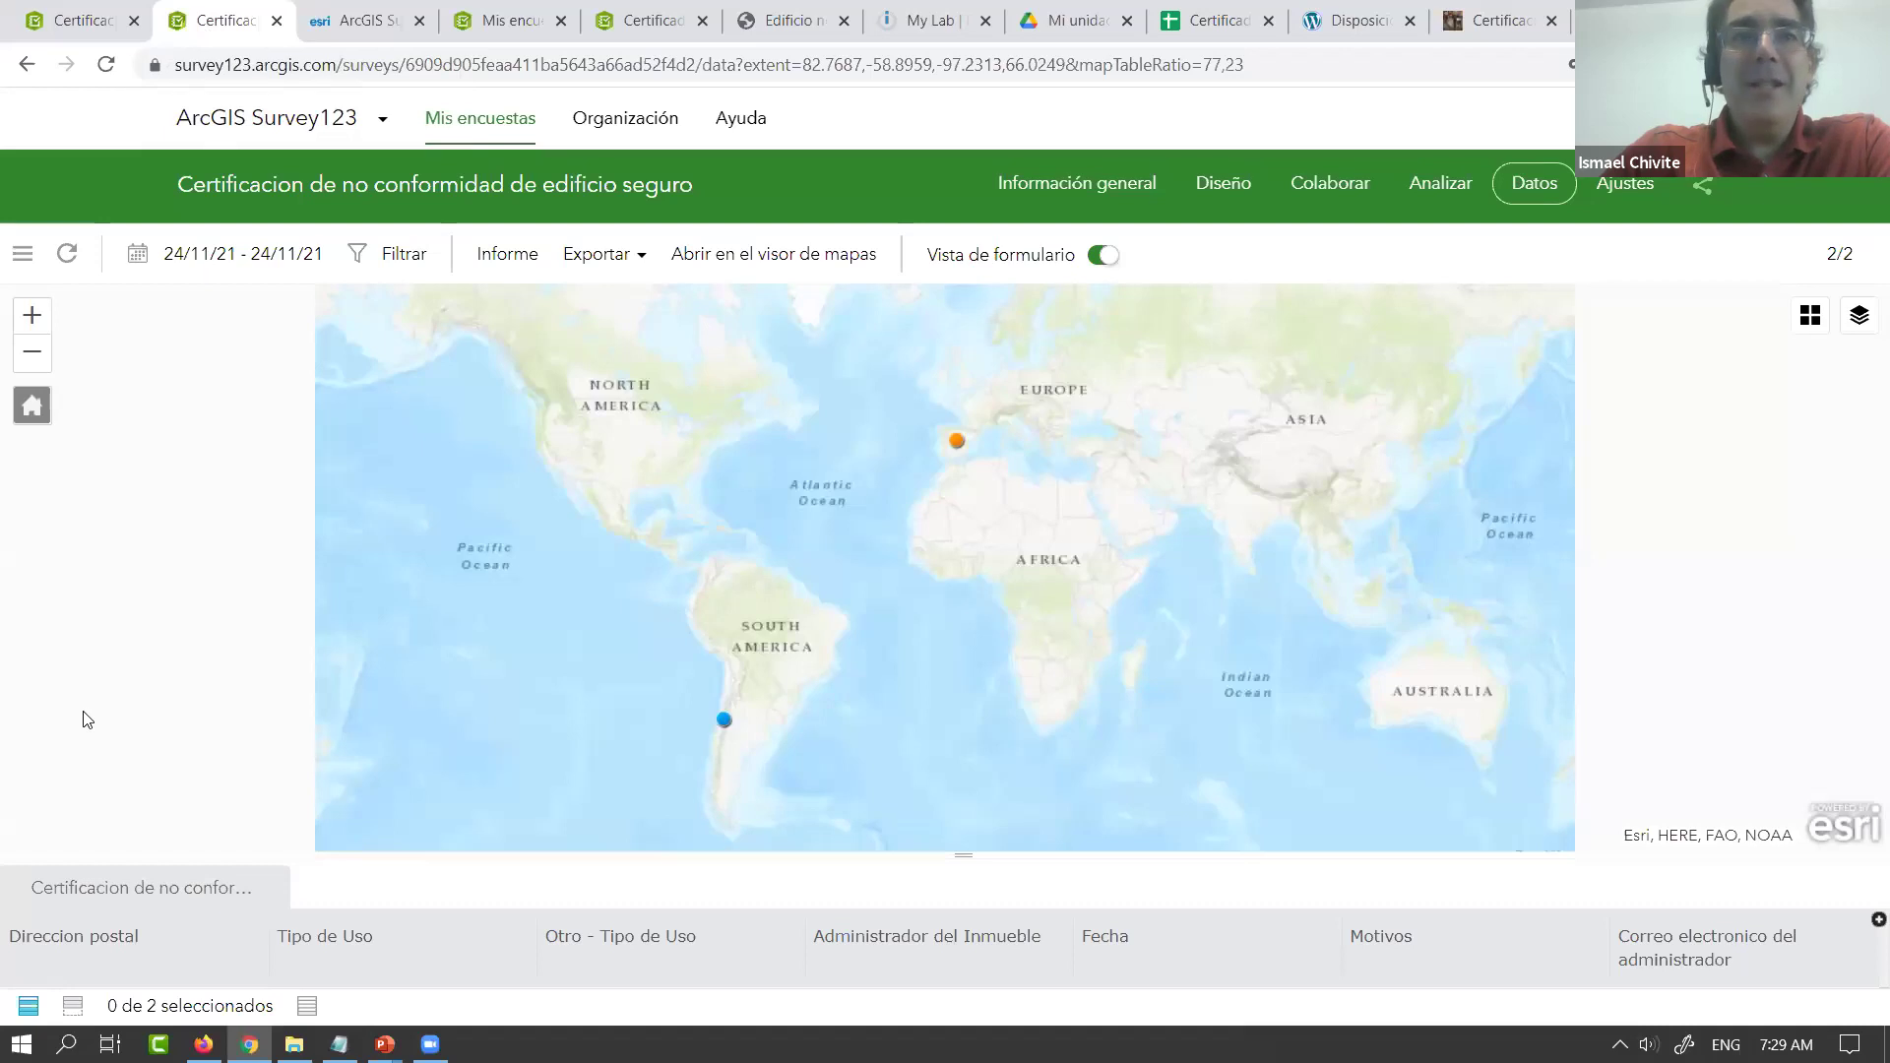
# Refresh the survey data and enlarge the attribute table below the map
pyautogui.click(67, 256)
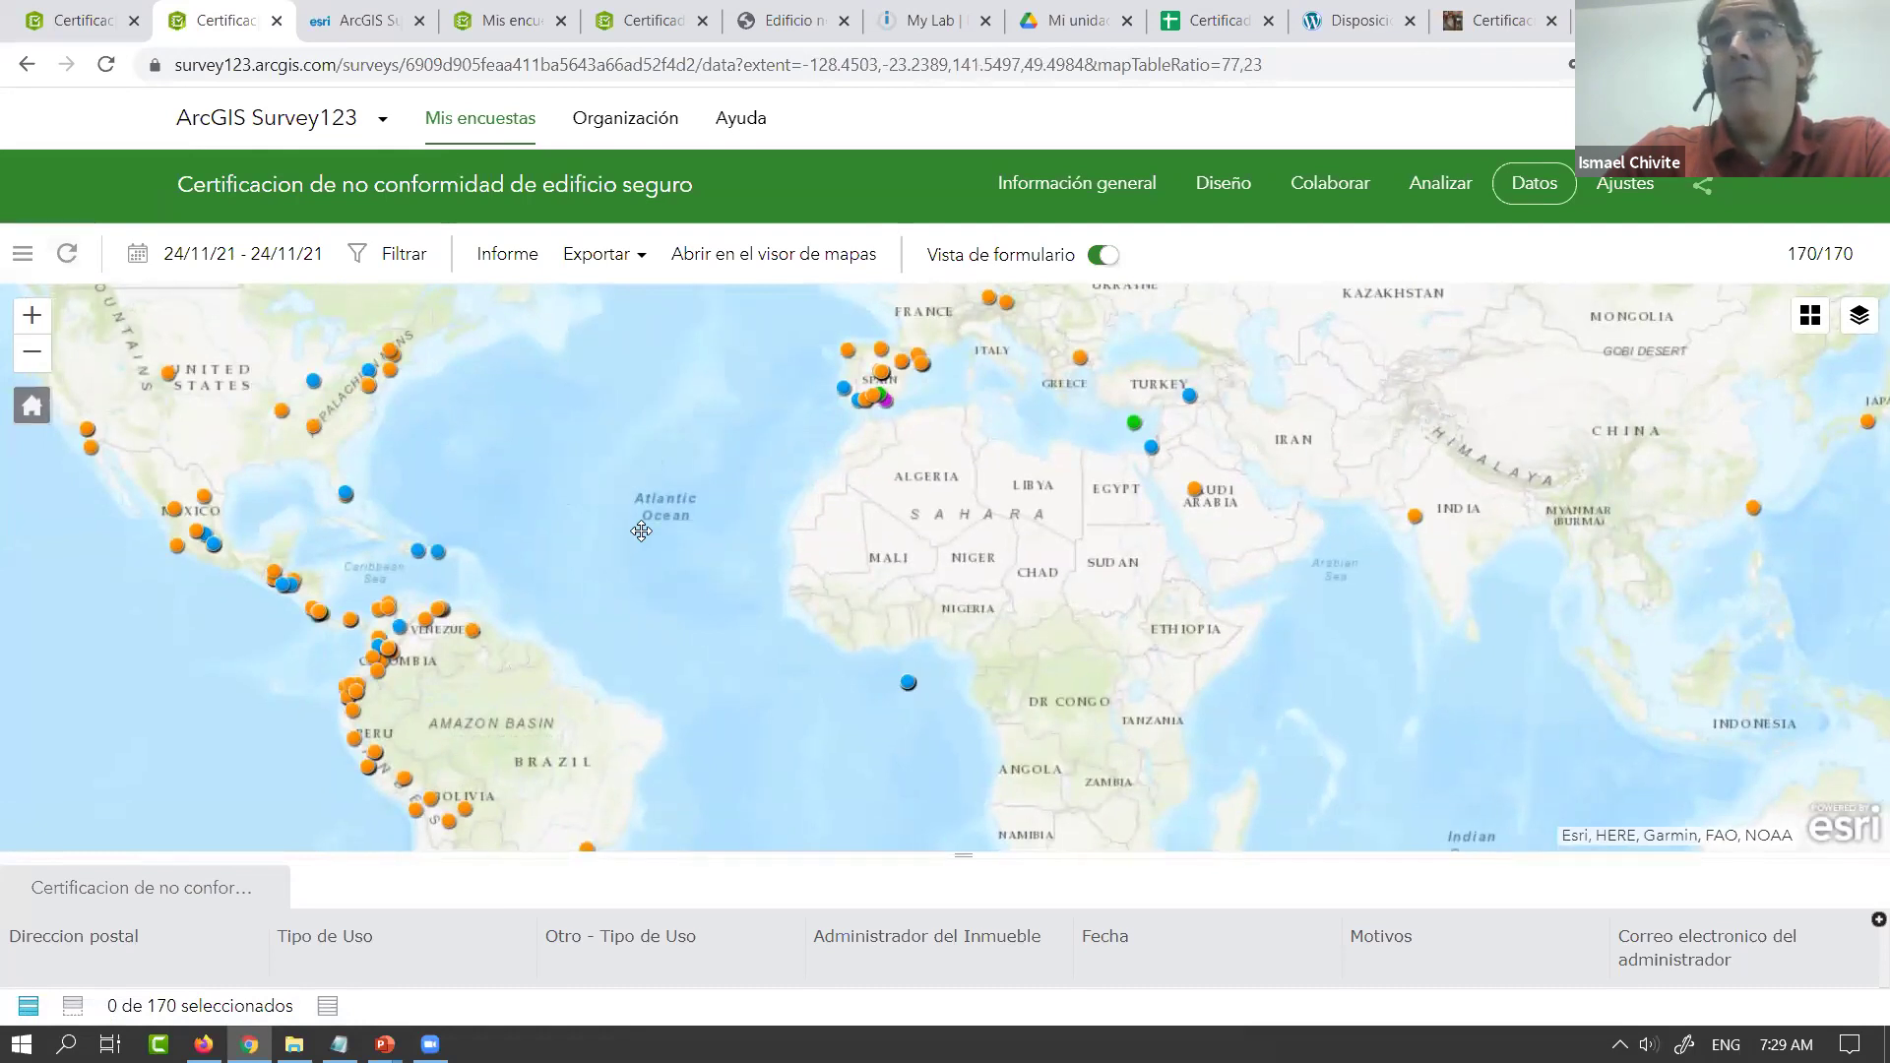
pyautogui.moveTo(630, 531); pyautogui.dragTo(684, 511)
pyautogui.scroll(-1, 682, 514)
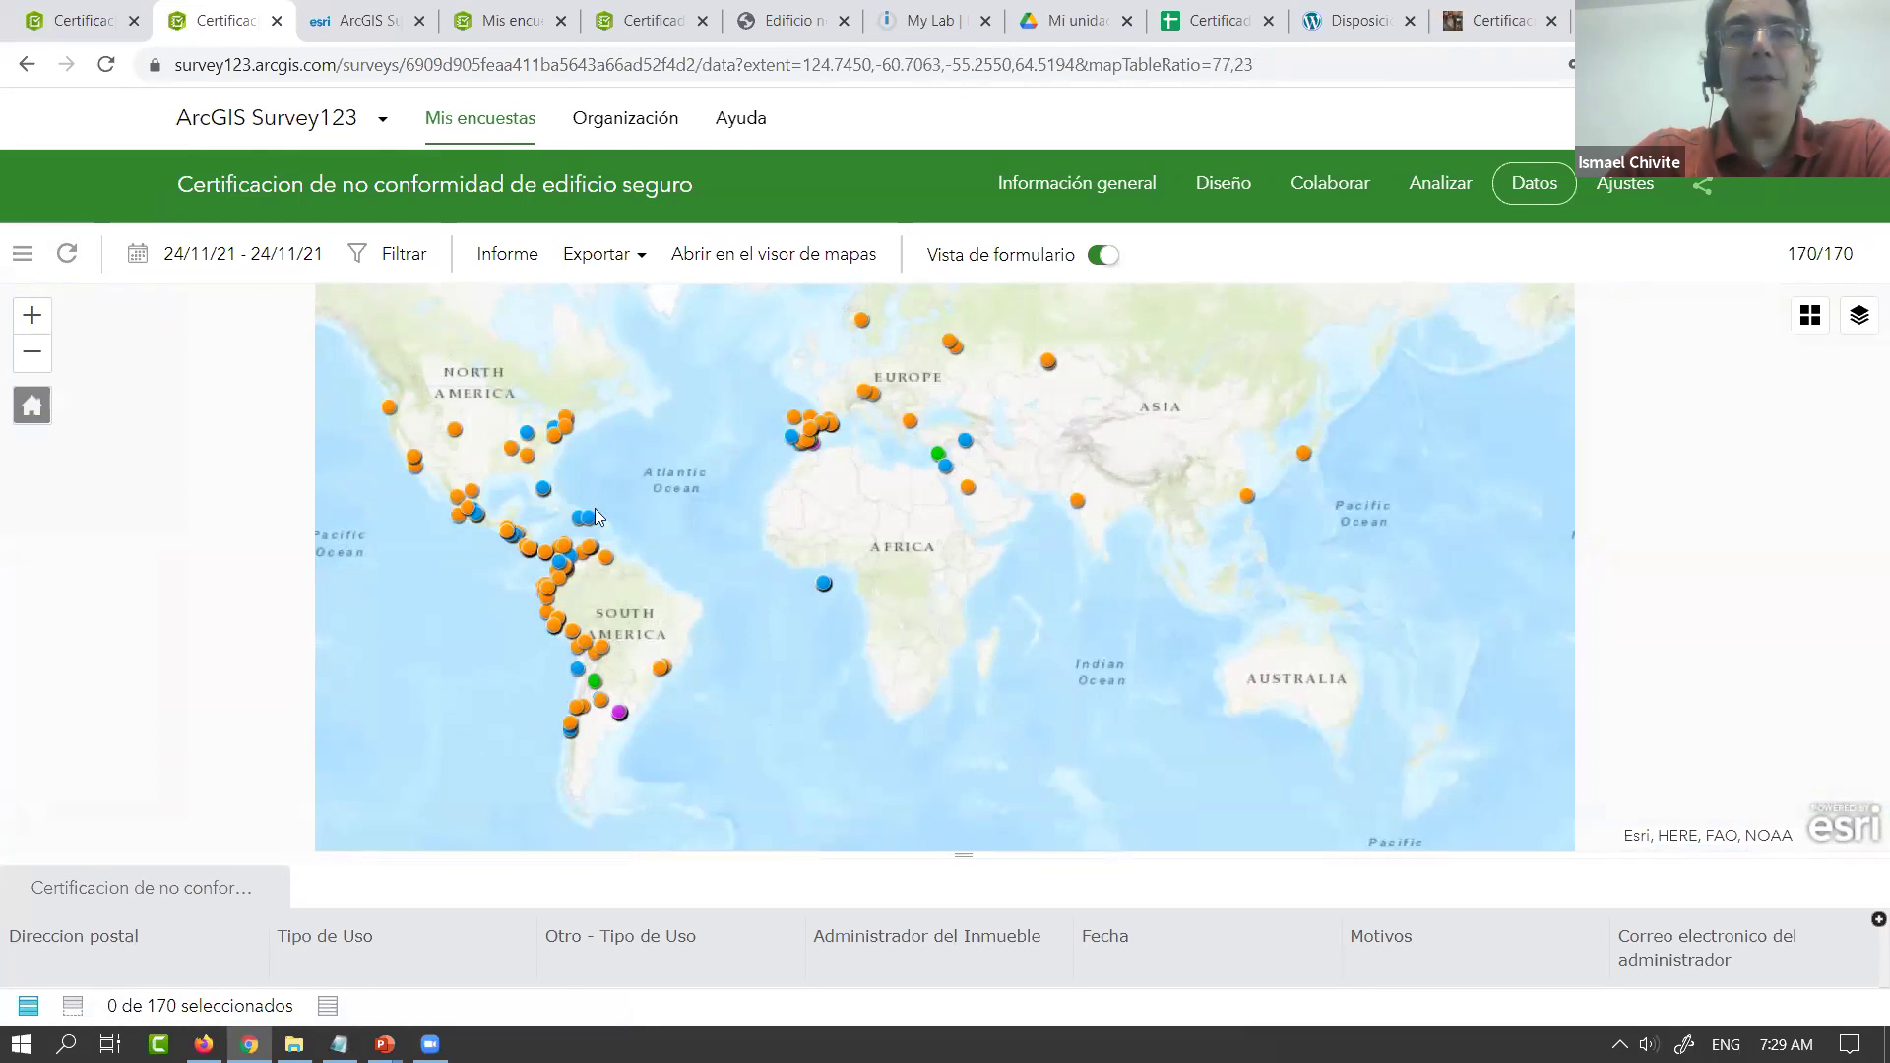
pyautogui.moveTo(959, 855); pyautogui.dragTo(936, 722)
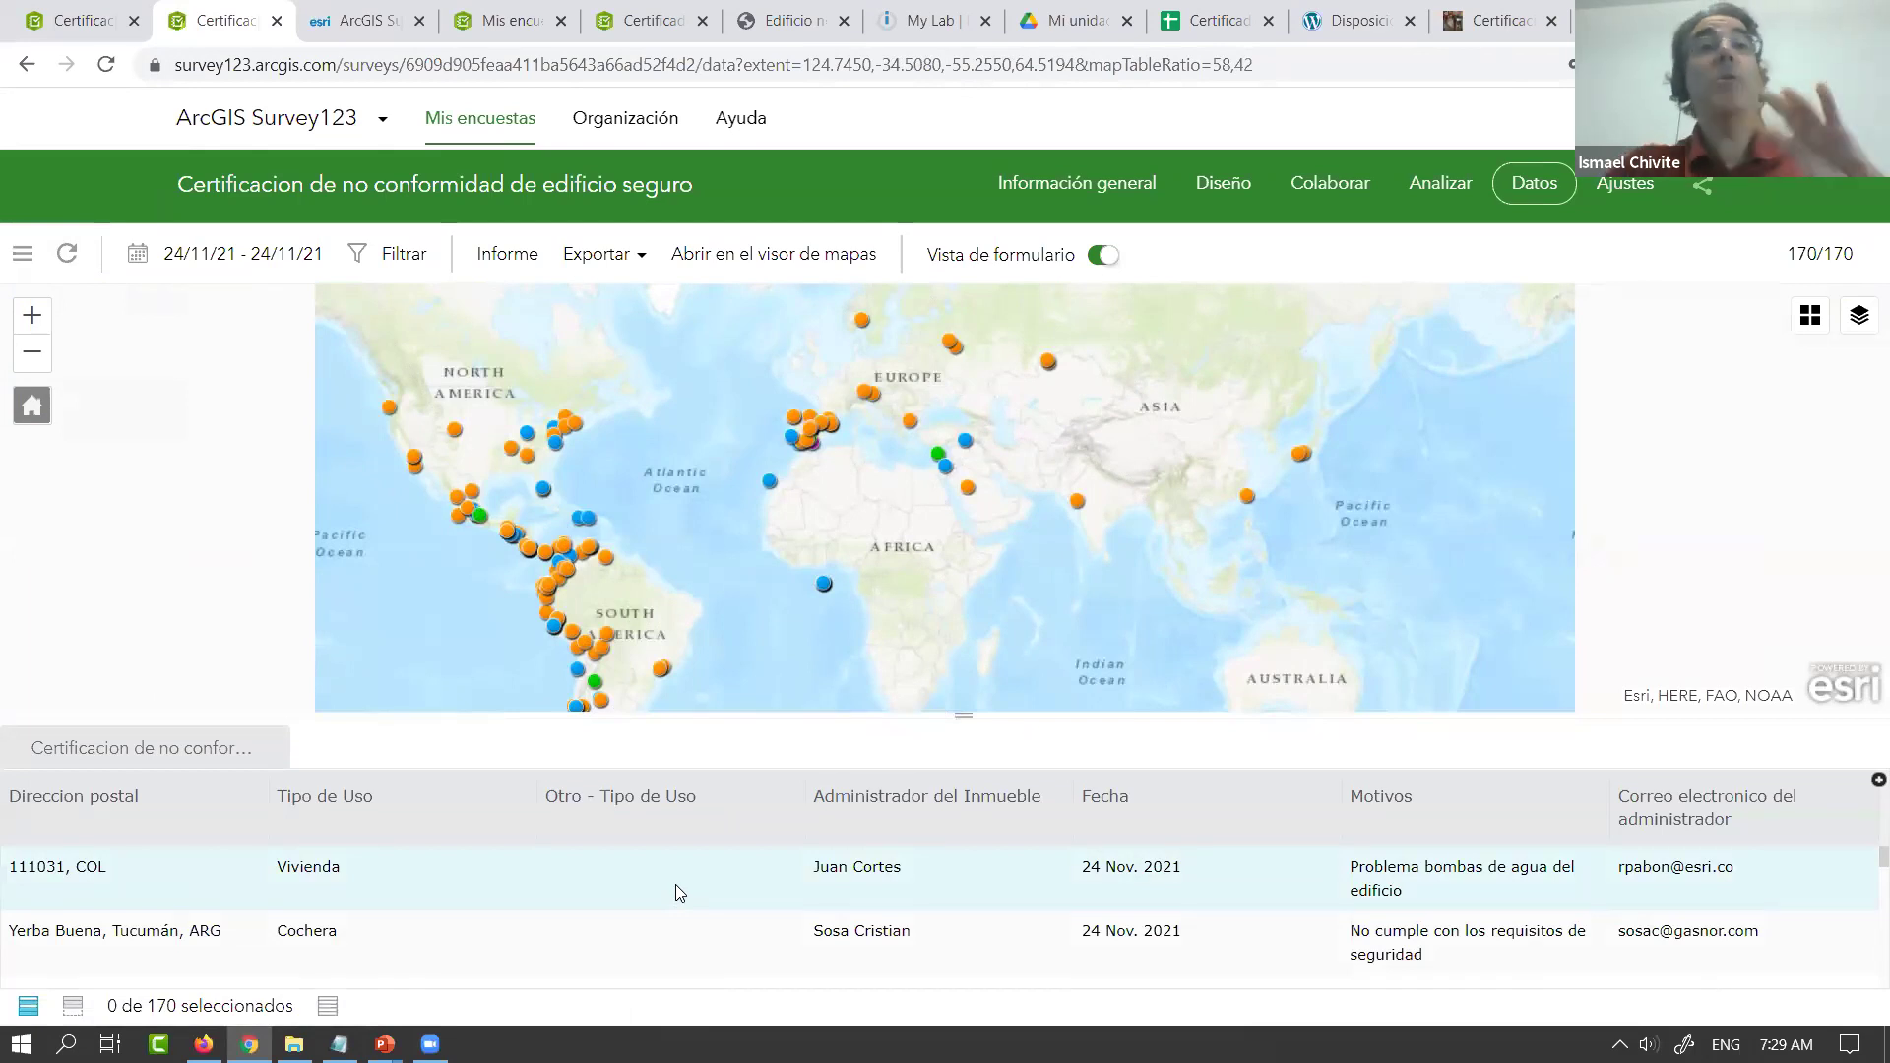
pyautogui.scroll(-2, 593, 890)
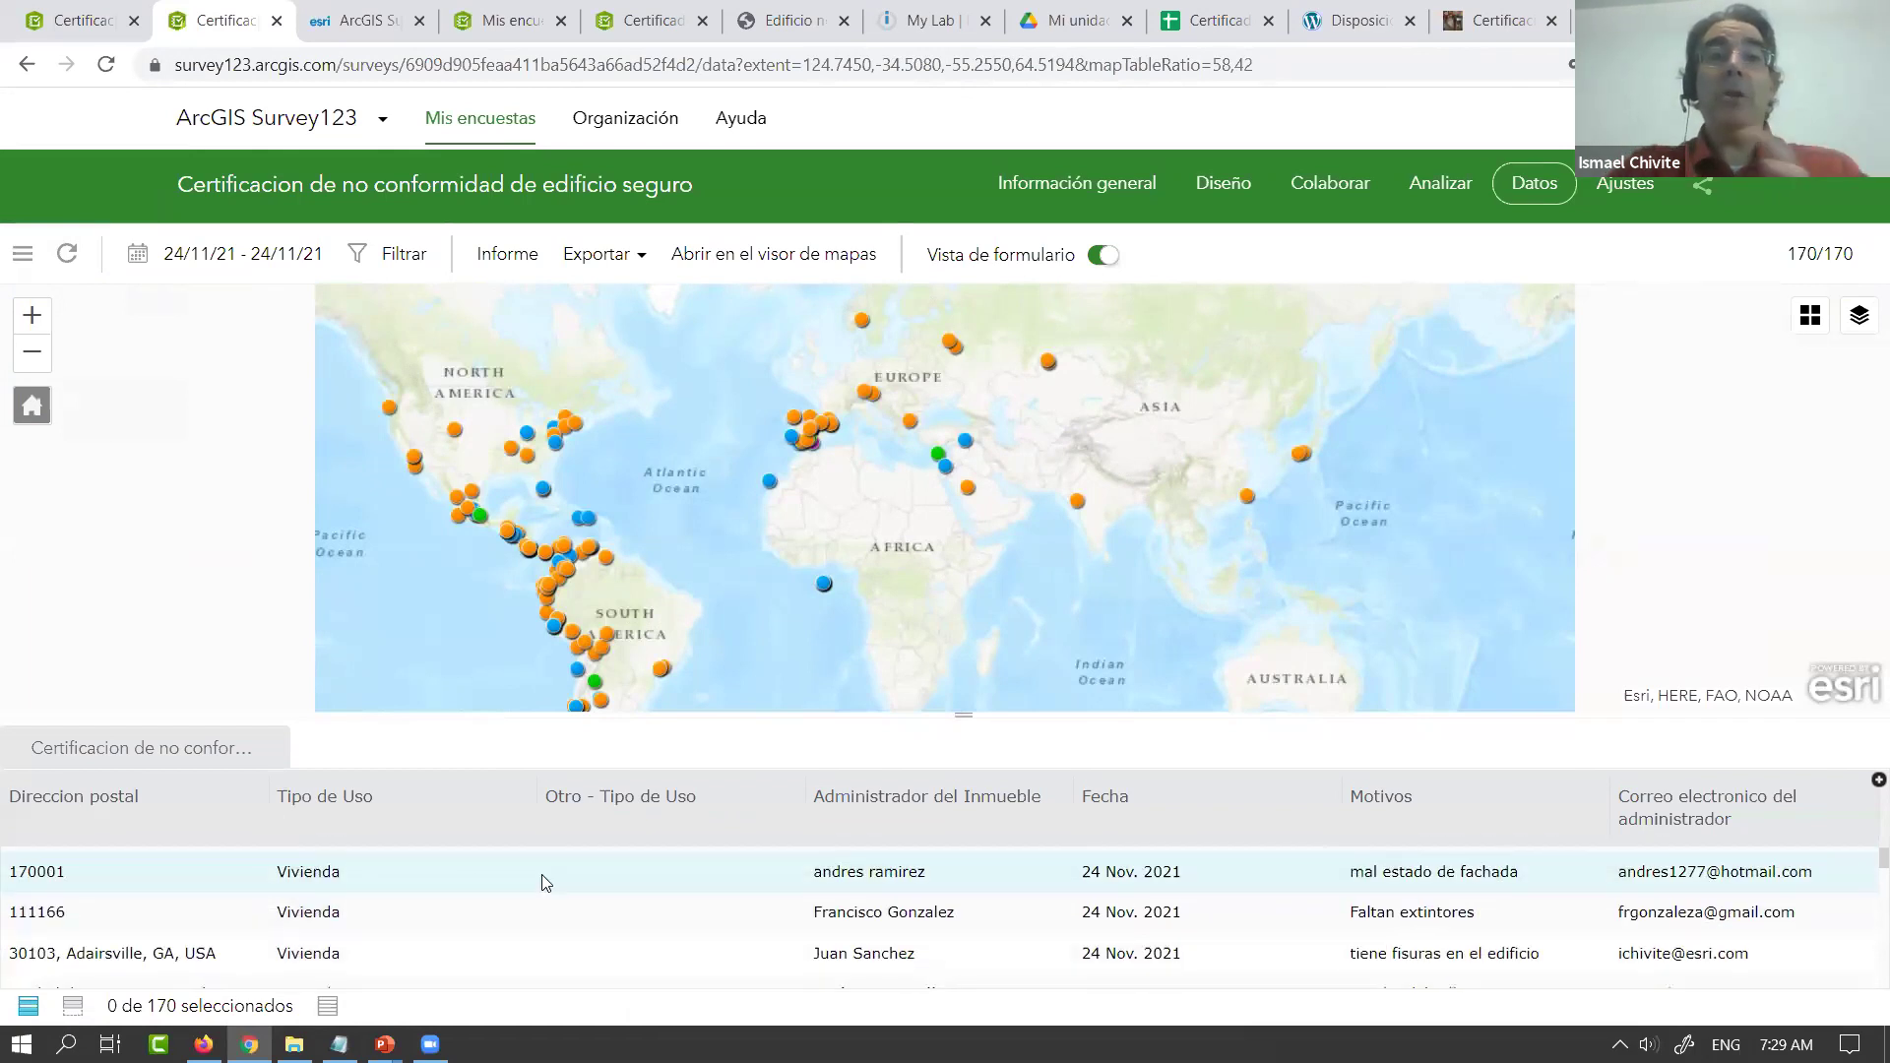
# Open the 170001 and Yerba Buena, Tucumán submissions and zoom the map to Tucumán
pyautogui.click(311, 874)
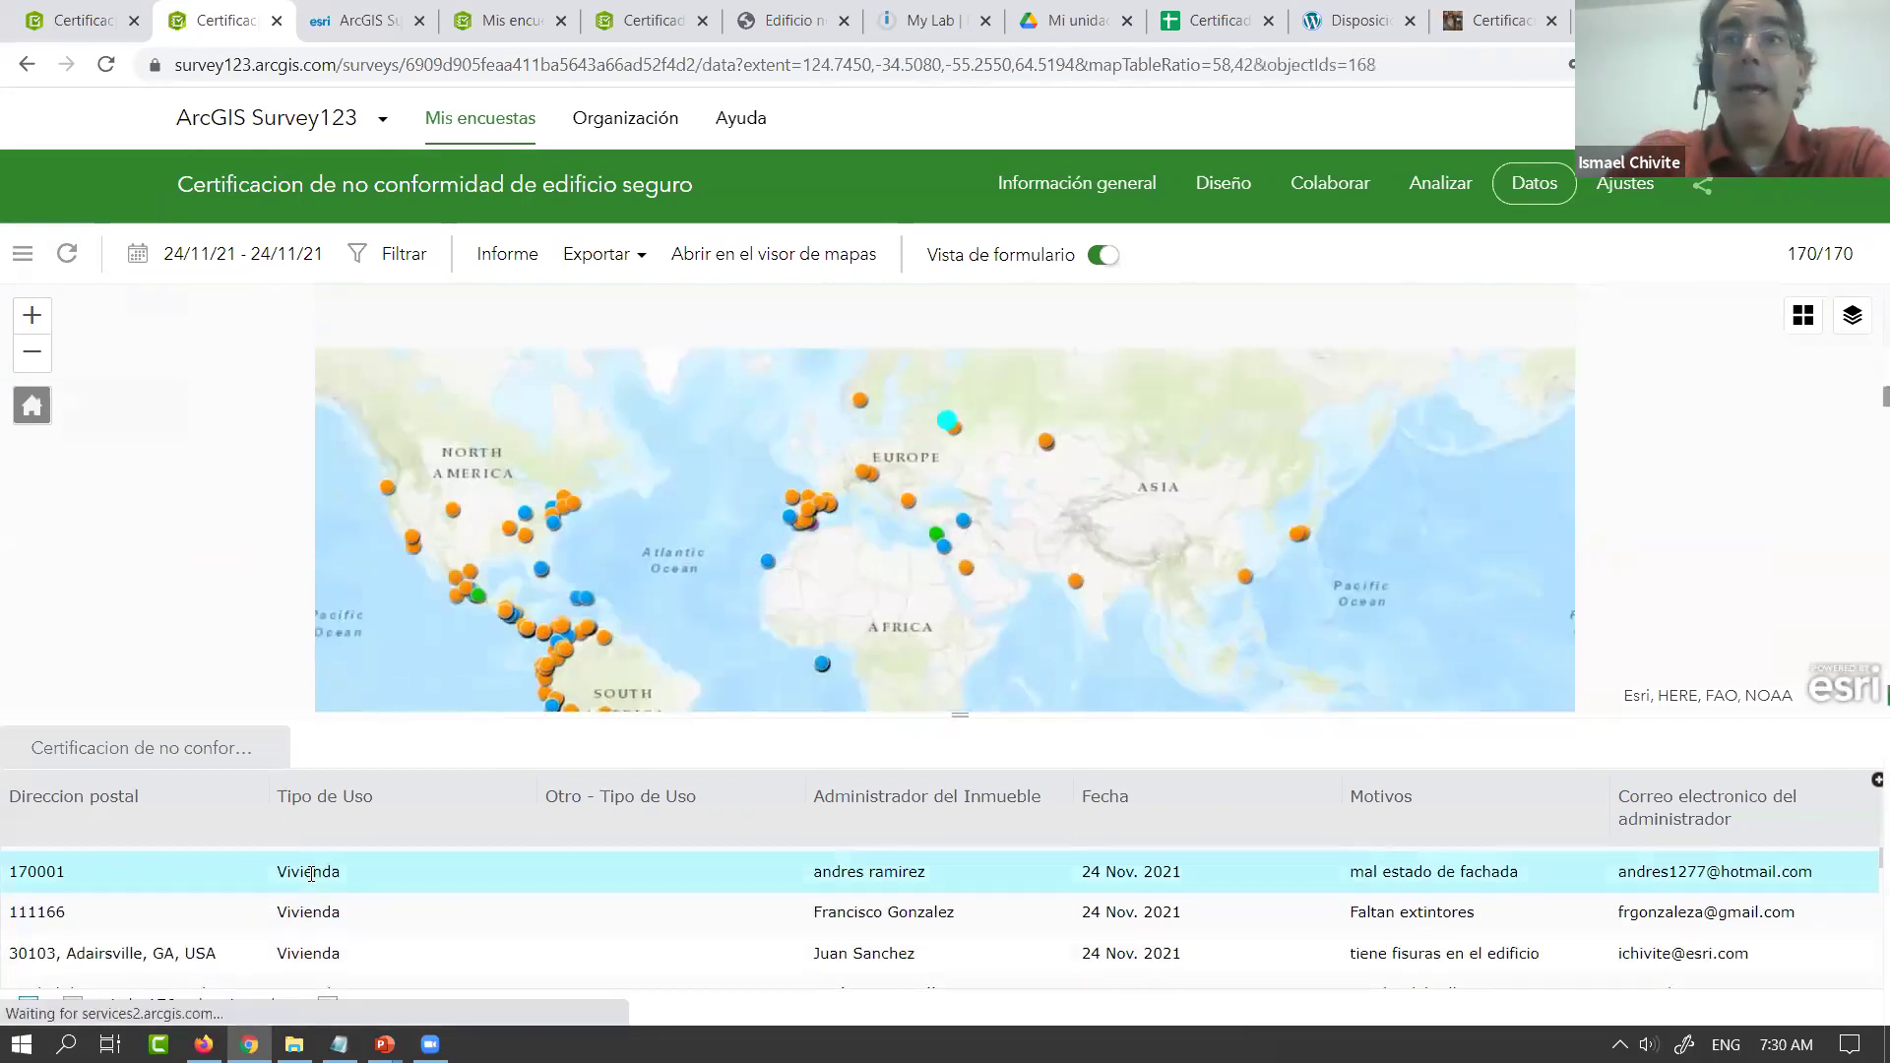
pyautogui.scroll(2, 386, 921)
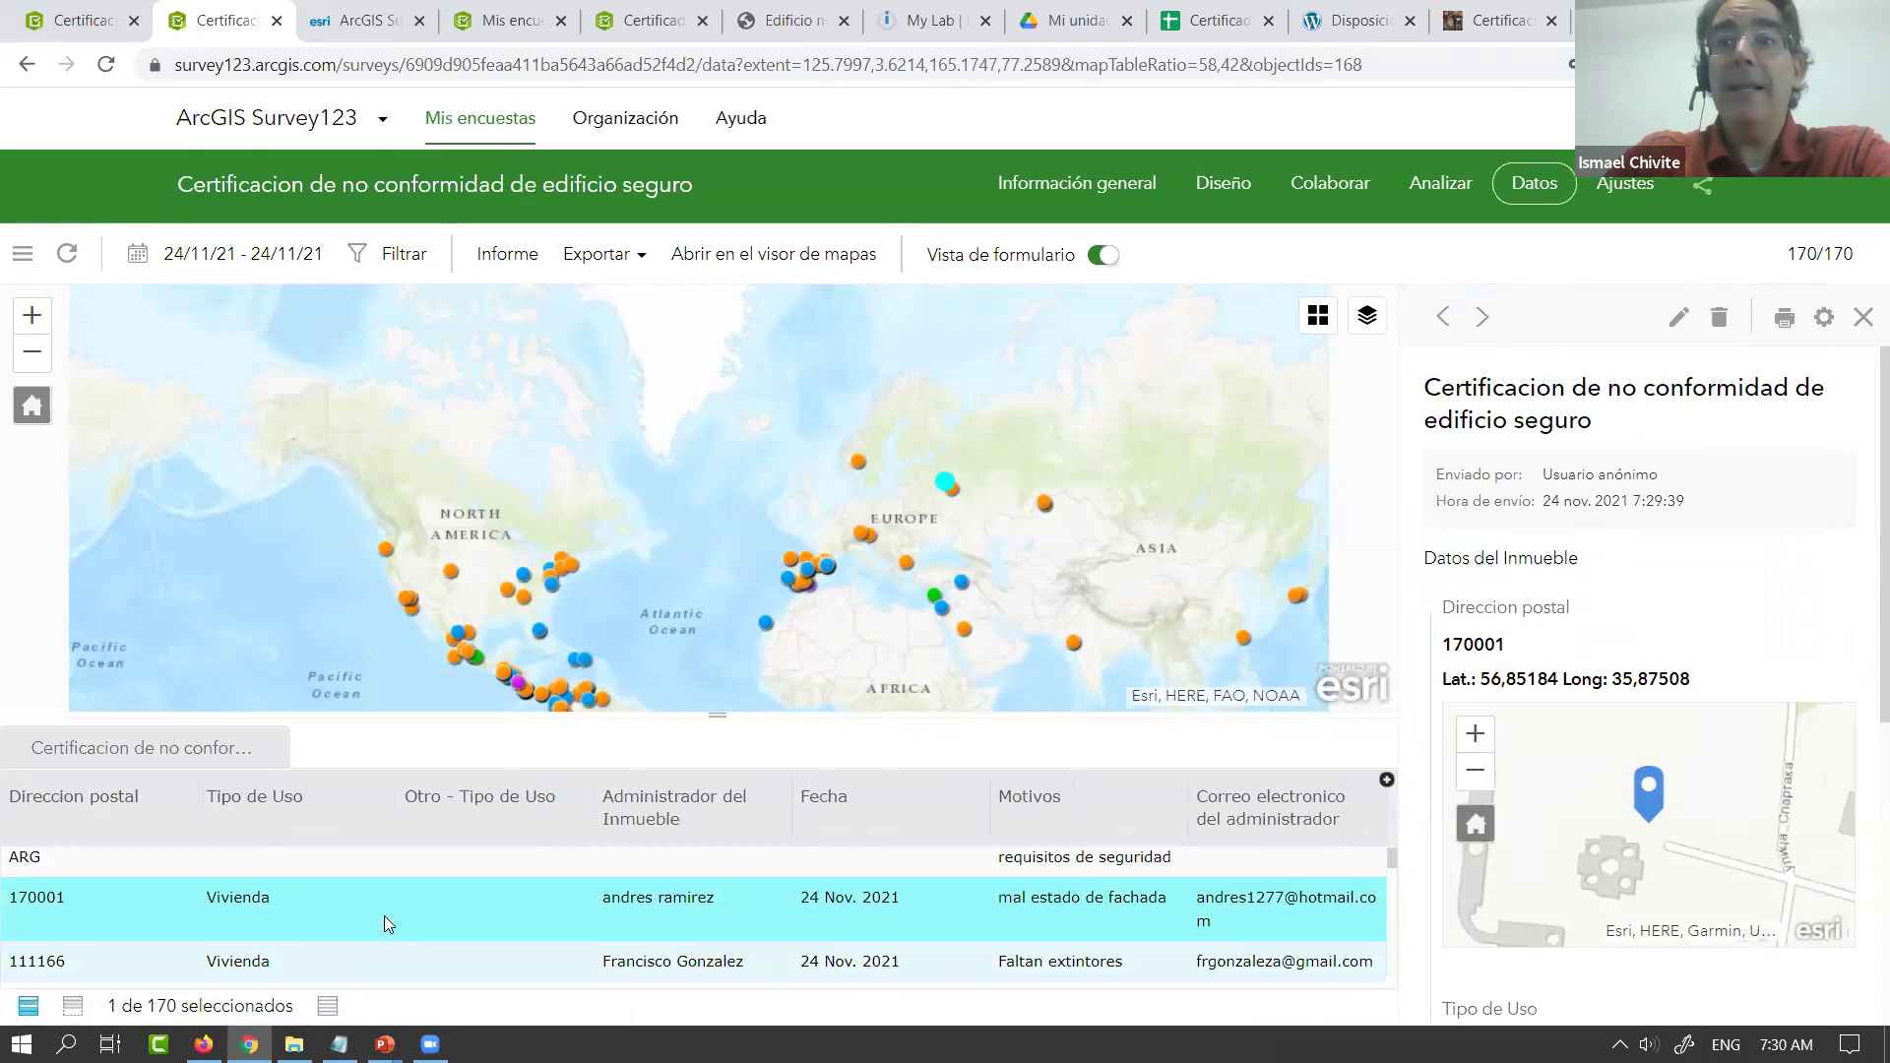
pyautogui.click(268, 920)
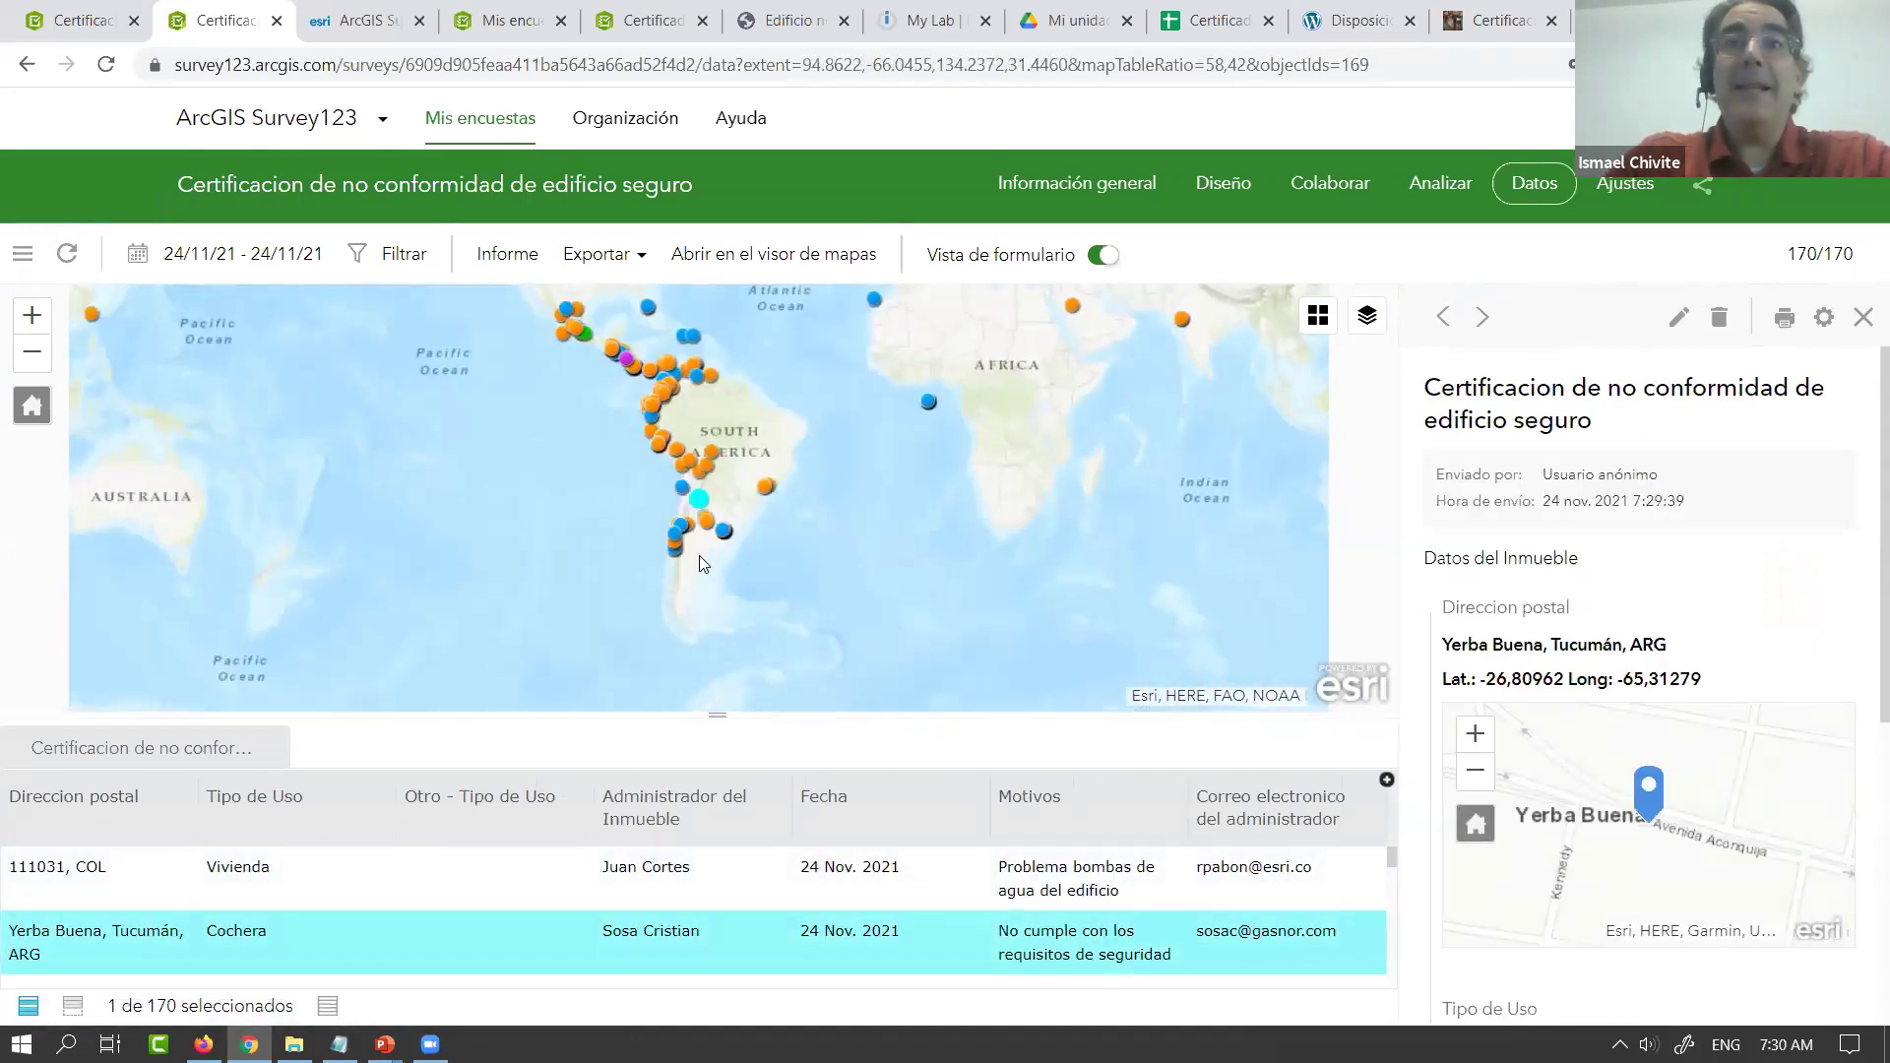
pyautogui.click(717, 525)
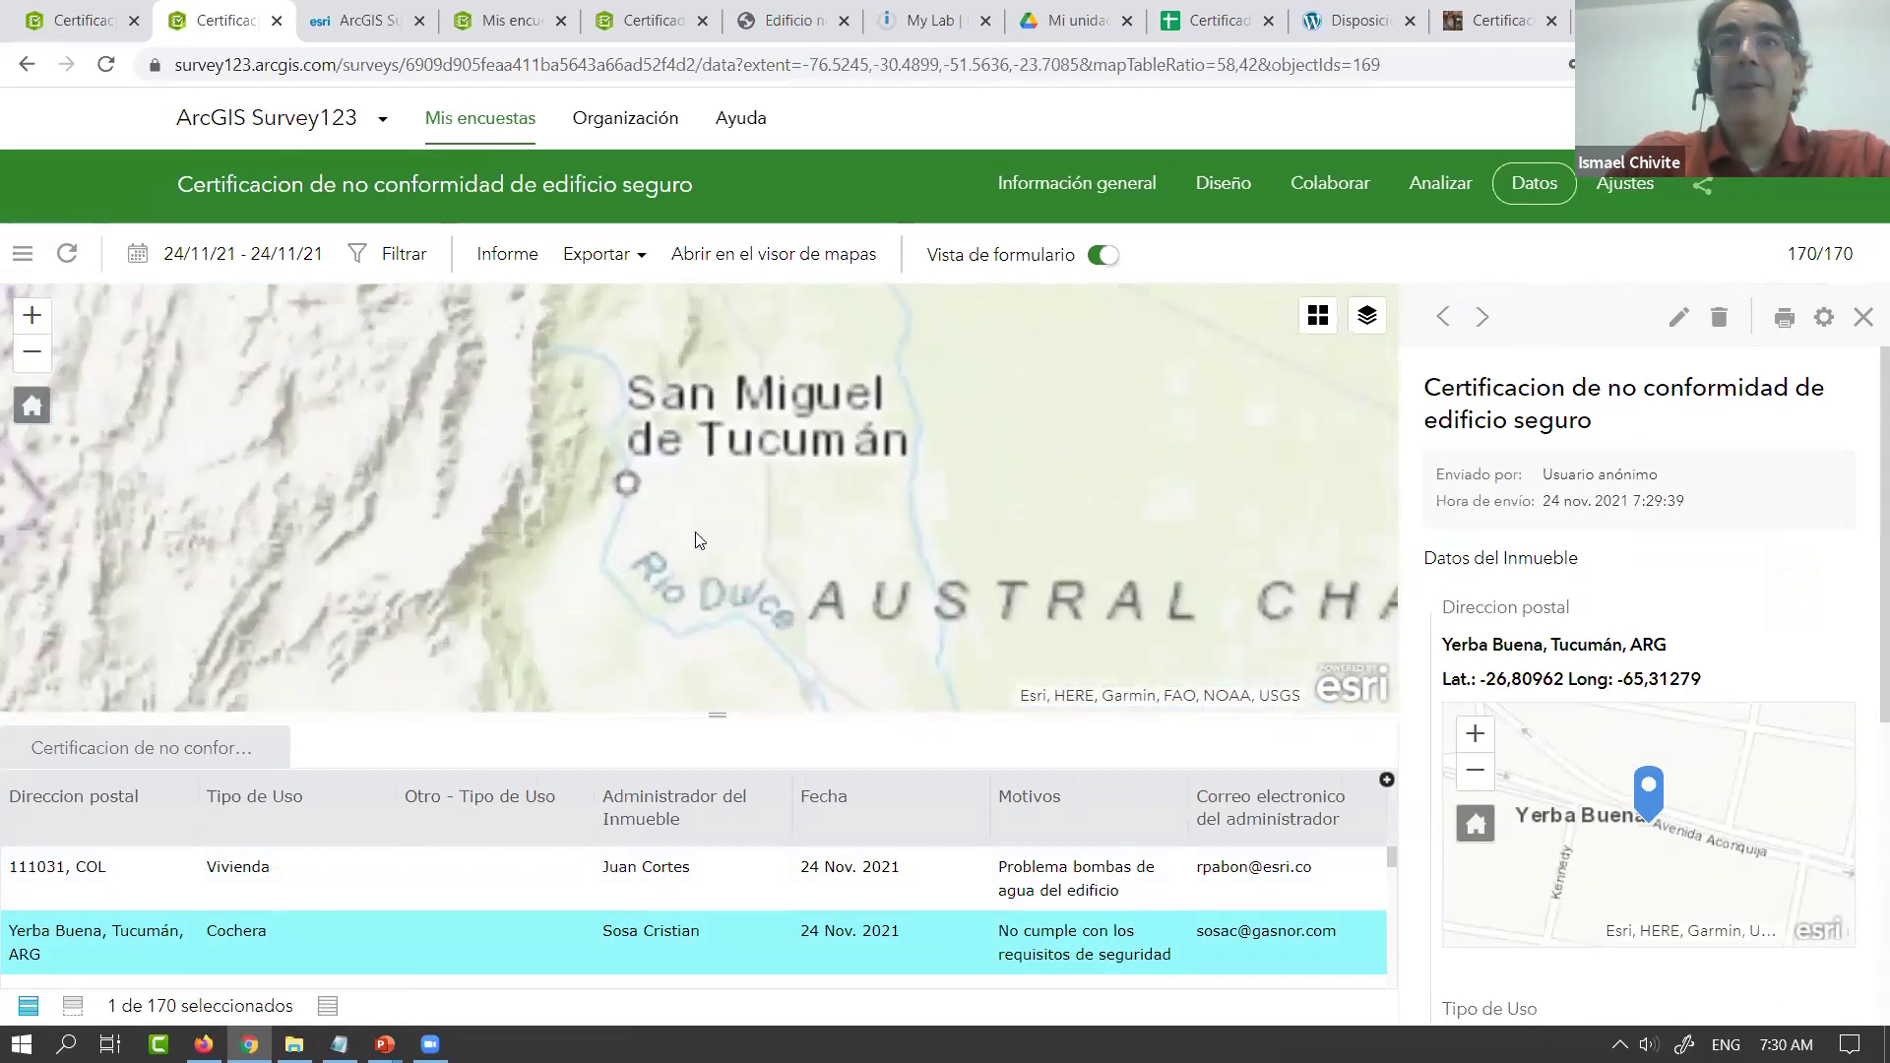
pyautogui.moveTo(544, 454); pyautogui.dragTo(660, 532)
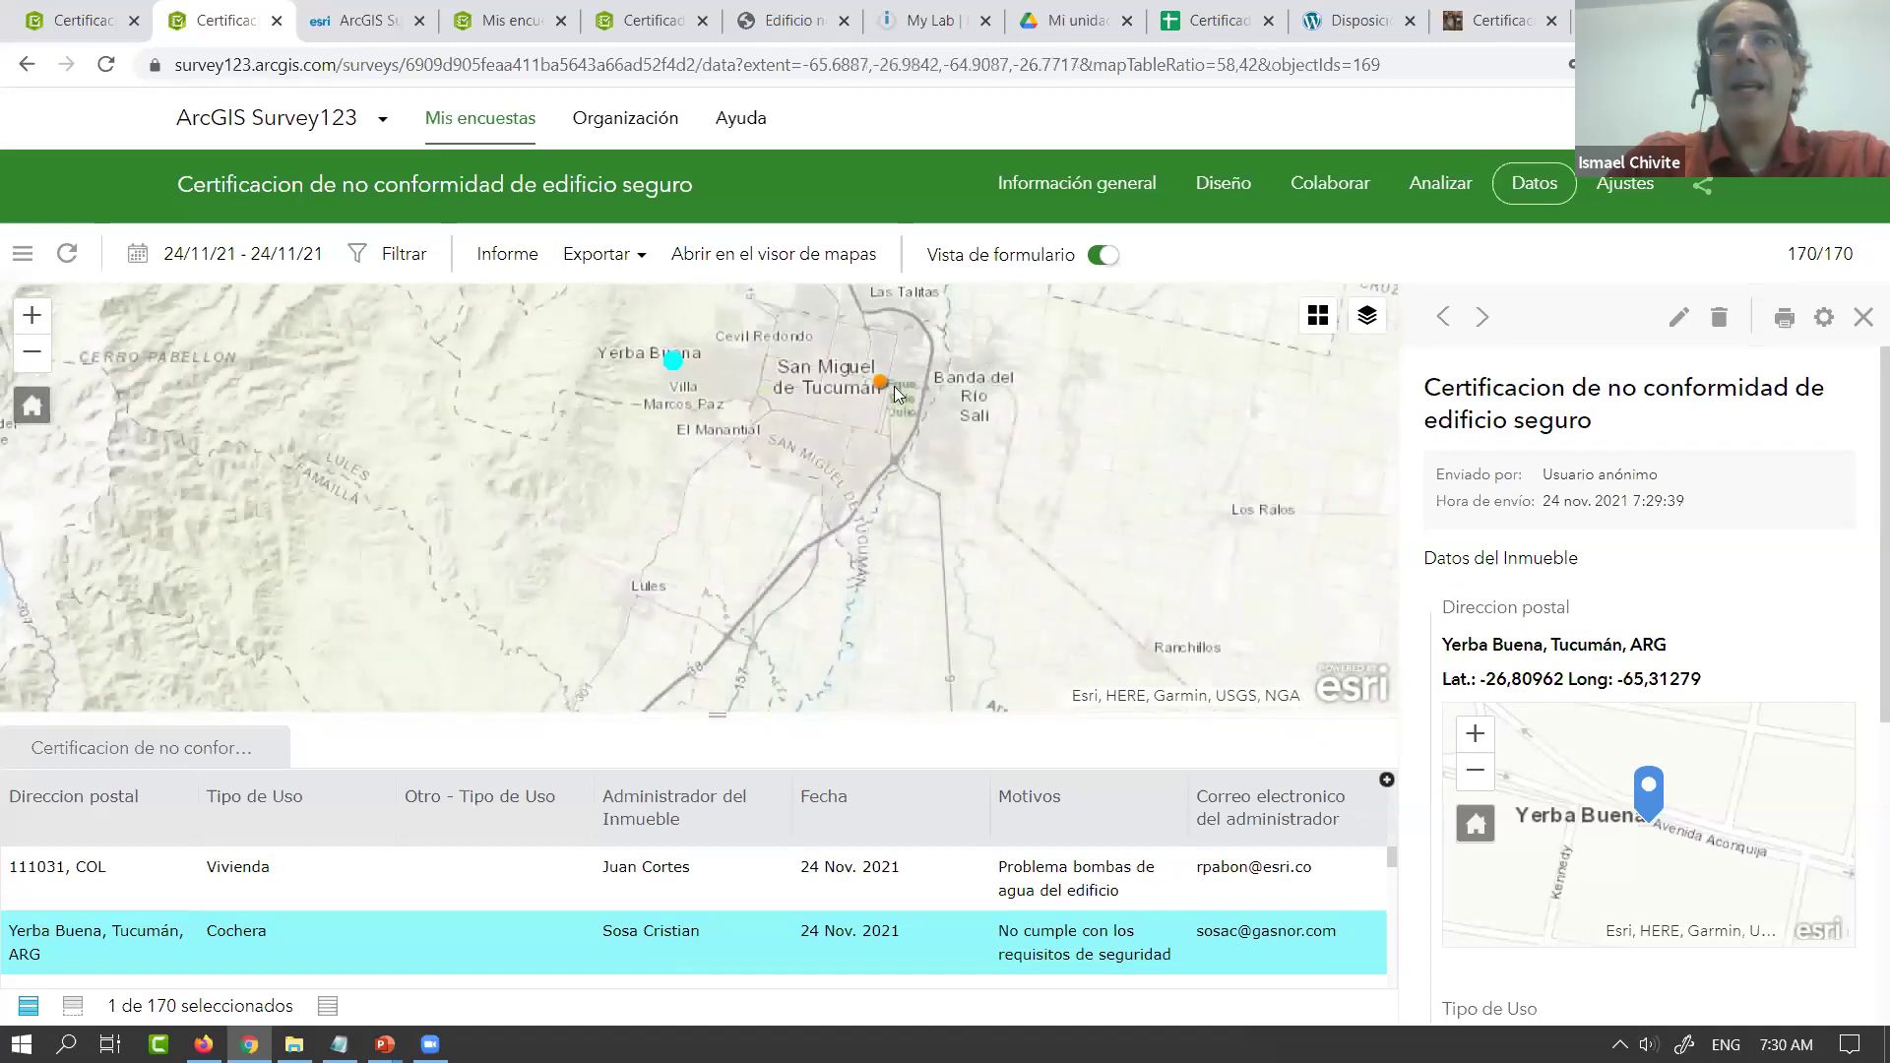
pyautogui.moveTo(791, 441); pyautogui.dragTo(768, 563)
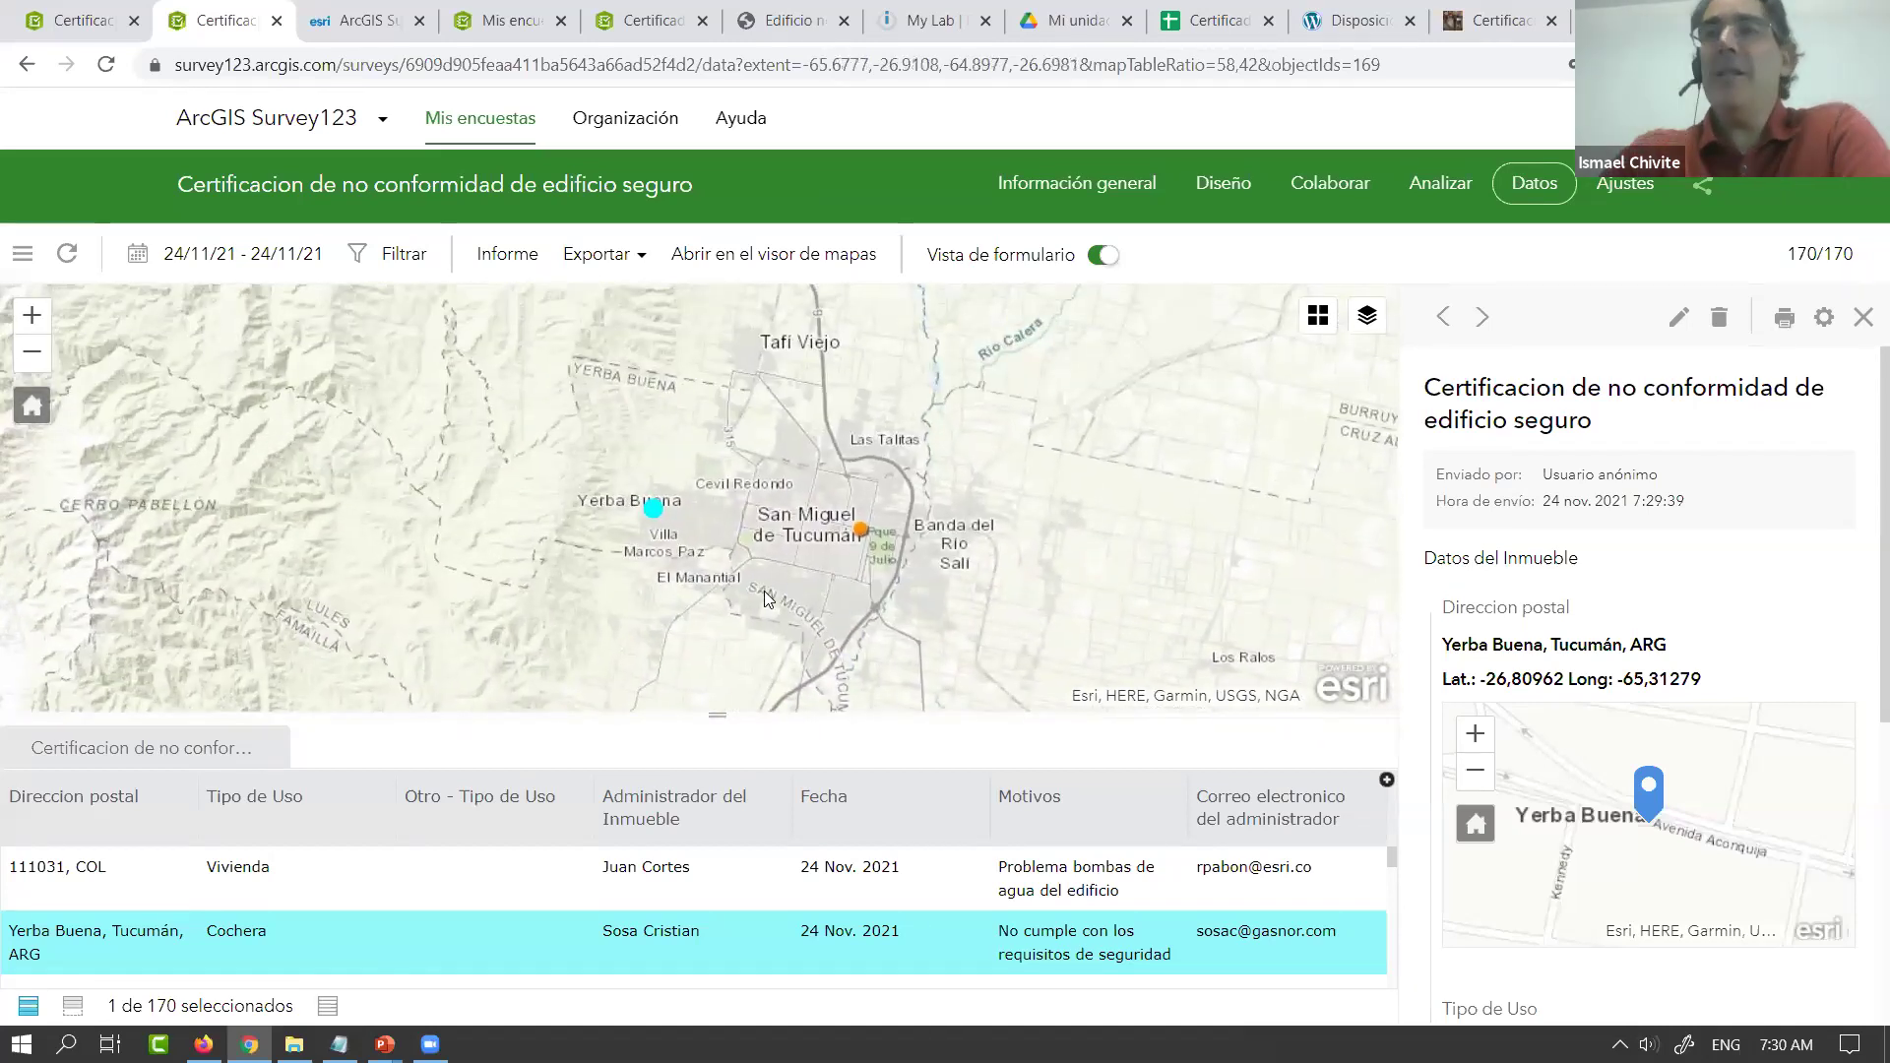
# Zoom back out, refresh the data again and pan to show all 241 points
pyautogui.scroll(-1, 1864, 505)
pyautogui.scroll(-3, 1859, 620)
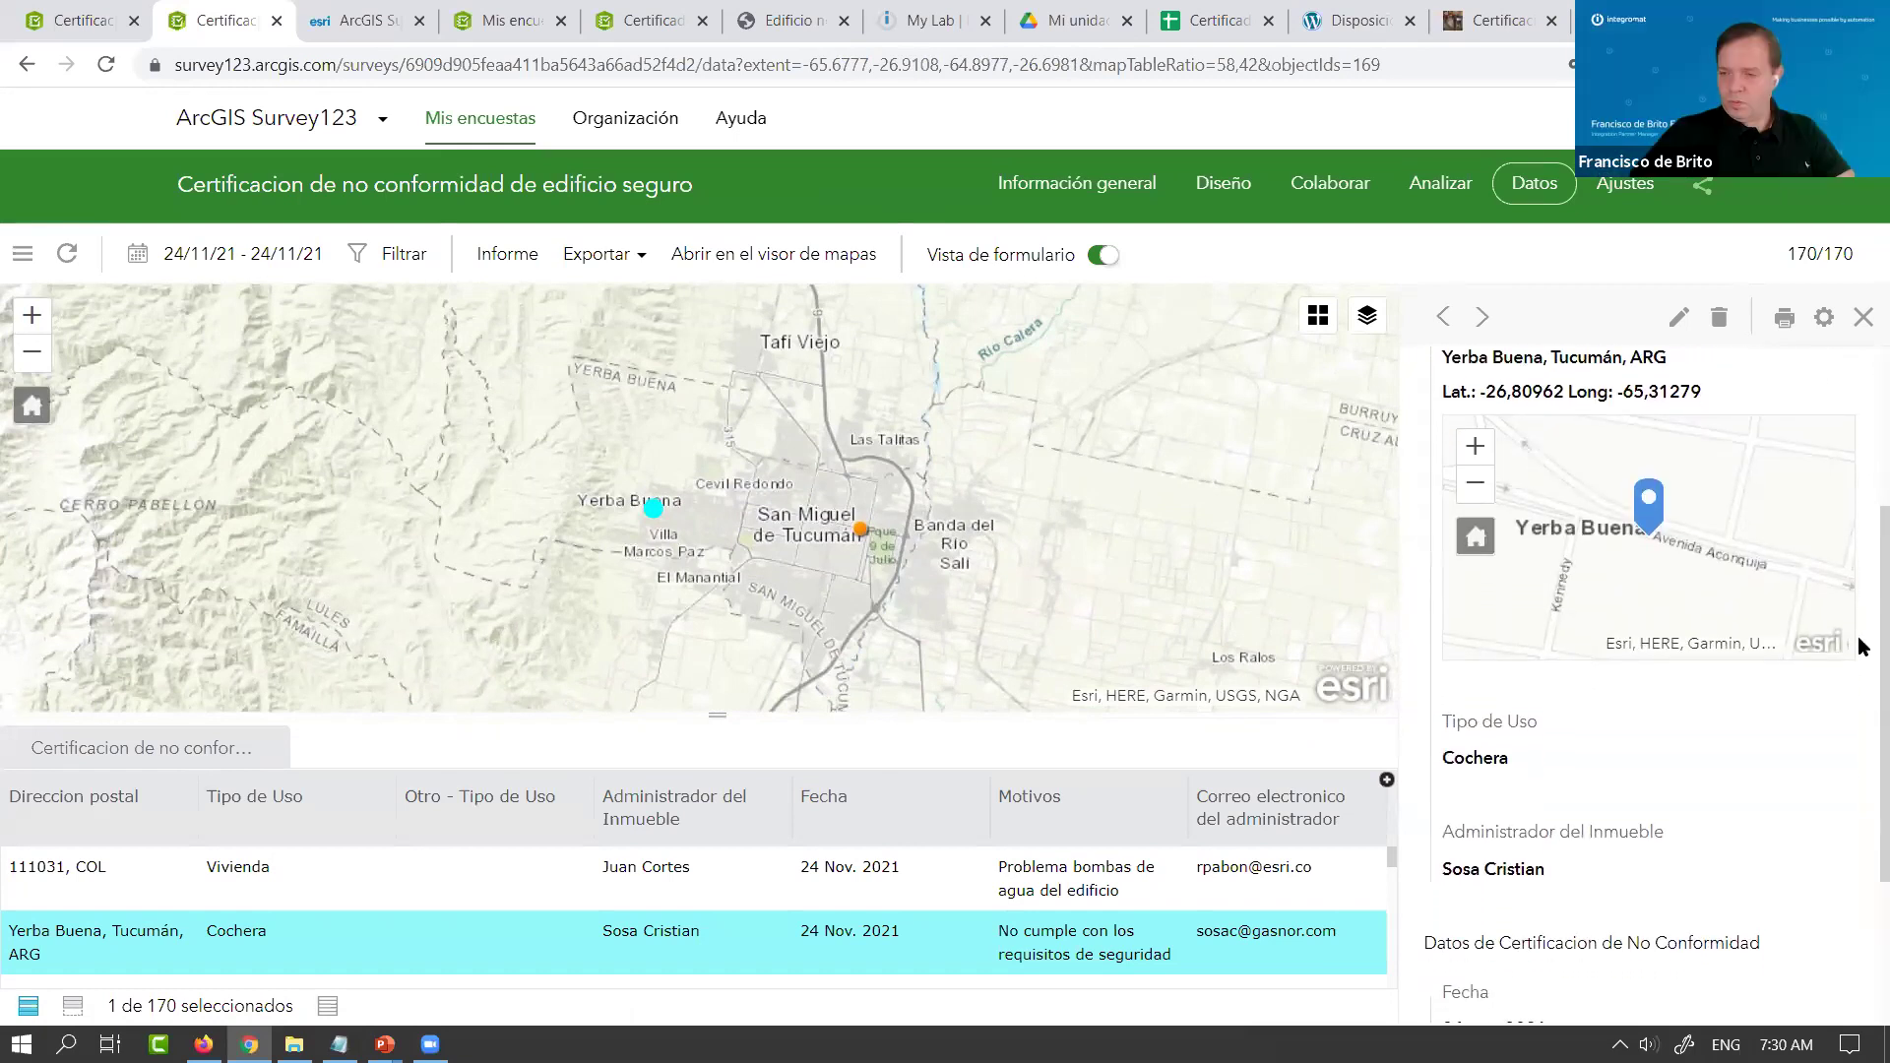
pyautogui.scroll(-2, 1860, 680)
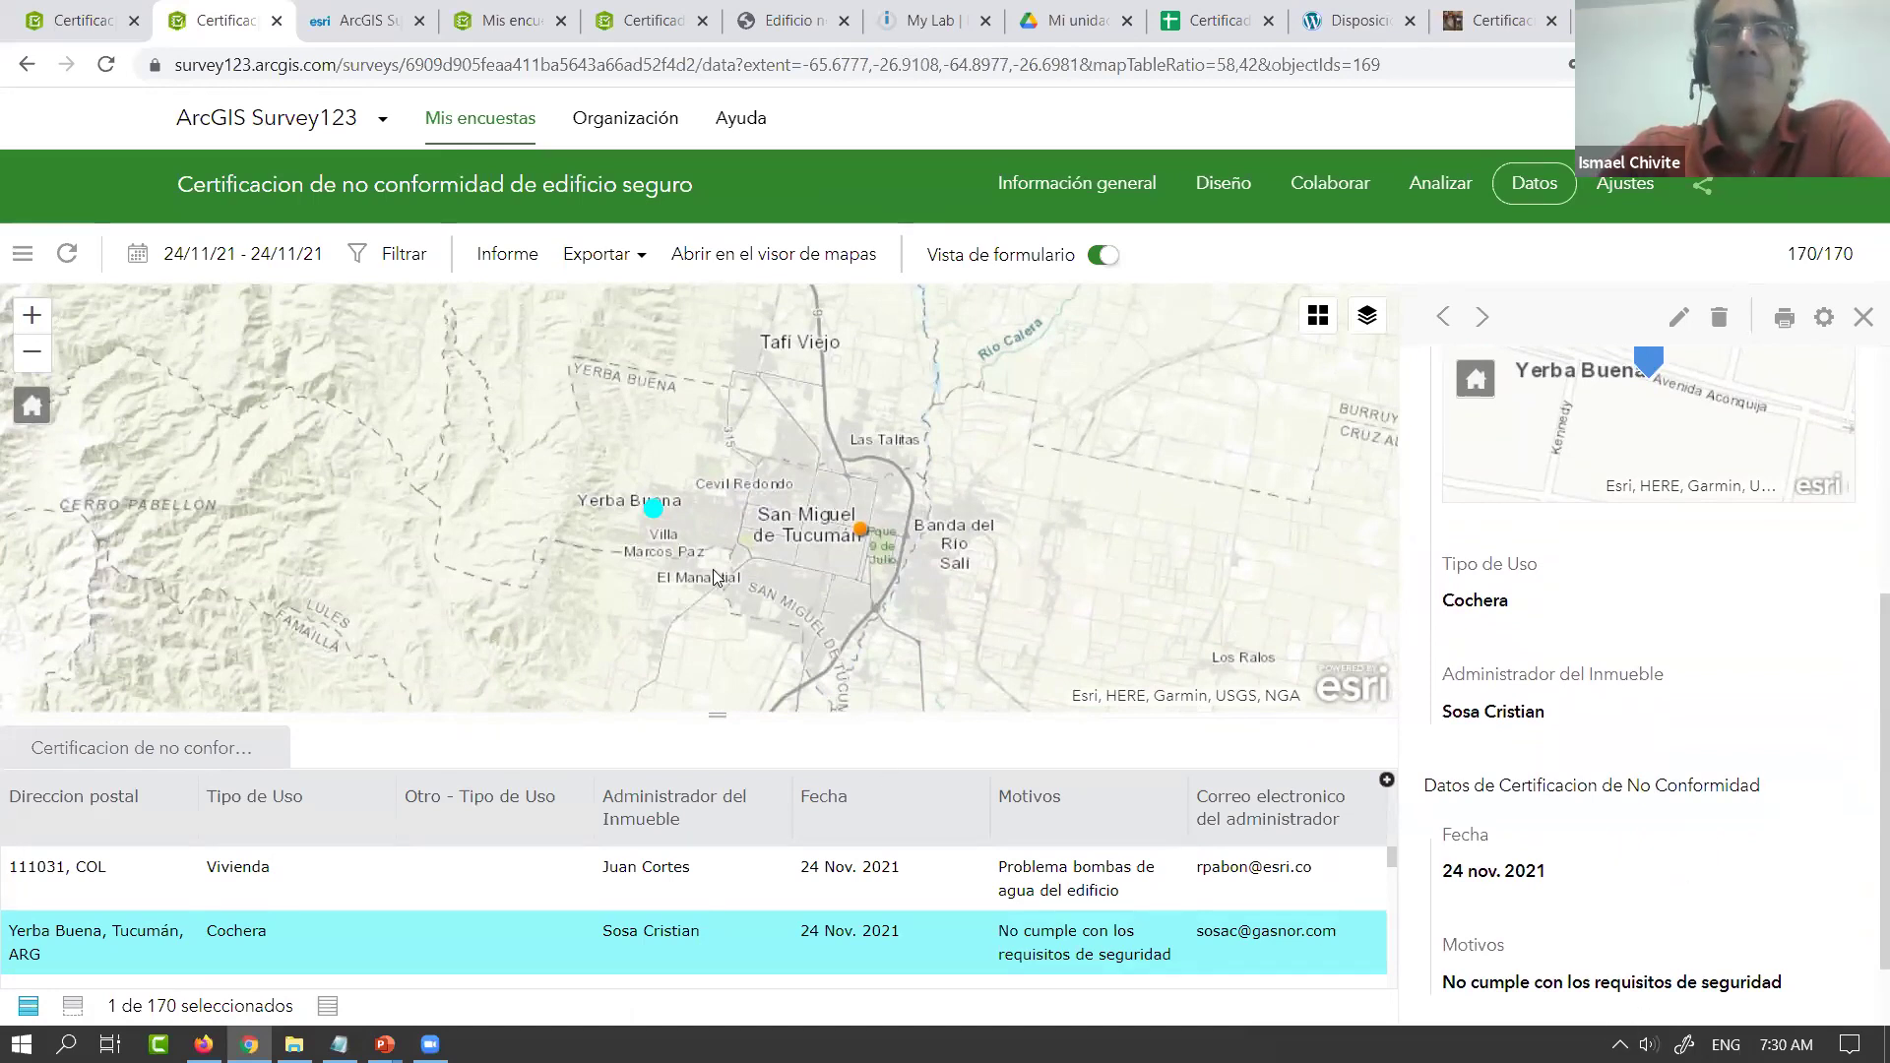
pyautogui.scroll(-2, 716, 578)
pyautogui.scroll(-2, 716, 578)
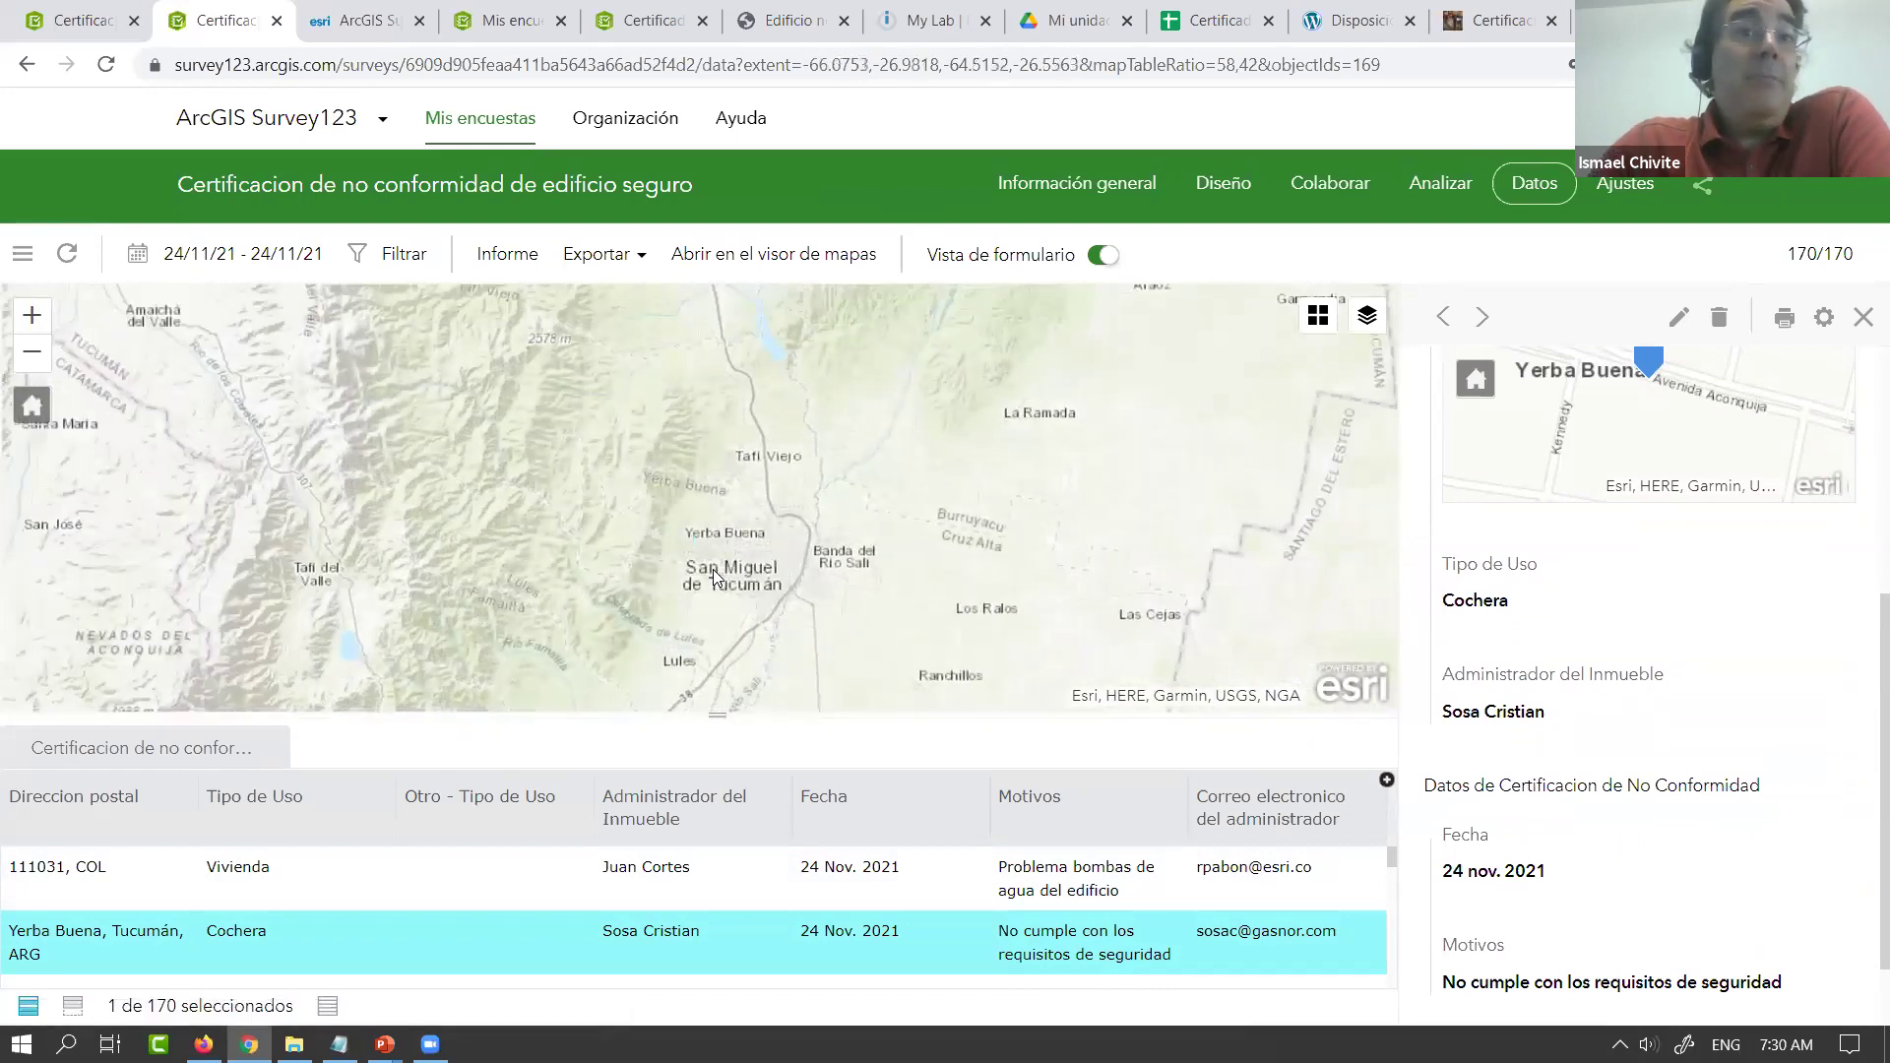
pyautogui.scroll(-3, 705, 569)
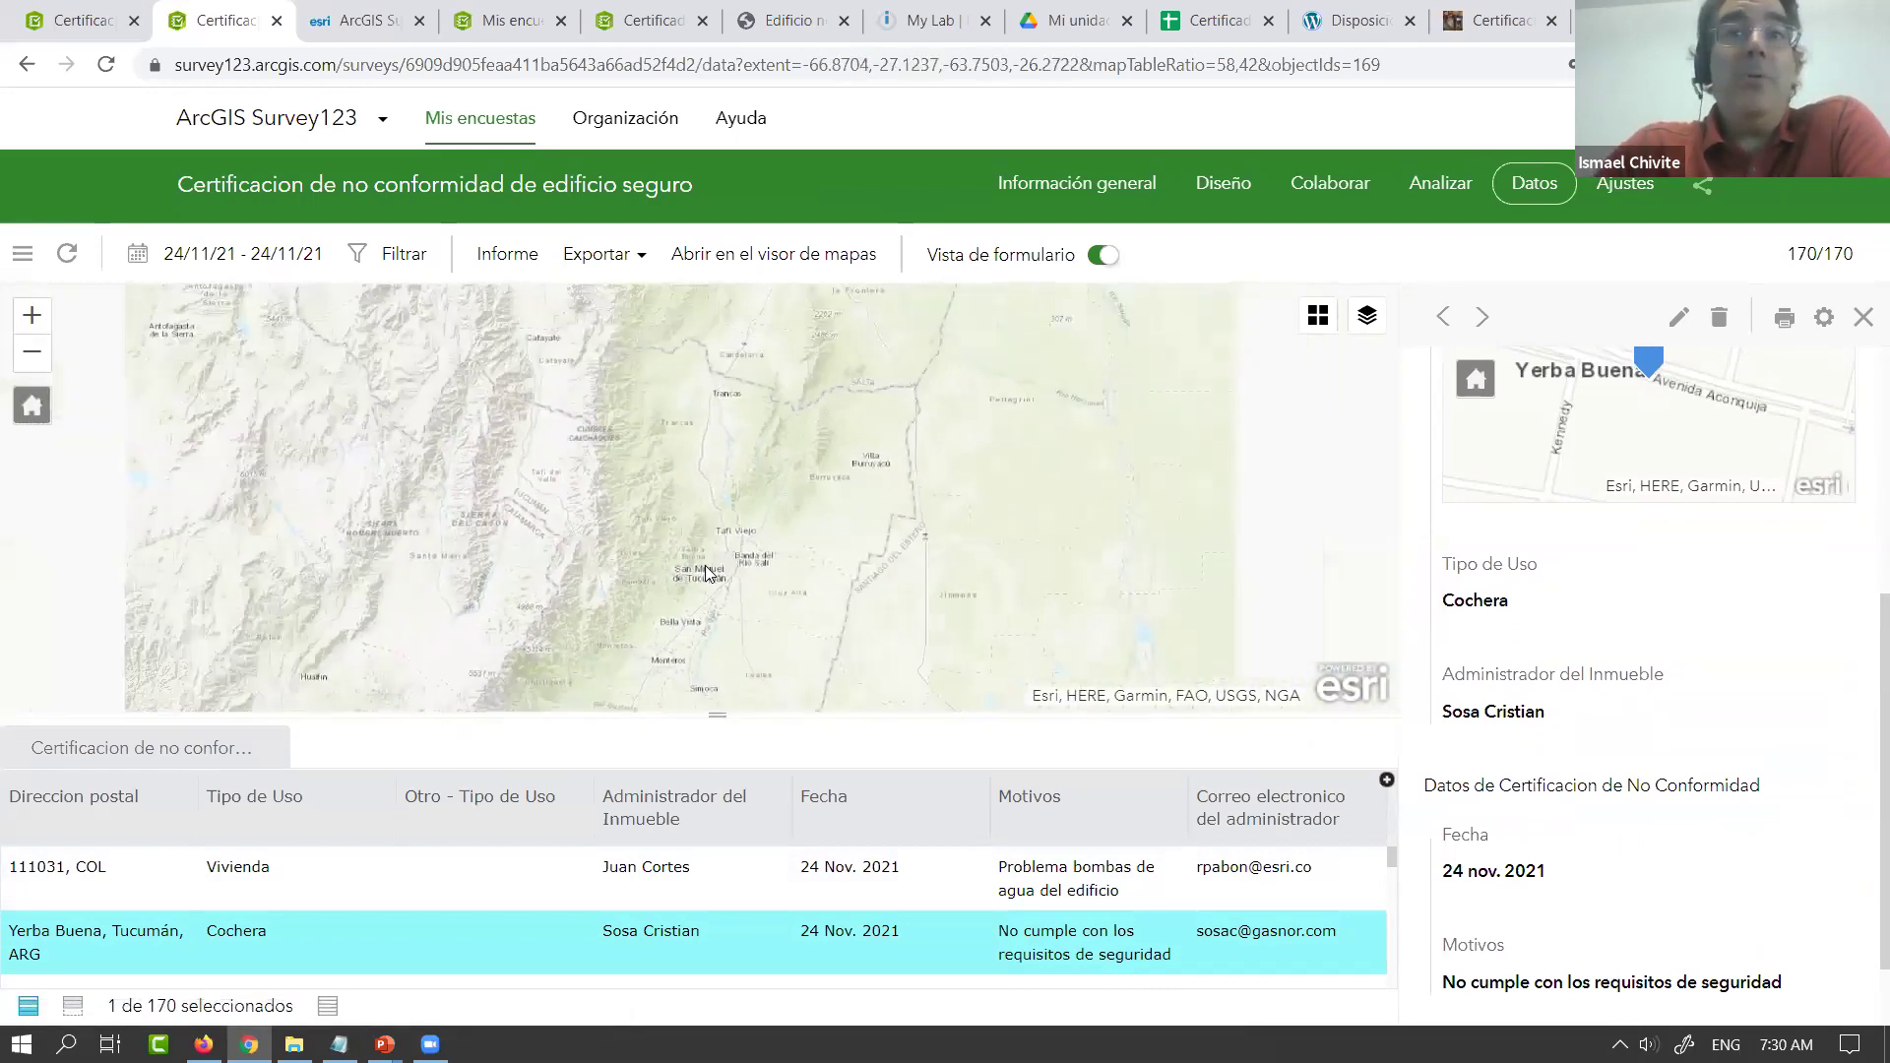
pyautogui.scroll(-3, 705, 573)
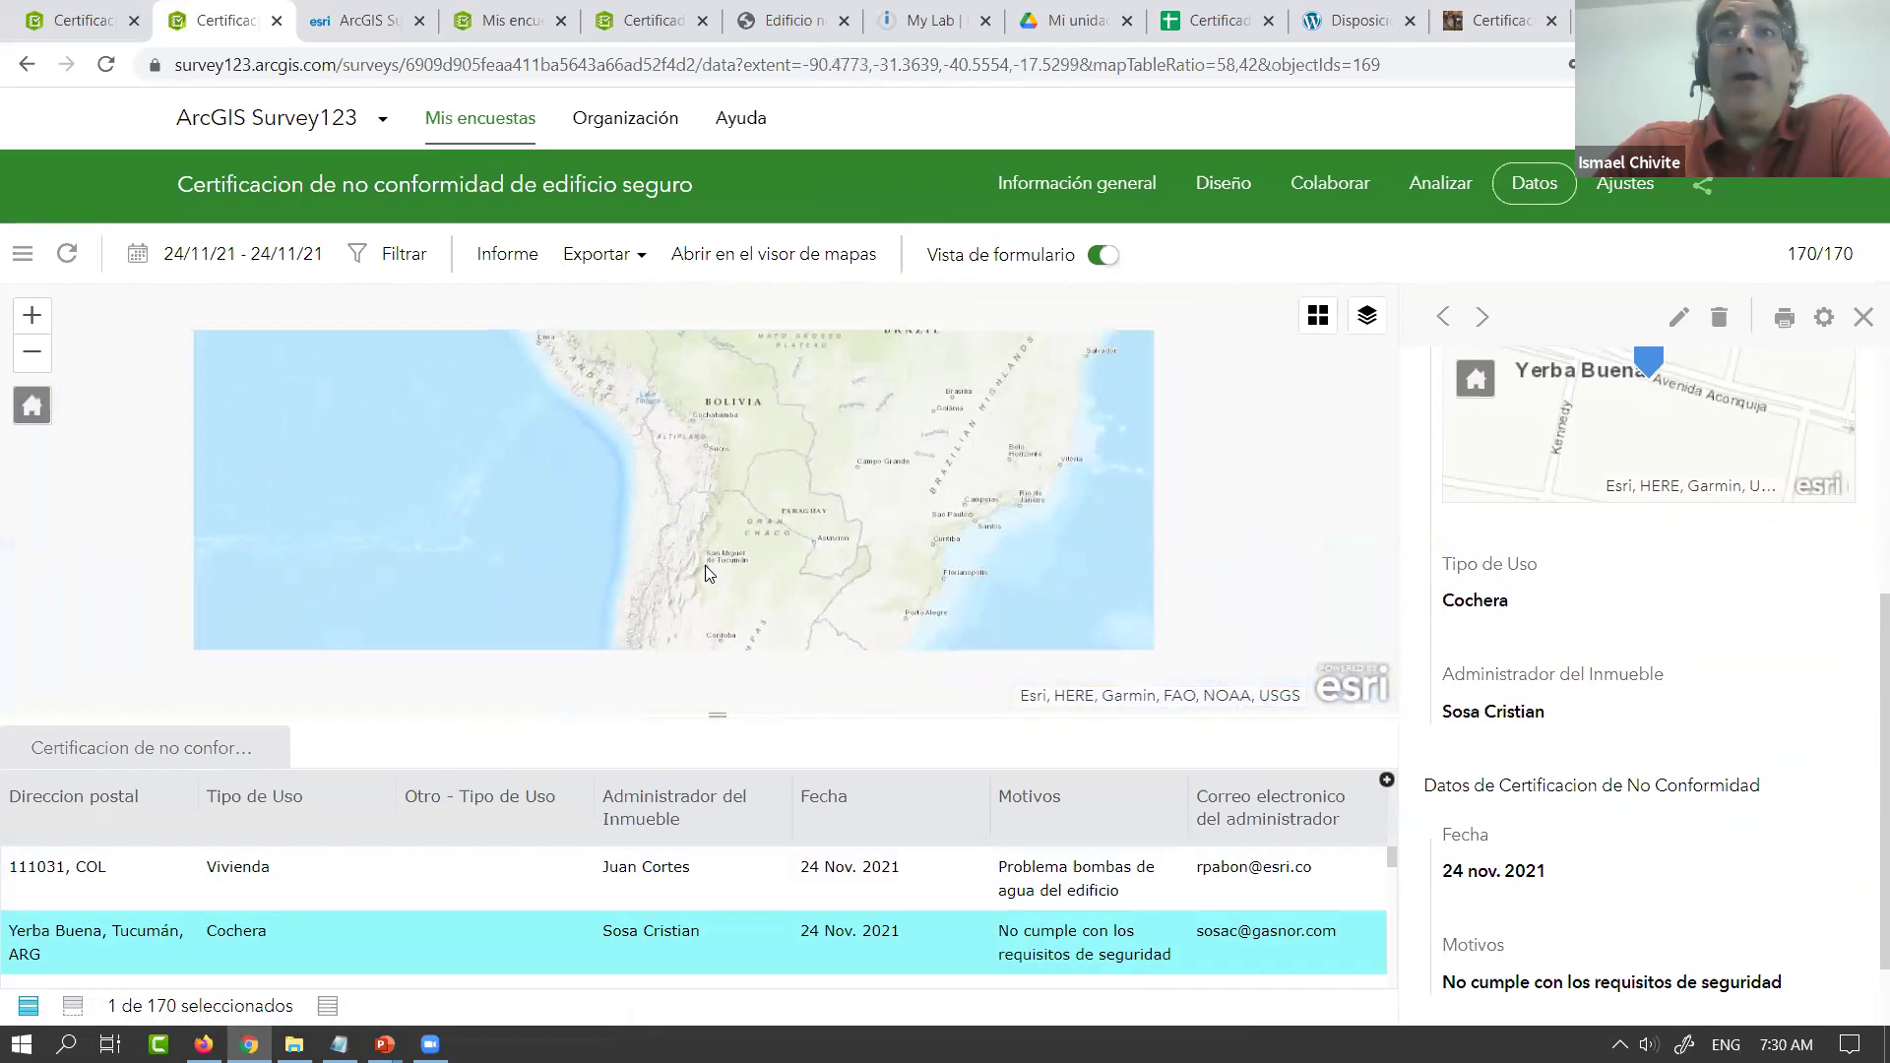
pyautogui.scroll(-2, 740, 539)
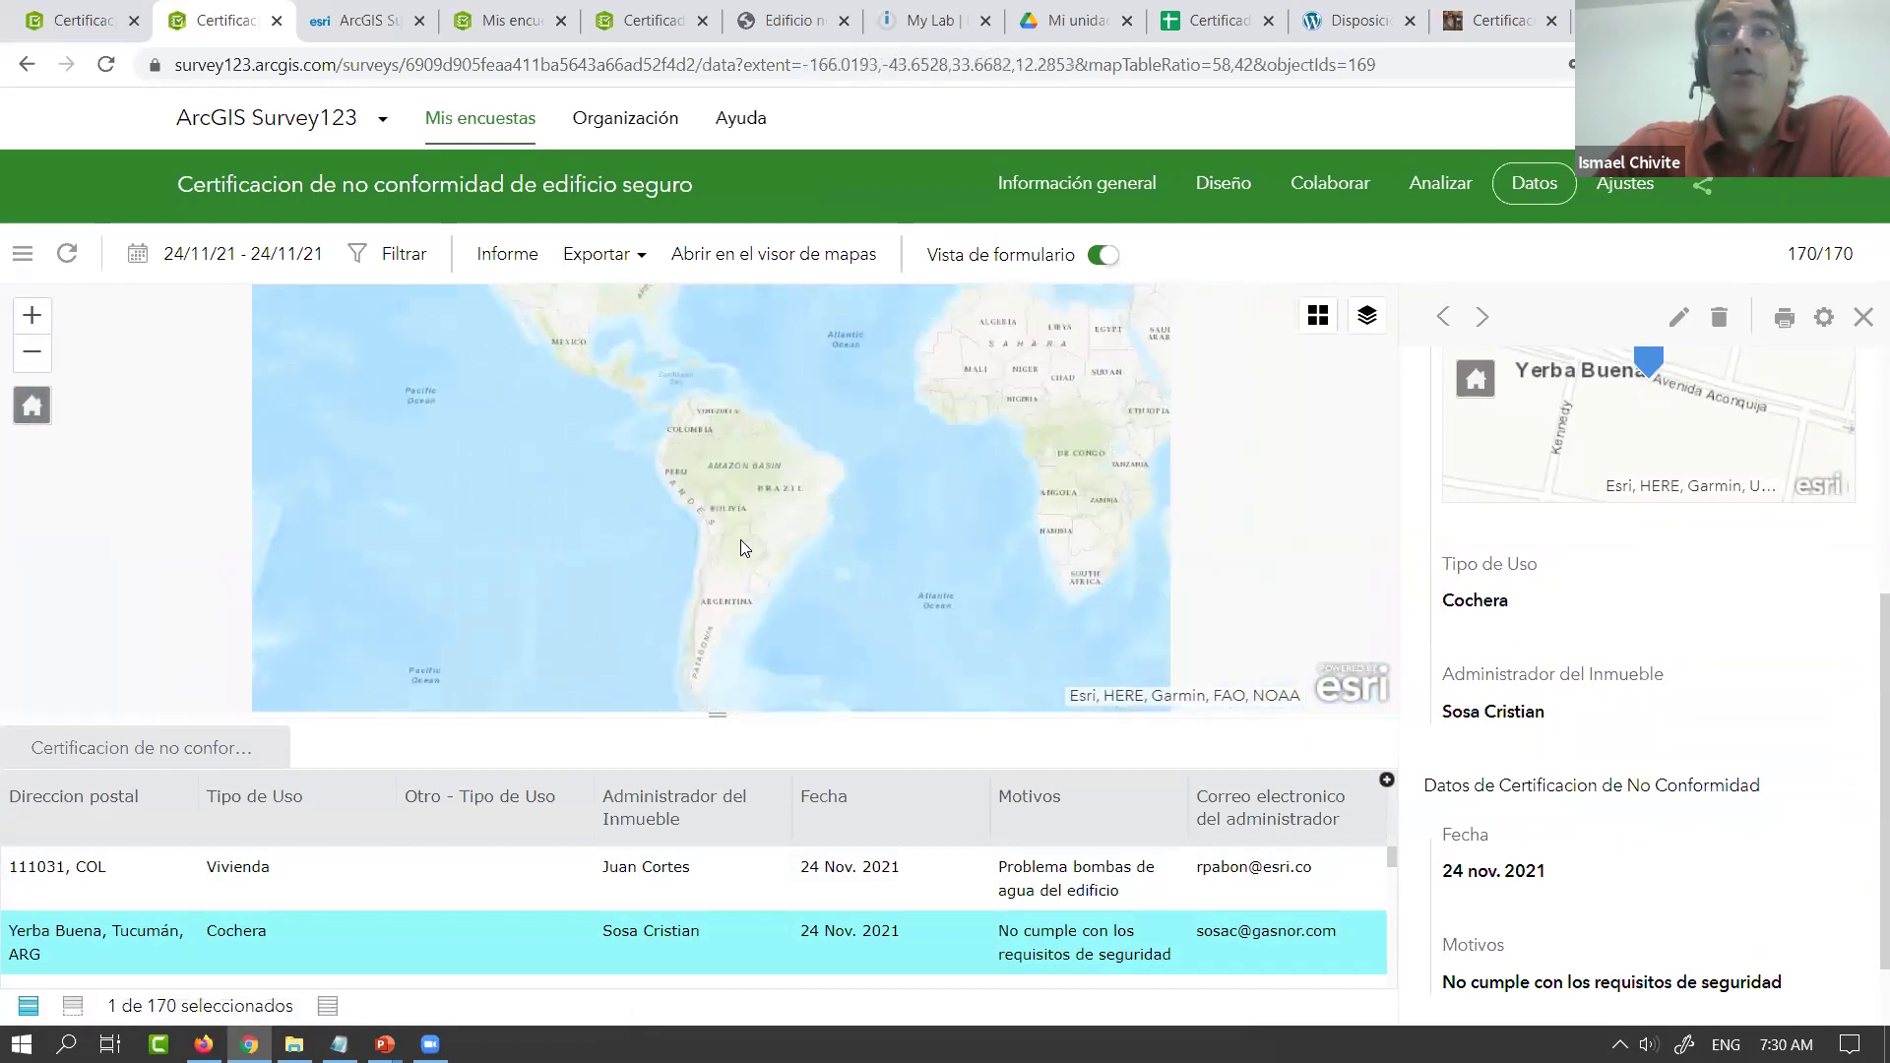
pyautogui.moveTo(893, 444); pyautogui.dragTo(844, 551)
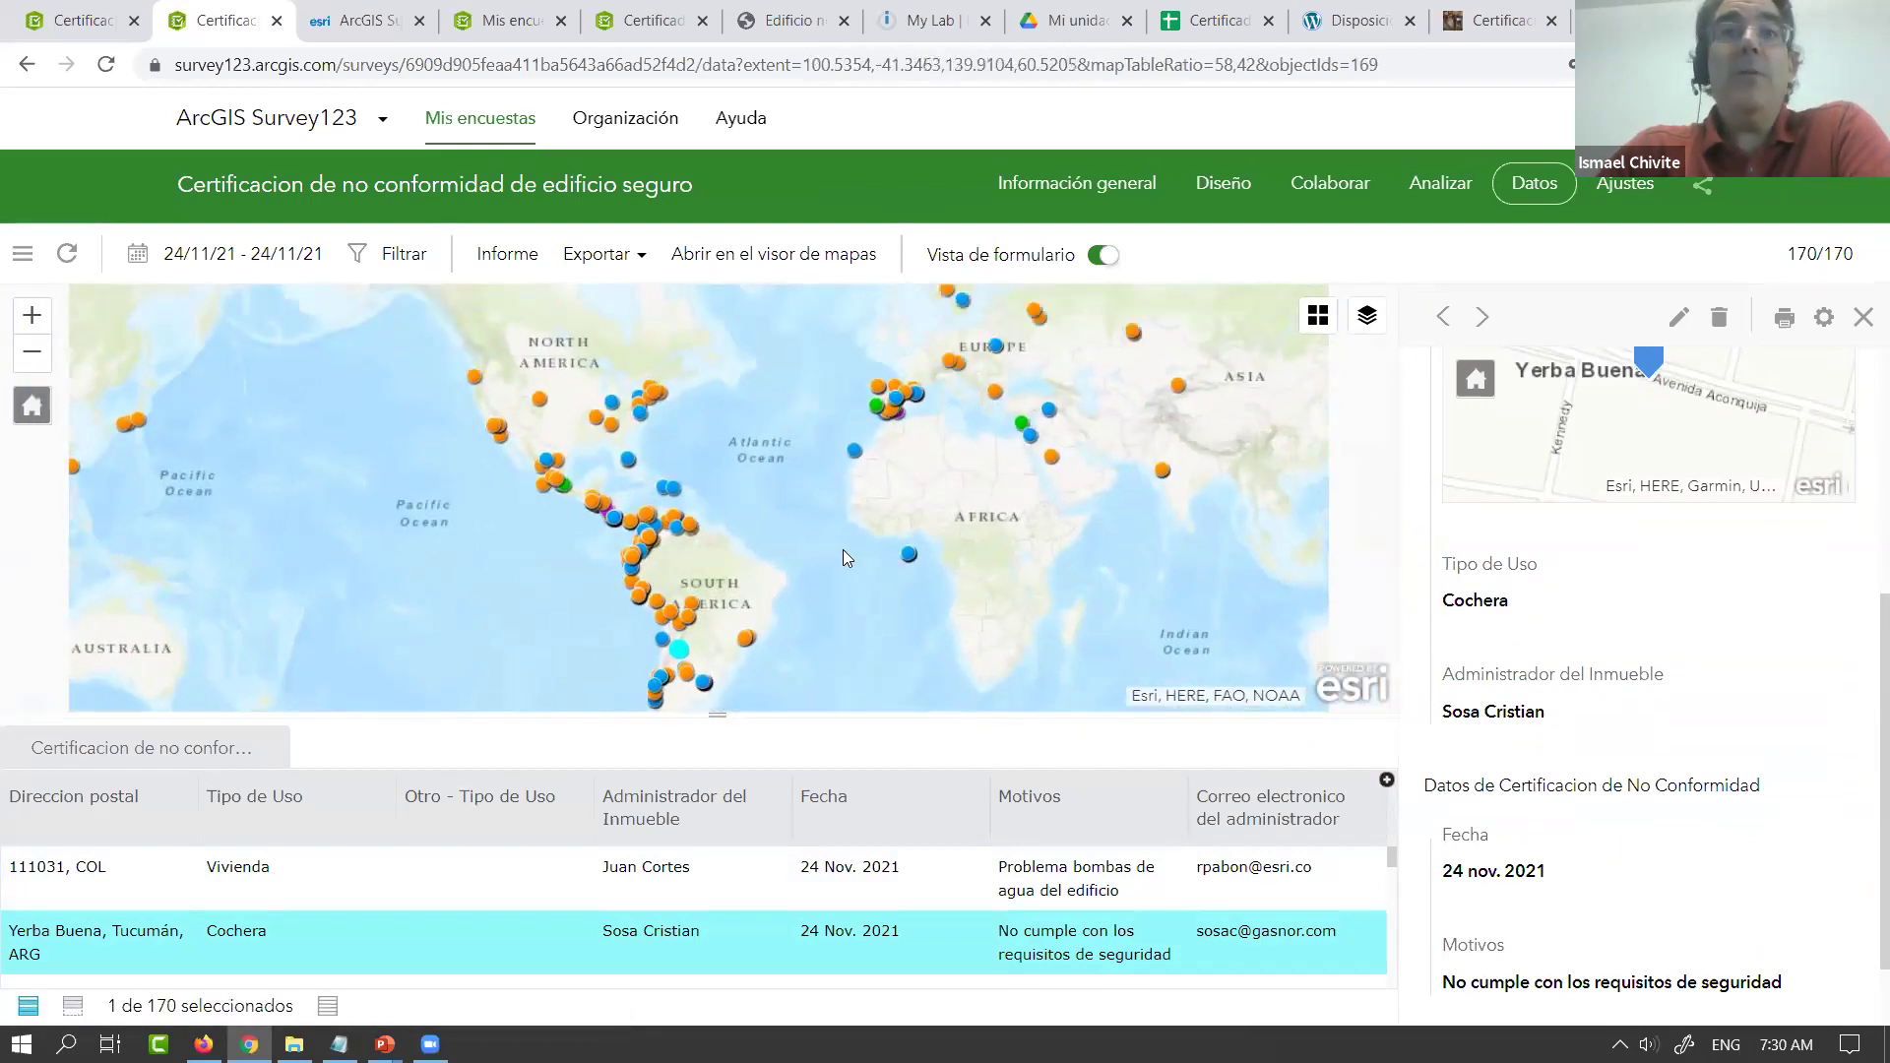
pyautogui.click(67, 256)
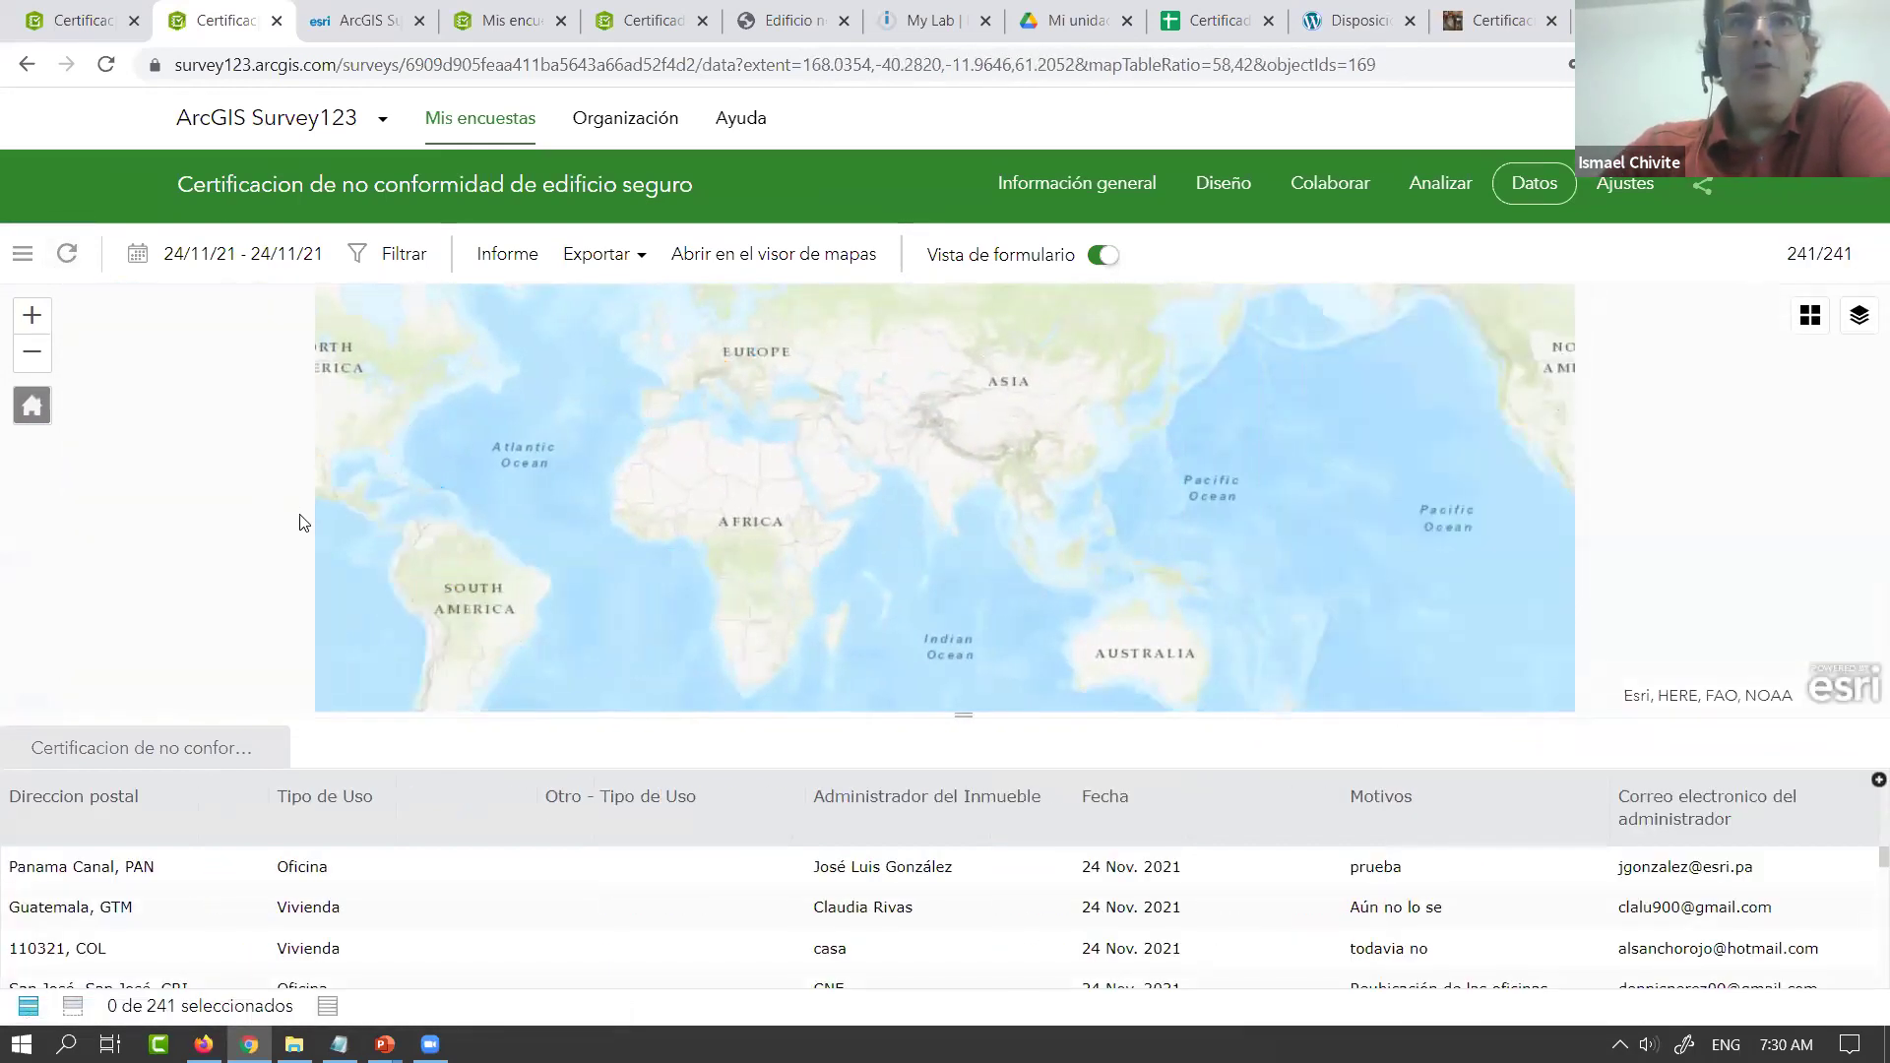
pyautogui.moveTo(661, 560); pyautogui.dragTo(858, 495)
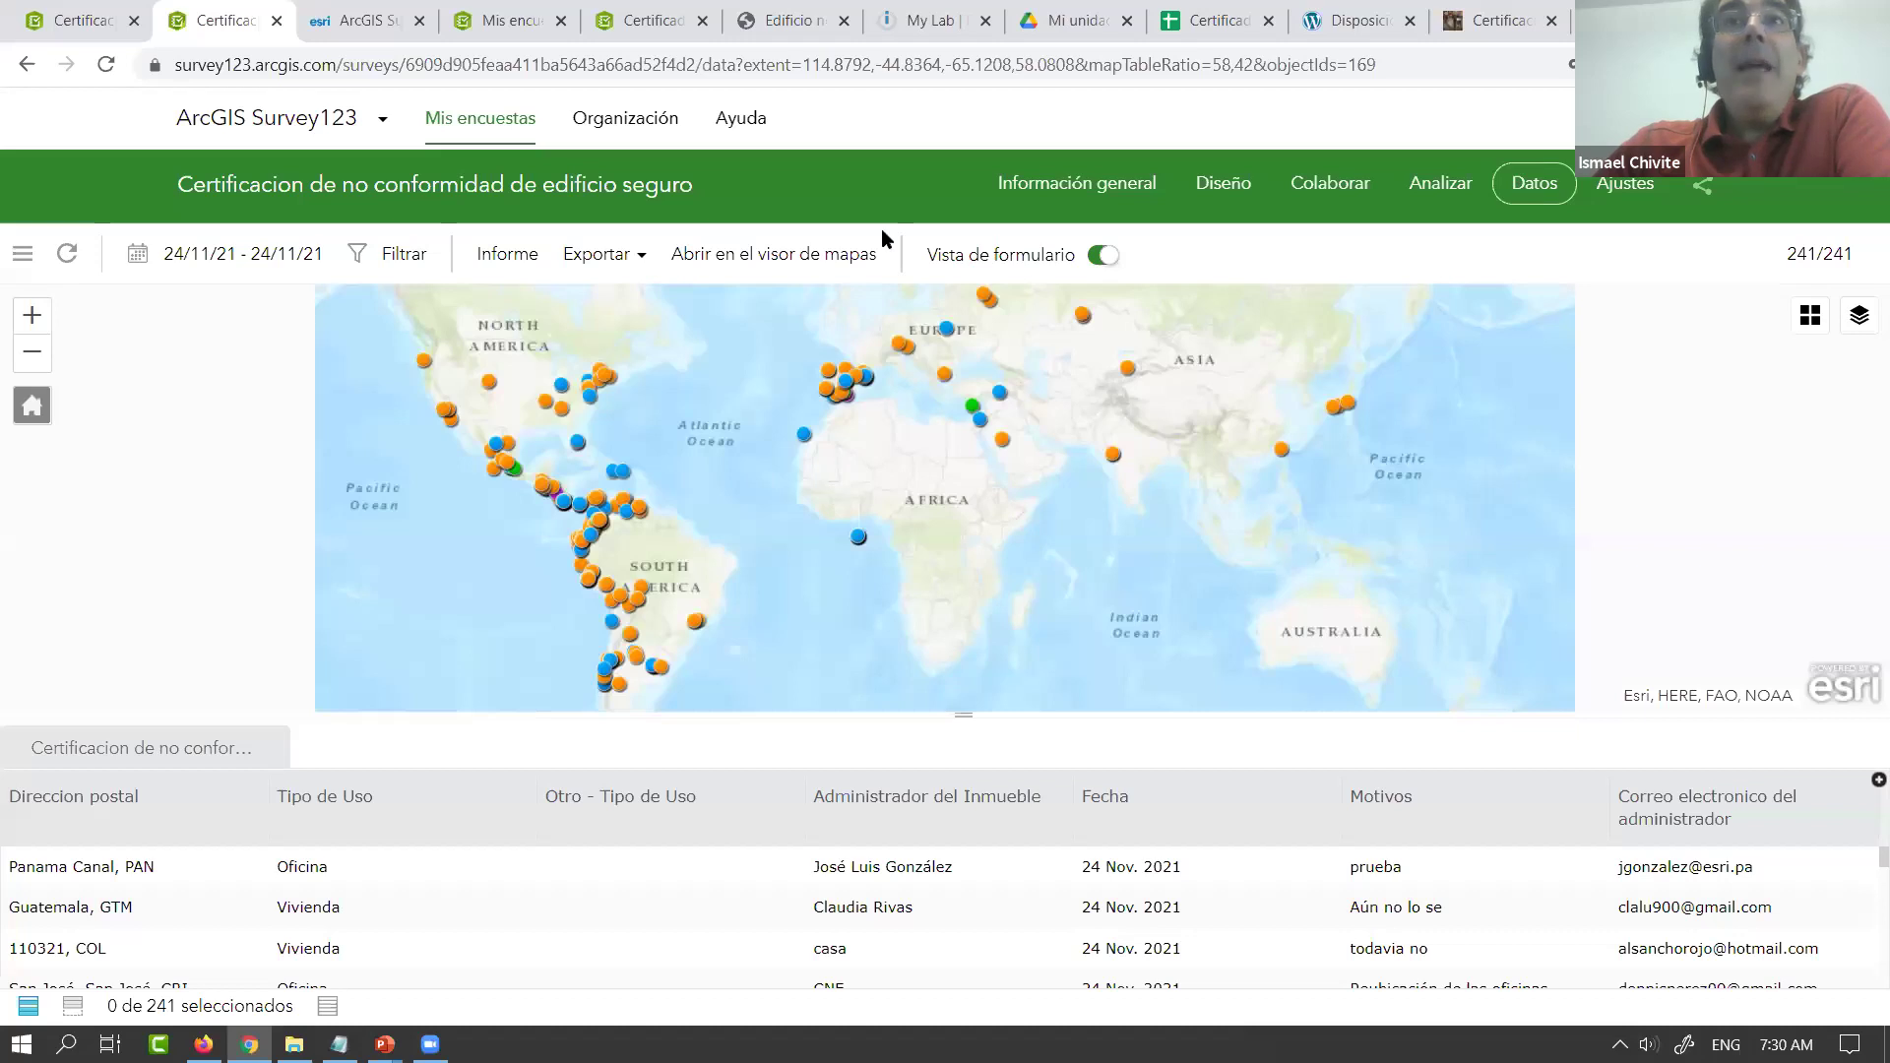
pyautogui.click(780, 29)
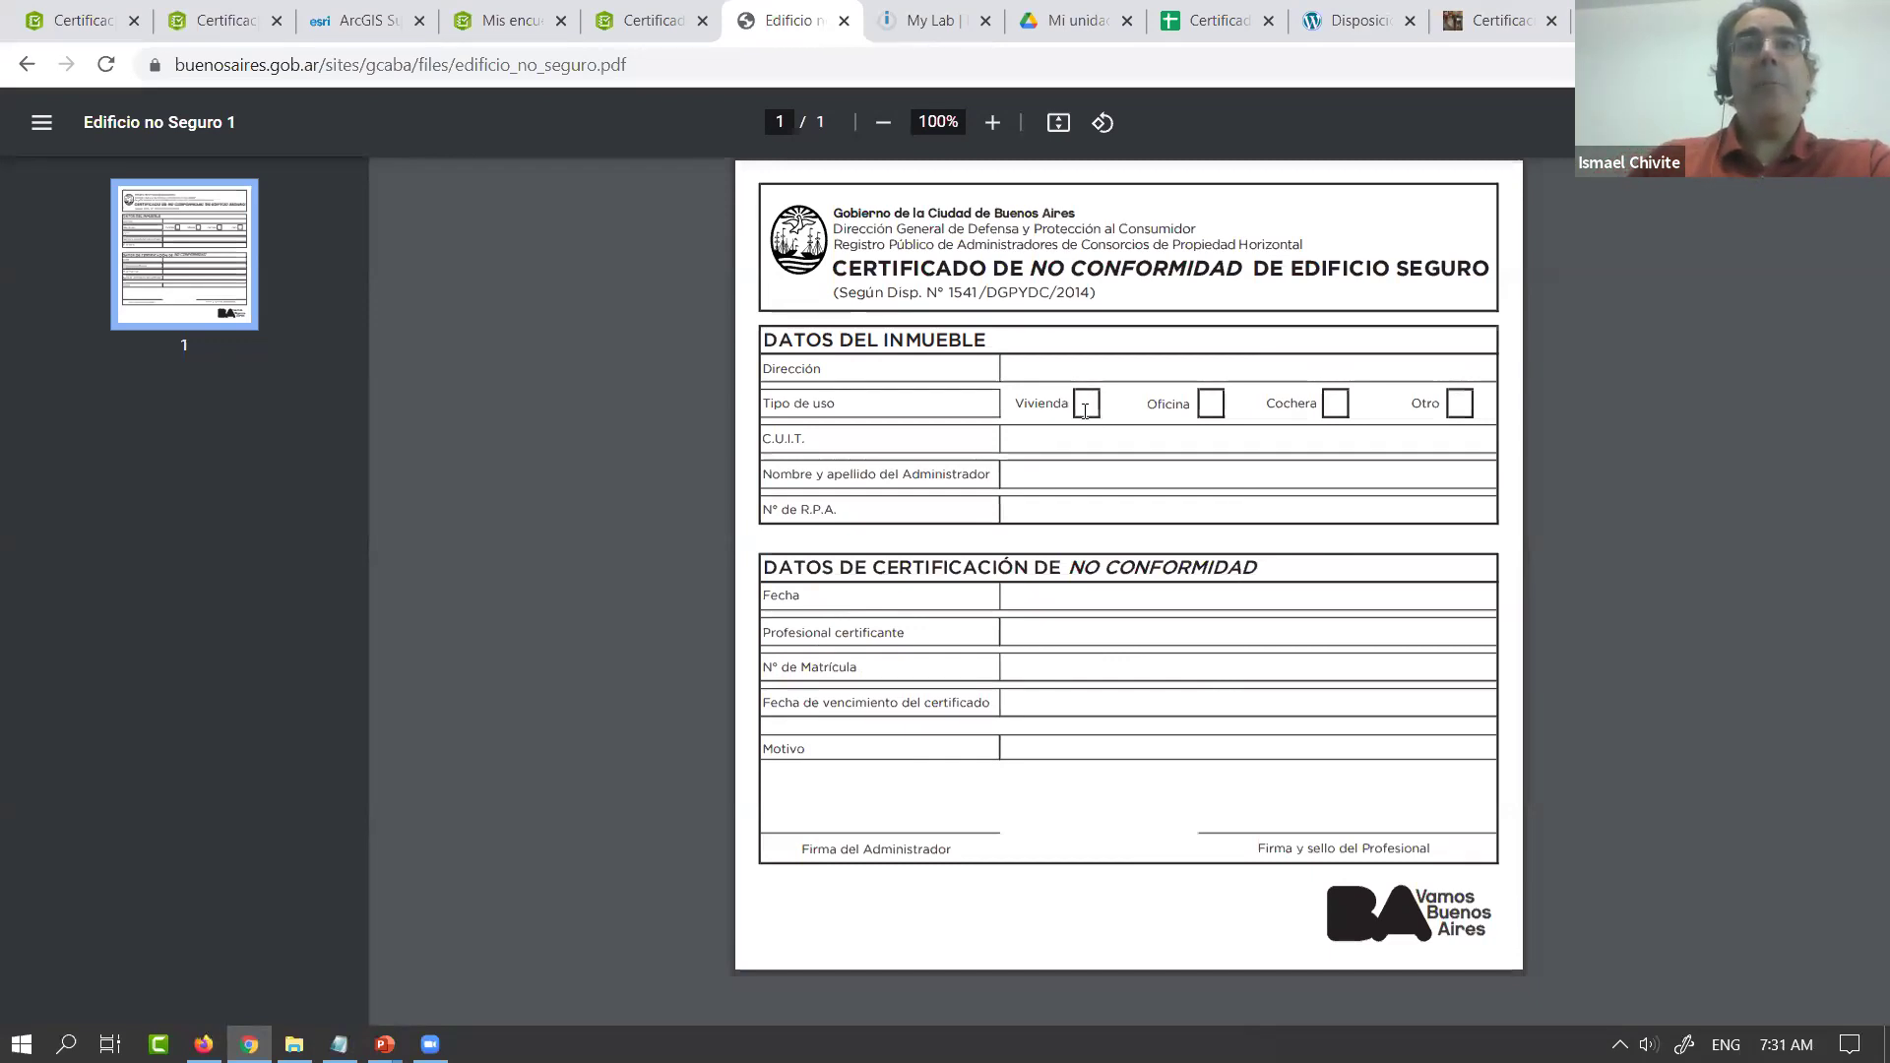
pyautogui.click(76, 18)
pyautogui.click(219, 20)
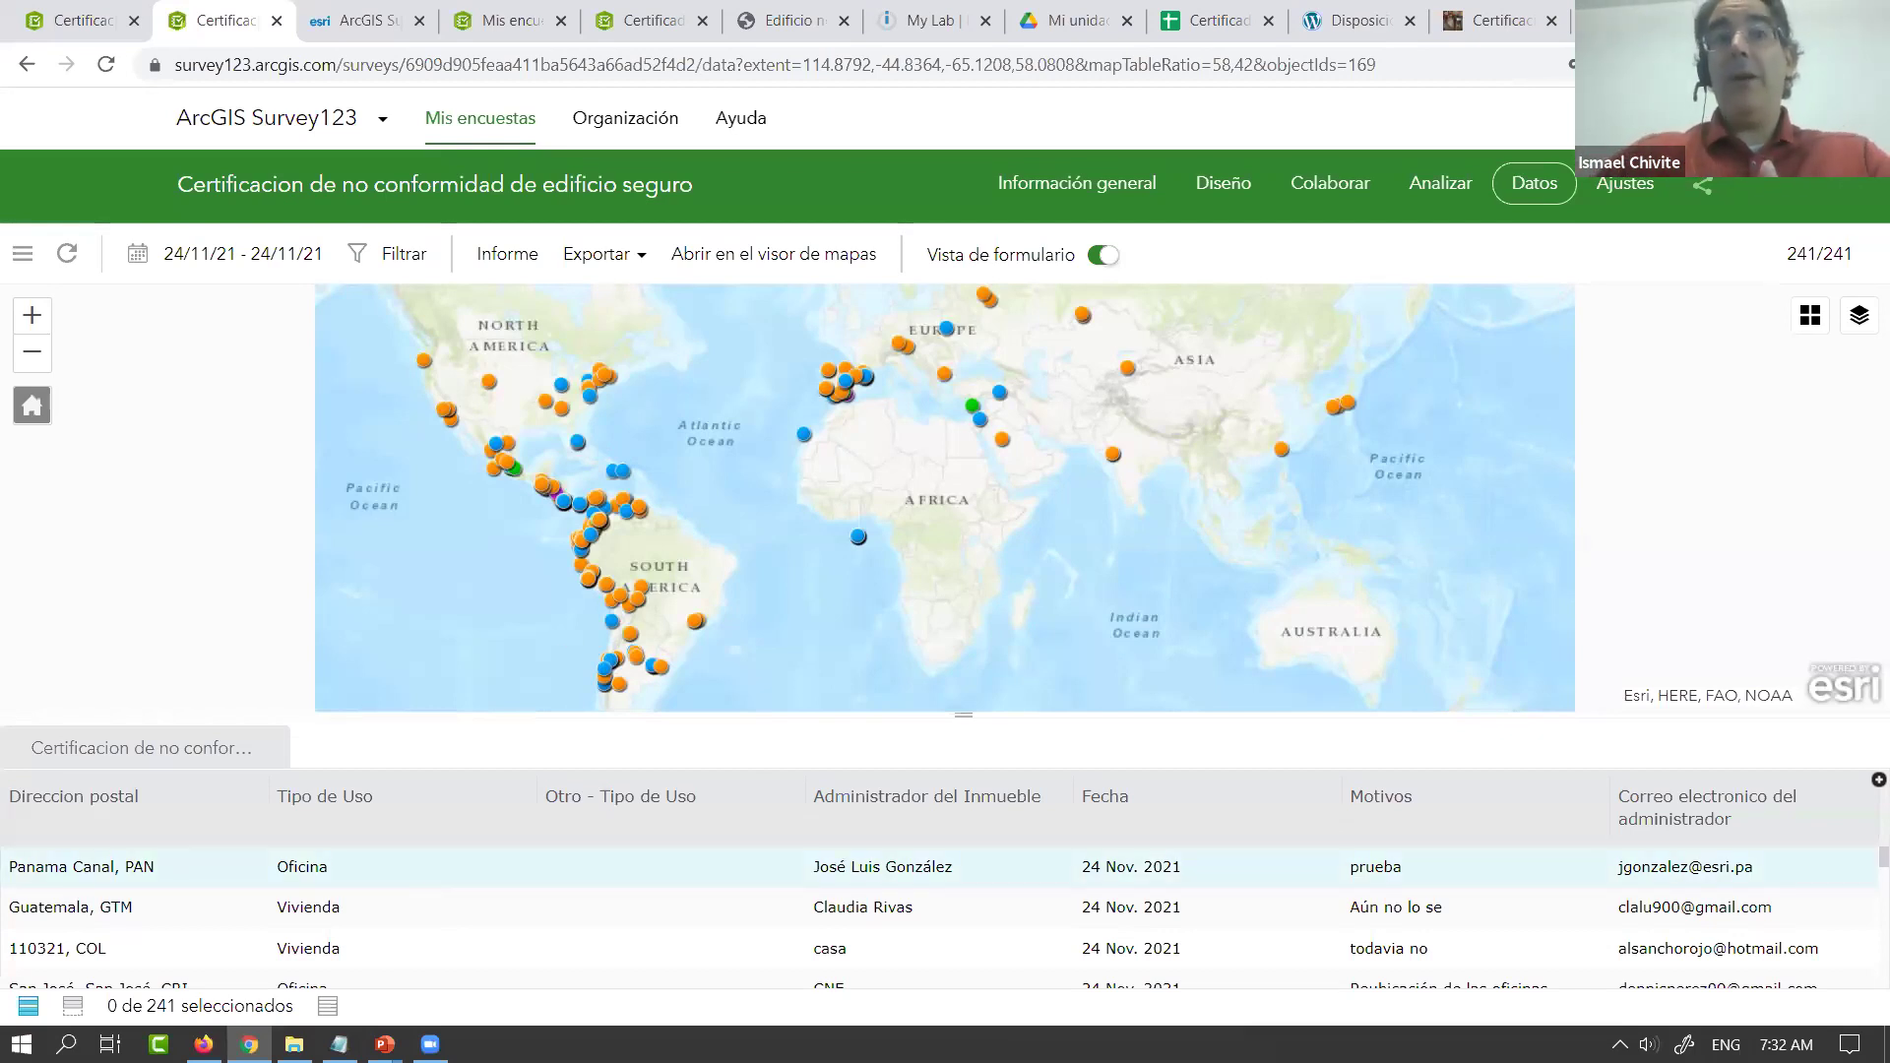
# Launch Outlook and read the Notificacion de no conformidad email's greeting and property address
pyautogui.click(66, 1042)
pyautogui.write('out')
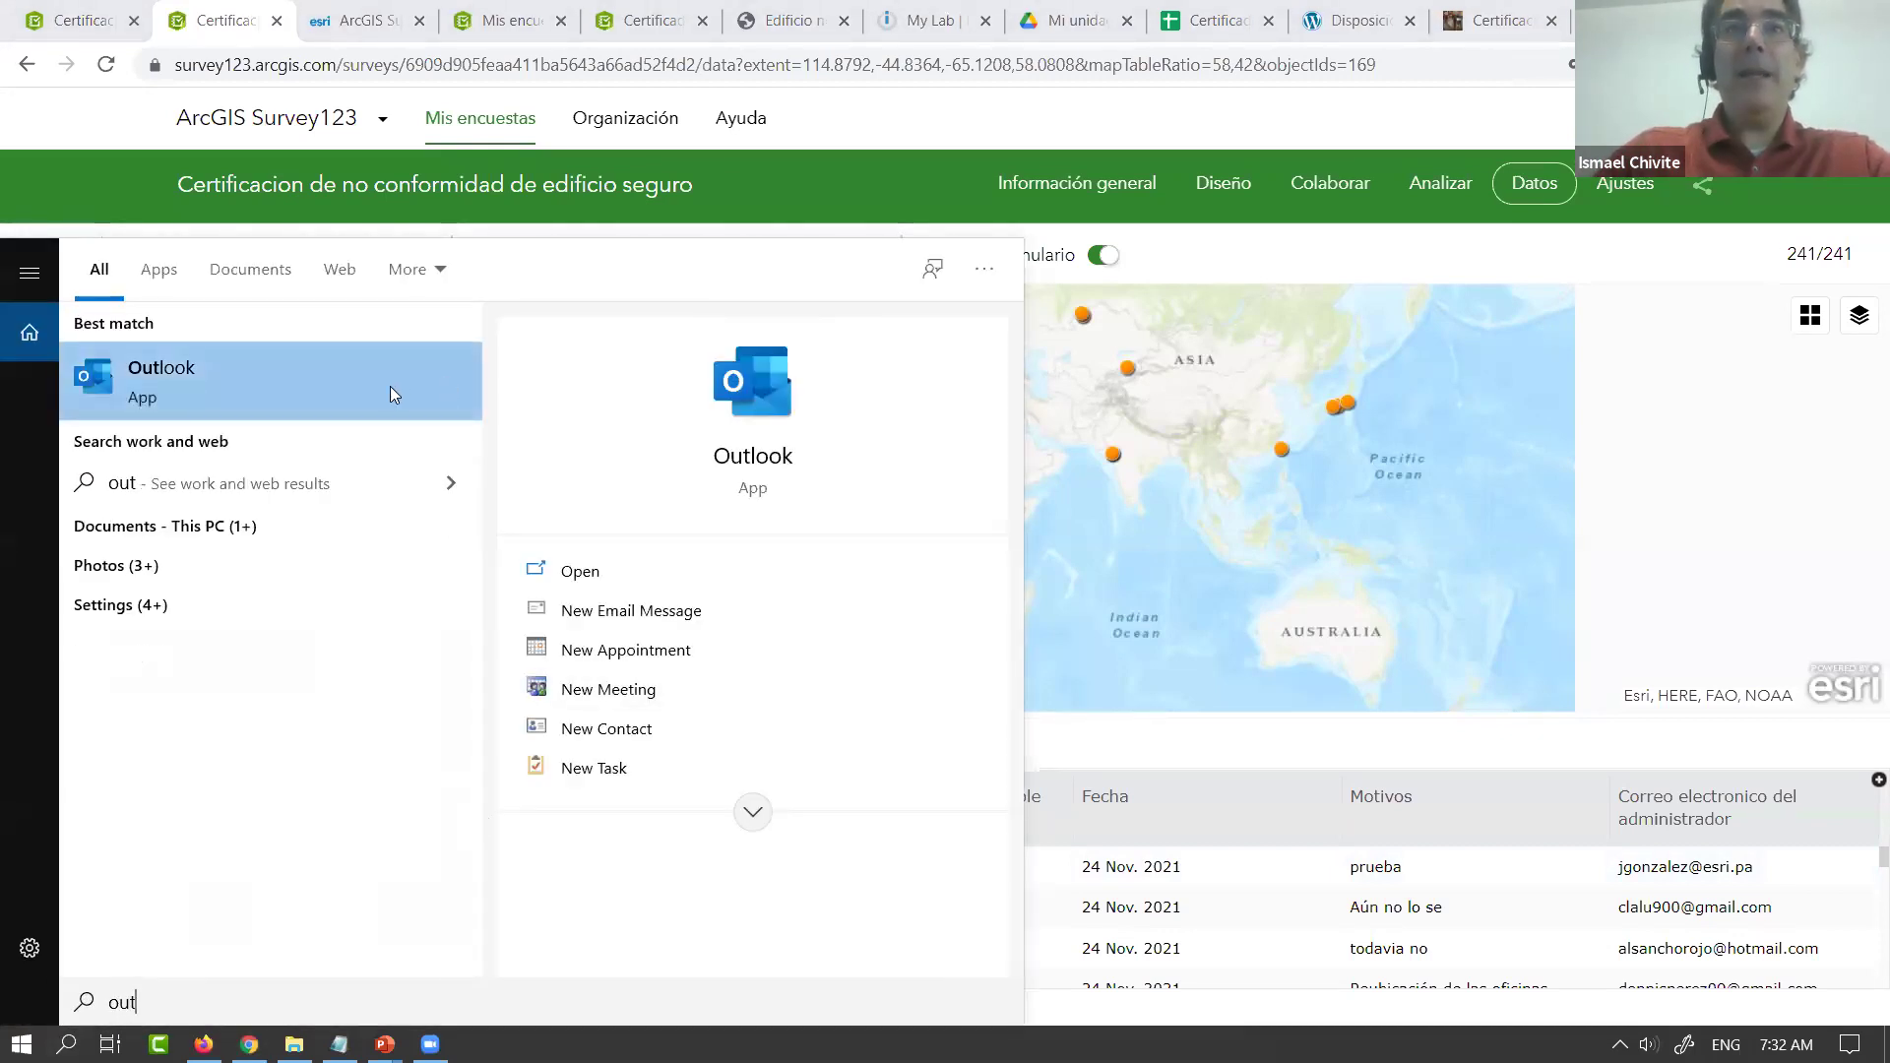
pyautogui.click(390, 385)
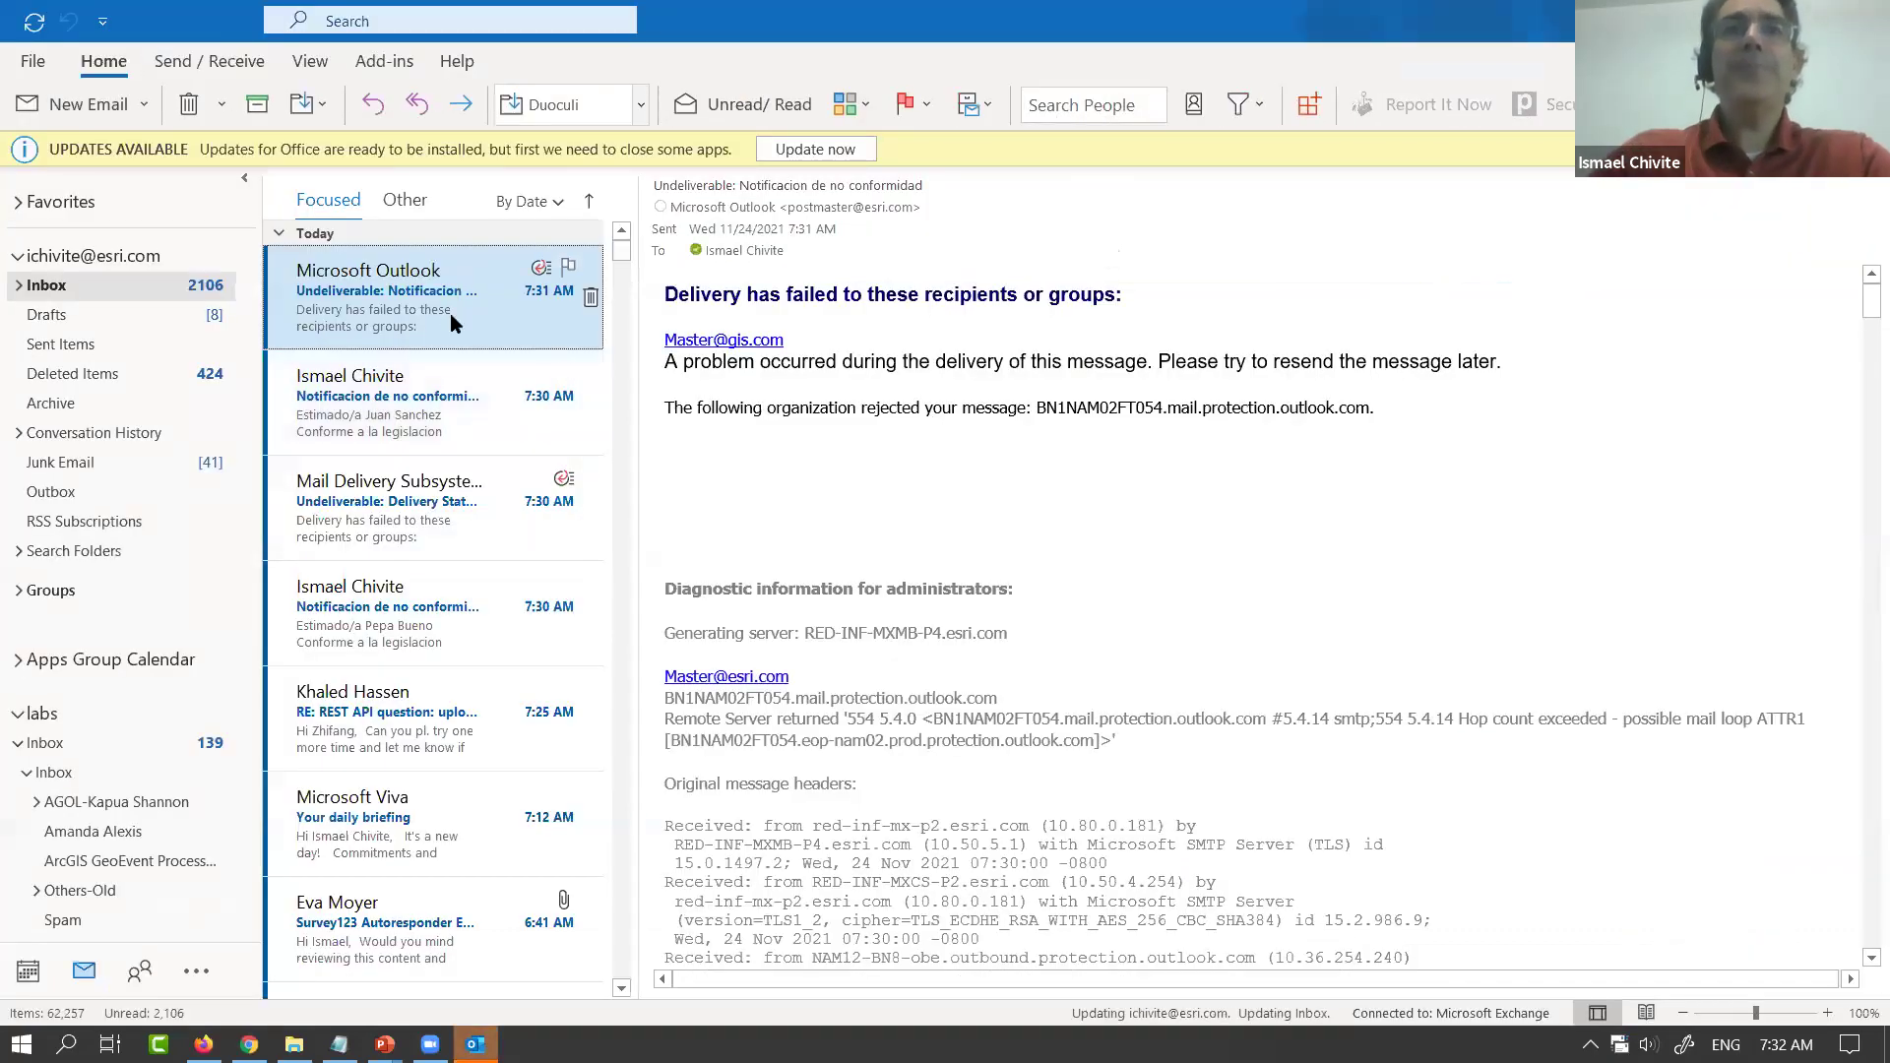
pyautogui.click(418, 404)
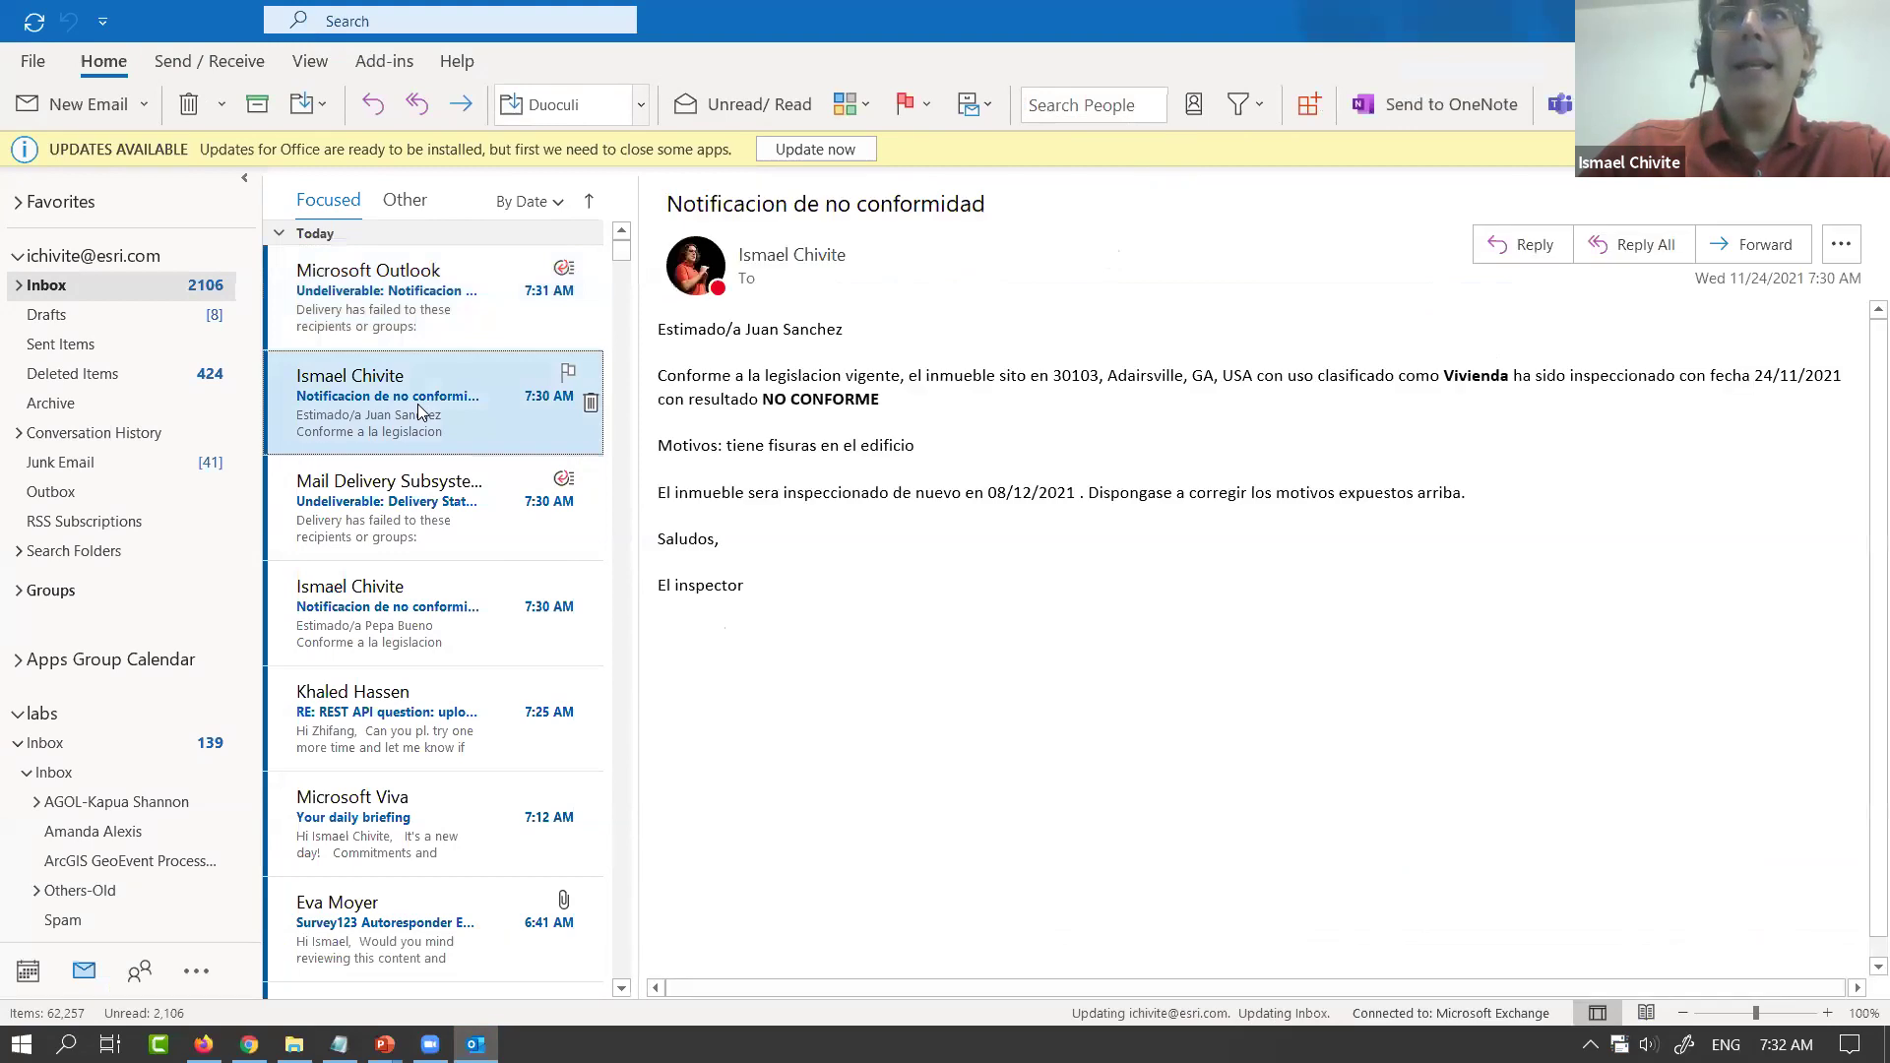
pyautogui.moveTo(687, 329); pyautogui.dragTo(756, 332)
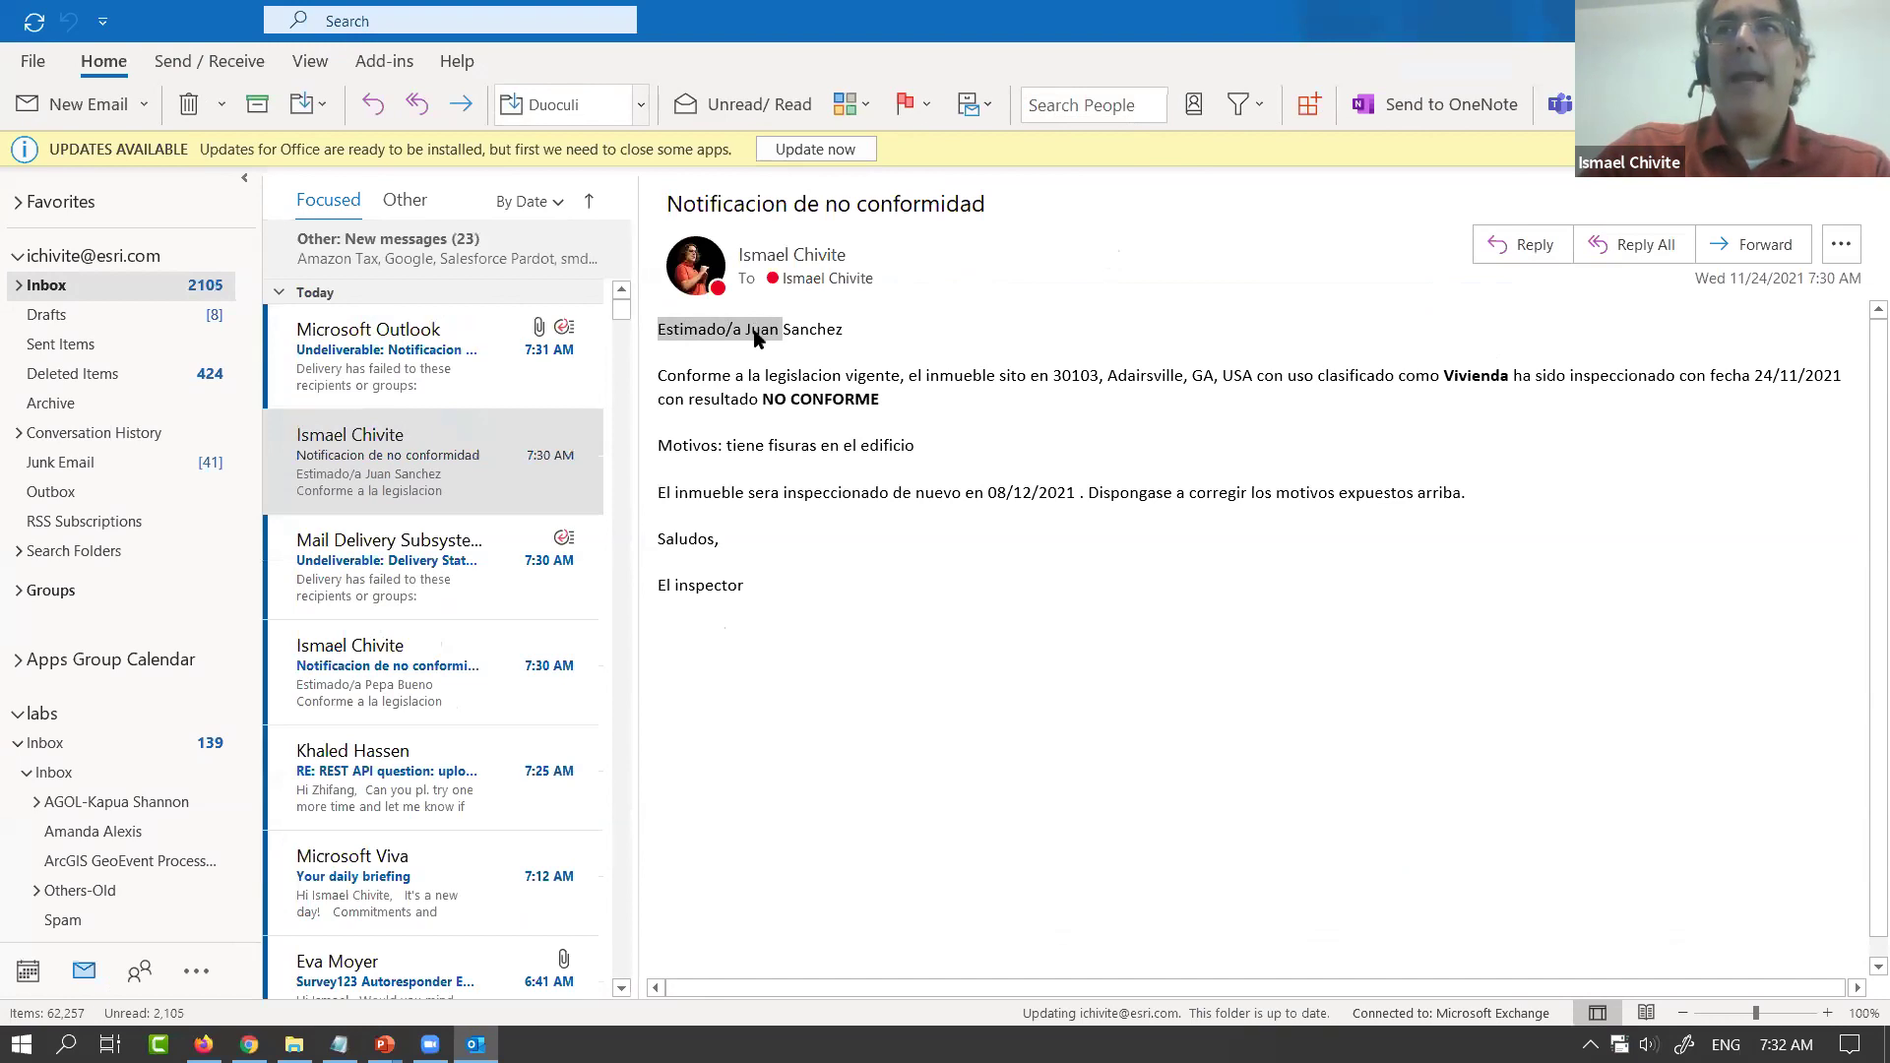
pyautogui.moveTo(1063, 381); pyautogui.dragTo(1259, 382)
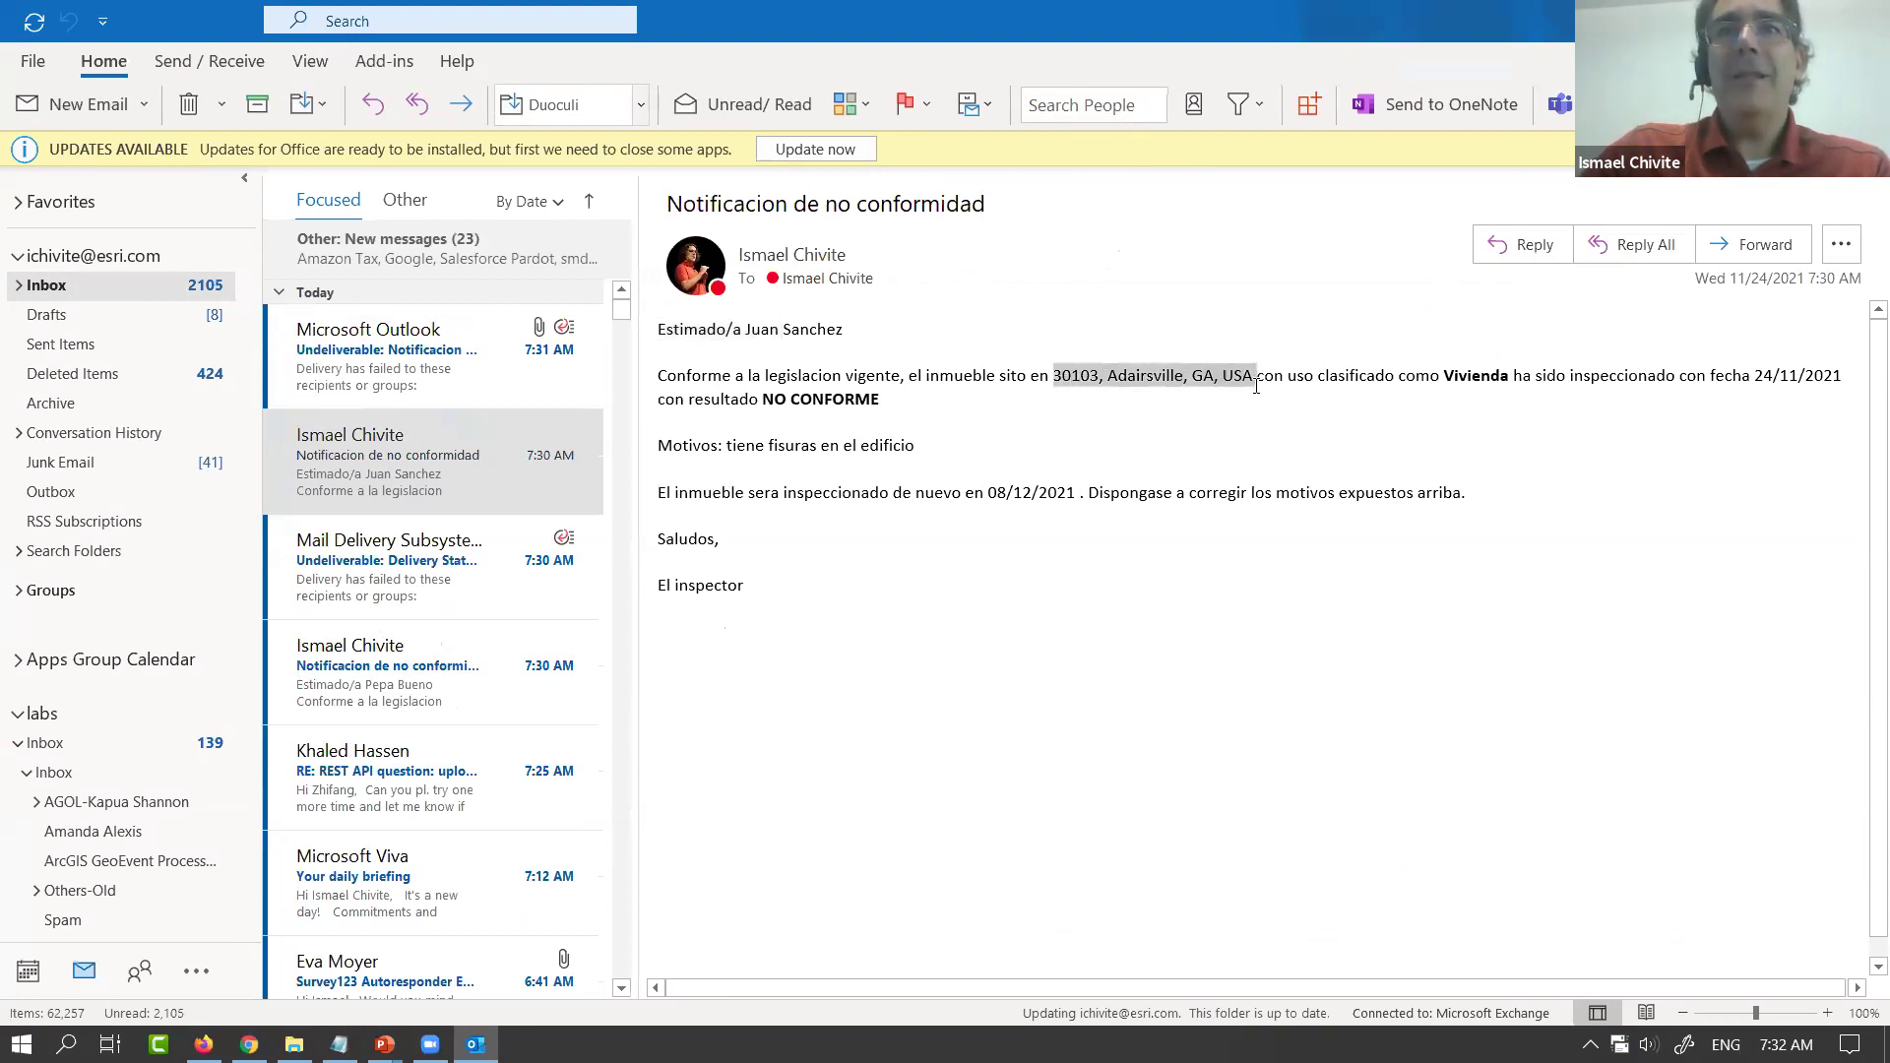
pyautogui.moveTo(764, 398); pyautogui.dragTo(878, 414)
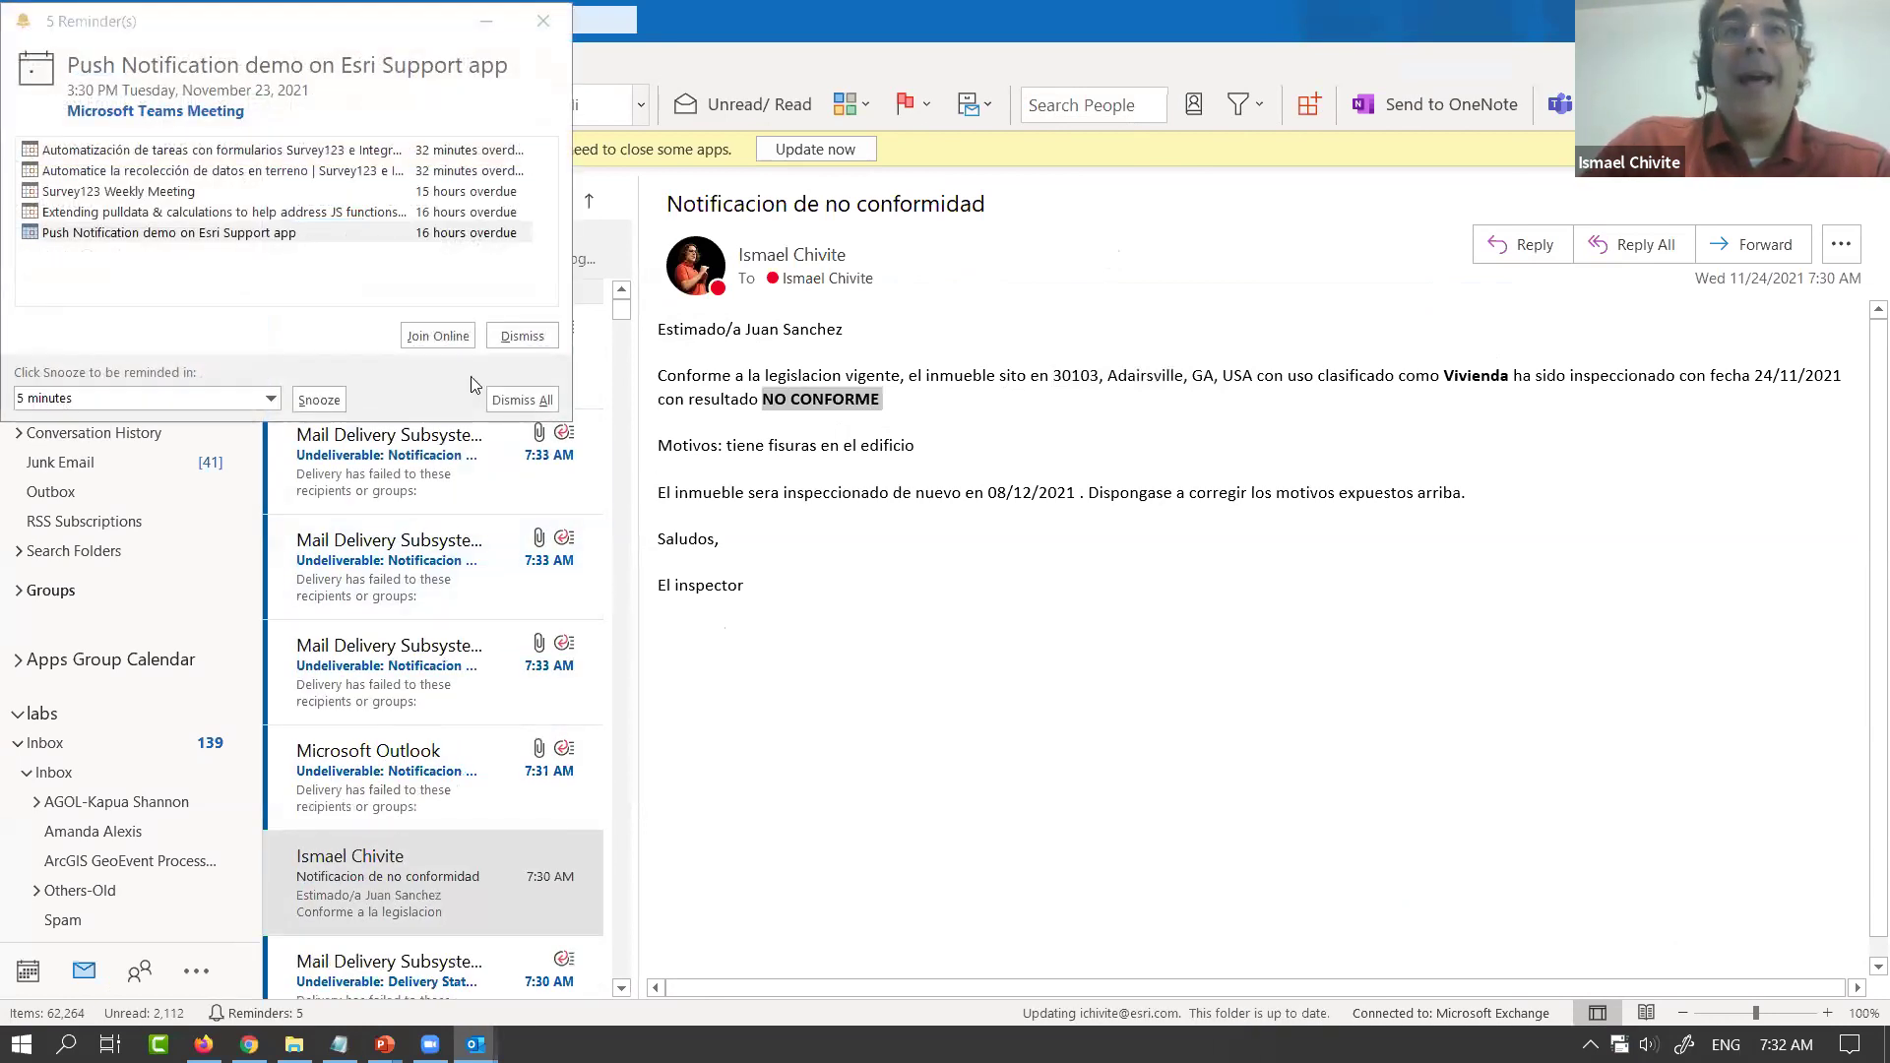
# Dismiss all reminders, open the undeliverable report, and return to the browser
pyautogui.click(514, 399)
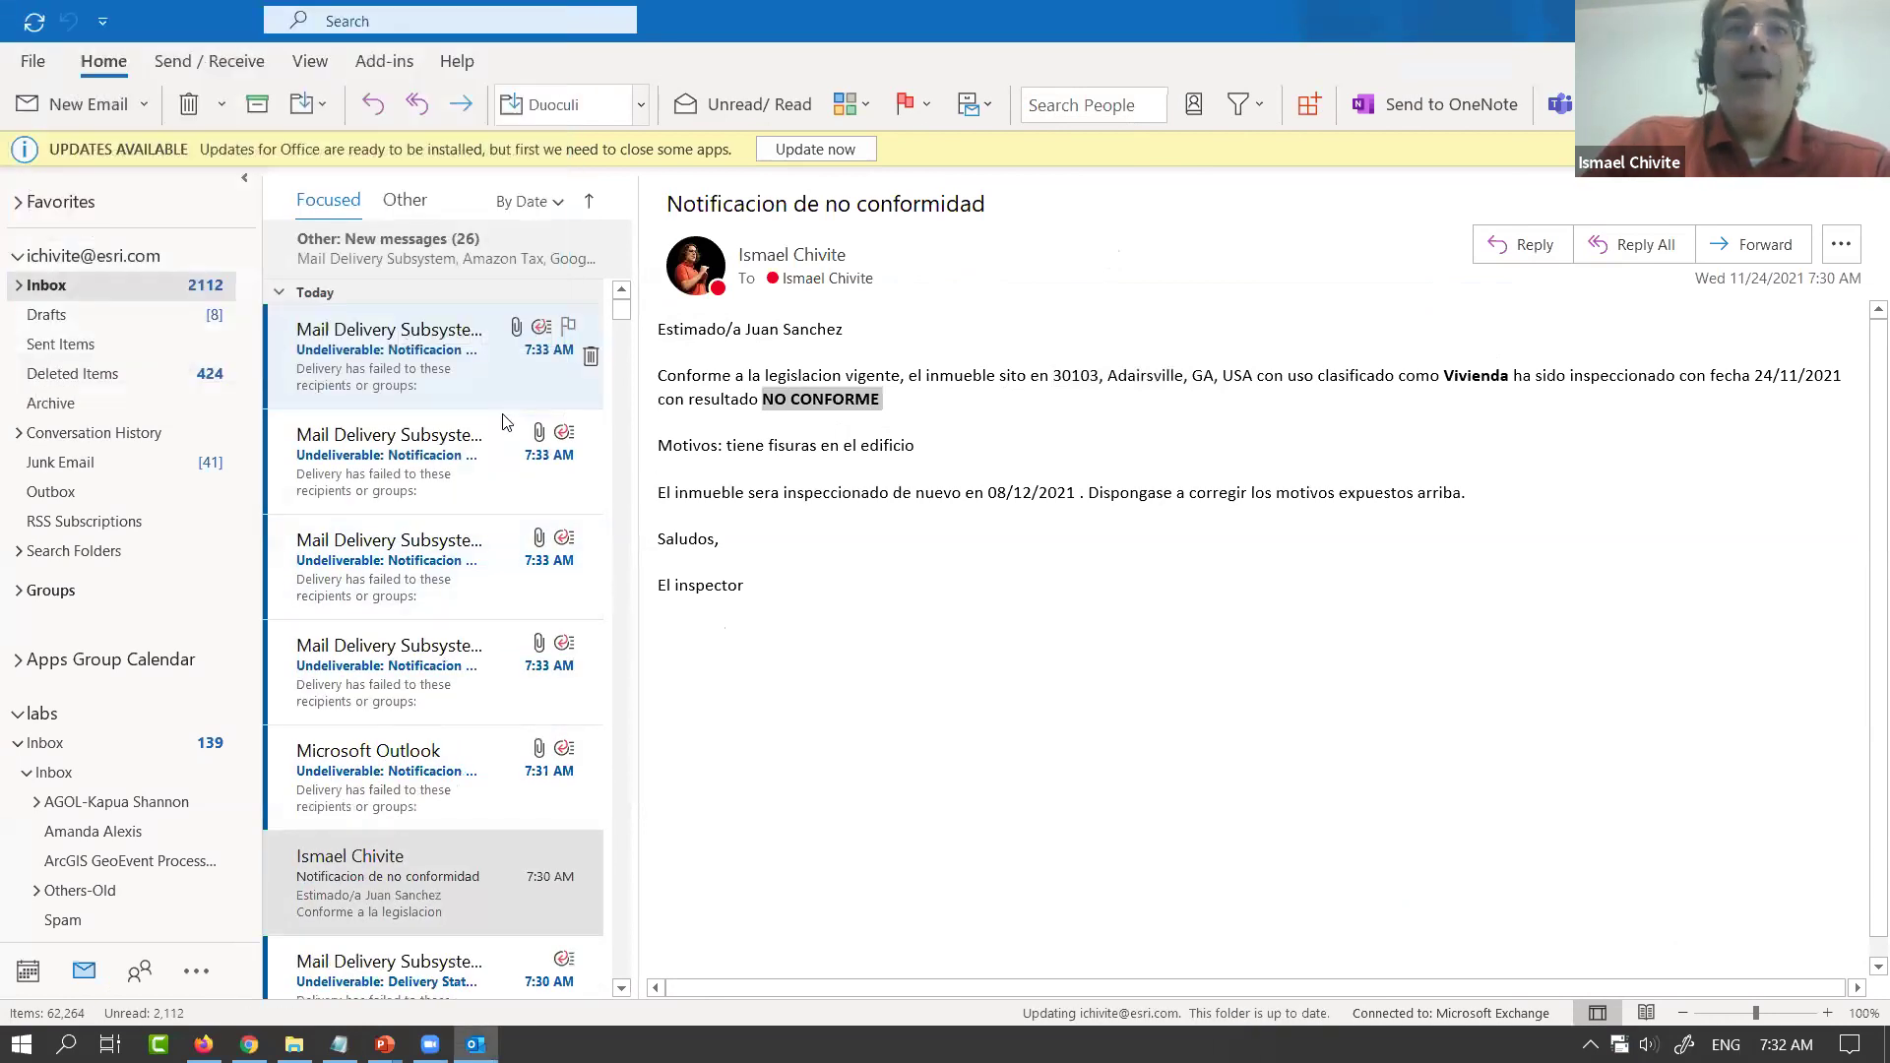
pyautogui.click(359, 379)
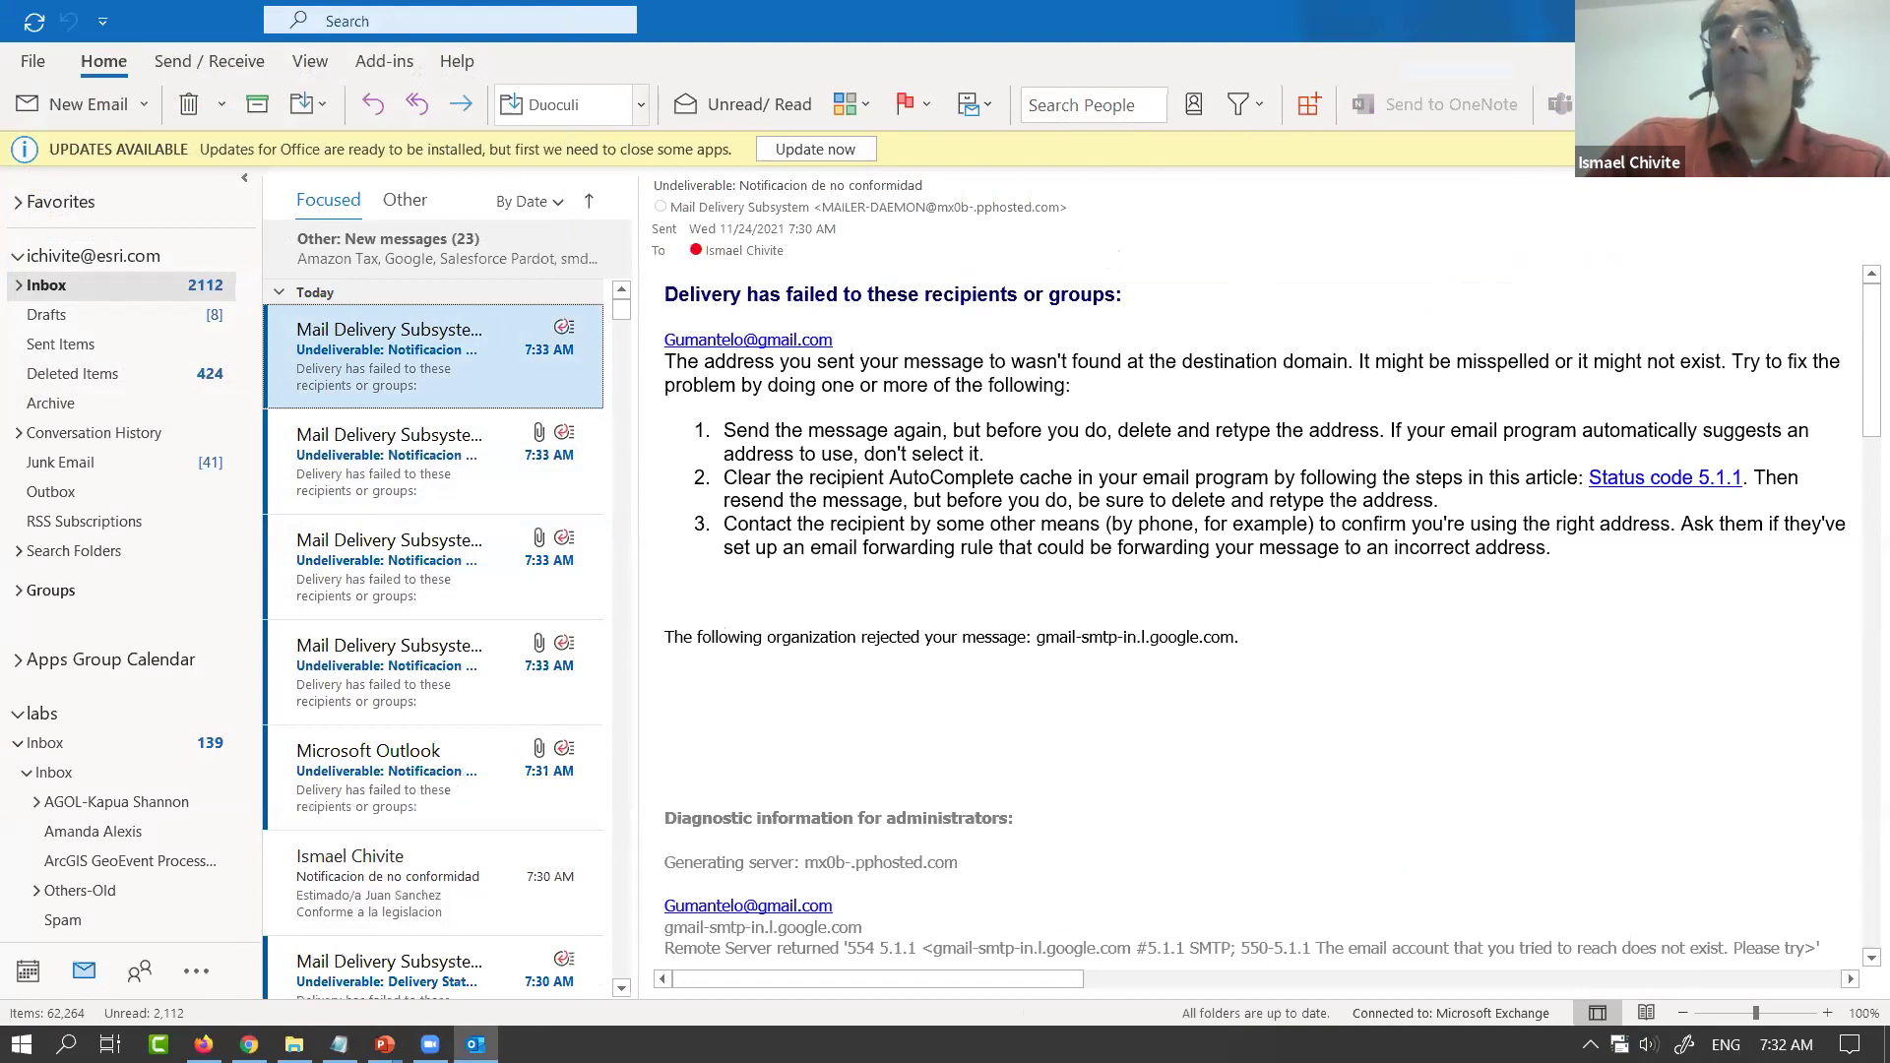
pyautogui.hotkey('alt', 'Tab')
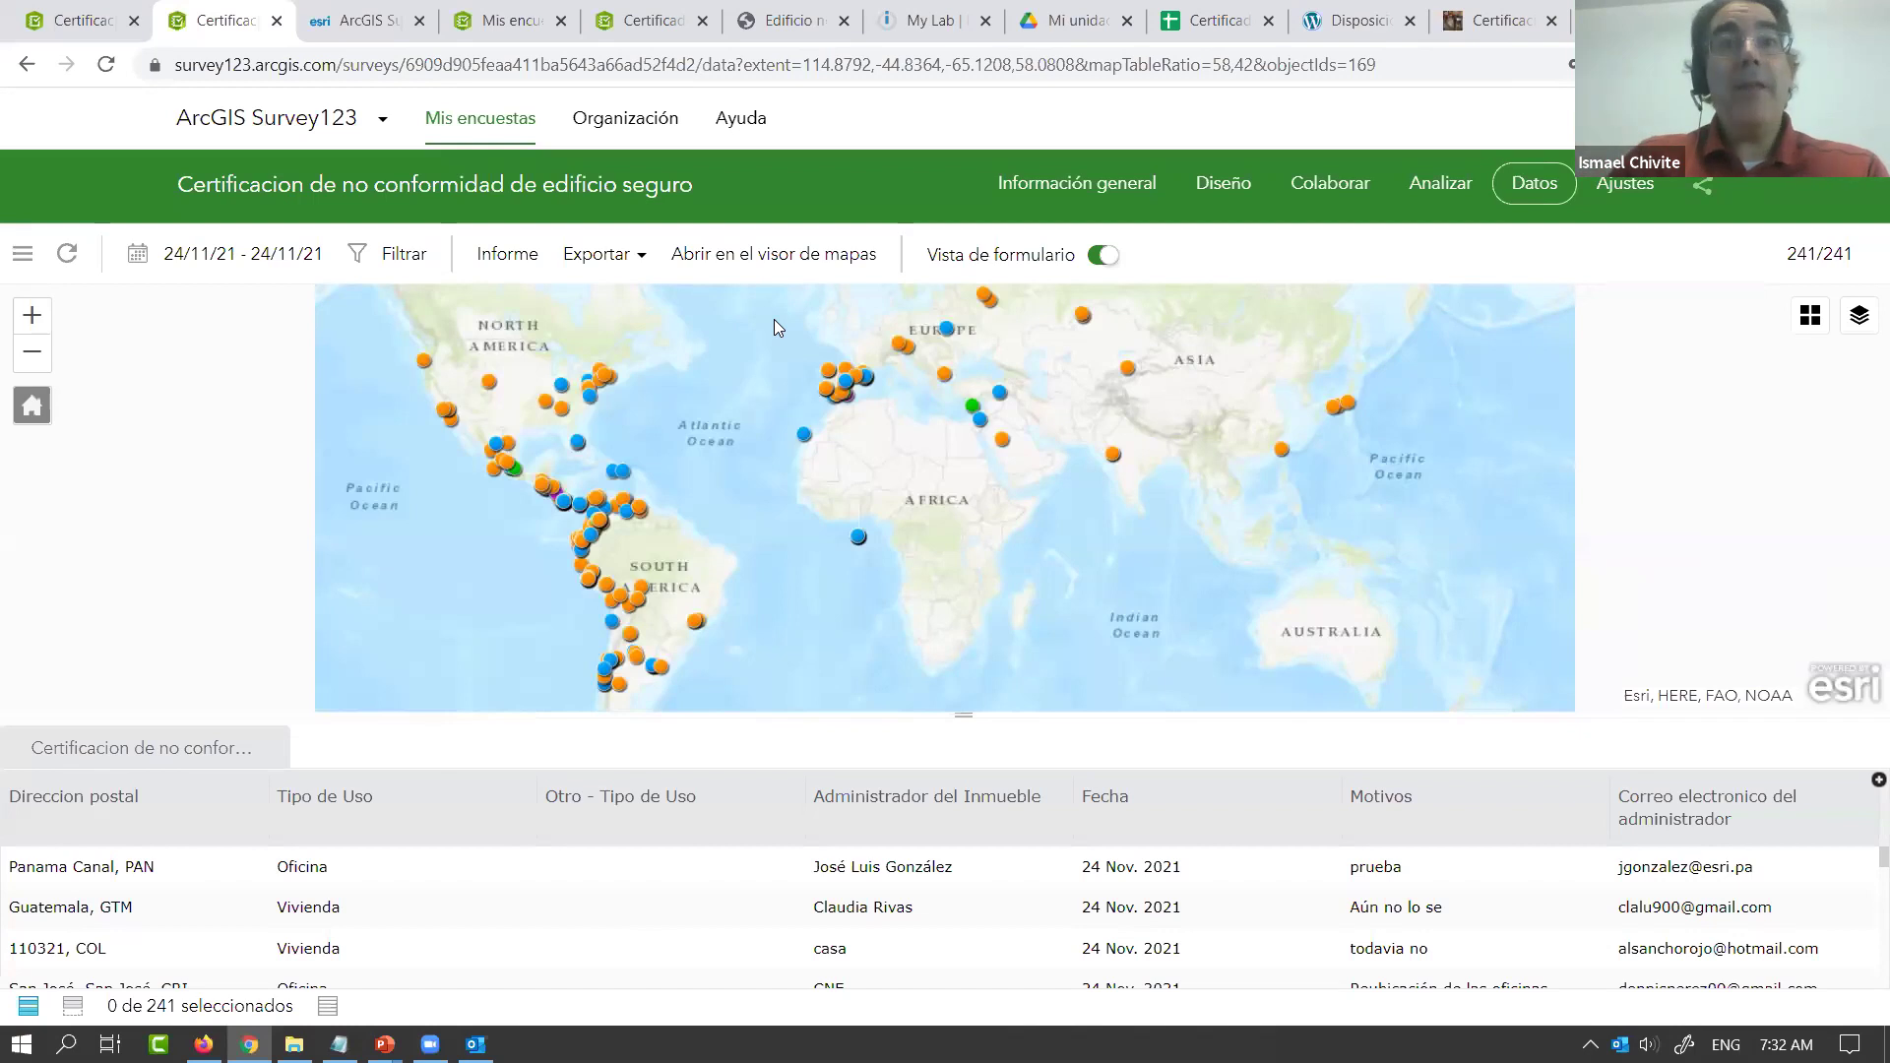
# Scroll through the submitted rows in the Certificados de no conformidad sheet from cell A5
pyautogui.click(1211, 29)
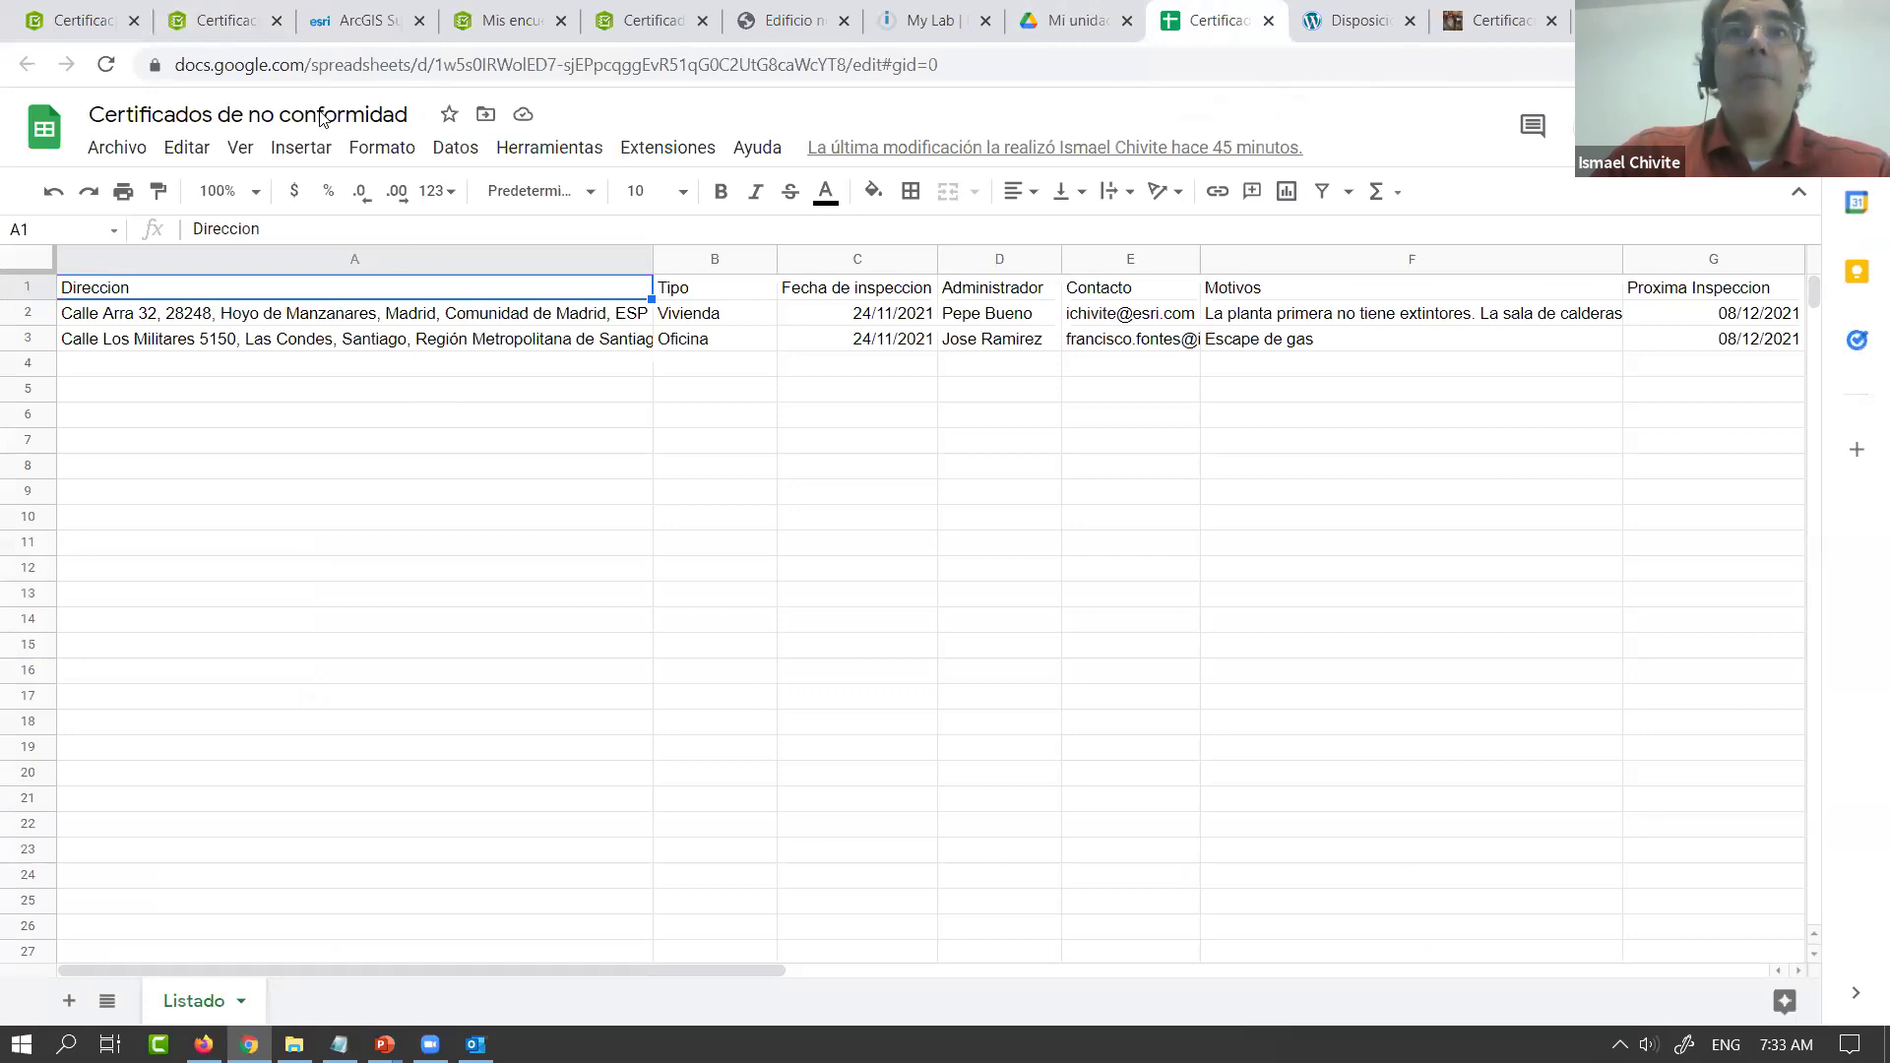
pyautogui.click(531, 398)
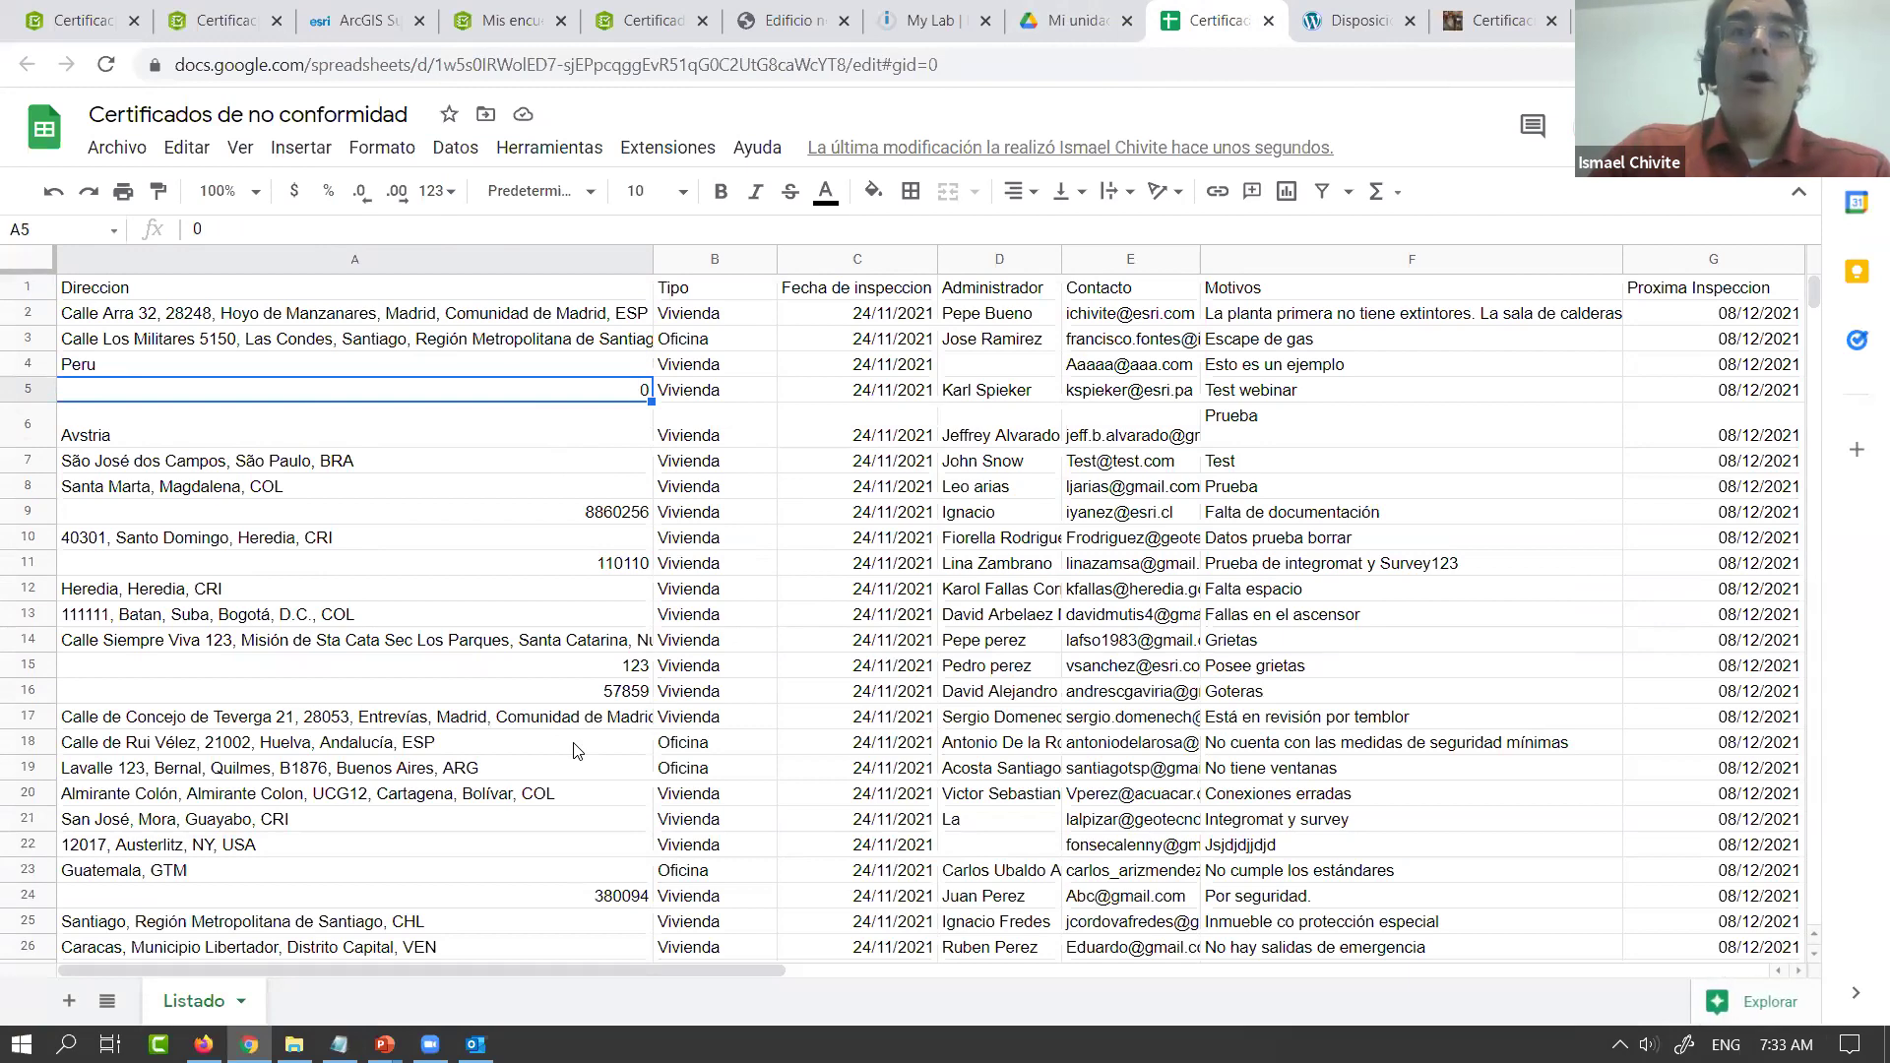
pyautogui.moveTo(1813, 288); pyautogui.dragTo(1804, 314)
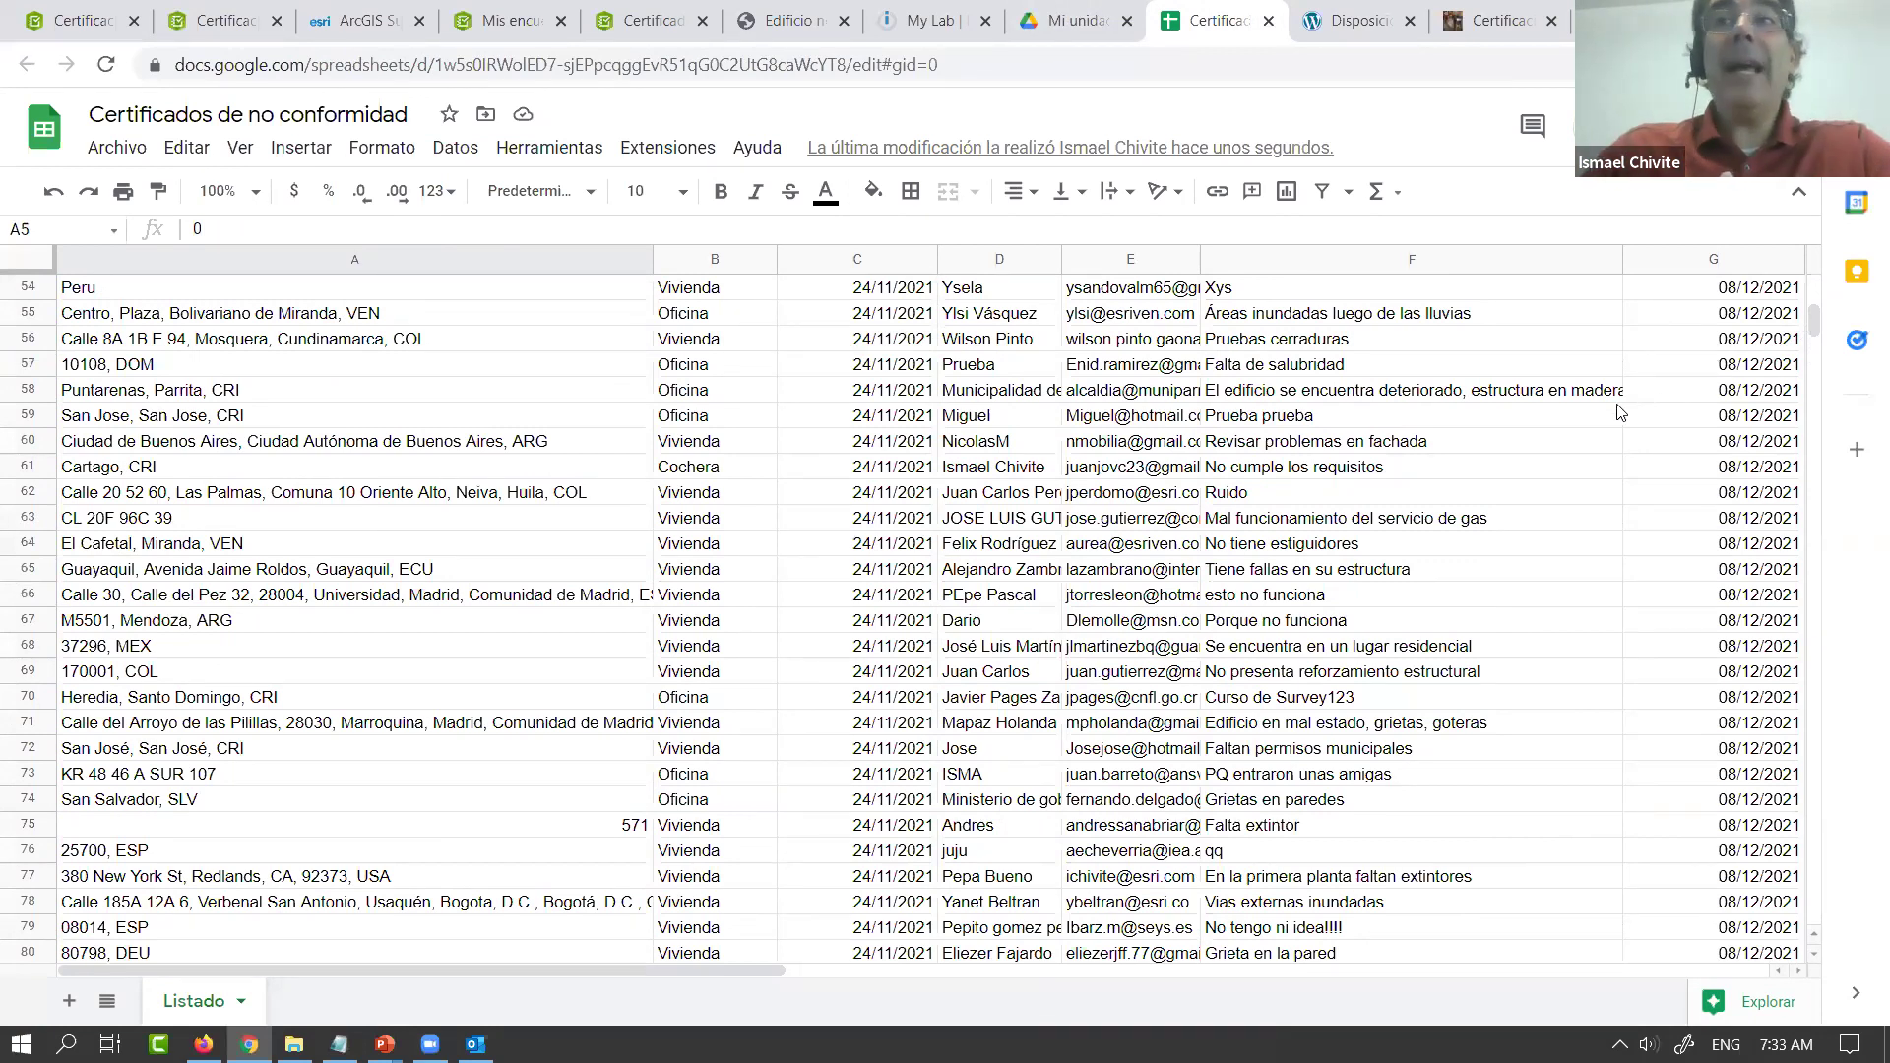
pyautogui.scroll(1, 1365, 520)
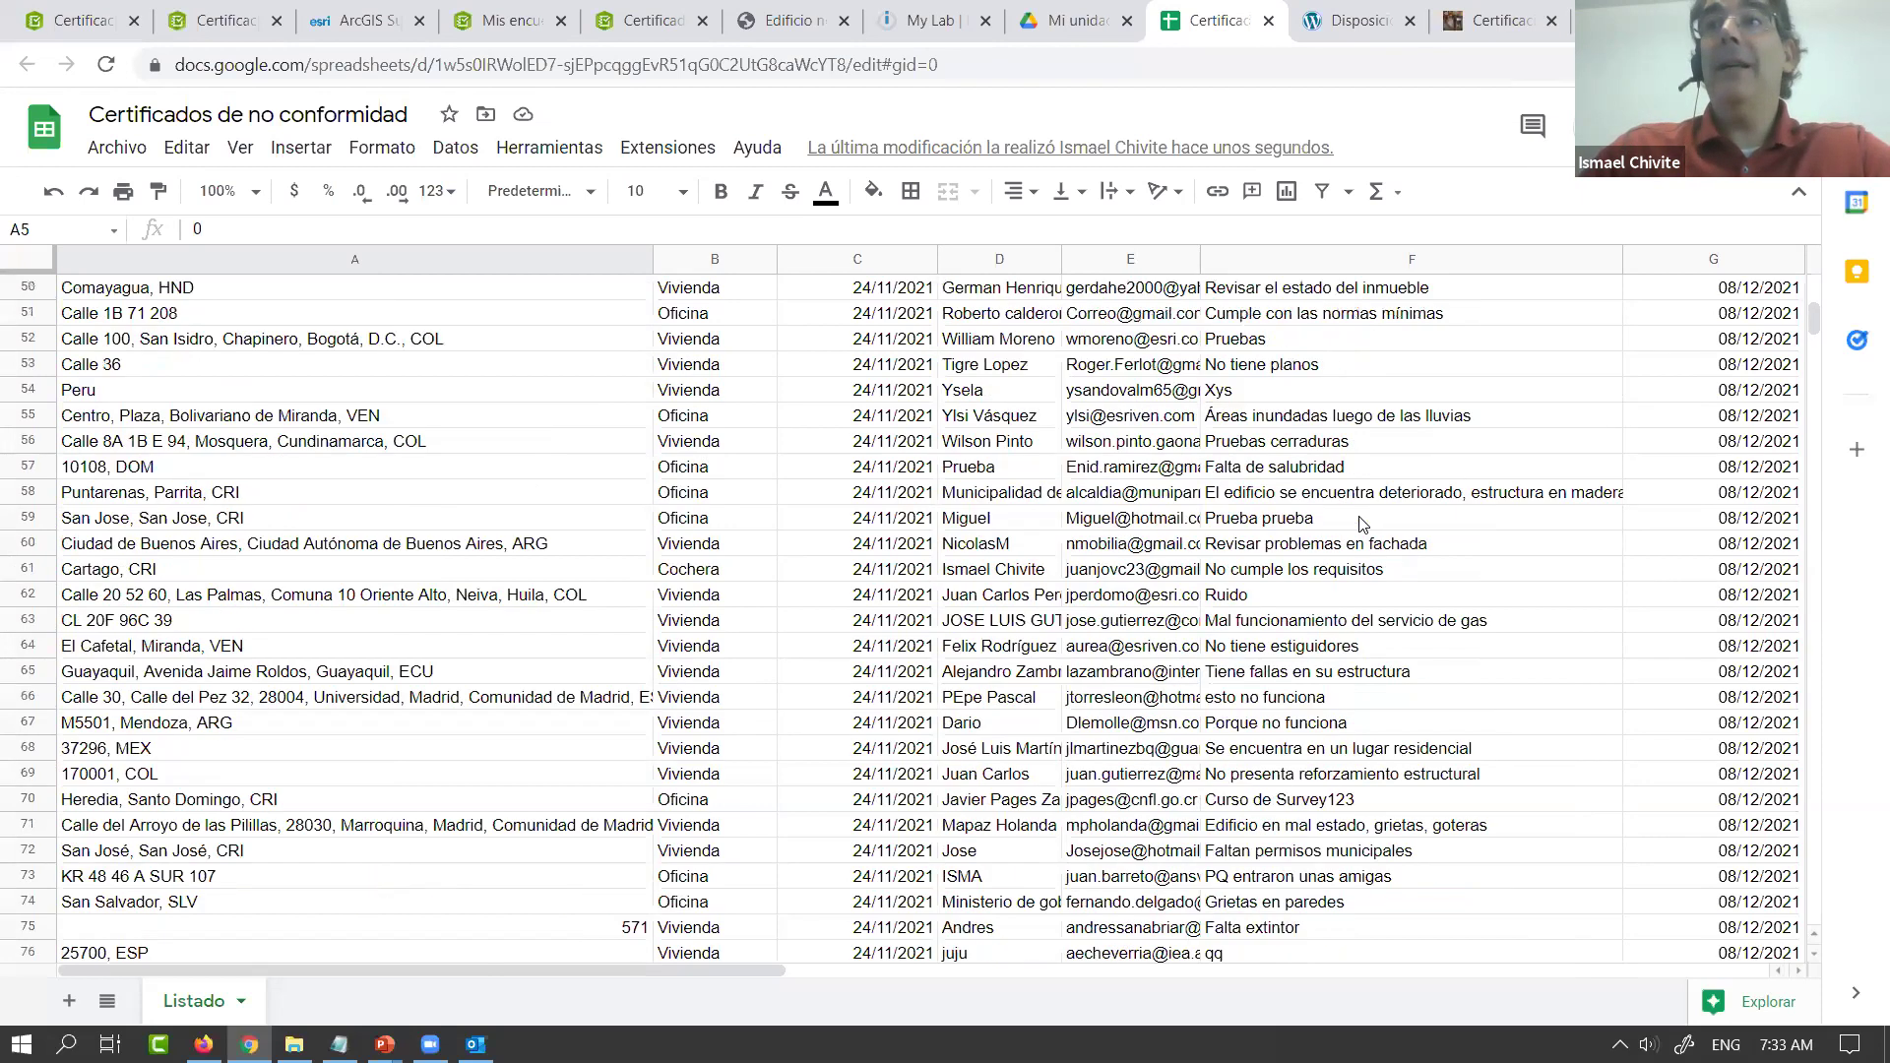
pyautogui.moveTo(1811, 319); pyautogui.dragTo(1814, 275)
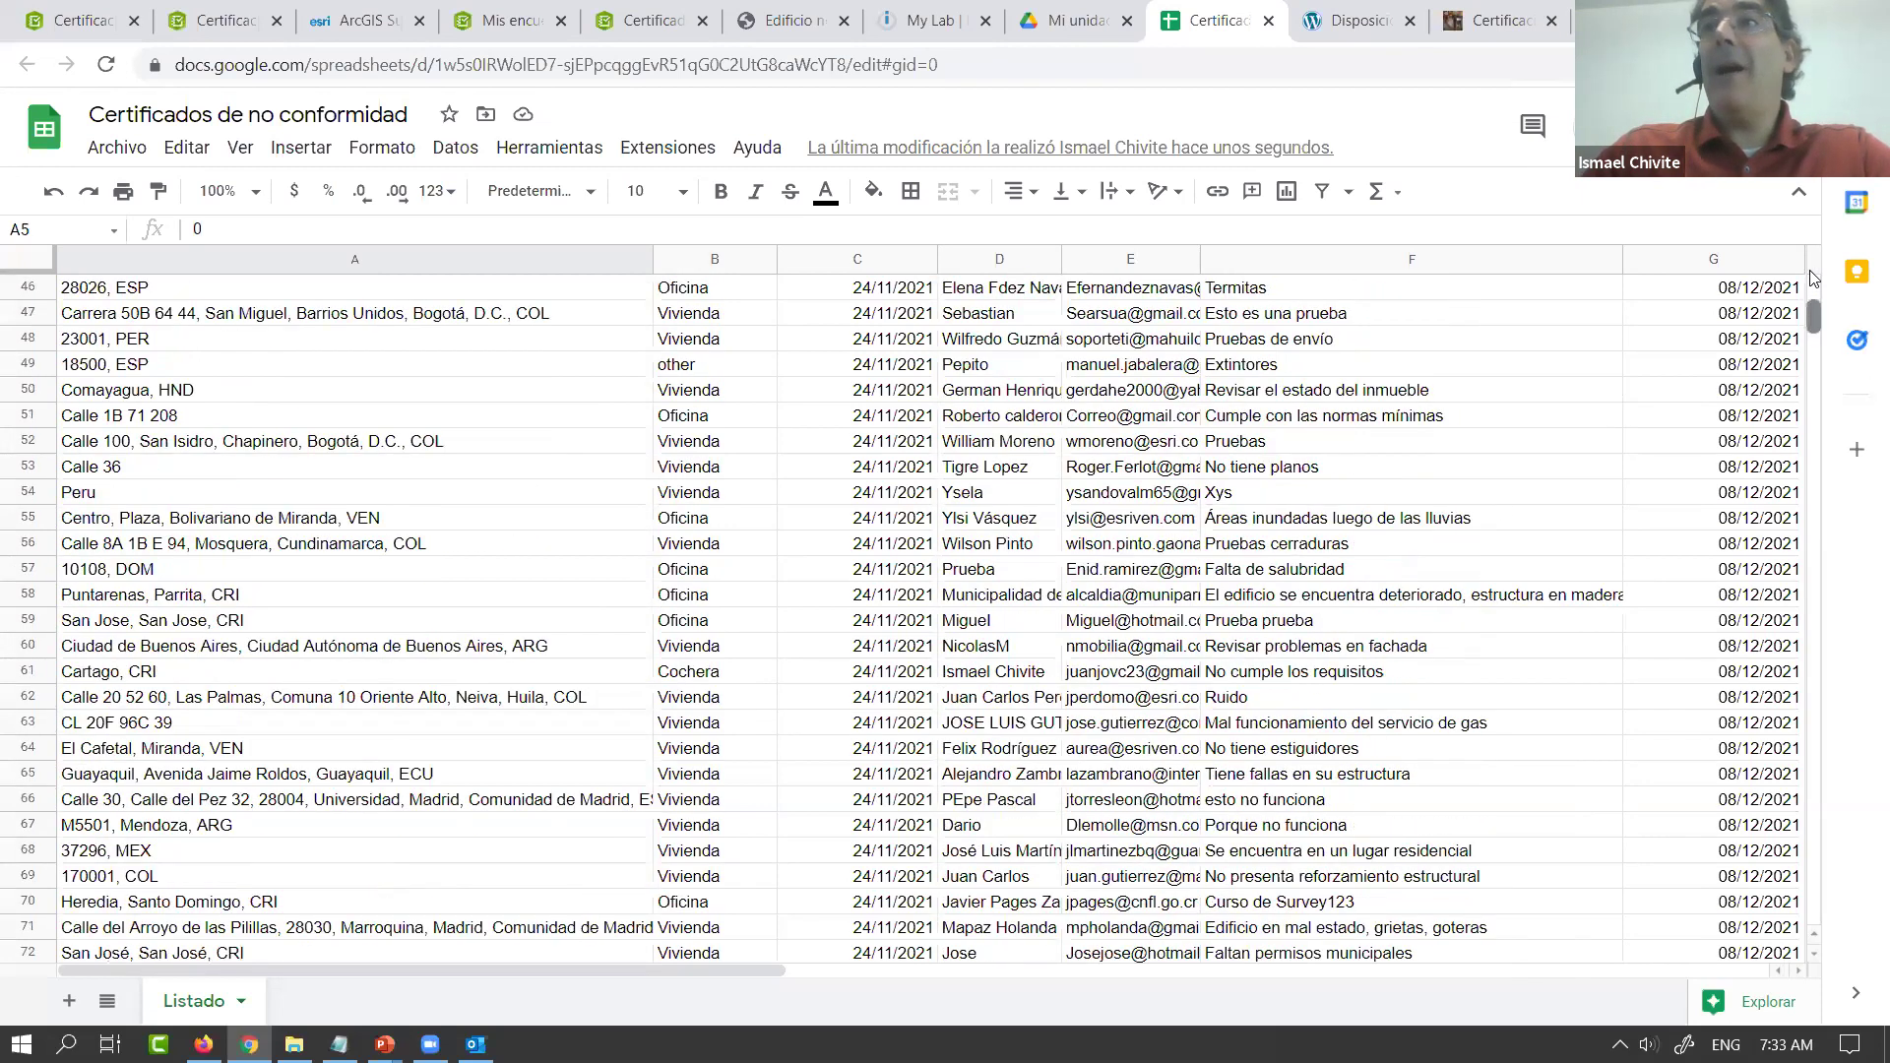
pyautogui.scroll(2, 1740, 317)
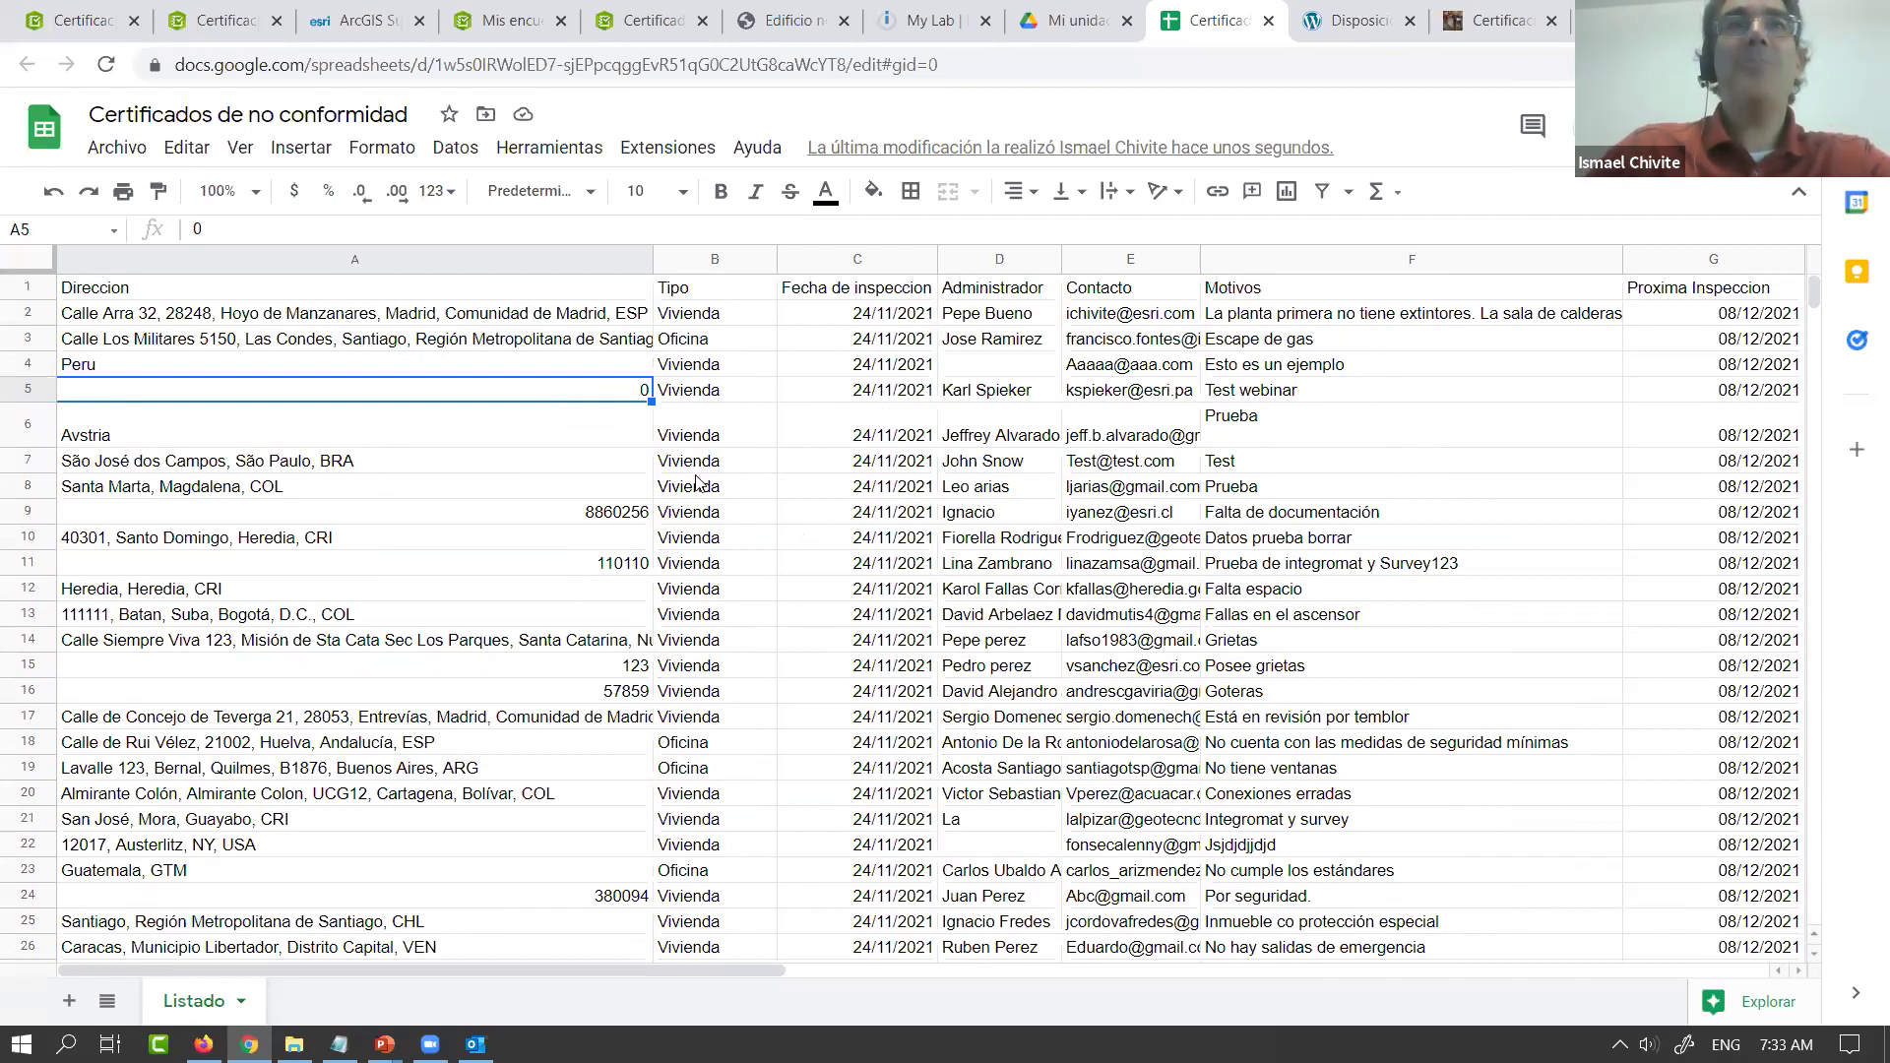
pyautogui.click(368, 27)
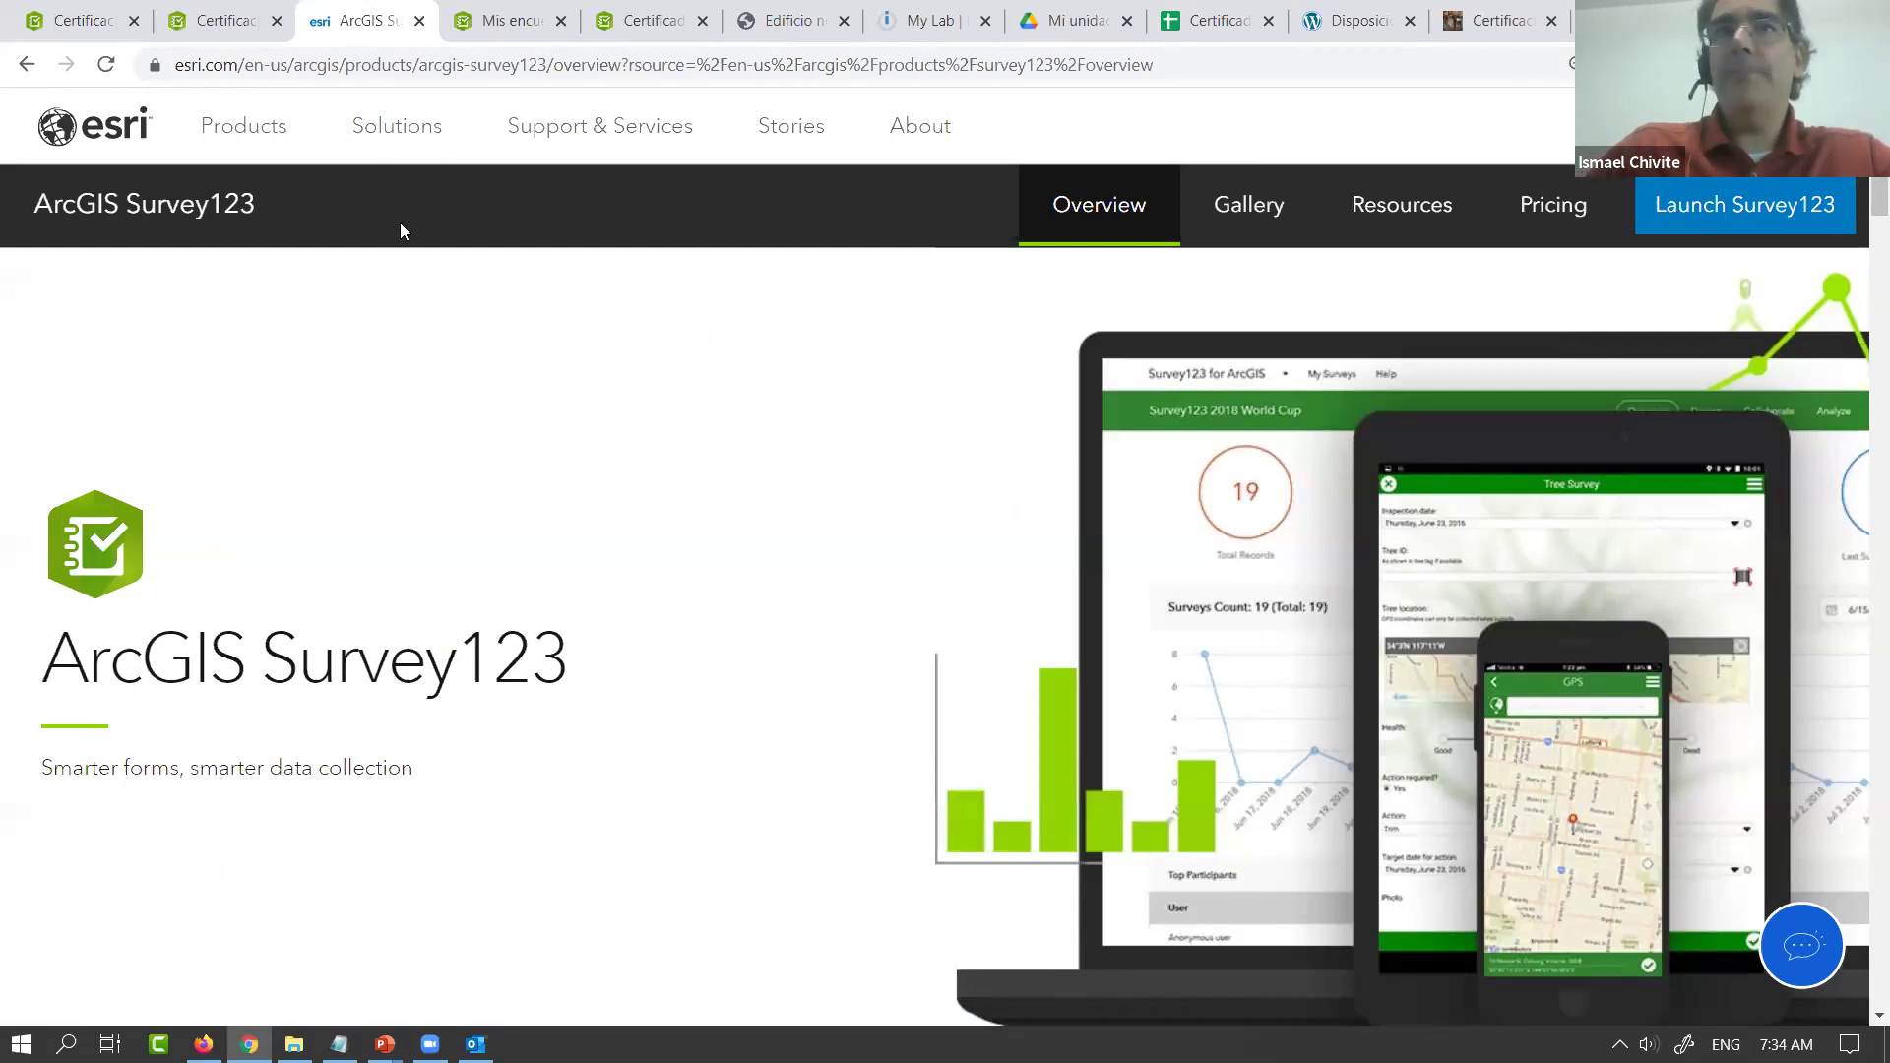
# Browse the 47 owned surveys in Mis encuestas and choose Nueva encuesta
pyautogui.click(483, 36)
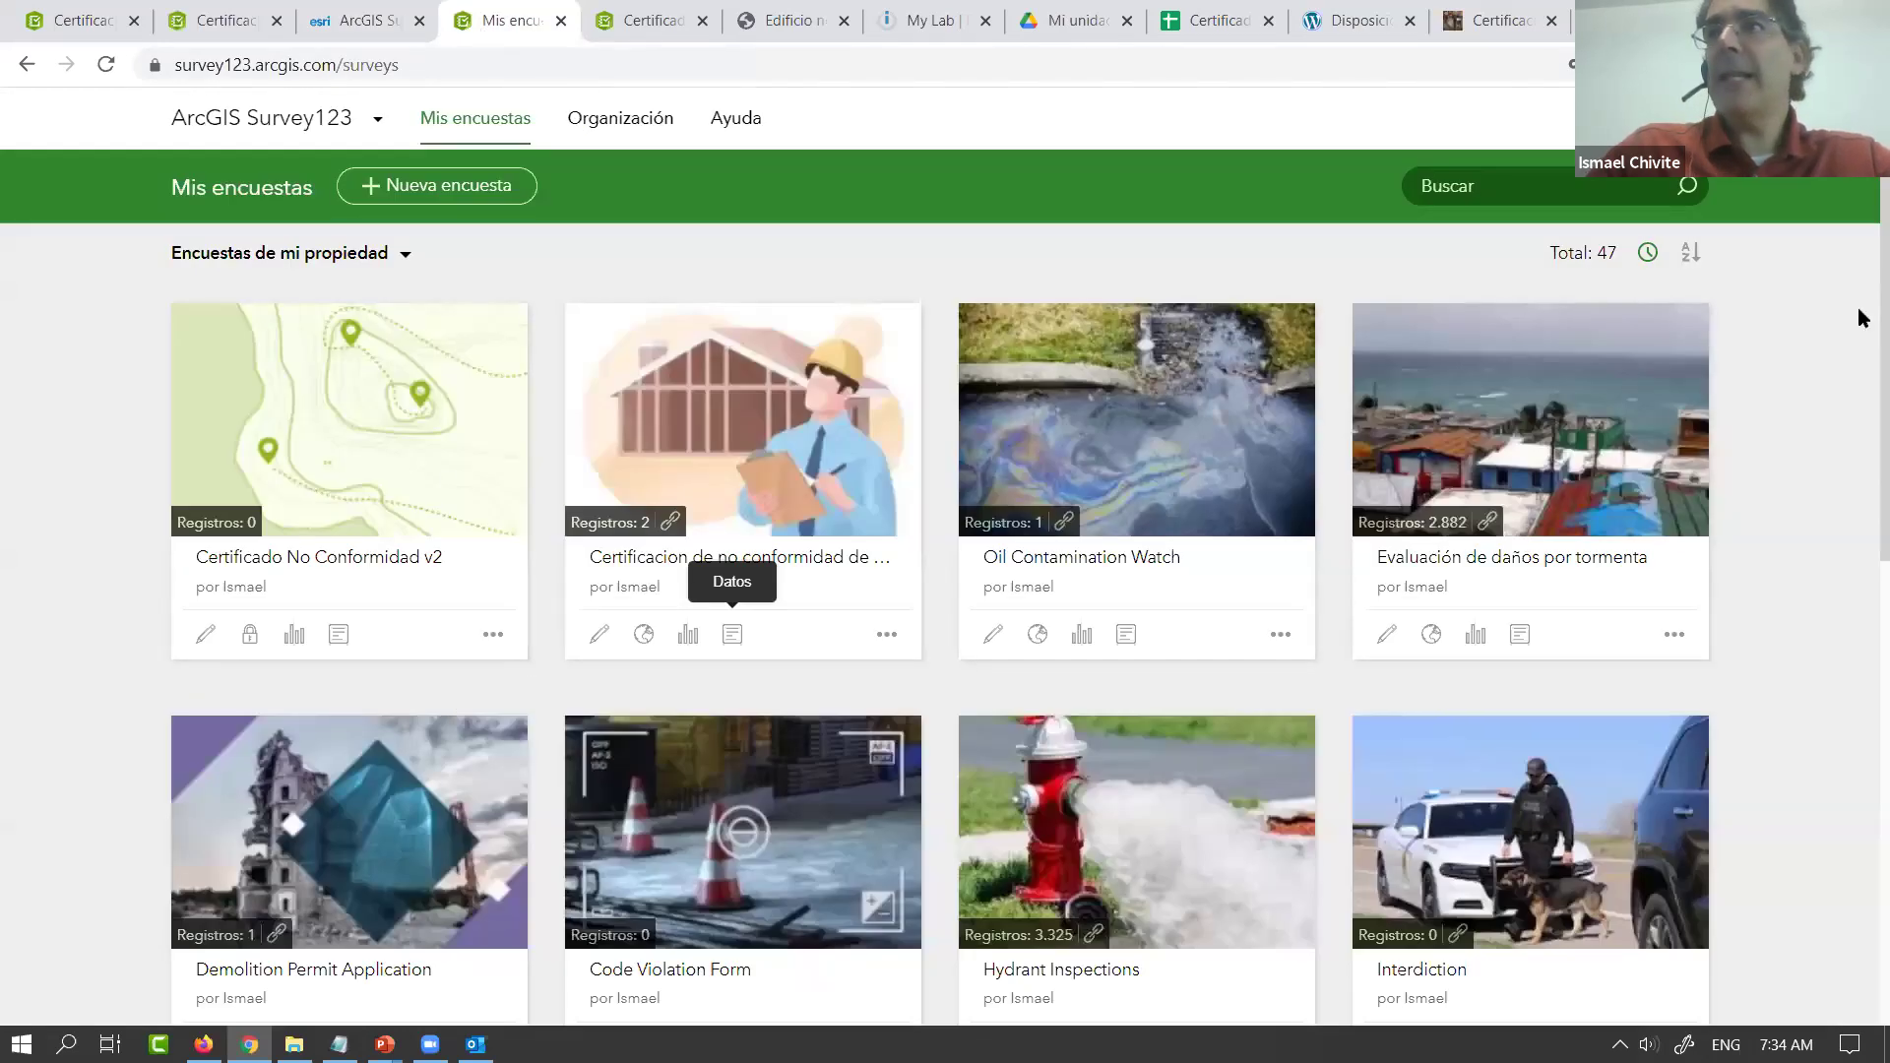
pyautogui.scroll(-6, 1864, 318)
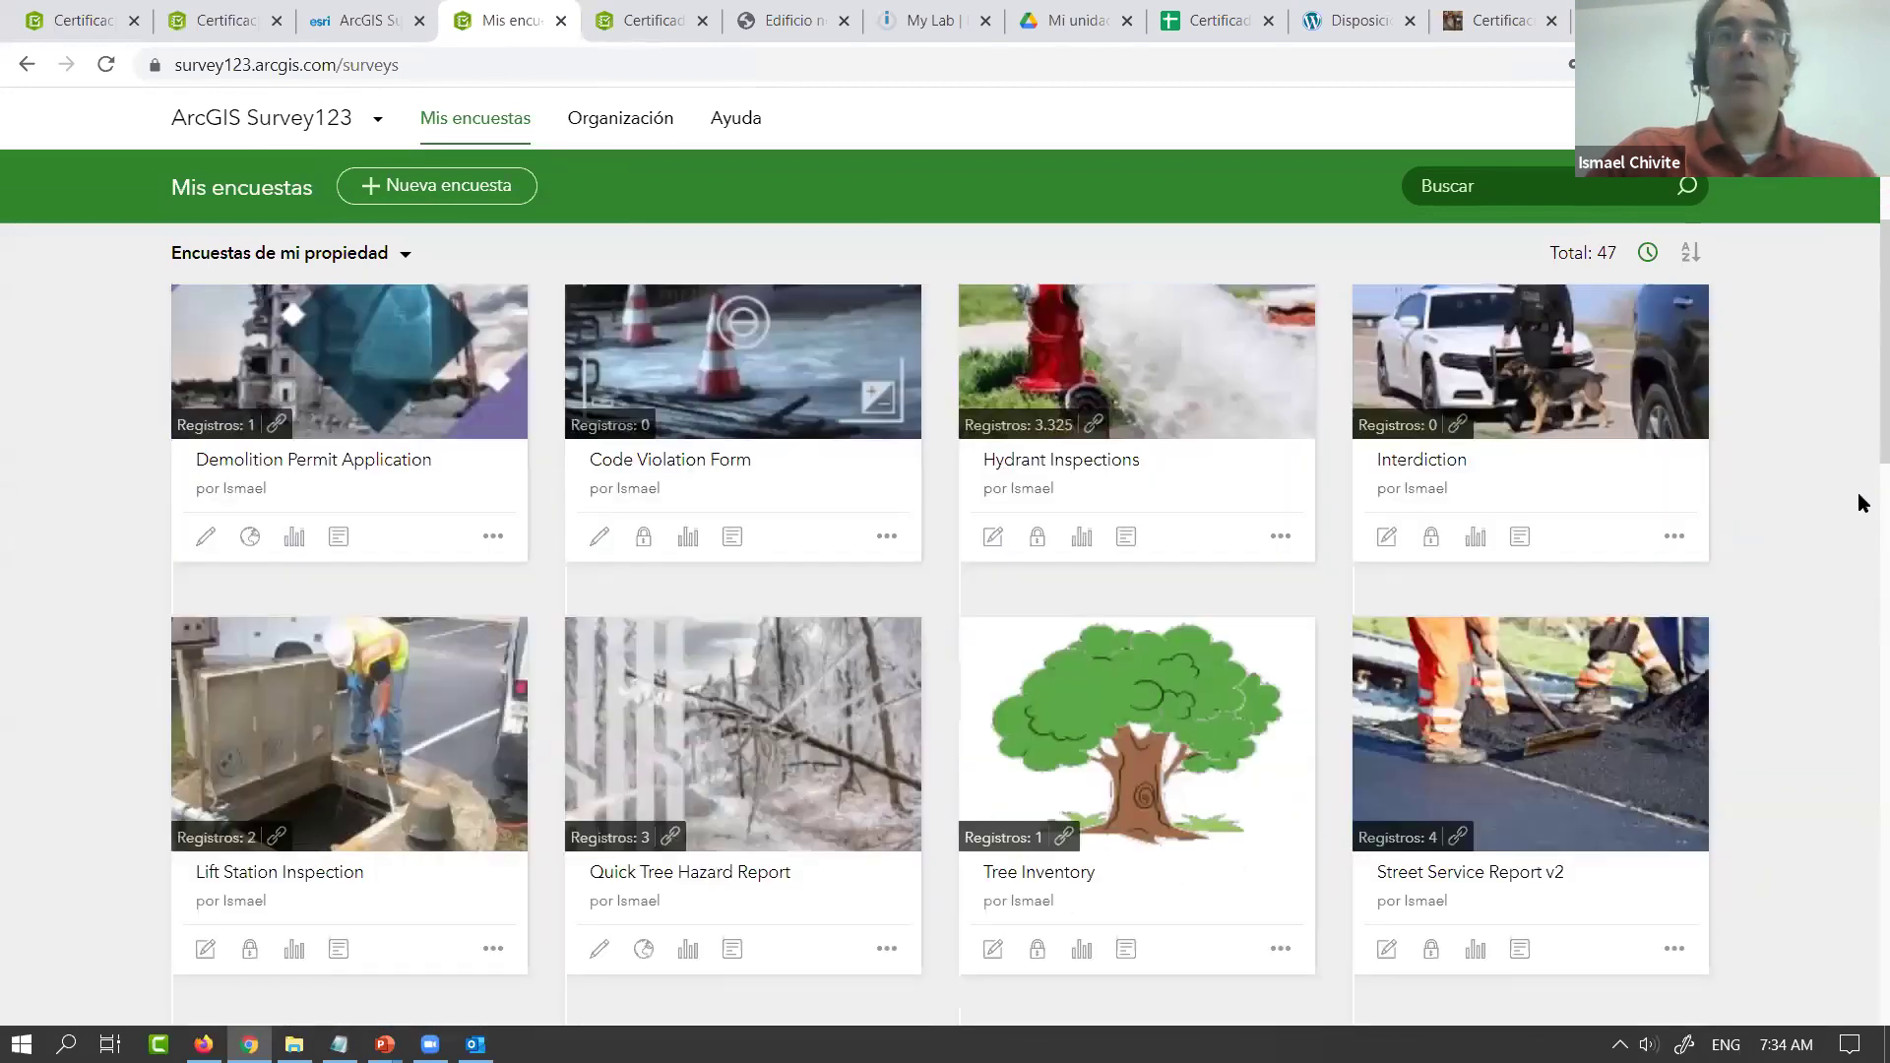
pyautogui.scroll(3, 1863, 472)
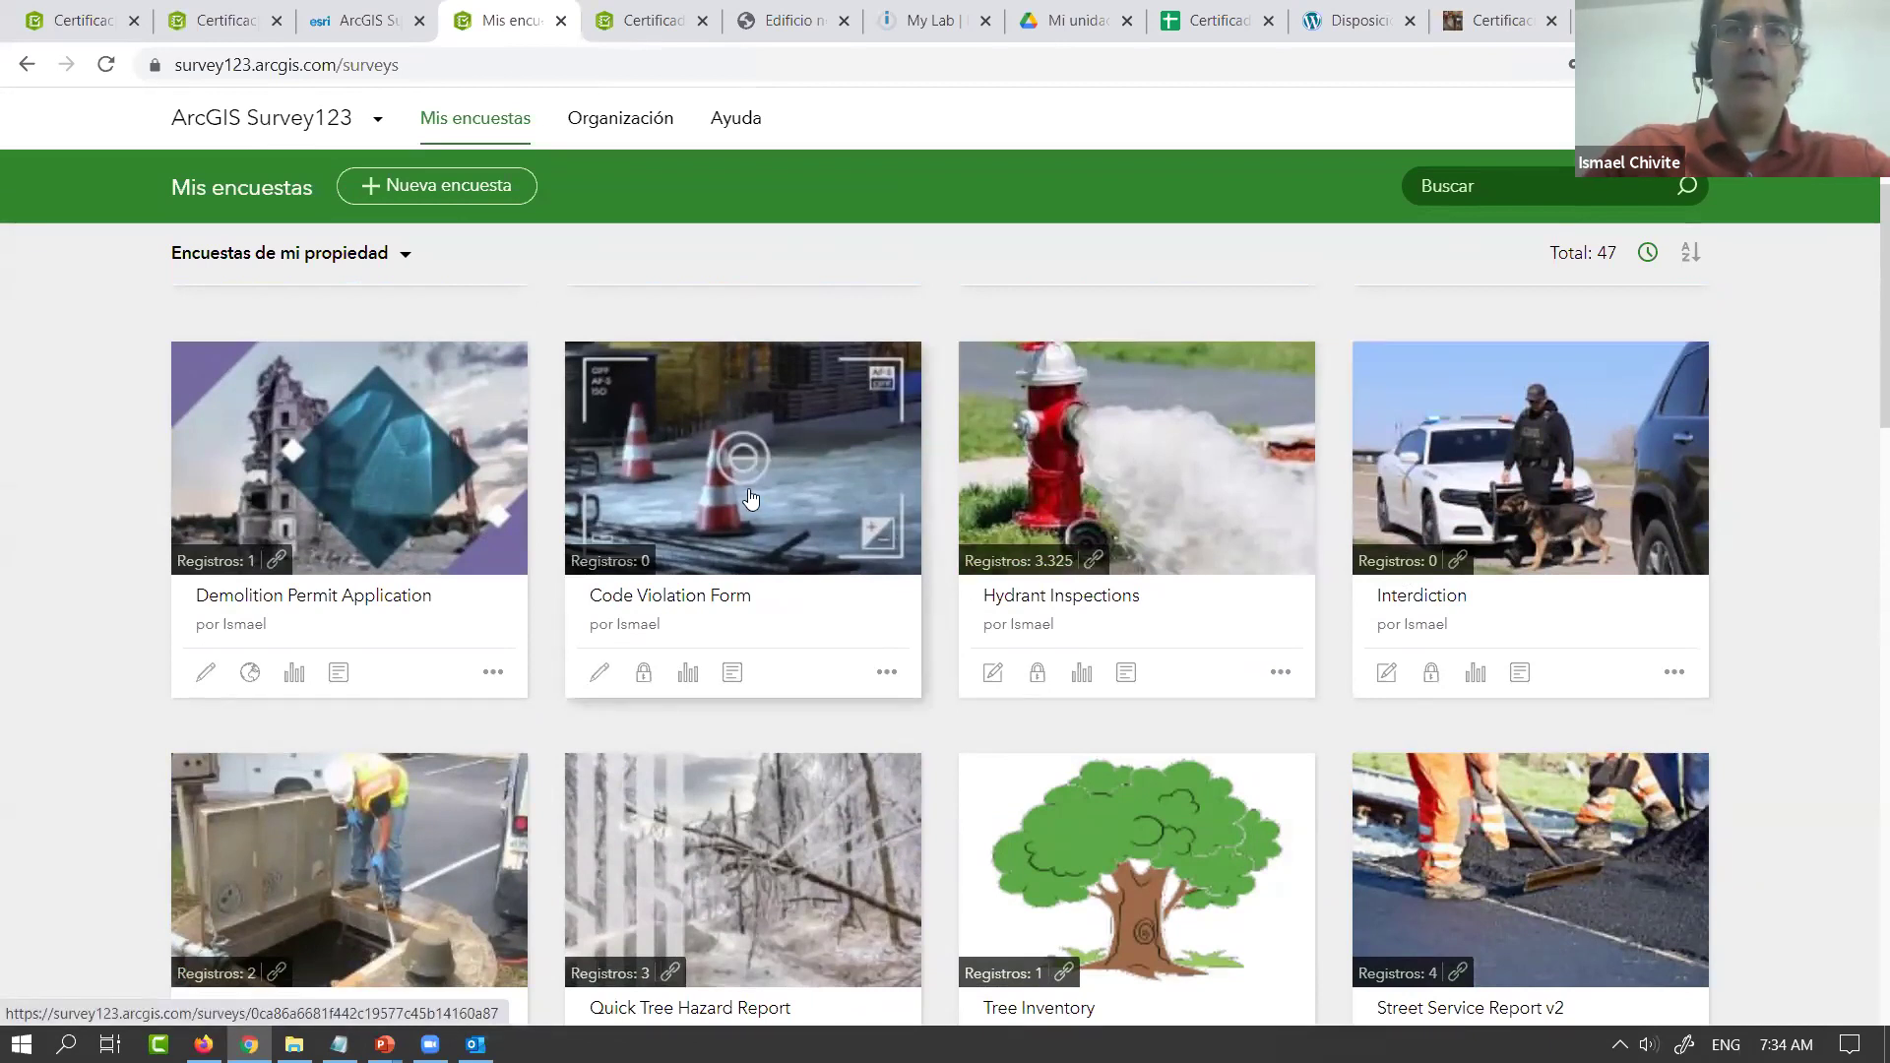
pyautogui.scroll(-2, 748, 497)
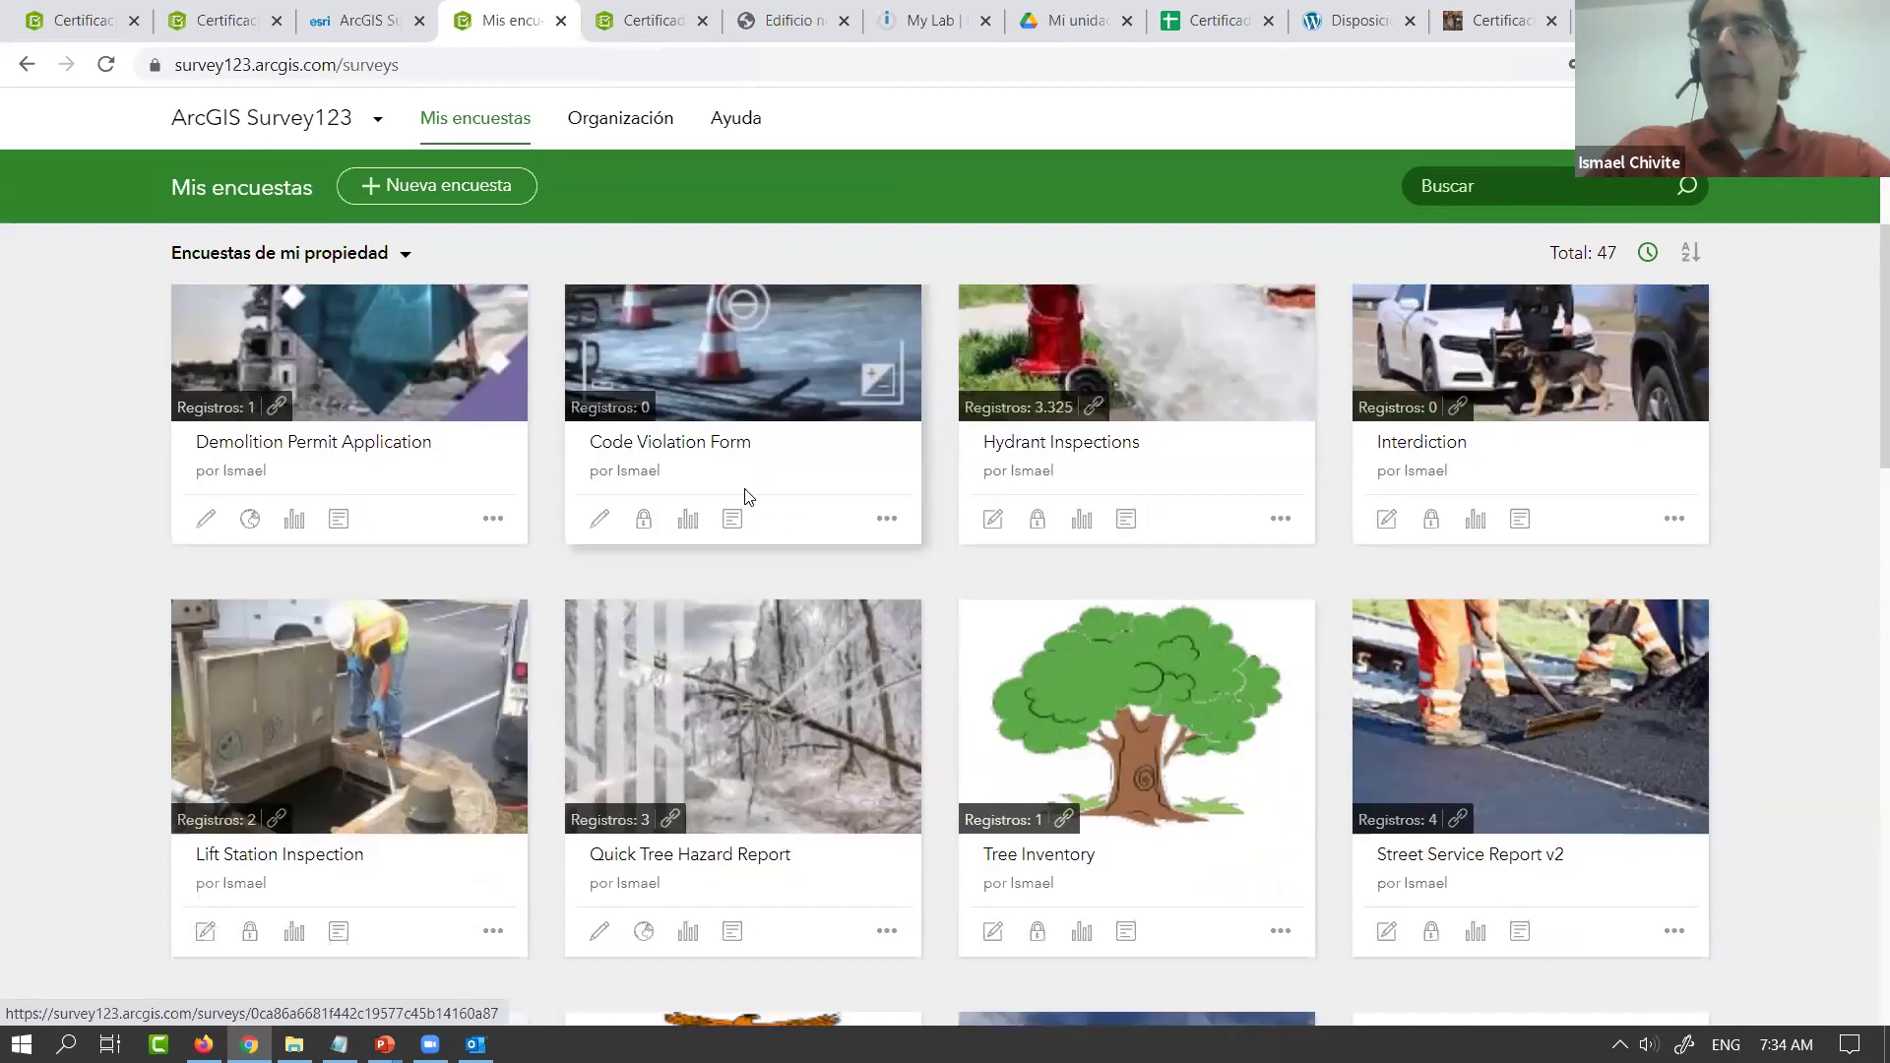
pyautogui.scroll(-1, 745, 489)
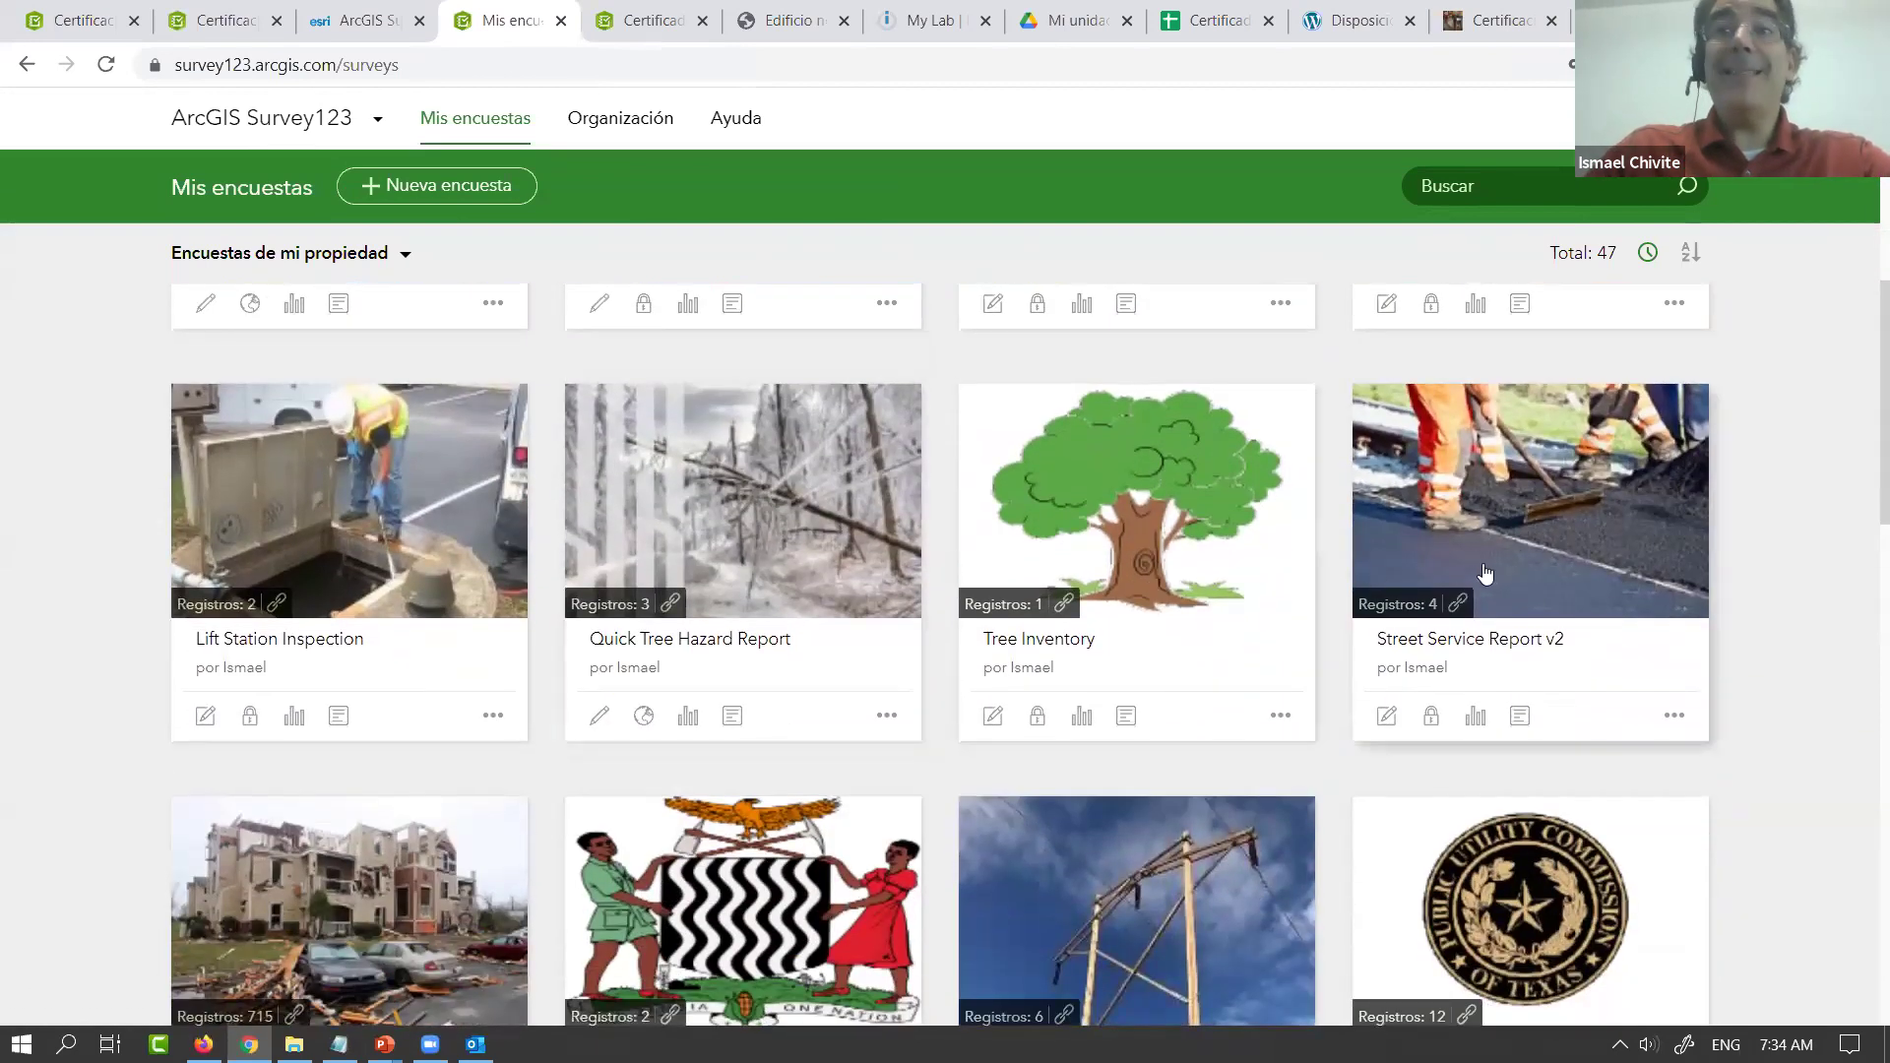
pyautogui.scroll(-2, 935, 635)
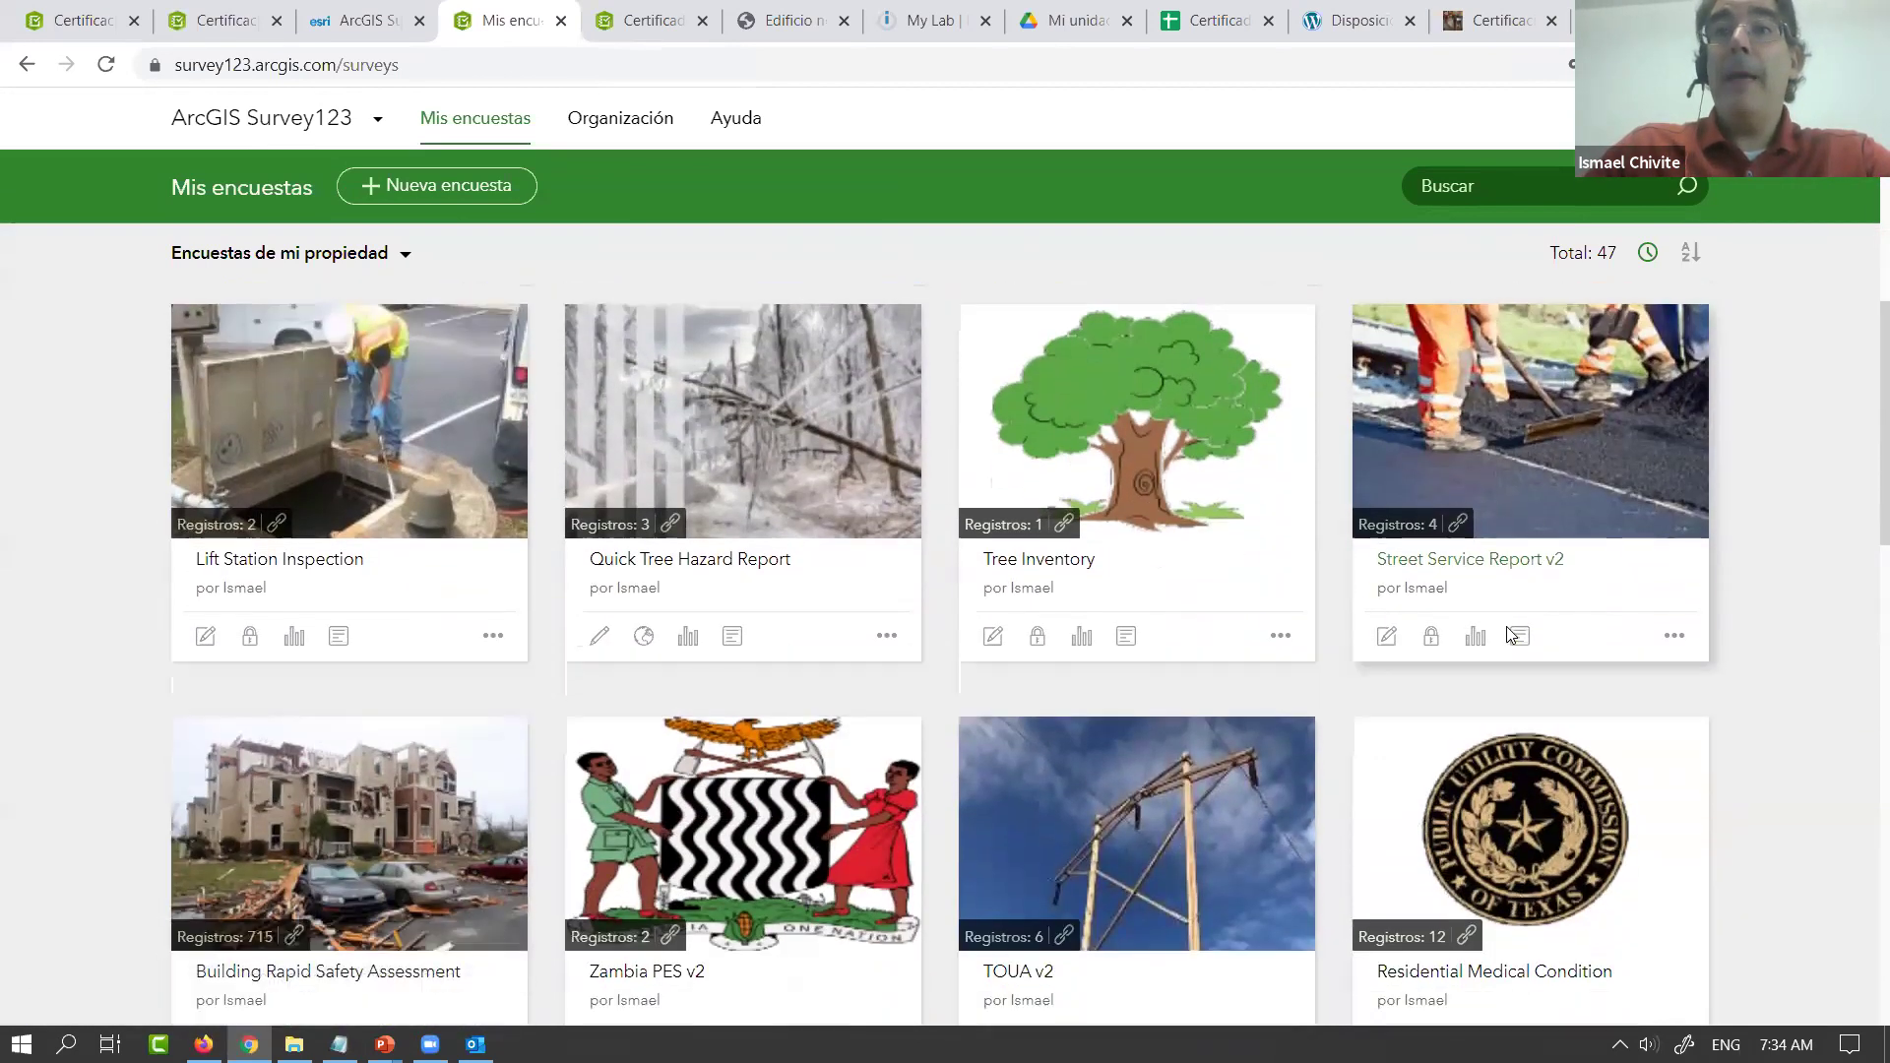
pyautogui.scroll(-1, 936, 636)
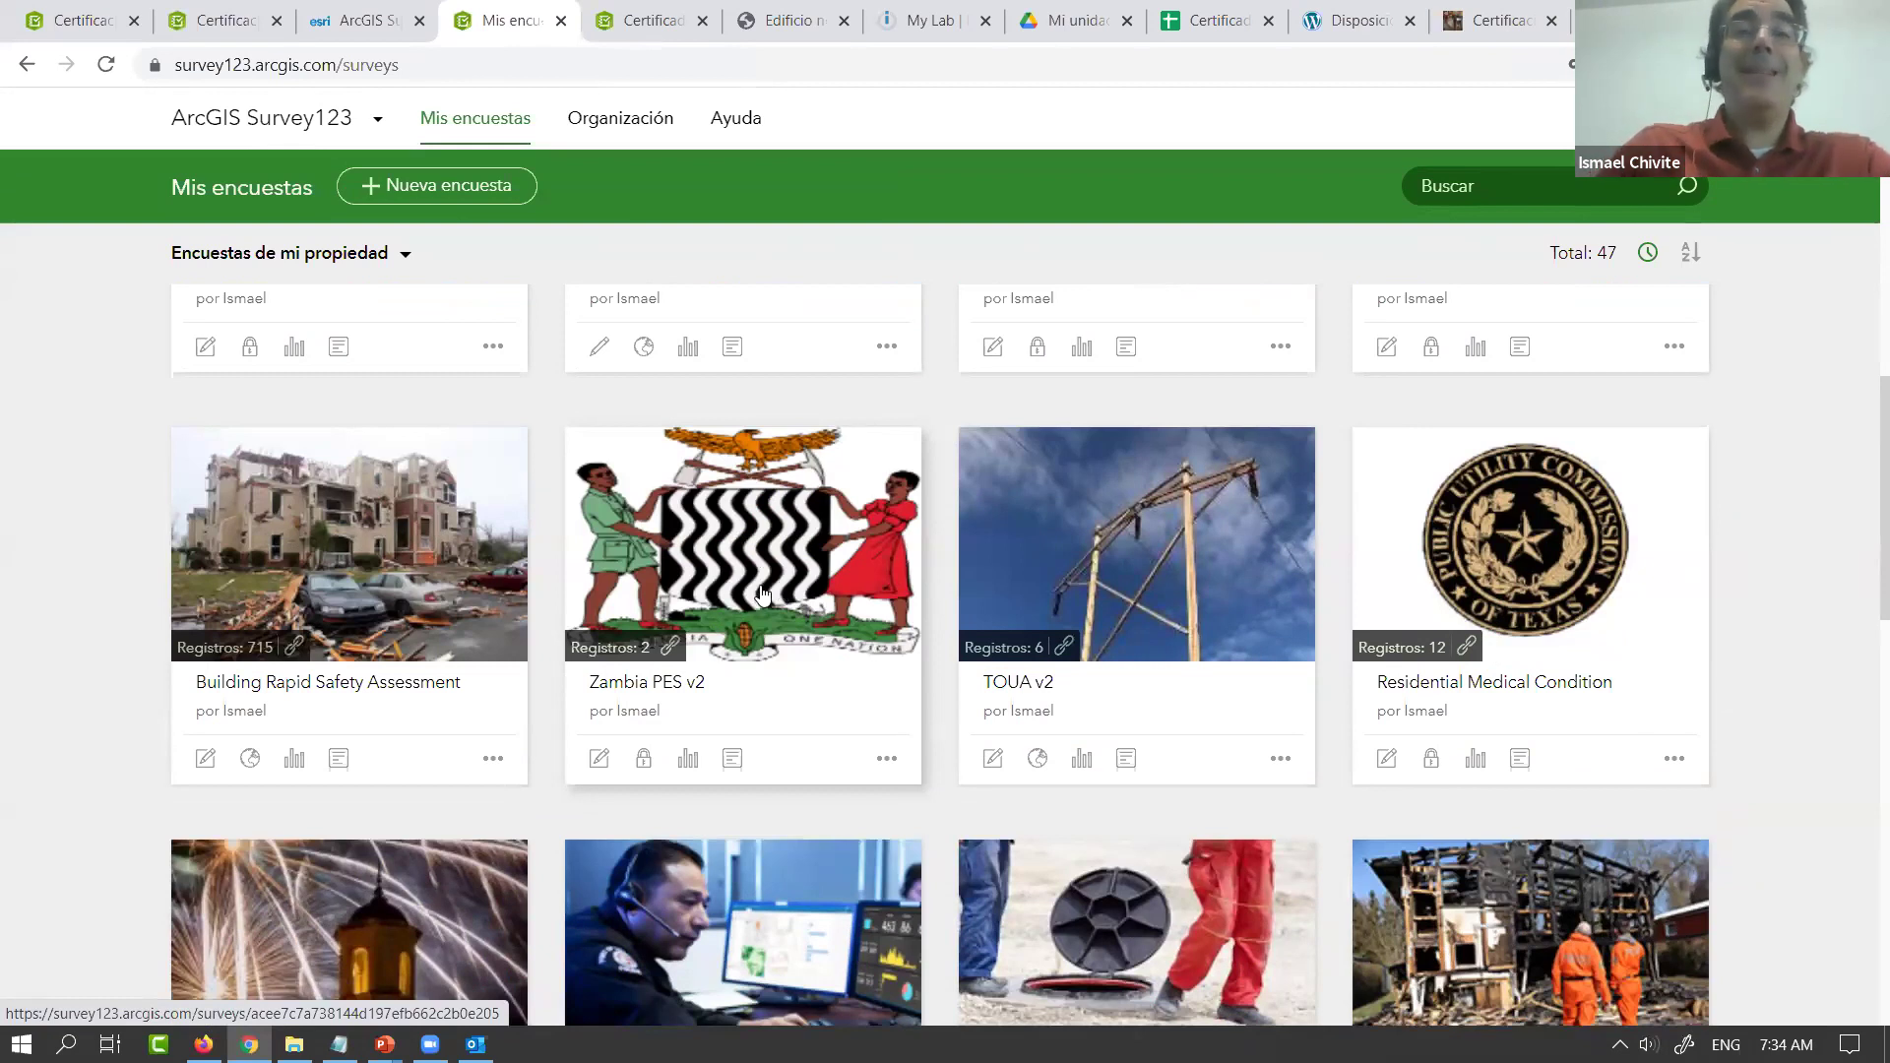
pyautogui.scroll(-4, 656, 519)
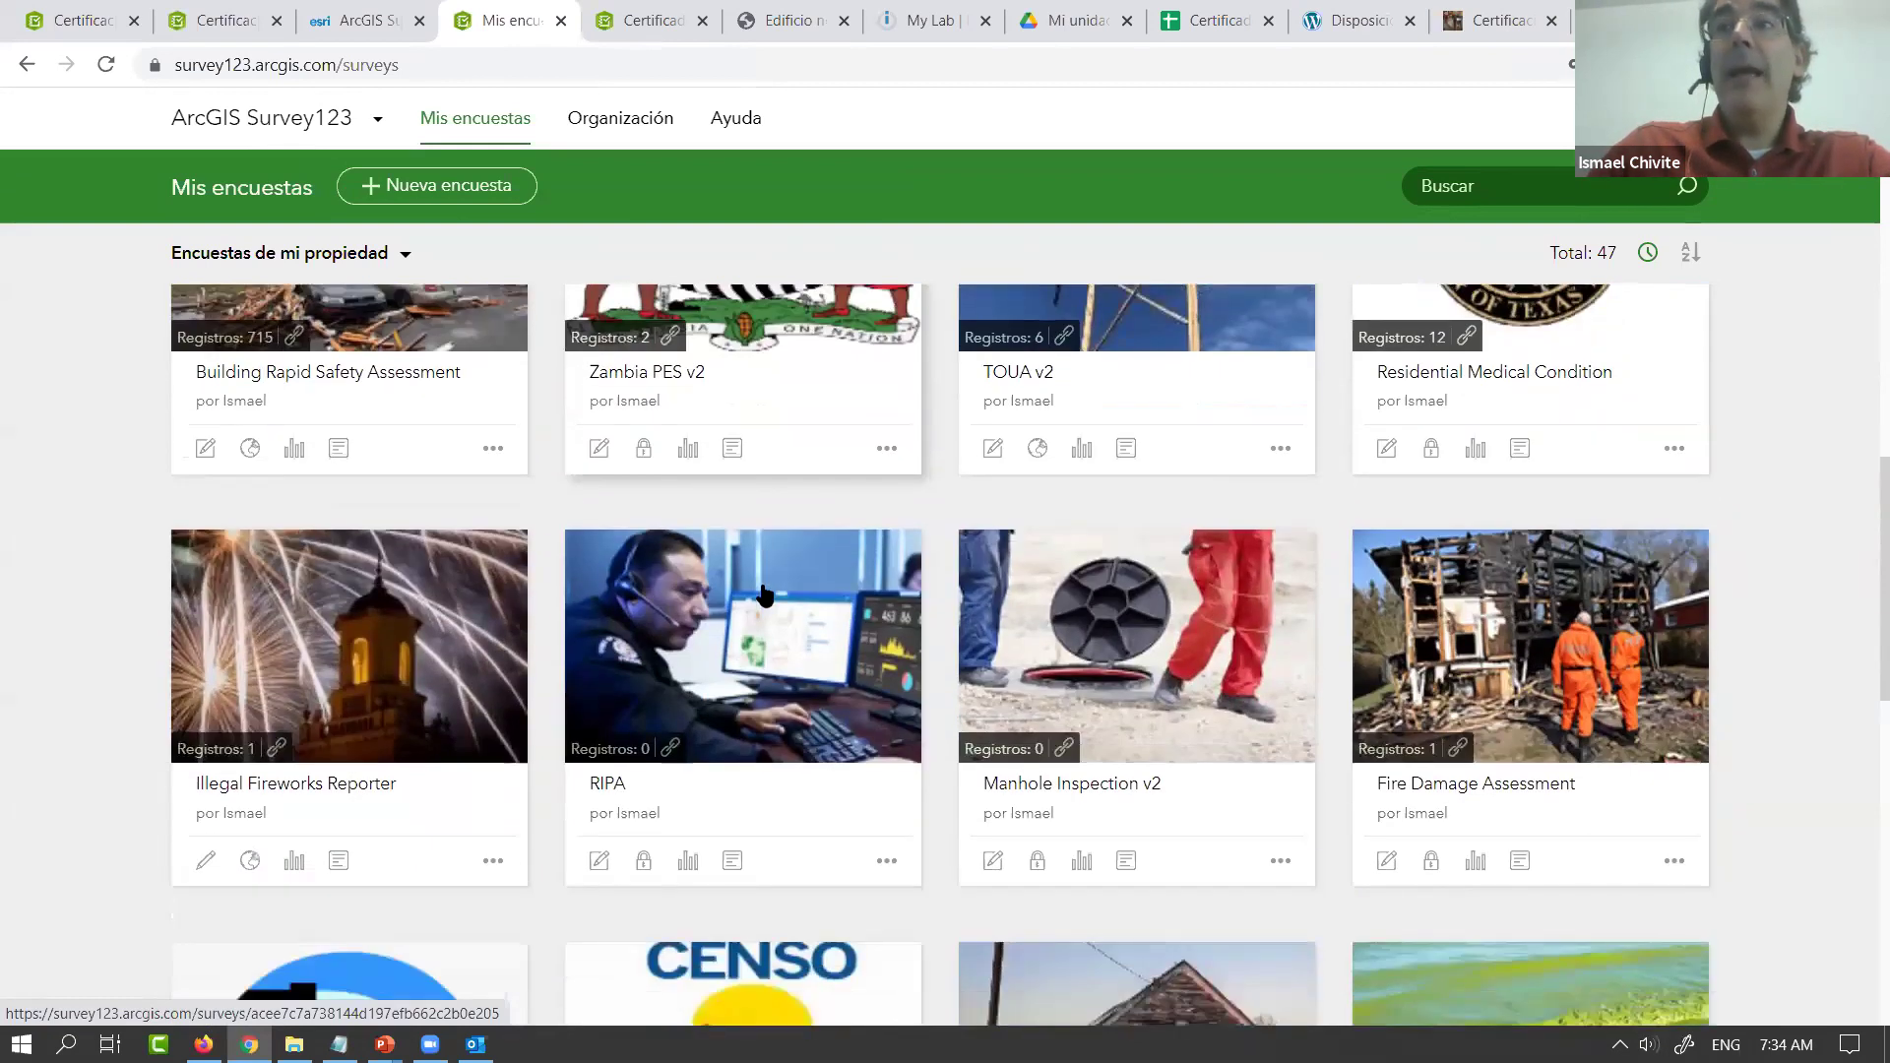
pyautogui.scroll(4, 656, 518)
pyautogui.scroll(8, 591, 414)
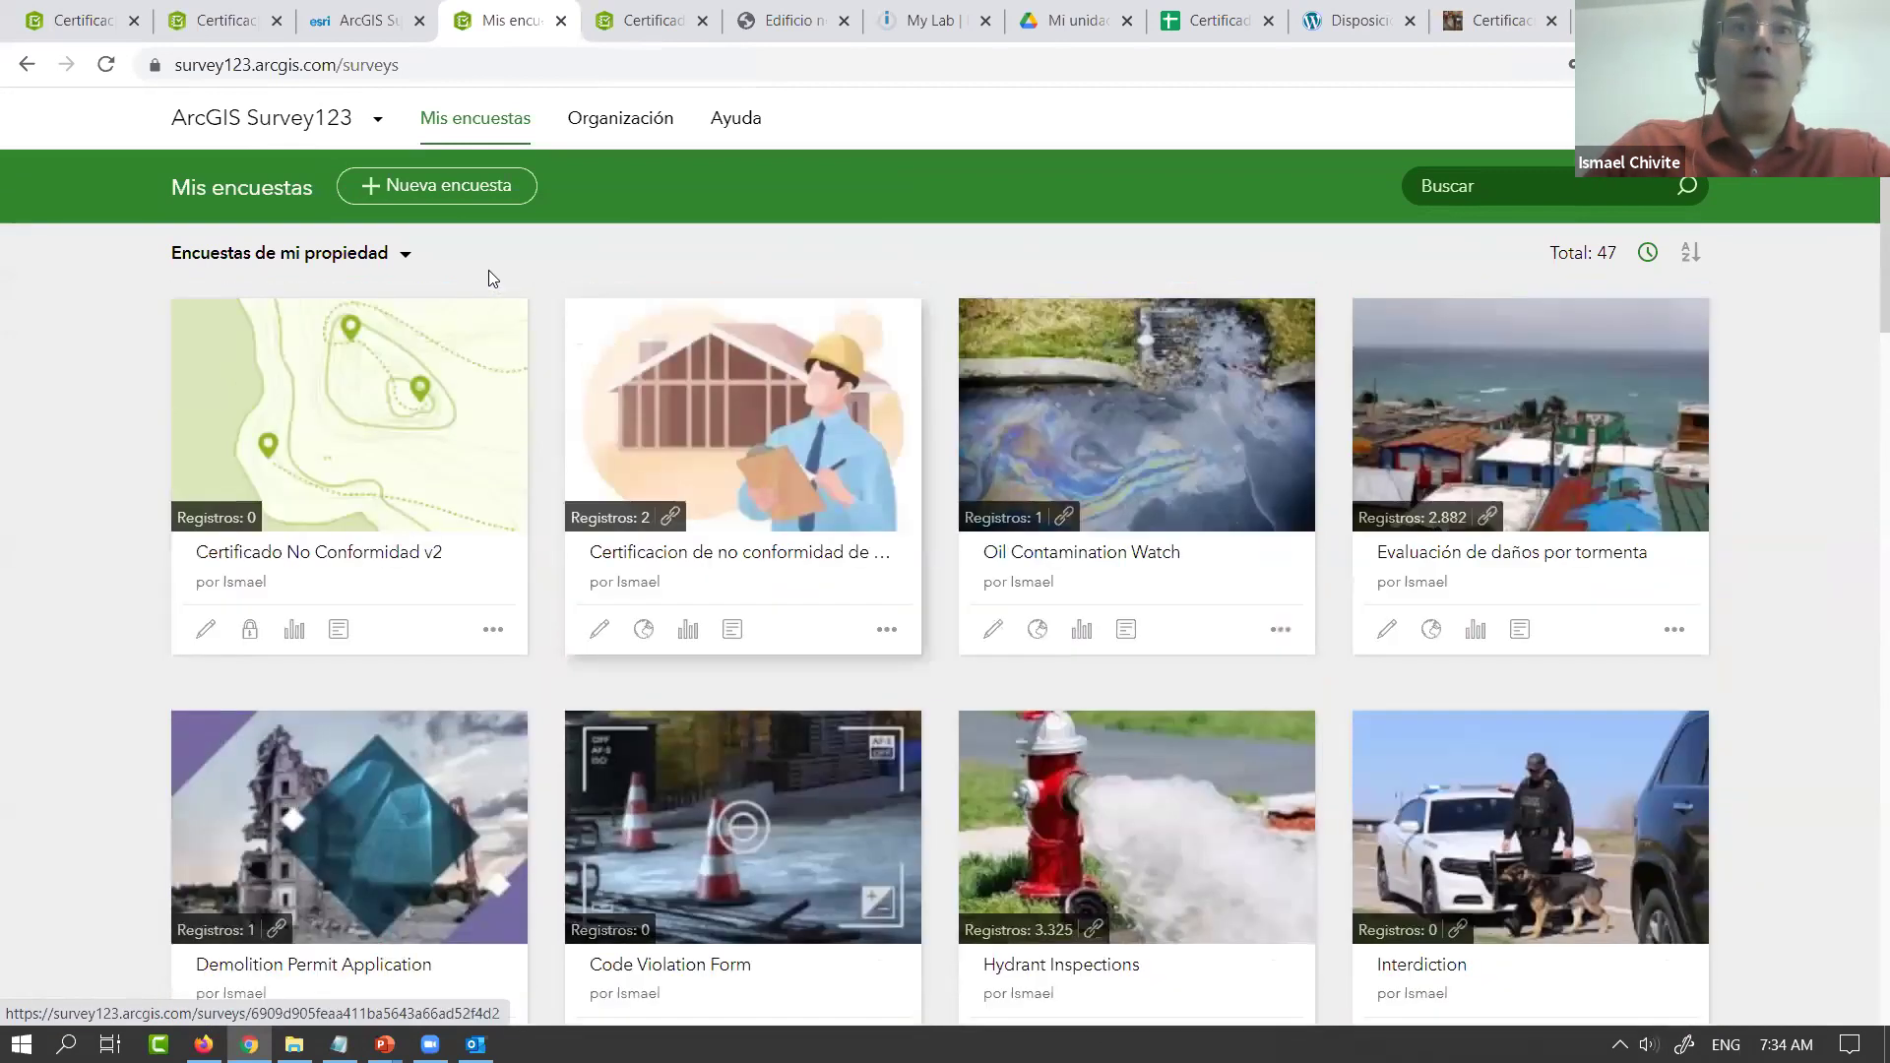
pyautogui.click(457, 200)
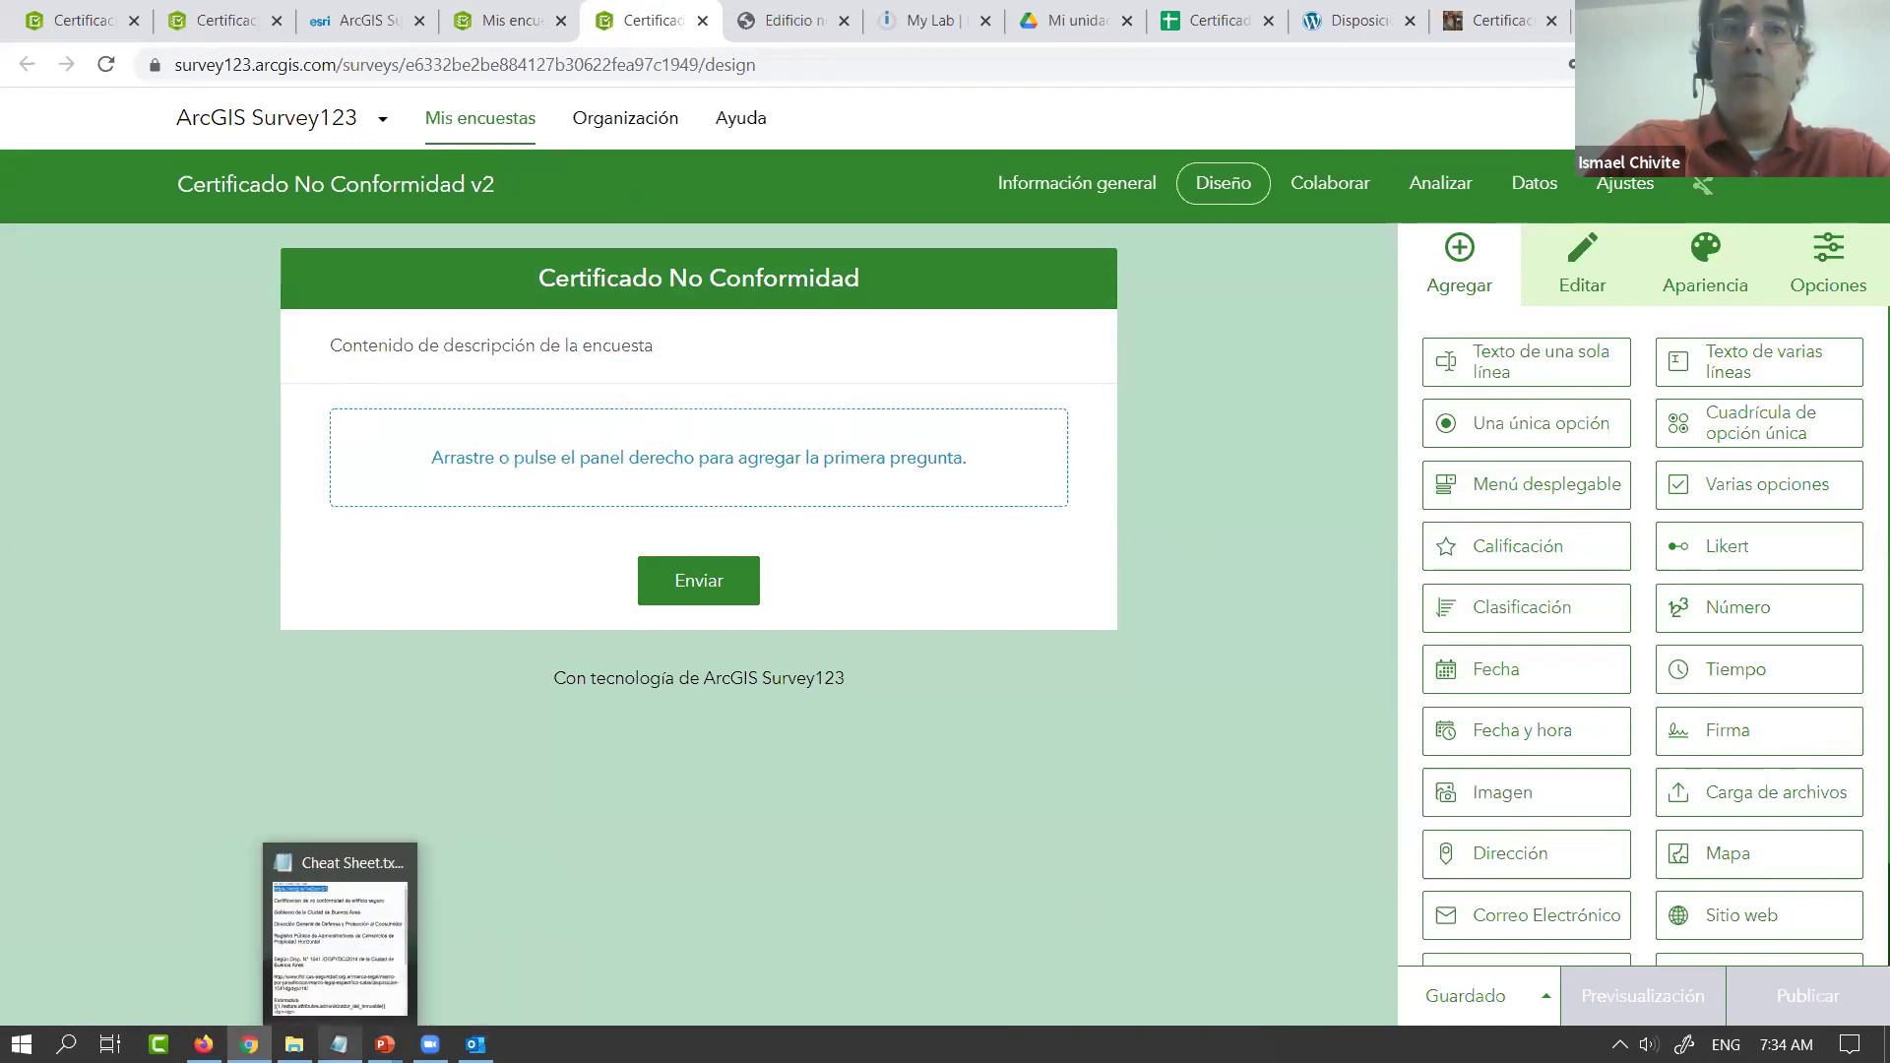
# Paste the three agency header lines into the description and bold 'Gobierno de la Ciudad de Buenos Aires'
pyautogui.click(340, 1044)
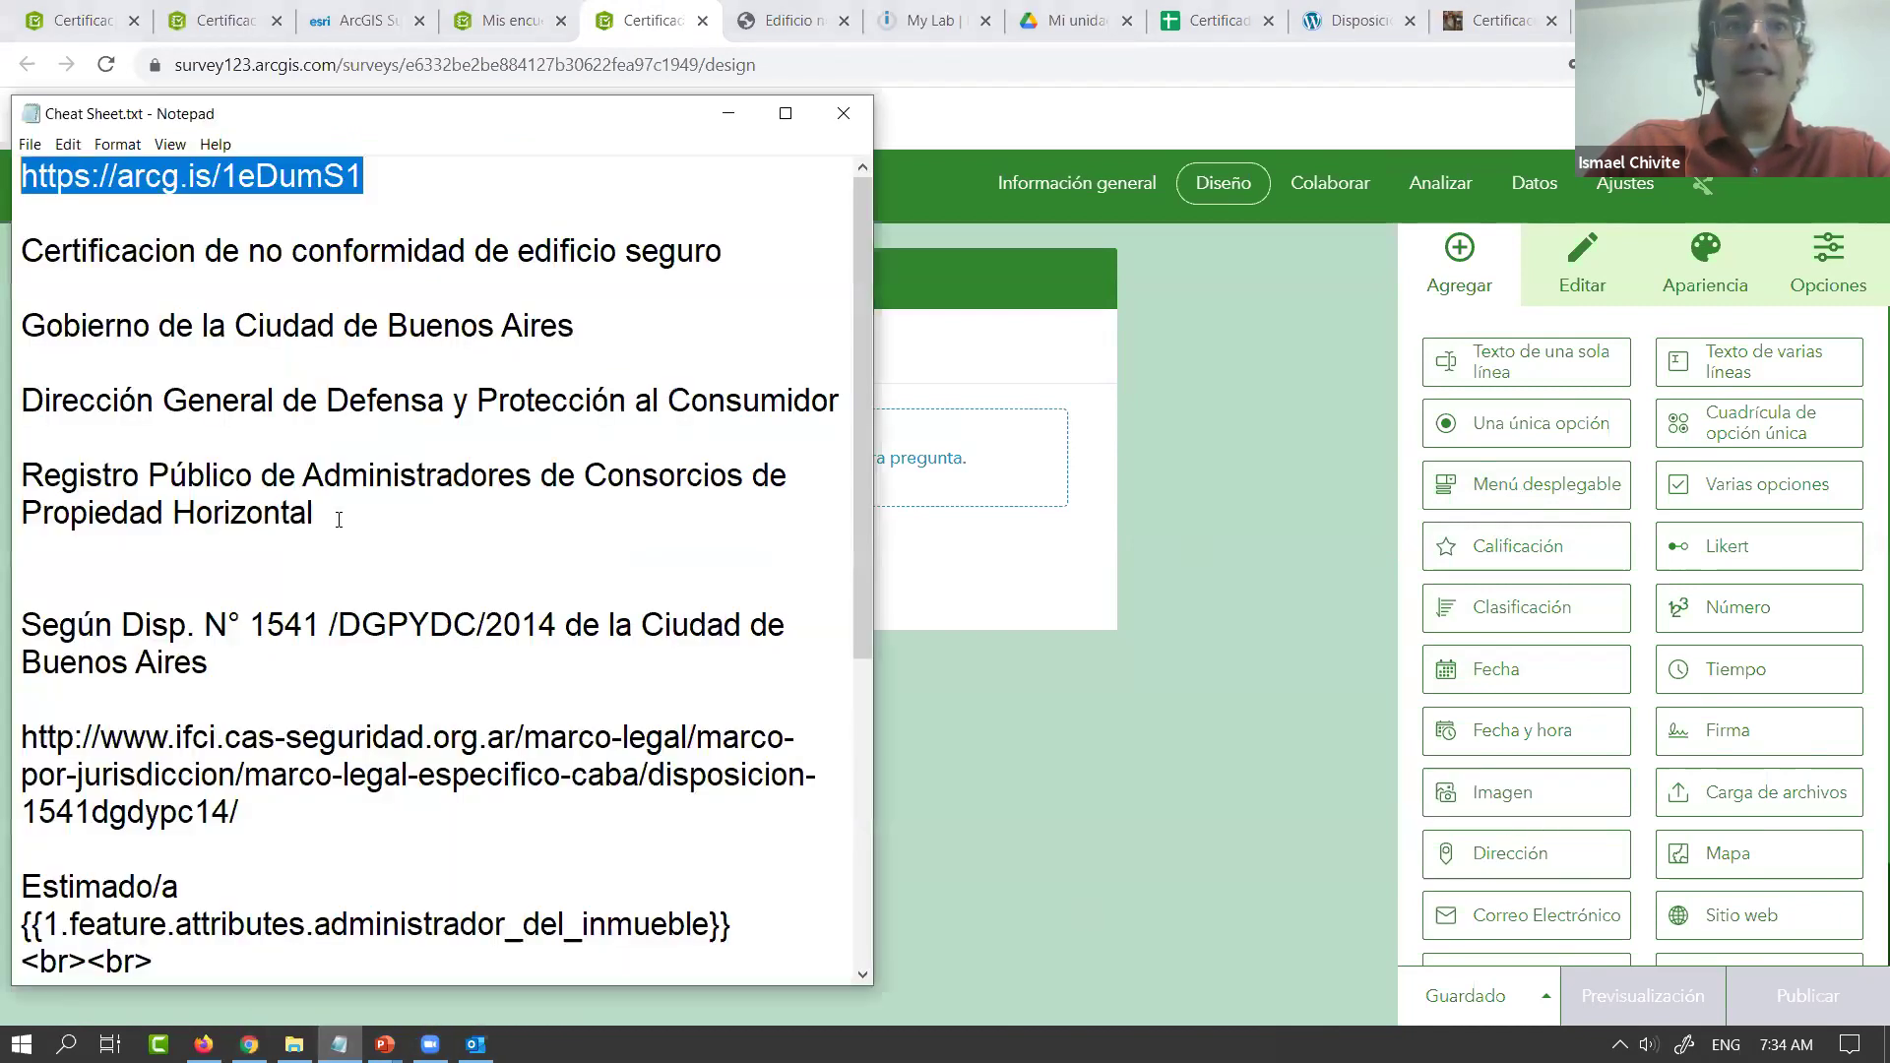
pyautogui.moveTo(313, 512); pyautogui.dragTo(10, 328)
pyautogui.hotkey('ctrl', 'c')
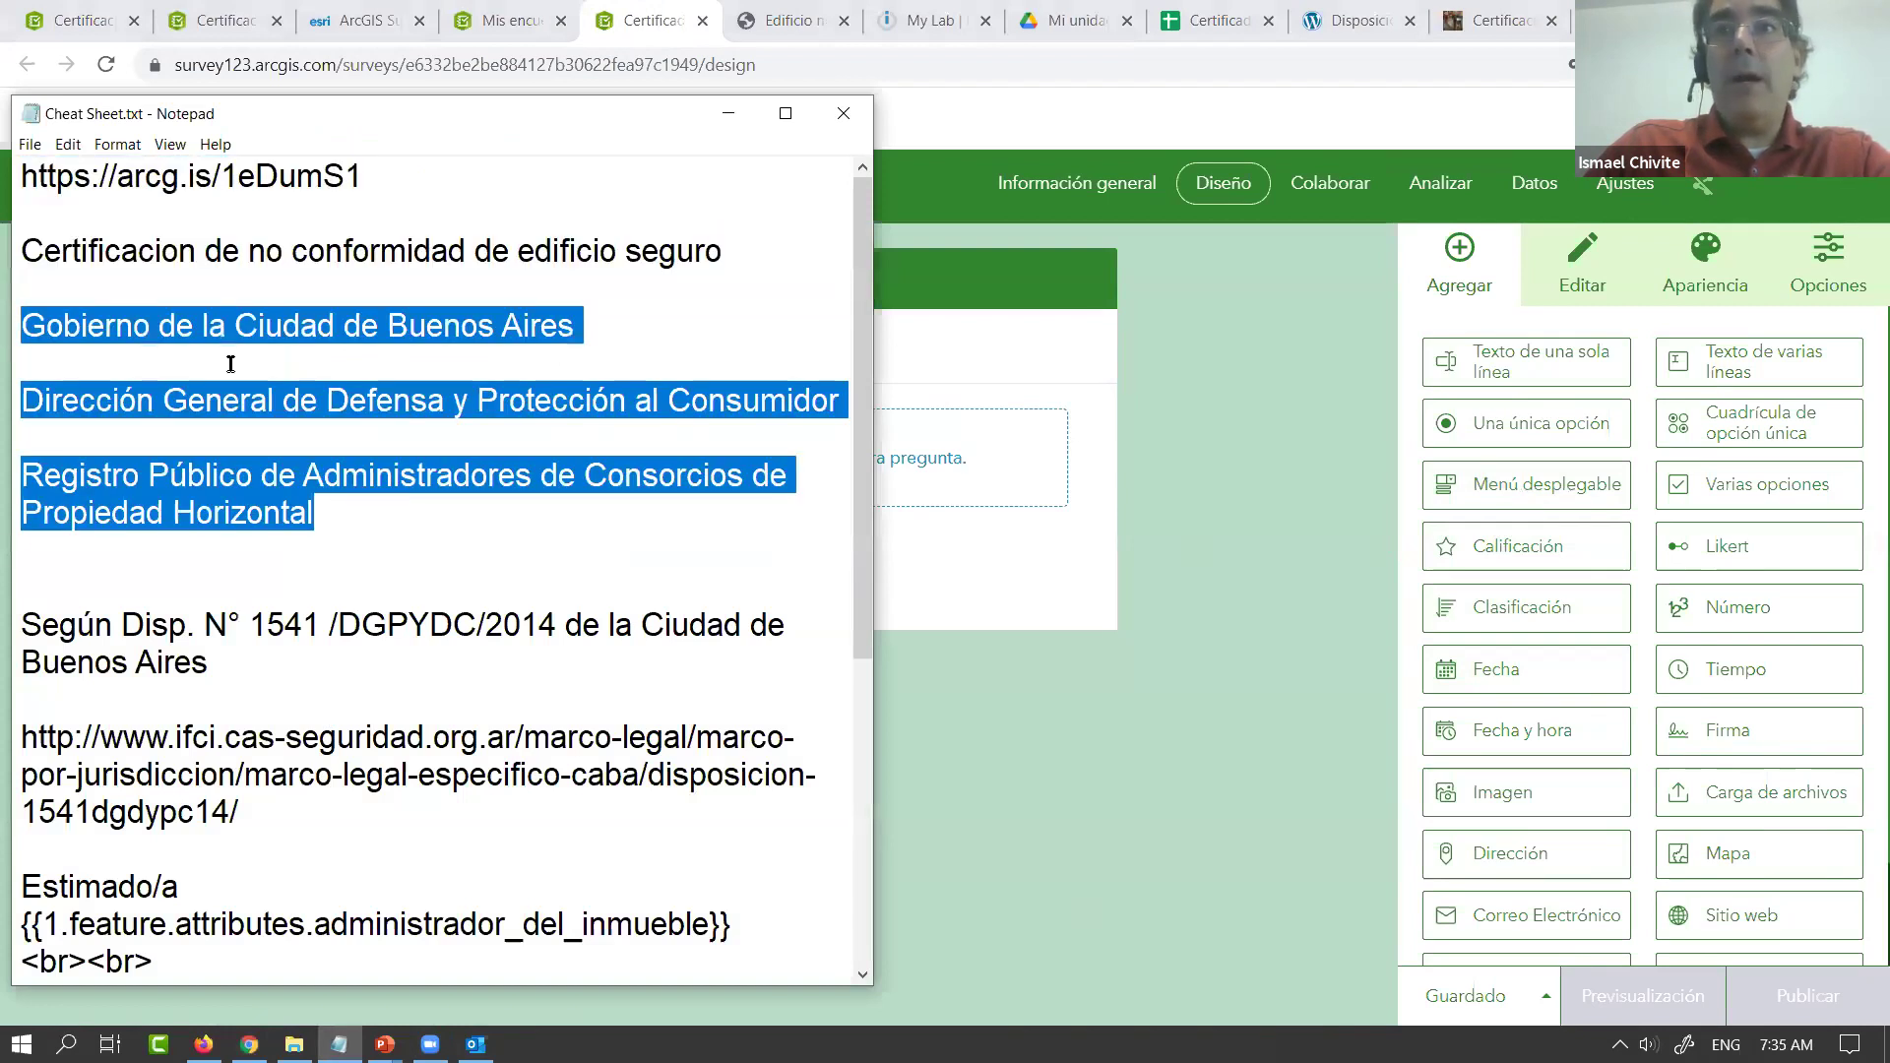
pyautogui.click(1215, 428)
pyautogui.click(530, 357)
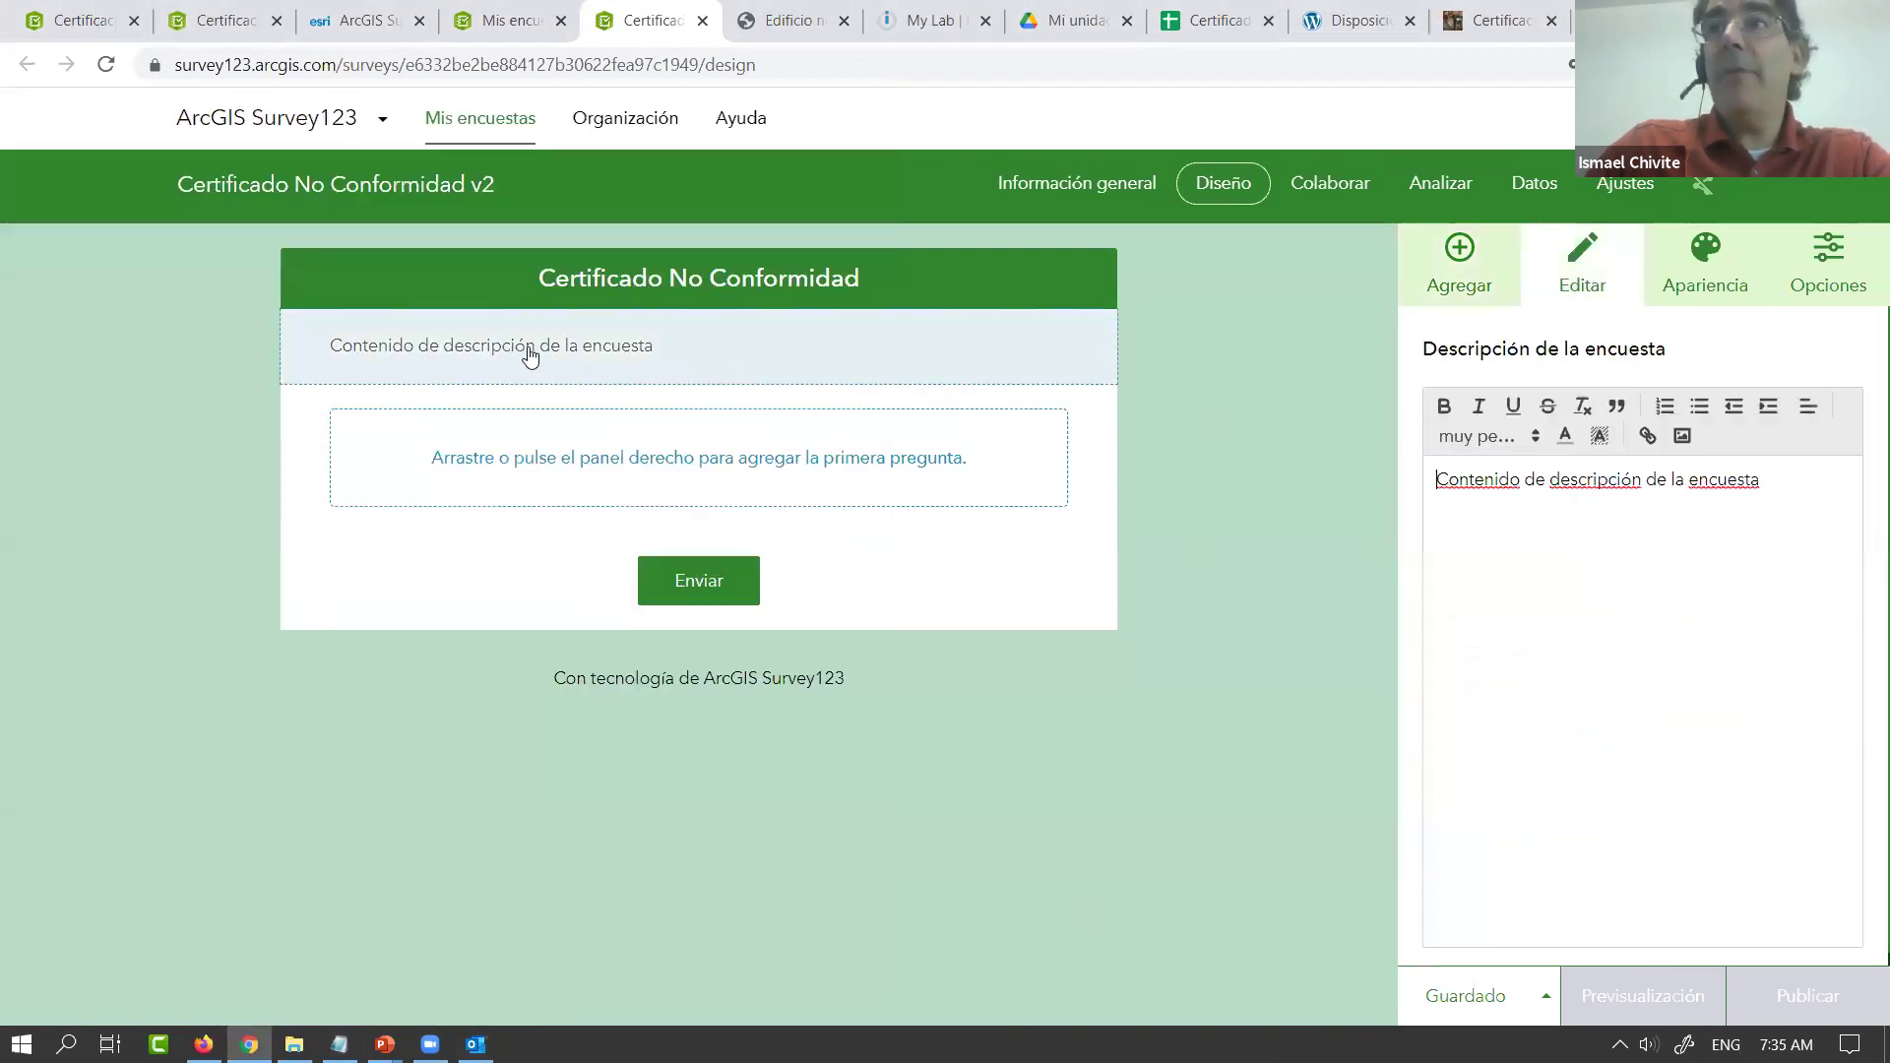
pyautogui.moveTo(1772, 489); pyautogui.dragTo(1384, 454)
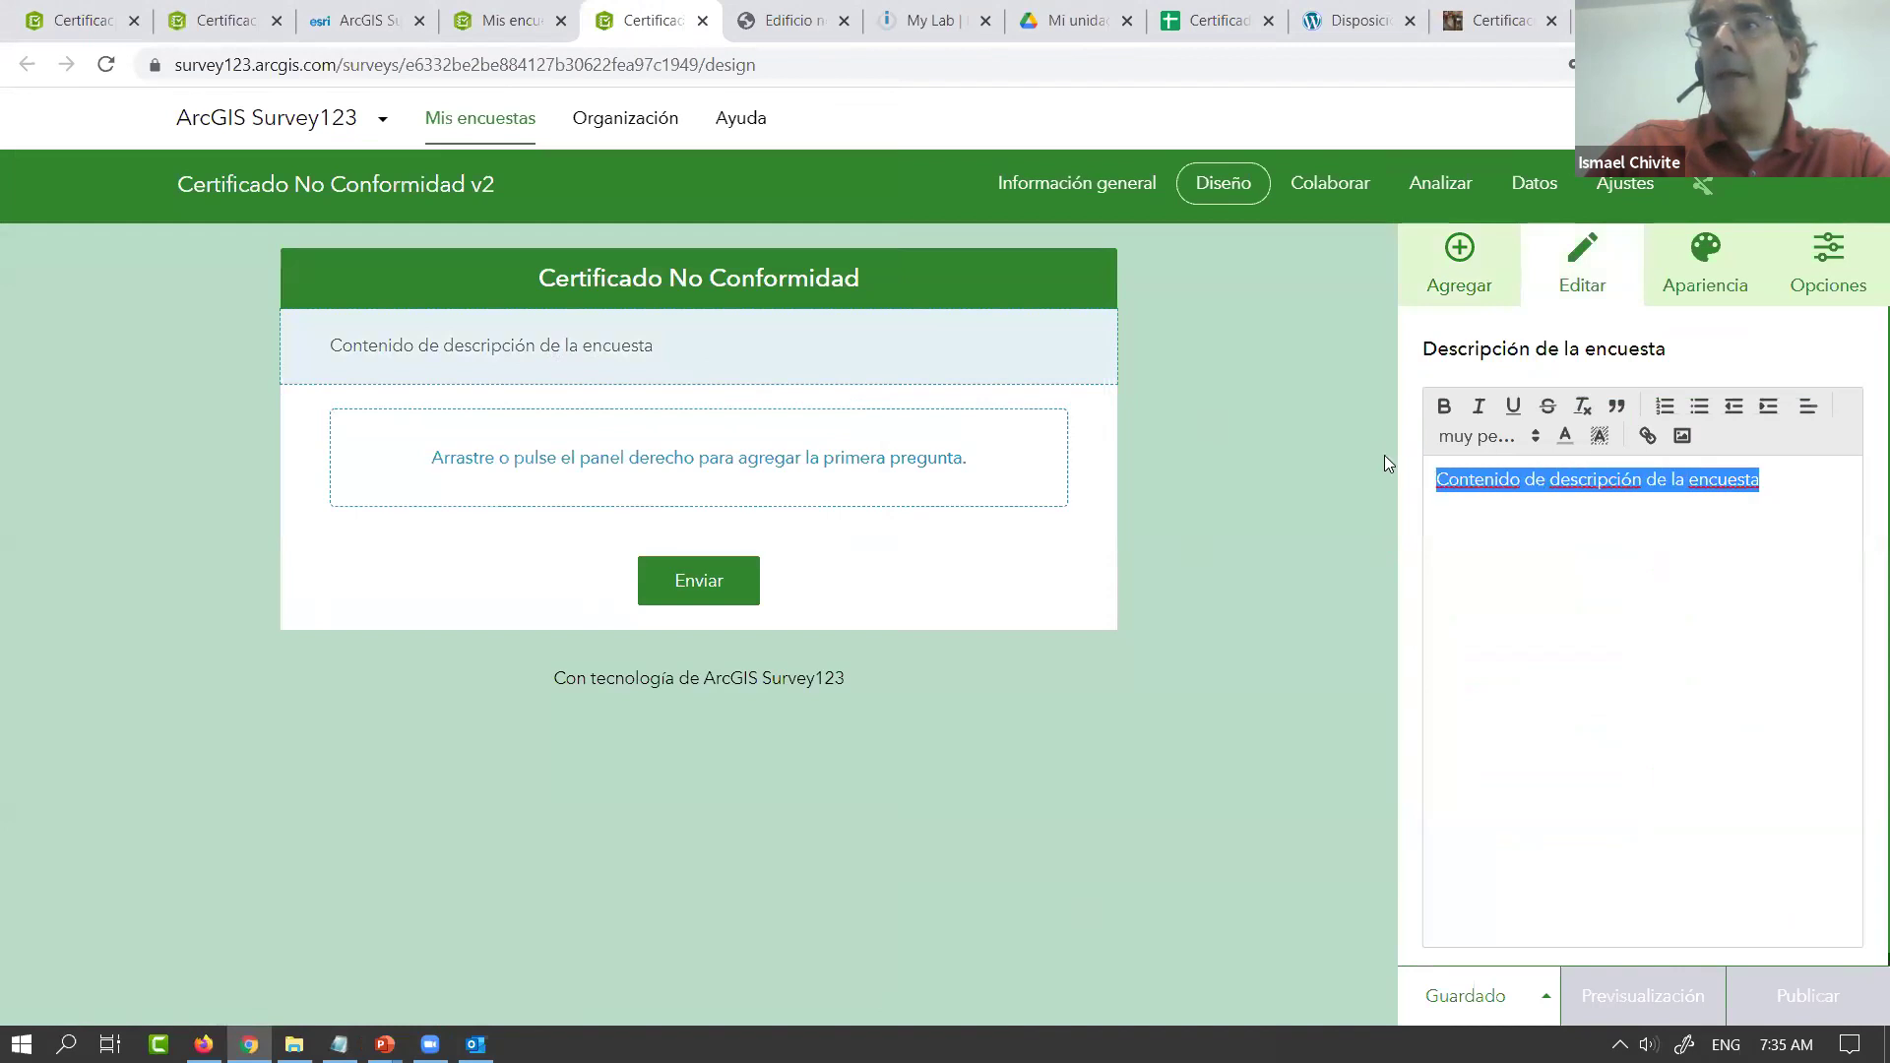
pyautogui.hotkey('ctrl', 'v')
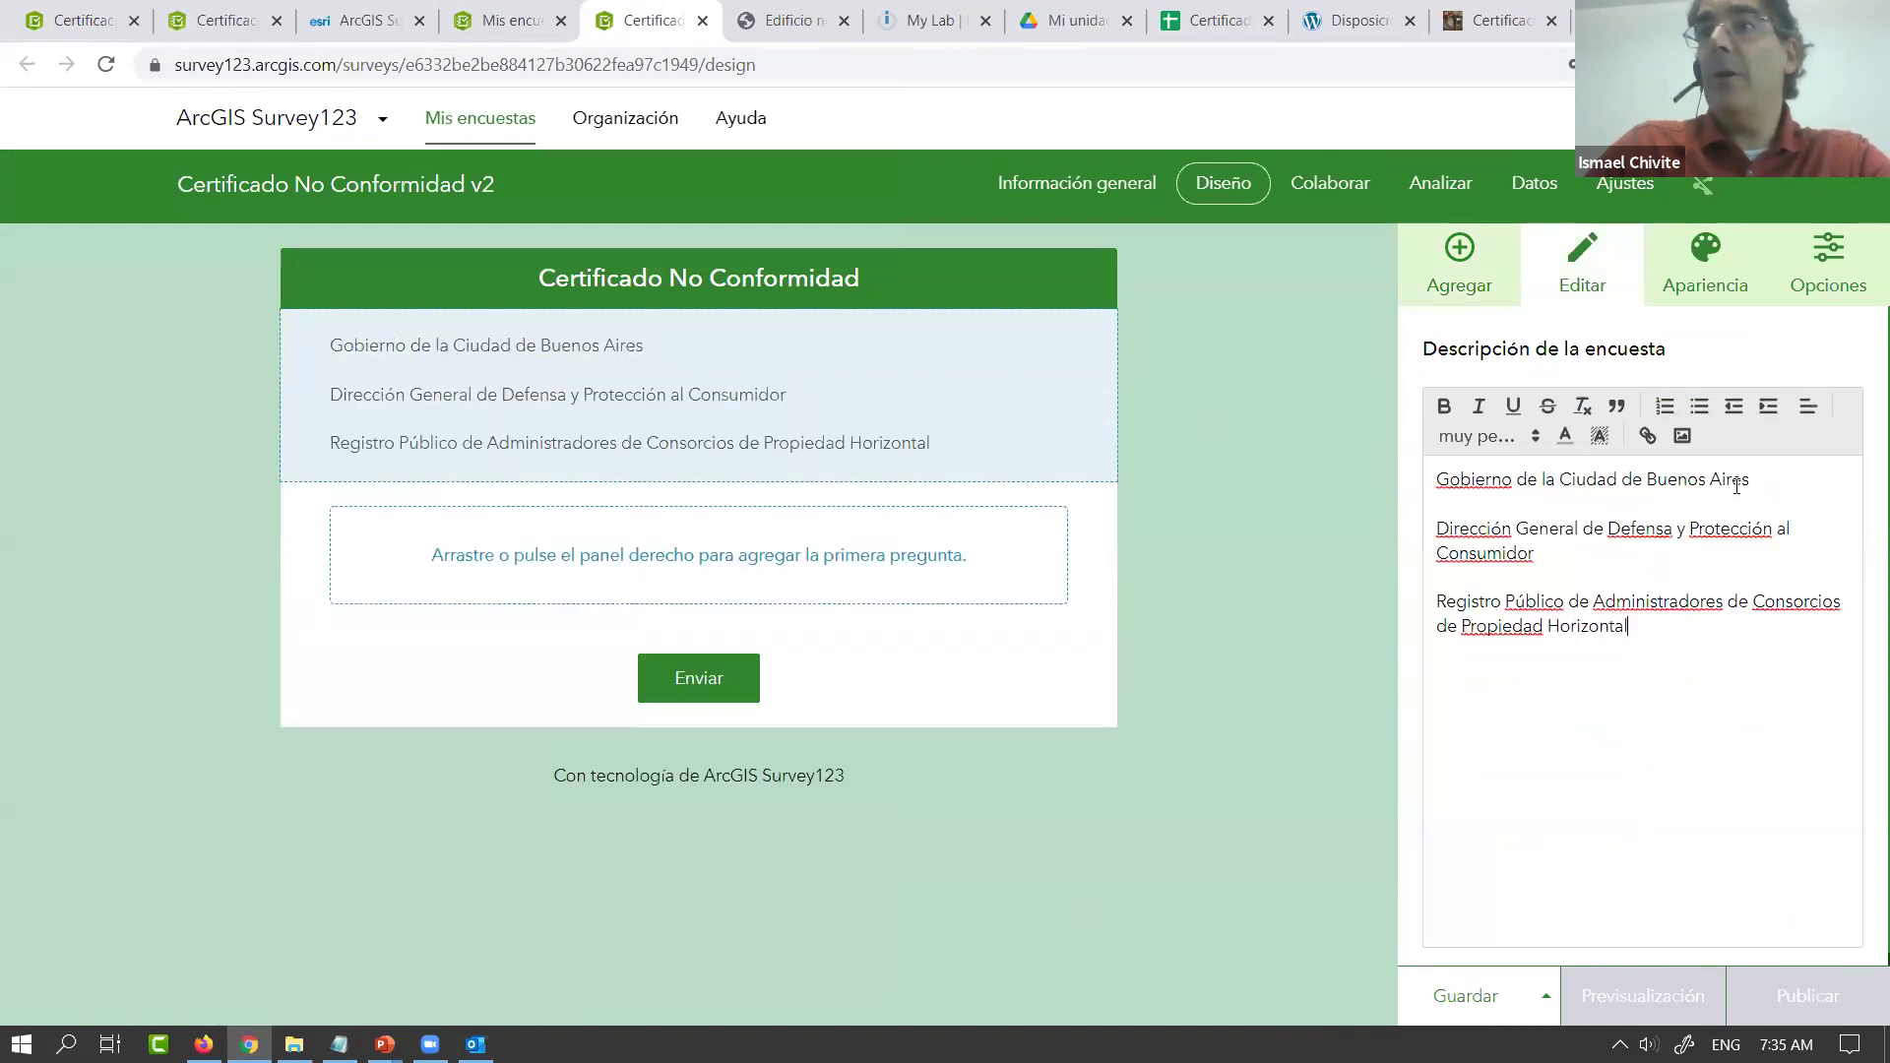
pyautogui.moveTo(1743, 480); pyautogui.dragTo(1360, 451)
pyautogui.hotkey('ctrl', 'b')
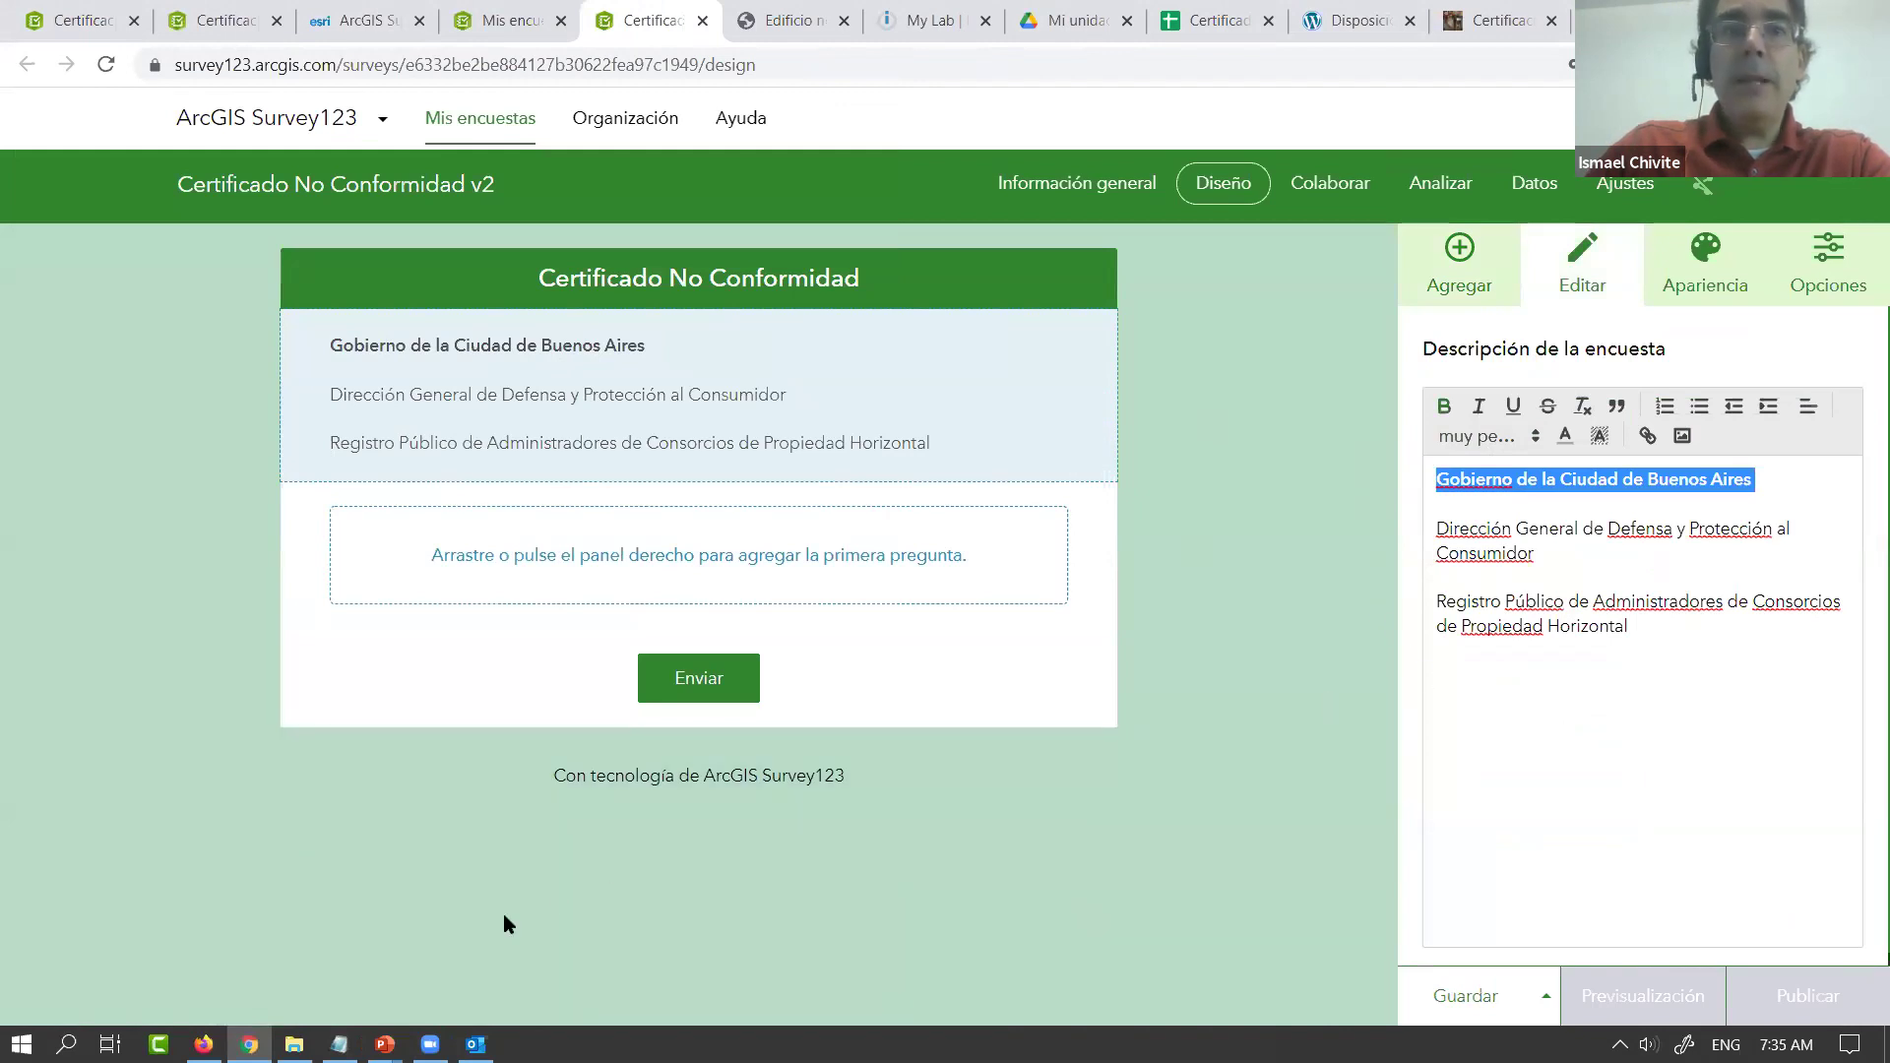
# Add the Según Disp. line, tidy the blank lines, and delete the pasted URL paragraph
pyautogui.click(339, 1043)
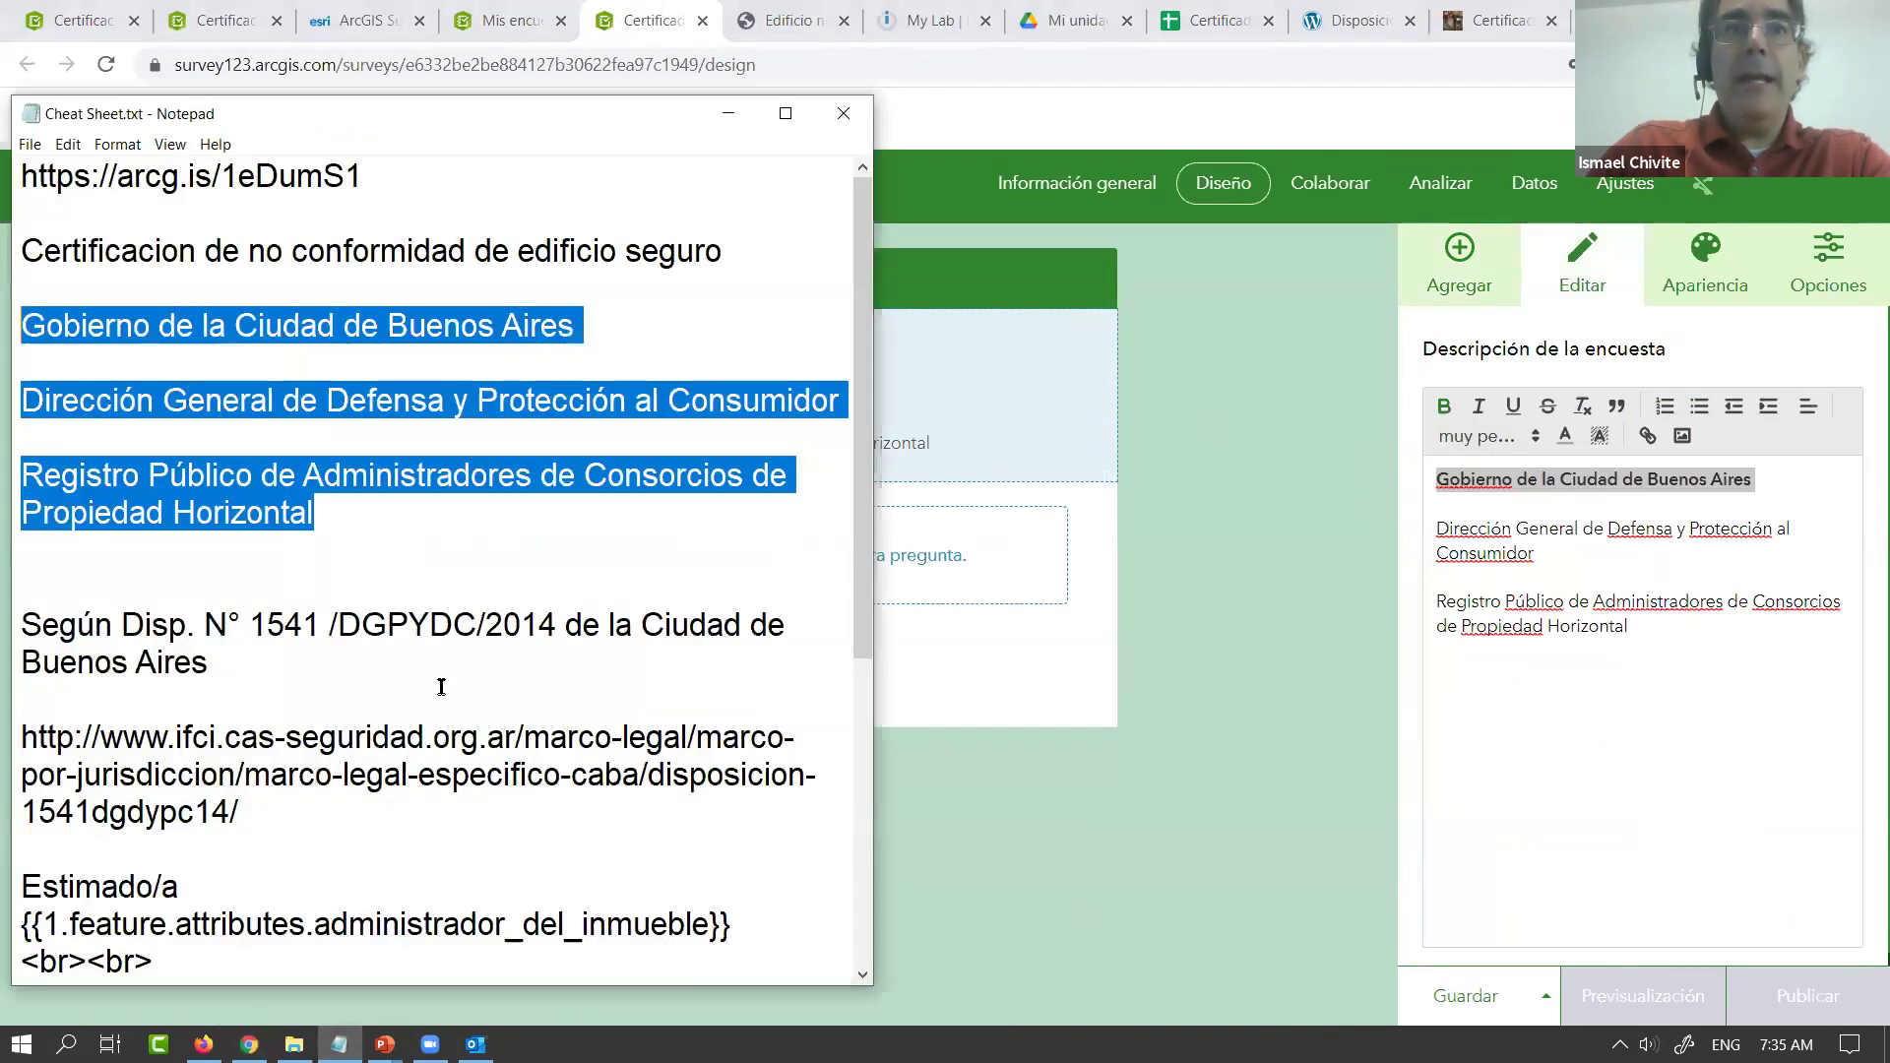
pyautogui.moveTo(10, 740); pyautogui.dragTo(3, 630)
pyautogui.hotkey('ctrl', 'c')
pyautogui.click(1513, 627)
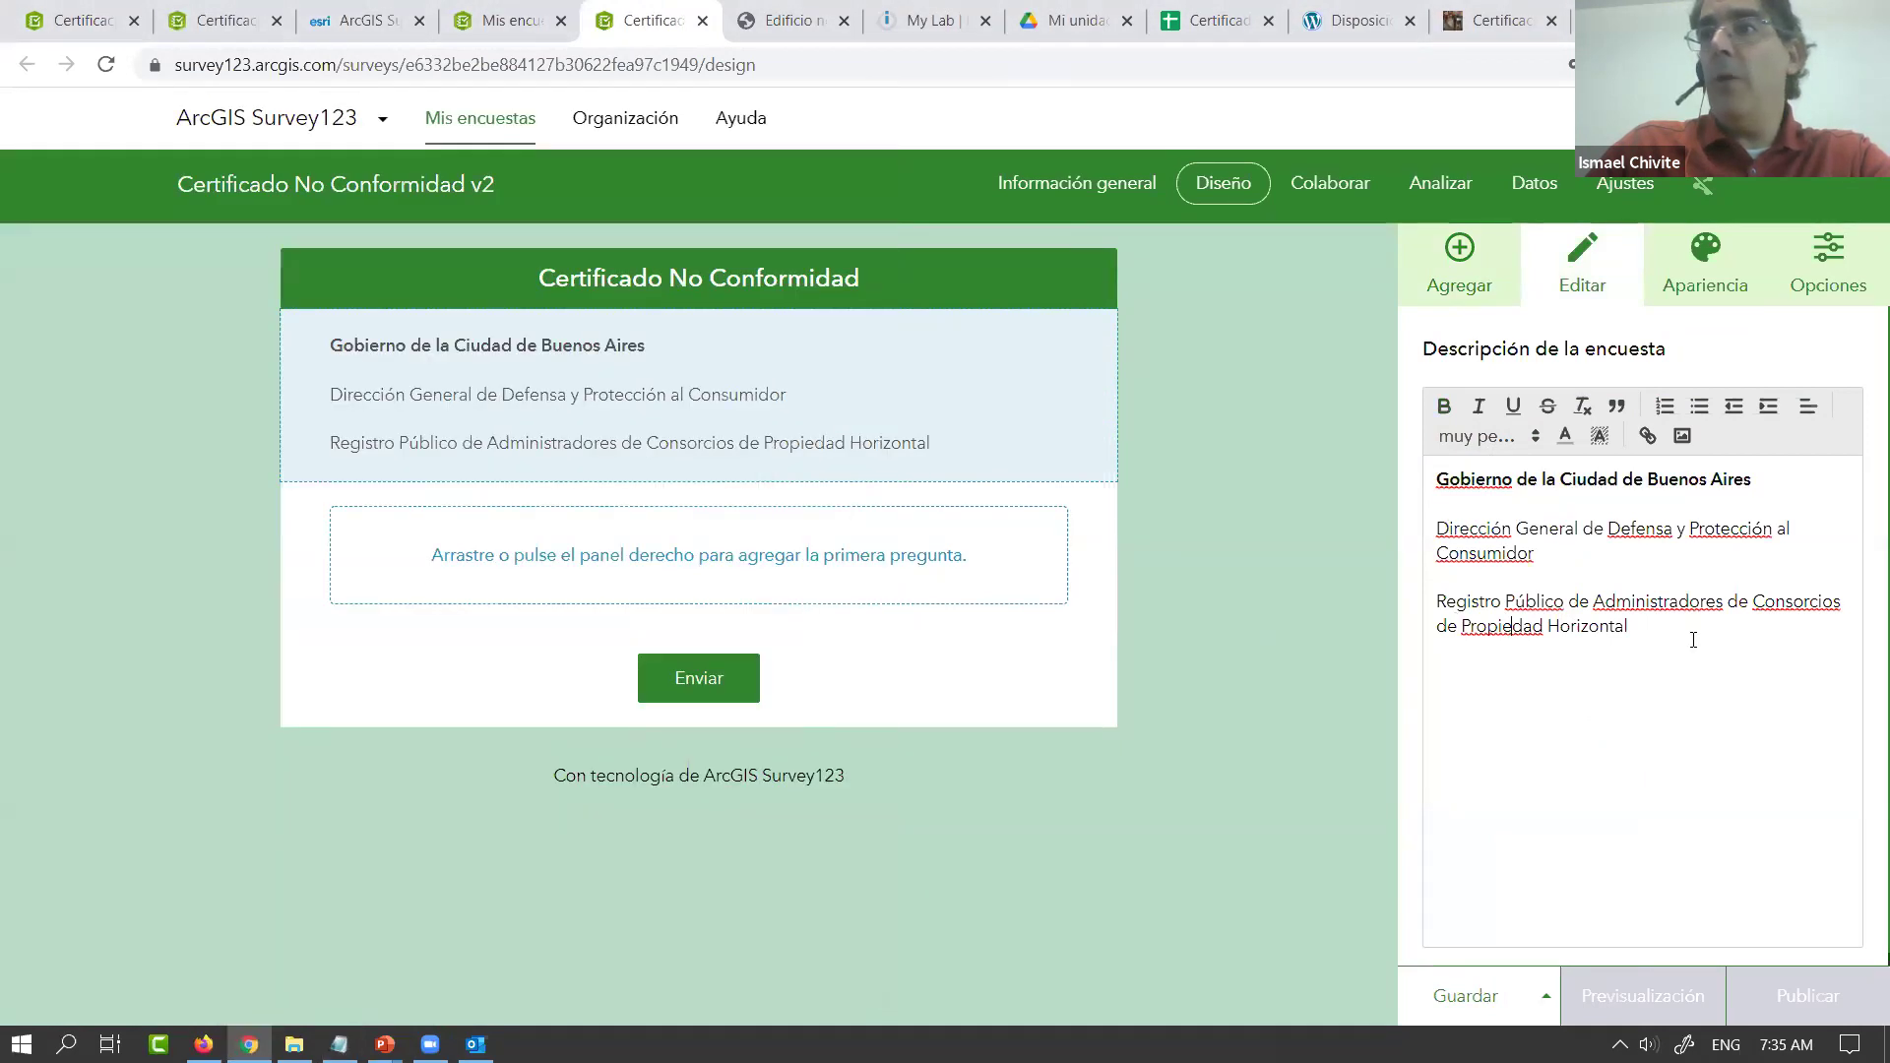
pyautogui.hotkey('shift', 'Return')
pyautogui.hotkey('ctrl', 'v')
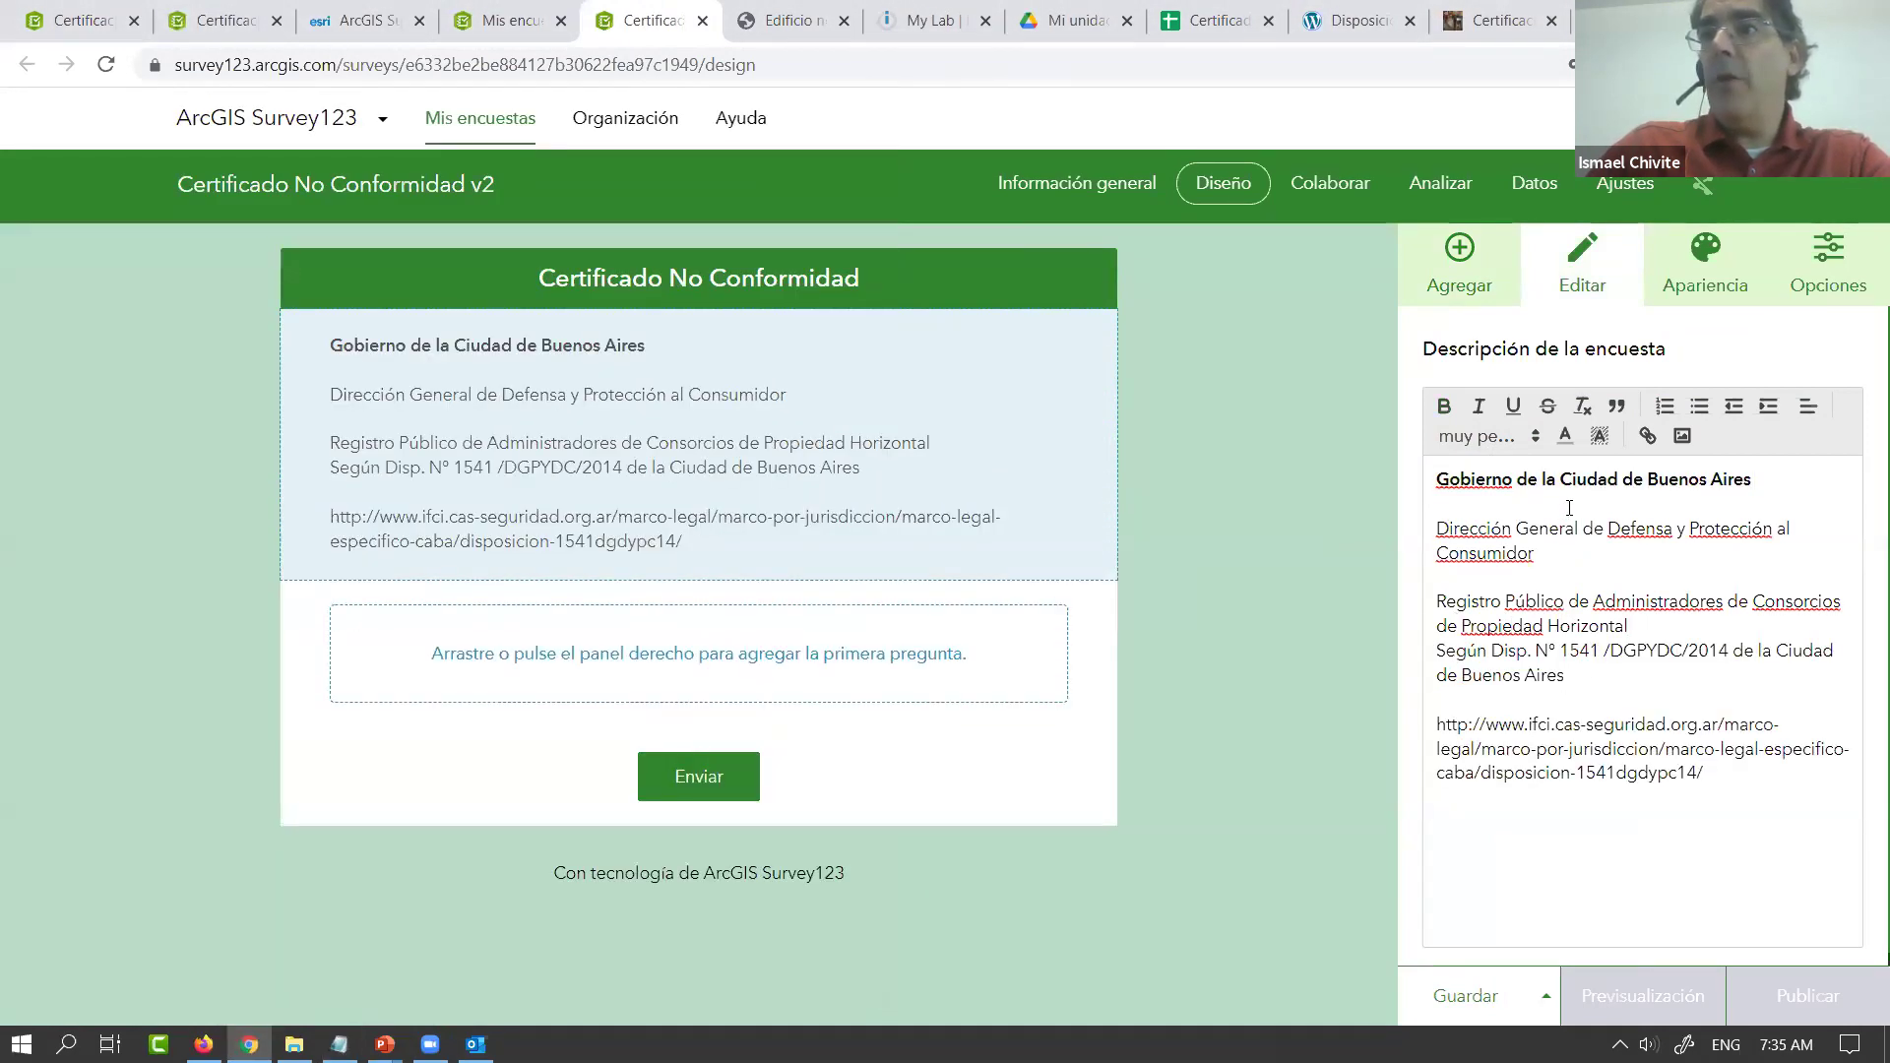
pyautogui.click(1564, 513)
pyautogui.press('Delete')
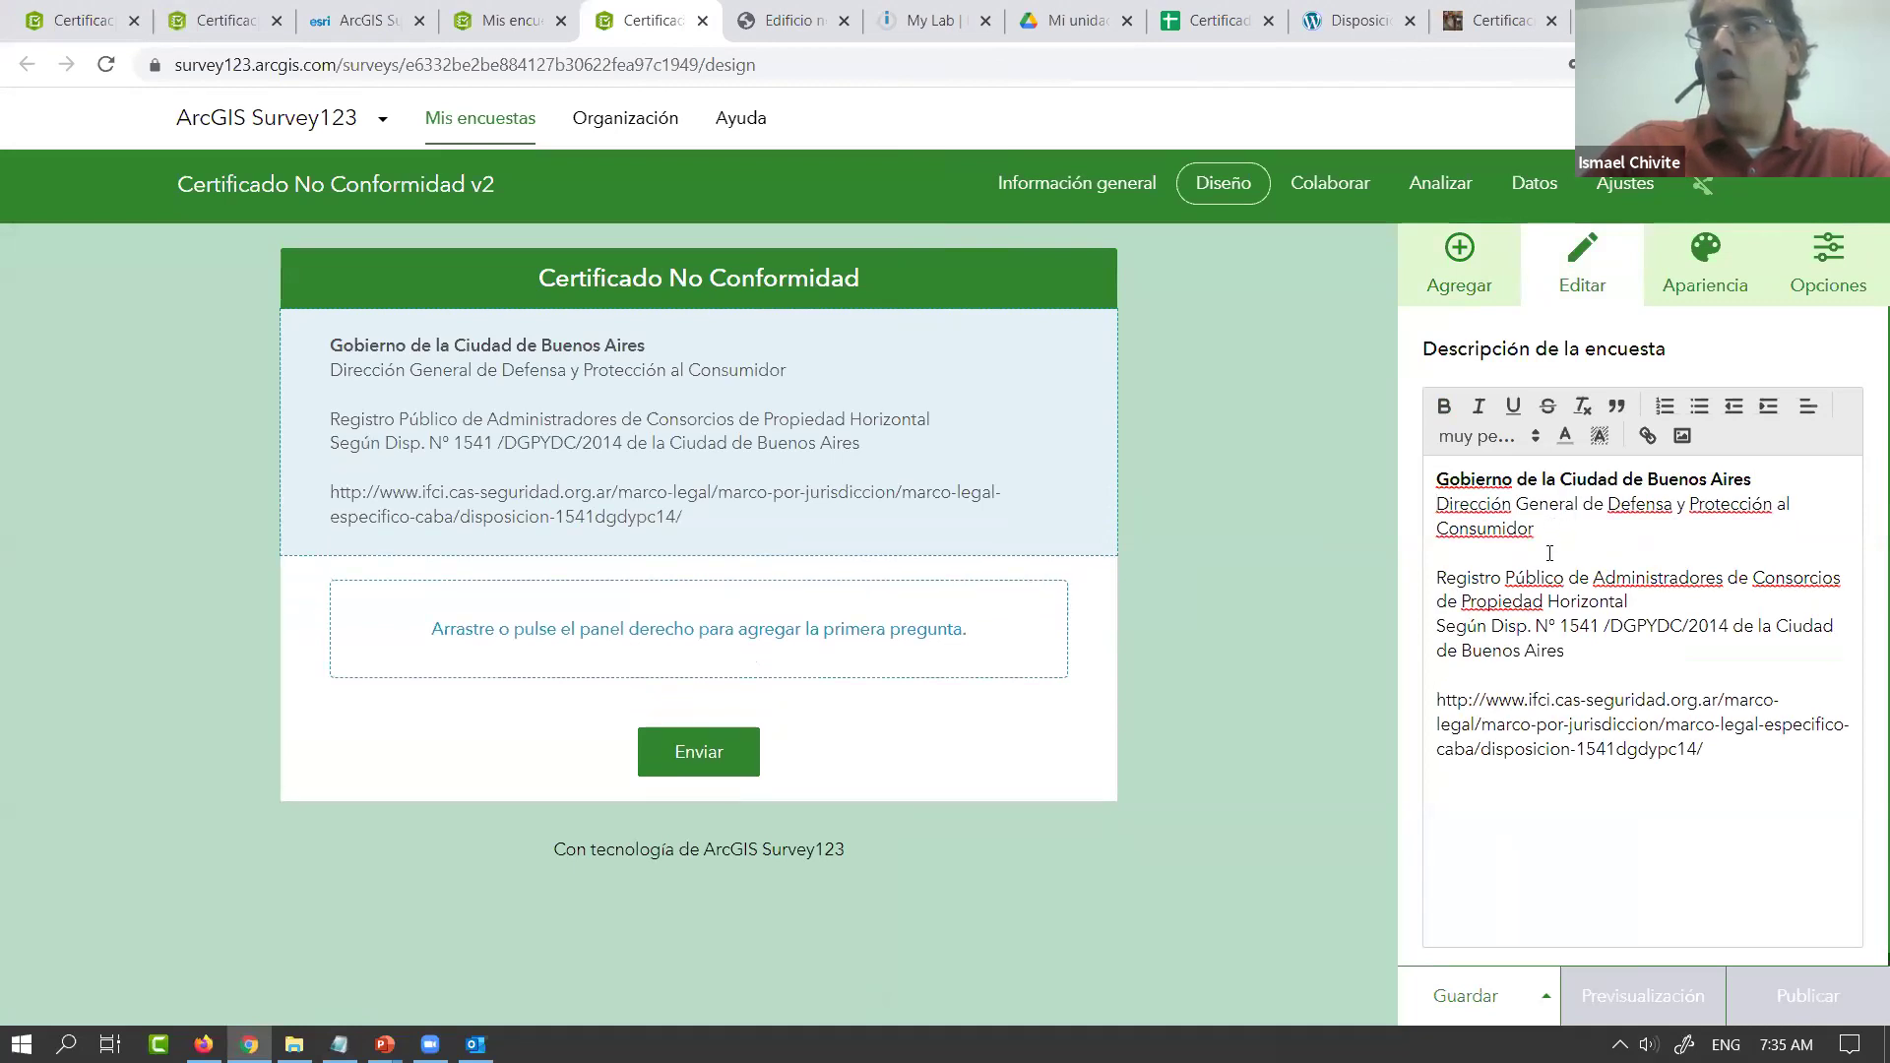
pyautogui.click(1525, 559)
pyautogui.press('Delete')
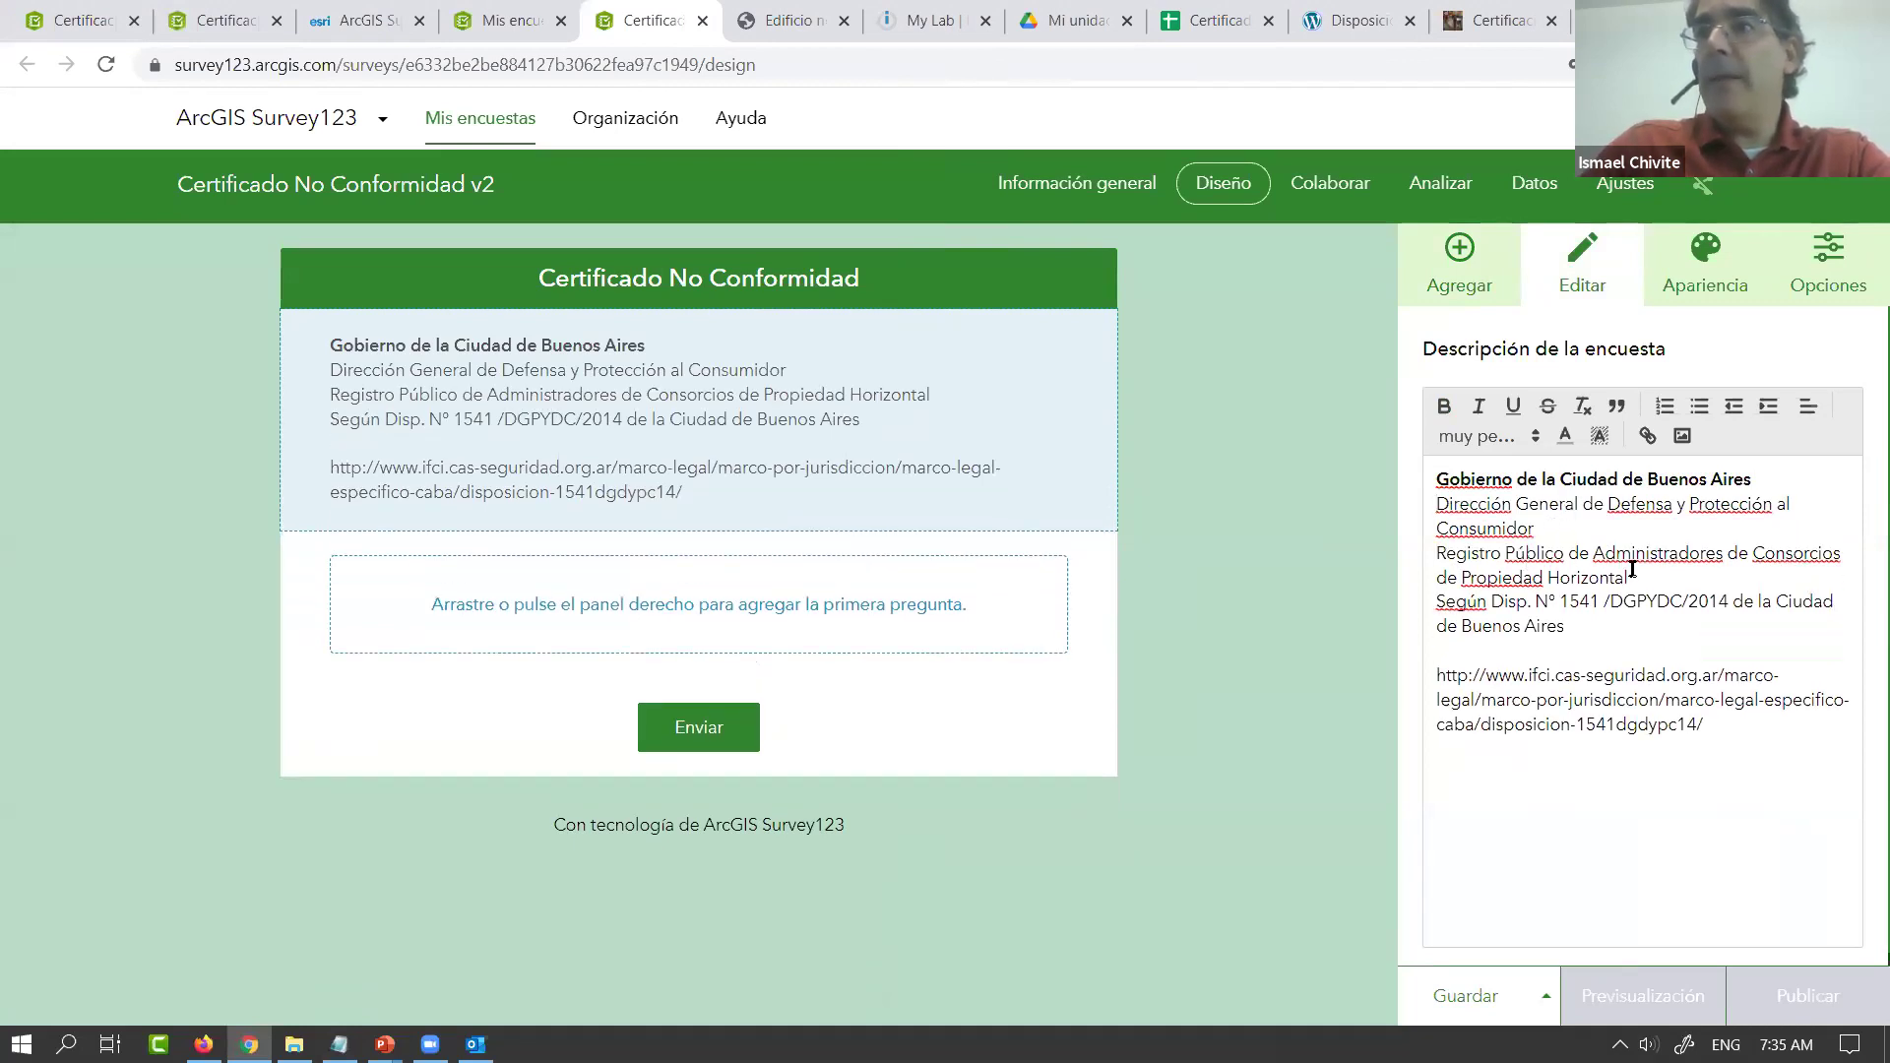
pyautogui.press('Return')
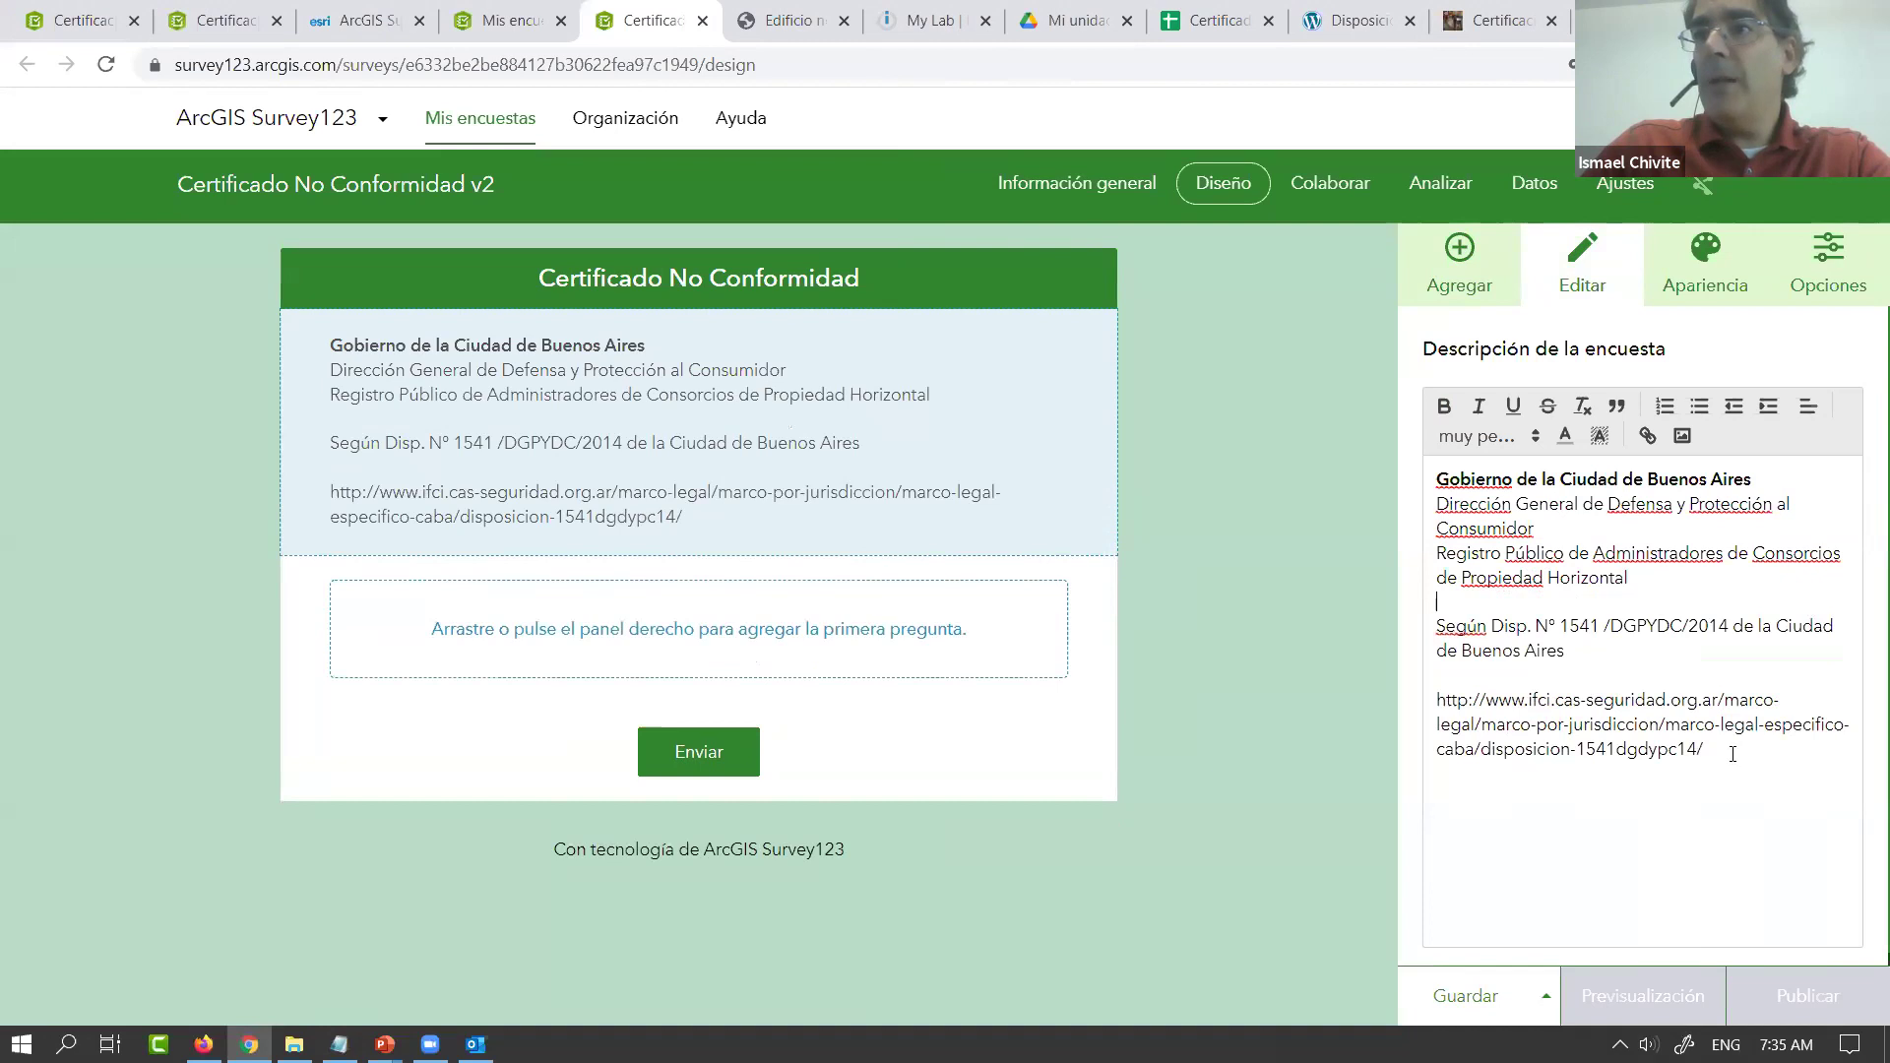
pyautogui.moveTo(1733, 755); pyautogui.dragTo(1397, 701)
pyautogui.press('Delete')
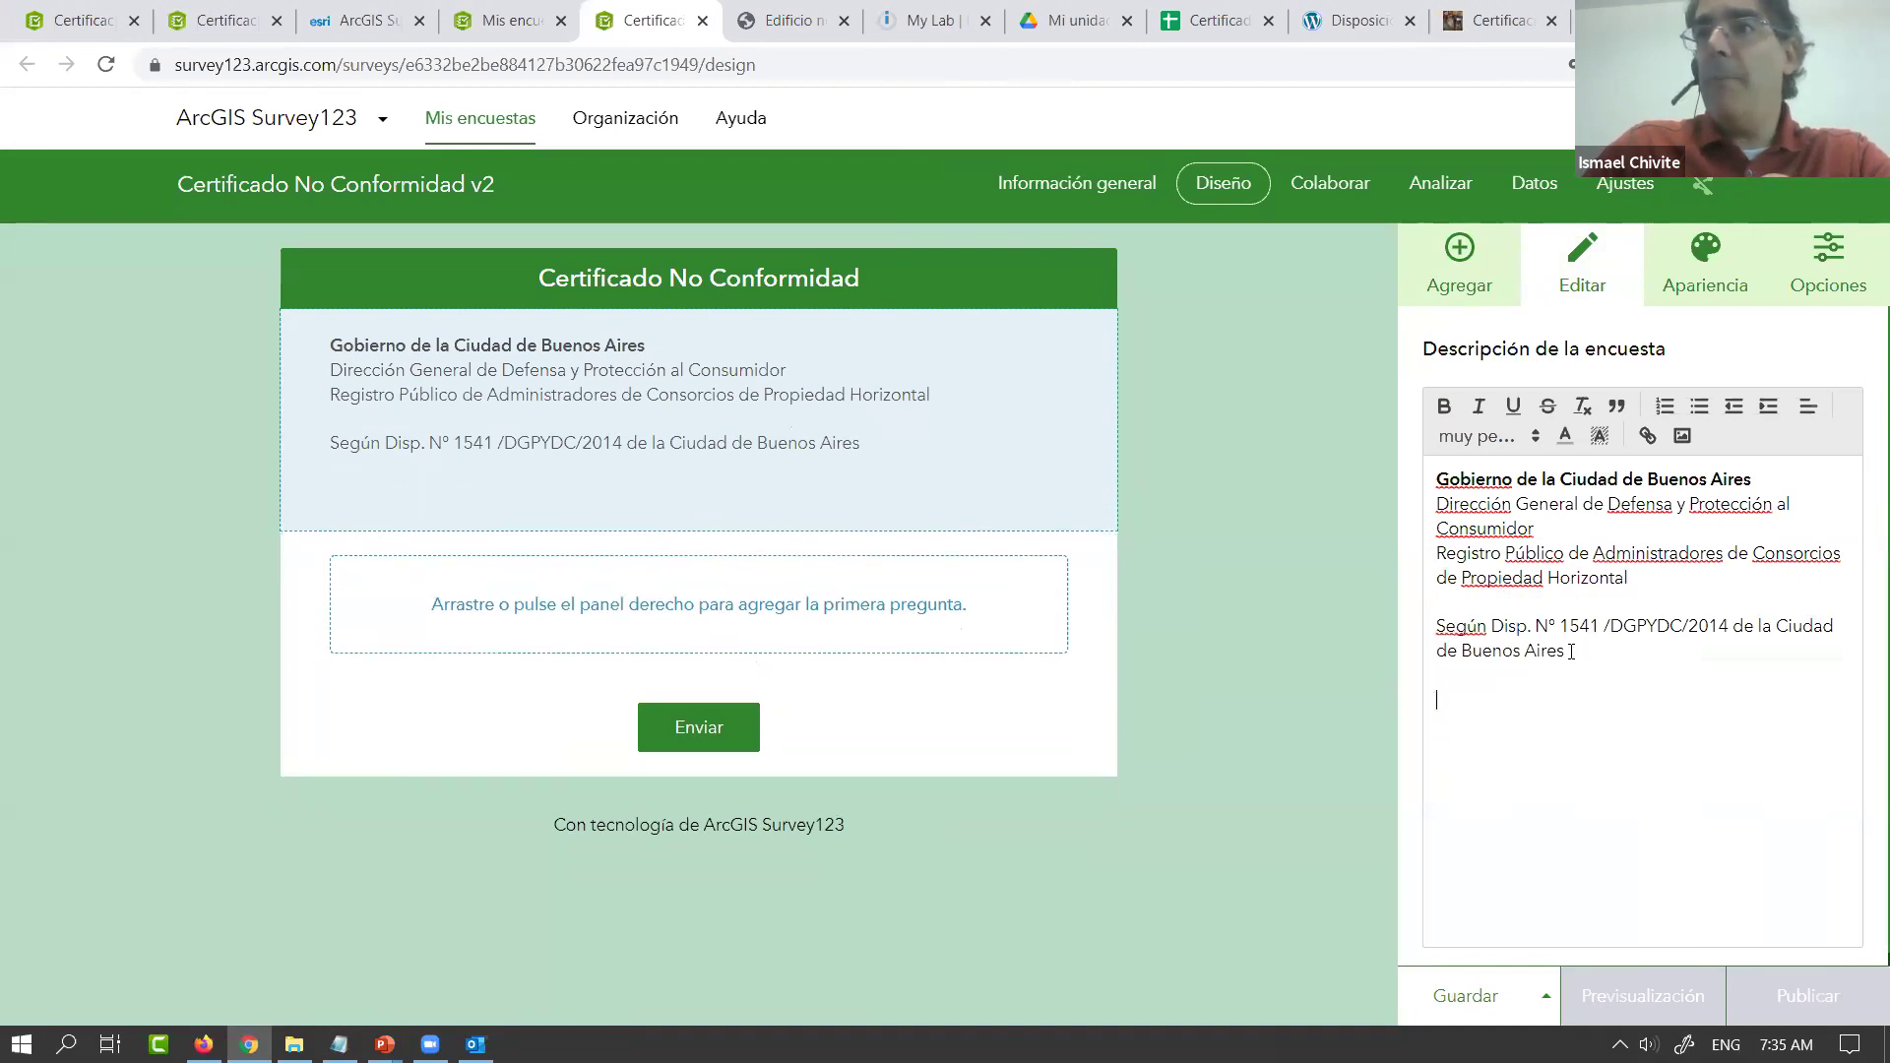
# Hyperlink 'Disp. Nº 1541' to the regulation URL, then view the certificate PDF
pyautogui.moveTo(1654, 630); pyautogui.dragTo(1495, 621)
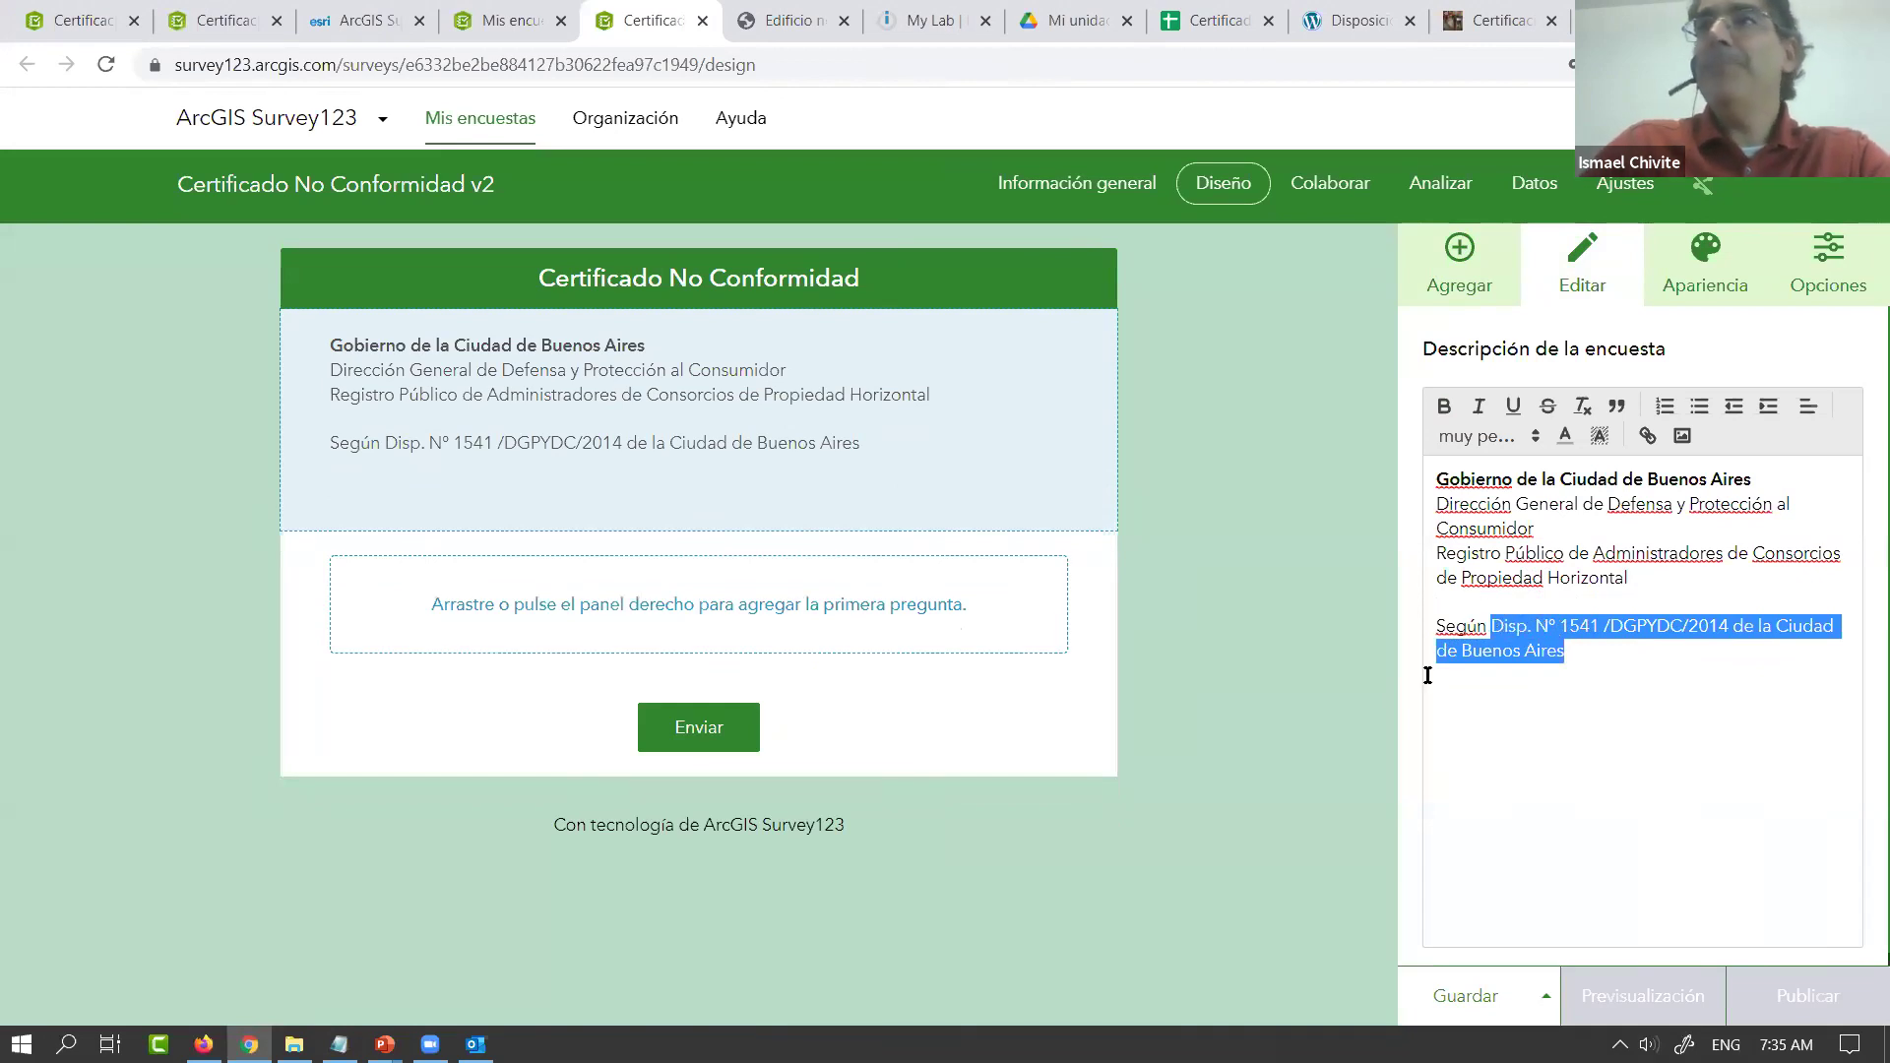
pyautogui.click(1648, 435)
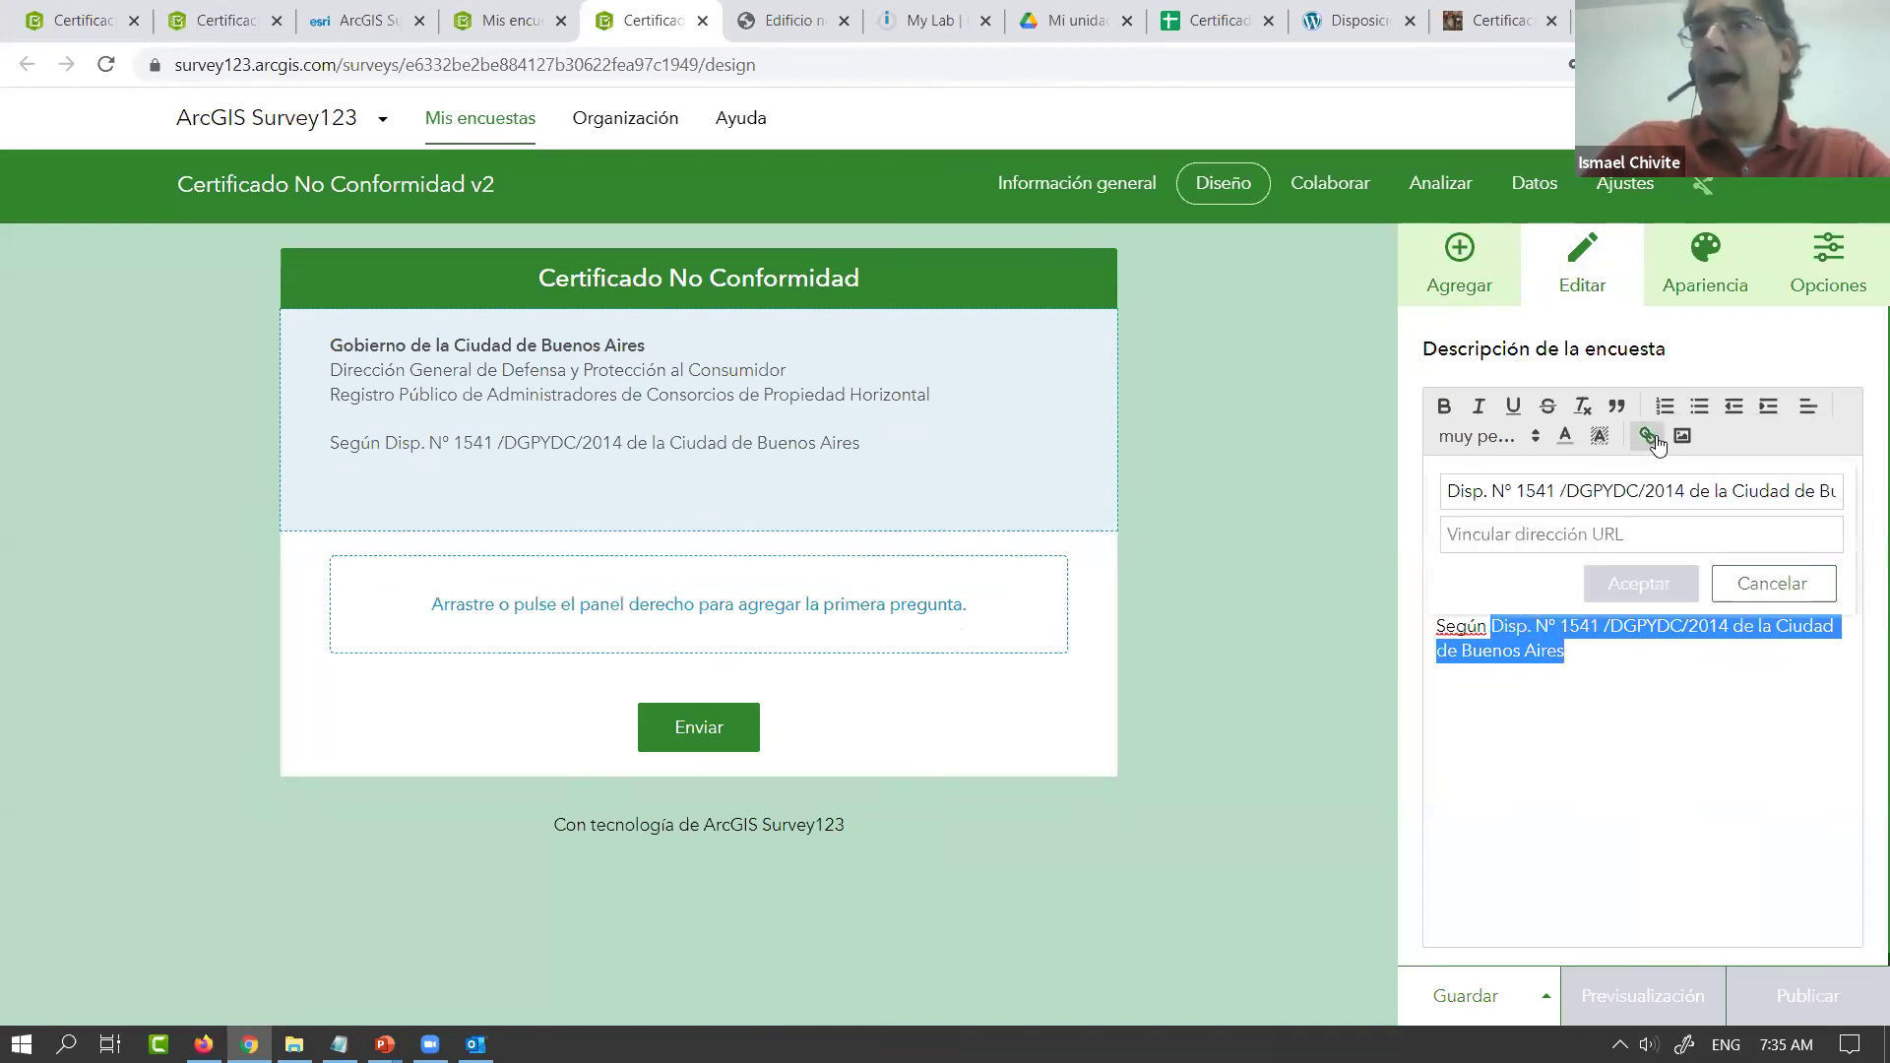
pyautogui.click(1612, 537)
pyautogui.hotkey('ctrl', 'v')
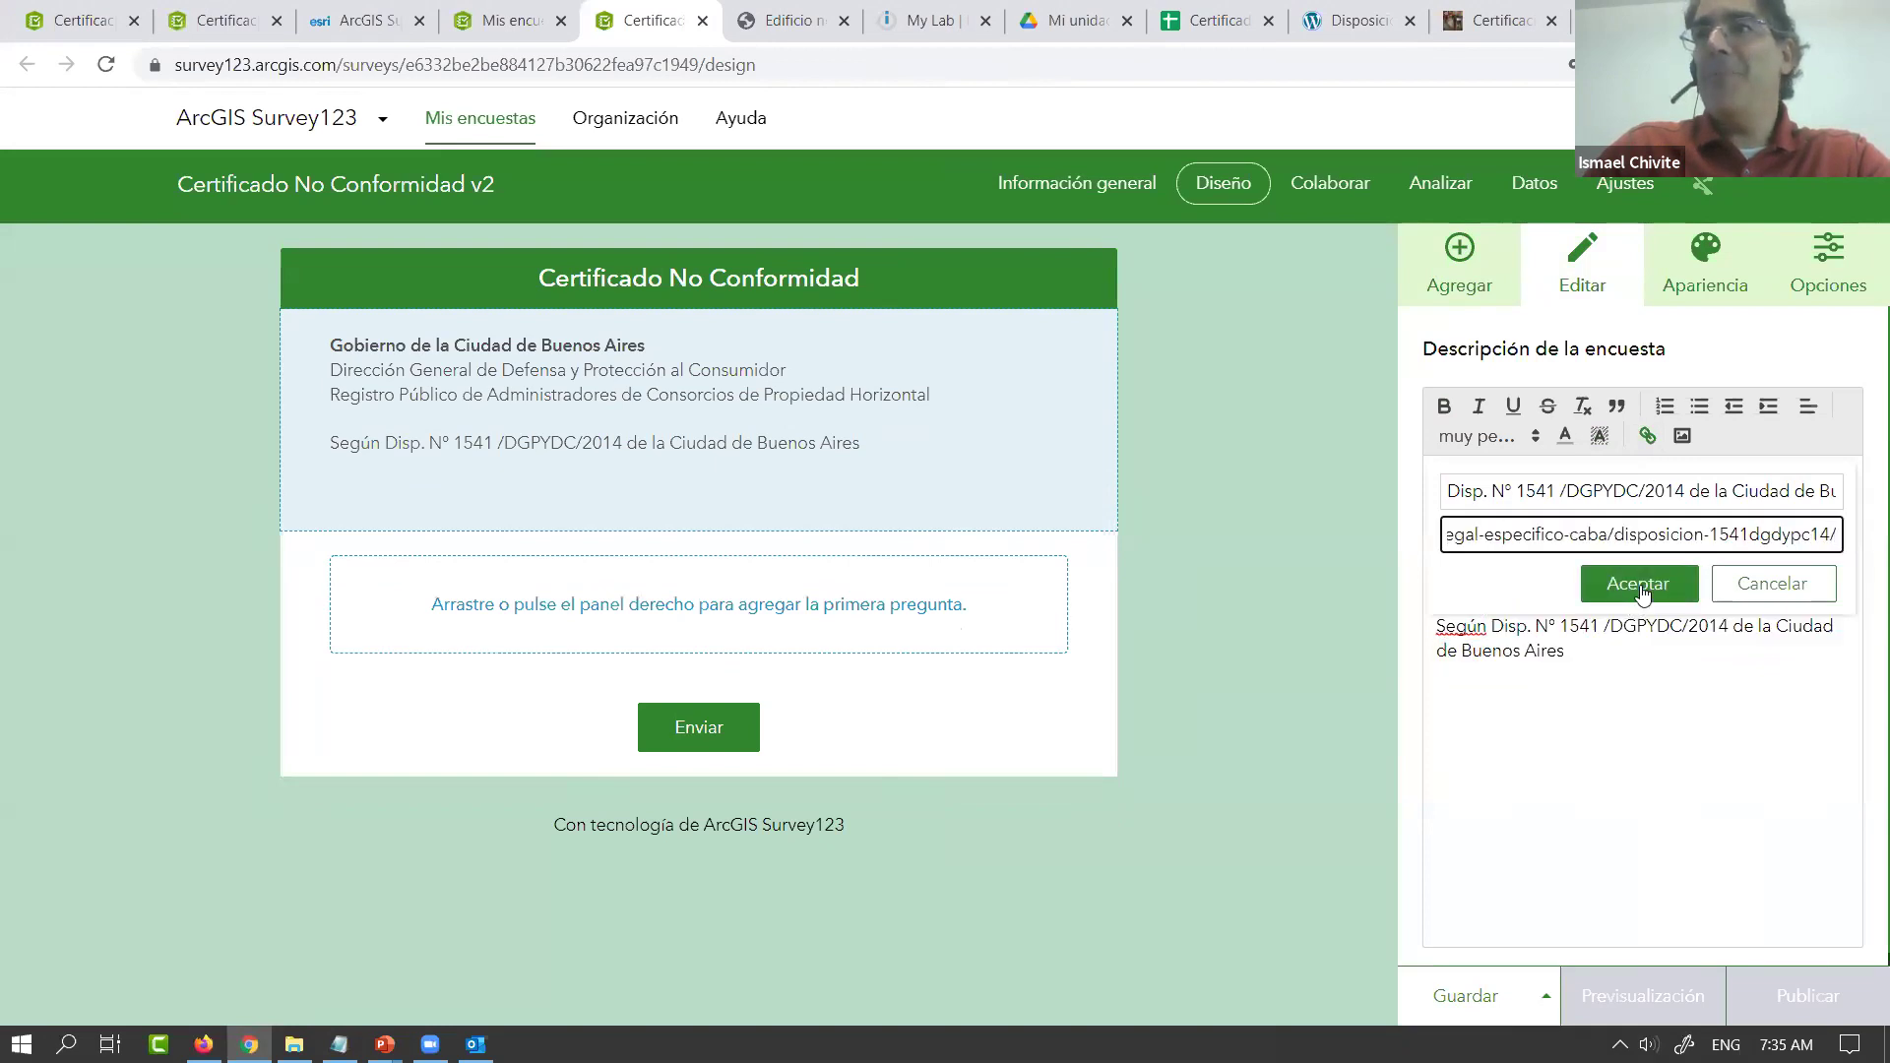
pyautogui.click(1640, 588)
pyautogui.click(1609, 687)
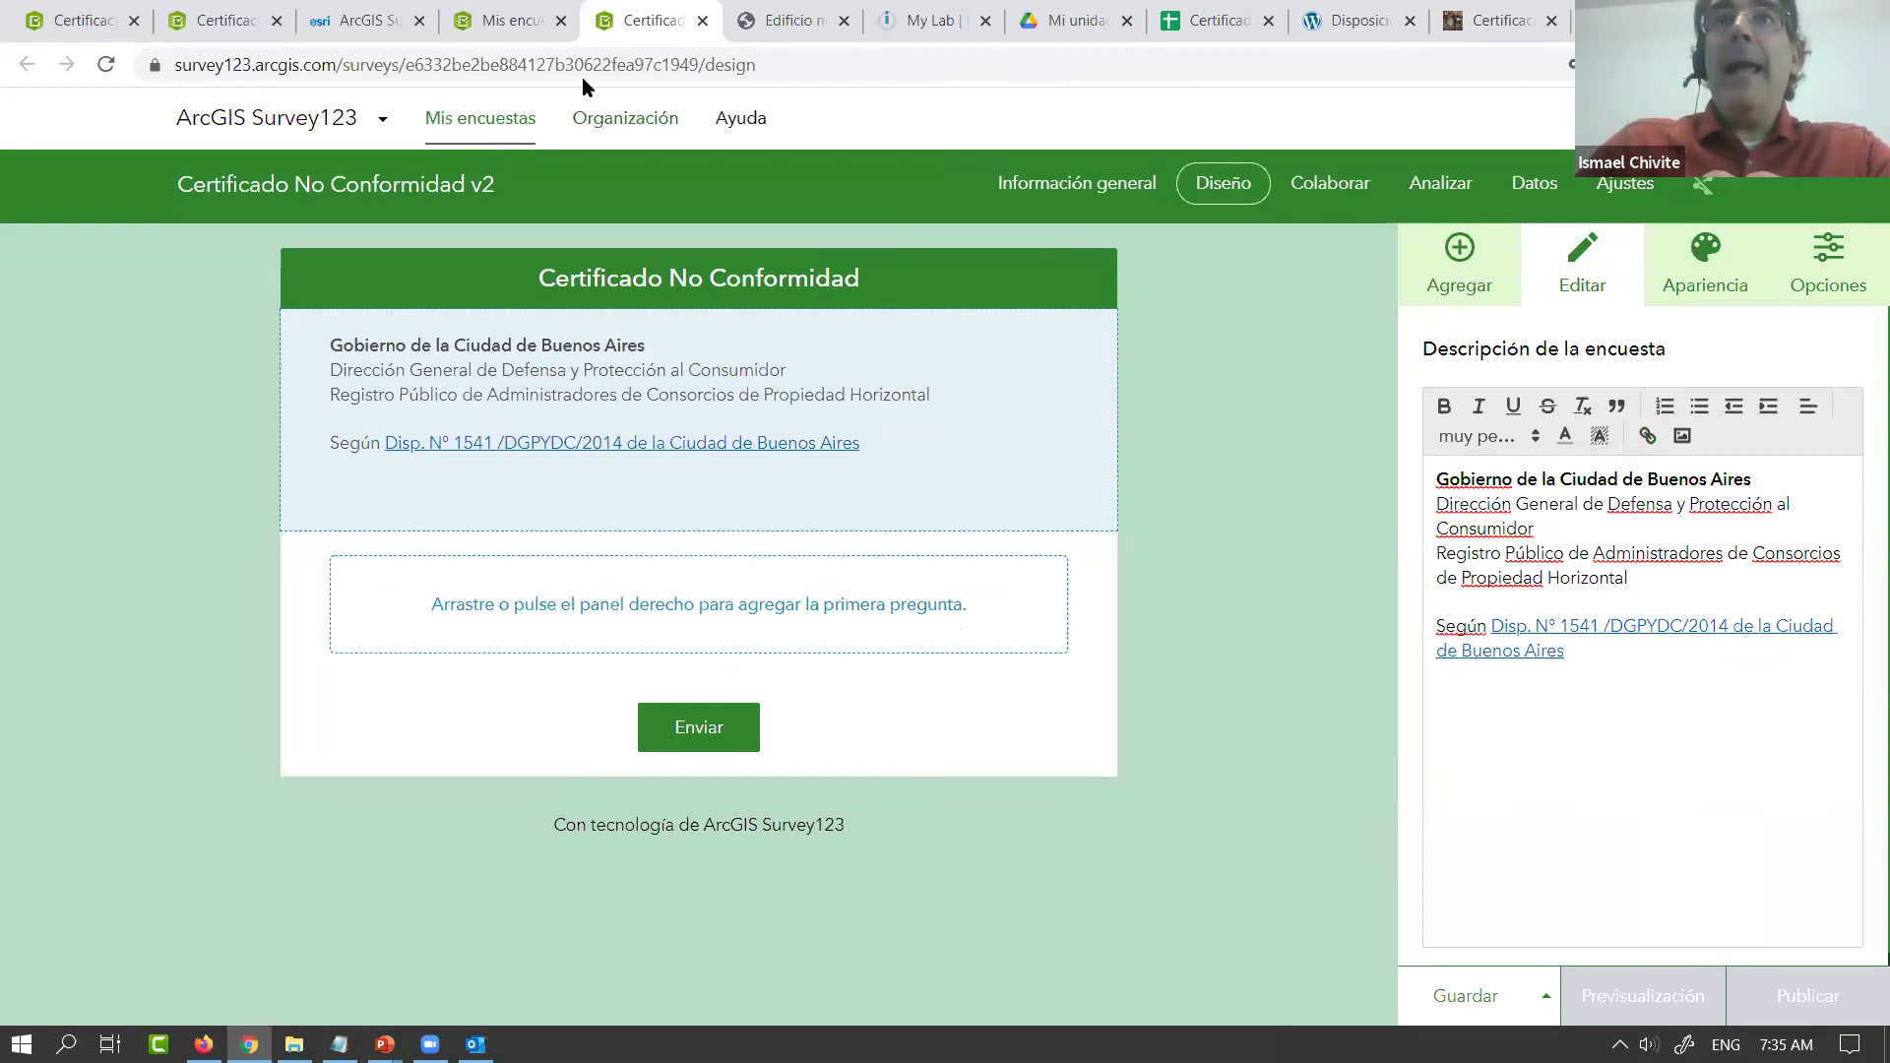
pyautogui.click(788, 20)
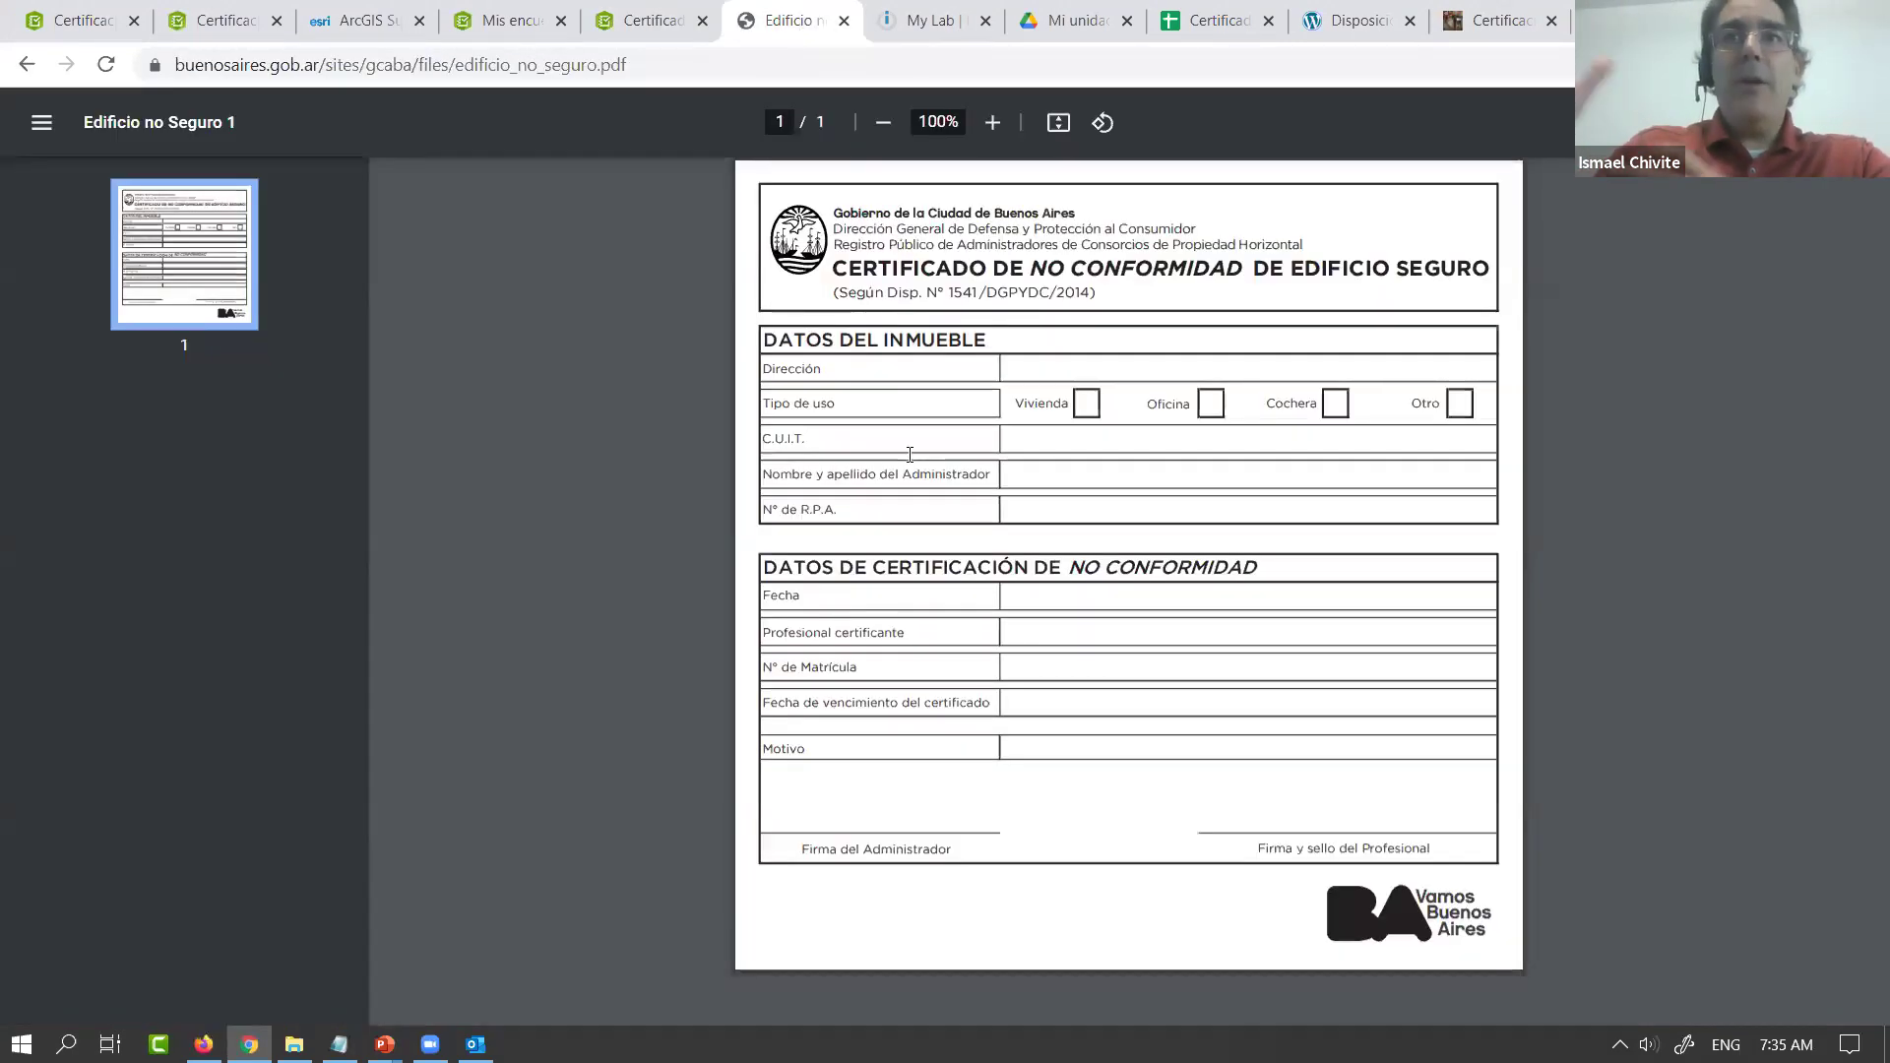
# Close the extra surveys tab and add a group labelled 'Datos del inmueble'
pyautogui.click(516, 26)
pyautogui.click(645, 23)
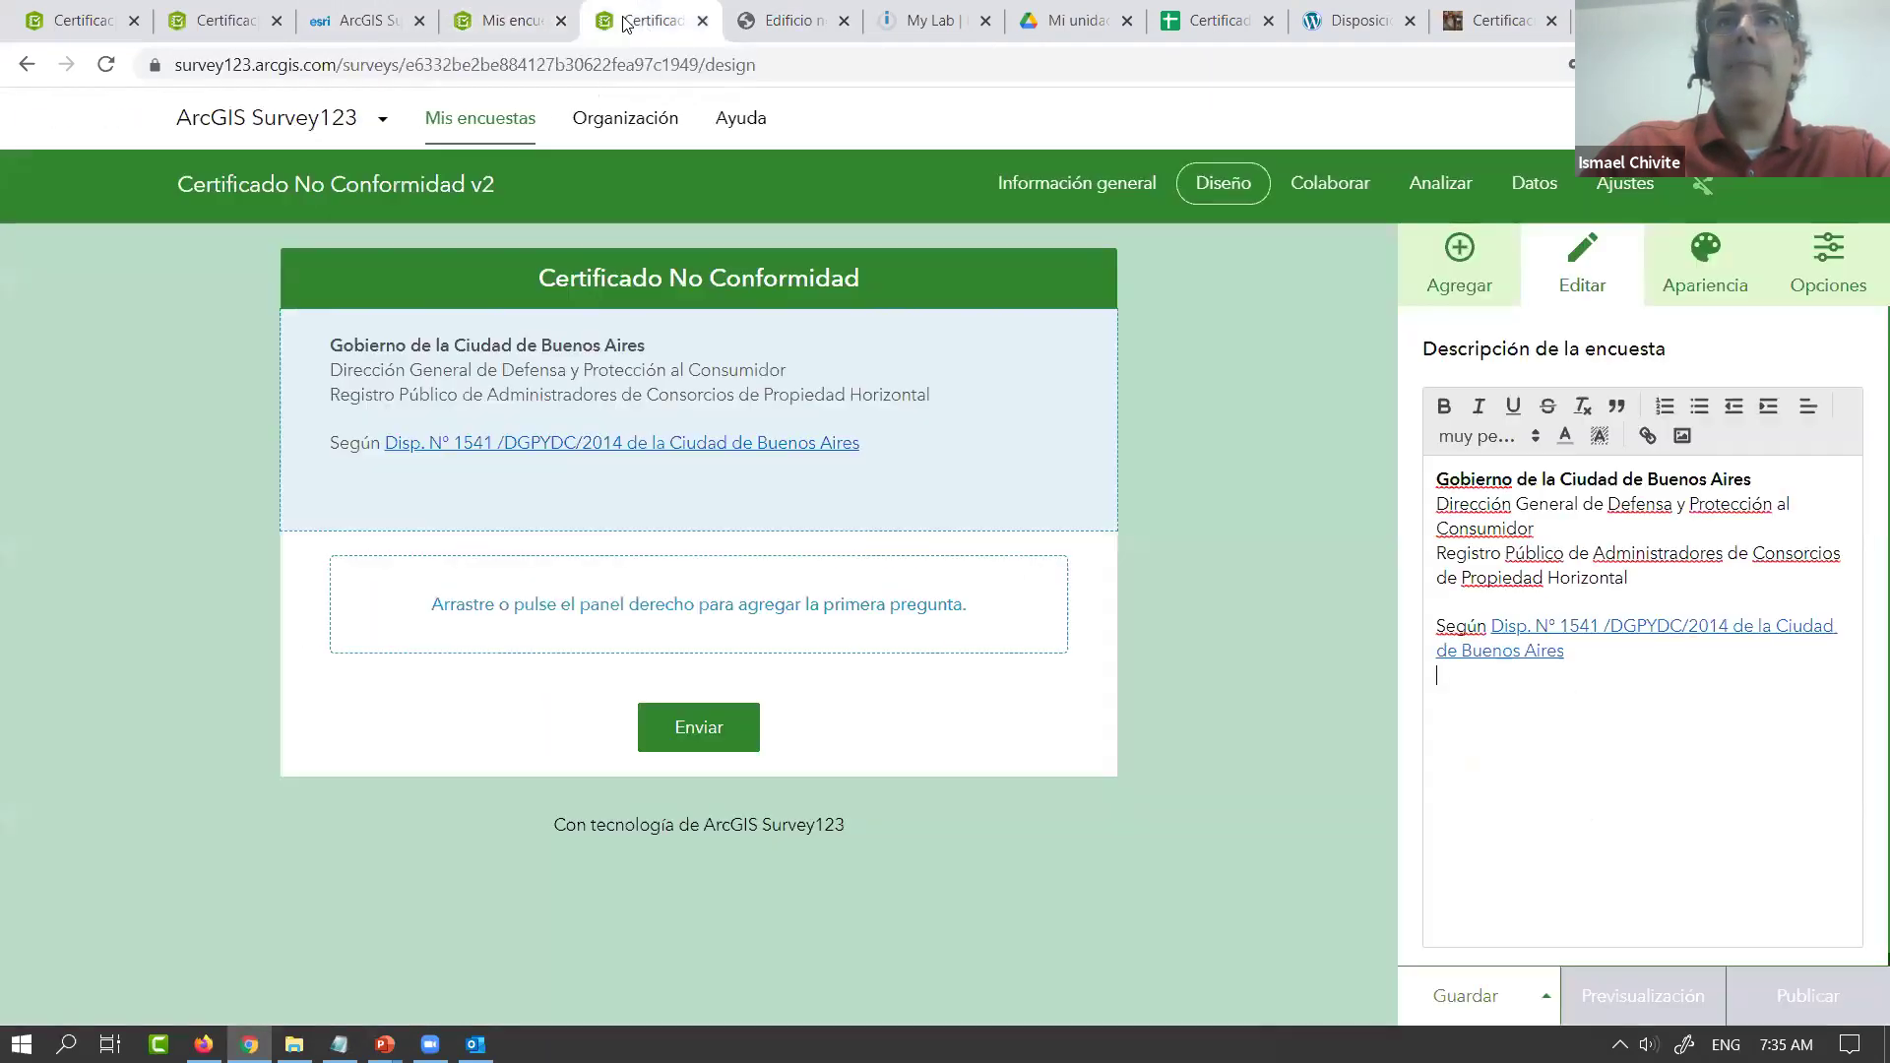
pyautogui.click(561, 21)
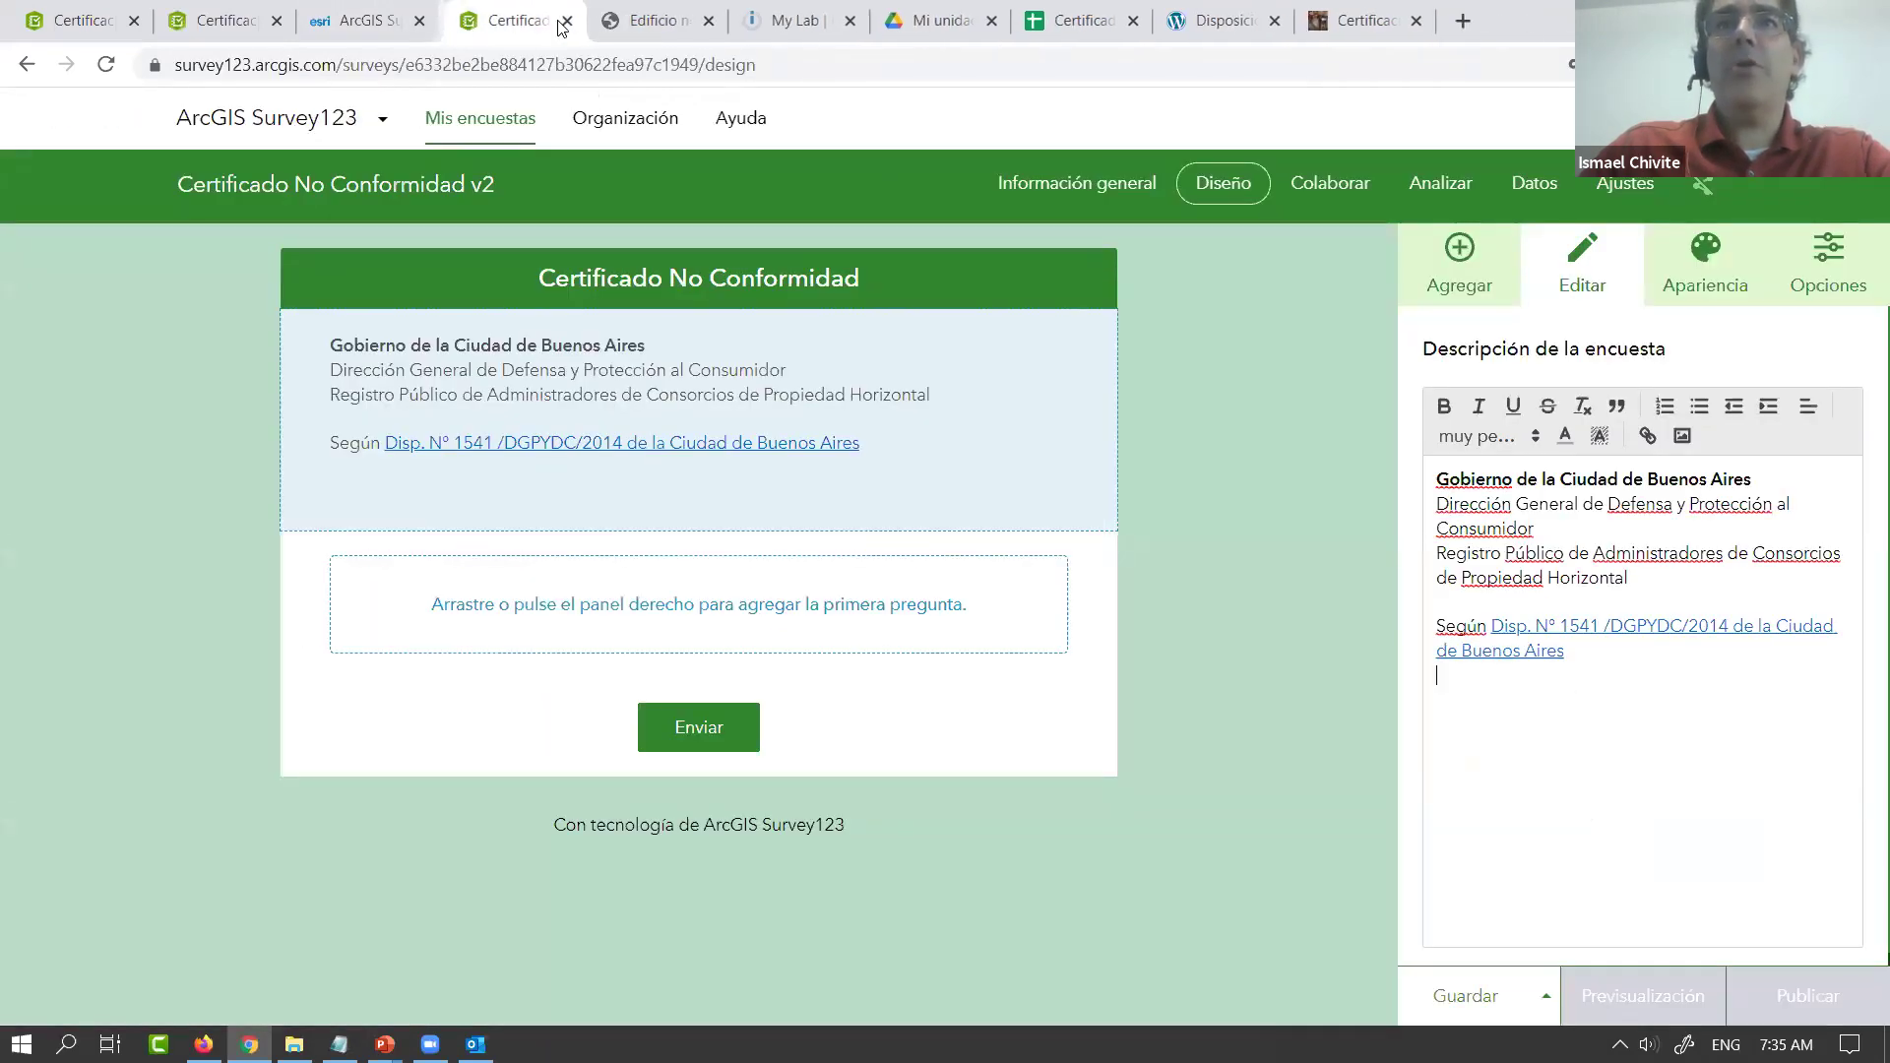
pyautogui.click(1460, 264)
pyautogui.scroll(-2, 1602, 791)
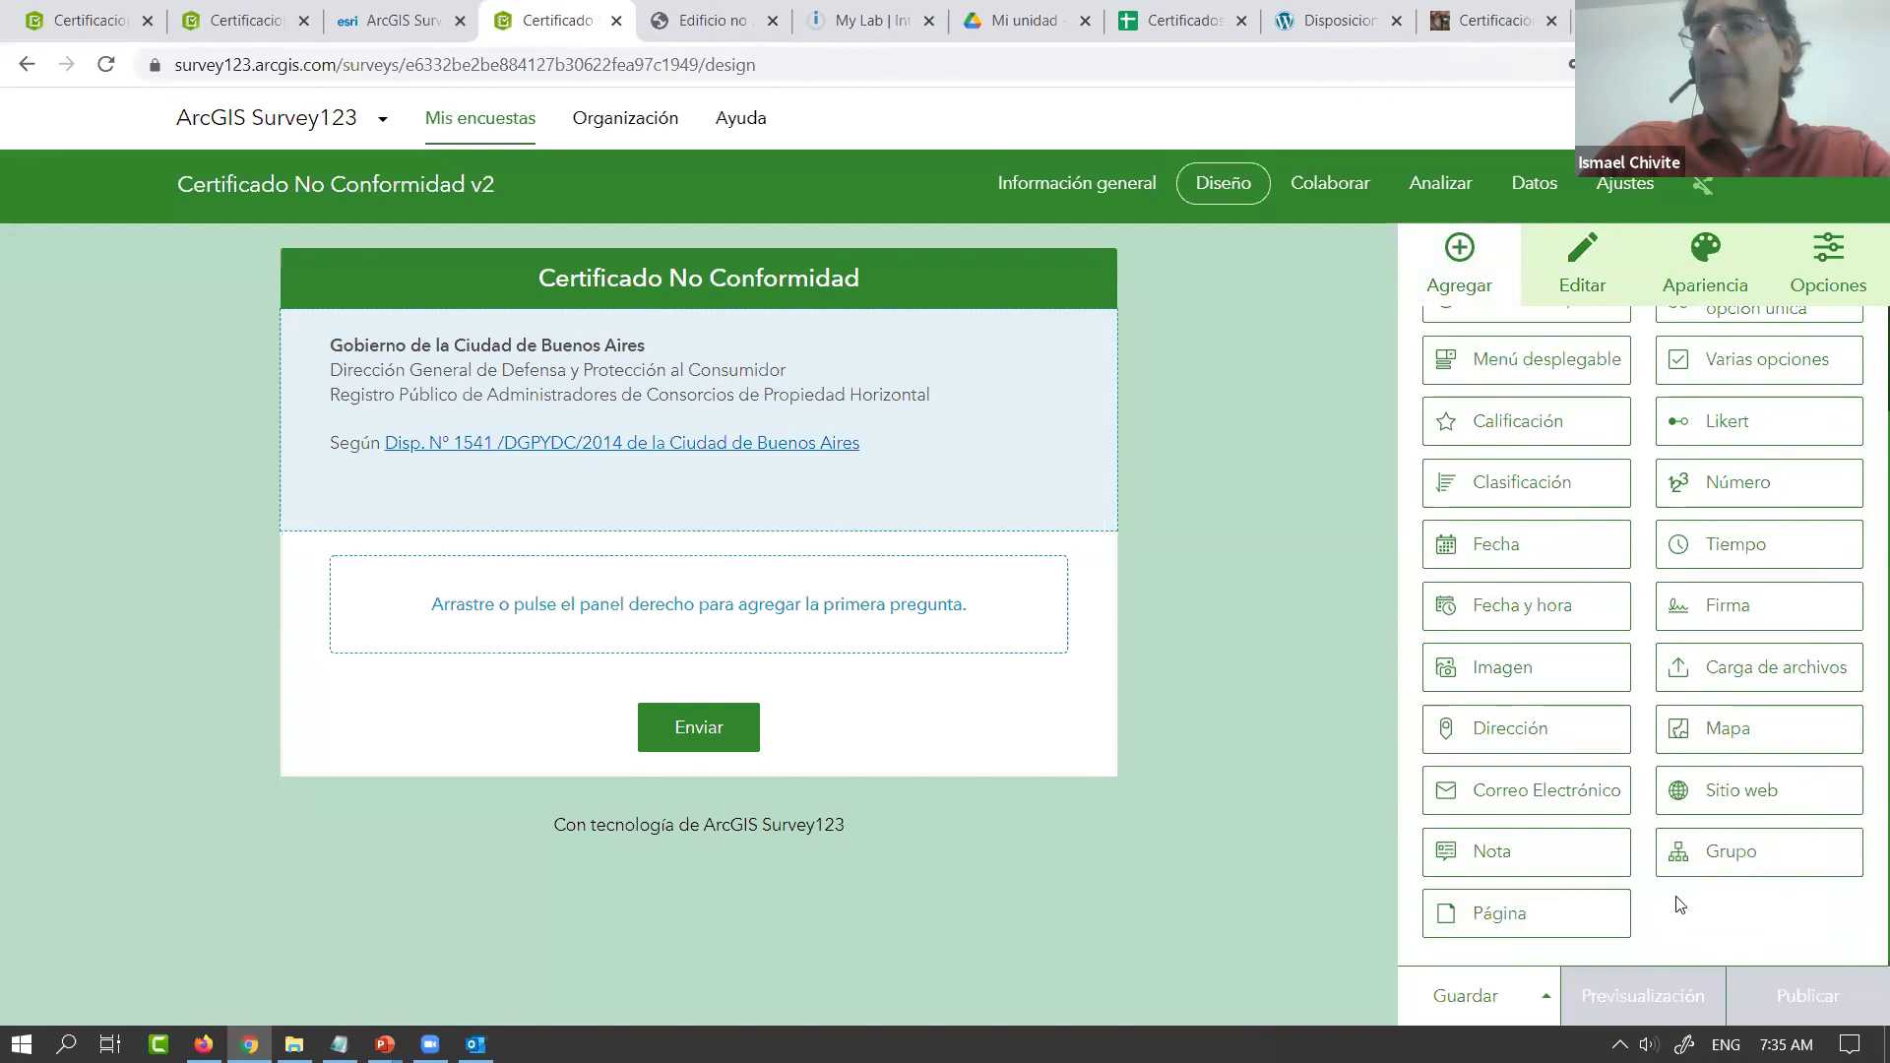
pyautogui.click(1736, 862)
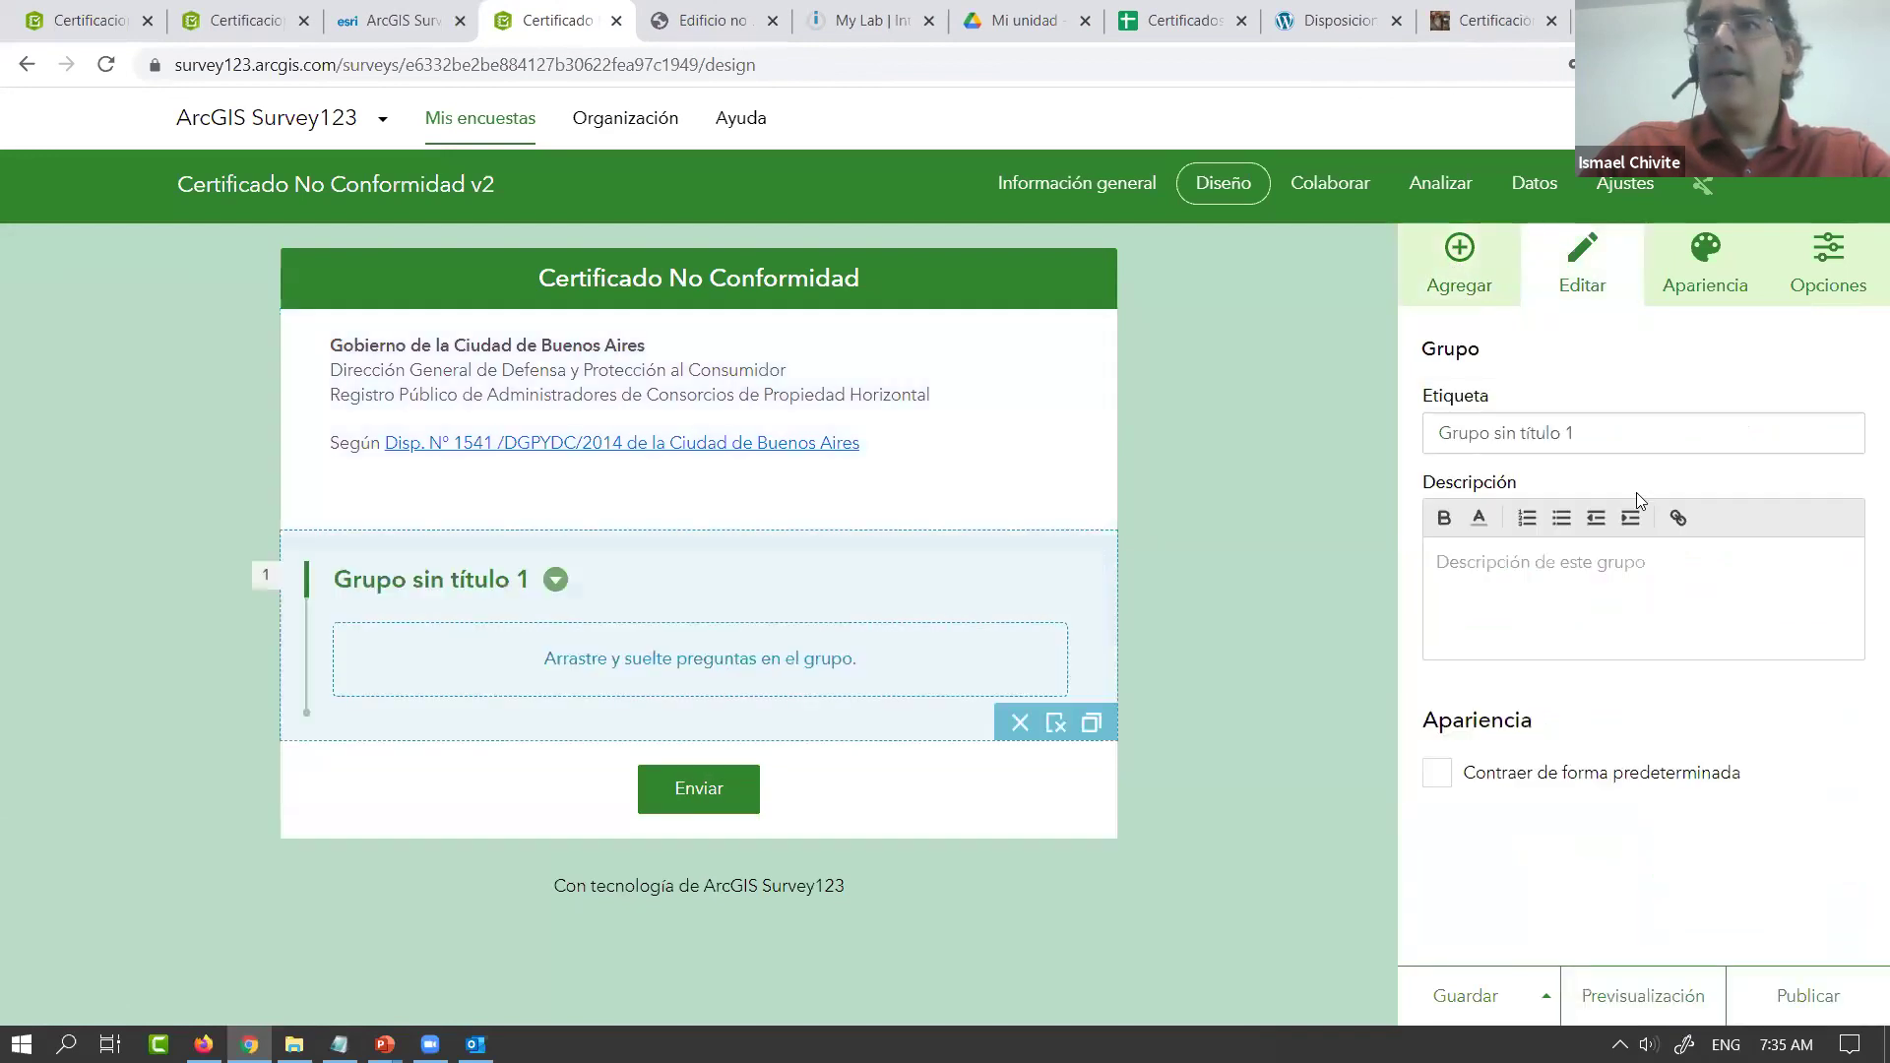
pyautogui.tripleClick(1705, 437)
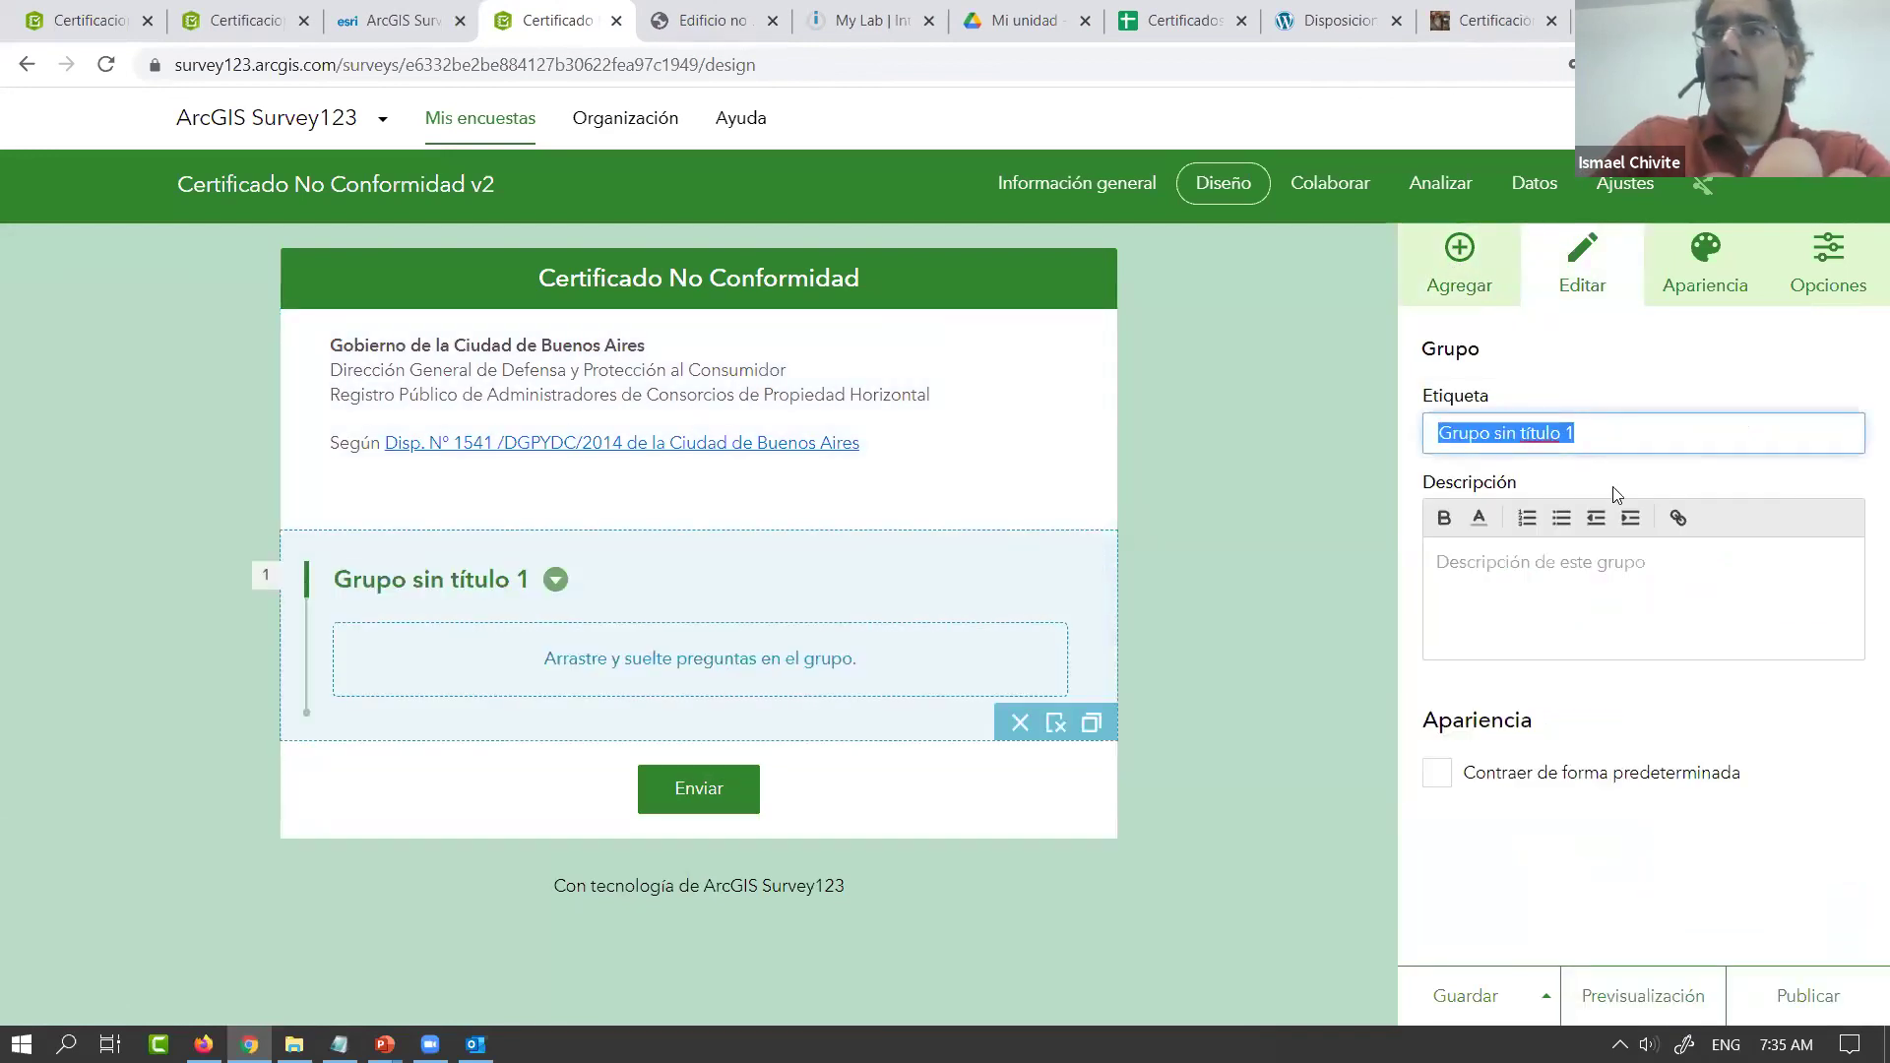
pyautogui.write('Datos del inmueble')
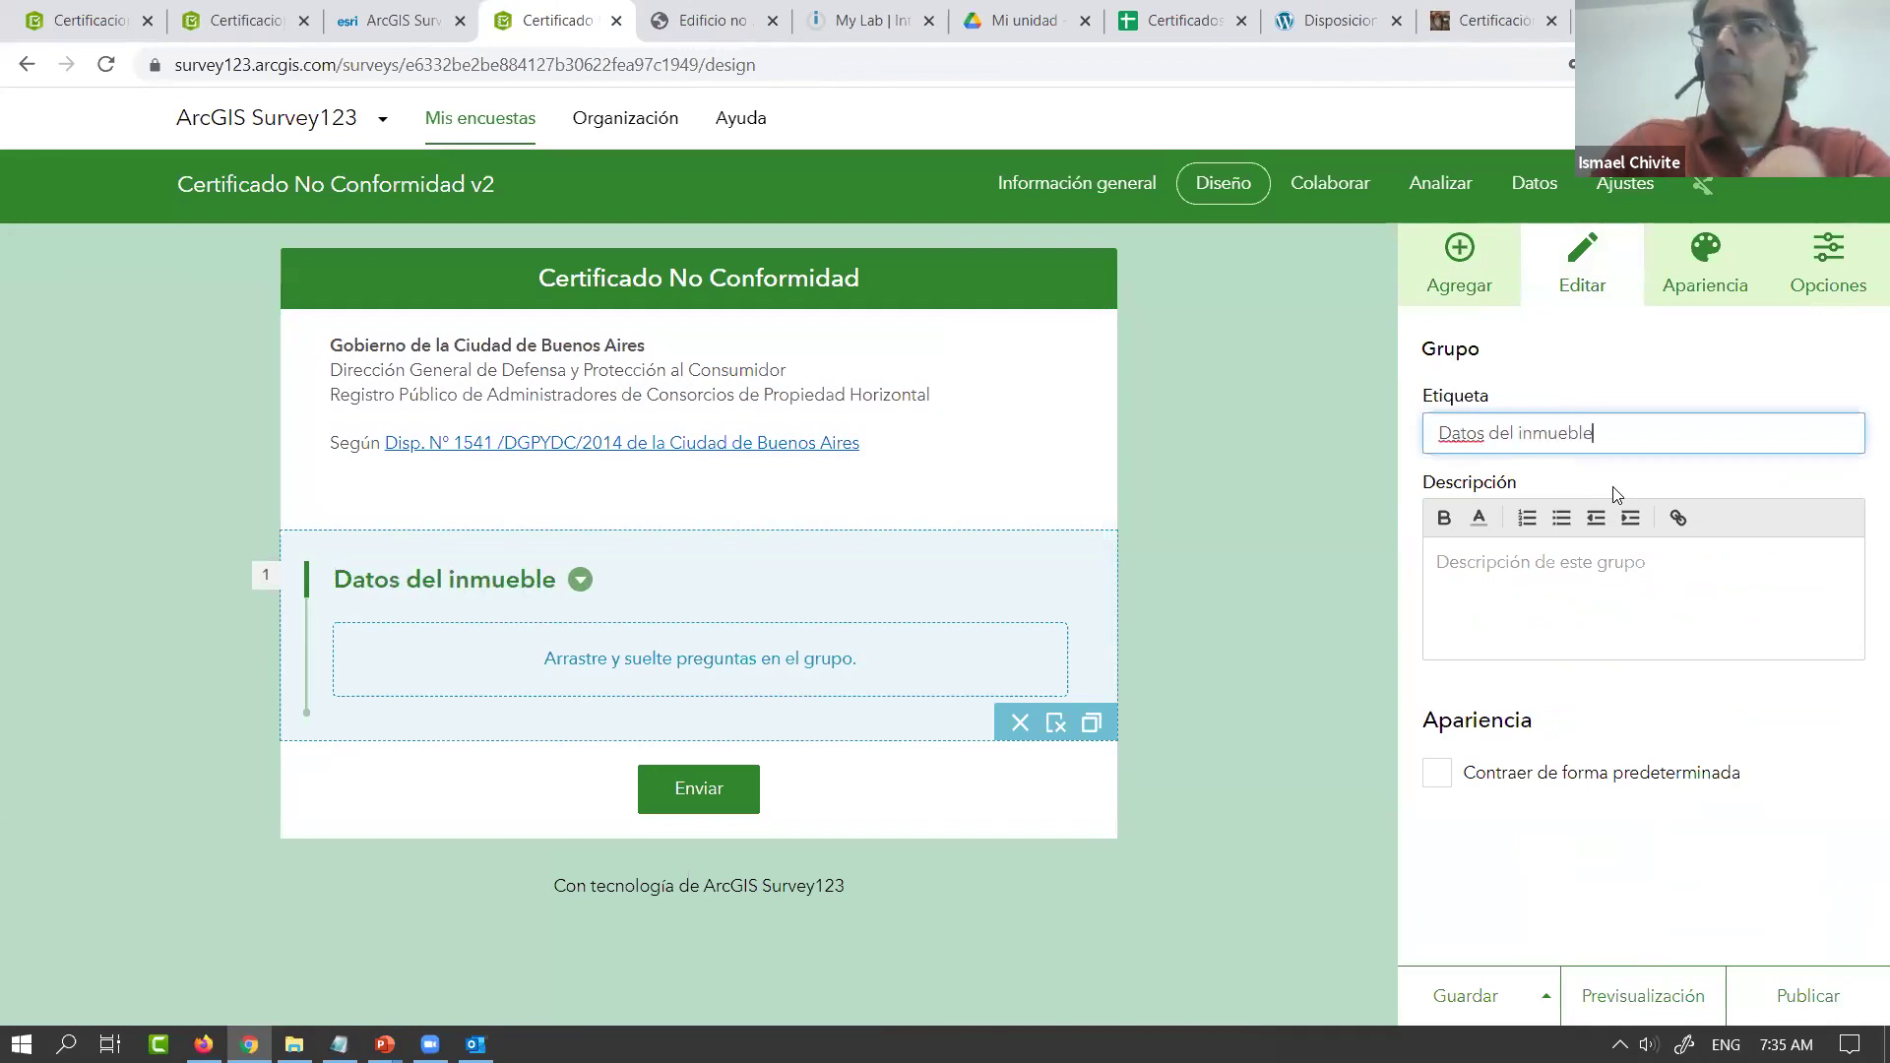
# Add a second group labelled 'Datos de la certificacion', fixing the 'dee' typo
pyautogui.click(1459, 264)
pyautogui.click(1751, 876)
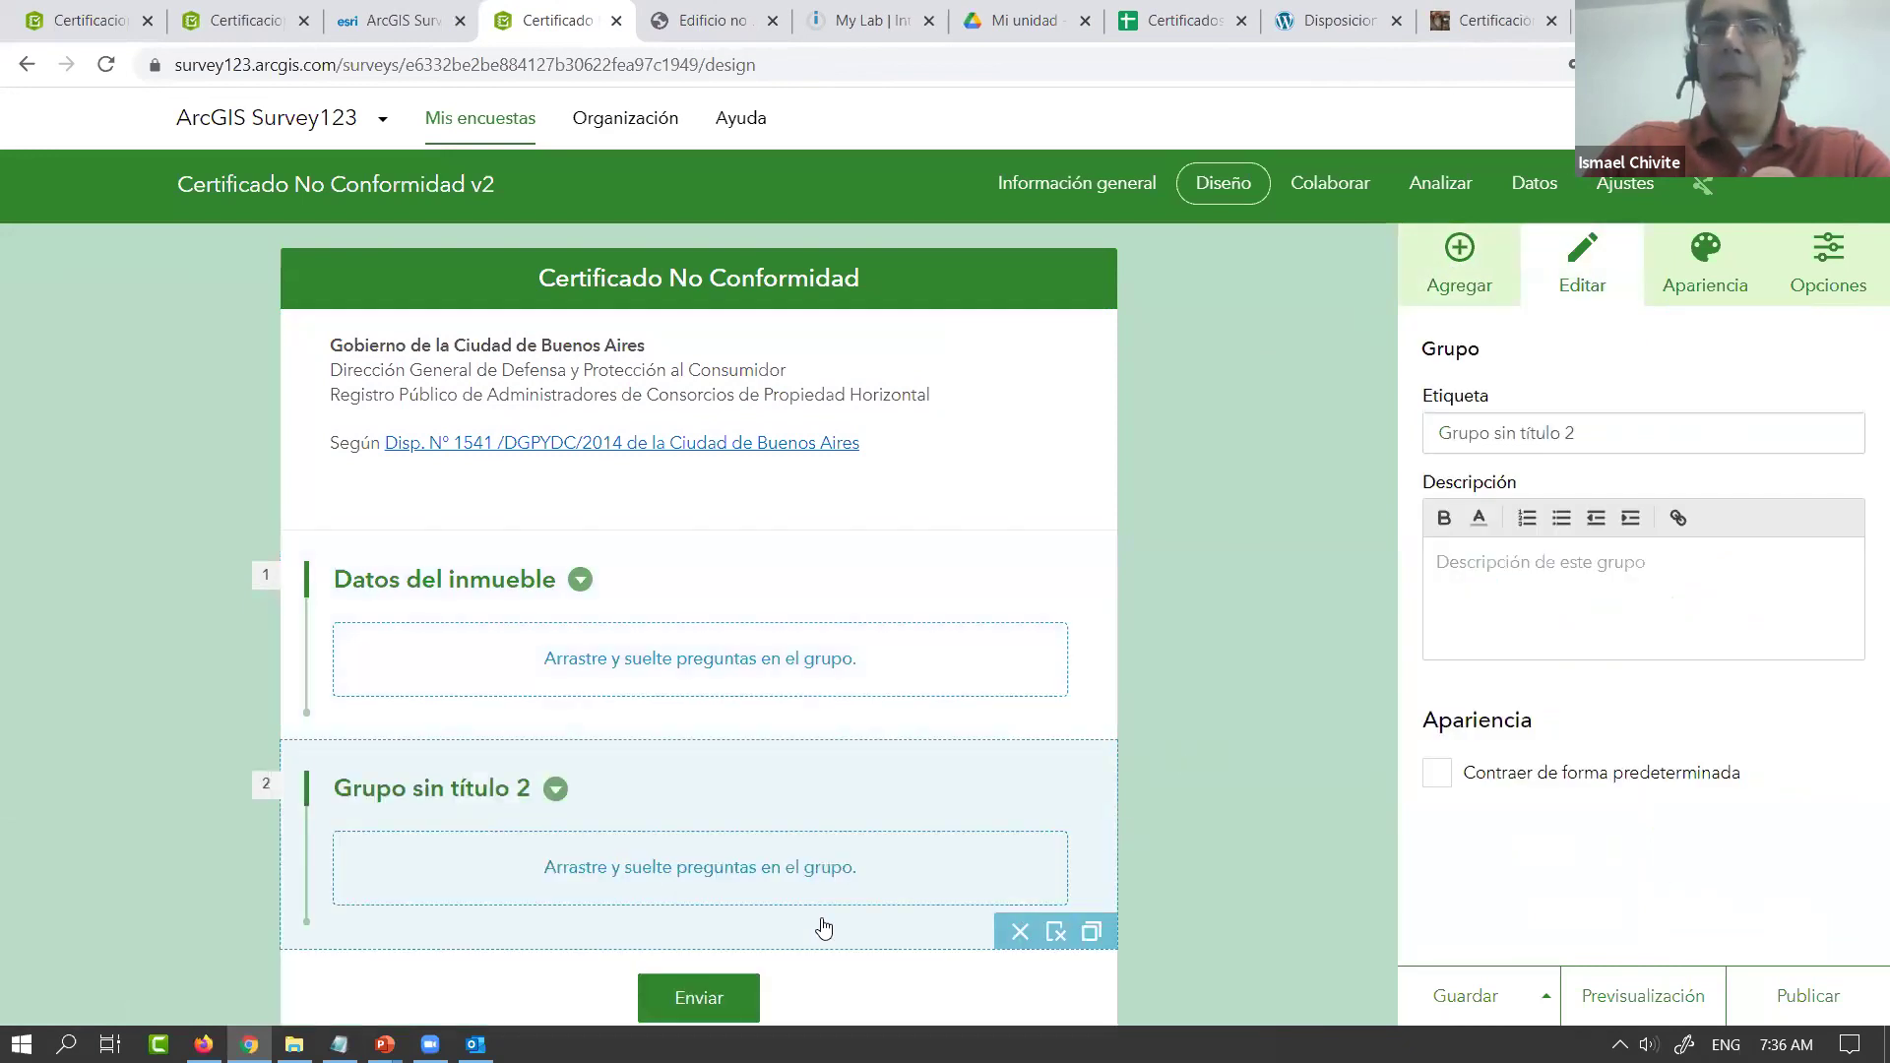
pyautogui.tripleClick(1532, 435)
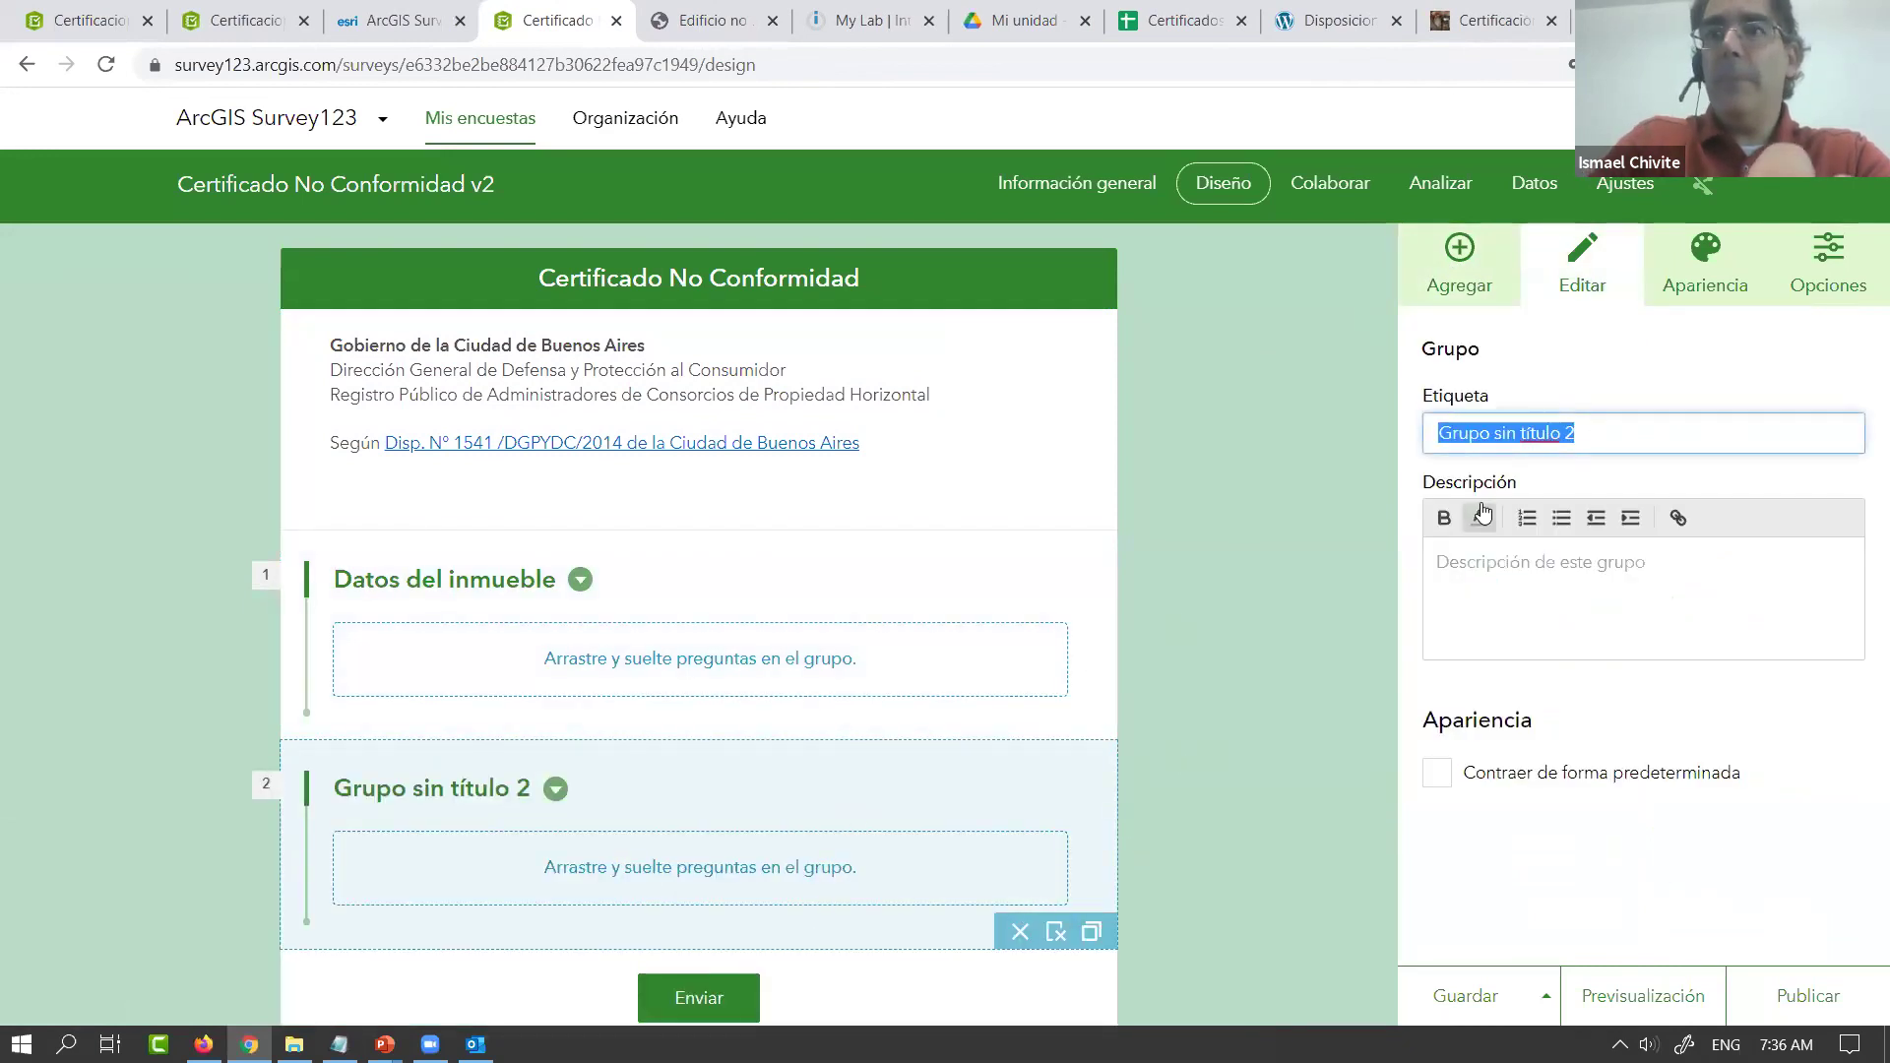
pyautogui.write('Datos dee la certificacion')
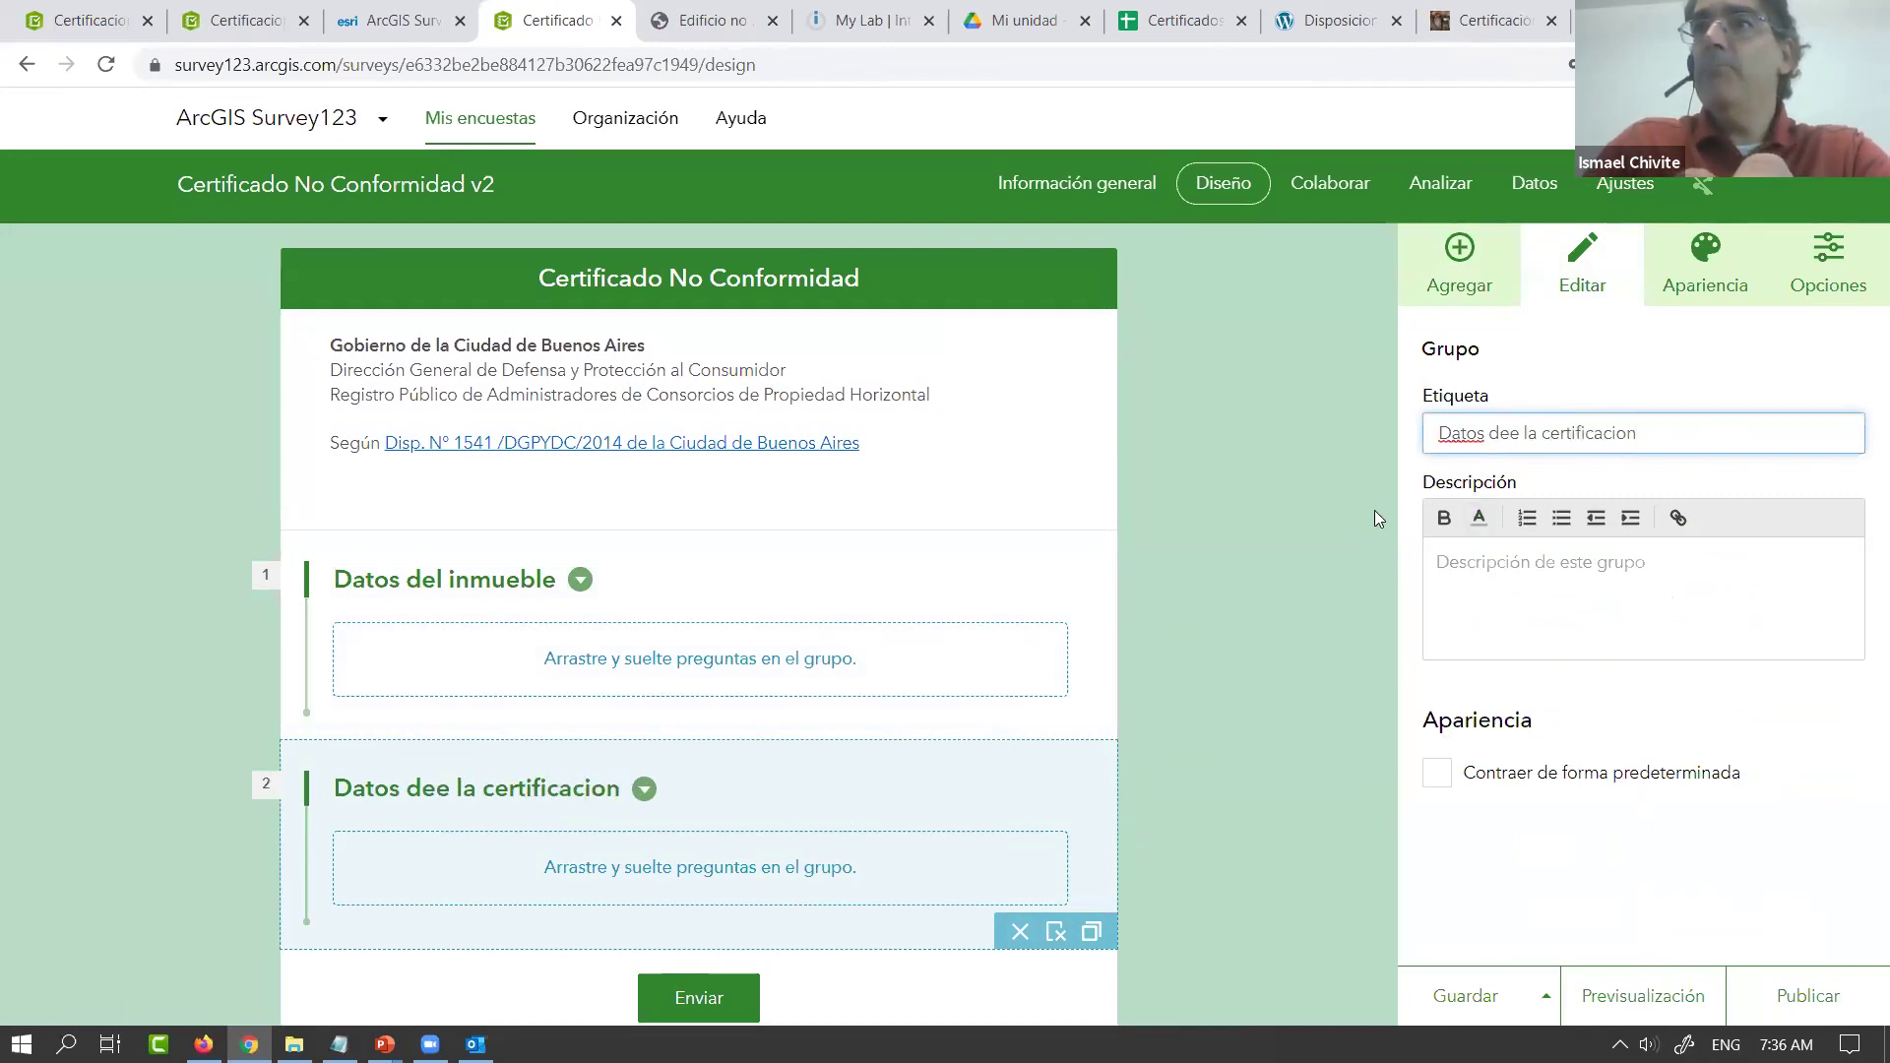
pyautogui.click(1523, 434)
pyautogui.press('BackSpace')
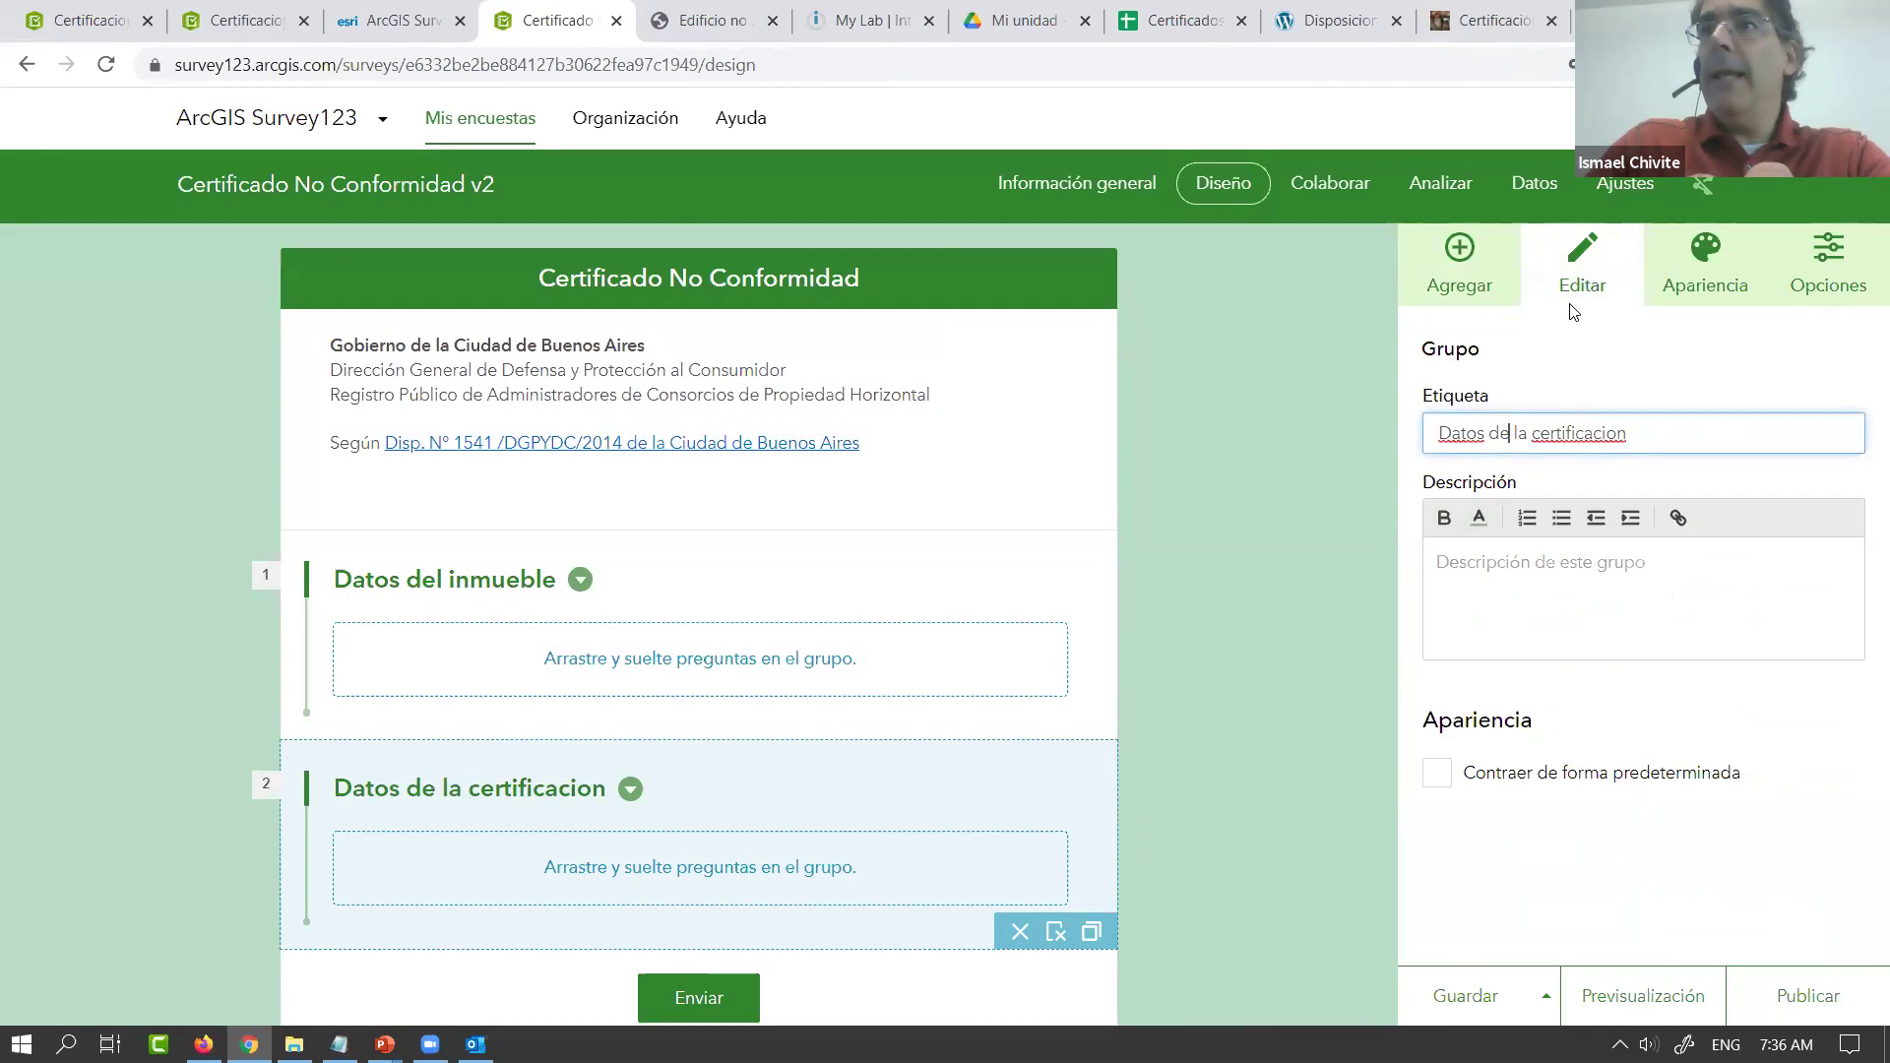
# Add a third group labelled 'Contacto y firmas'
pyautogui.click(1460, 264)
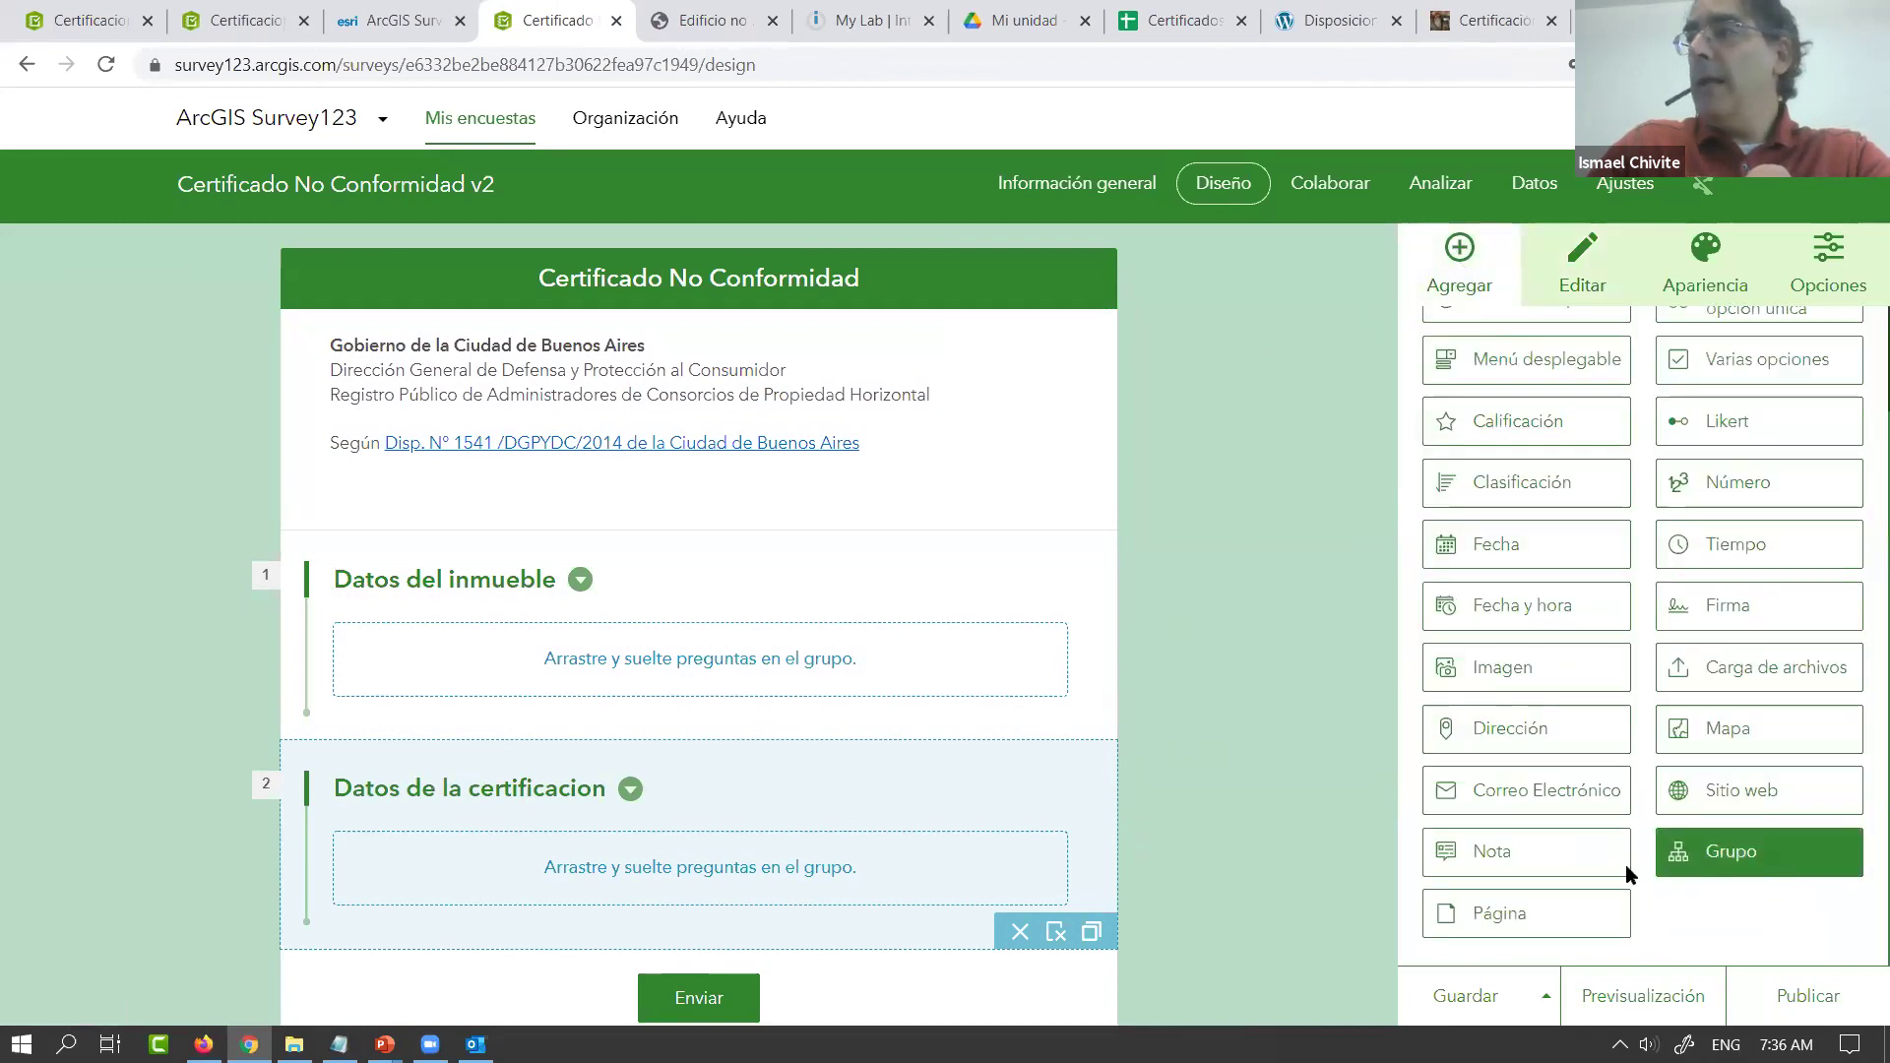
pyautogui.click(1664, 854)
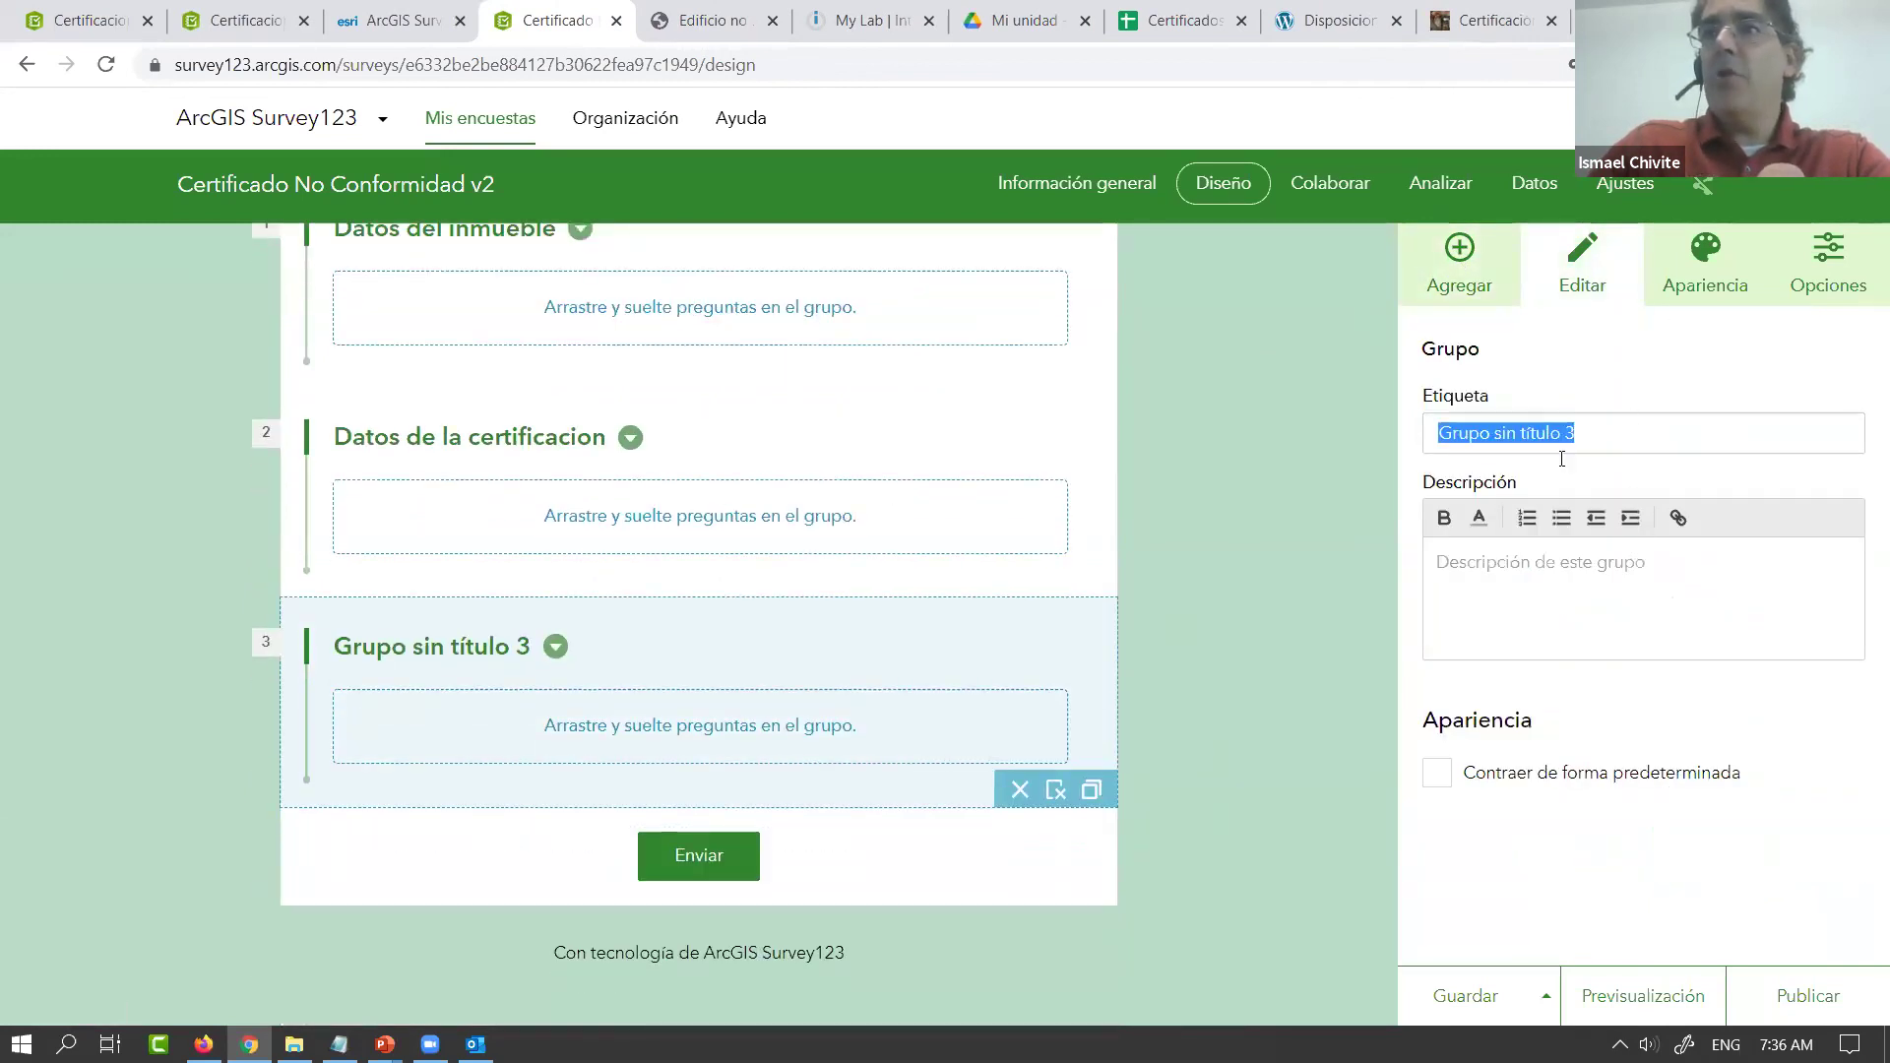
pyautogui.write('Contacto y firma')
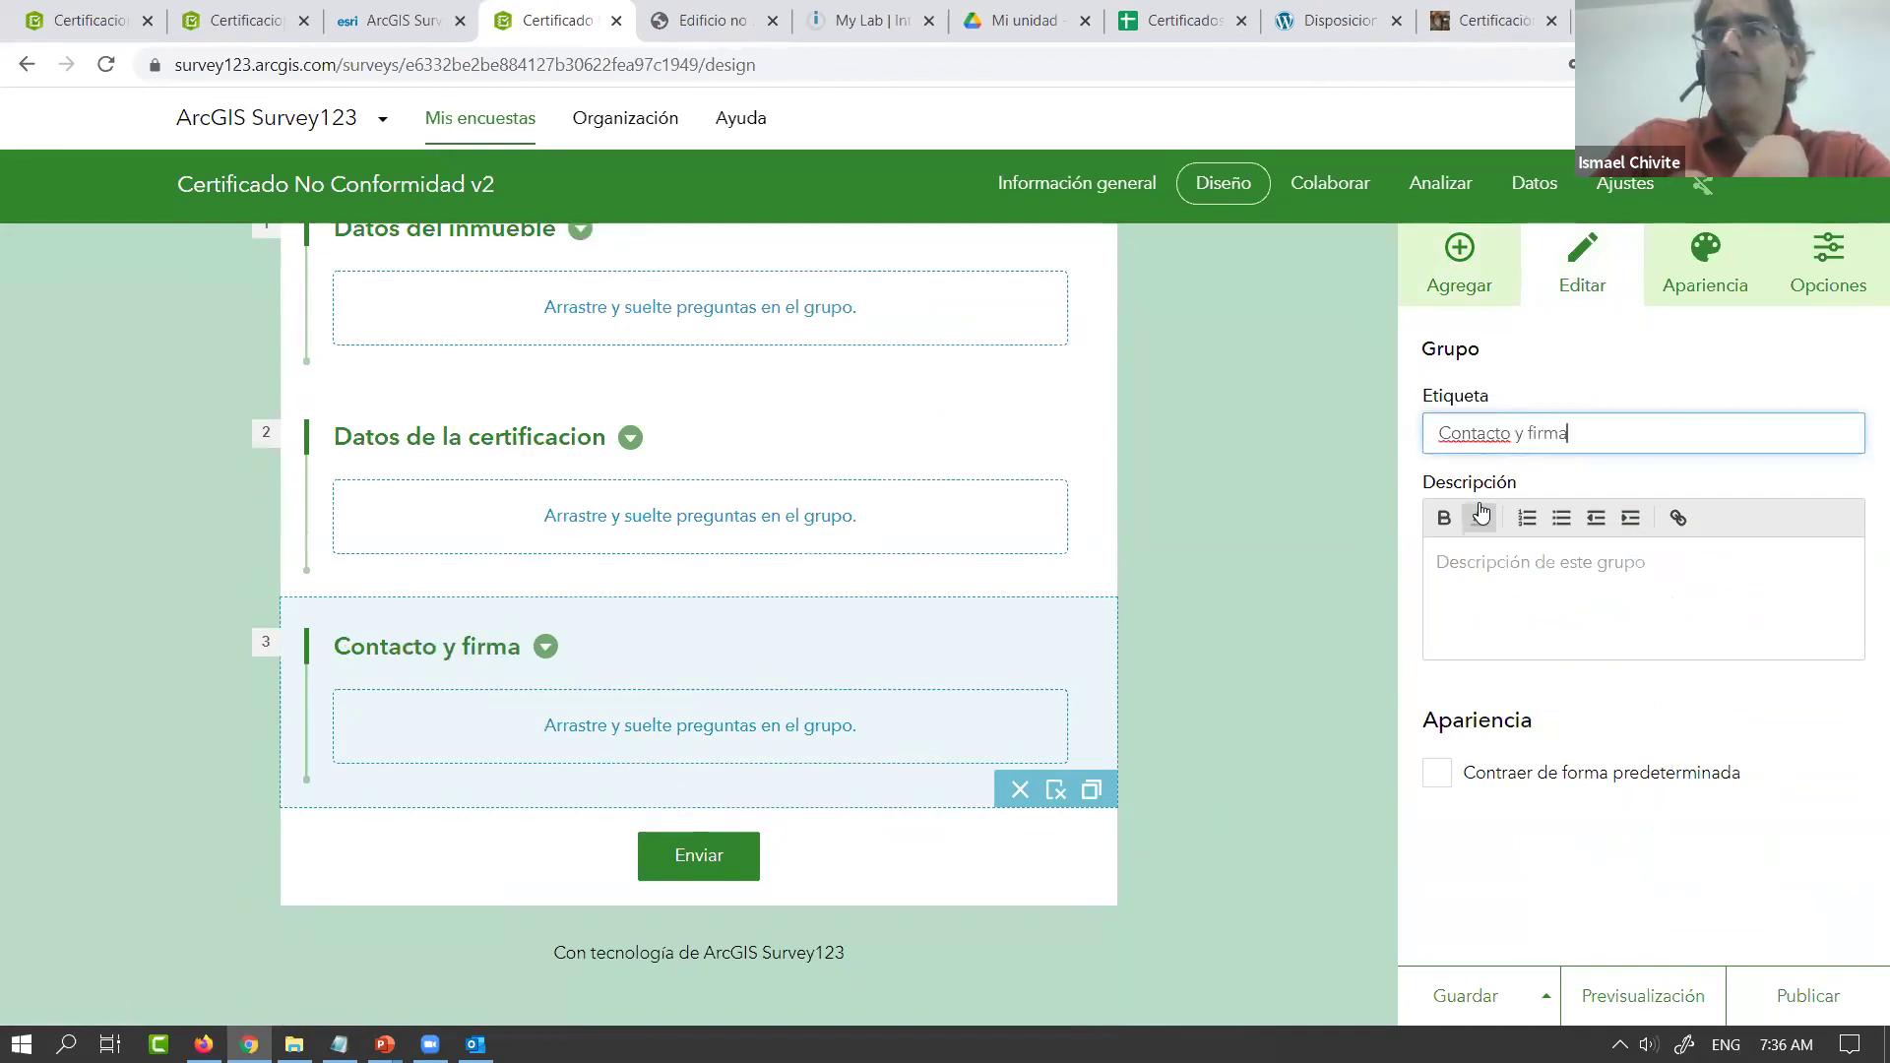
pyautogui.write('s')
pyautogui.click(1465, 276)
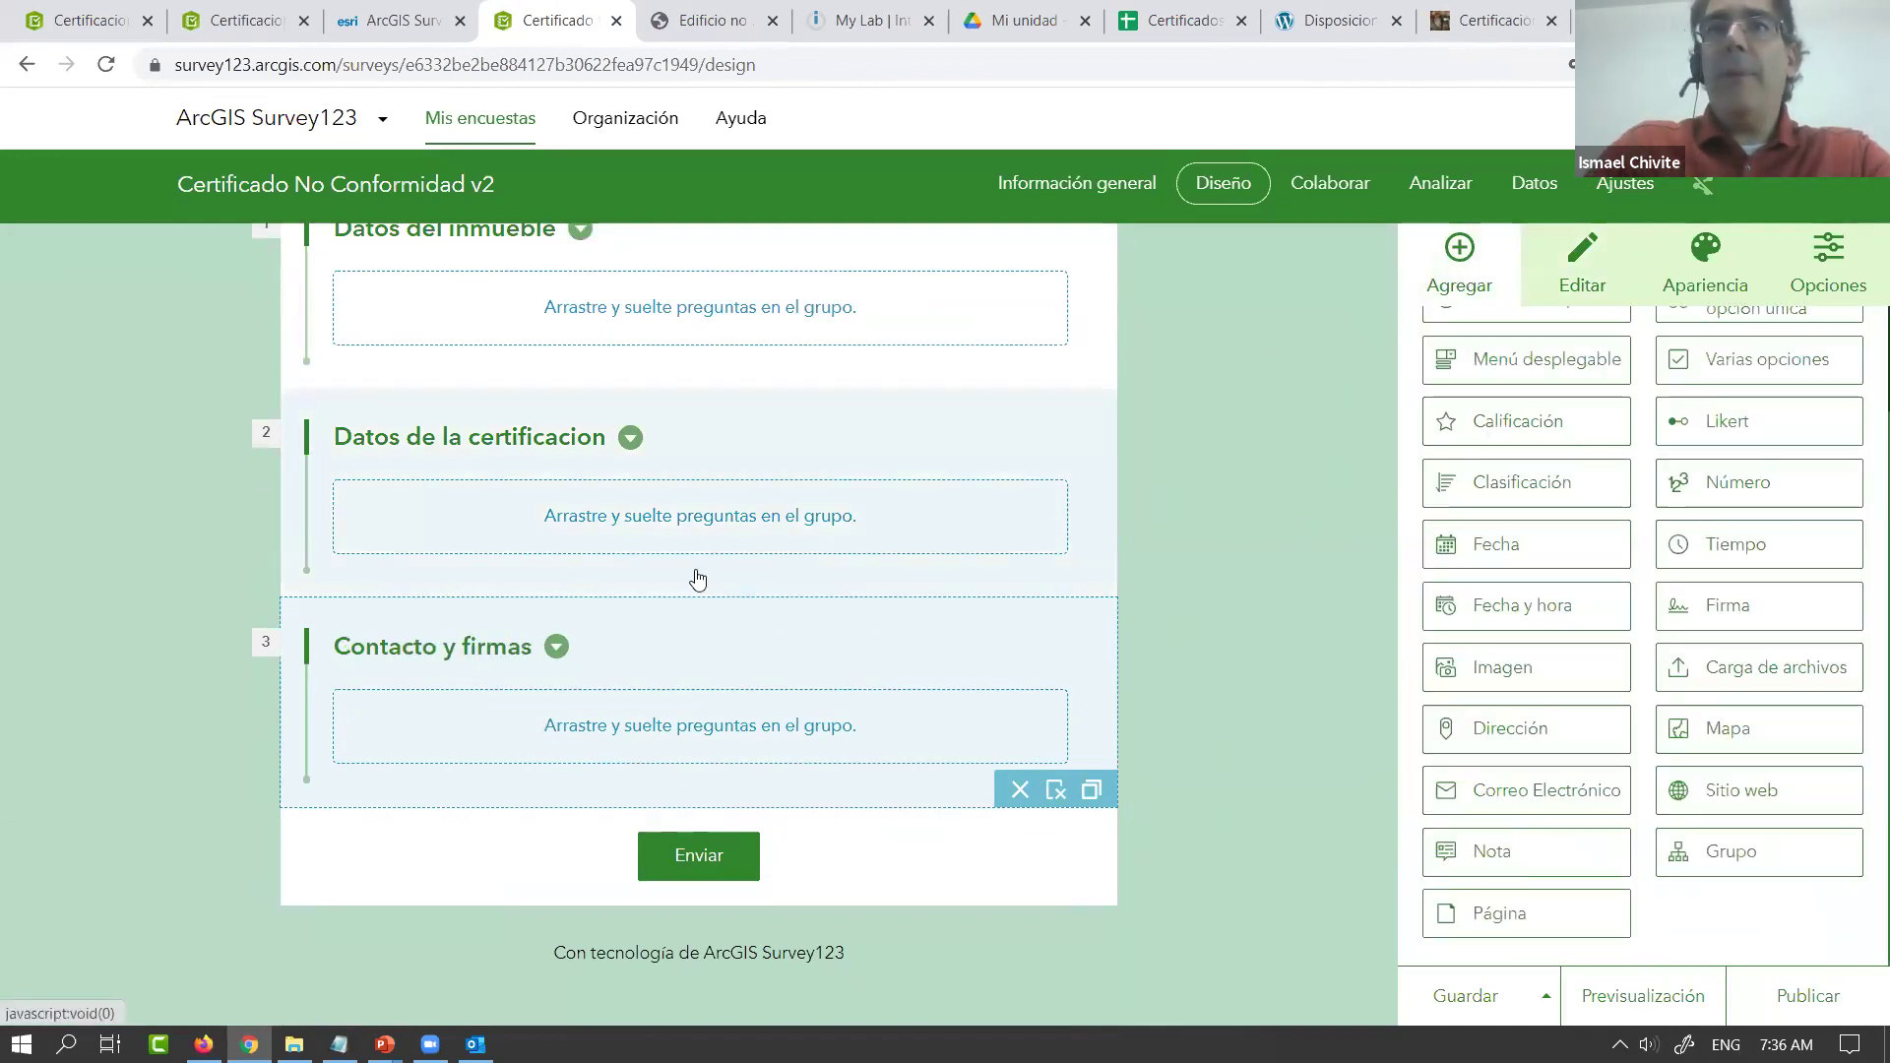
pyautogui.scroll(4, 698, 579)
# Select the Datos del inmueble group and insert a Dirección address question below it
pyautogui.click(635, 596)
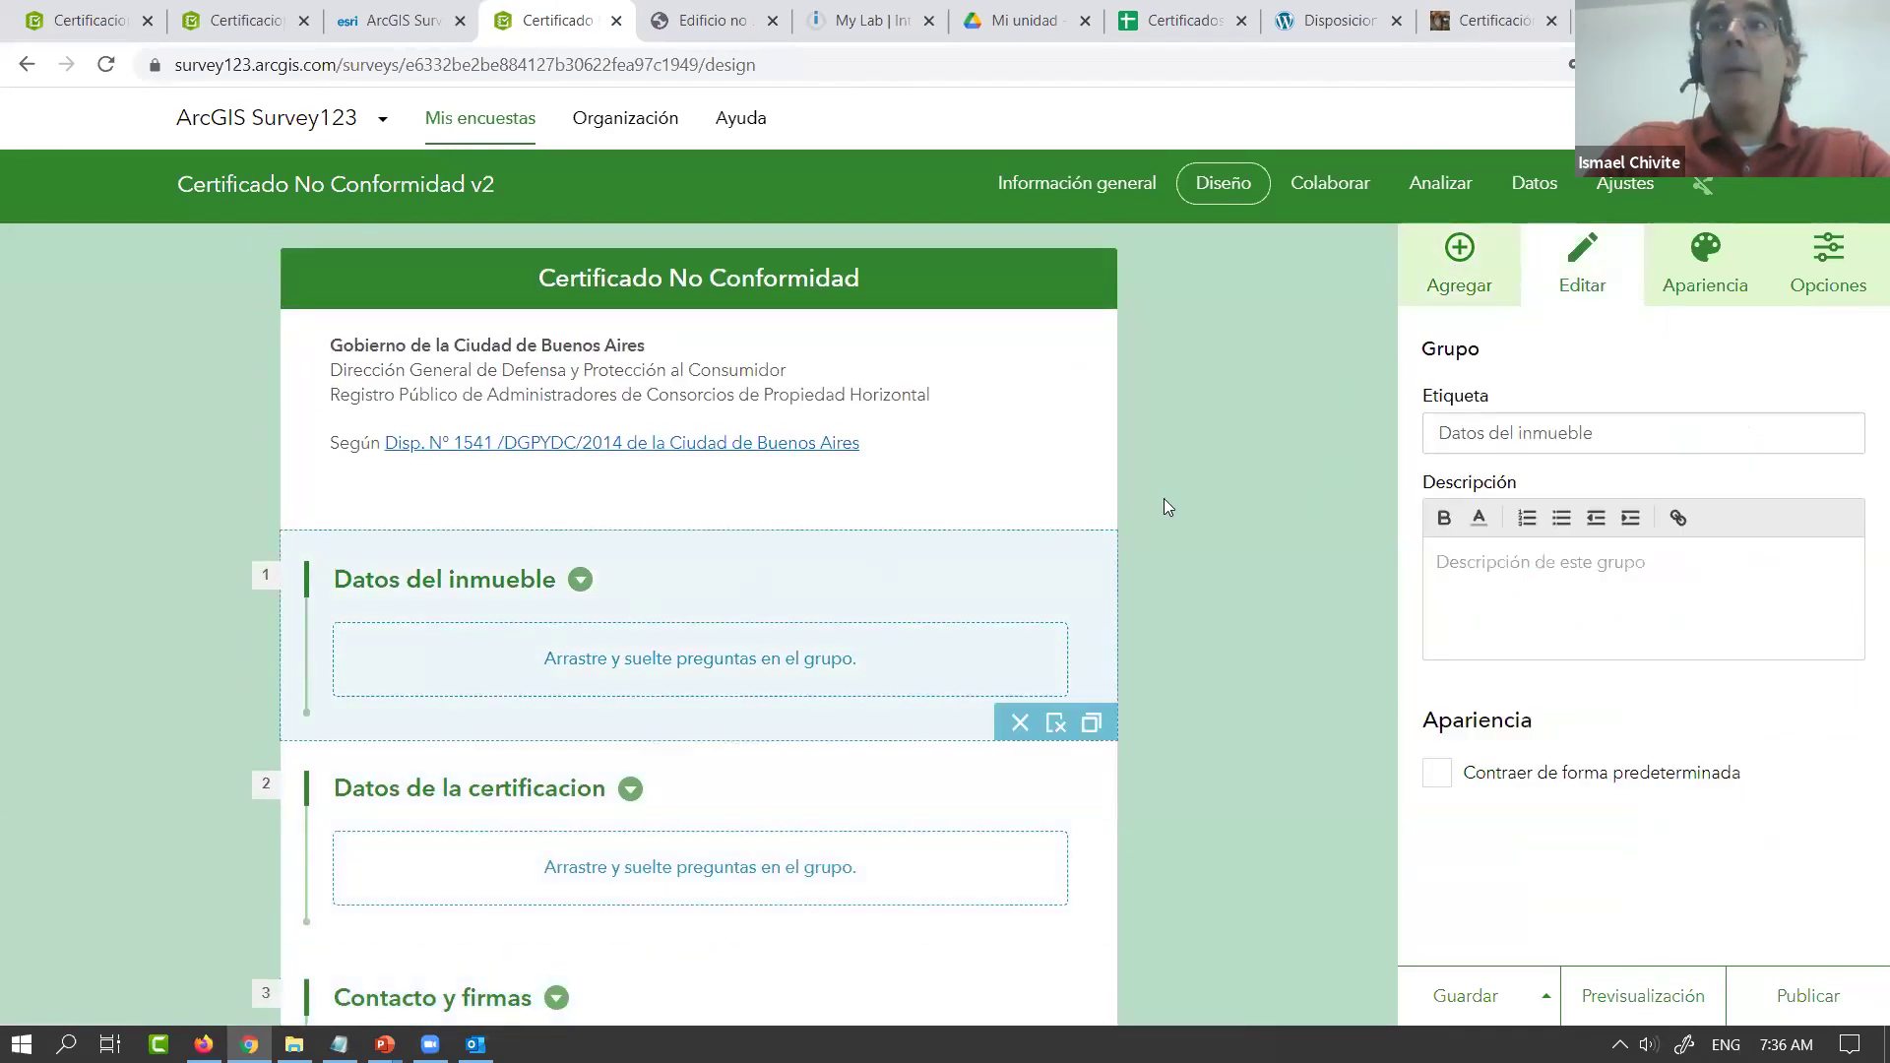
pyautogui.click(1466, 264)
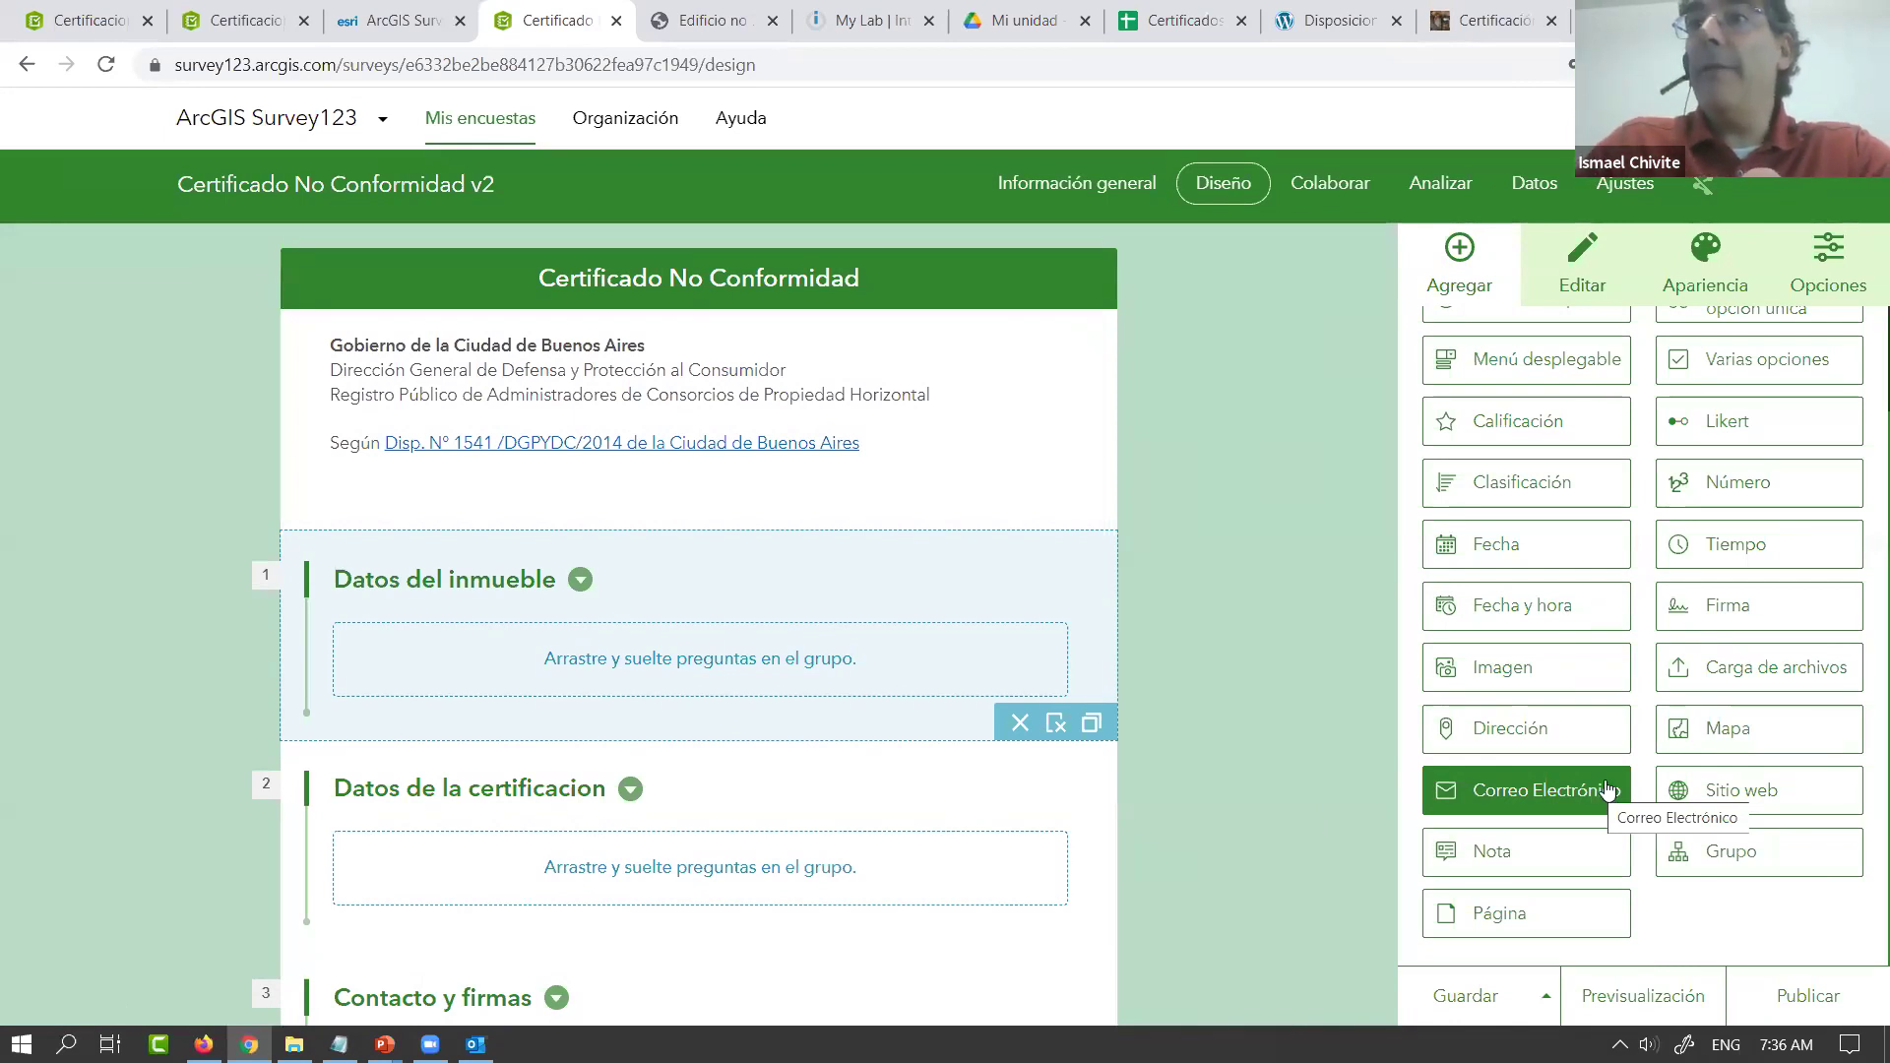
pyautogui.click(1518, 742)
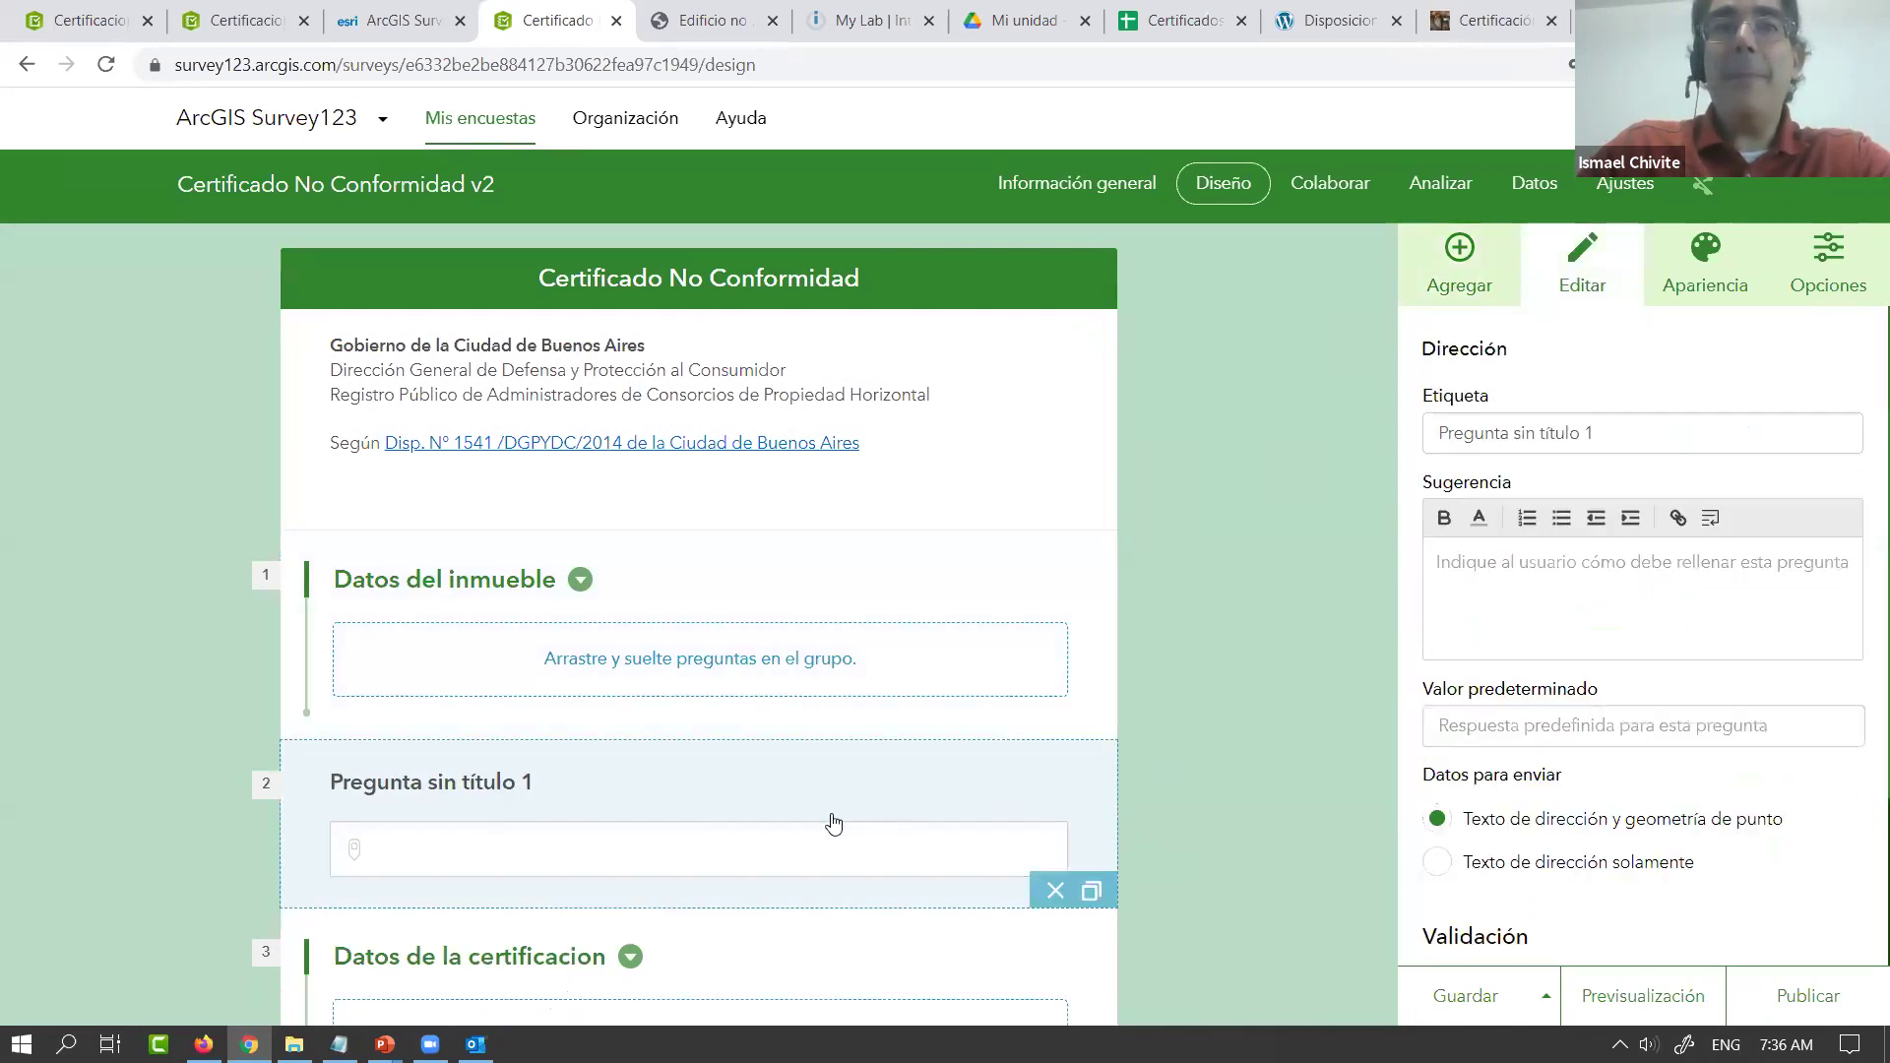
# Move the address question into Datos del inmueble and retitle it 'Direccion del inmueble'
pyautogui.moveTo(802, 809); pyautogui.dragTo(789, 674)
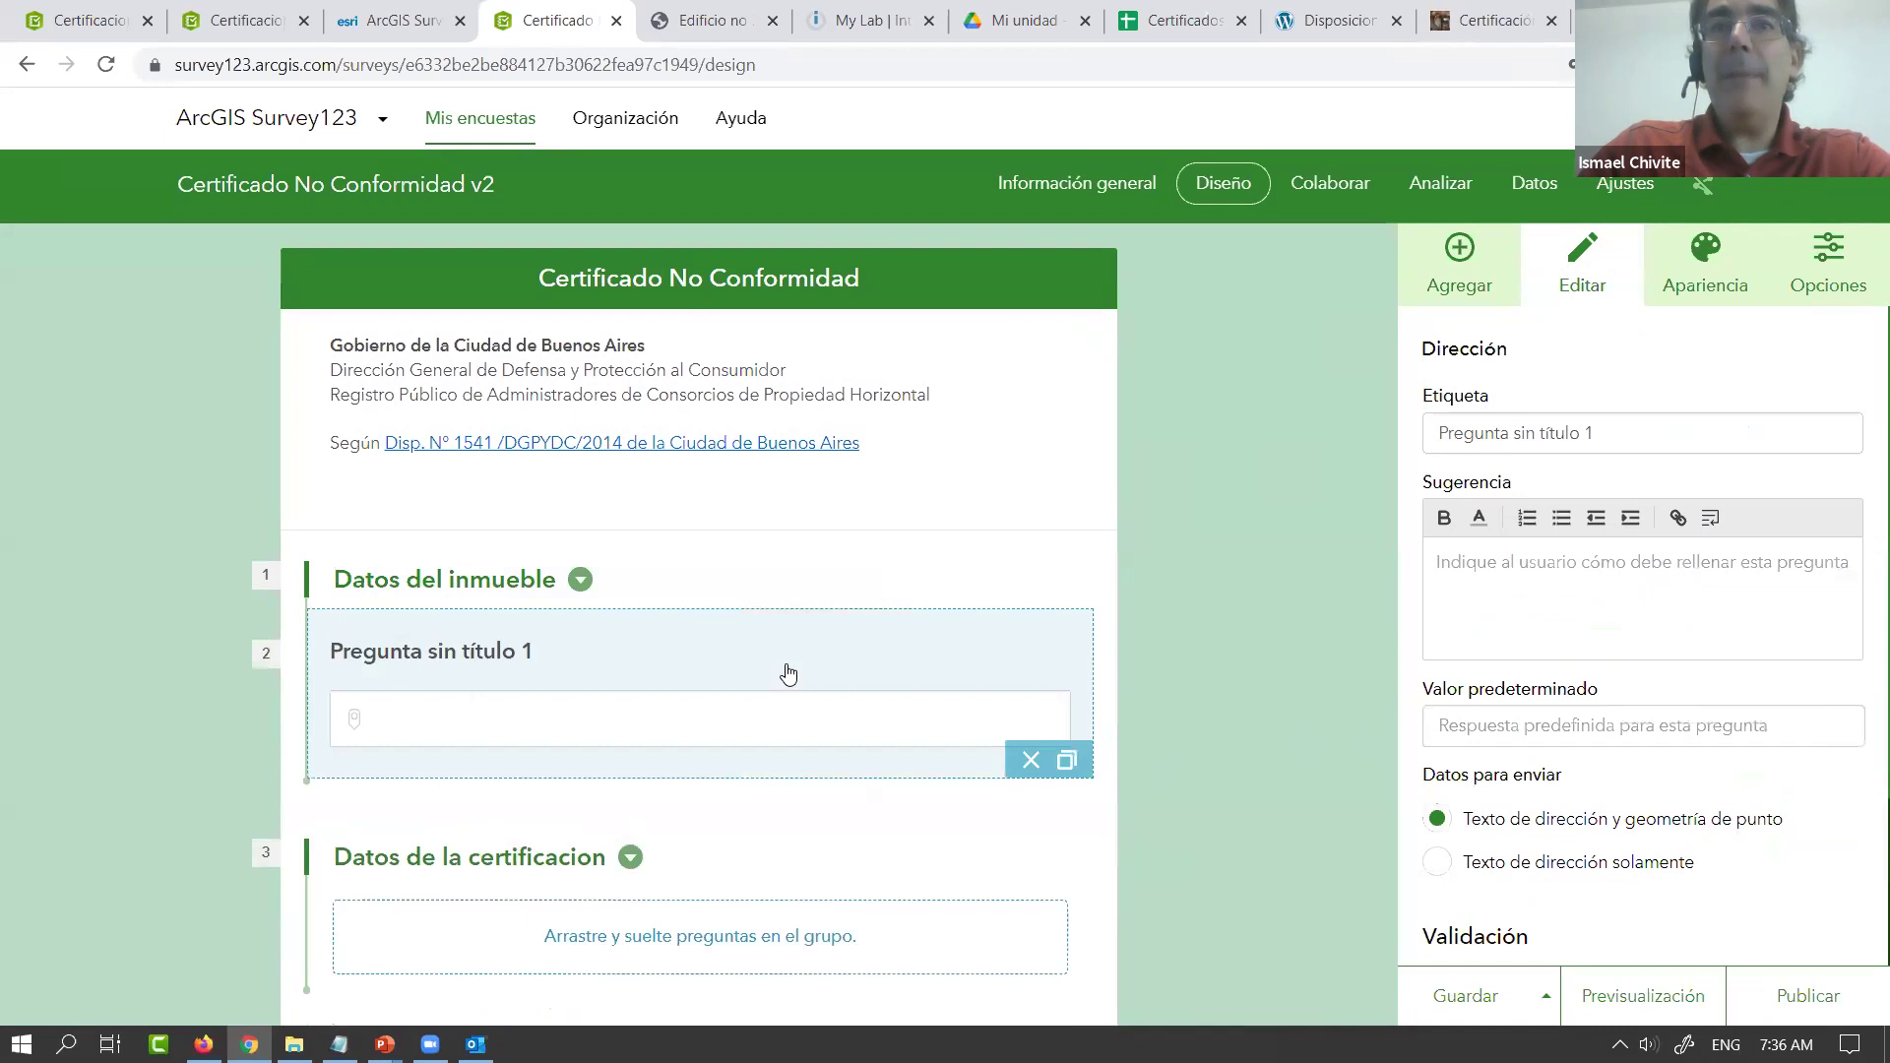
pyautogui.tripleClick(1613, 435)
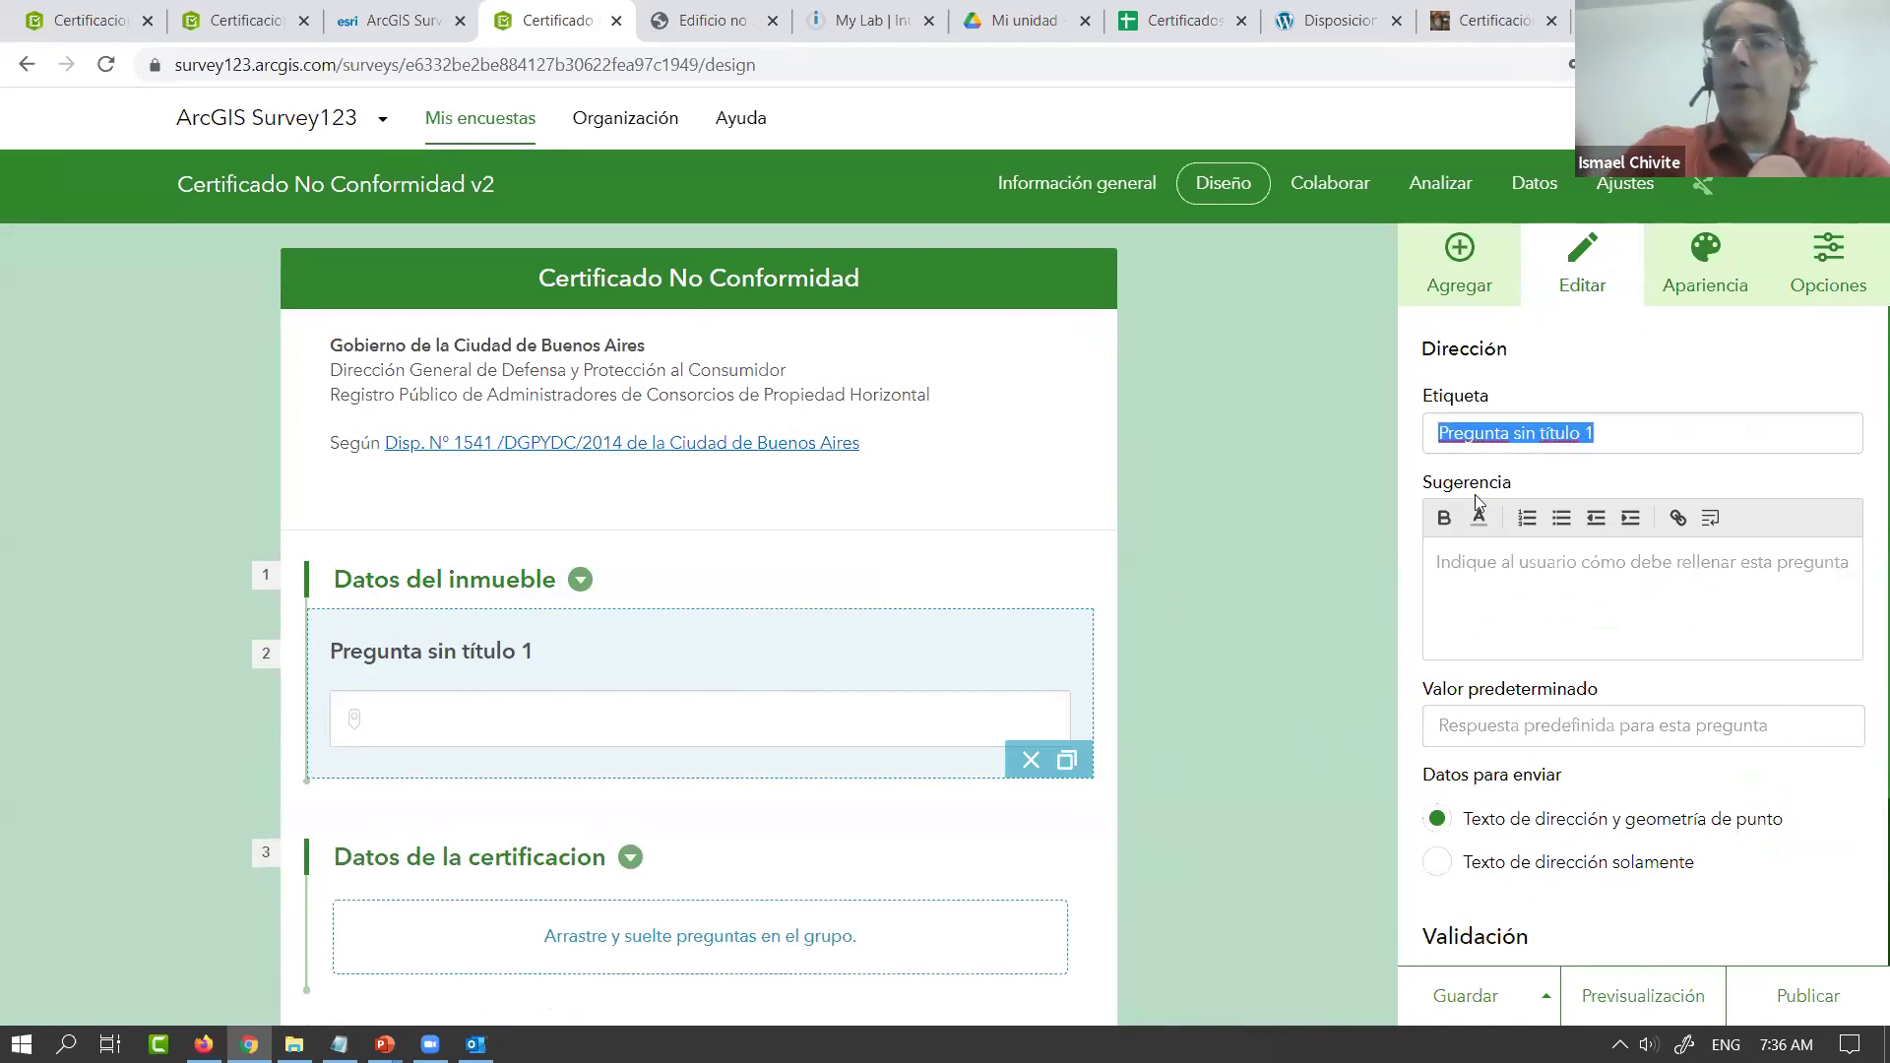
pyautogui.write('Direccion')
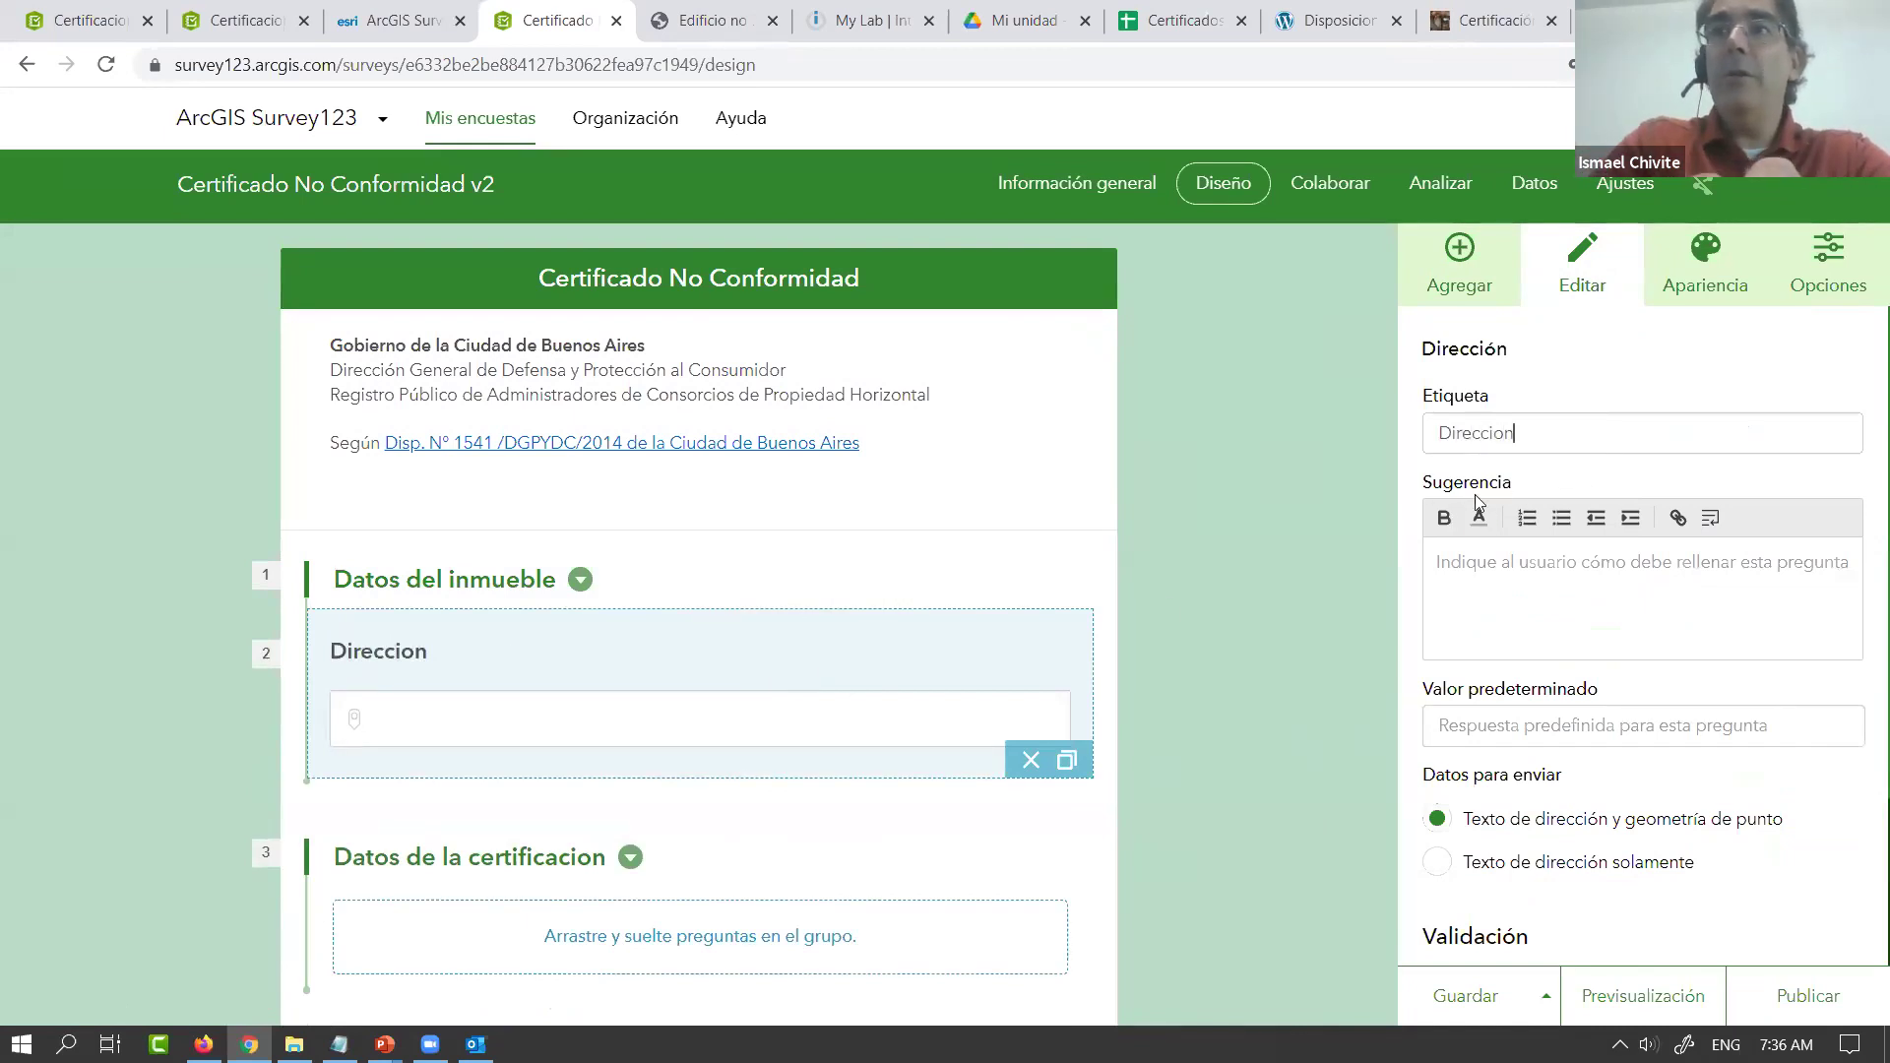
pyautogui.write(' del ')
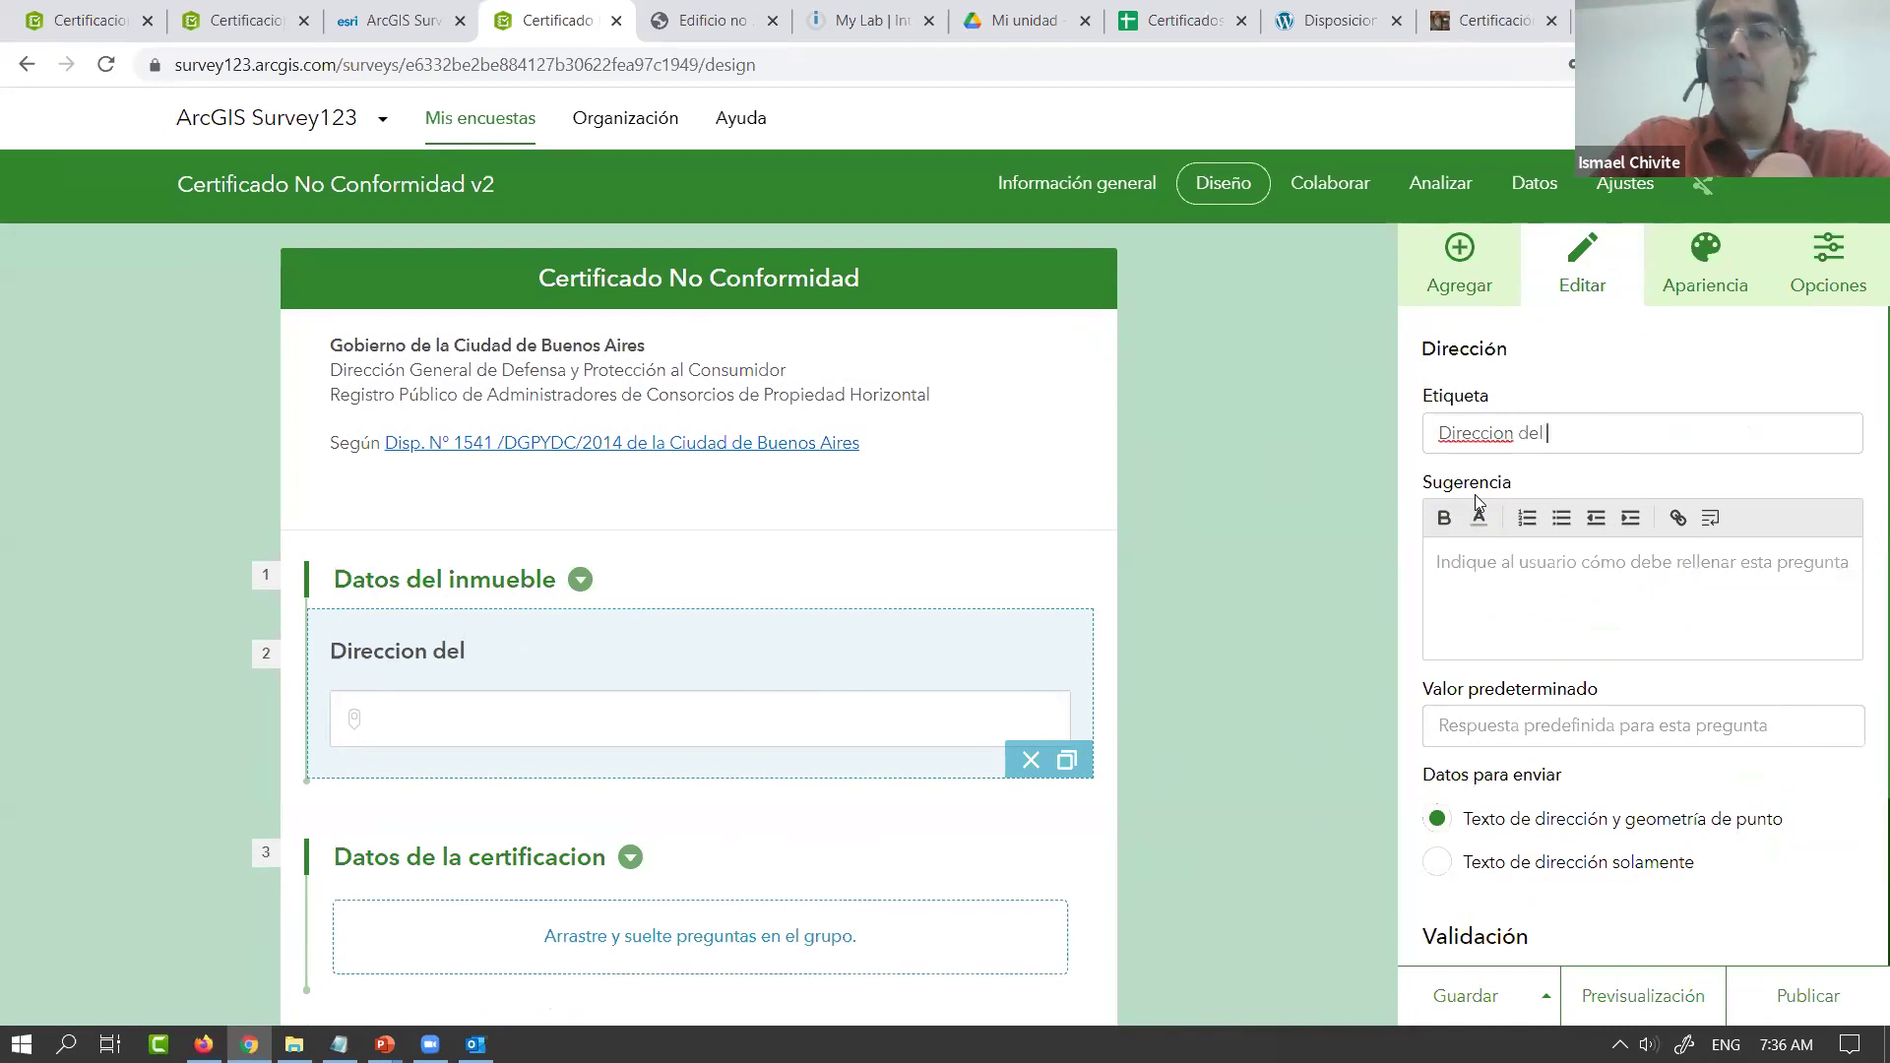
pyautogui.write('inmueble')
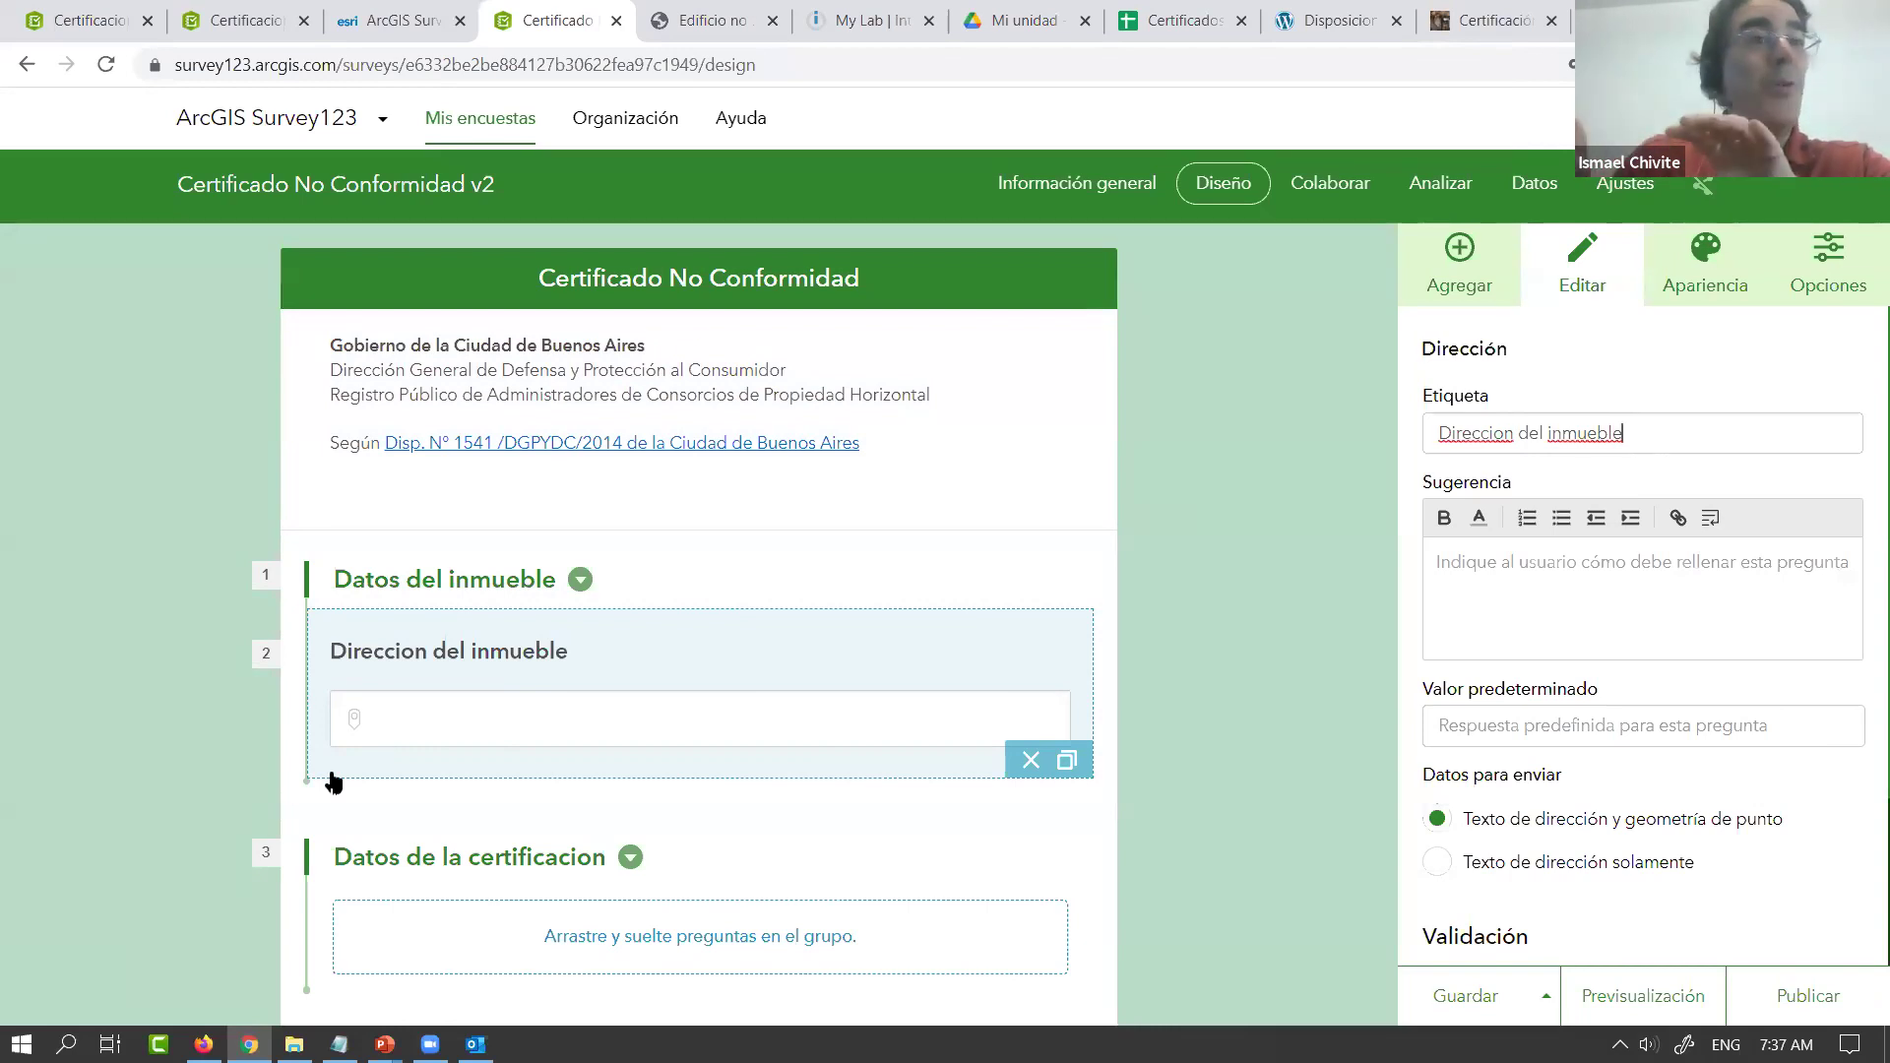
# Mark the Direccion del inmueble question as required
pyautogui.click(1465, 264)
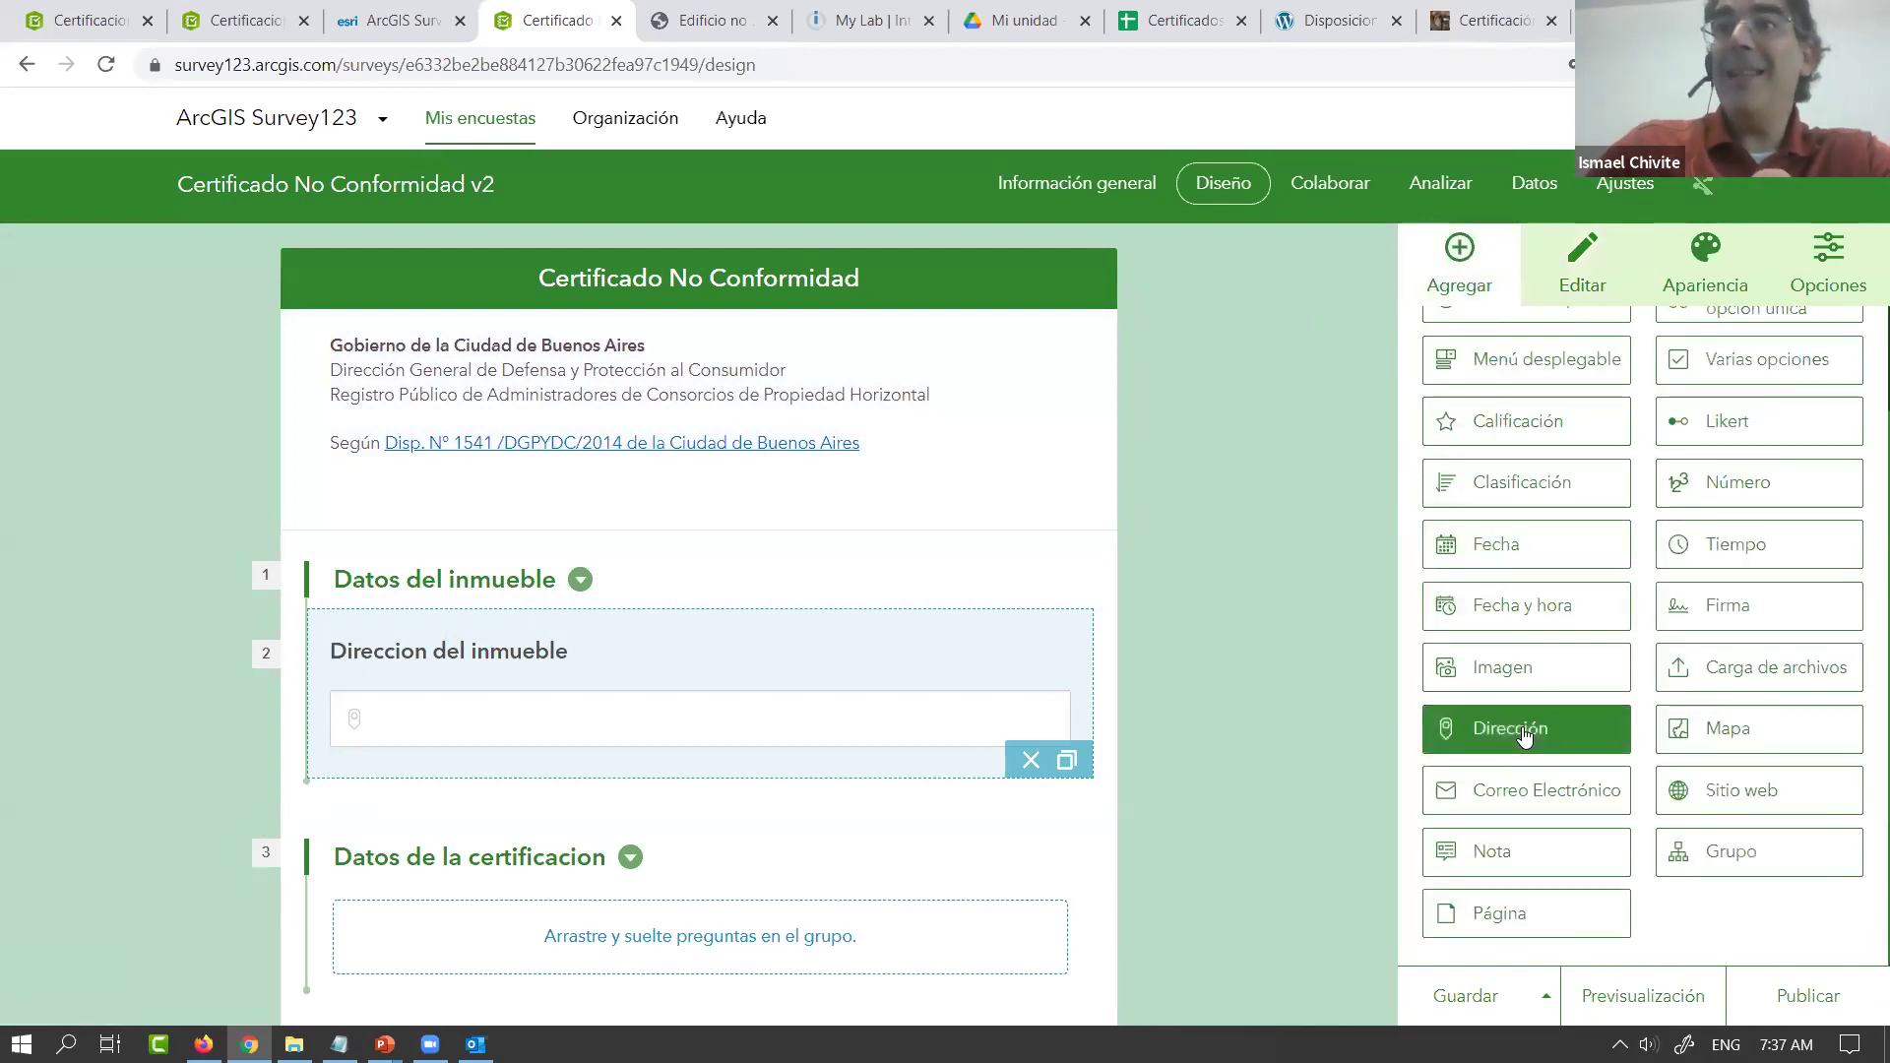
pyautogui.scroll(2, 1524, 733)
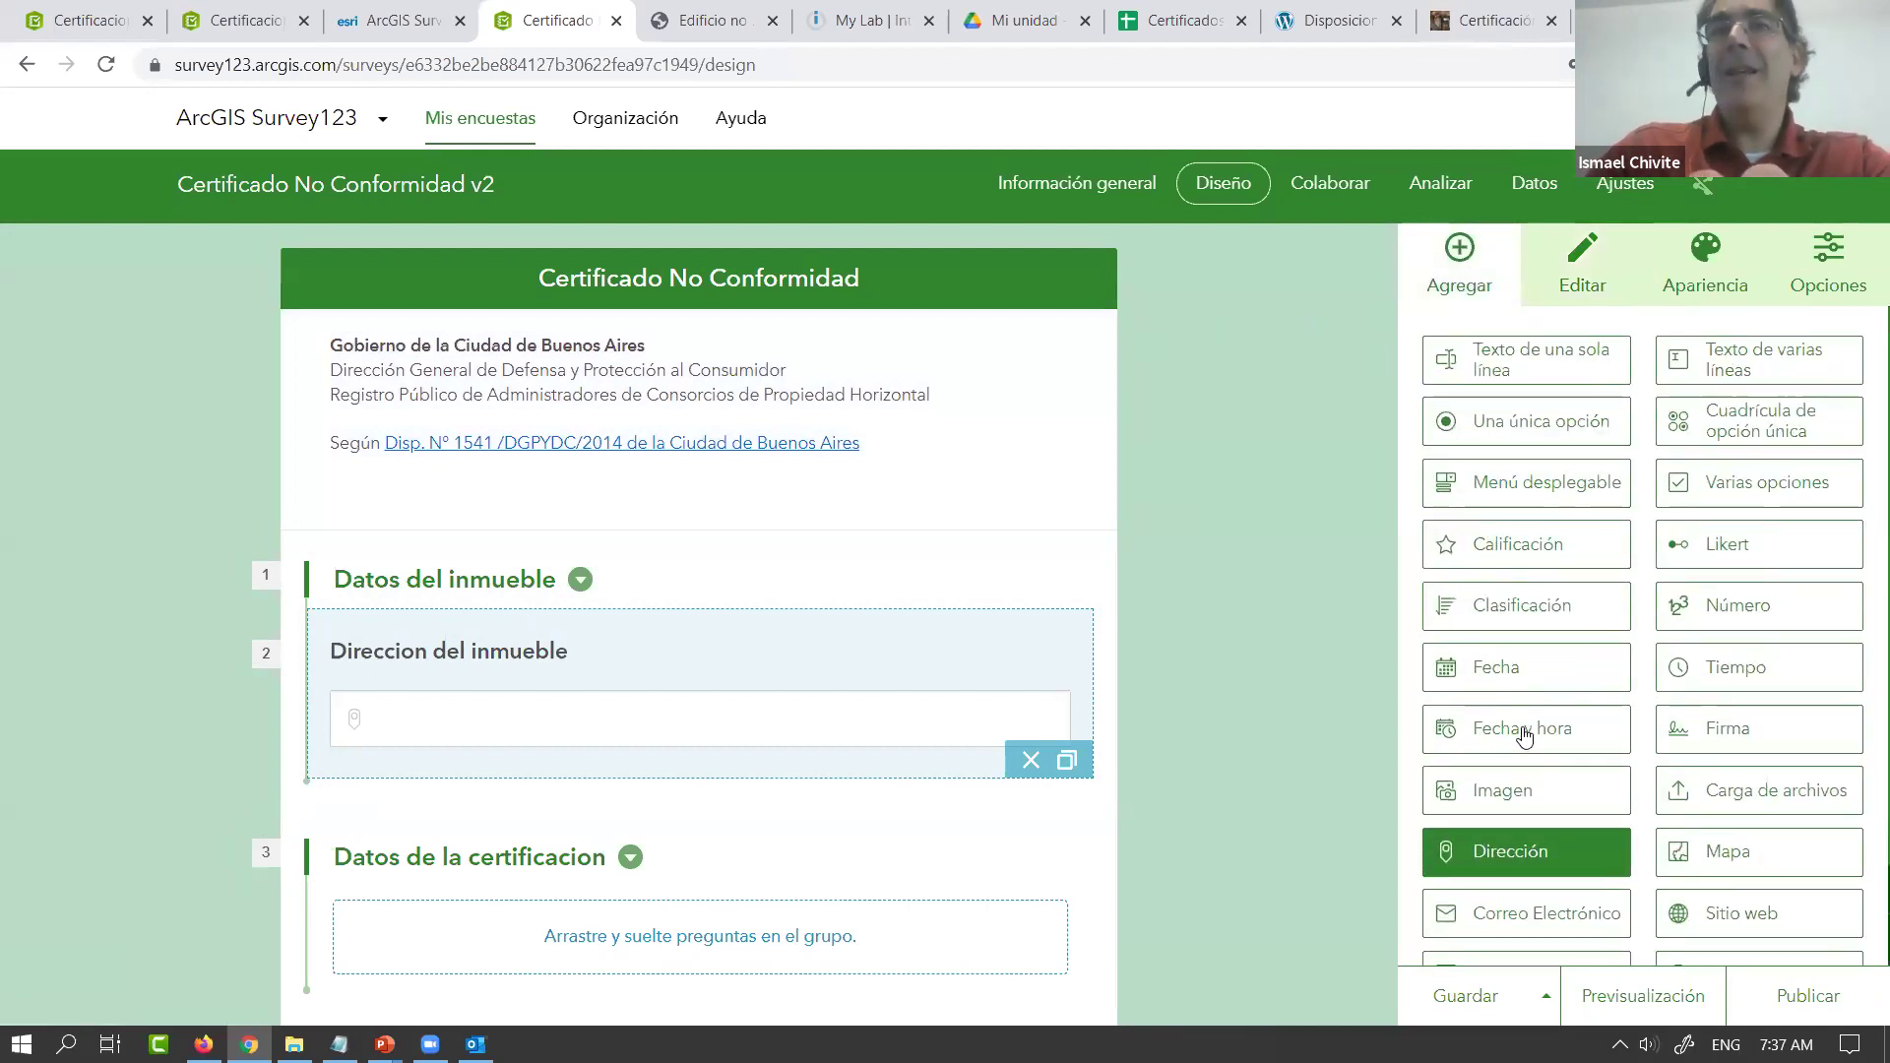
pyautogui.click(989, 648)
pyautogui.scroll(-2, 1579, 713)
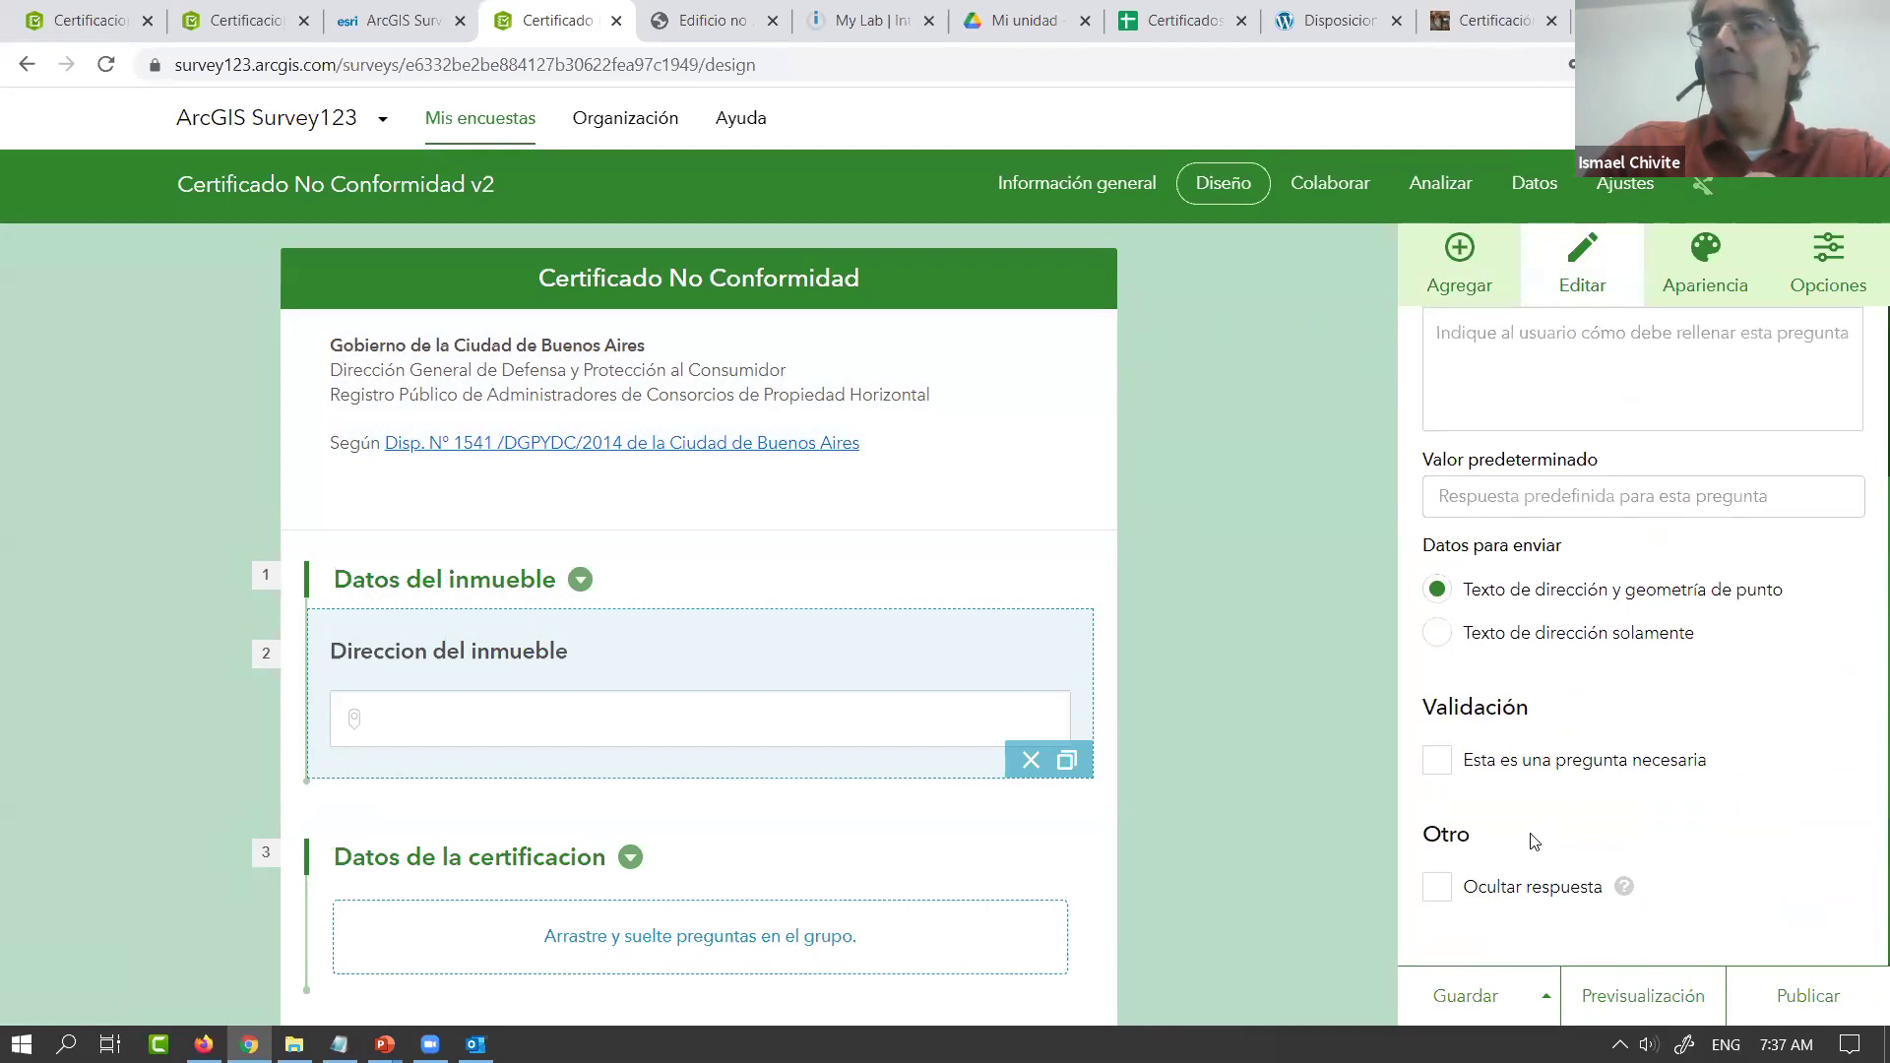
pyautogui.click(1440, 766)
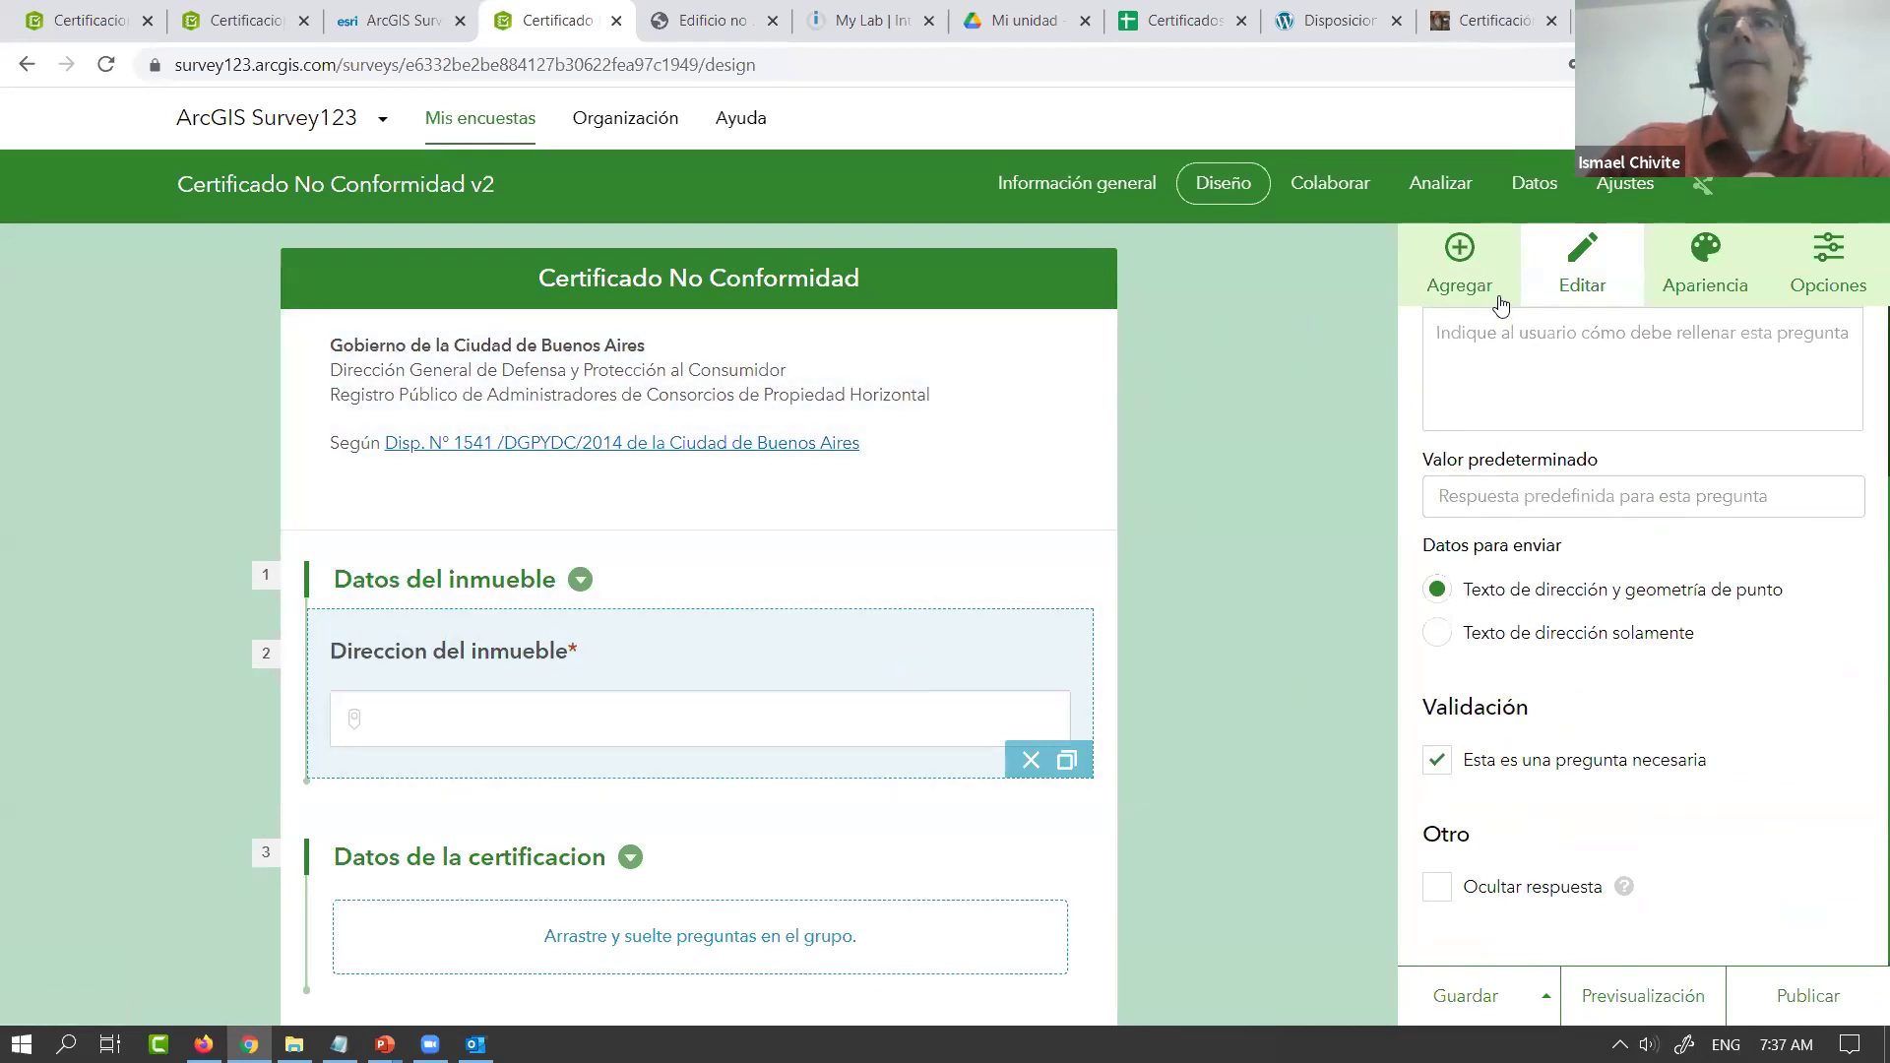
pyautogui.click(1467, 261)
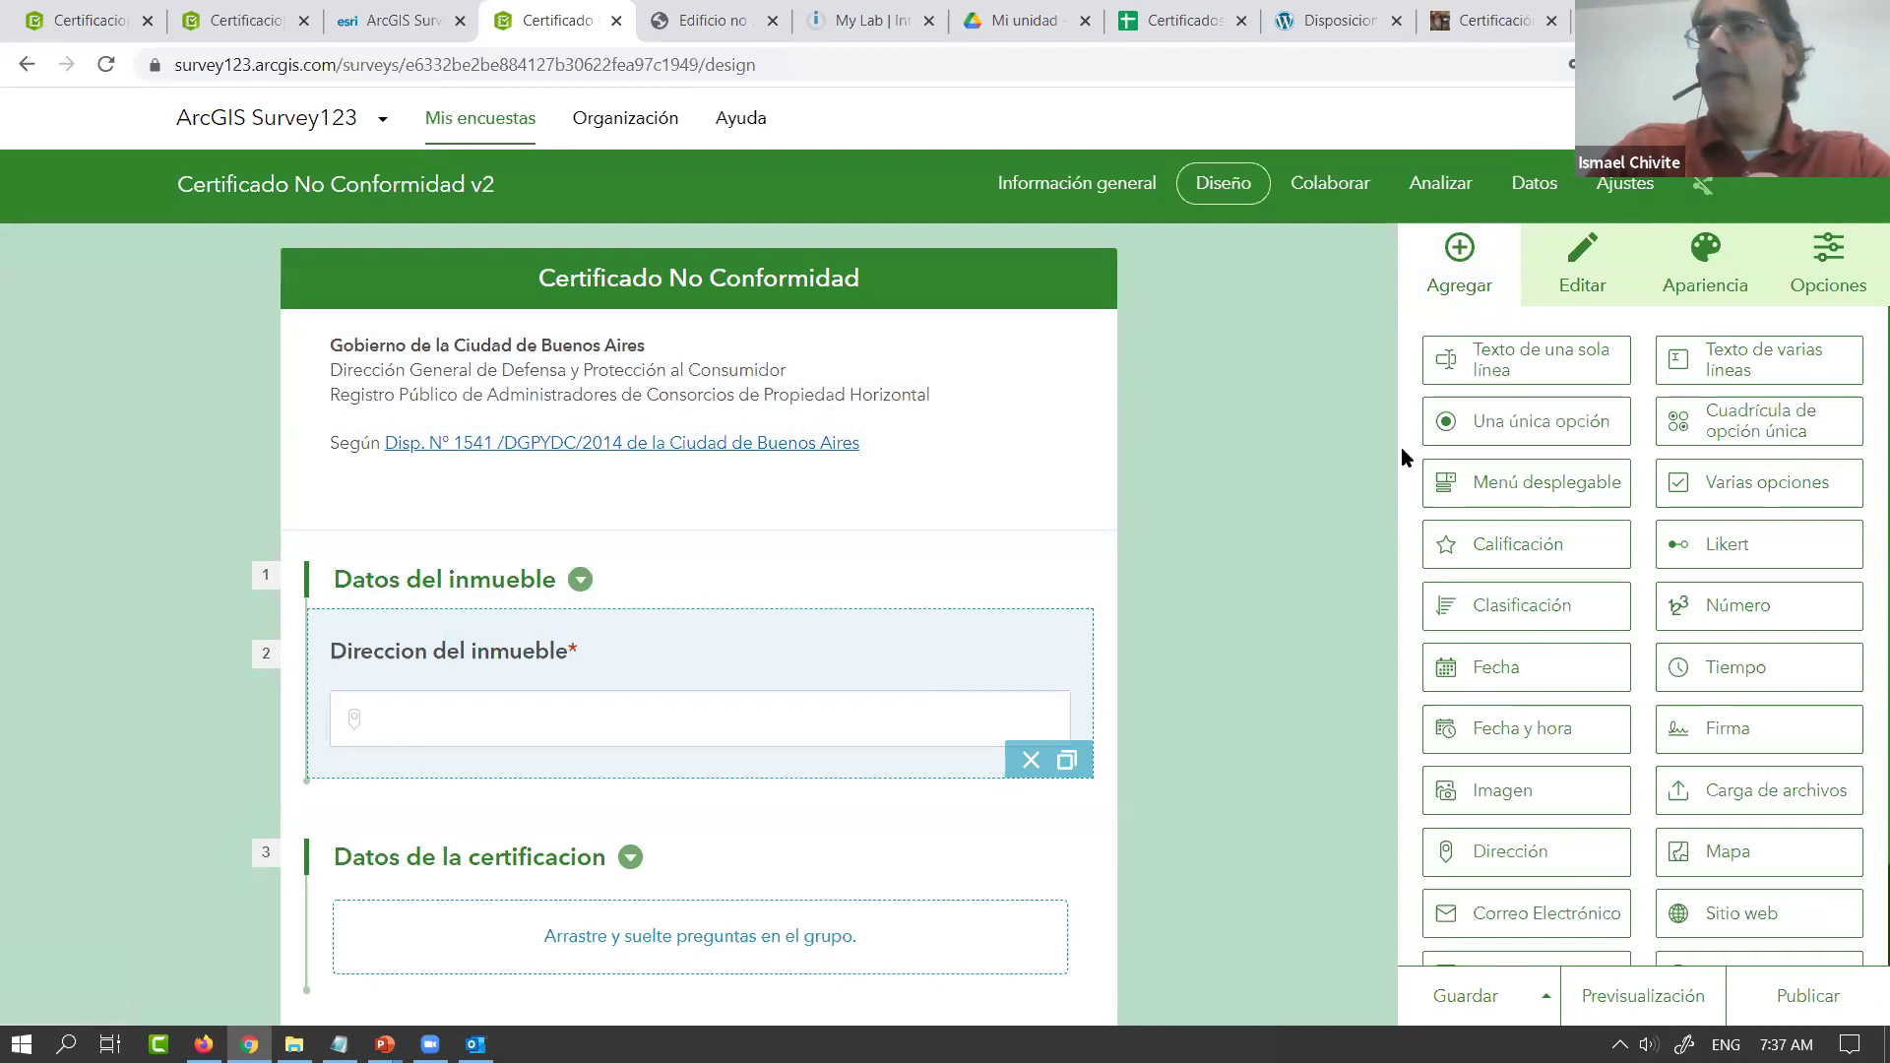
# Add a single-choice question titled 'Tipo de uso'
pyautogui.click(1521, 424)
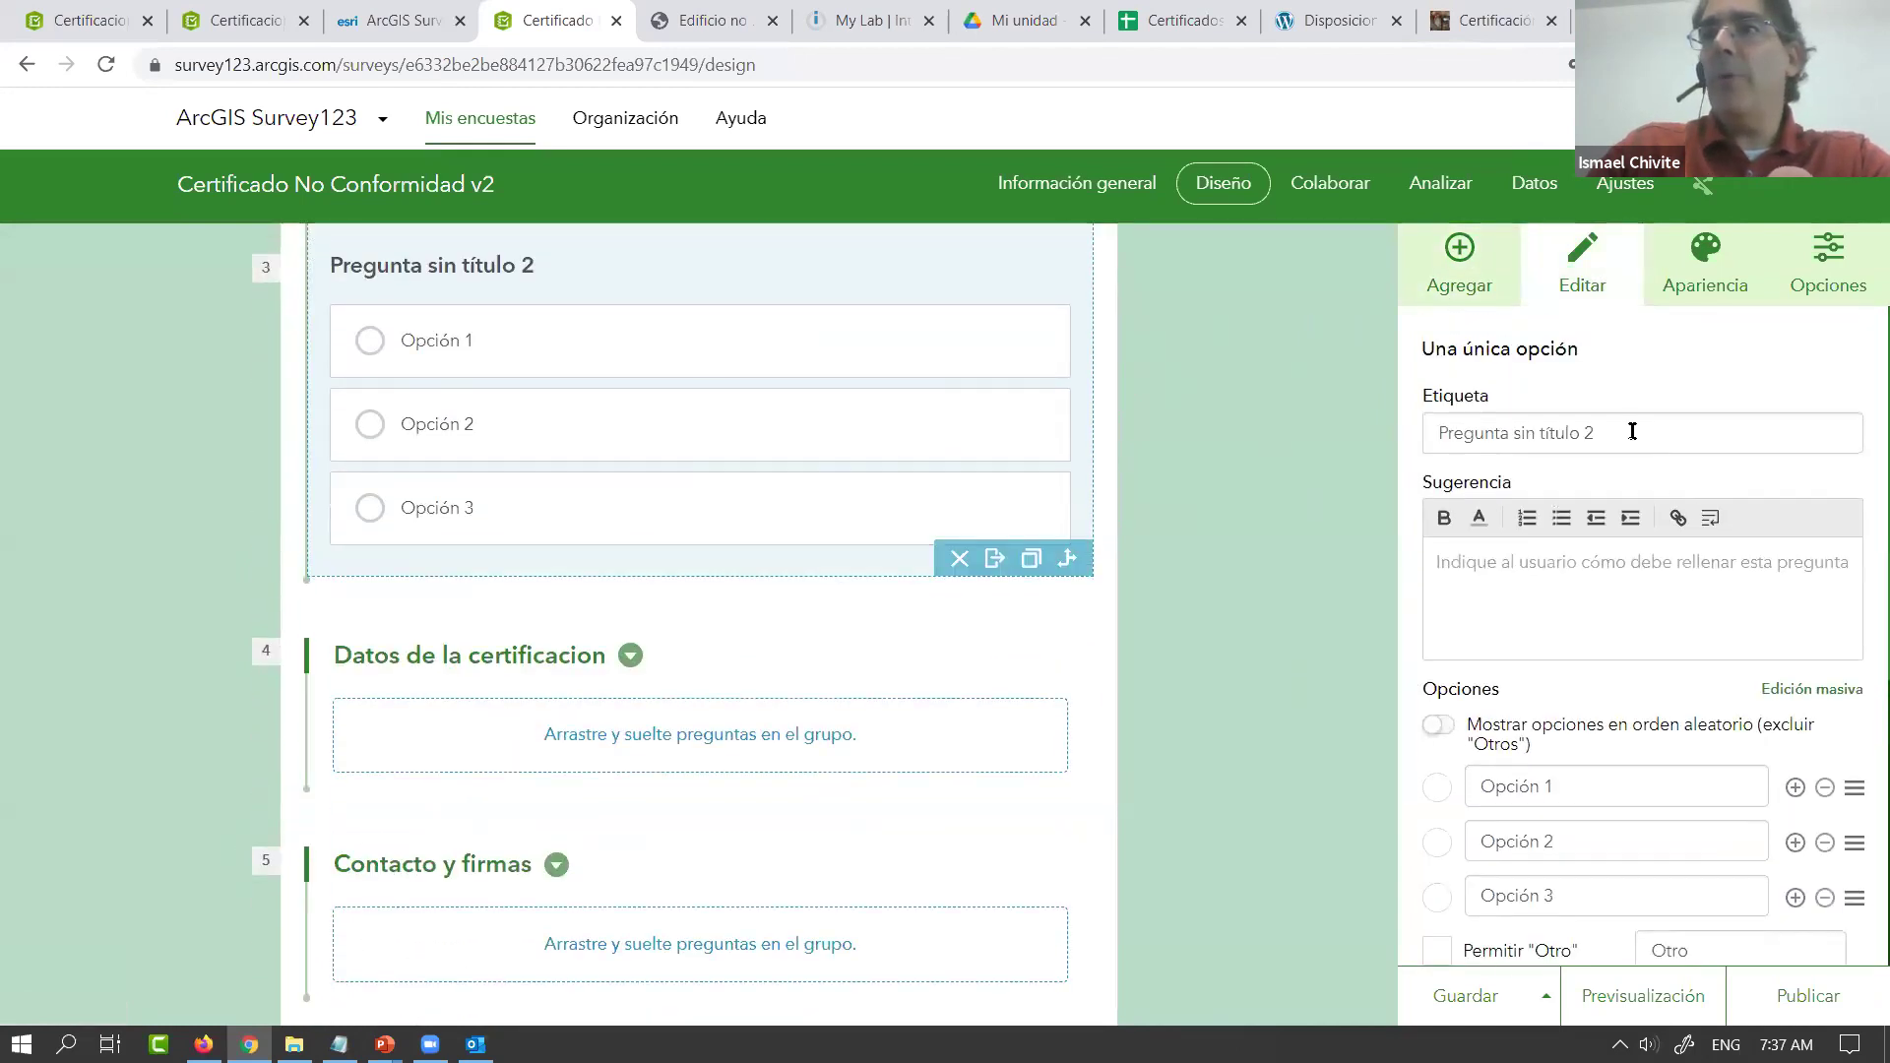
pyautogui.write('ipo')
pyautogui.press('BackSpace')
pyautogui.press('BackSpace')
pyautogui.press('BackSpace')
pyautogui.write('Tipo de uso')
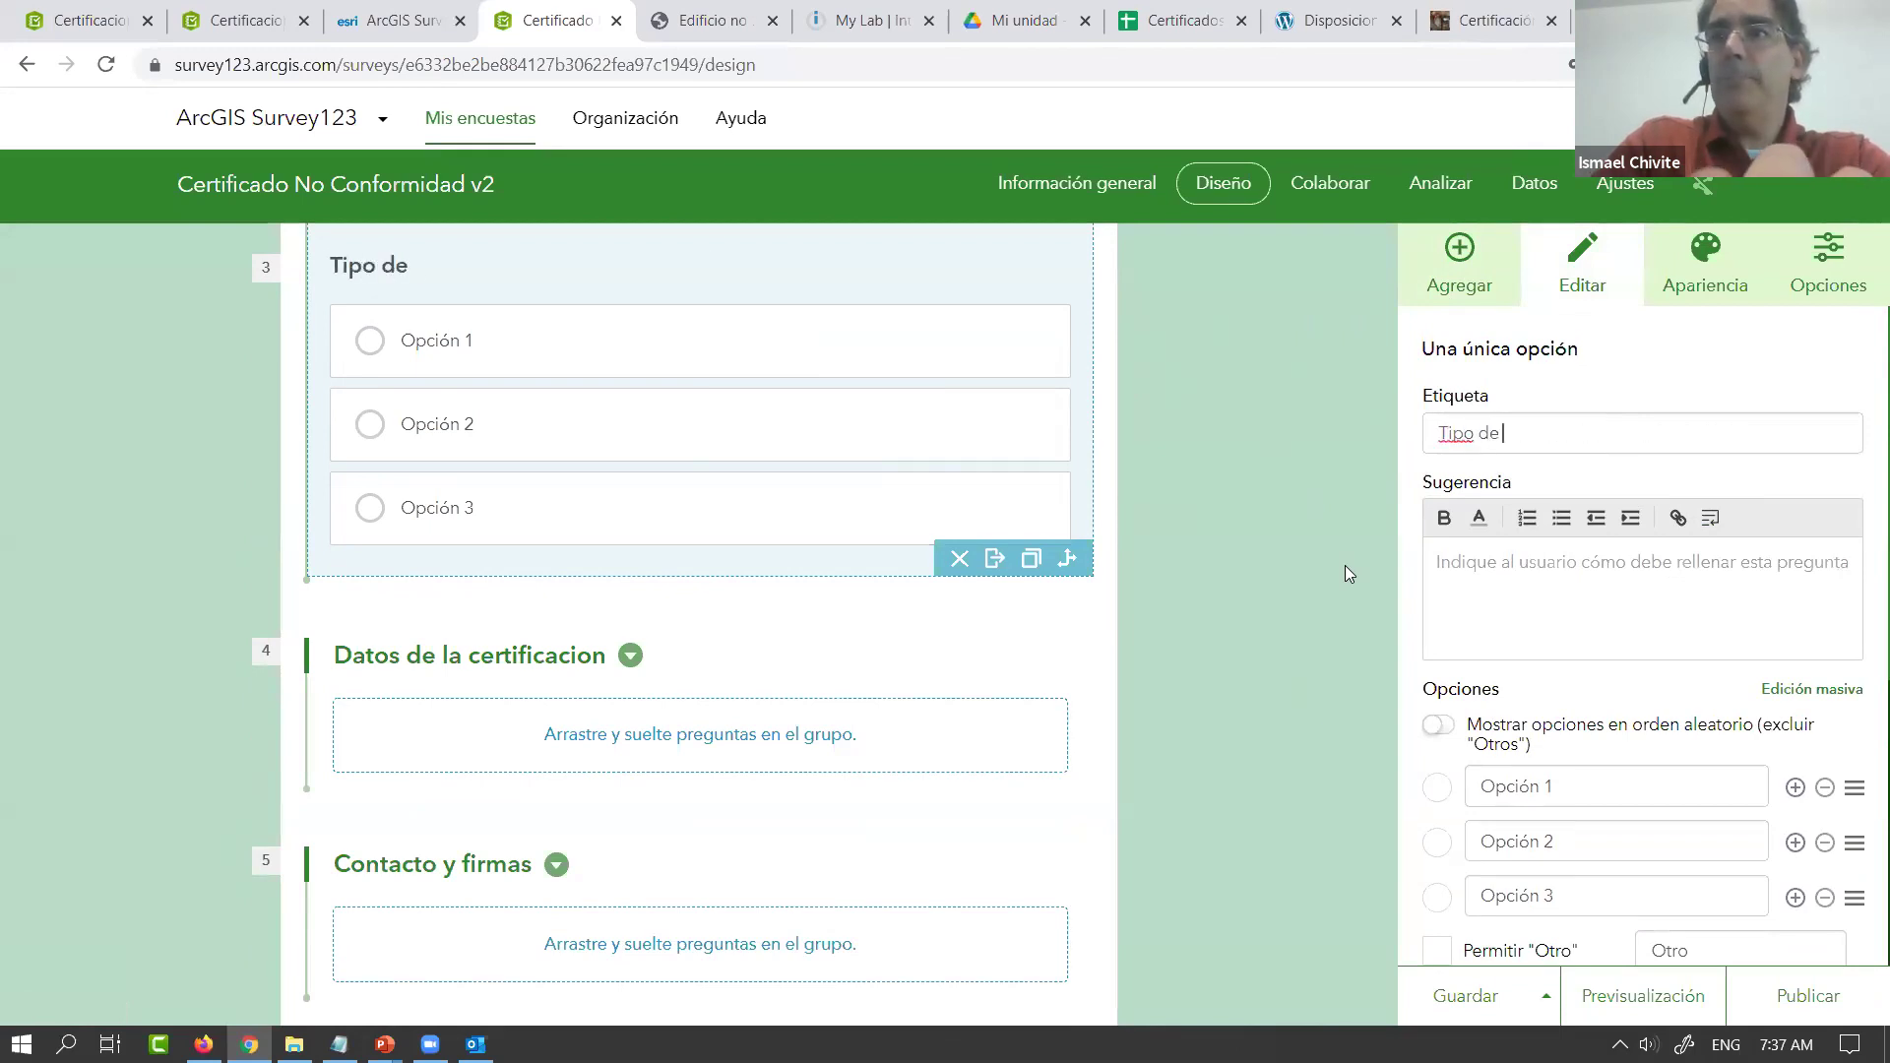
# Set the Tipo de uso choices to Vivienda, Cochera and Oficina
pyautogui.click(1496, 788)
pyautogui.write('Viviend')
pyautogui.click(1481, 849)
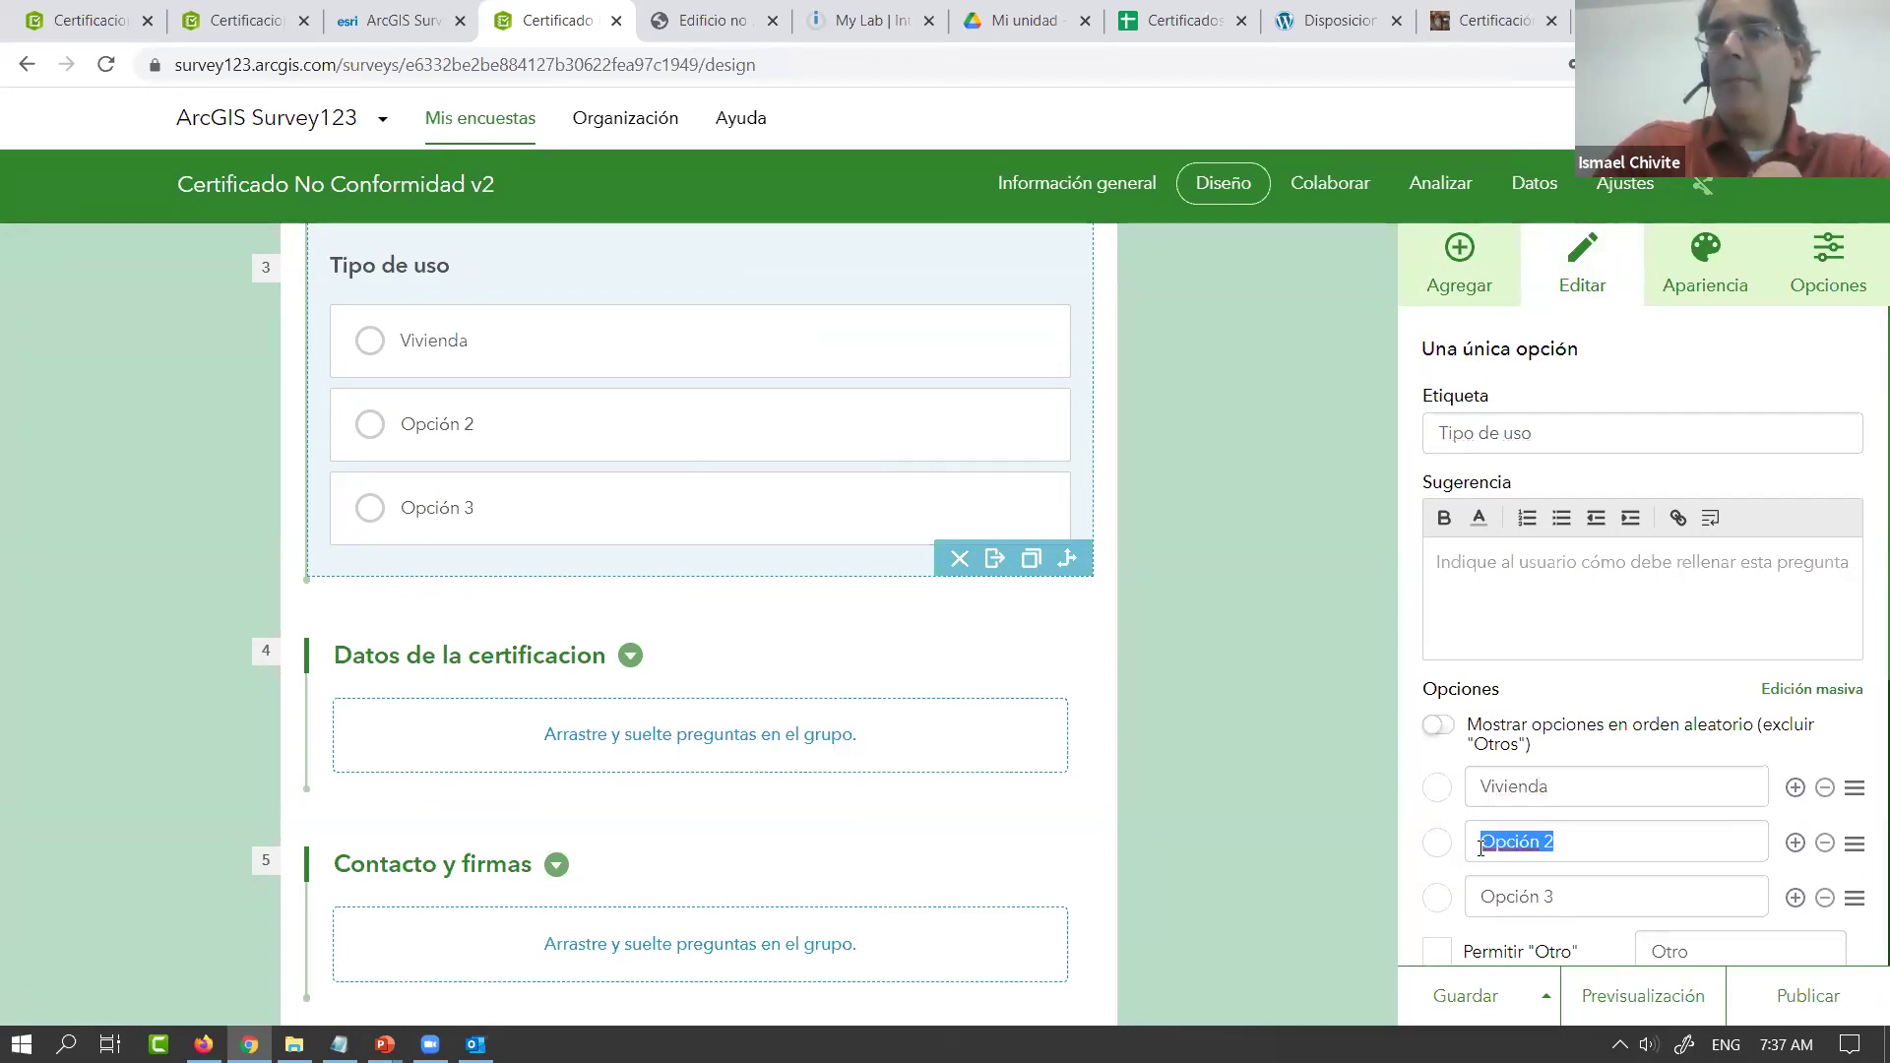
pyautogui.write('Cchera')
pyautogui.doubleClick(1492, 848)
pyautogui.write('Coch')
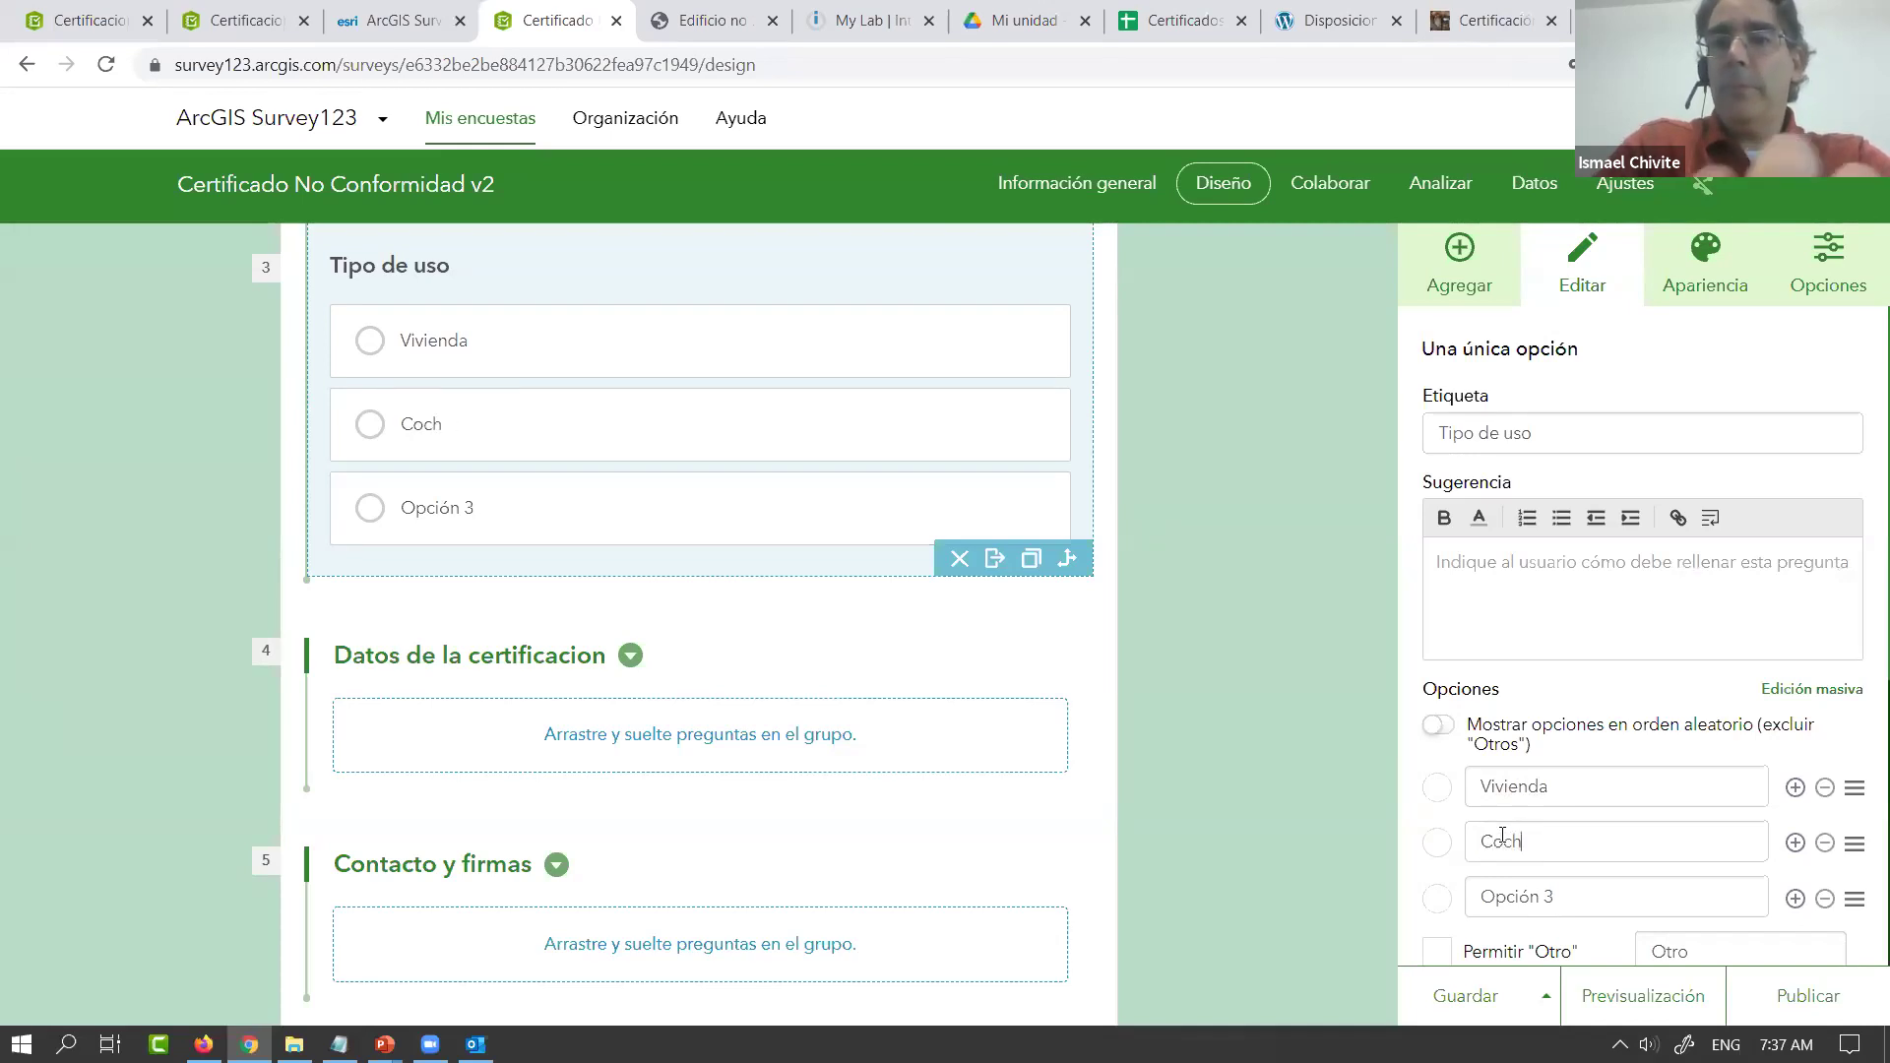
pyautogui.write('era')
pyautogui.tripleClick(1519, 889)
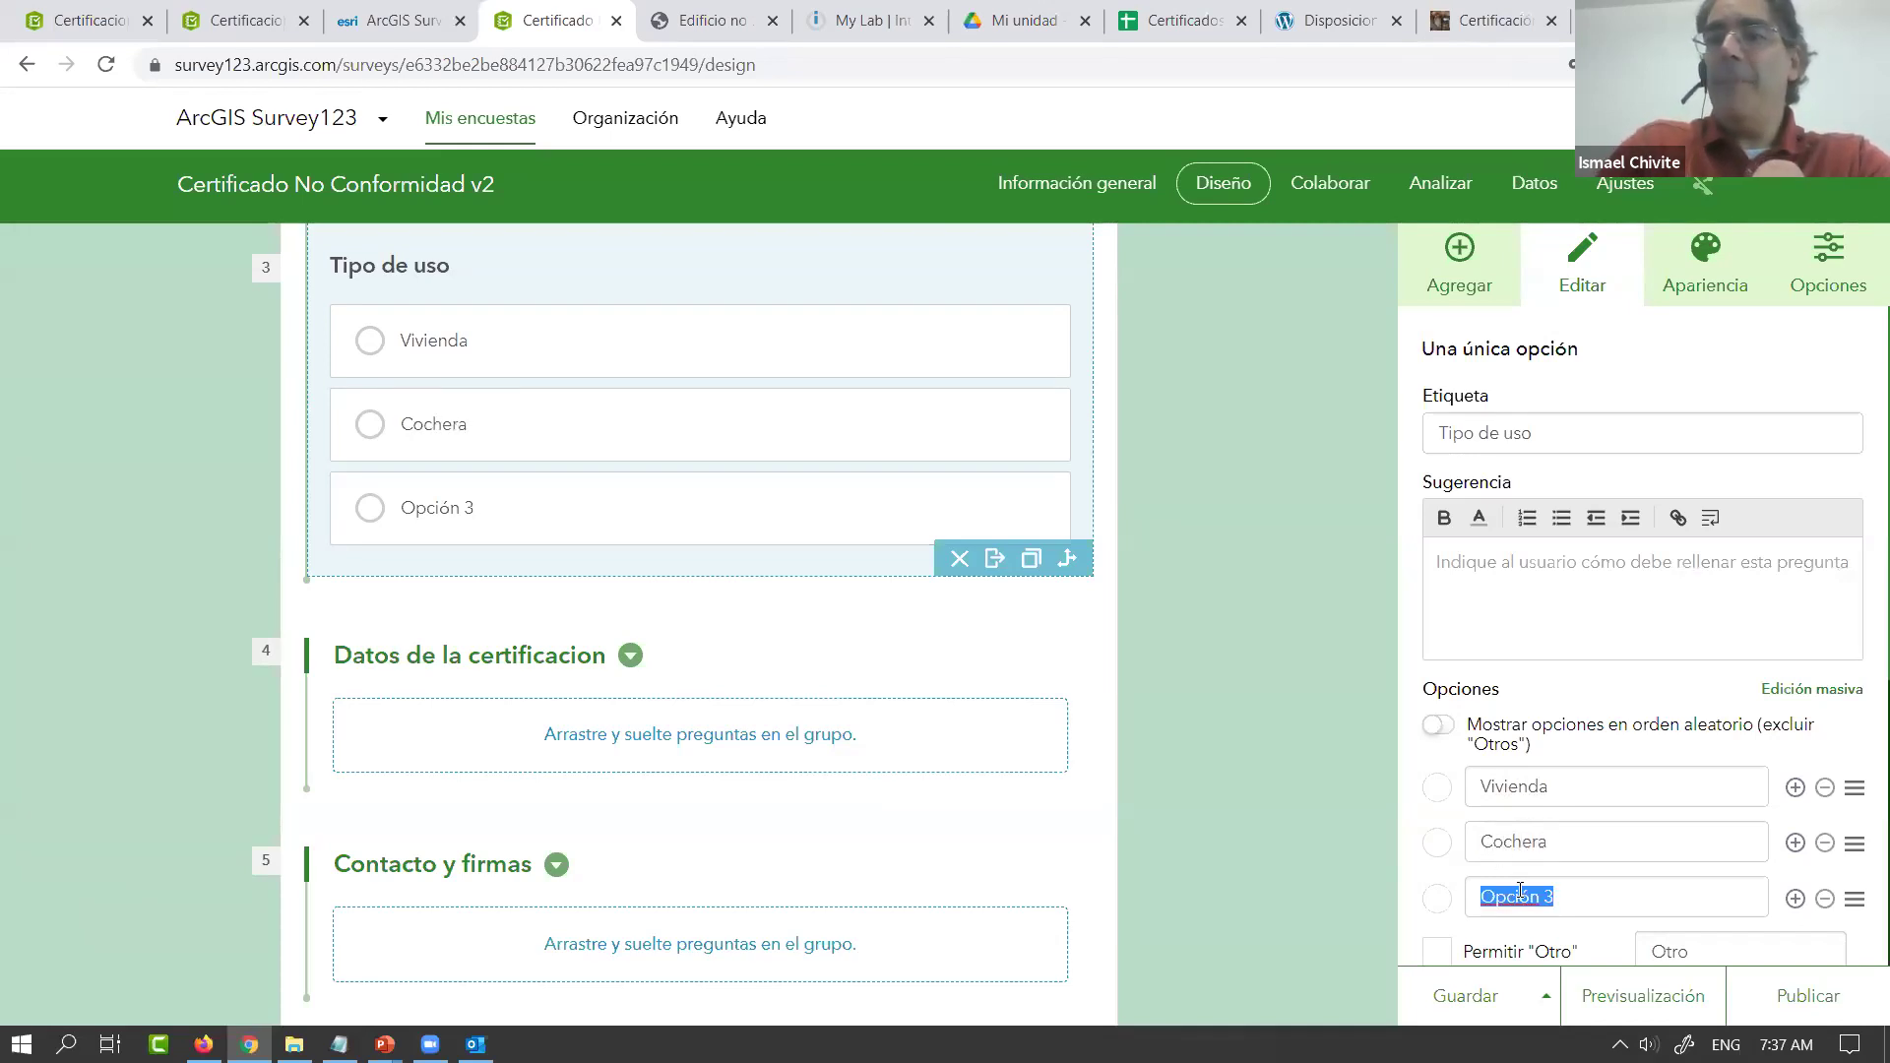
pyautogui.write('Oficina')
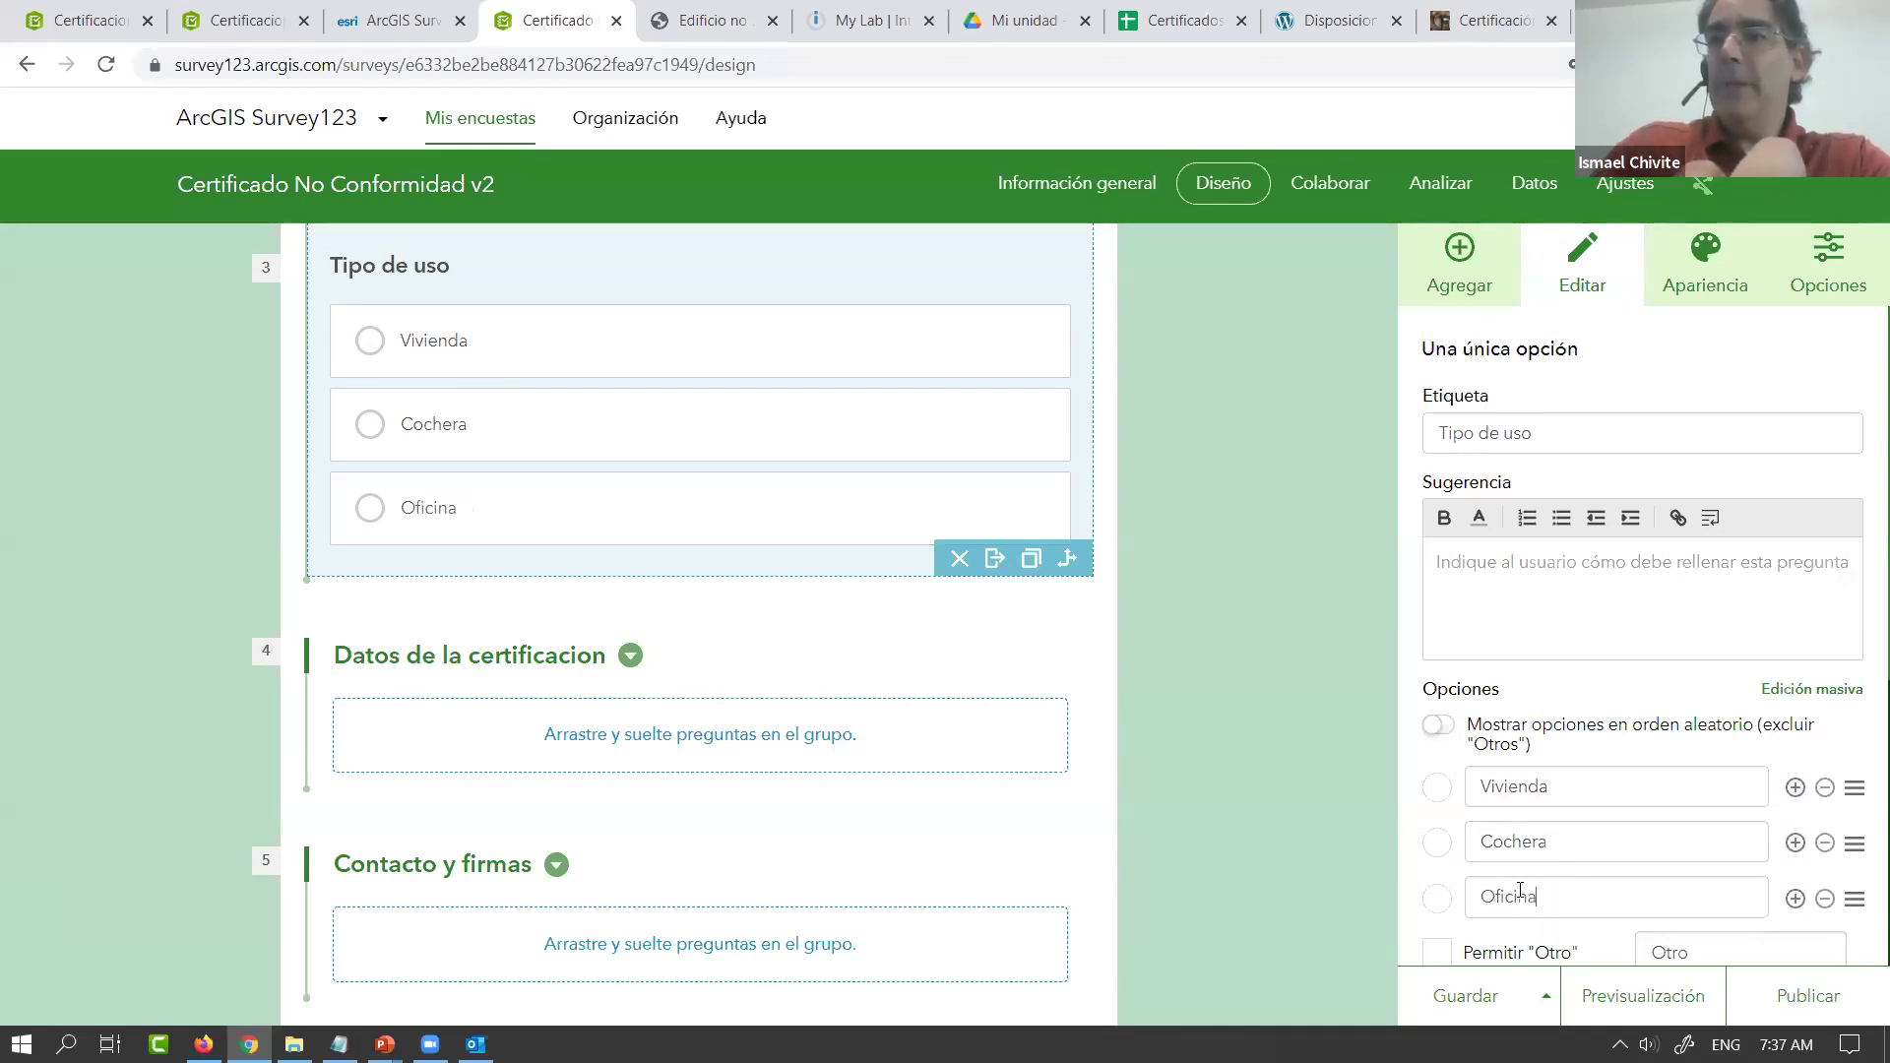
# Allow an Otro choice and lay the choices out horizontally
pyautogui.scroll(-1, 1787, 753)
pyautogui.scroll(-3, 1787, 753)
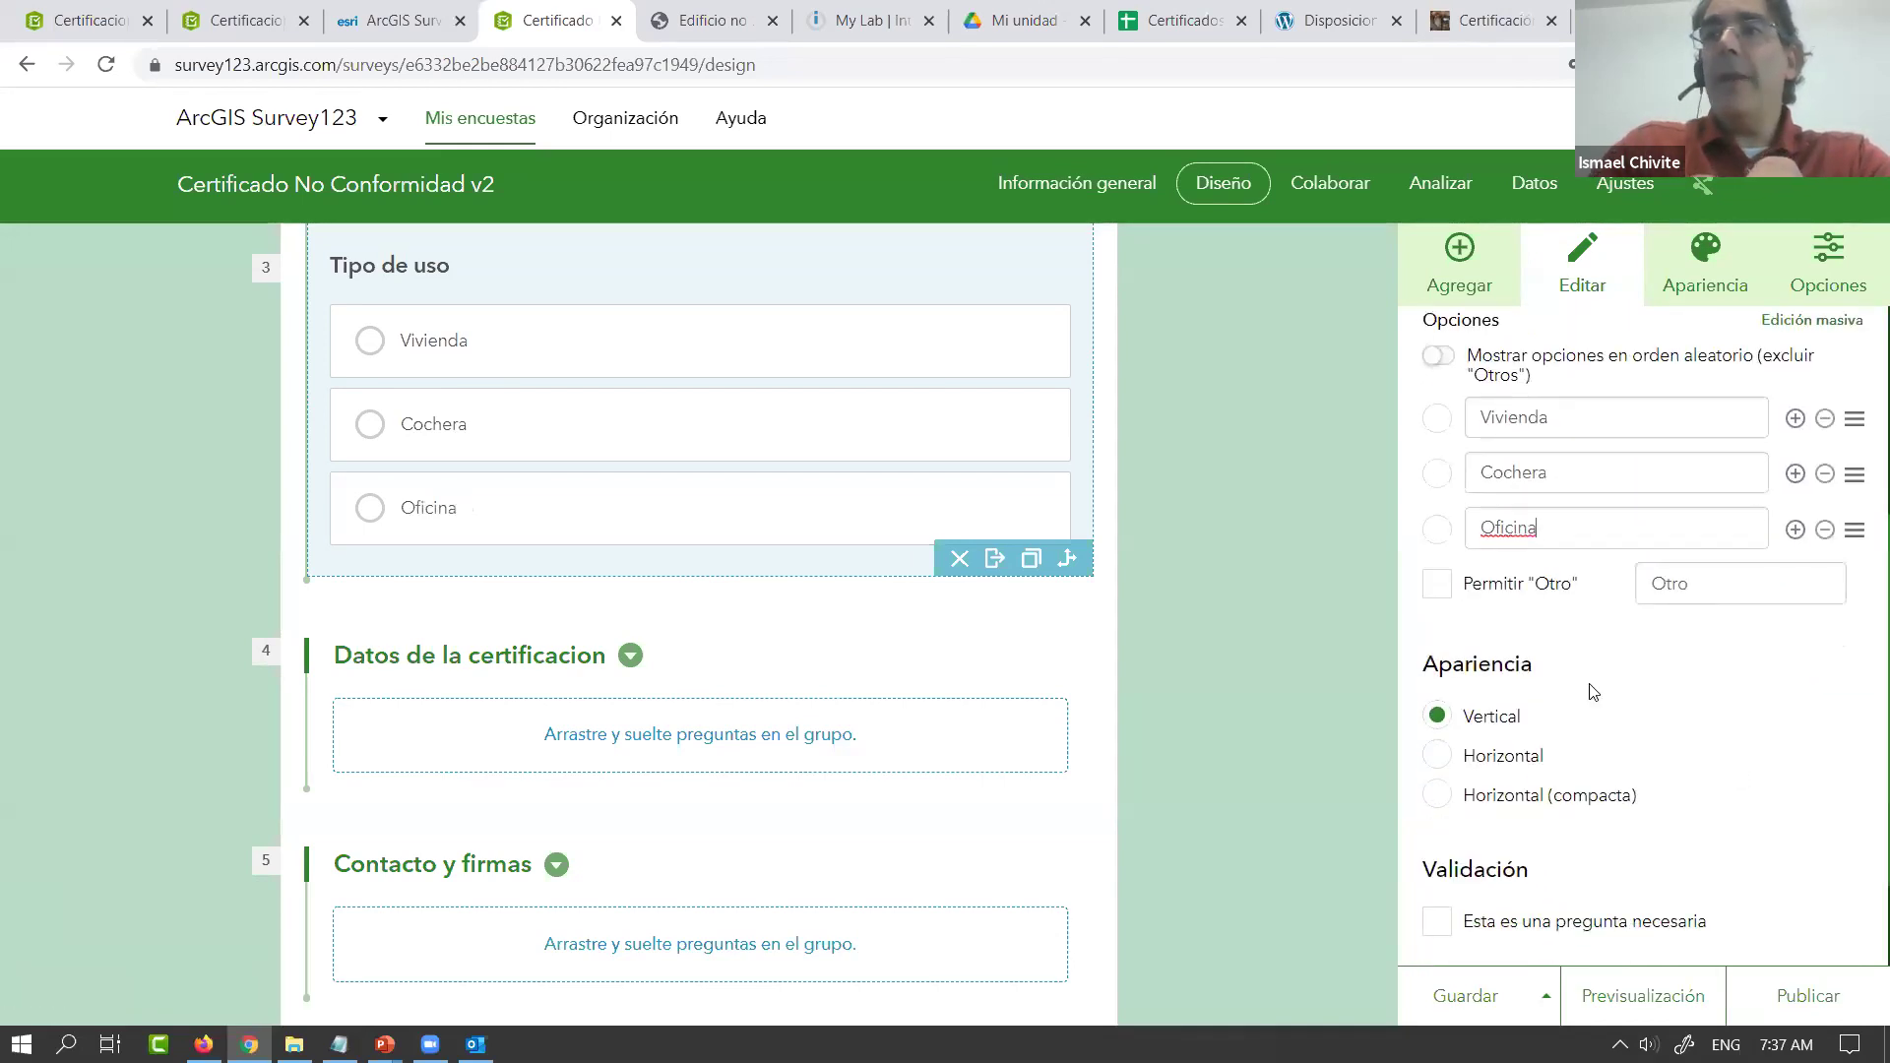
pyautogui.click(1445, 595)
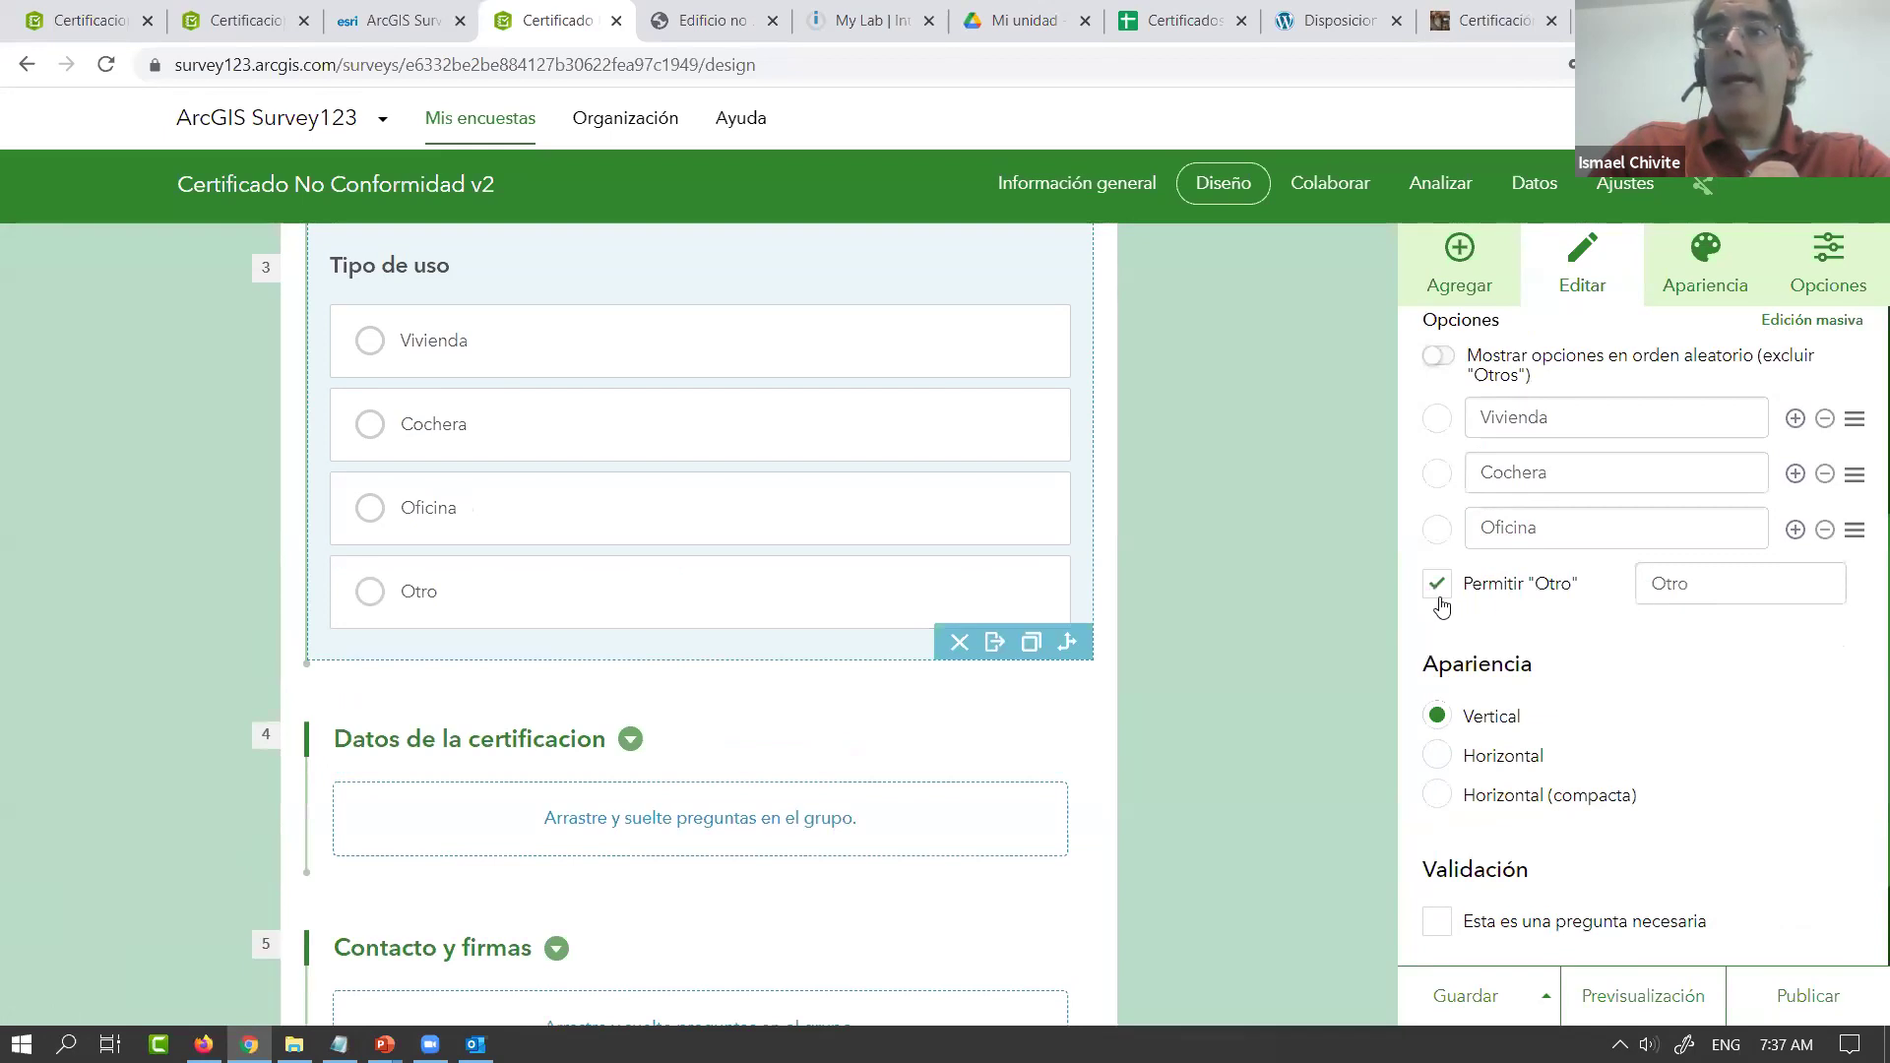
pyautogui.click(1440, 587)
pyautogui.click(1440, 587)
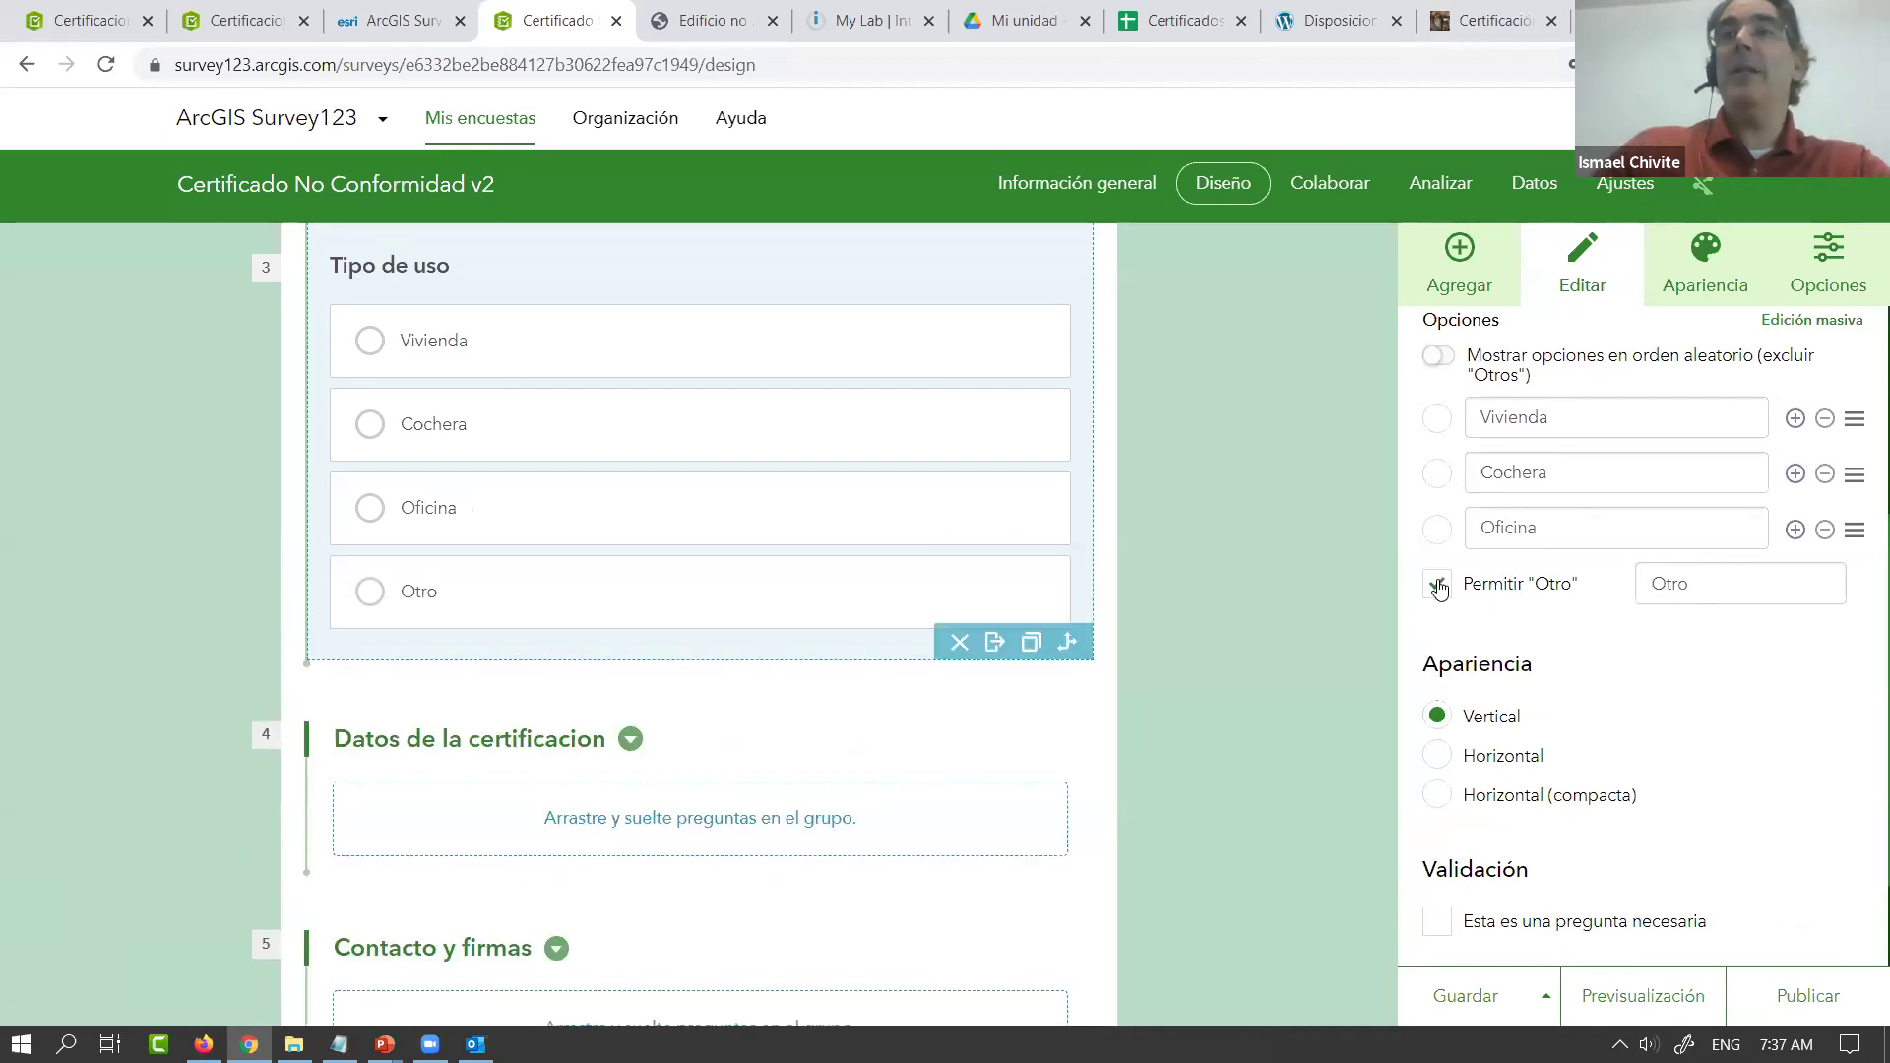
pyautogui.click(1437, 759)
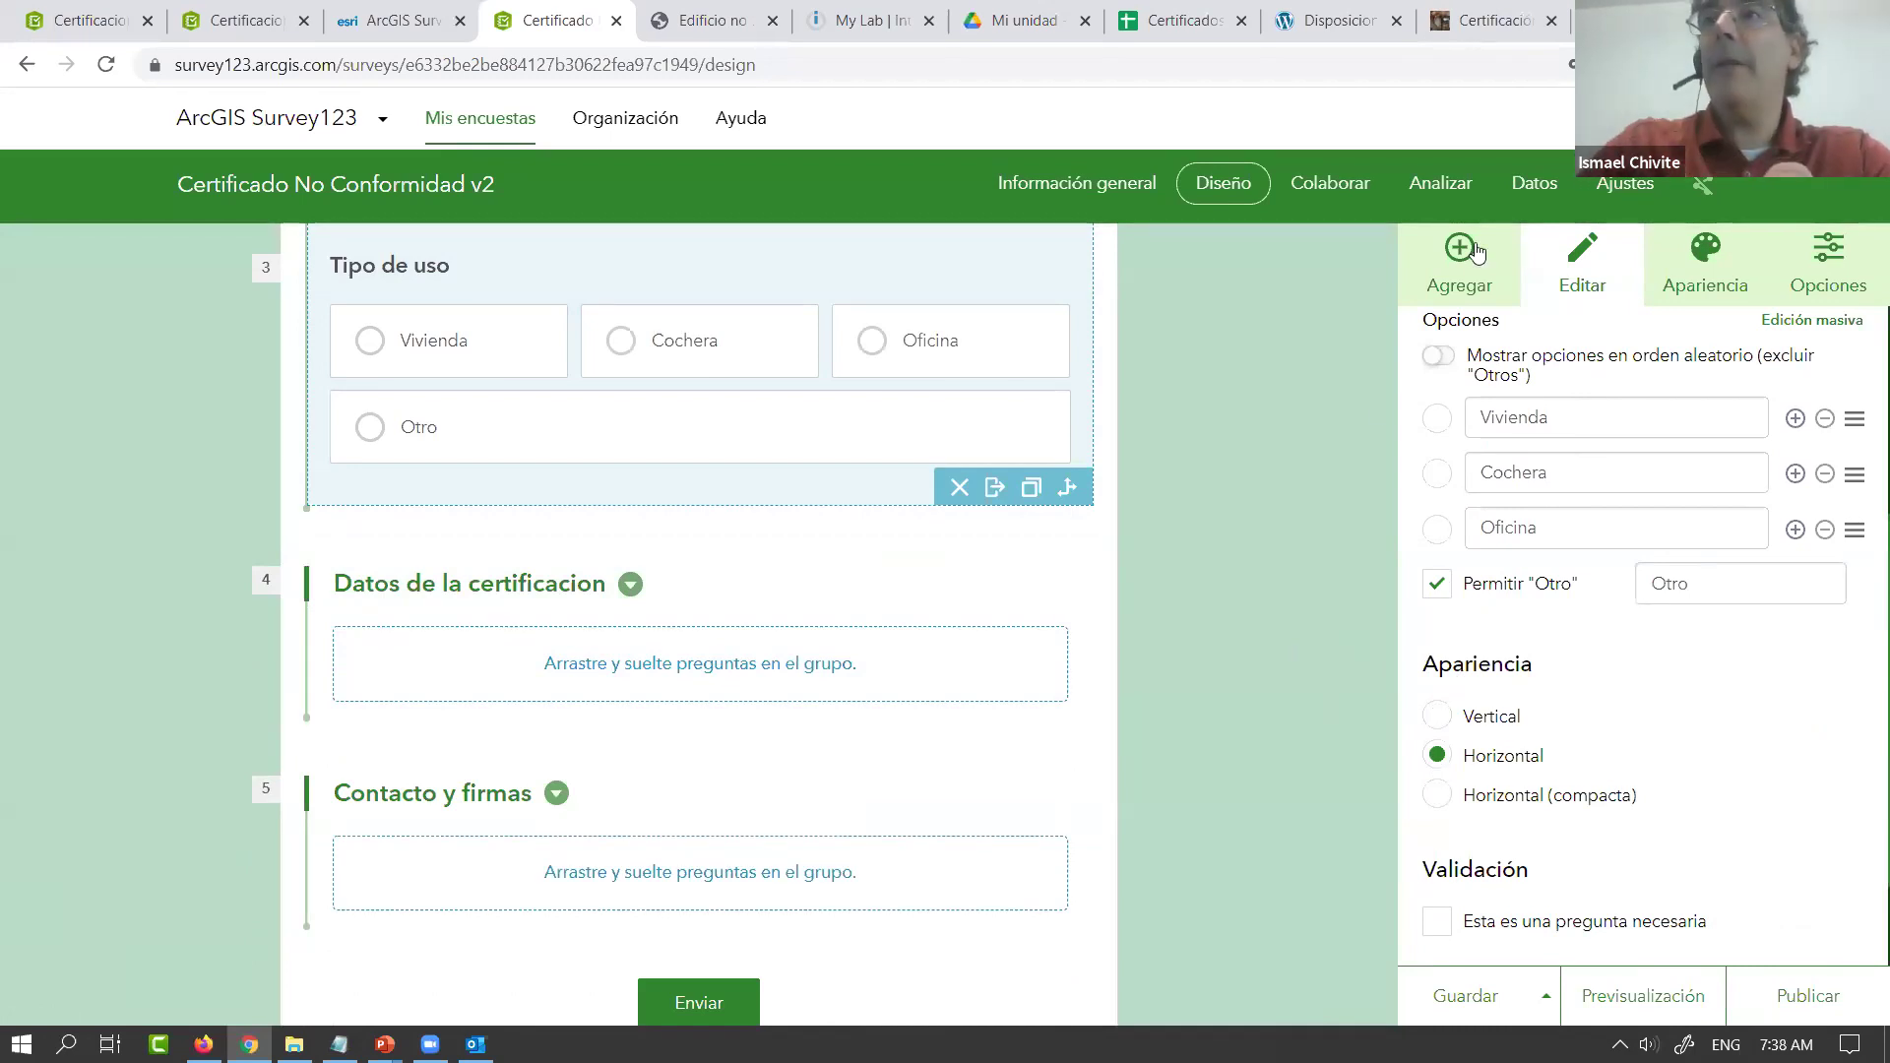
# Add a single-line text question below Tipo de uso labelled 'Administrador del inmueble'
pyautogui.click(1439, 268)
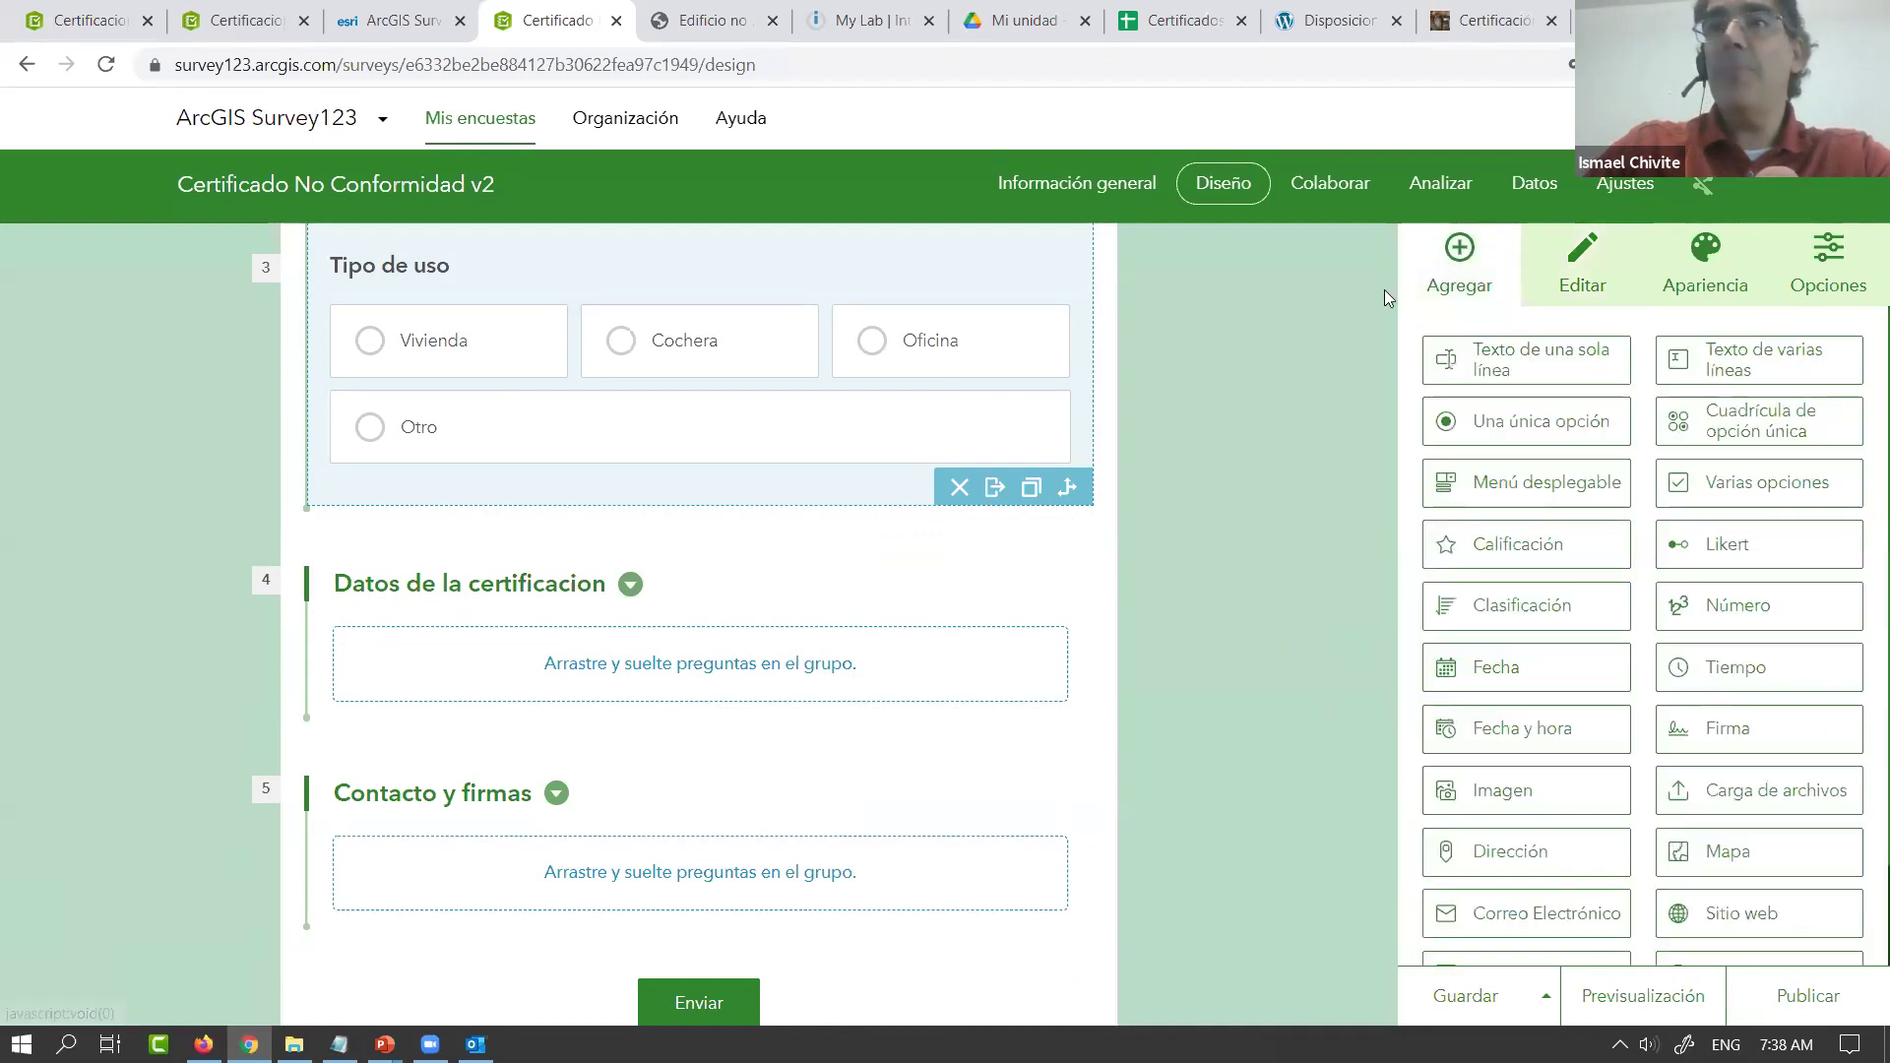
pyautogui.moveTo(1558, 372); pyautogui.dragTo(1014, 463)
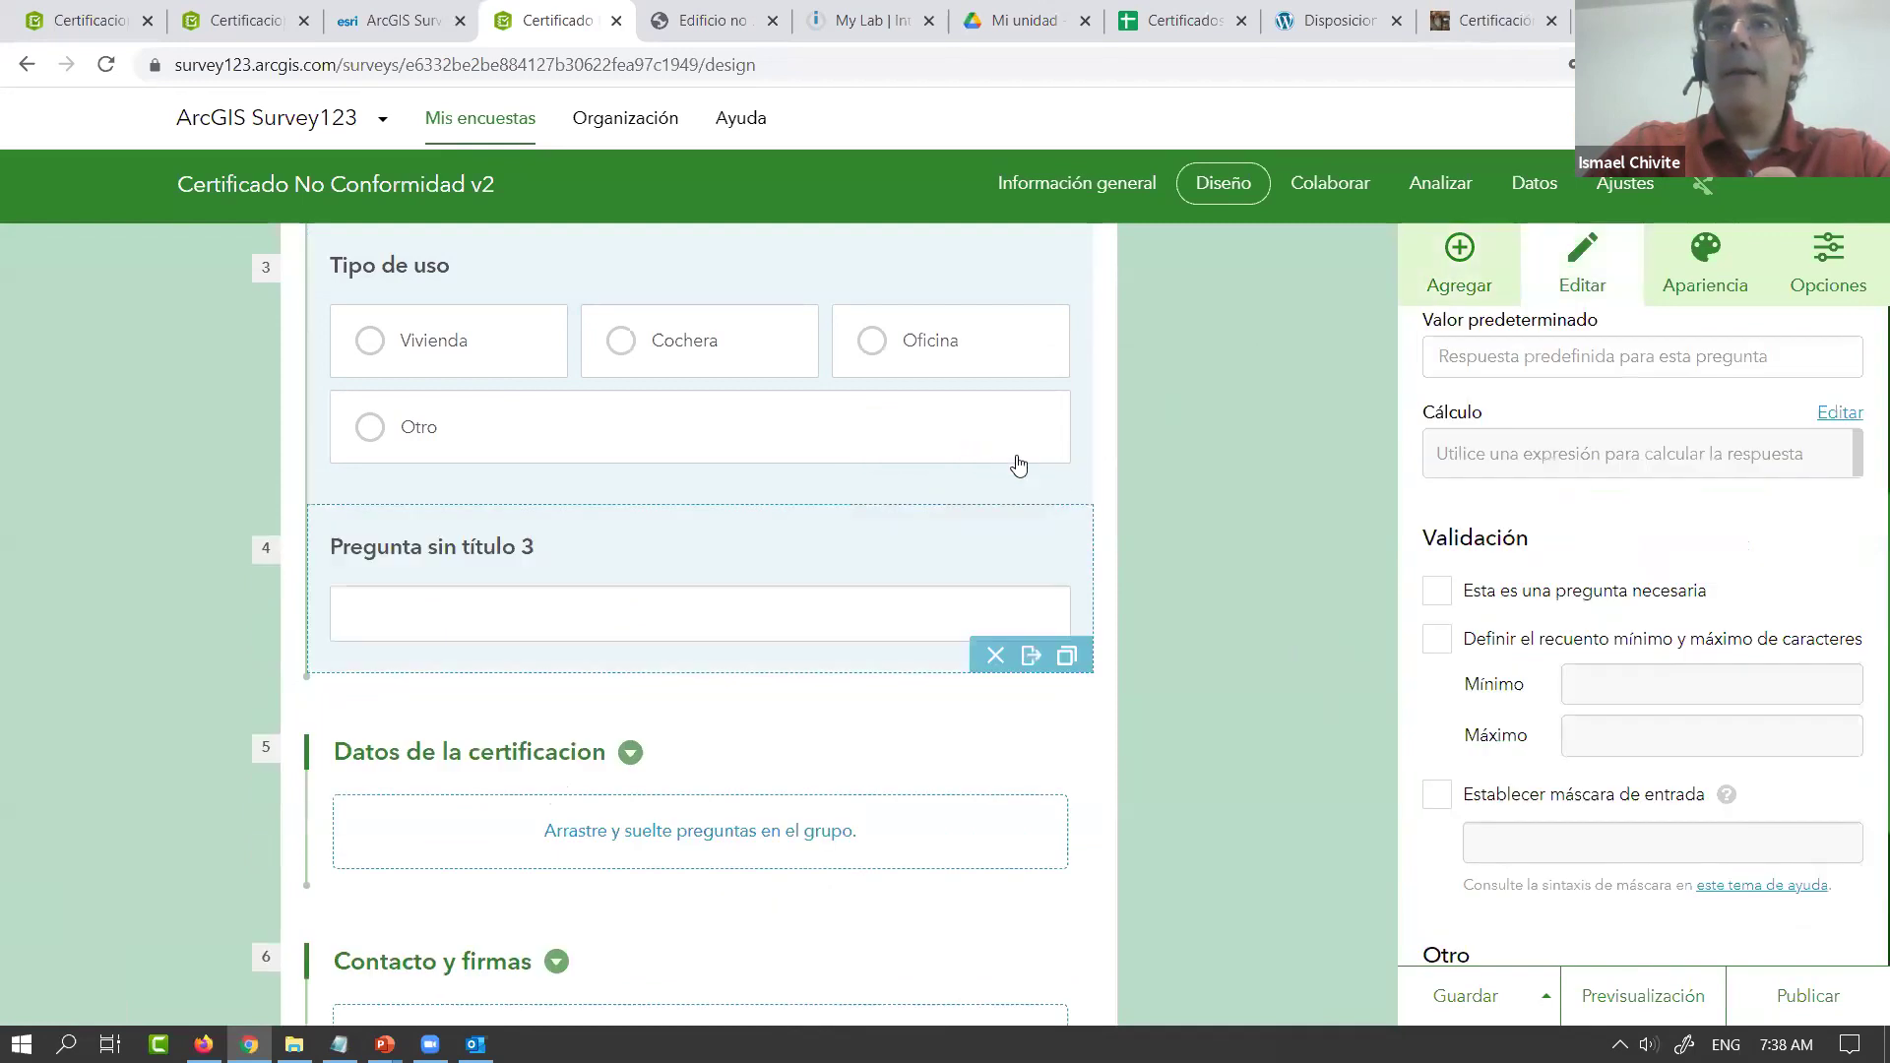
pyautogui.scroll(5, 1591, 456)
pyautogui.tripleClick(1642, 440)
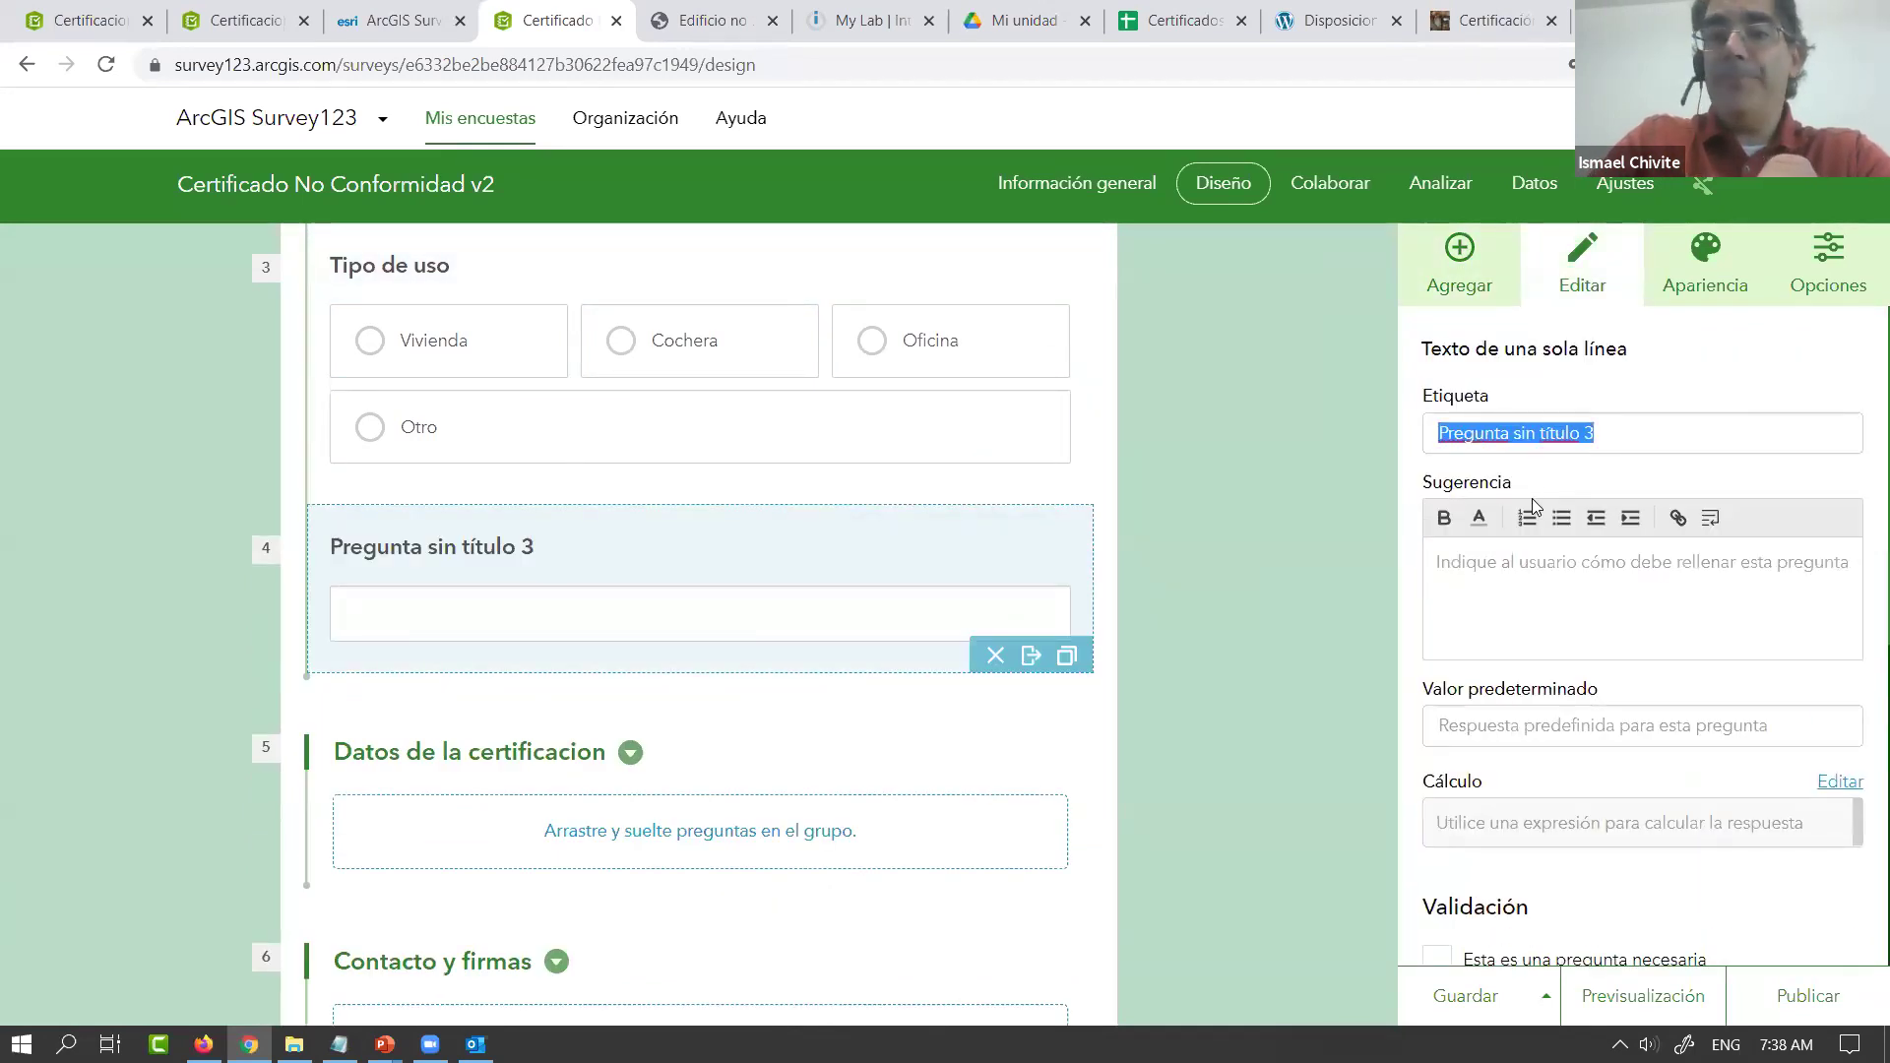
pyautogui.write('Nombre d')
pyautogui.press('BackSpace')
pyautogui.press('BackSpace')
pyautogui.press('BackSpace')
pyautogui.press('BackSpace')
pyautogui.press('BackSpace')
pyautogui.press('BackSpace')
pyautogui.press('BackSpace')
pyautogui.press('BackSpace')
pyautogui.write('Adminisr')
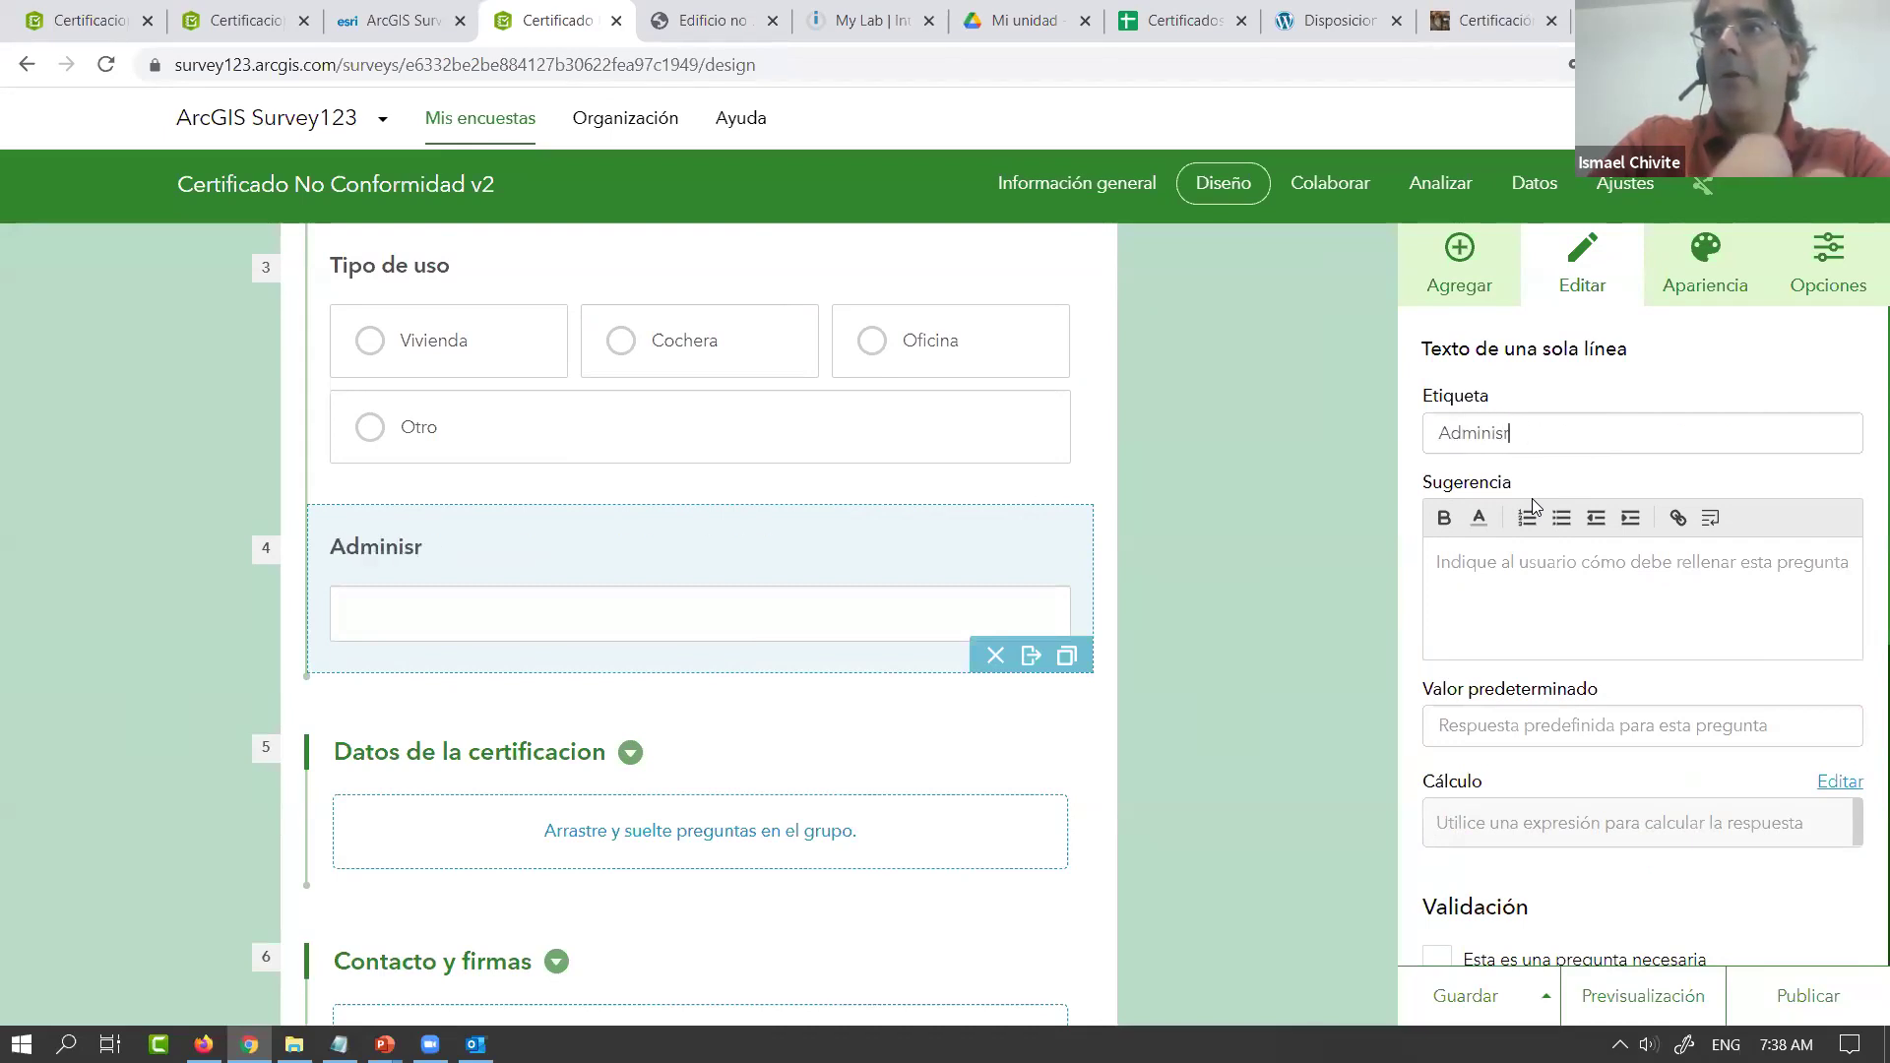
pyautogui.write('t')
pyautogui.press('BackSpace')
pyautogui.press('BackSpace')
pyautogui.write('trado')
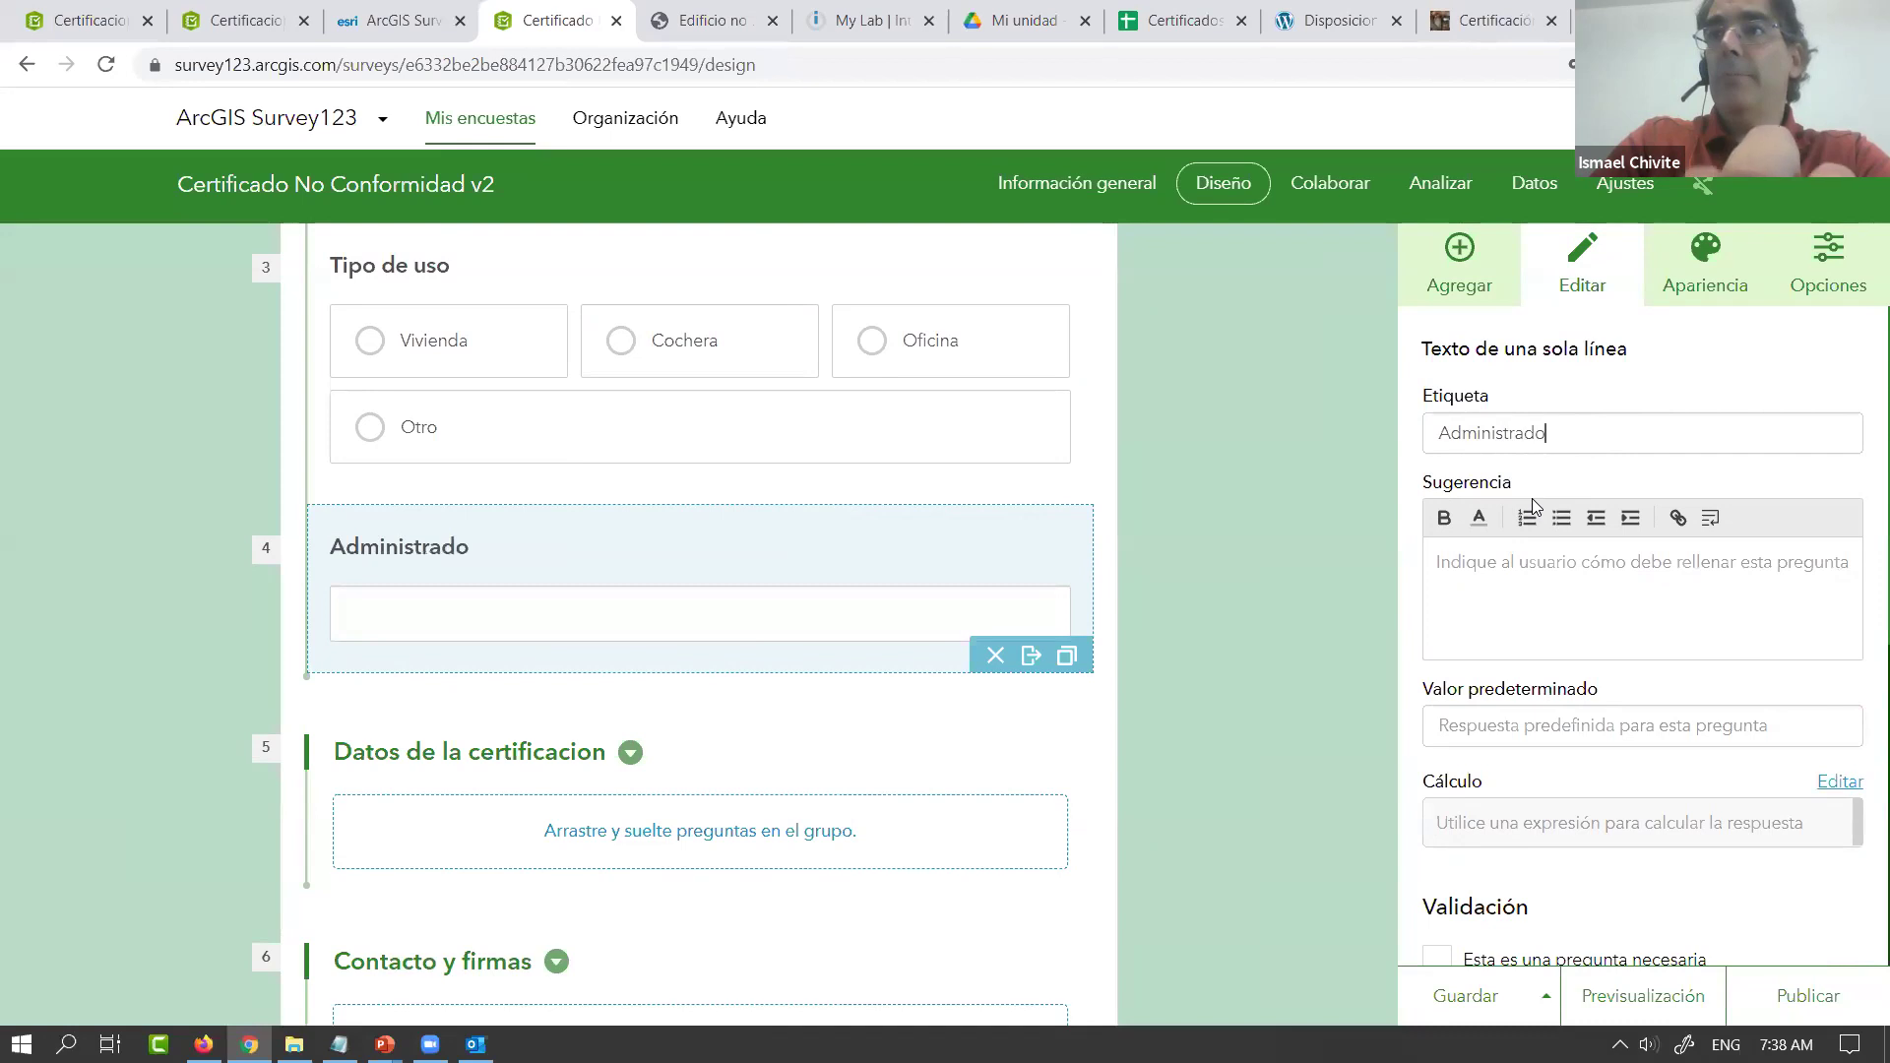
pyautogui.write('r d')
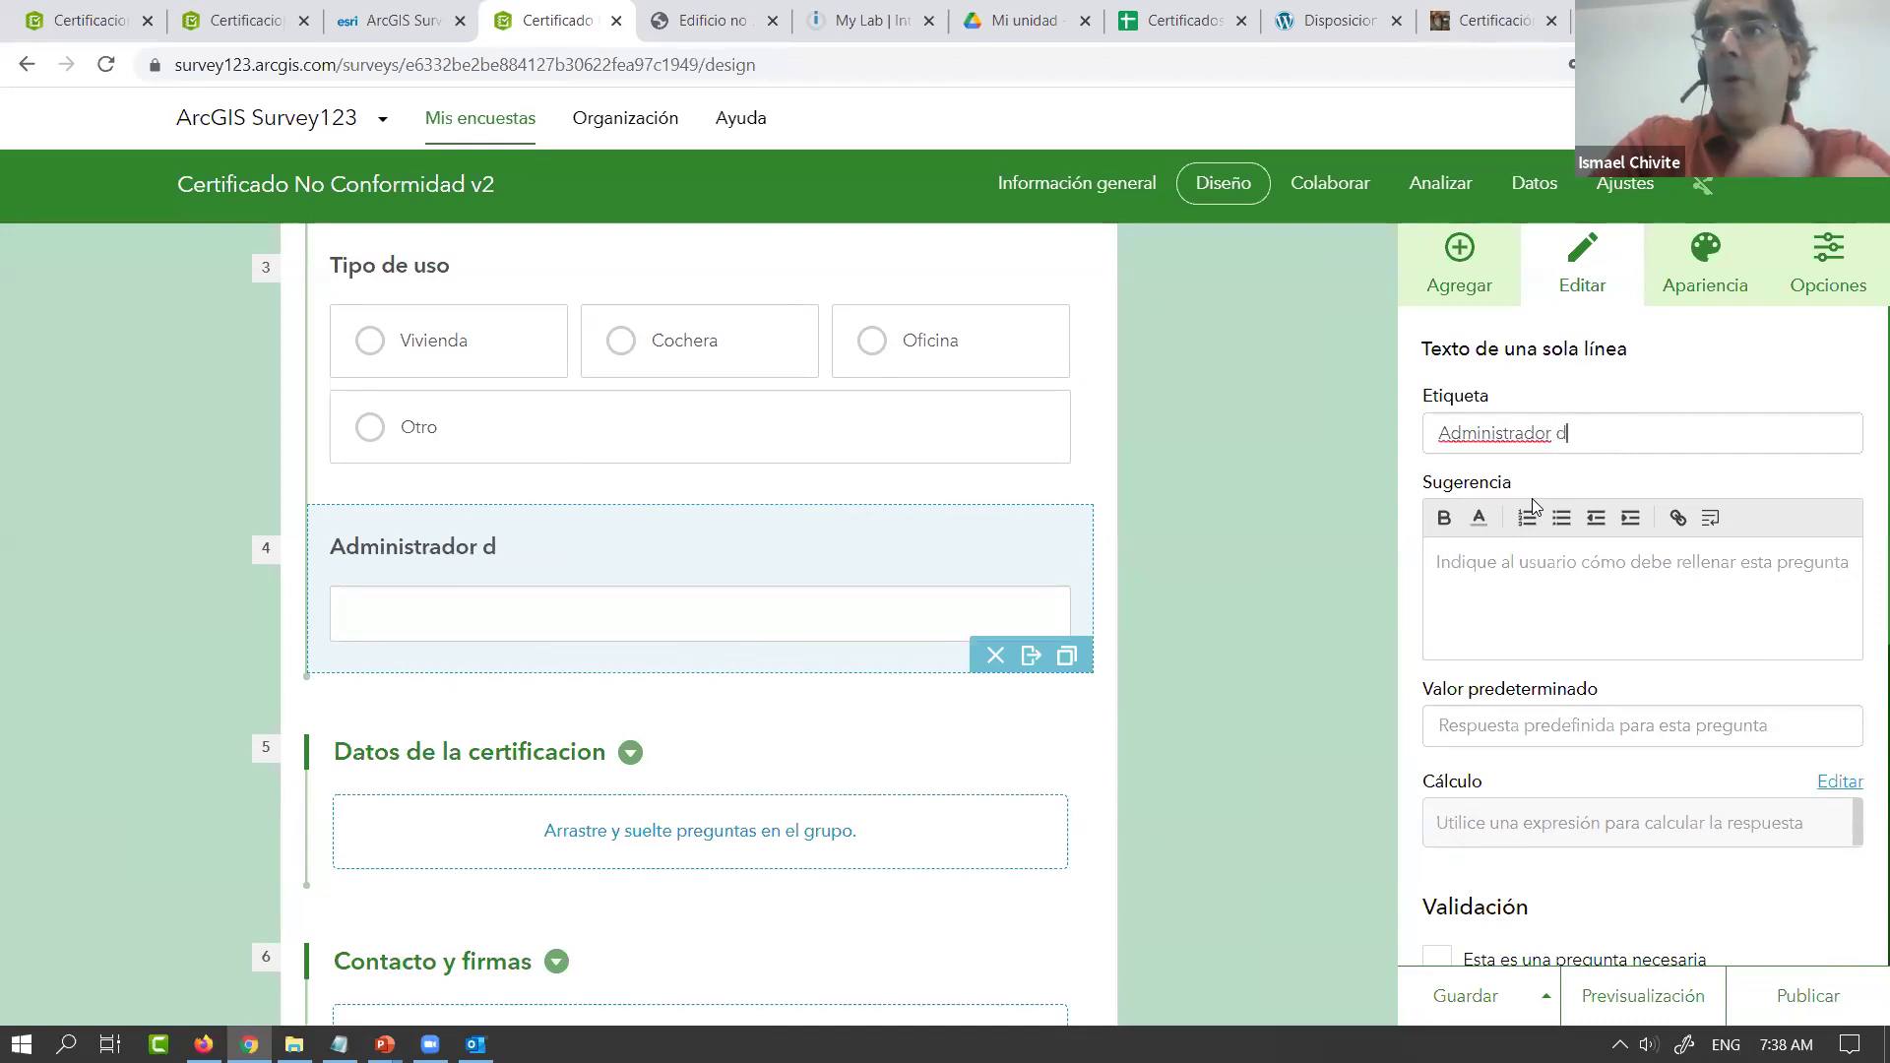
pyautogui.write('el inmueble')
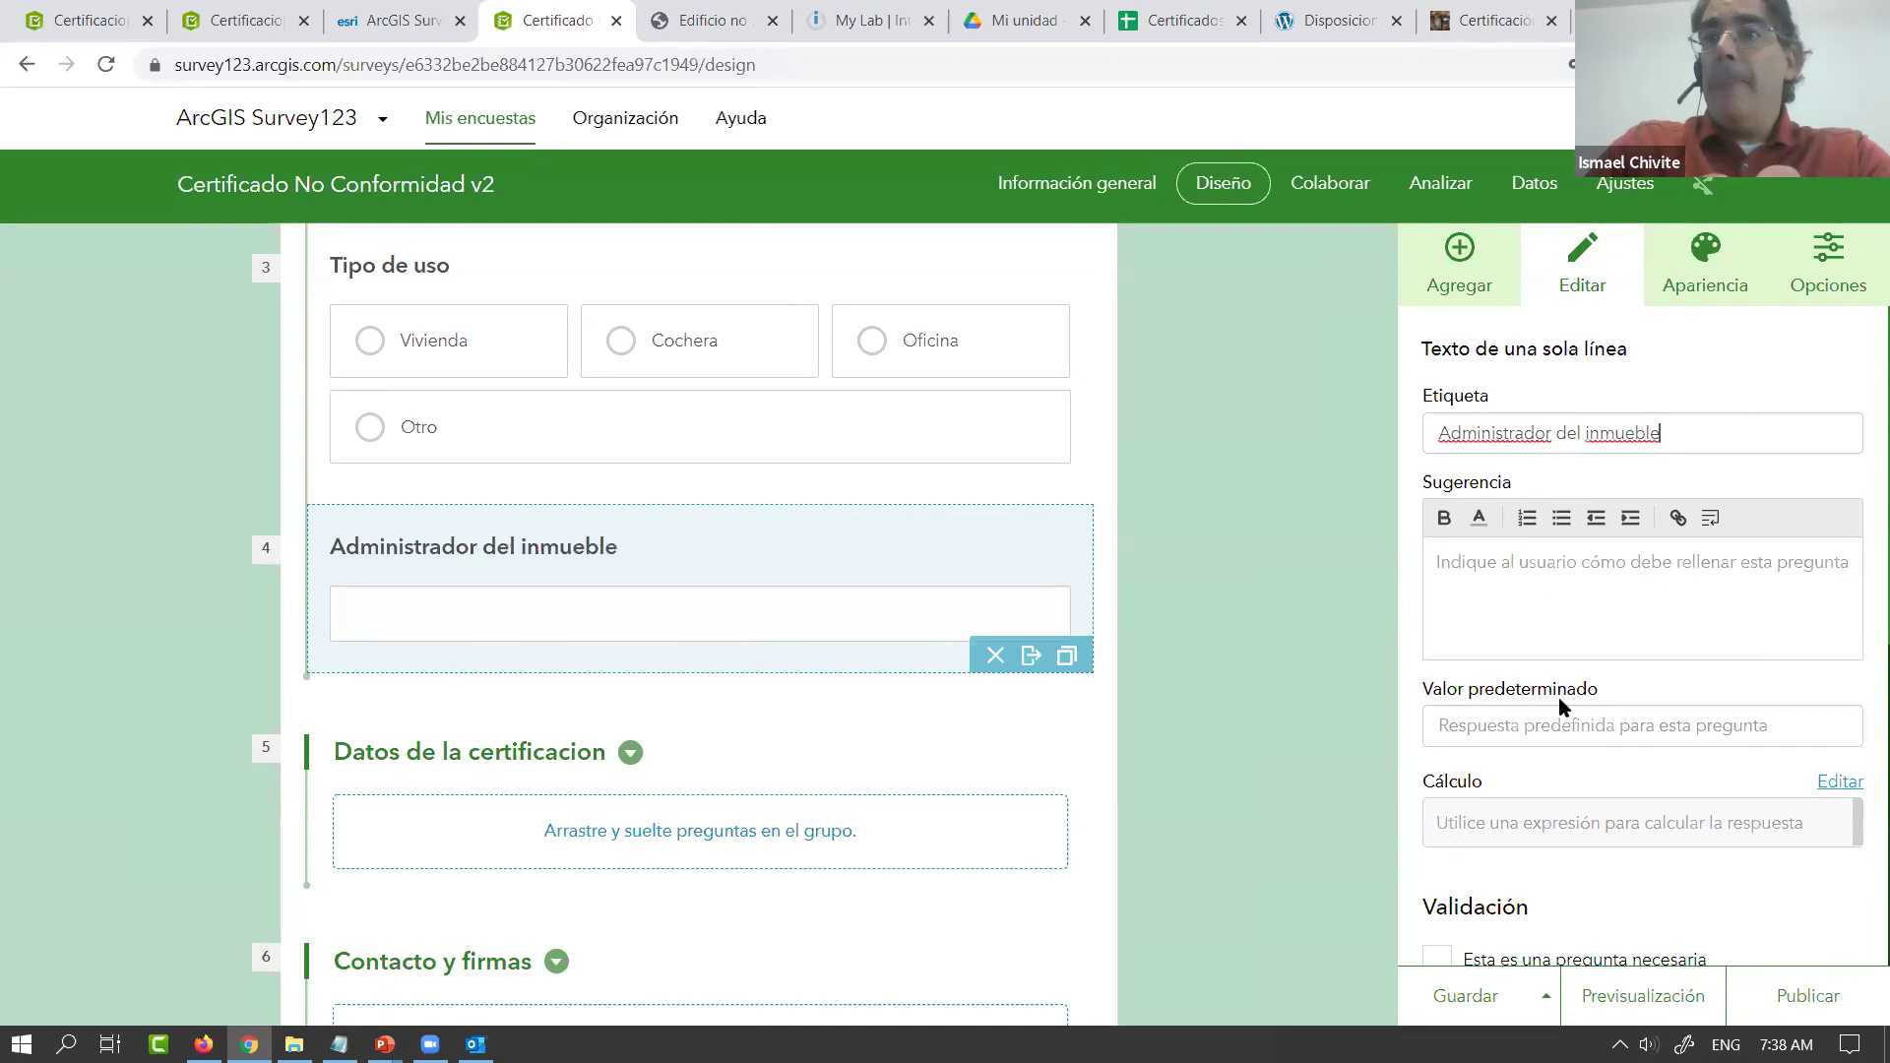
# Make Administrador del inmueble required and turn on hiding its answer
pyautogui.scroll(-5, 1557, 697)
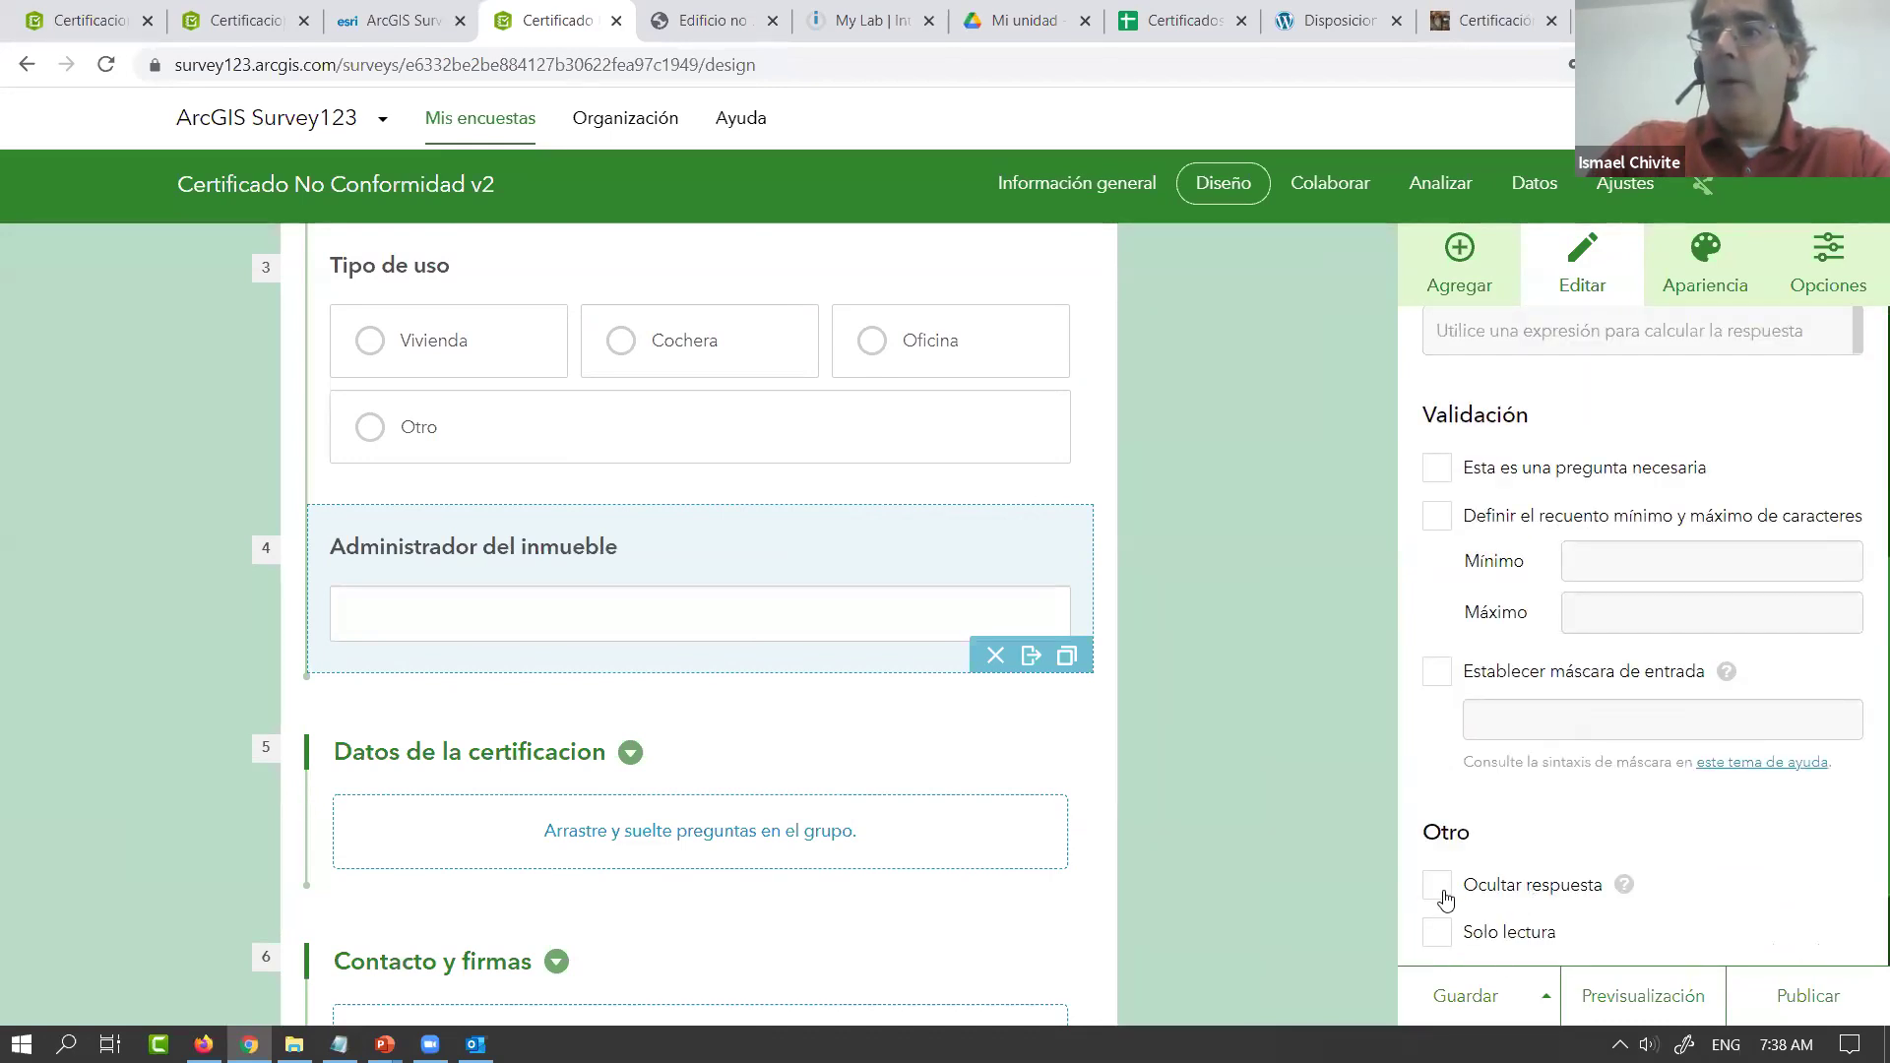
pyautogui.click(1438, 886)
pyautogui.scroll(-1, 1497, 894)
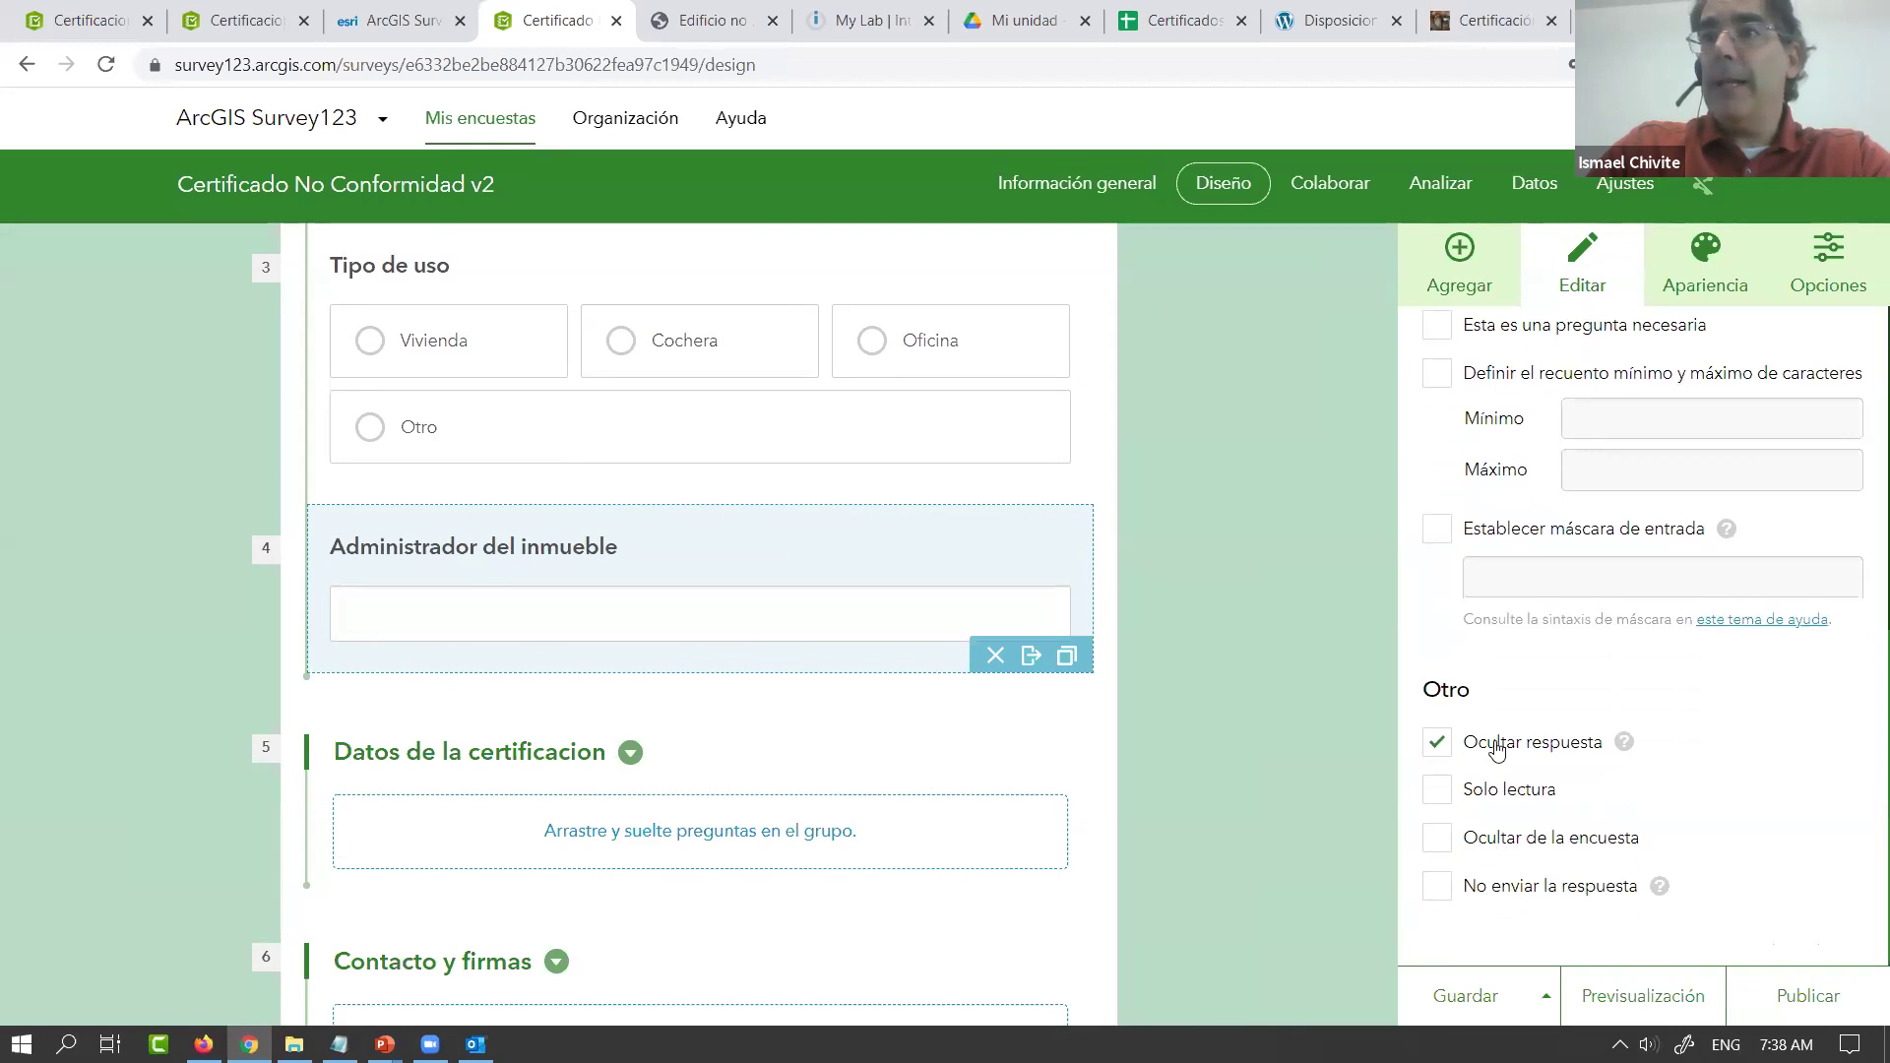
pyautogui.scroll(2, 1437, 535)
pyautogui.click(1436, 576)
pyautogui.scroll(-3, 803, 687)
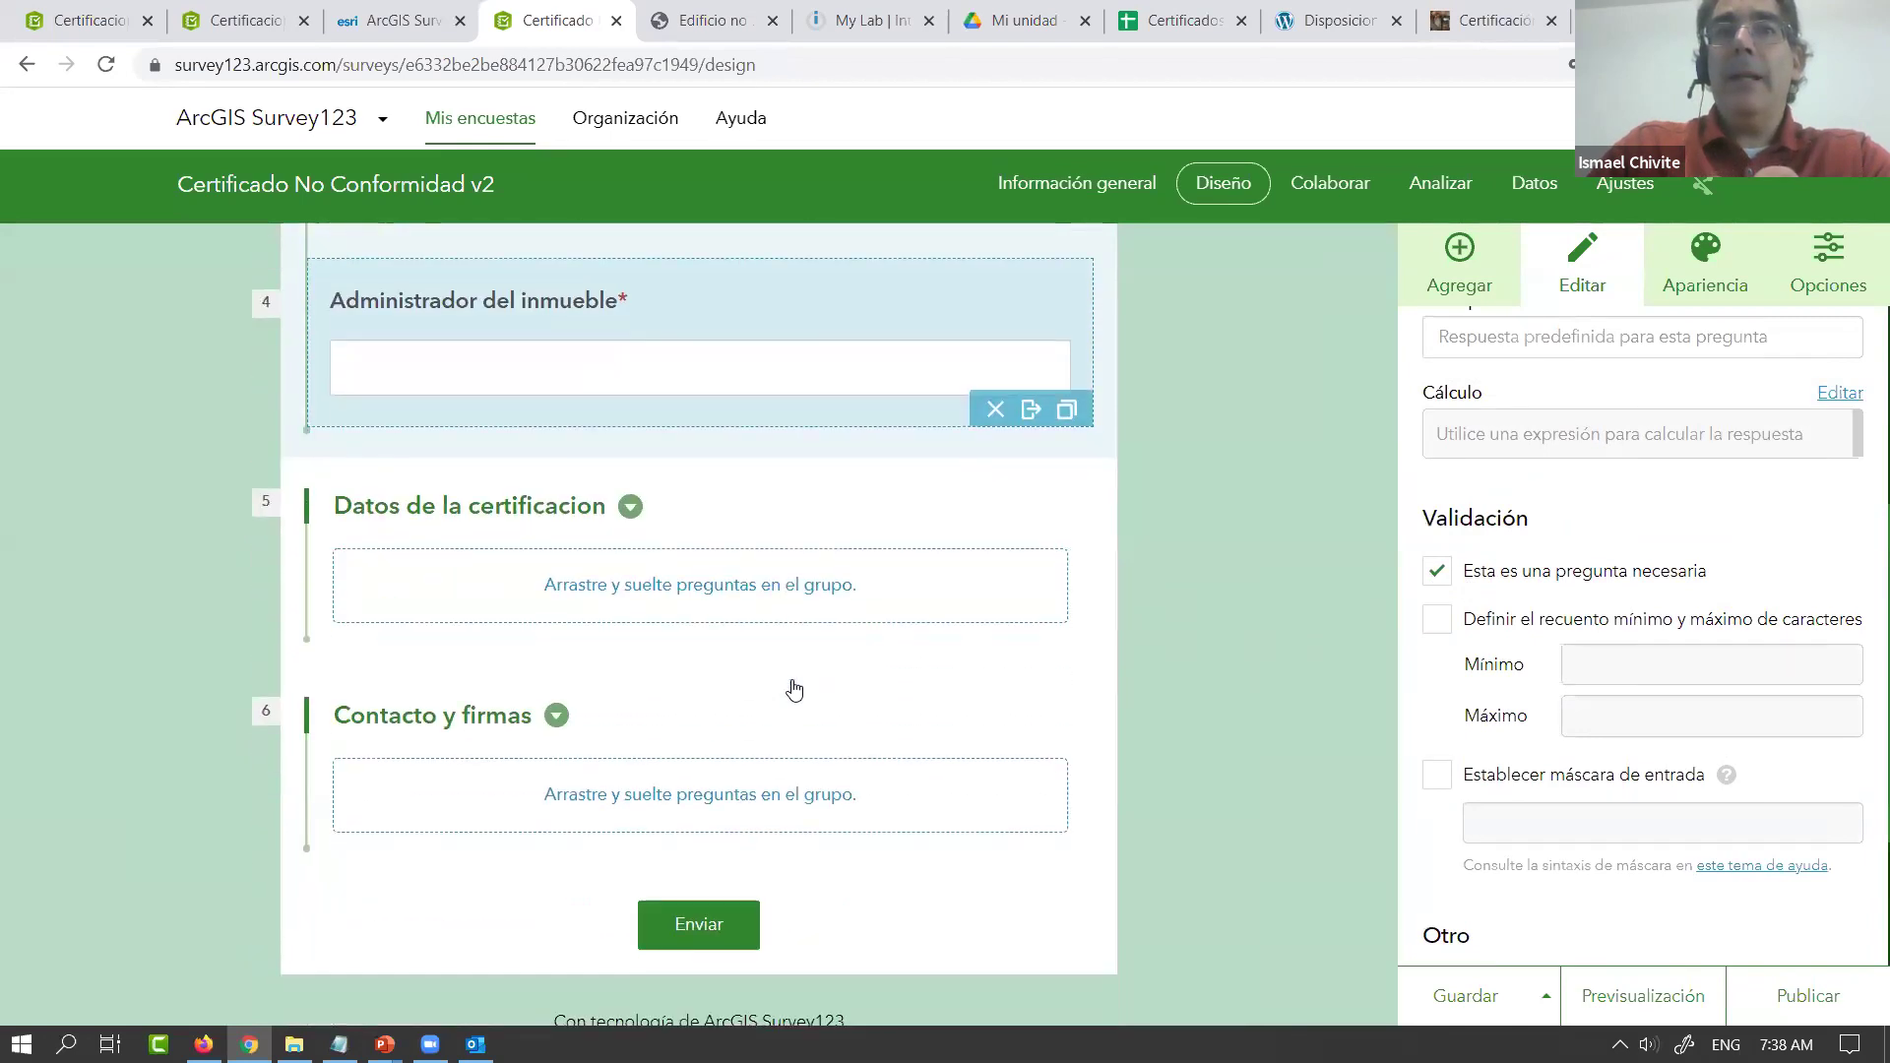
pyautogui.click(1479, 258)
# Drop a multi-line text question labelled 'Motivos' into the Datos de la certificacion group
pyautogui.click(533, 518)
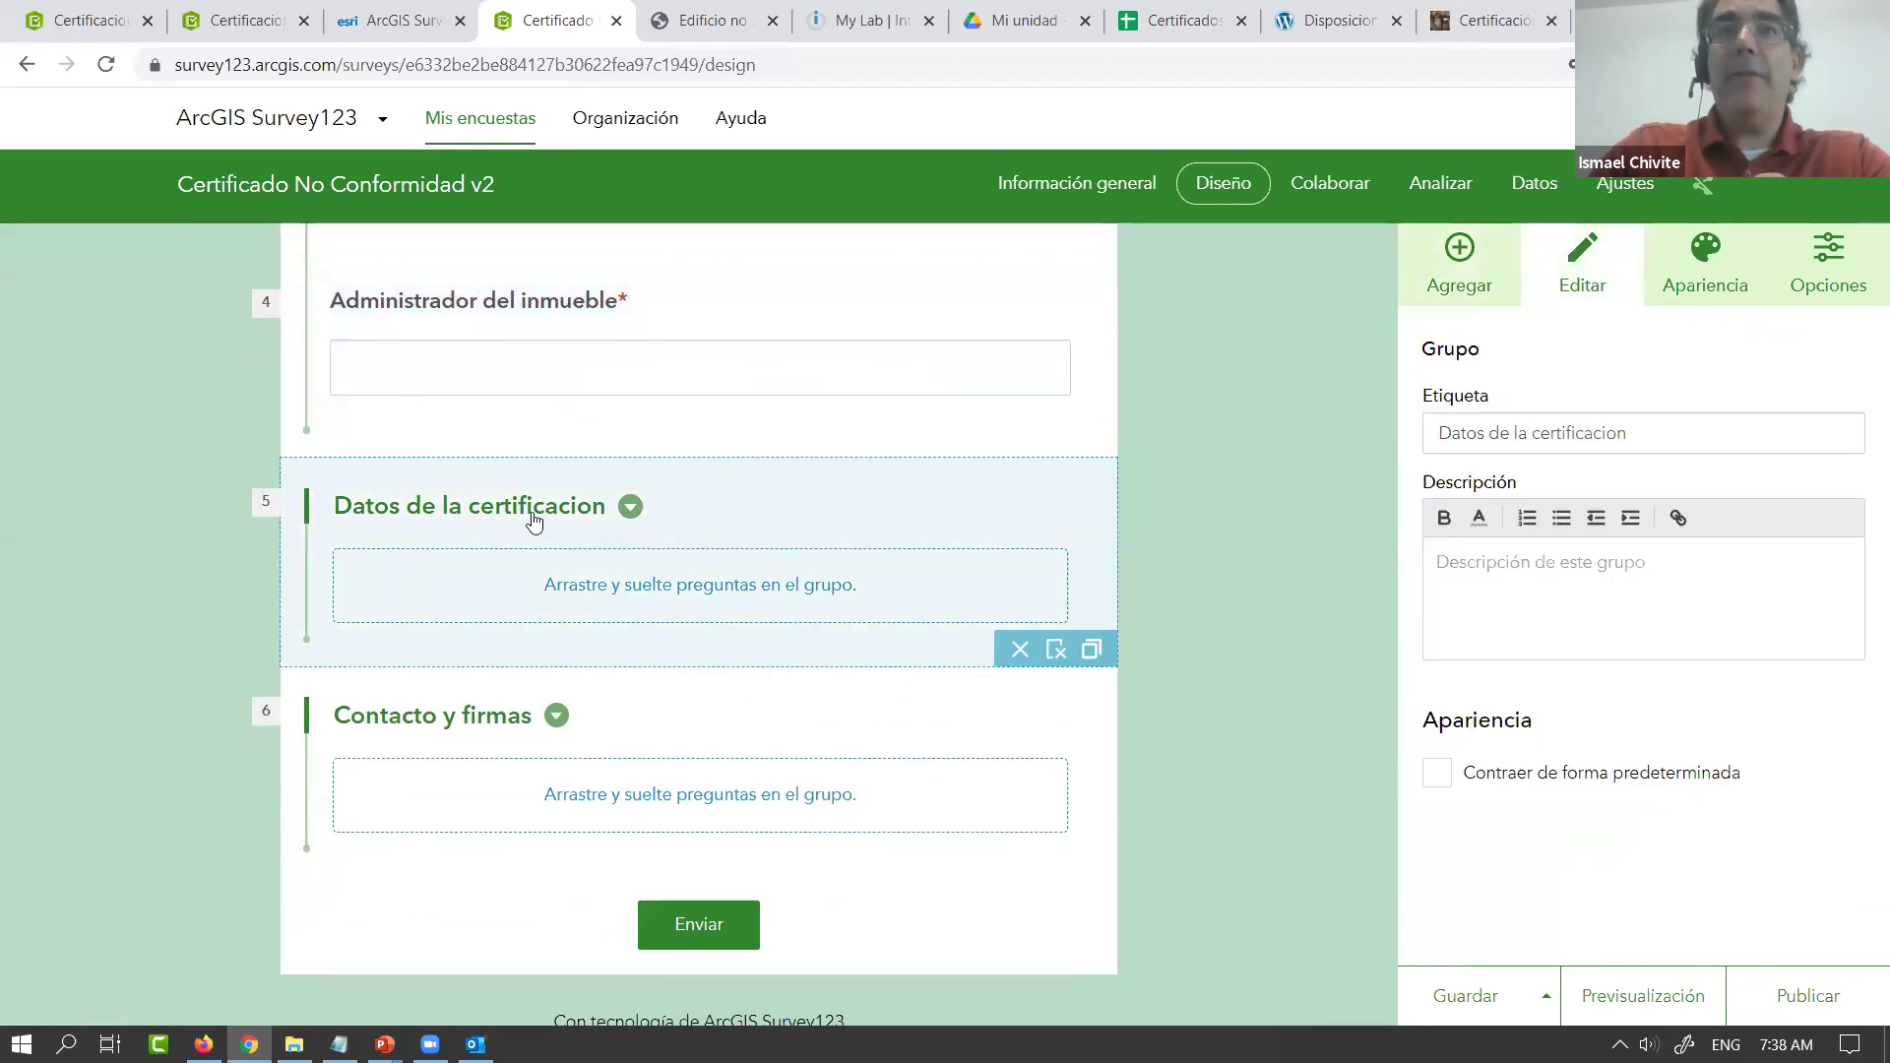
pyautogui.click(1461, 266)
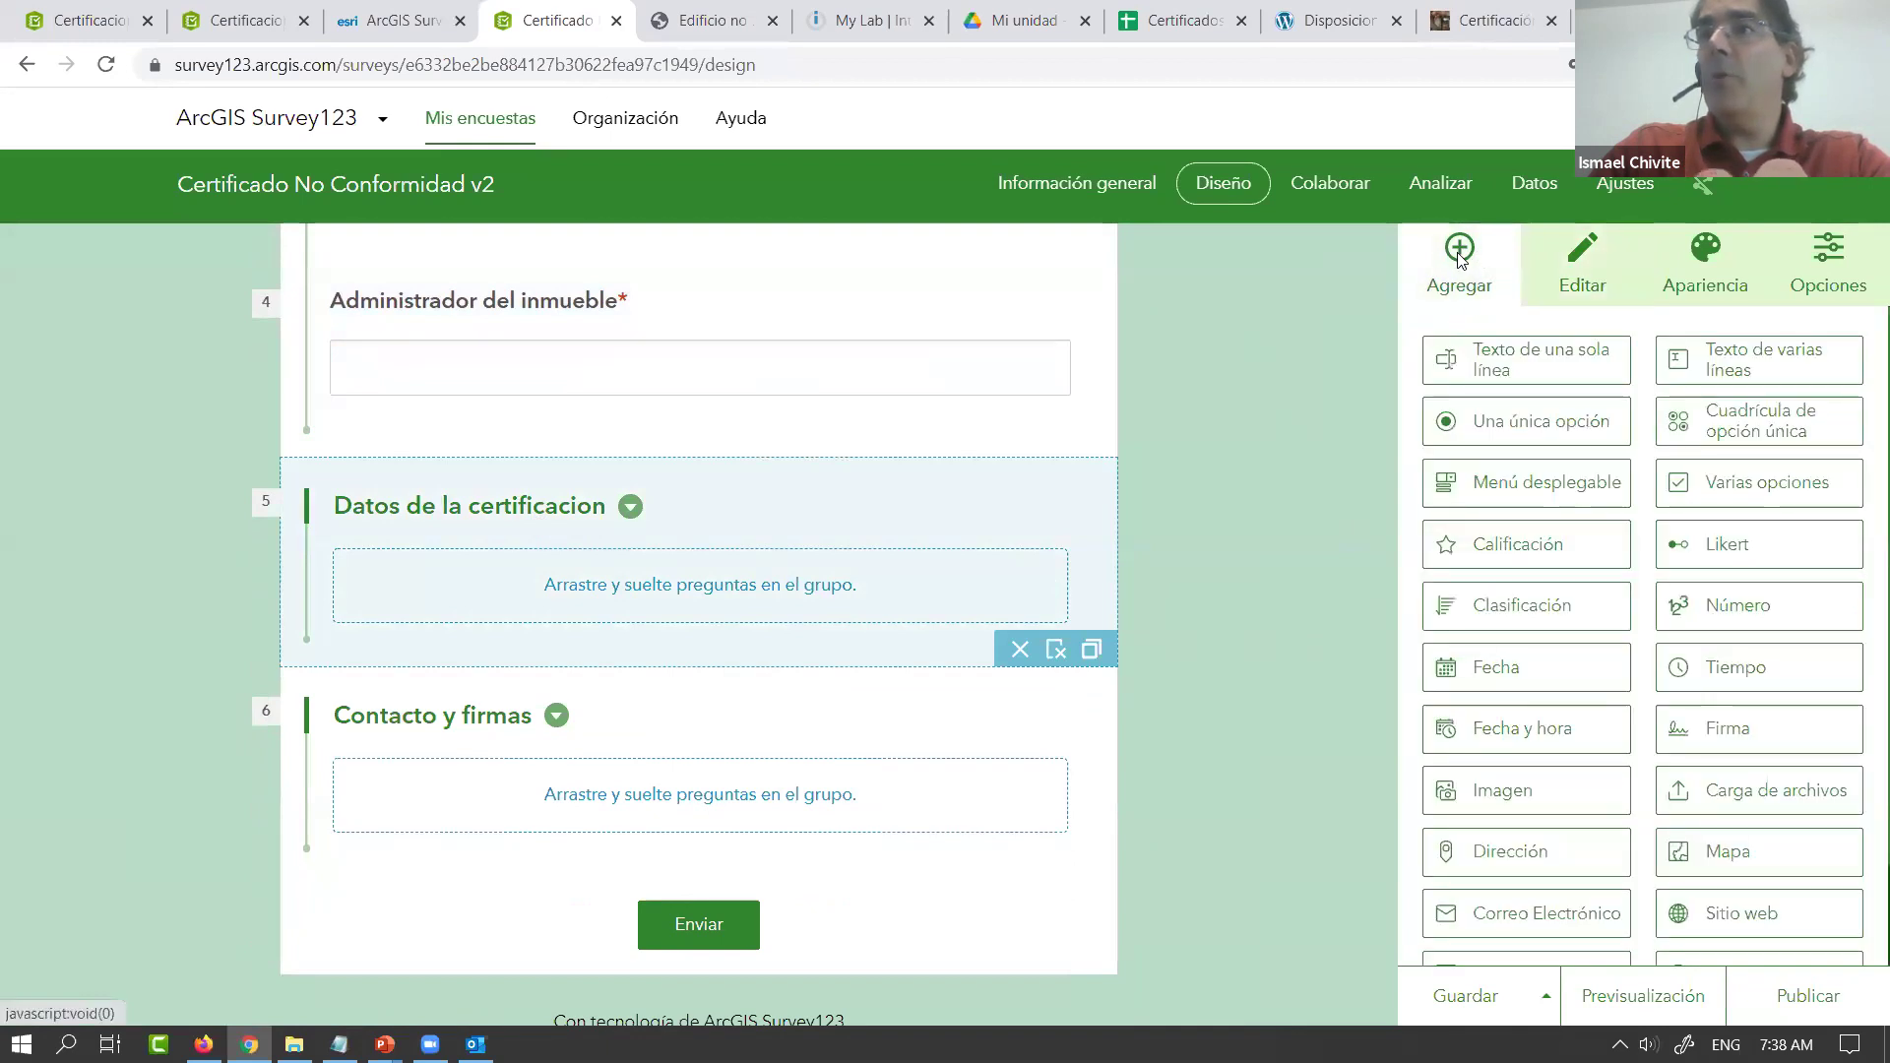
pyautogui.moveTo(1752, 371); pyautogui.dragTo(853, 608)
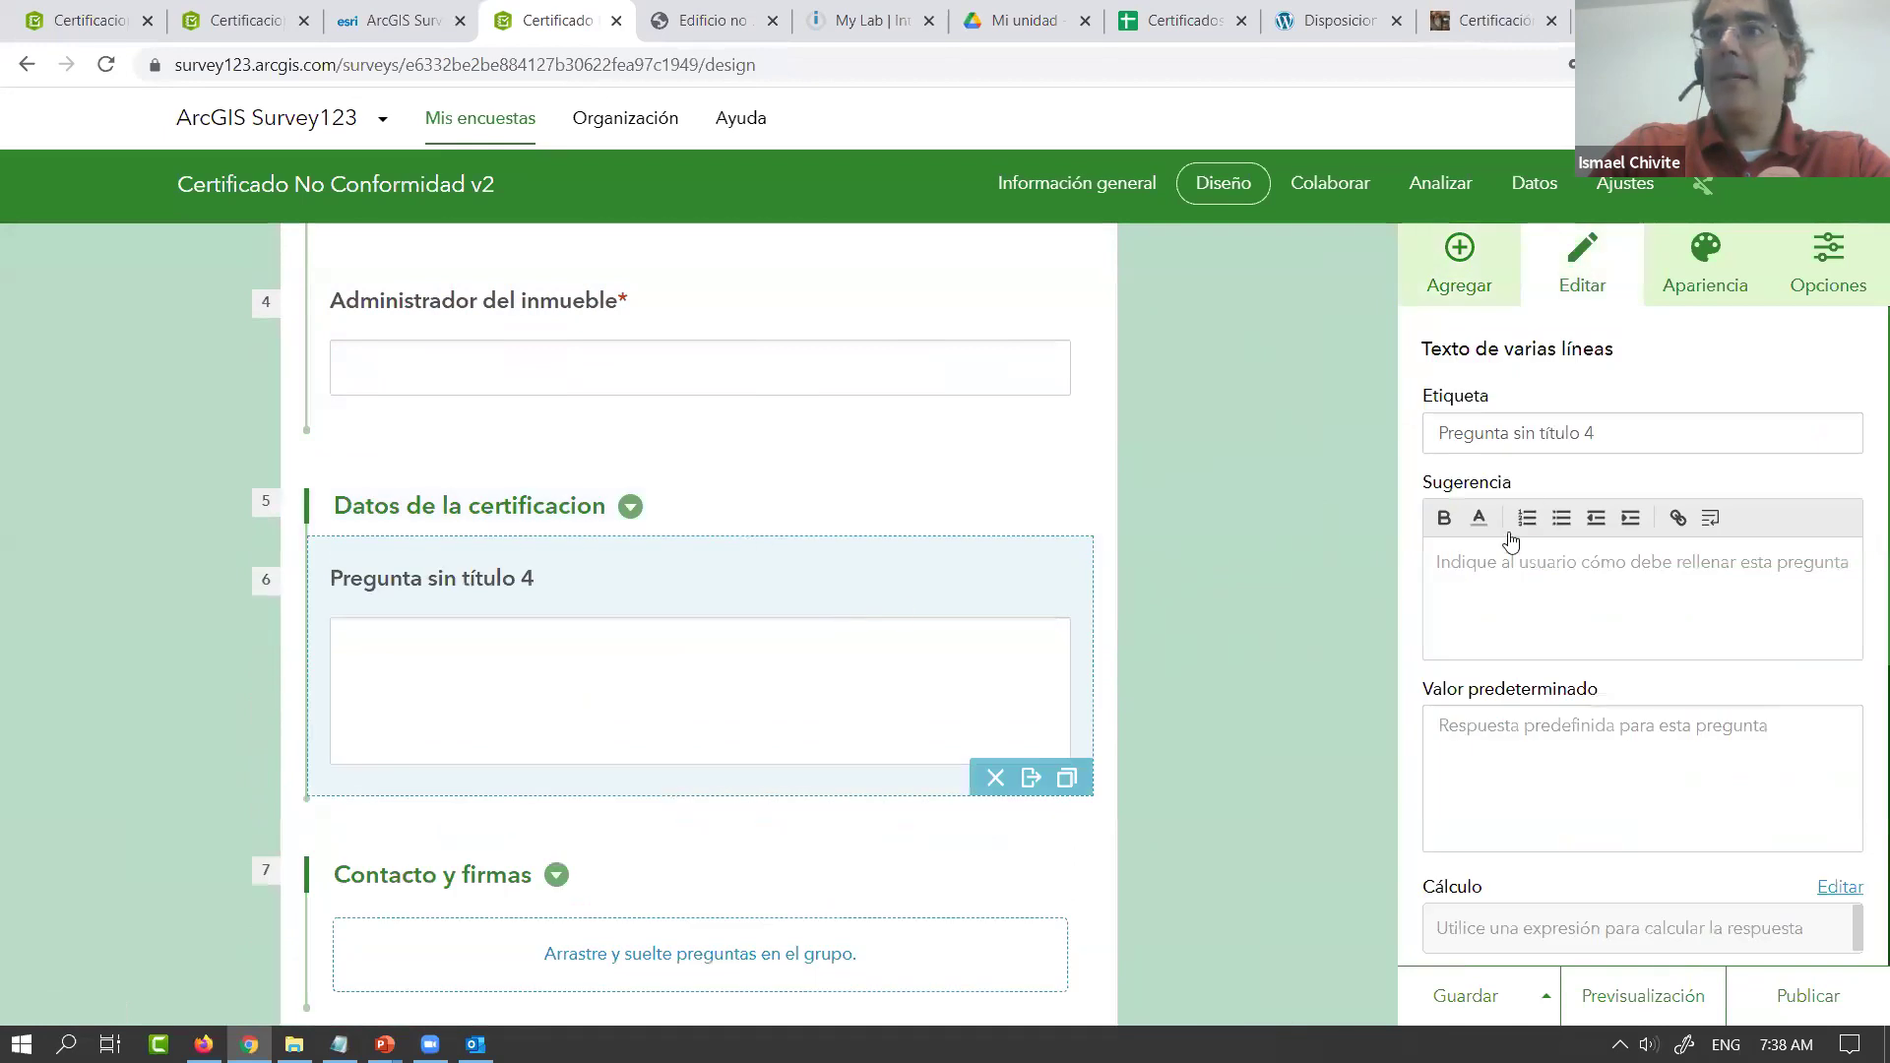
pyautogui.tripleClick(1629, 438)
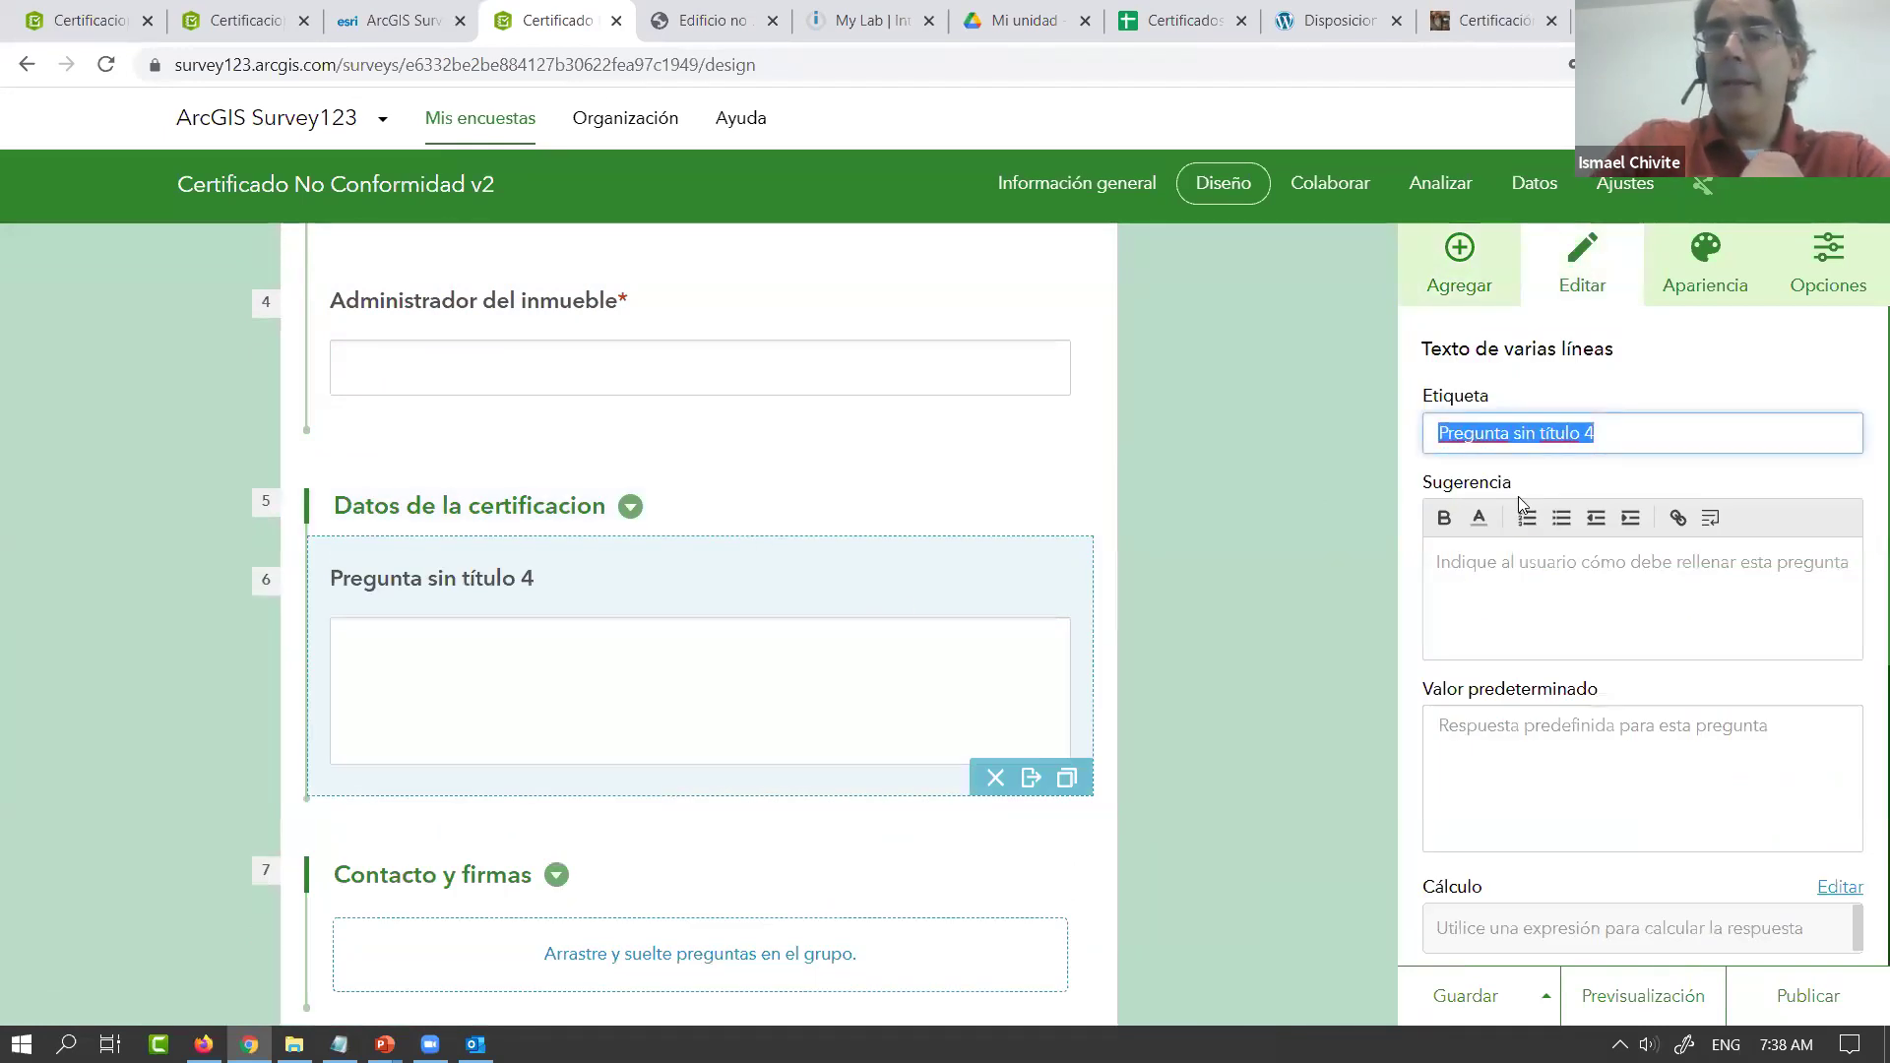
pyautogui.write('Motivos')
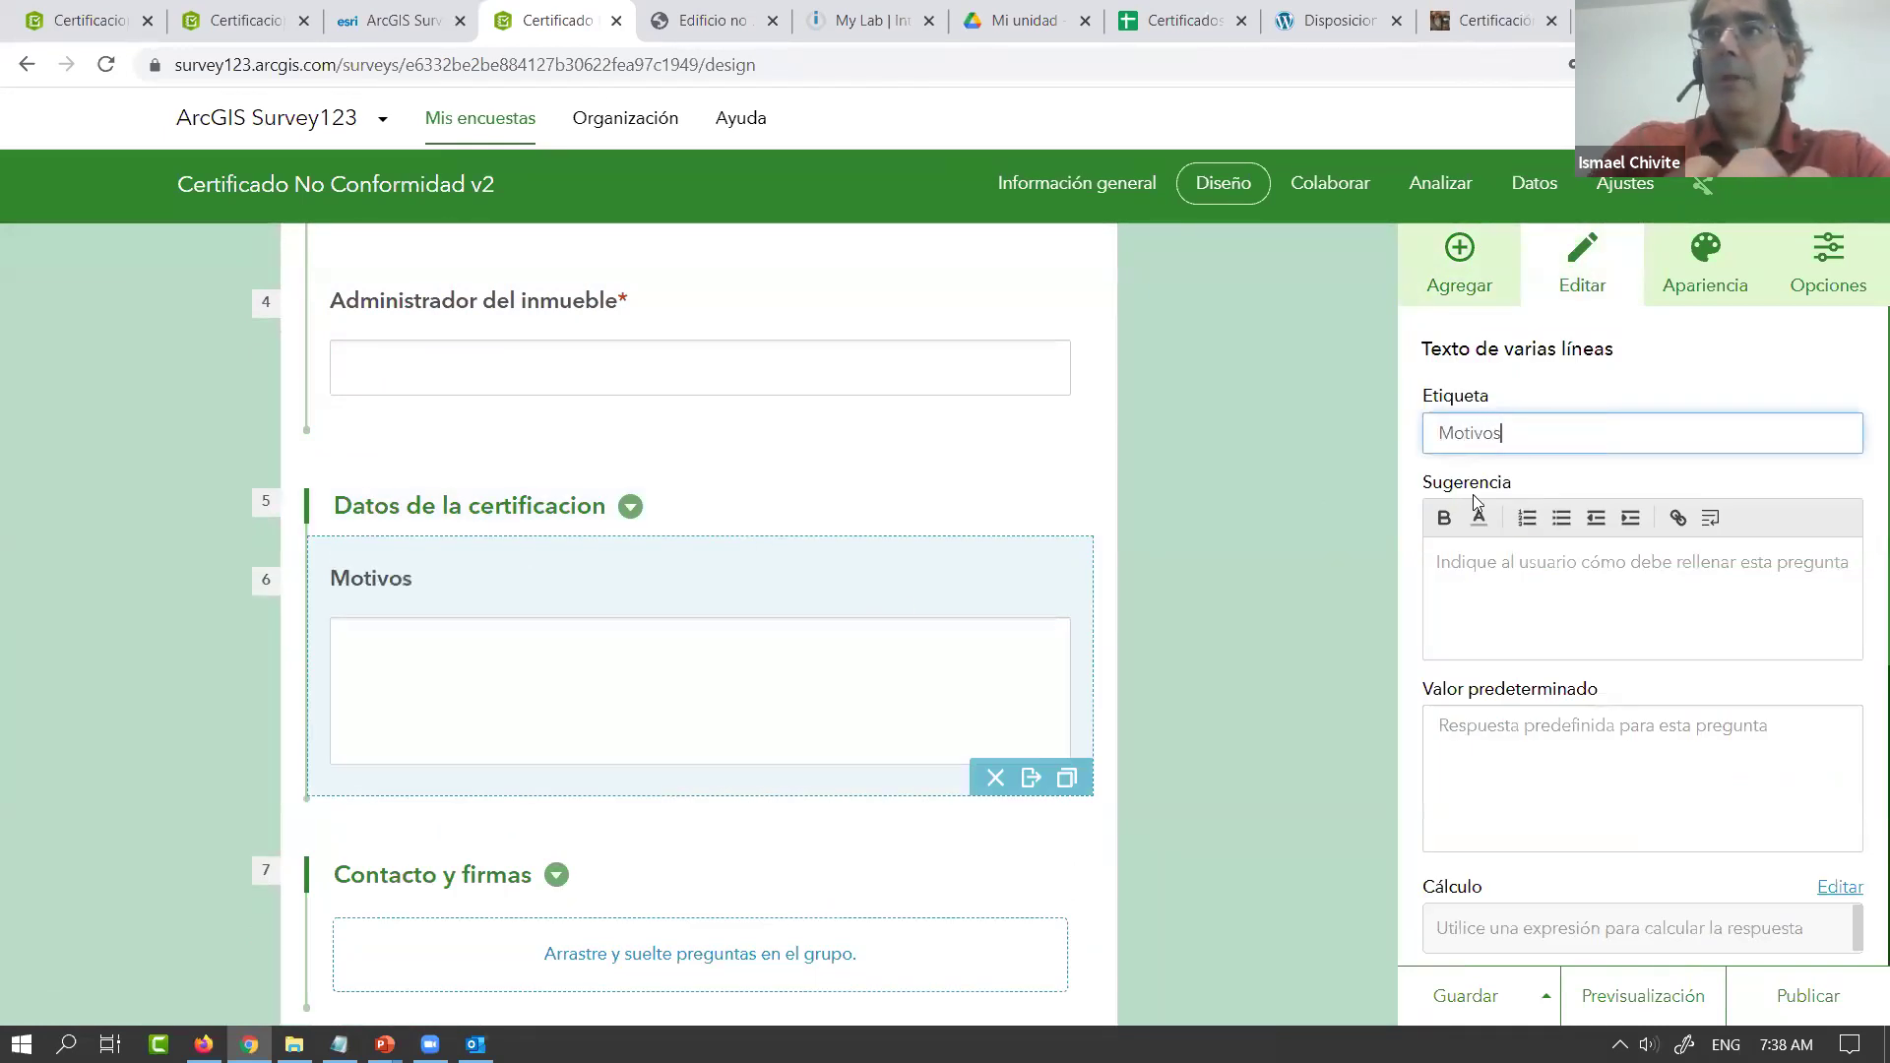
pyautogui.click(1456, 248)
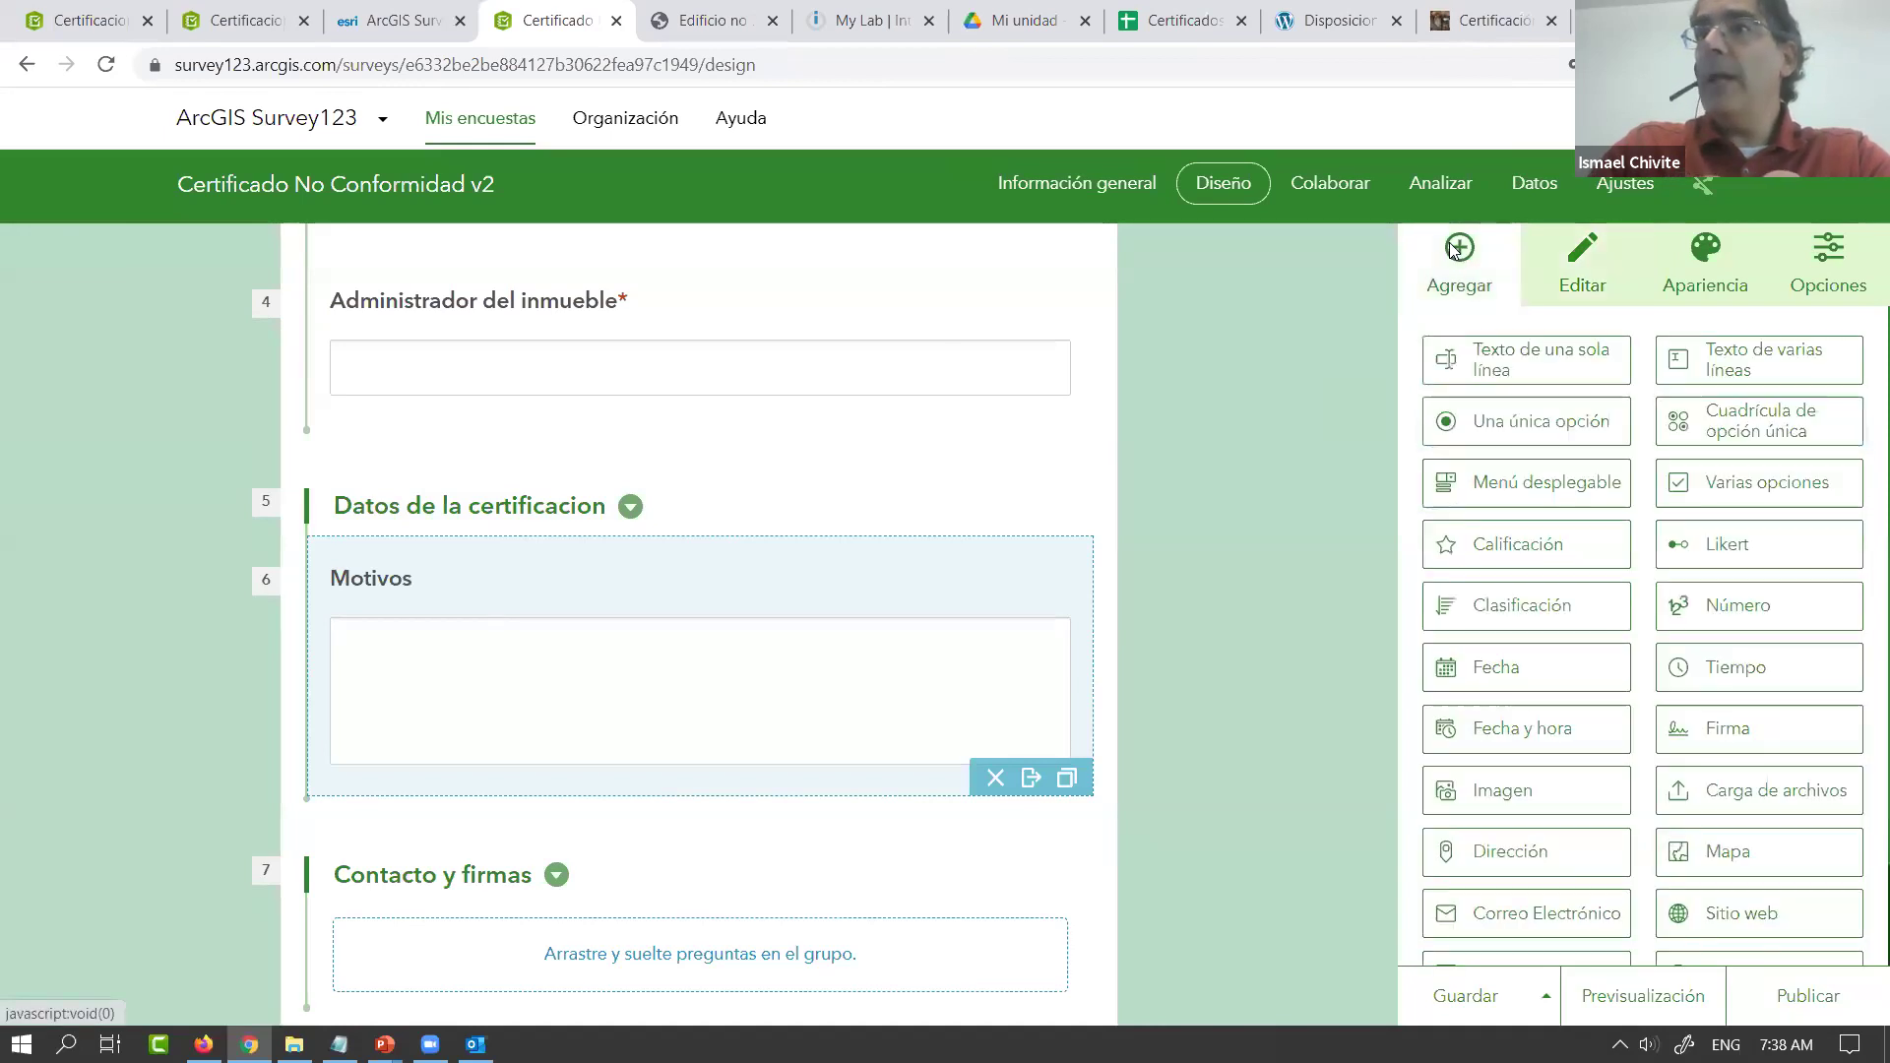
# Add a read-only 'Fecha' date question above Motivos, defaulting to the submission date
pyautogui.moveTo(1422, 673); pyautogui.dragTo(876, 637)
pyautogui.tripleClick(1593, 444)
pyautogui.write('Fecha')
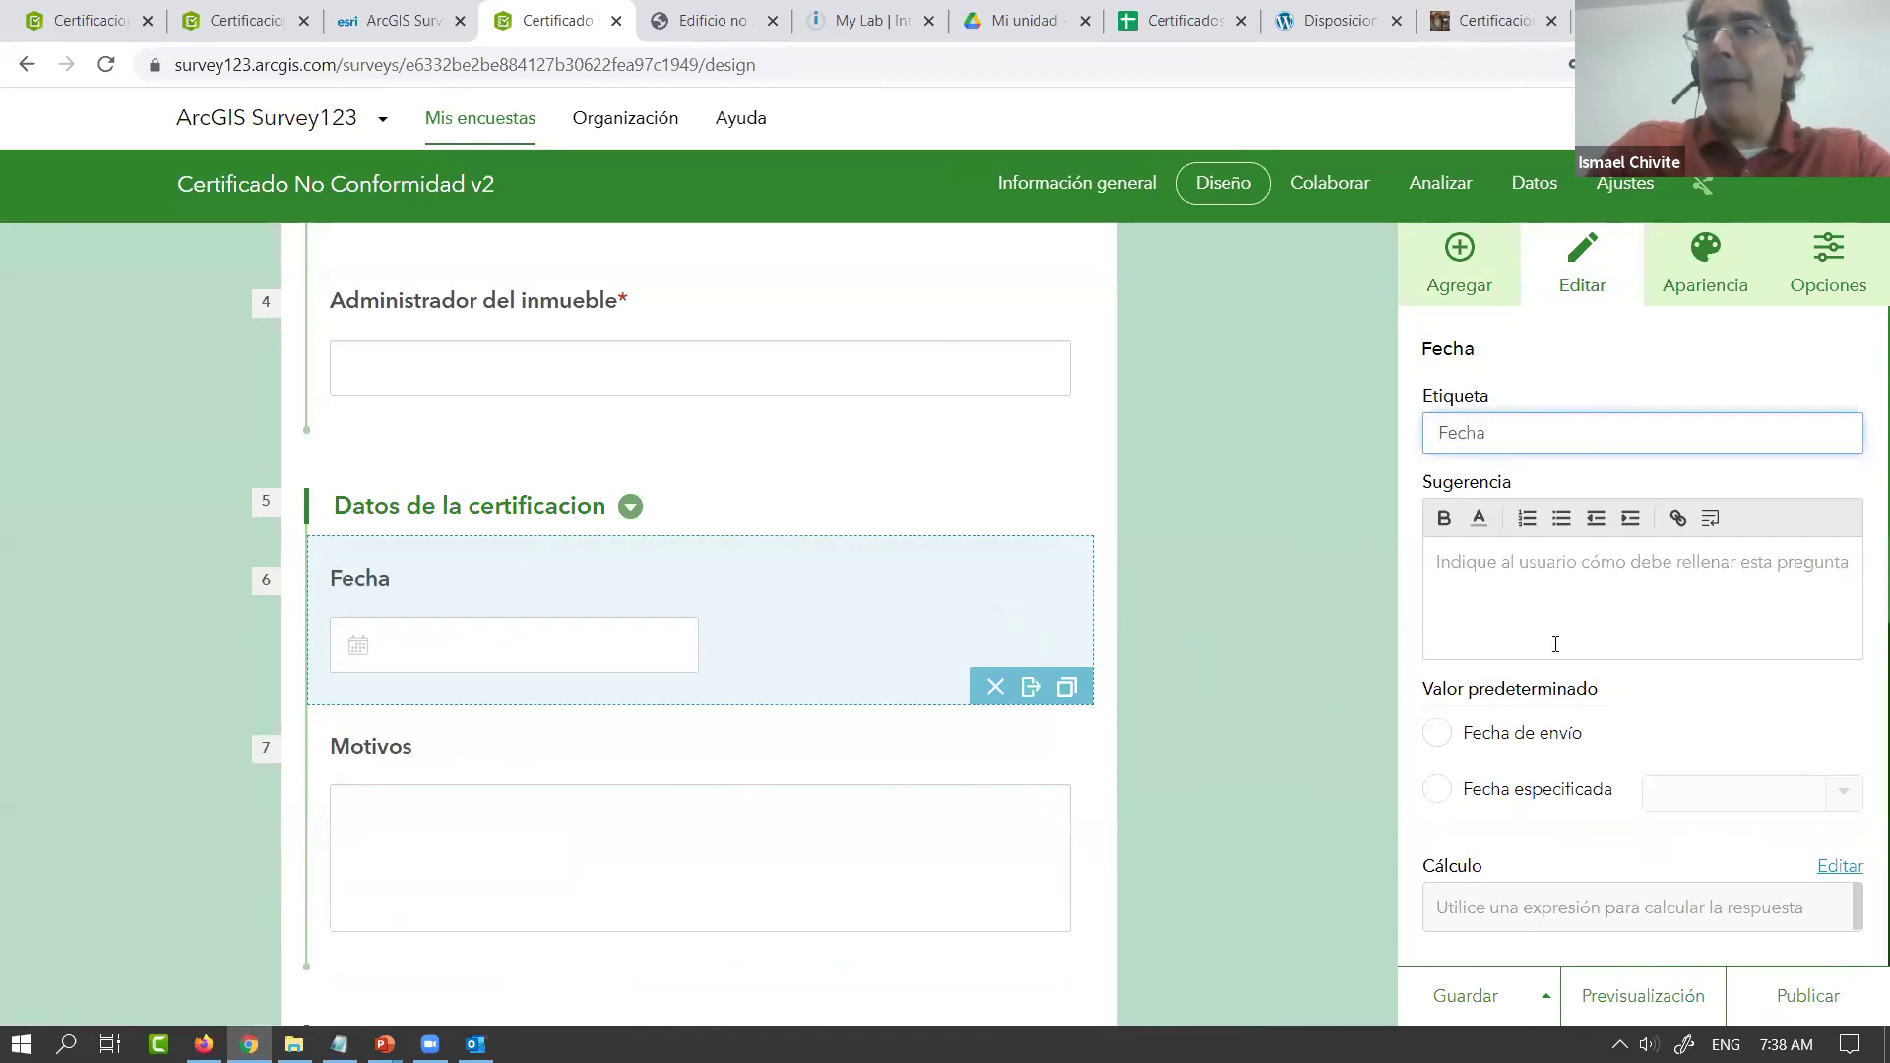
pyautogui.click(1439, 734)
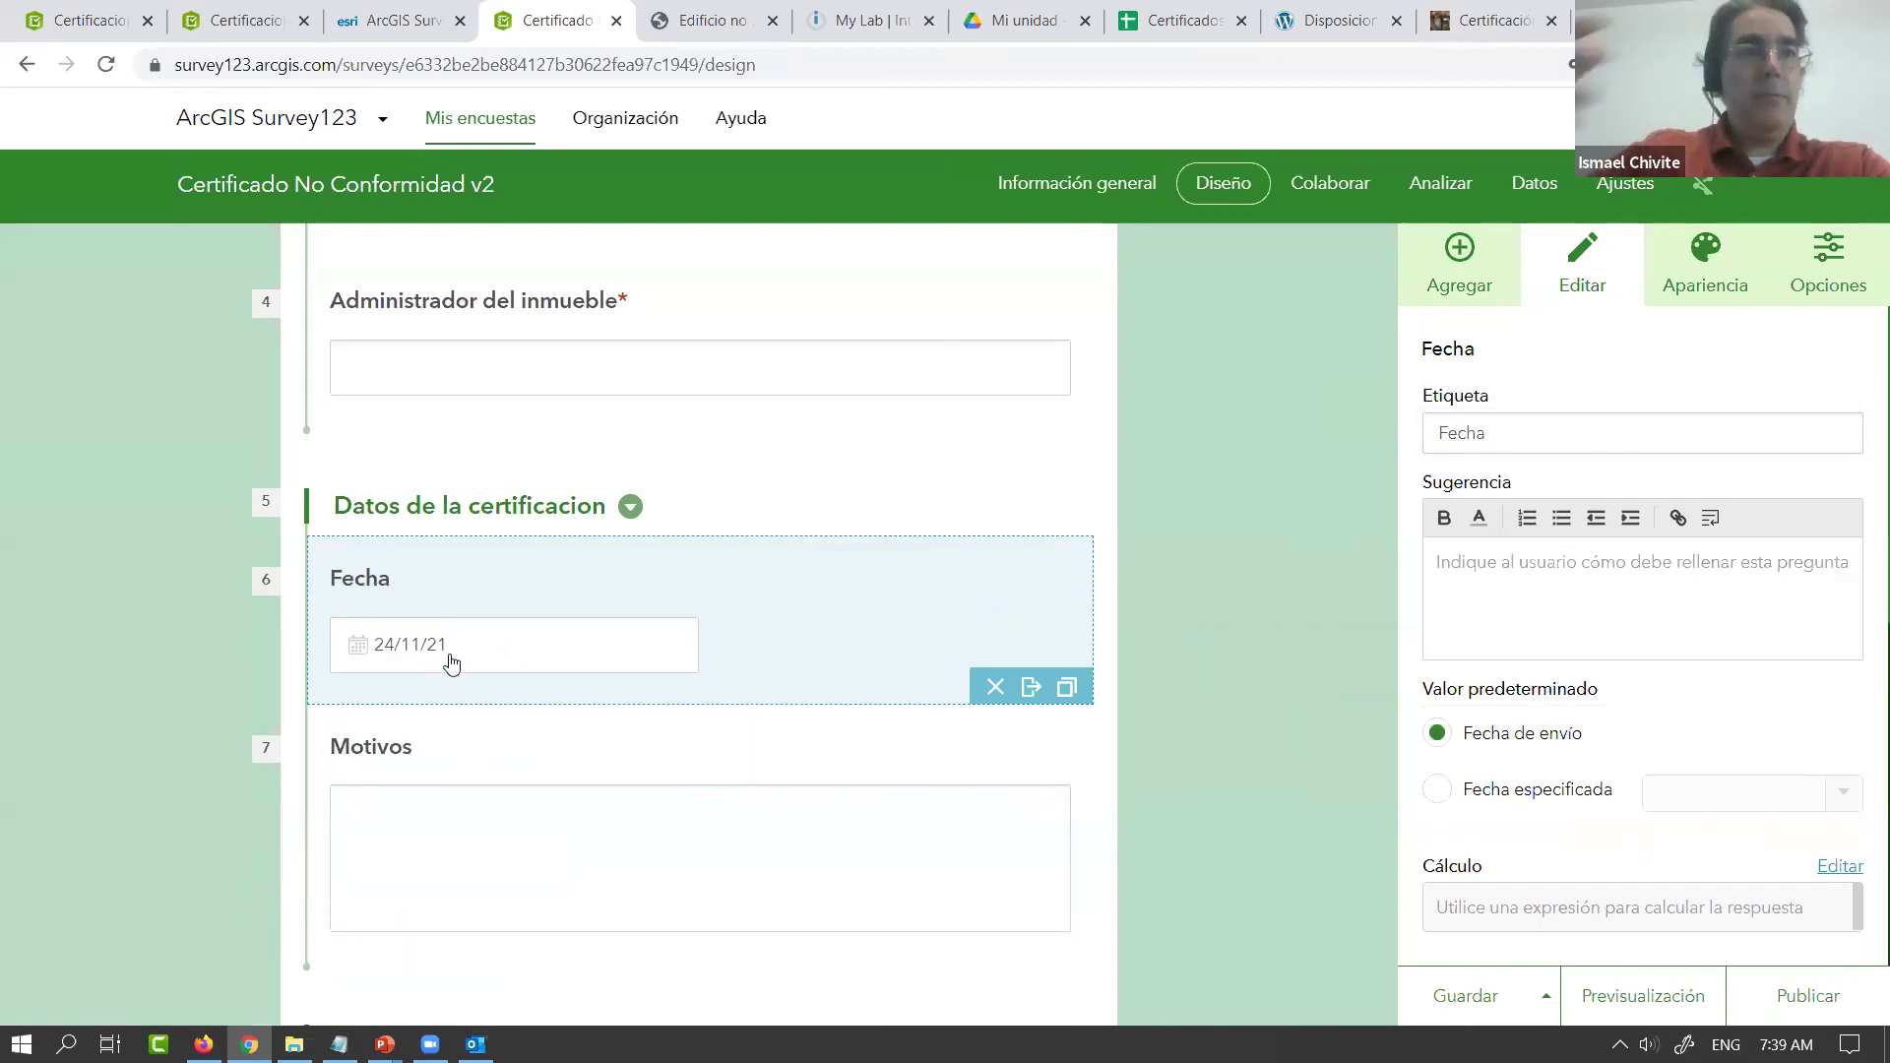
pyautogui.scroll(-6, 1526, 763)
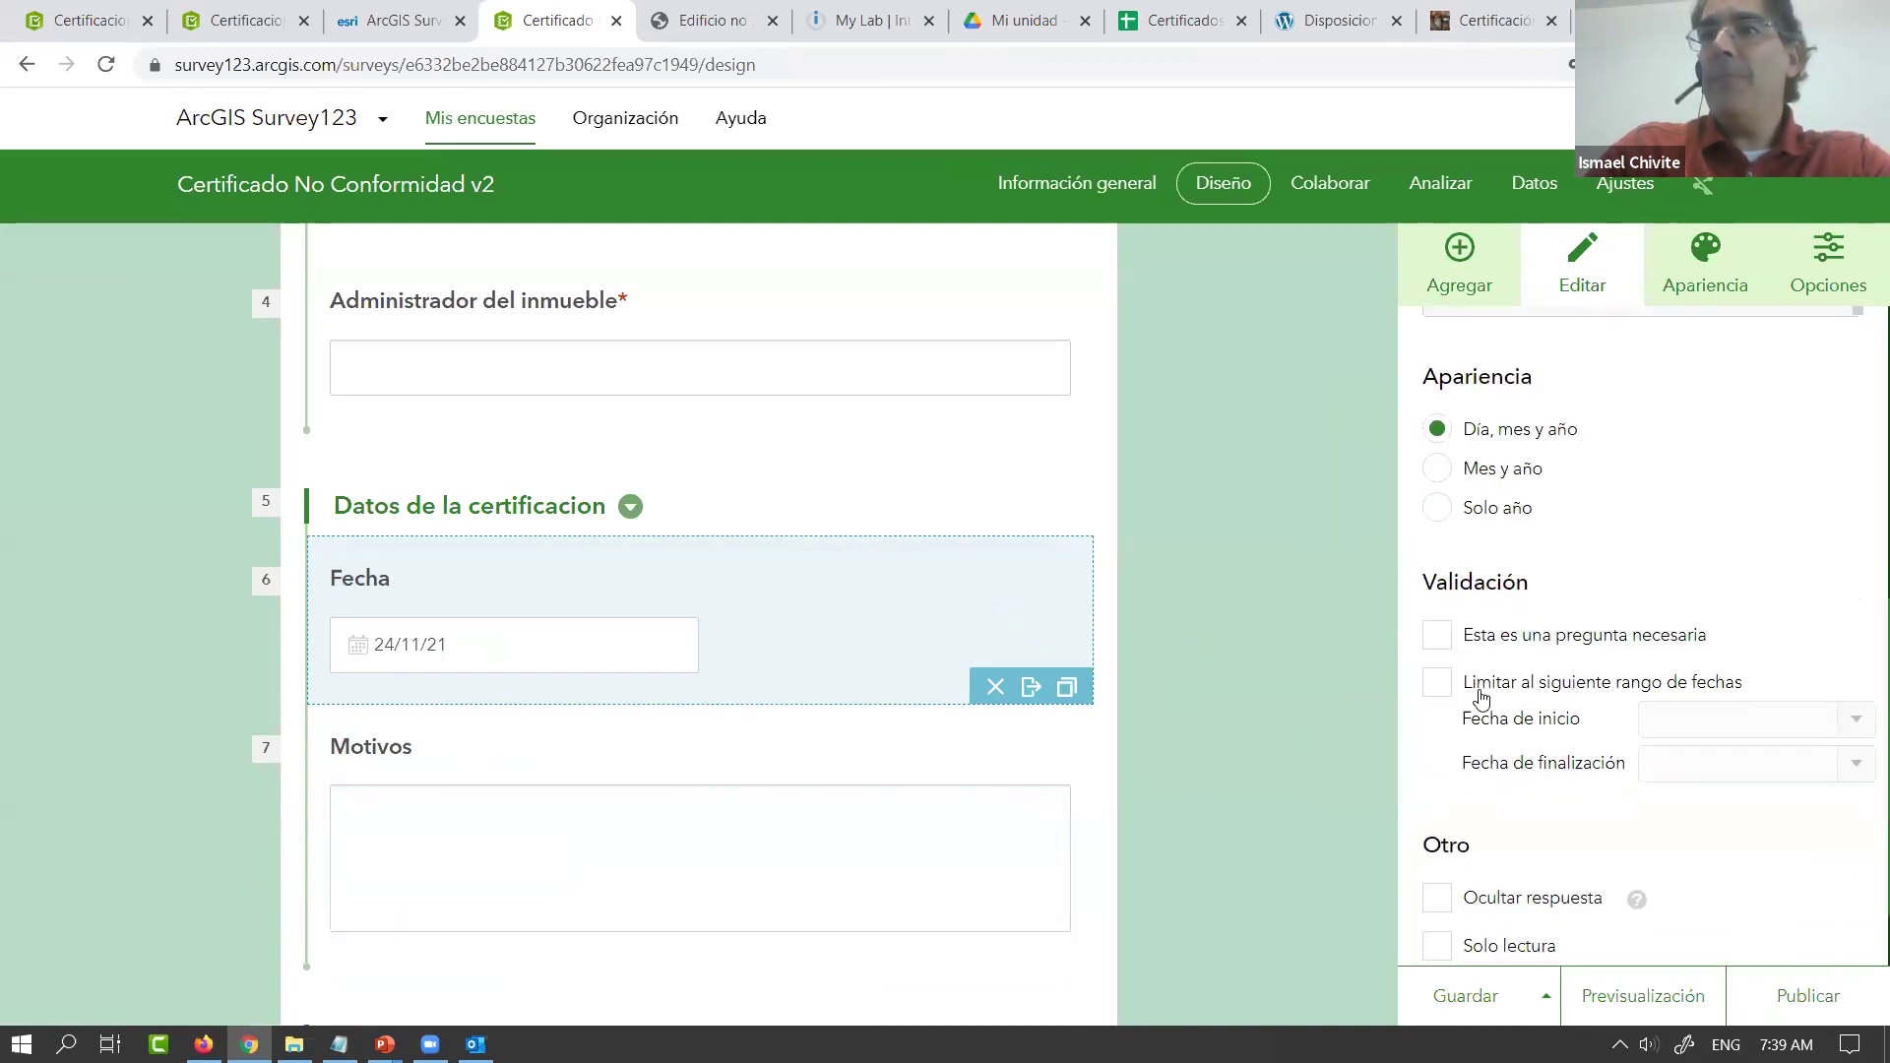
pyautogui.scroll(-1, 1474, 794)
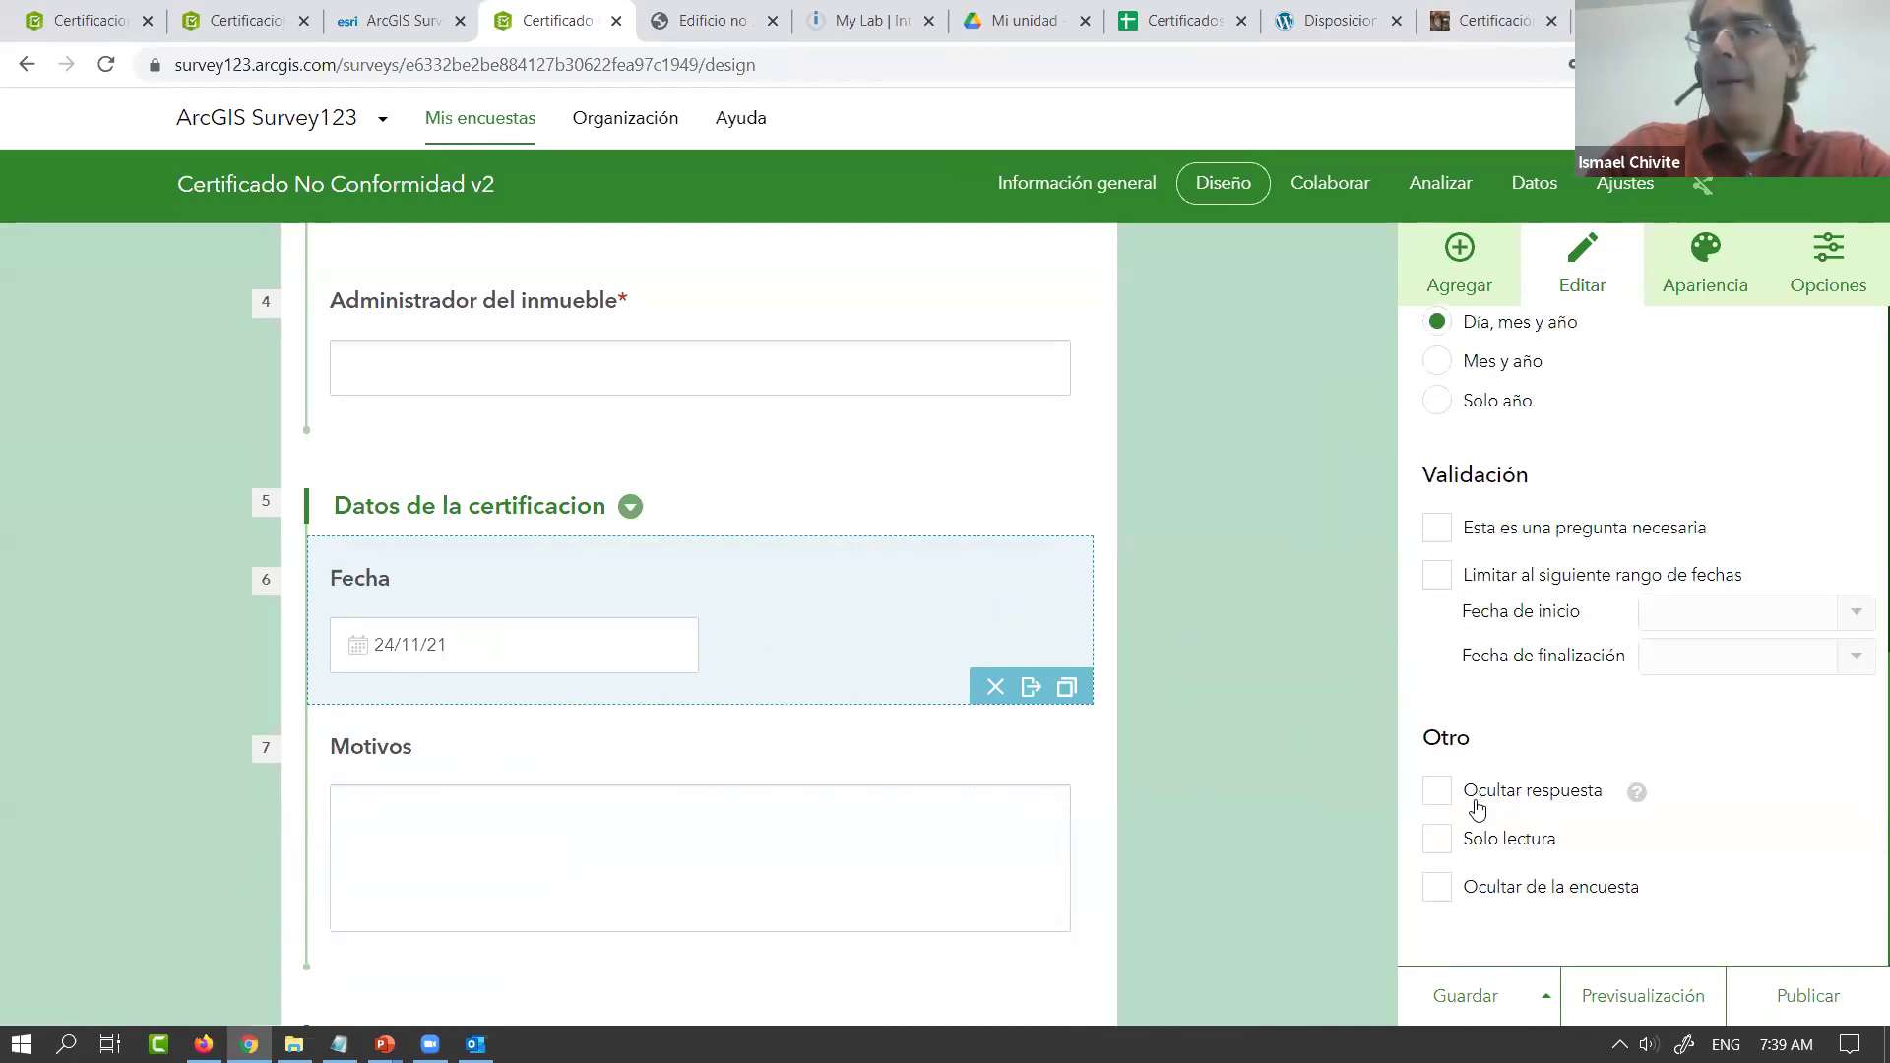
pyautogui.click(1444, 842)
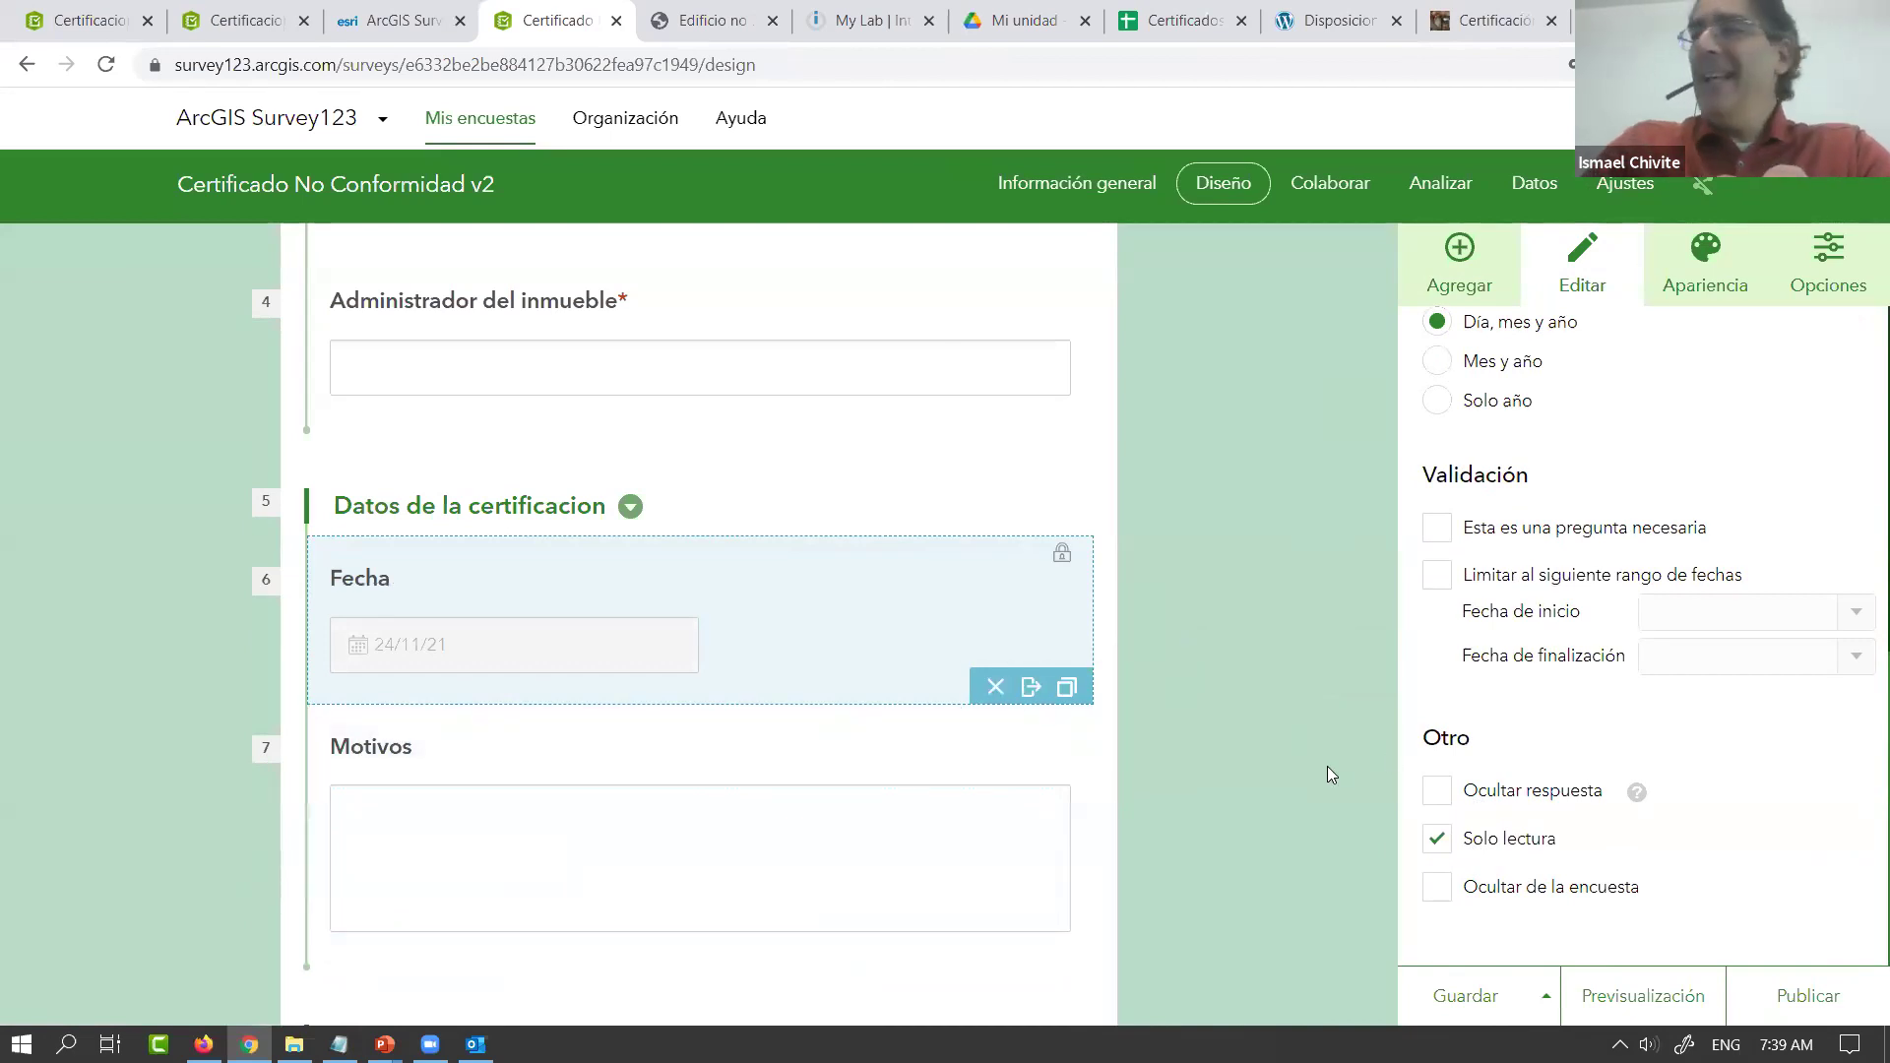
pyautogui.scroll(-4, 1327, 766)
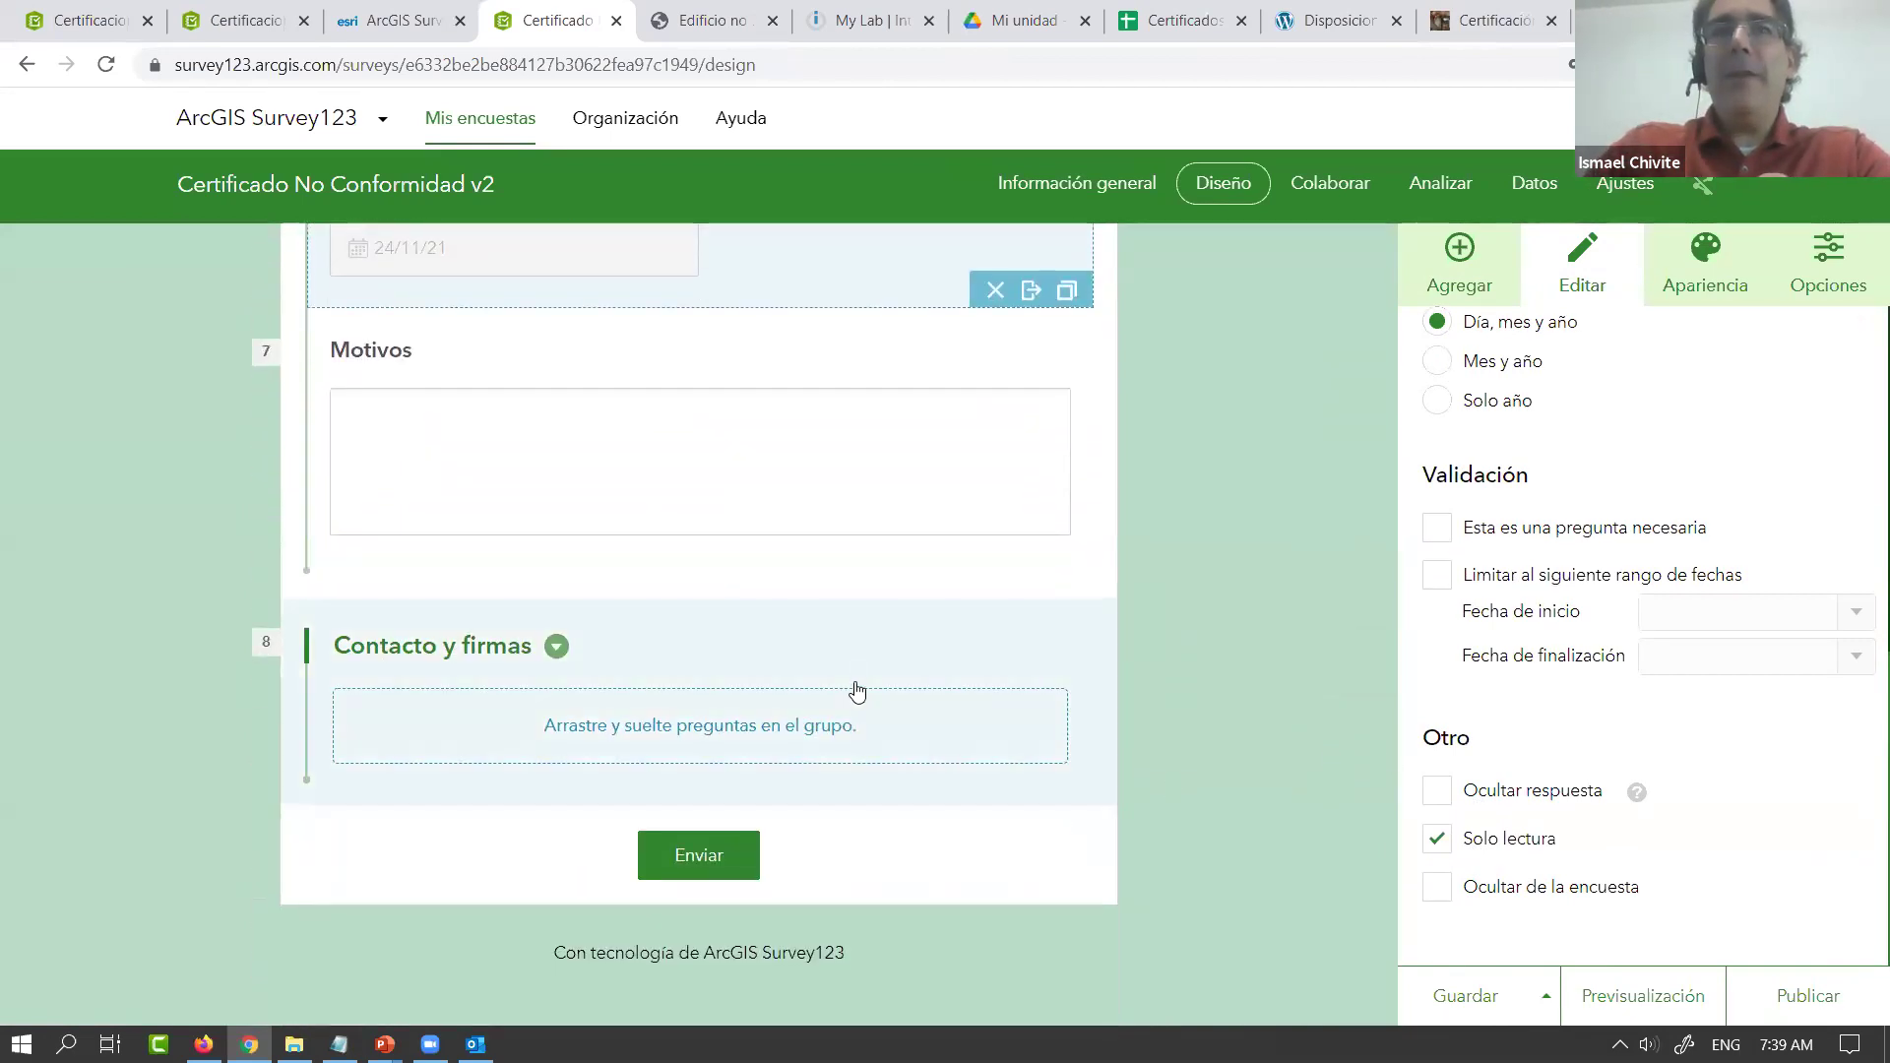
# Add a single-line text question labelled 'CUIT' to the Contacto y firmas group
pyautogui.click(857, 686)
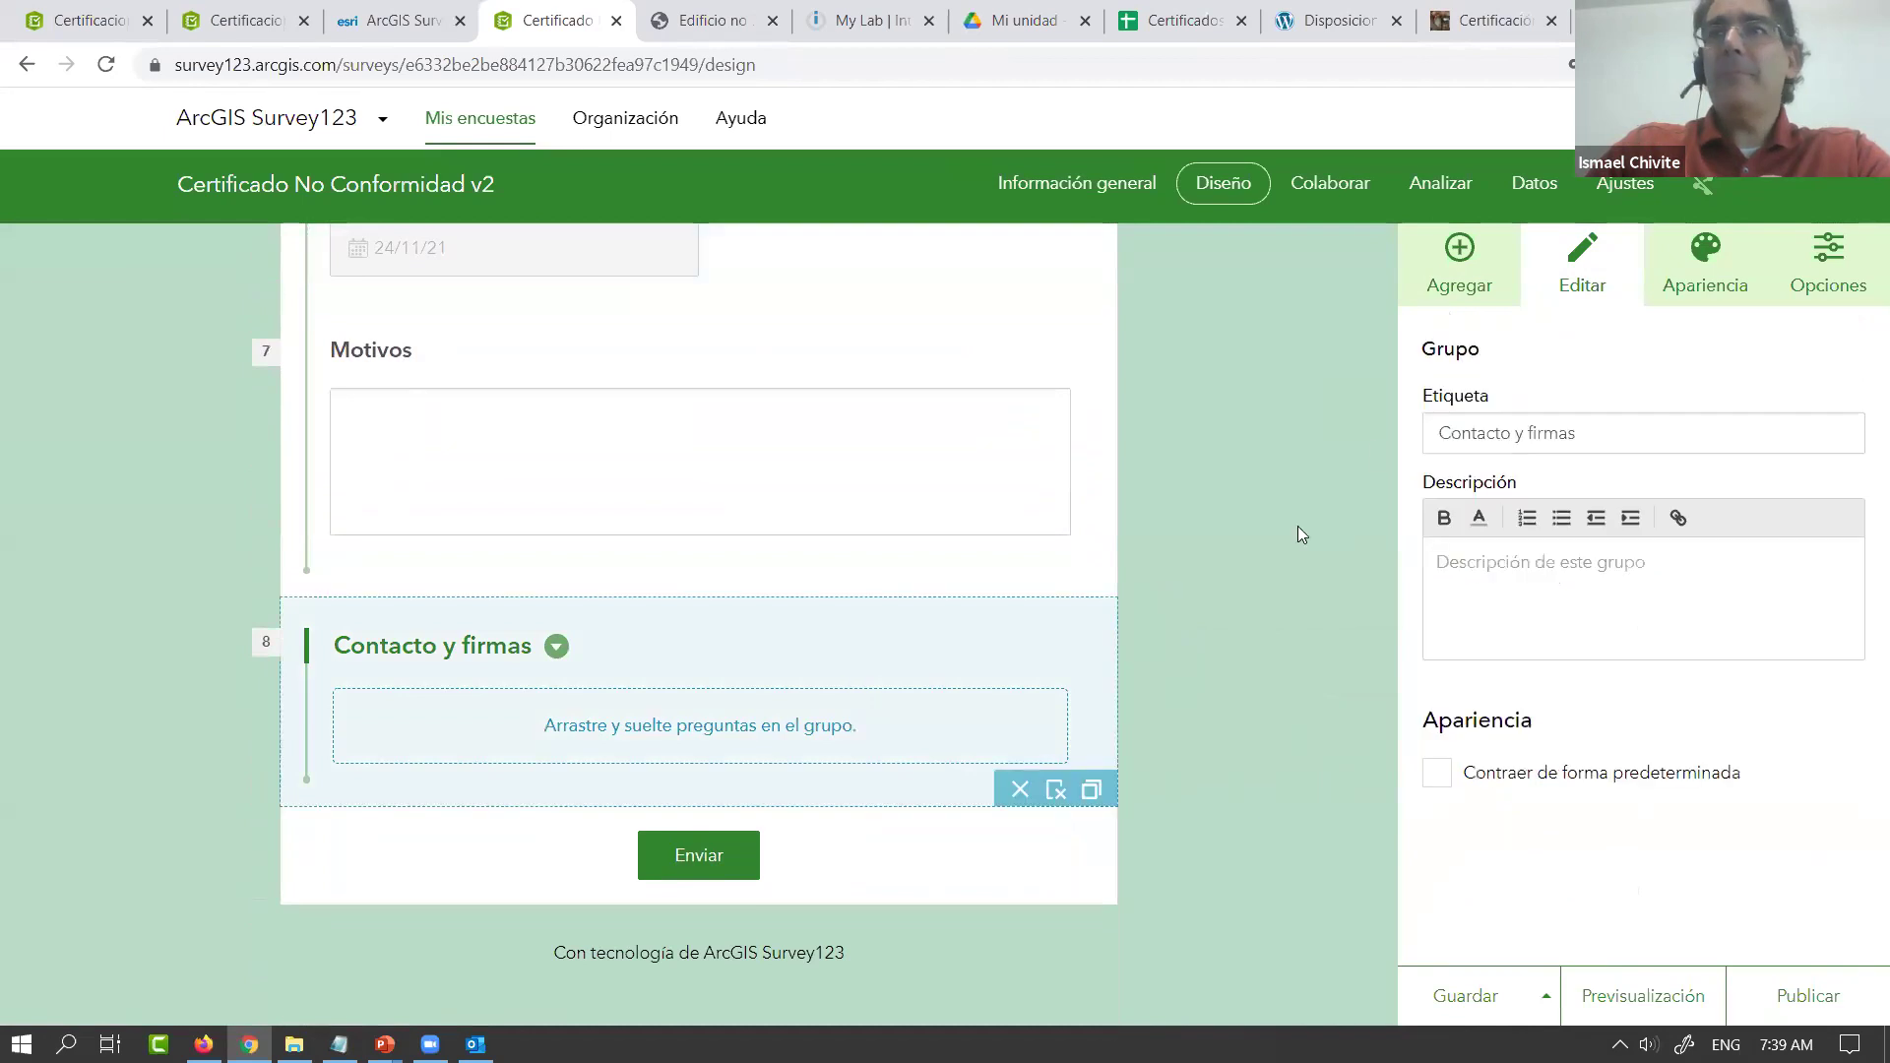
pyautogui.click(1449, 267)
pyautogui.moveTo(1550, 385); pyautogui.dragTo(744, 750)
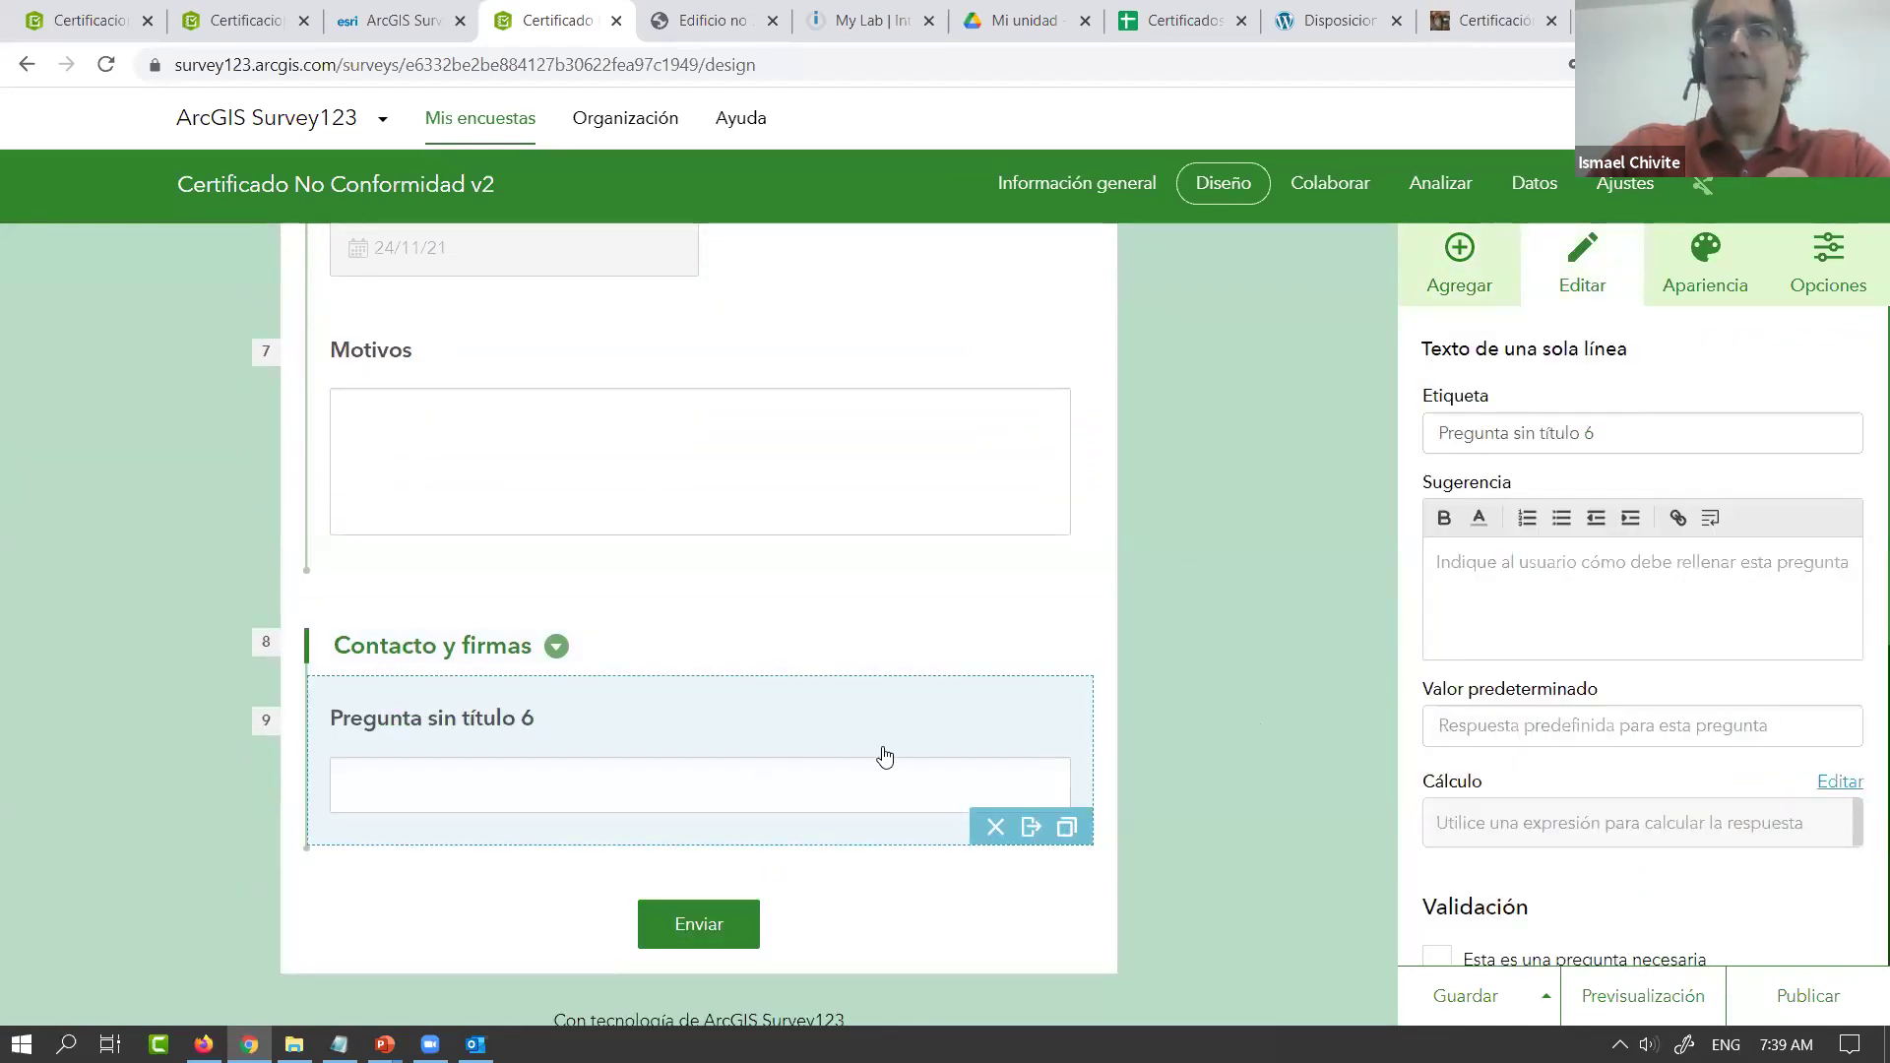
pyautogui.hotkey('ctrl', 'a')
pyautogui.write('CUIT')
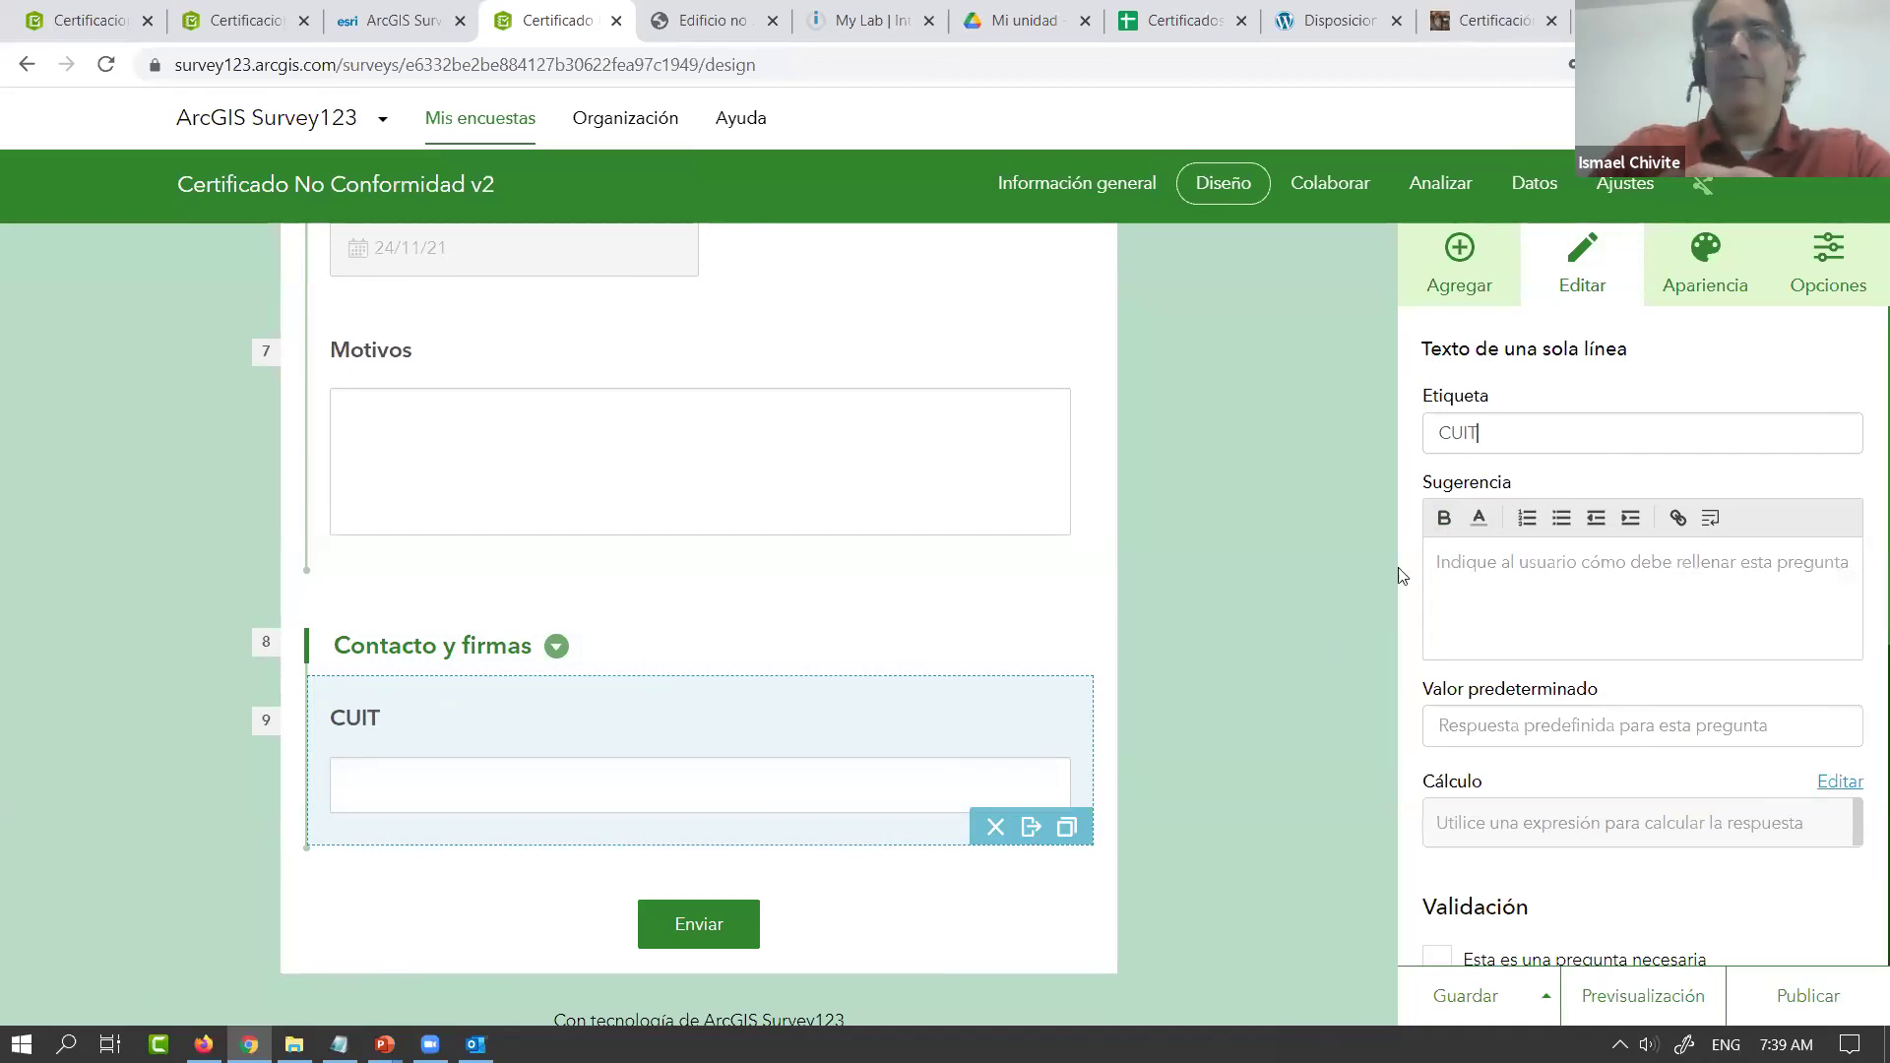
pyautogui.scroll(-2, 1507, 691)
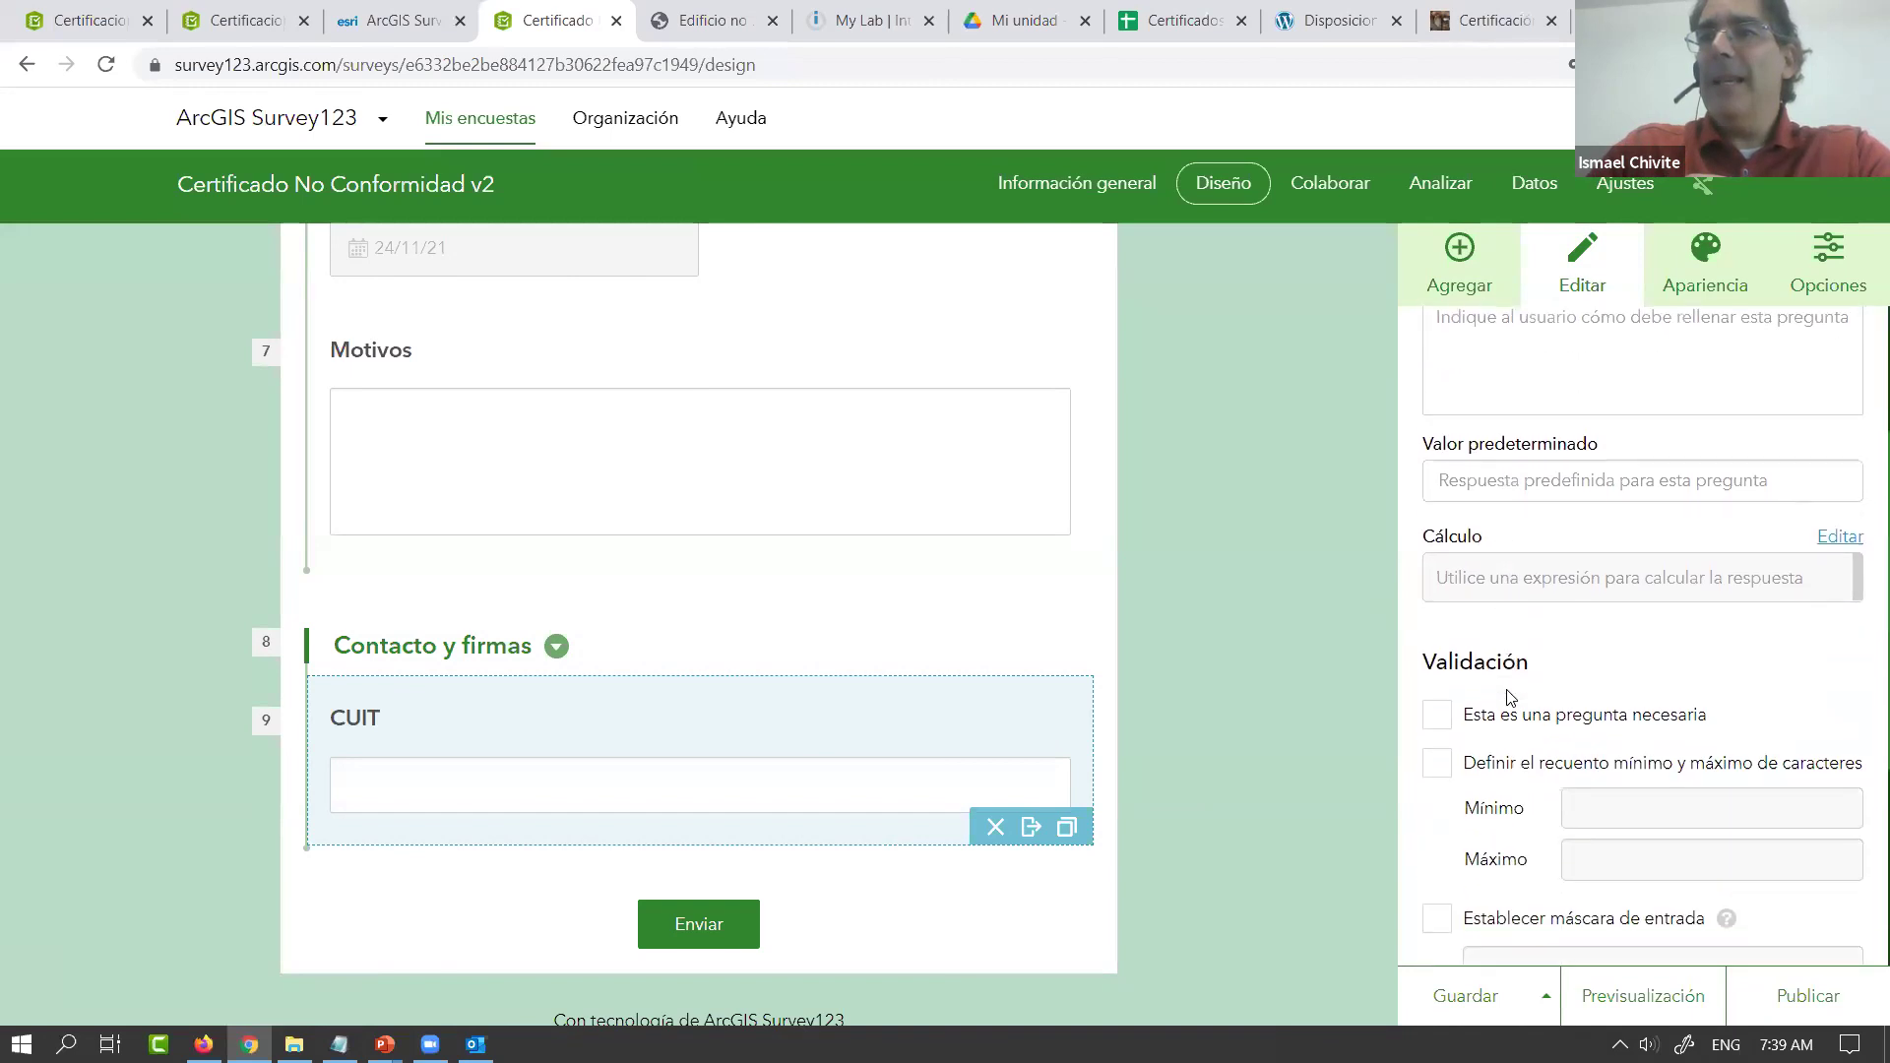
pyautogui.scroll(-3, 1483, 697)
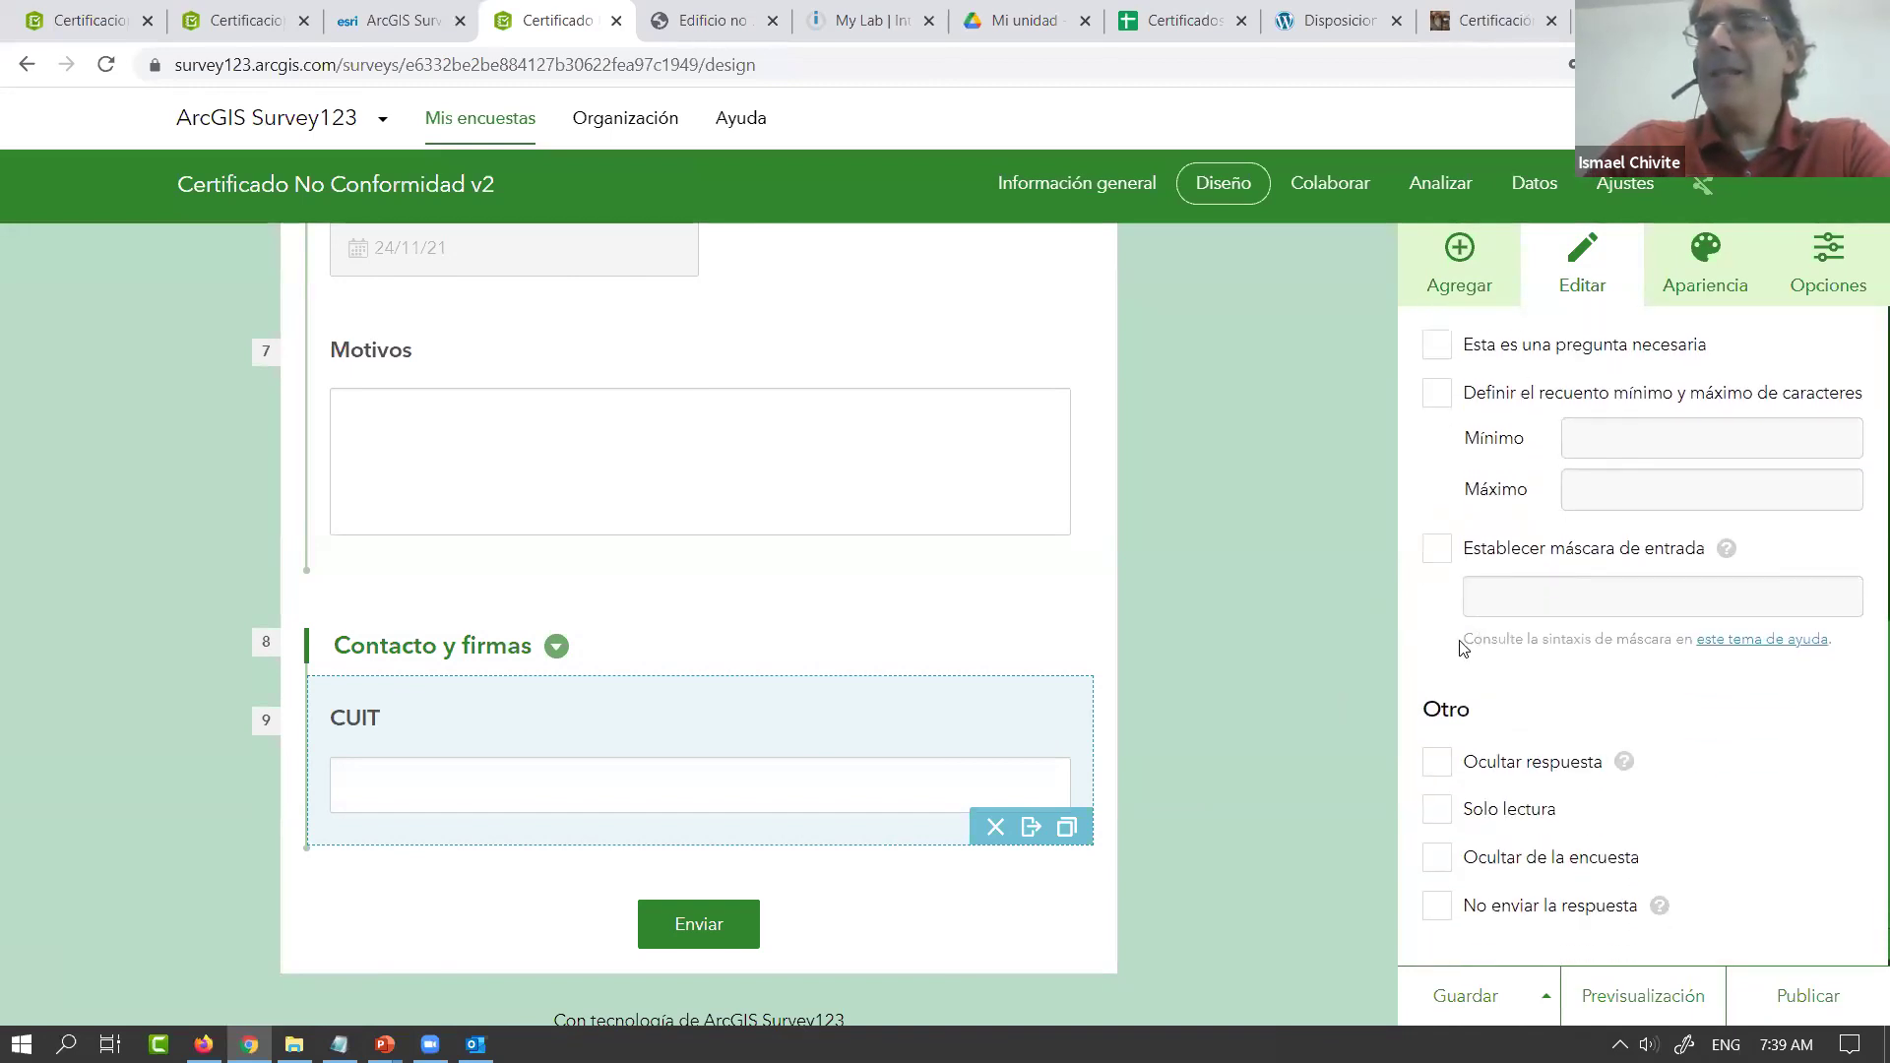
pyautogui.click(1440, 550)
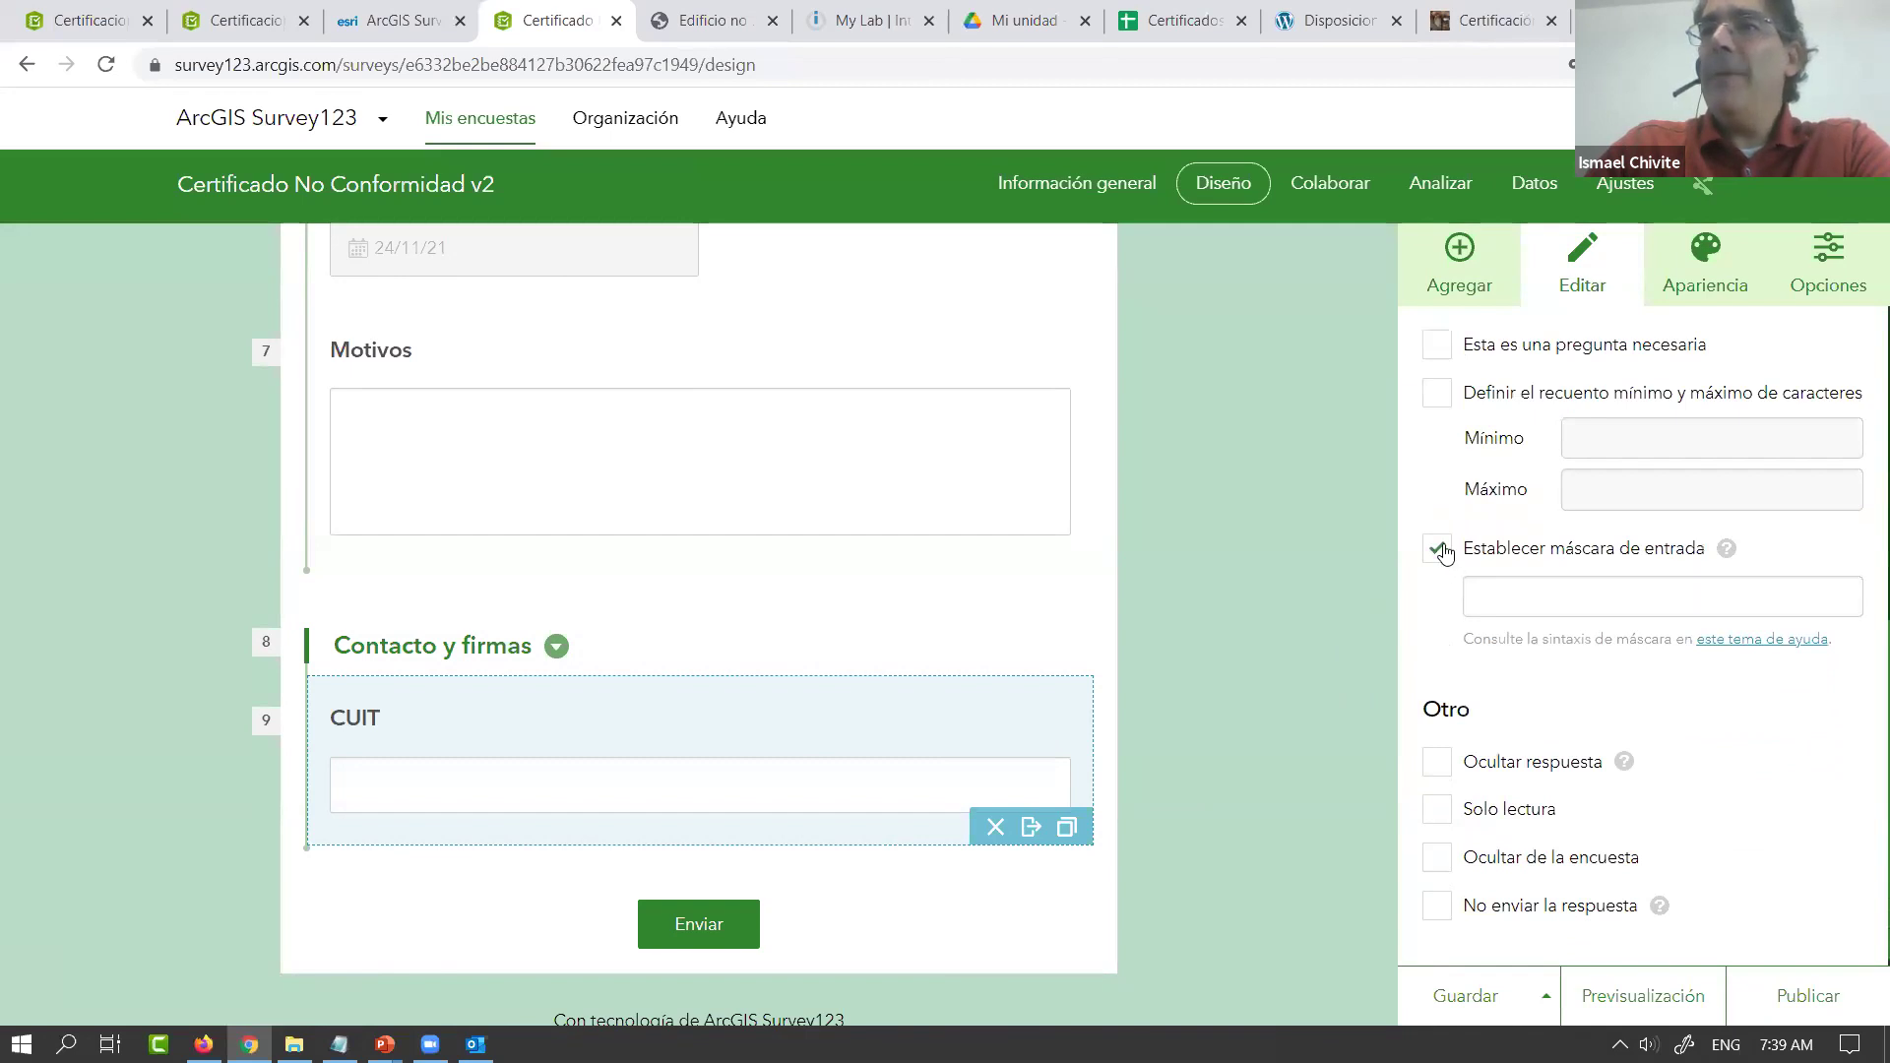
pyautogui.click(1506, 599)
pyautogui.write('99-')
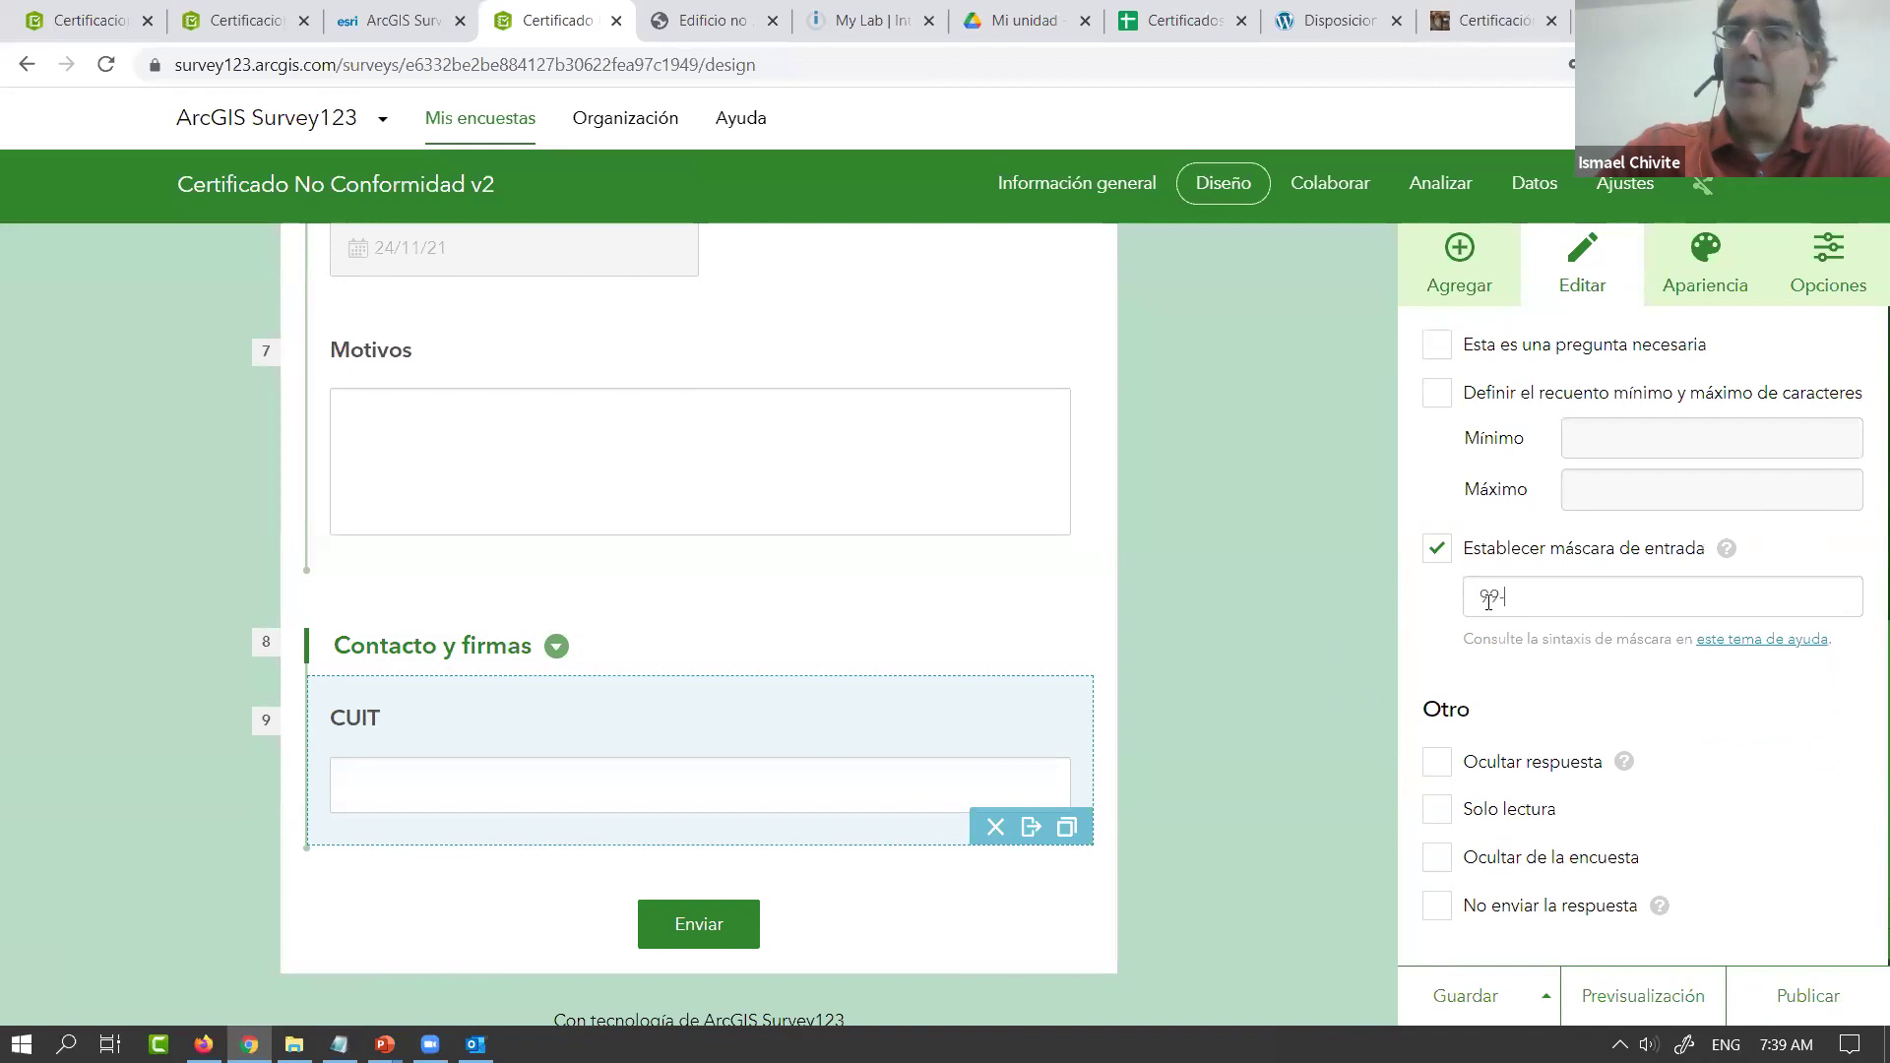
pyautogui.write('99999999')
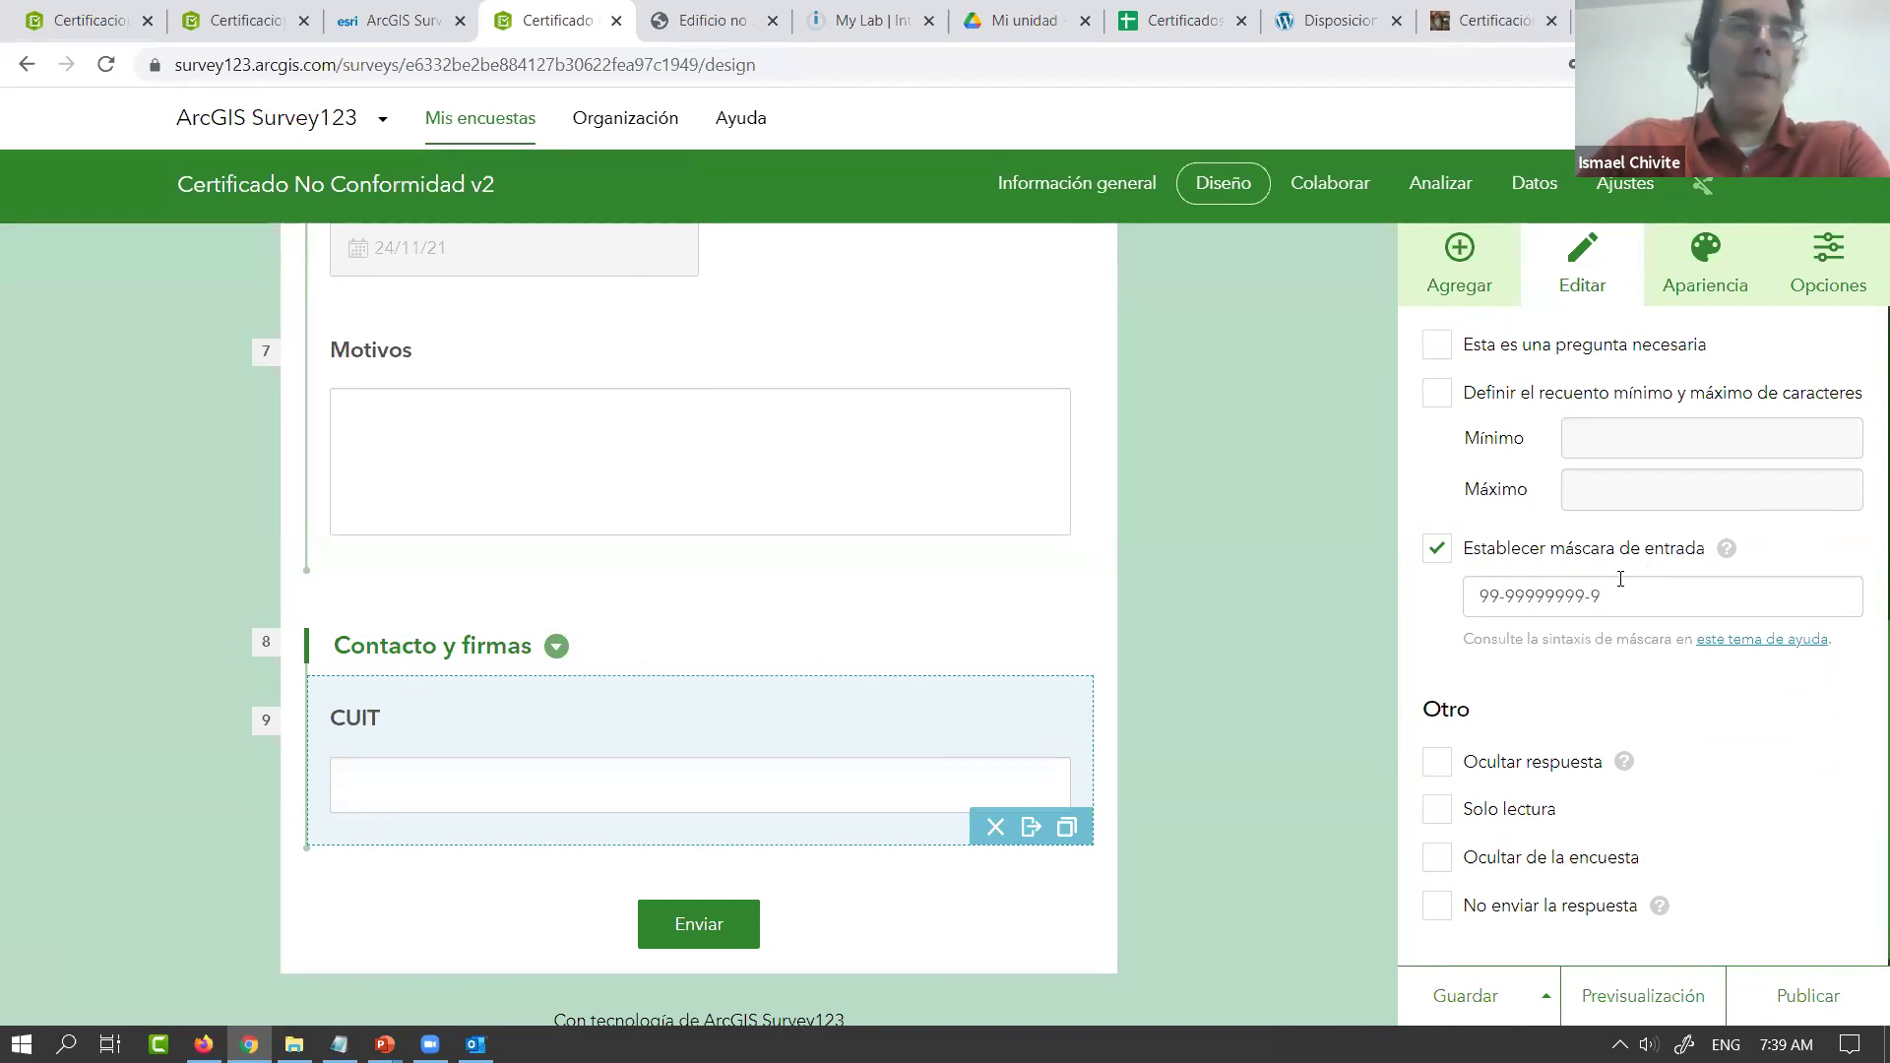
pyautogui.click(1597, 610)
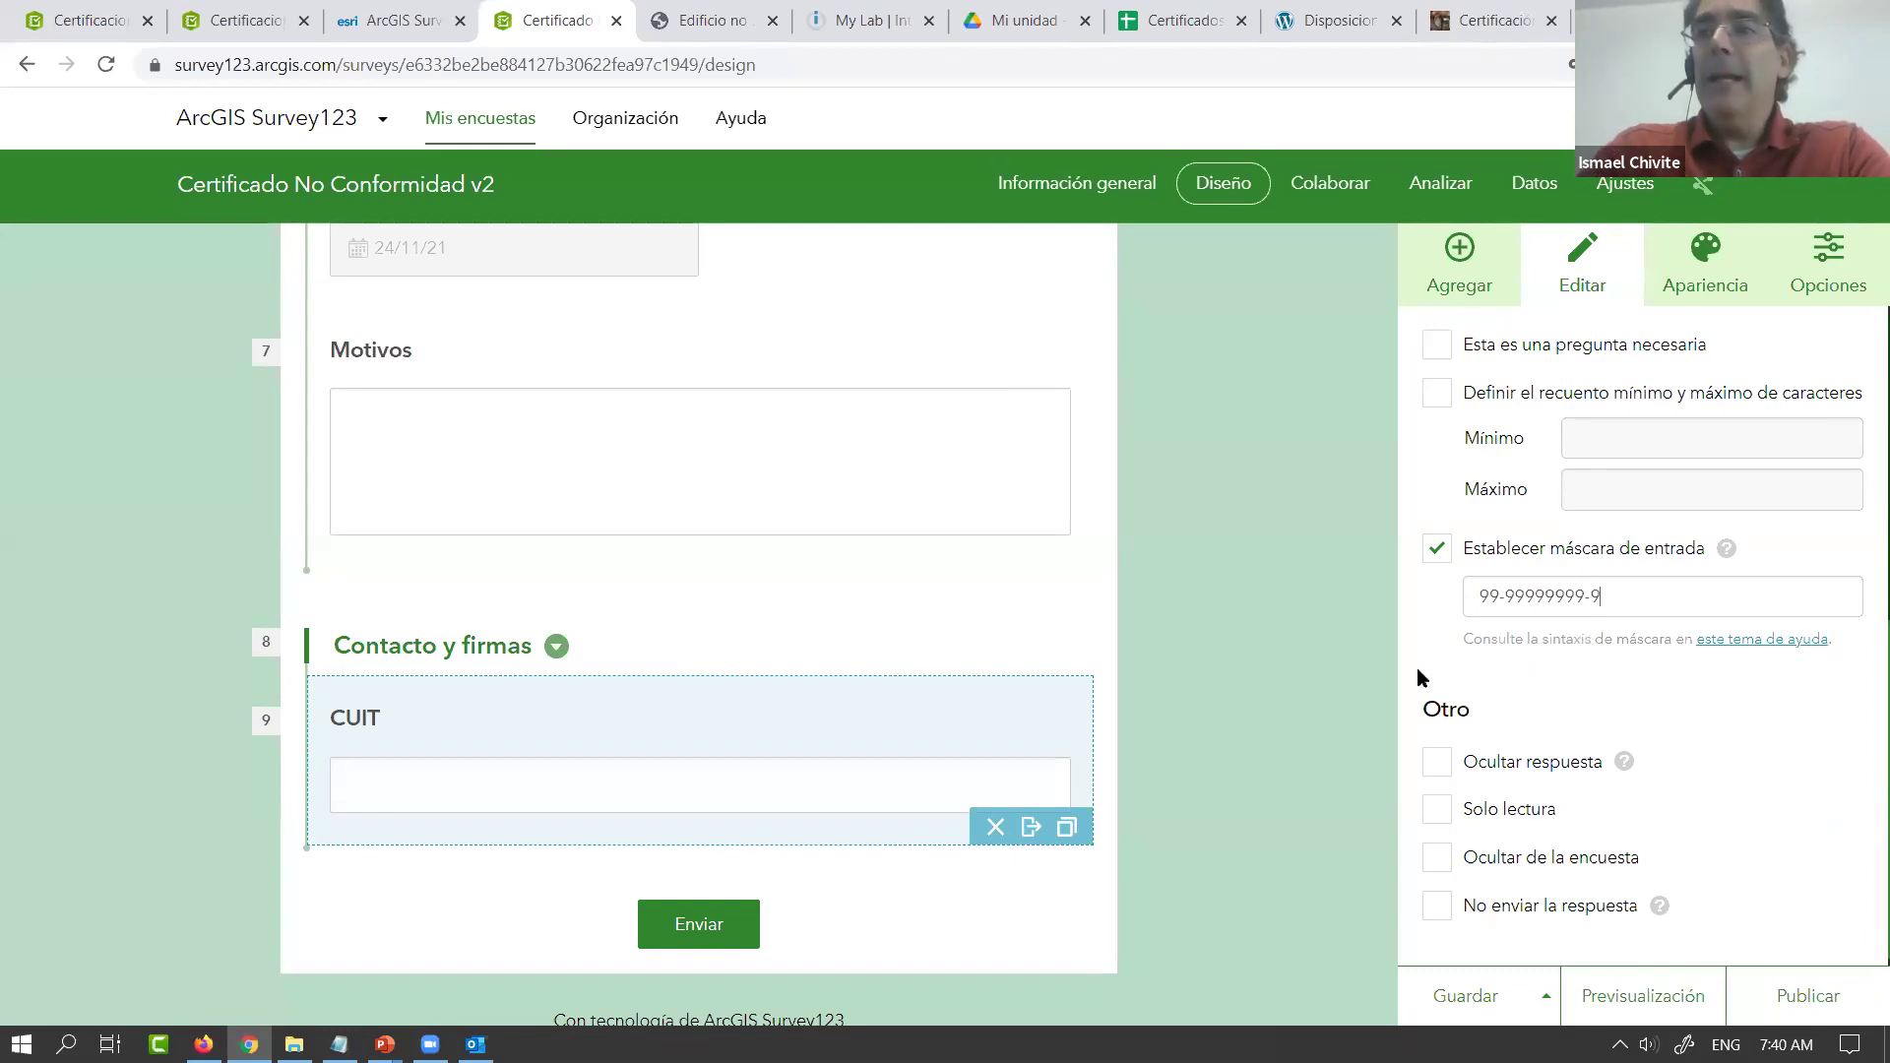
pyautogui.scroll(-1, 1029, 689)
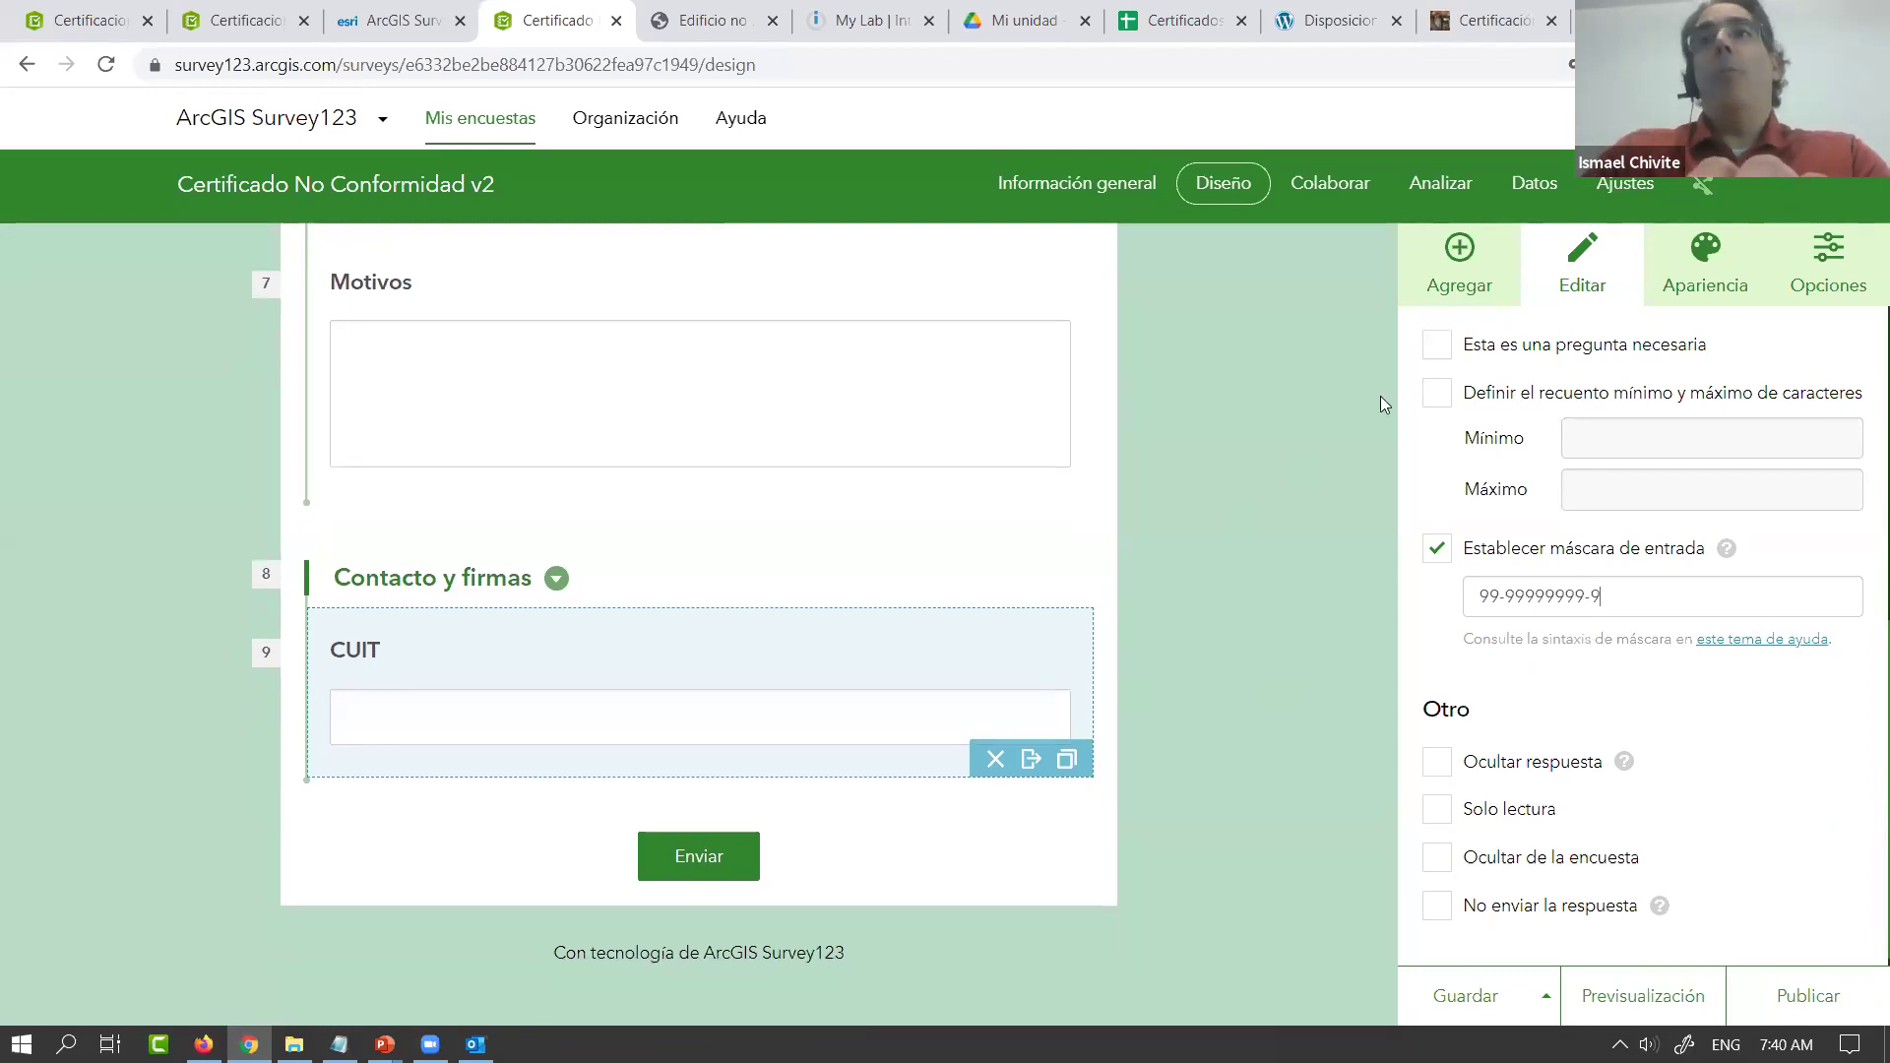
# Add a required e-mail question labelled 'Correo electronico' below CUIT
pyautogui.click(1458, 258)
pyautogui.scroll(-1, 1575, 818)
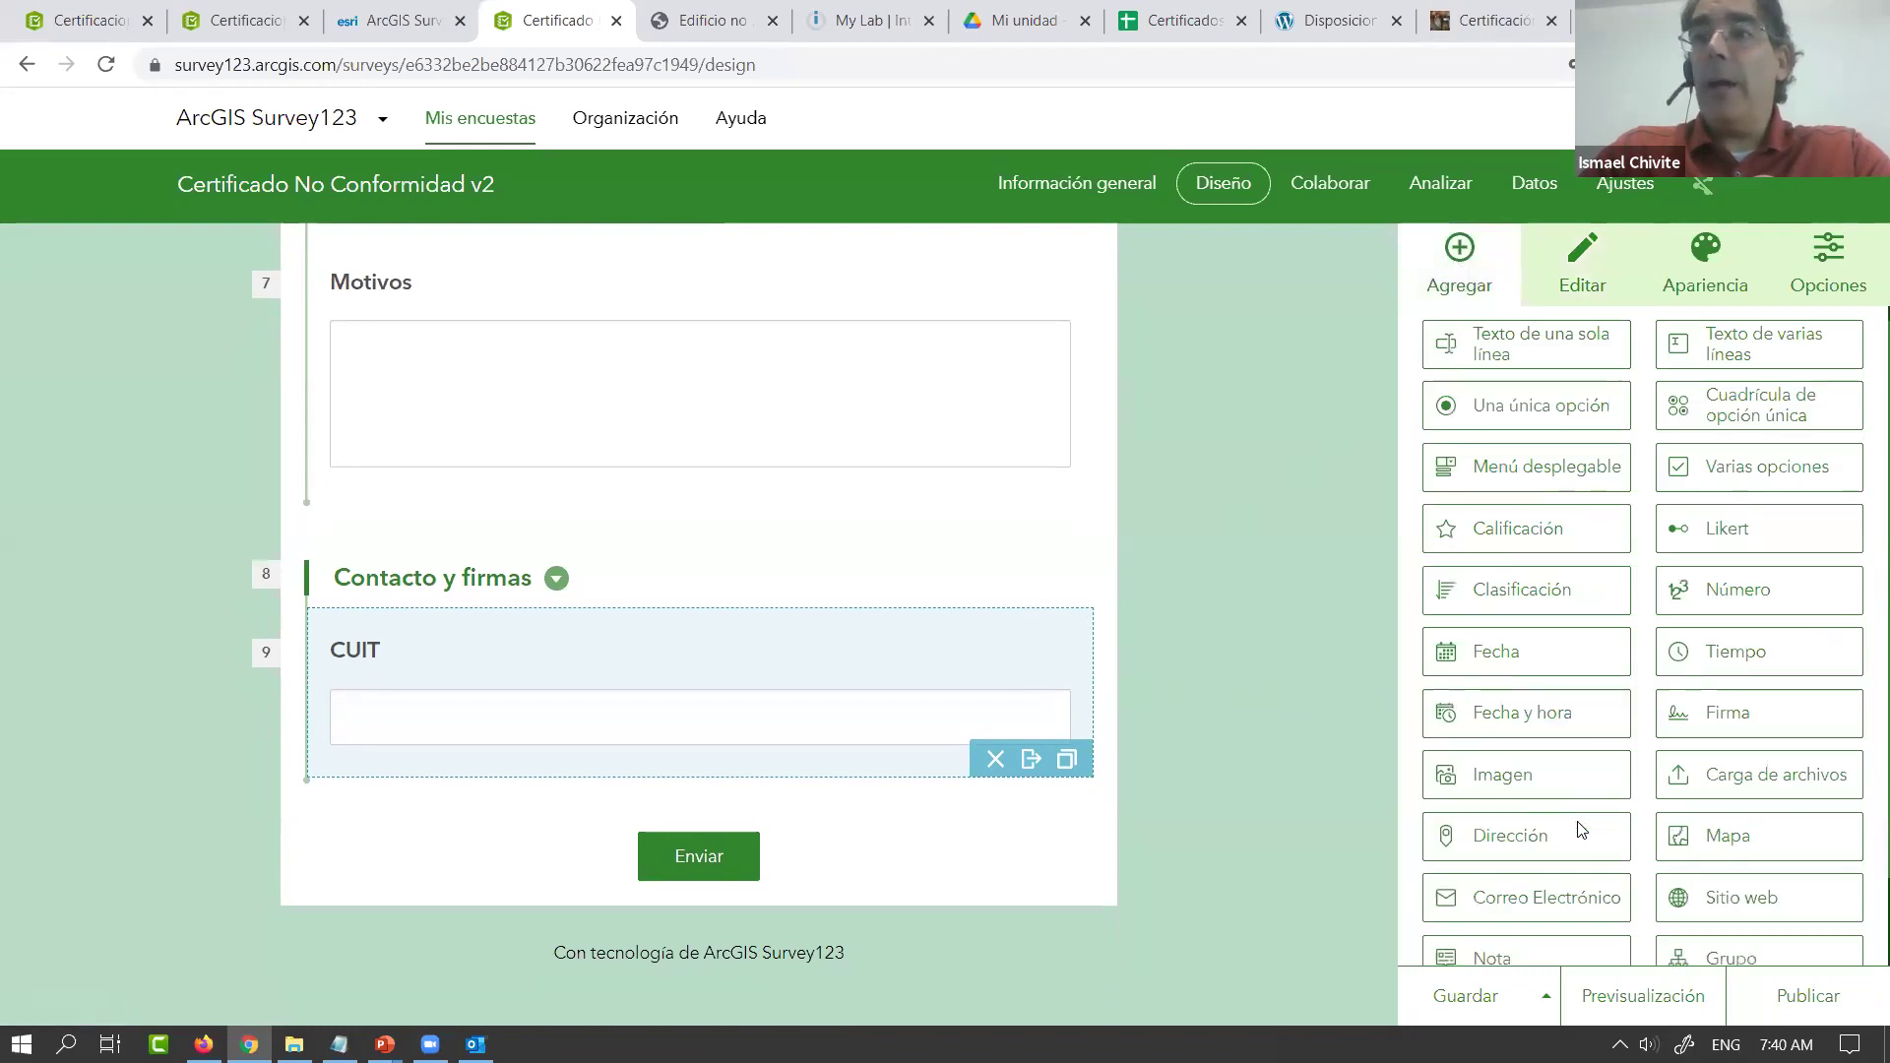
pyautogui.moveTo(1570, 803); pyautogui.dragTo(867, 780)
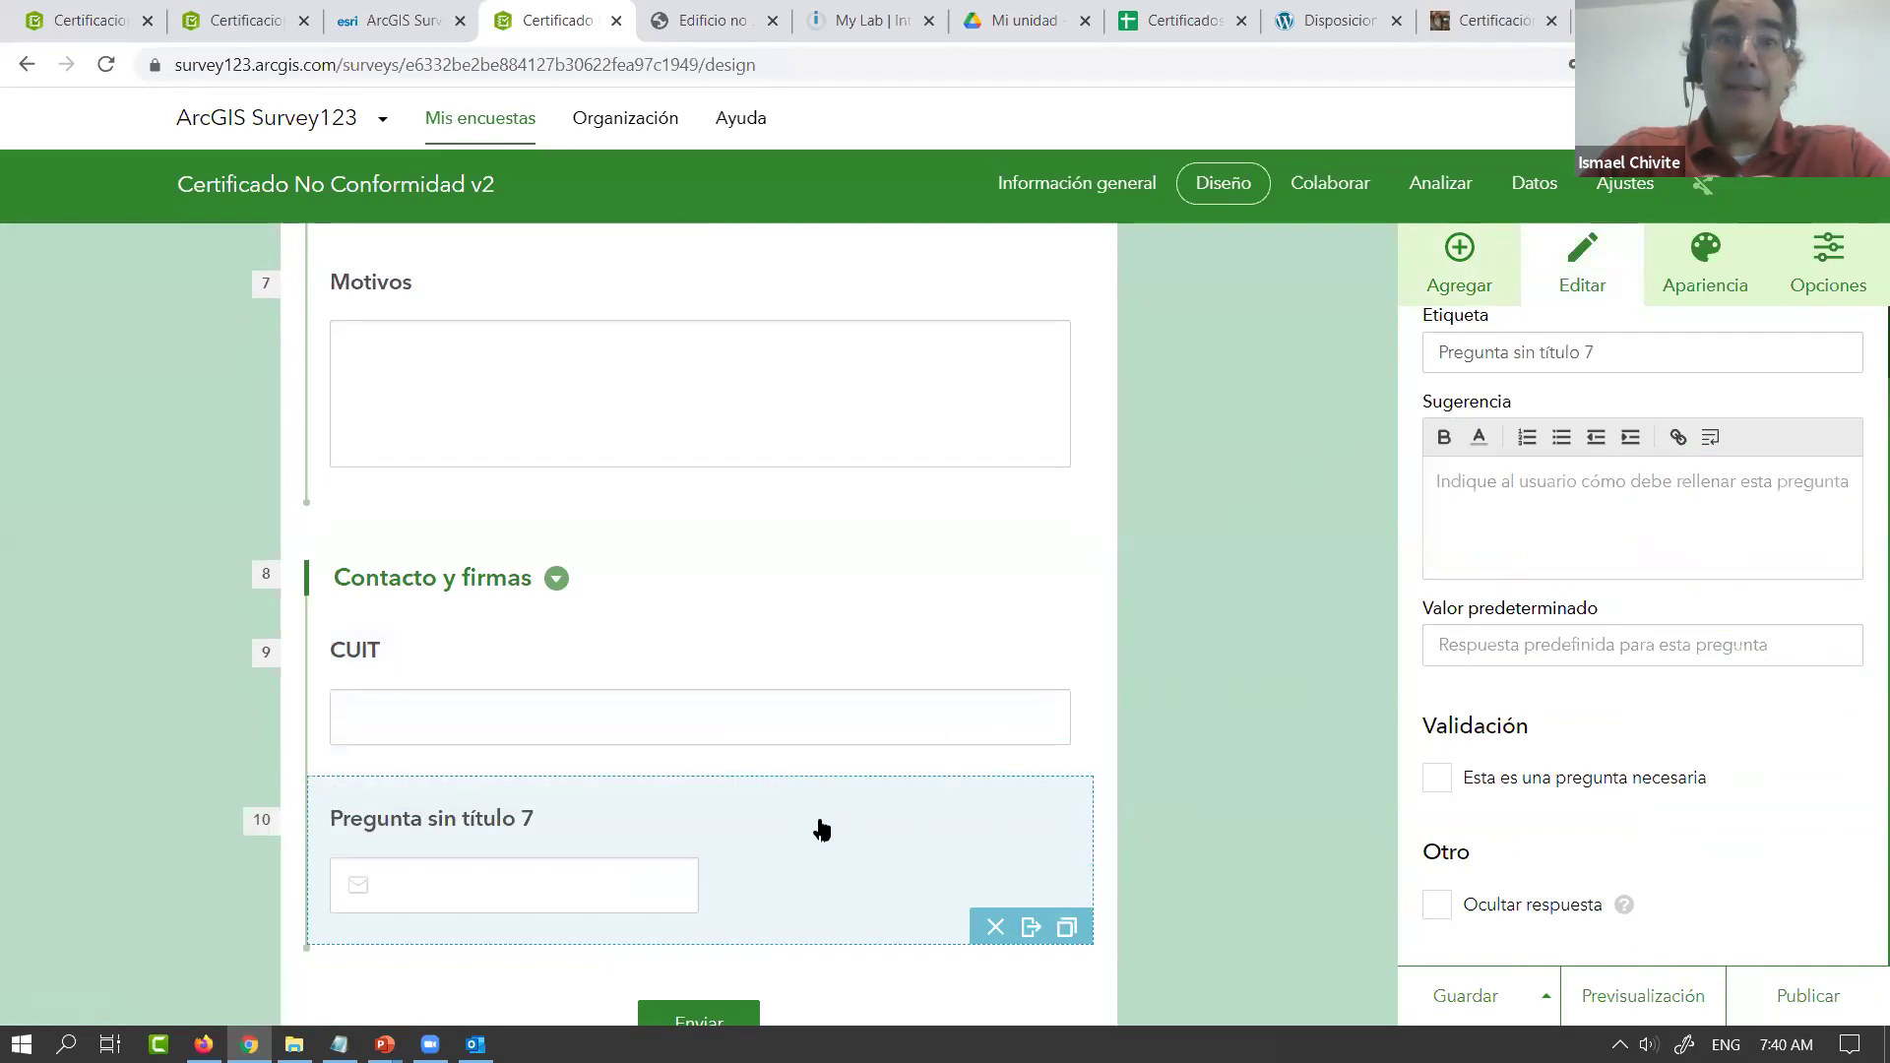
pyautogui.tripleClick(1615, 356)
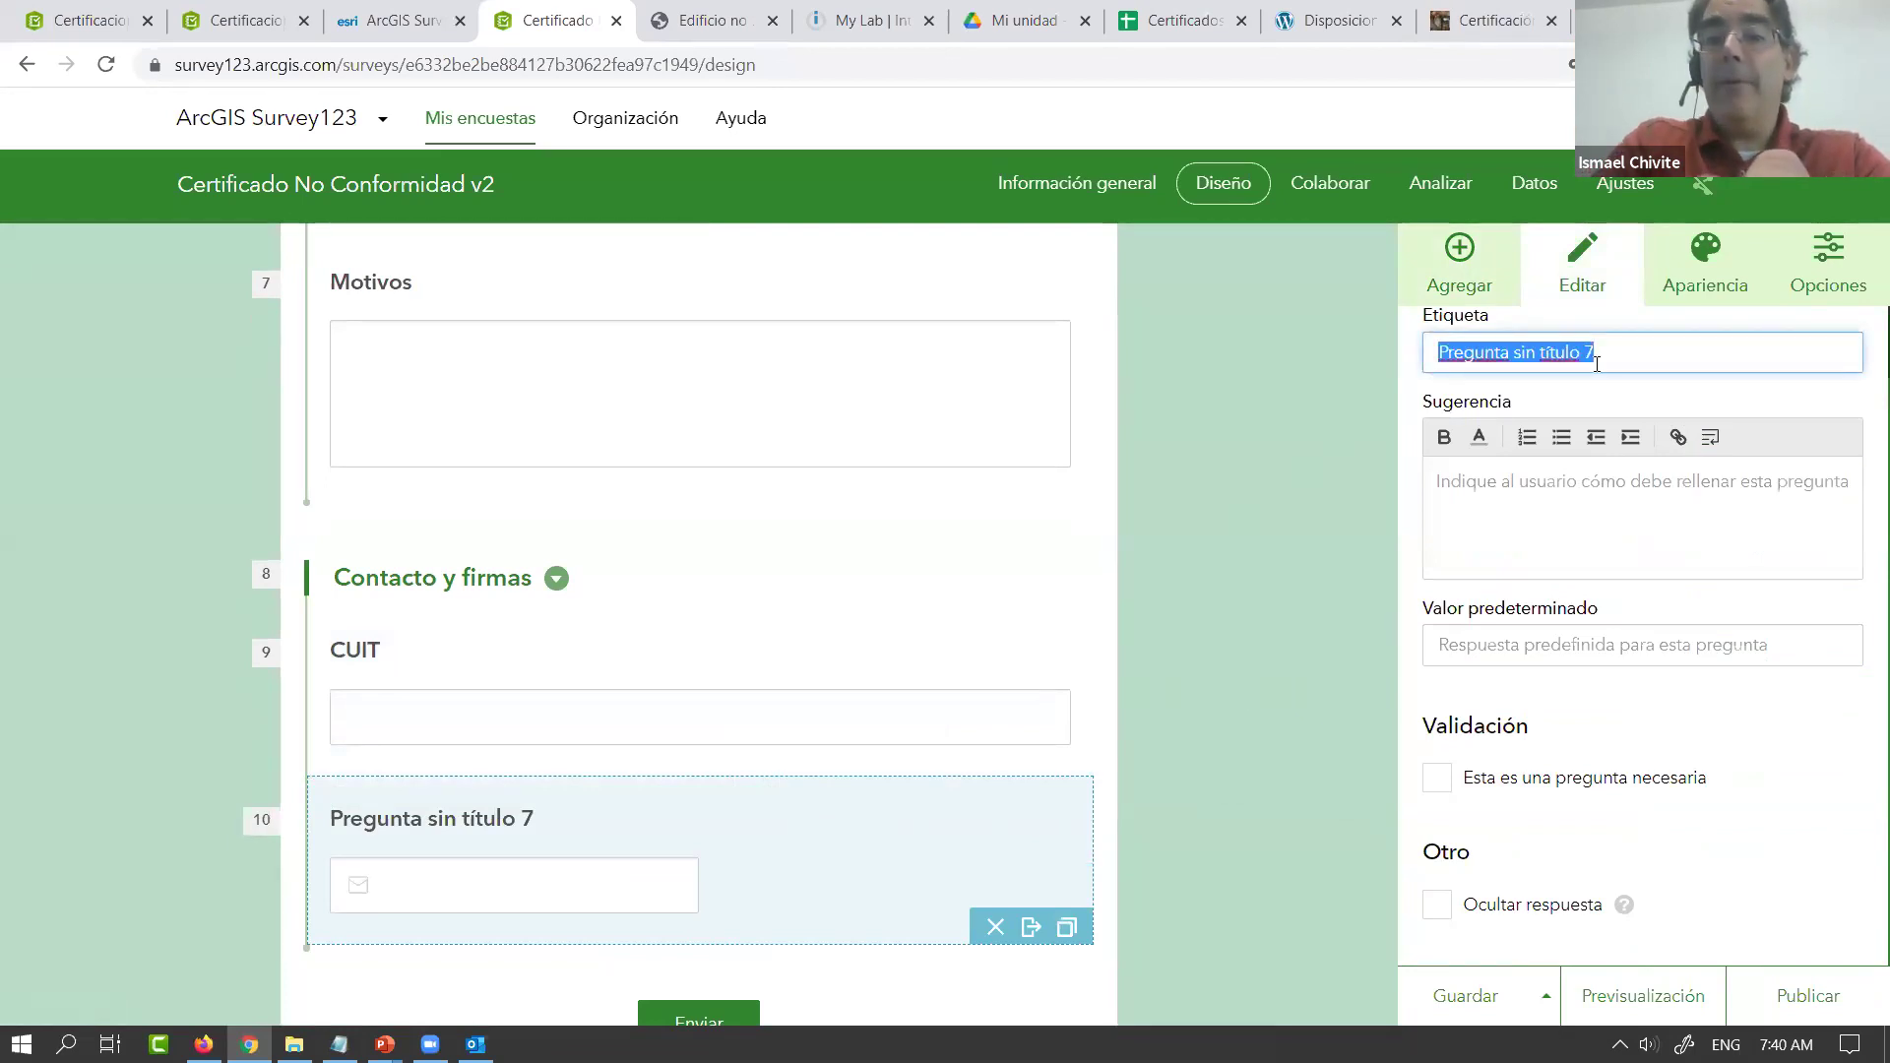
pyautogui.write('Correo elecronico')
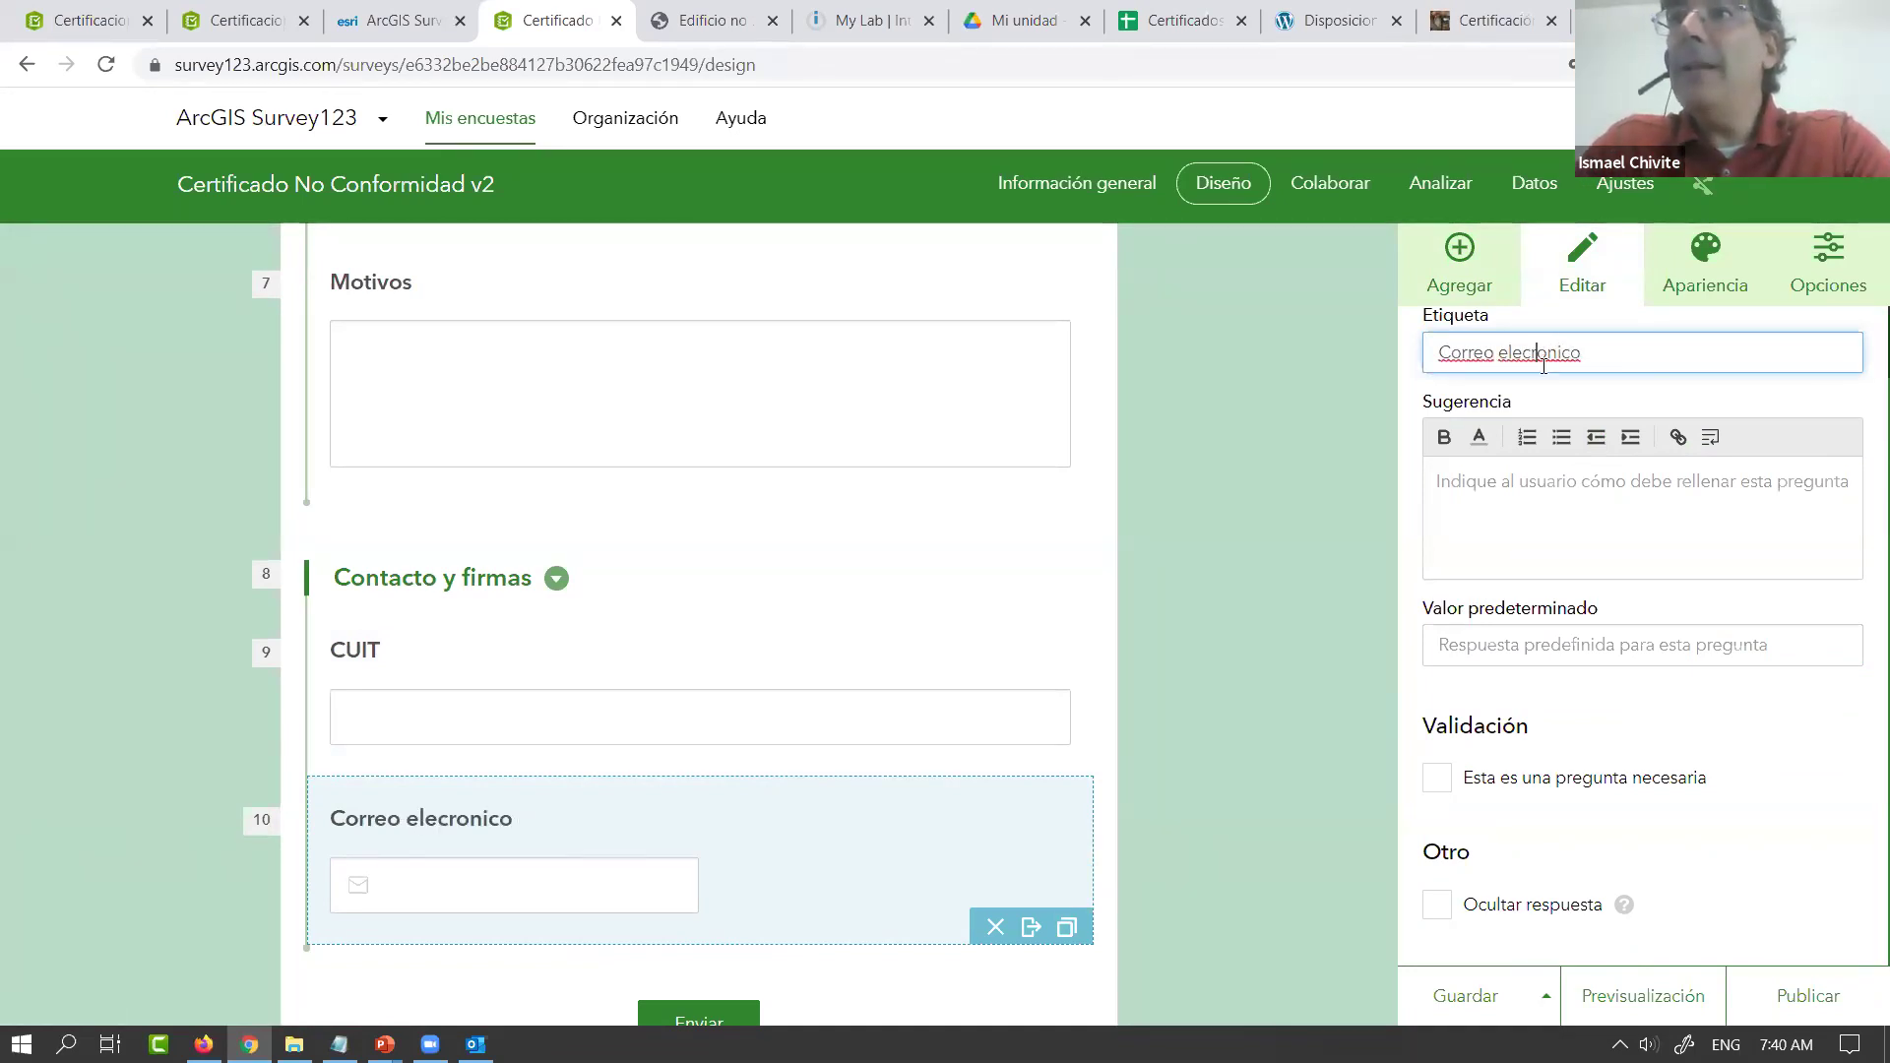
pyautogui.write('t')
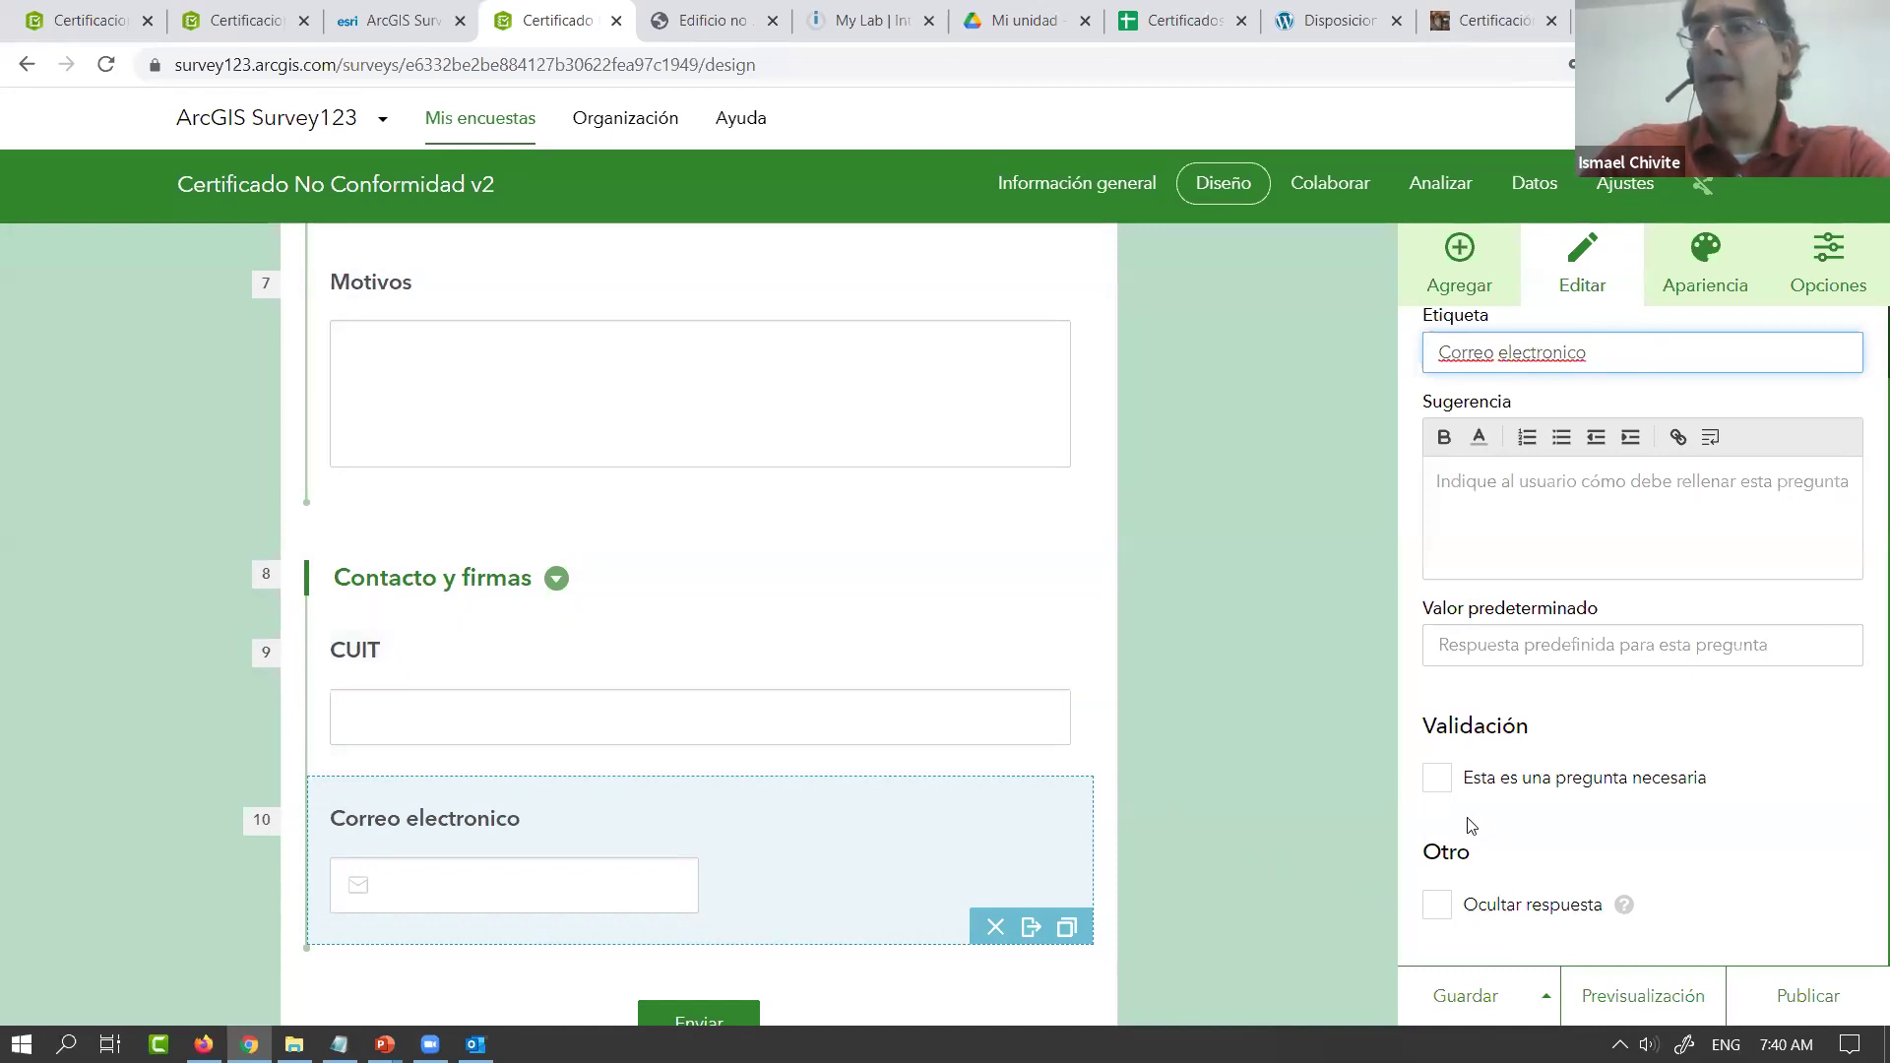
pyautogui.click(1437, 779)
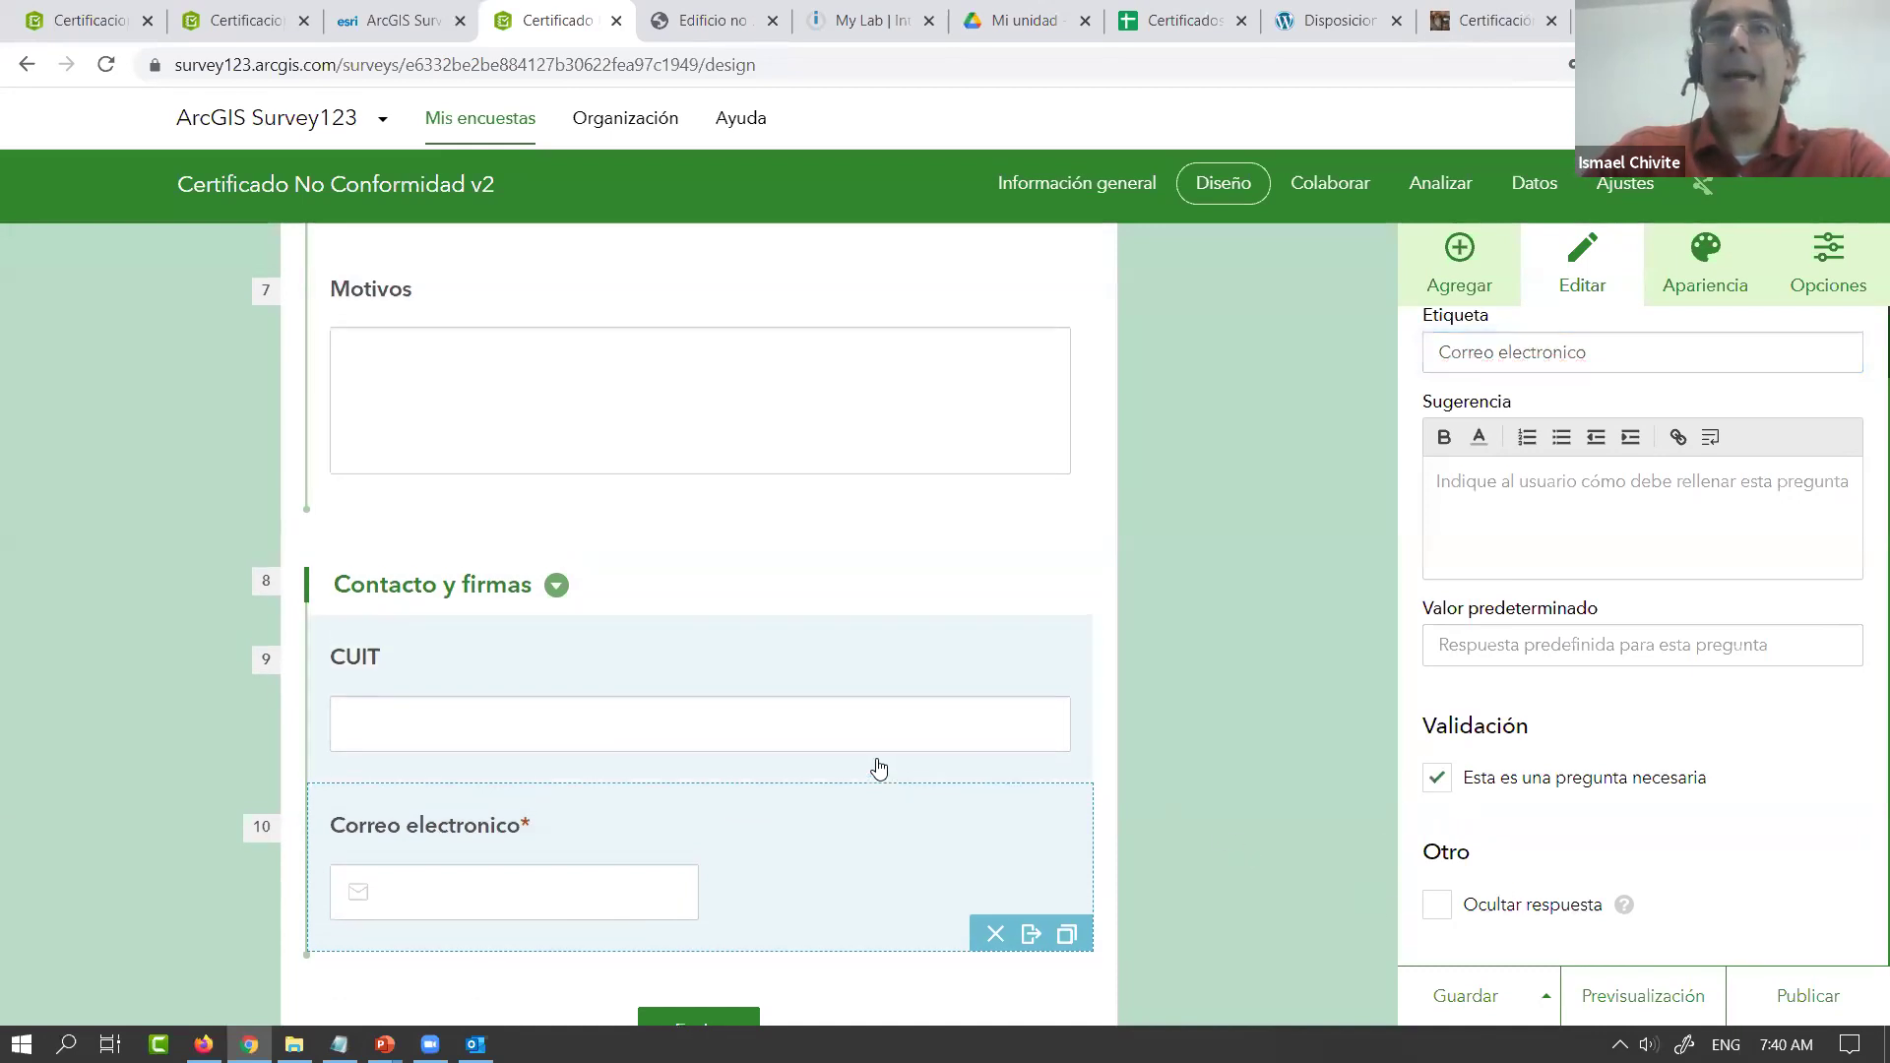
pyautogui.scroll(6, 879, 773)
pyautogui.scroll(2, 879, 773)
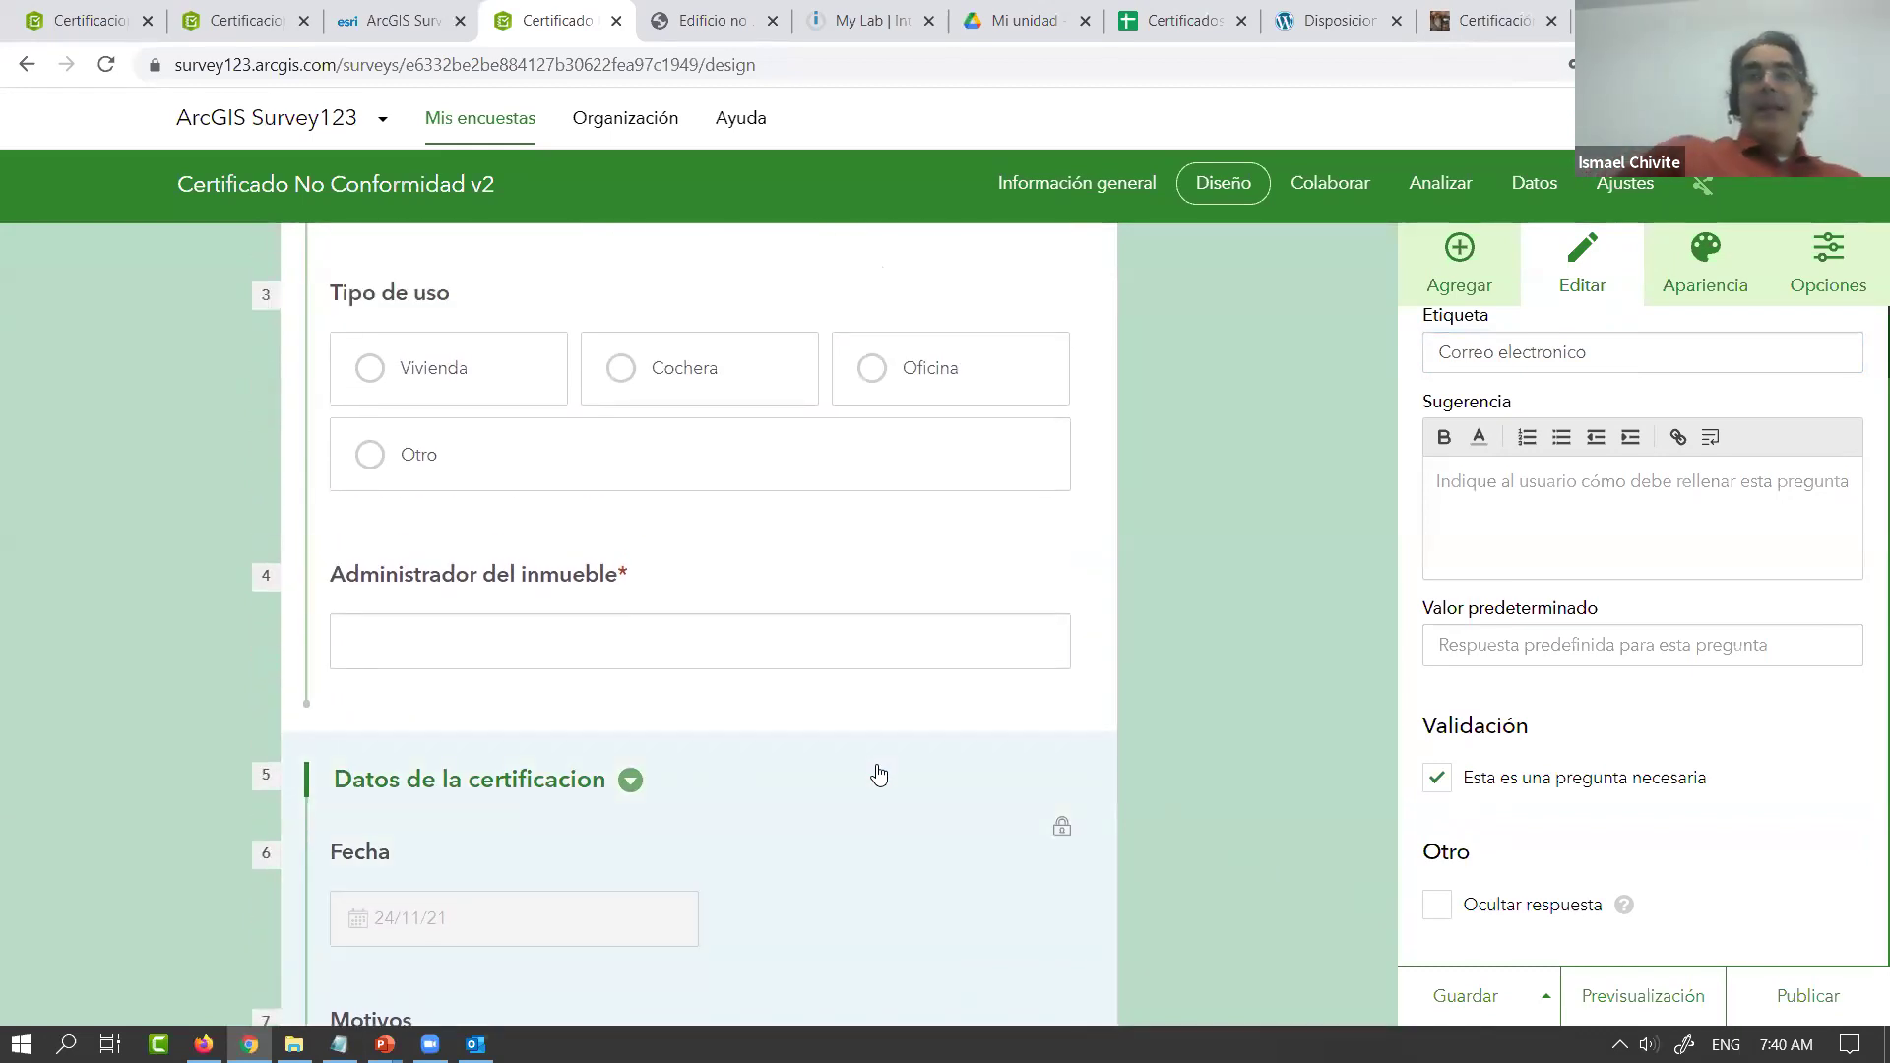
# Save the survey, then scroll through the form to review its ten items
pyautogui.click(1467, 997)
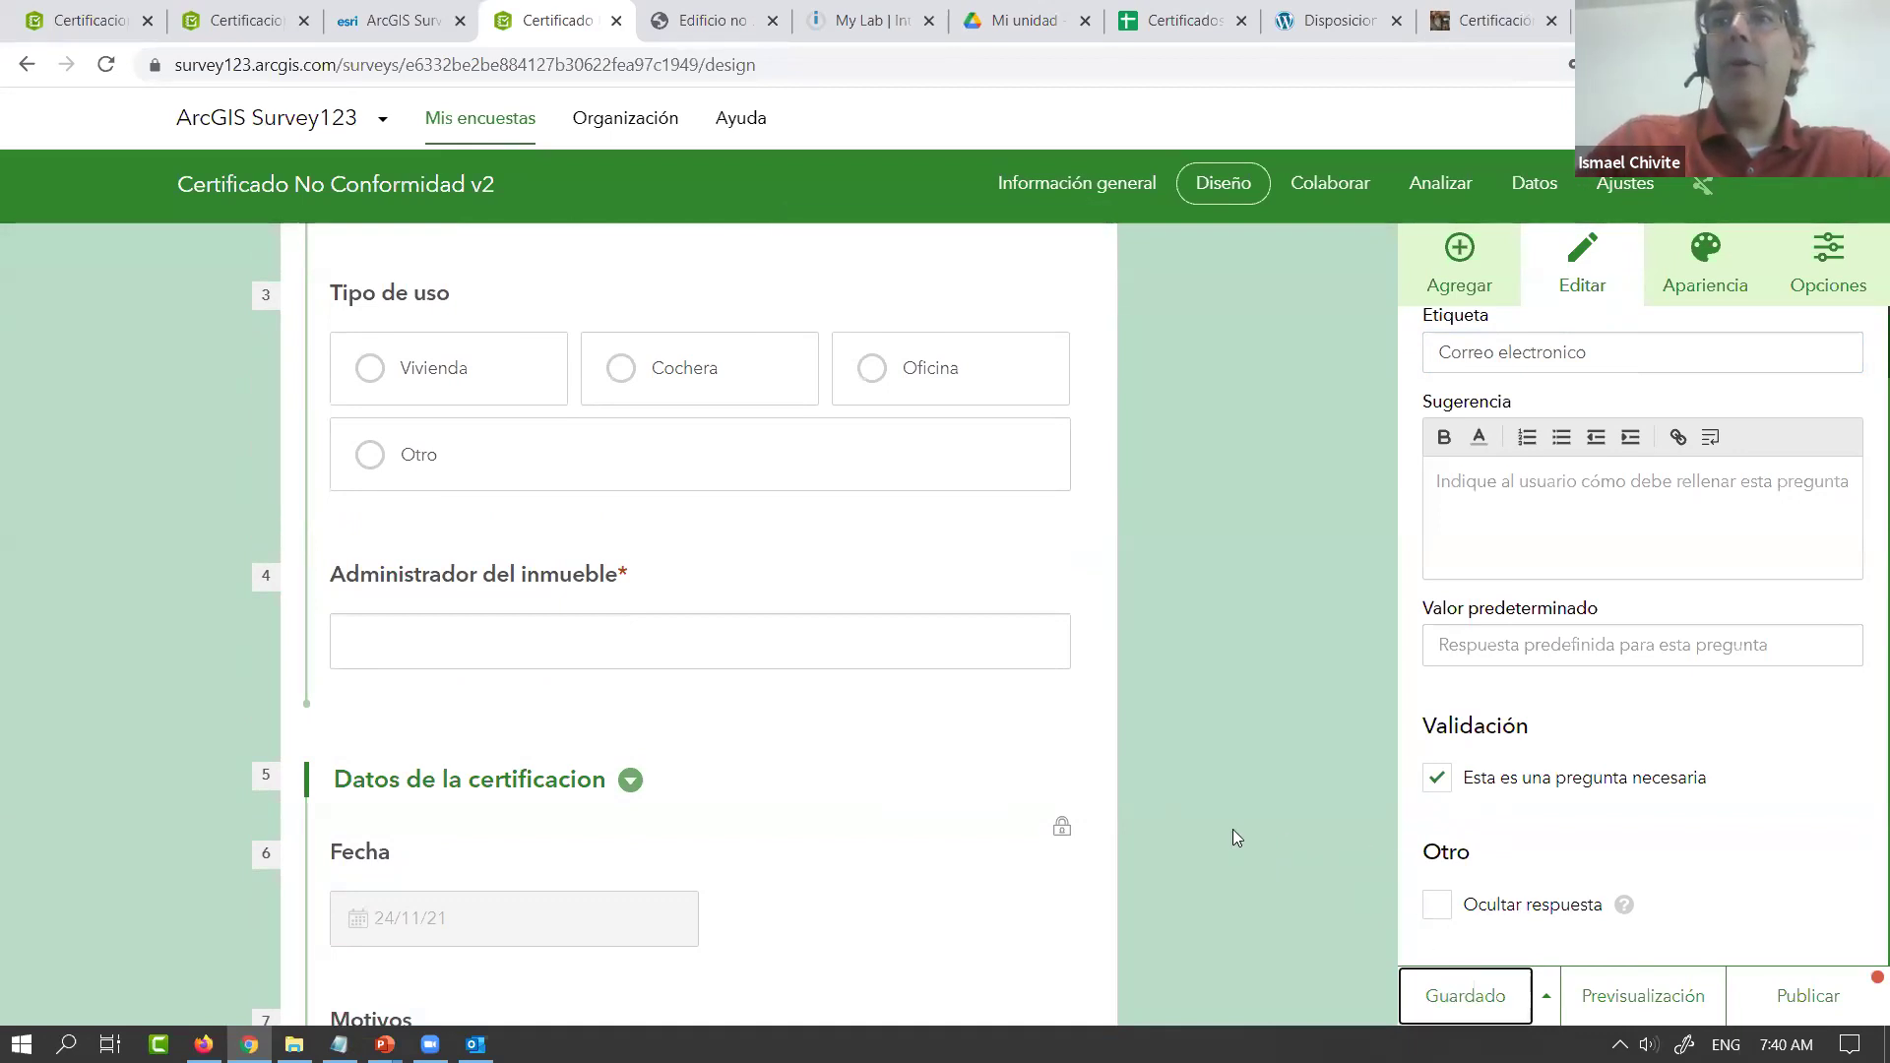
pyautogui.scroll(5, 1232, 829)
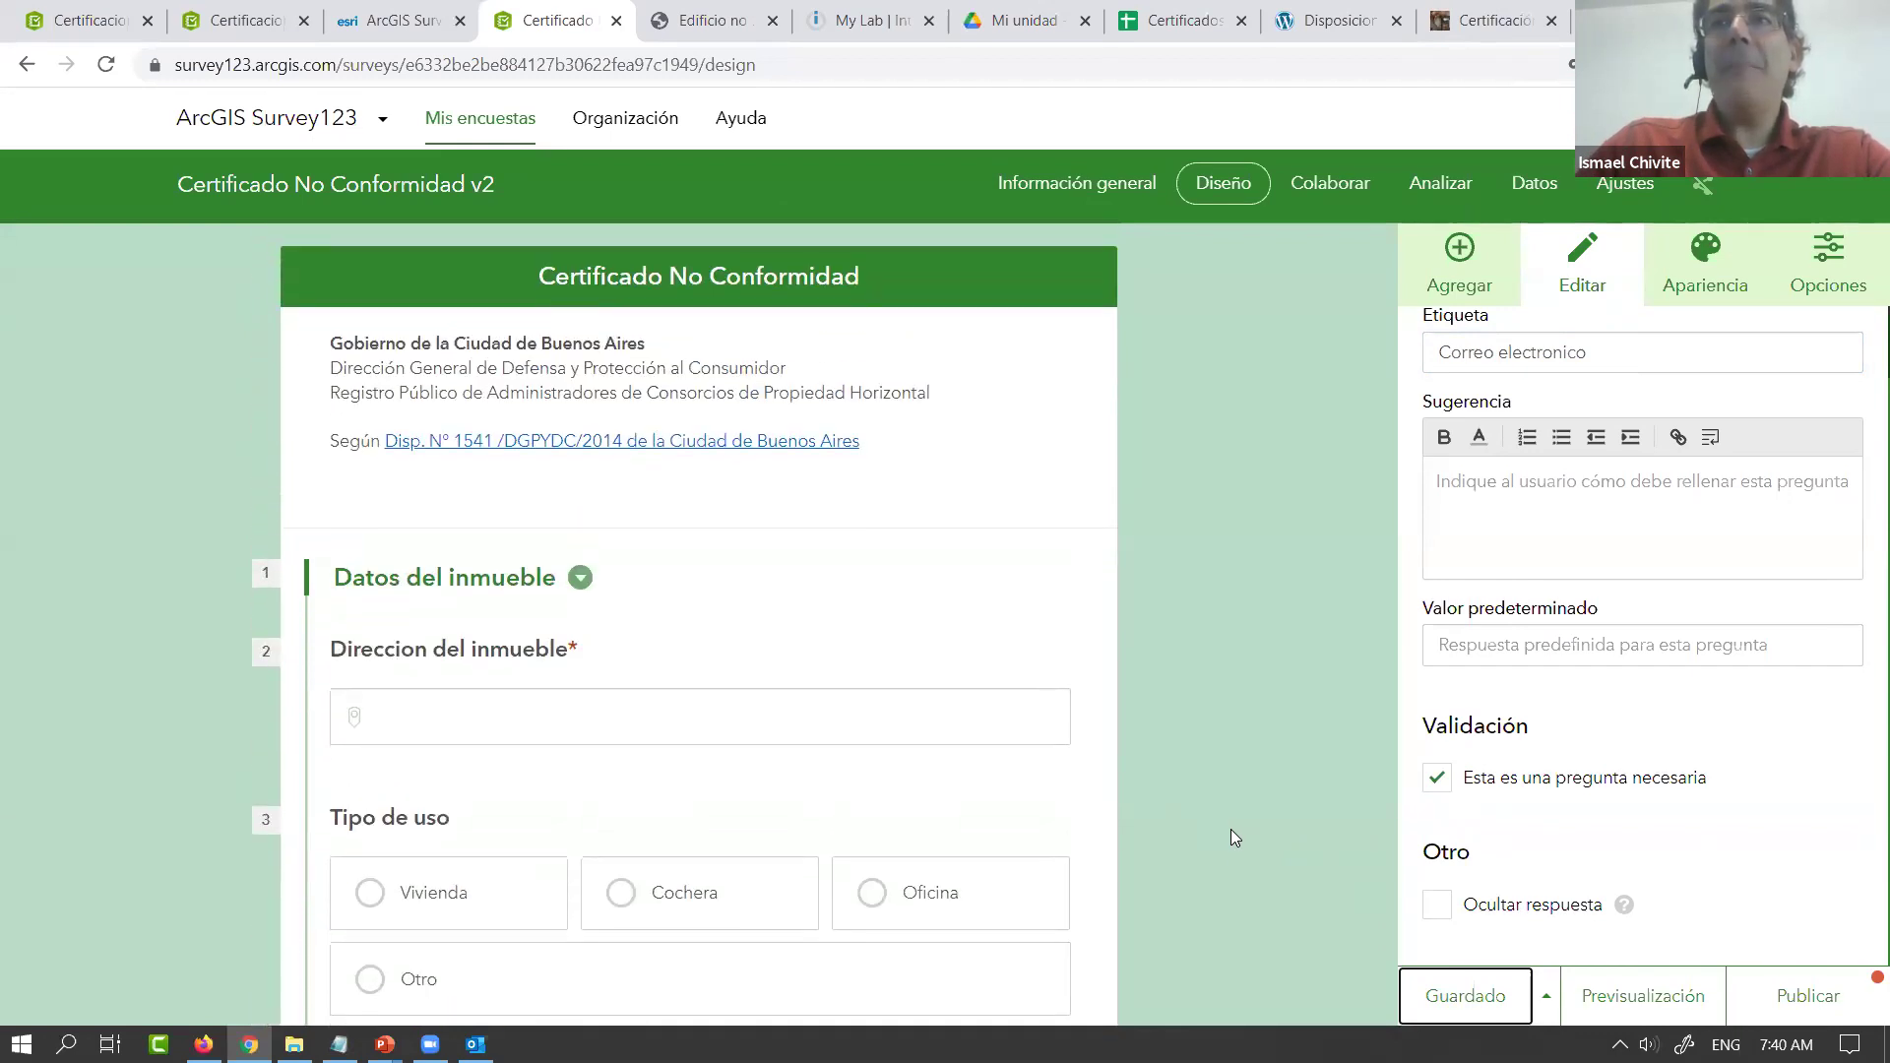
pyautogui.scroll(-4, 1231, 838)
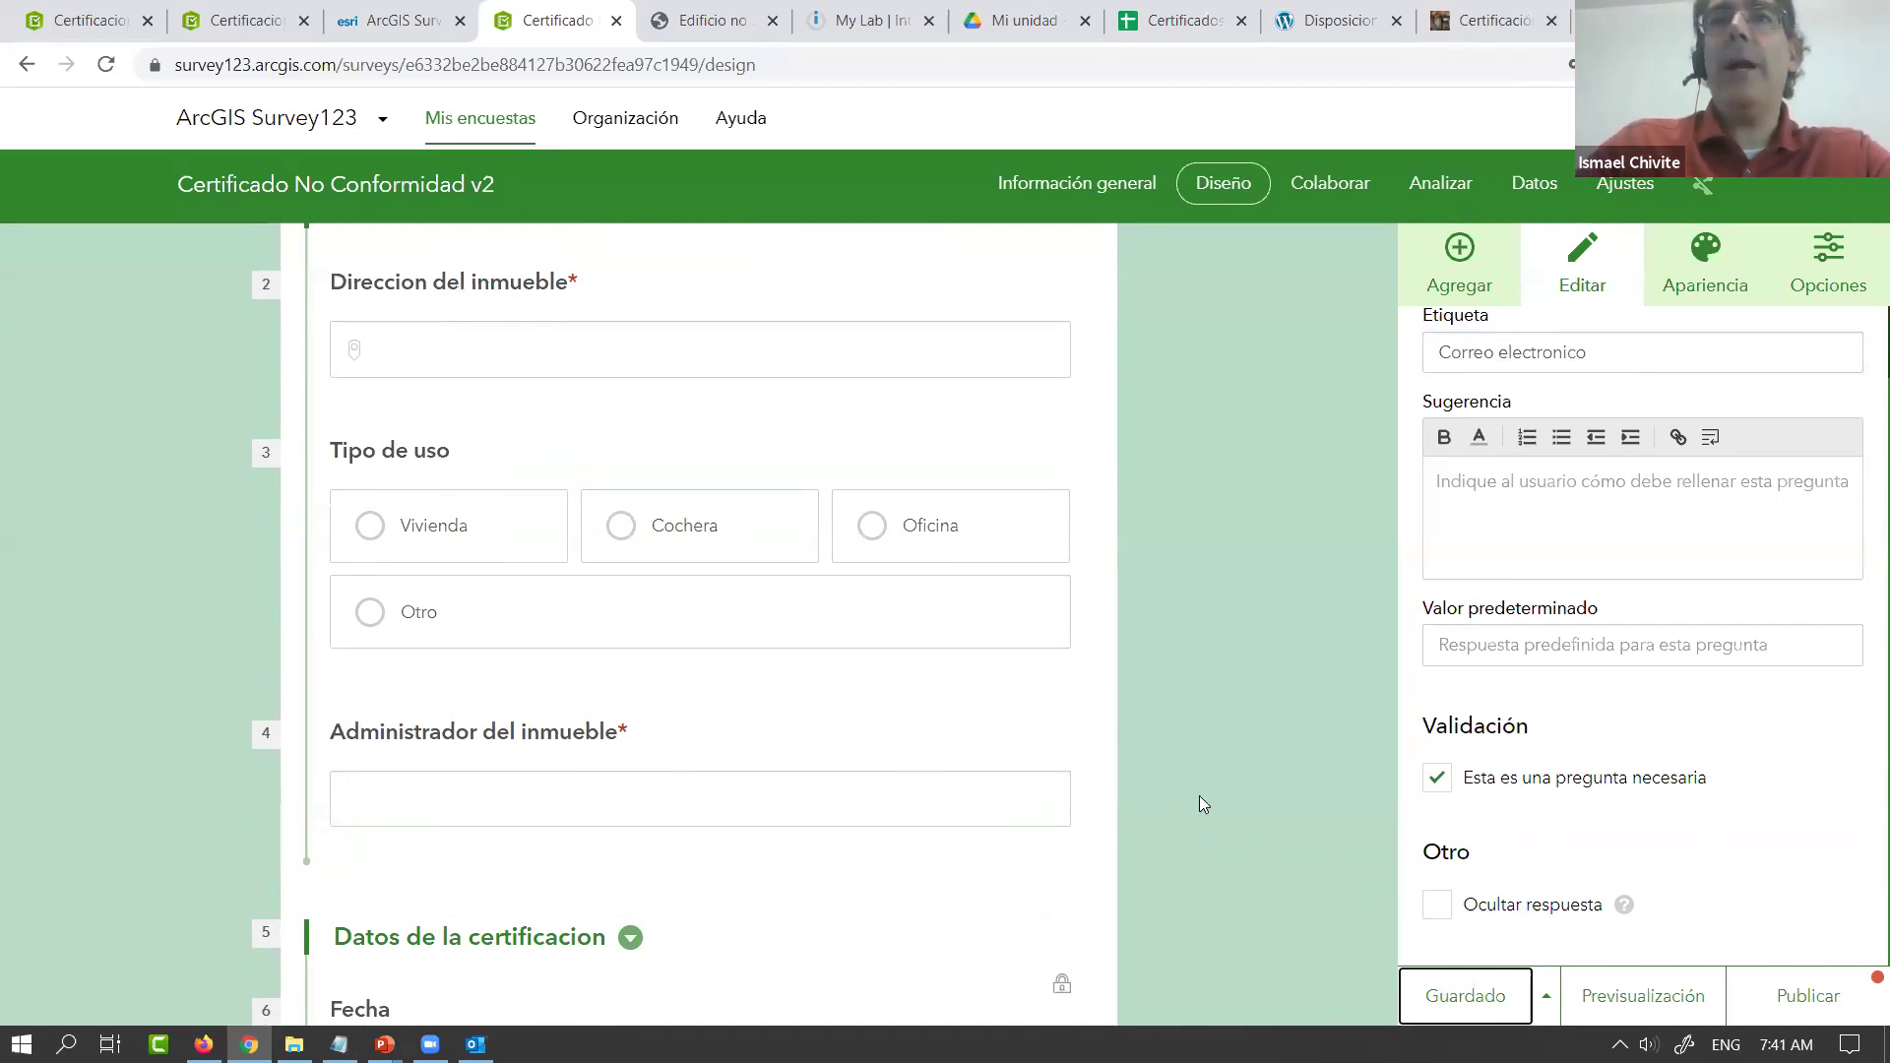
pyautogui.scroll(2, 1206, 783)
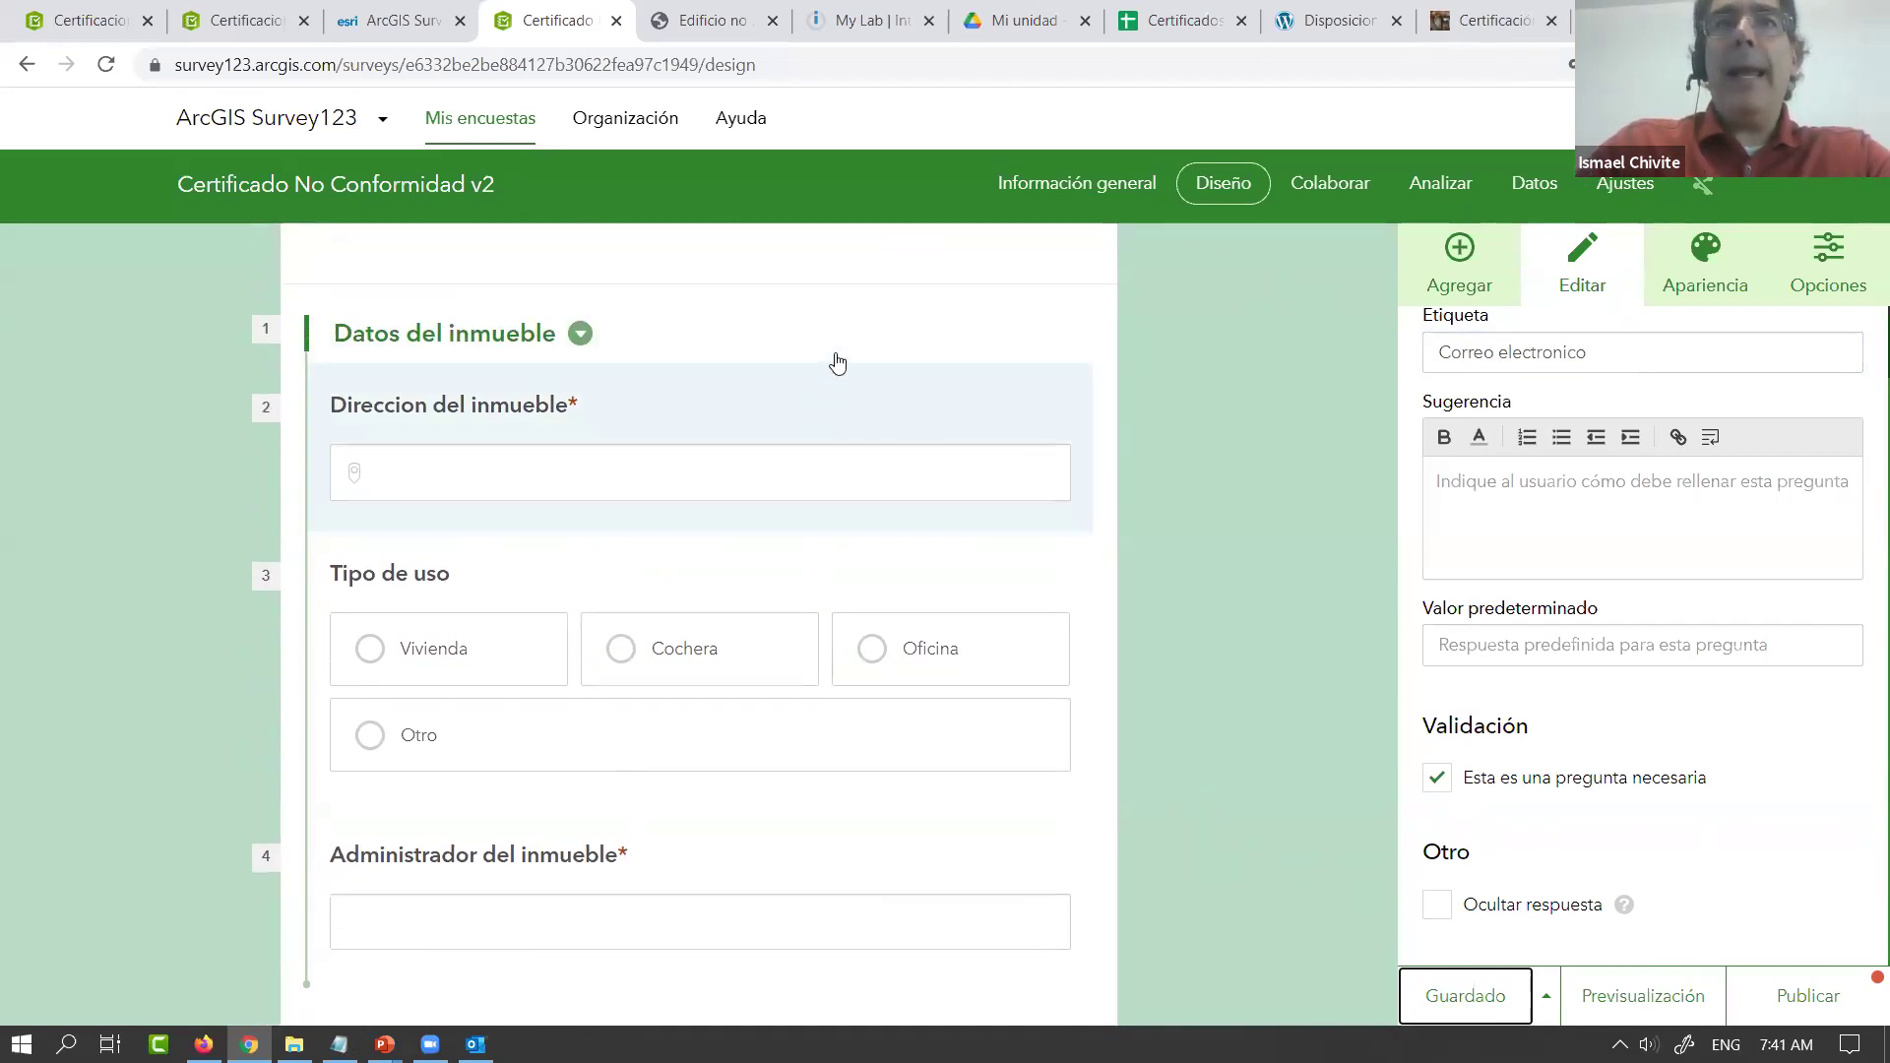
pyautogui.scroll(-2, 827, 719)
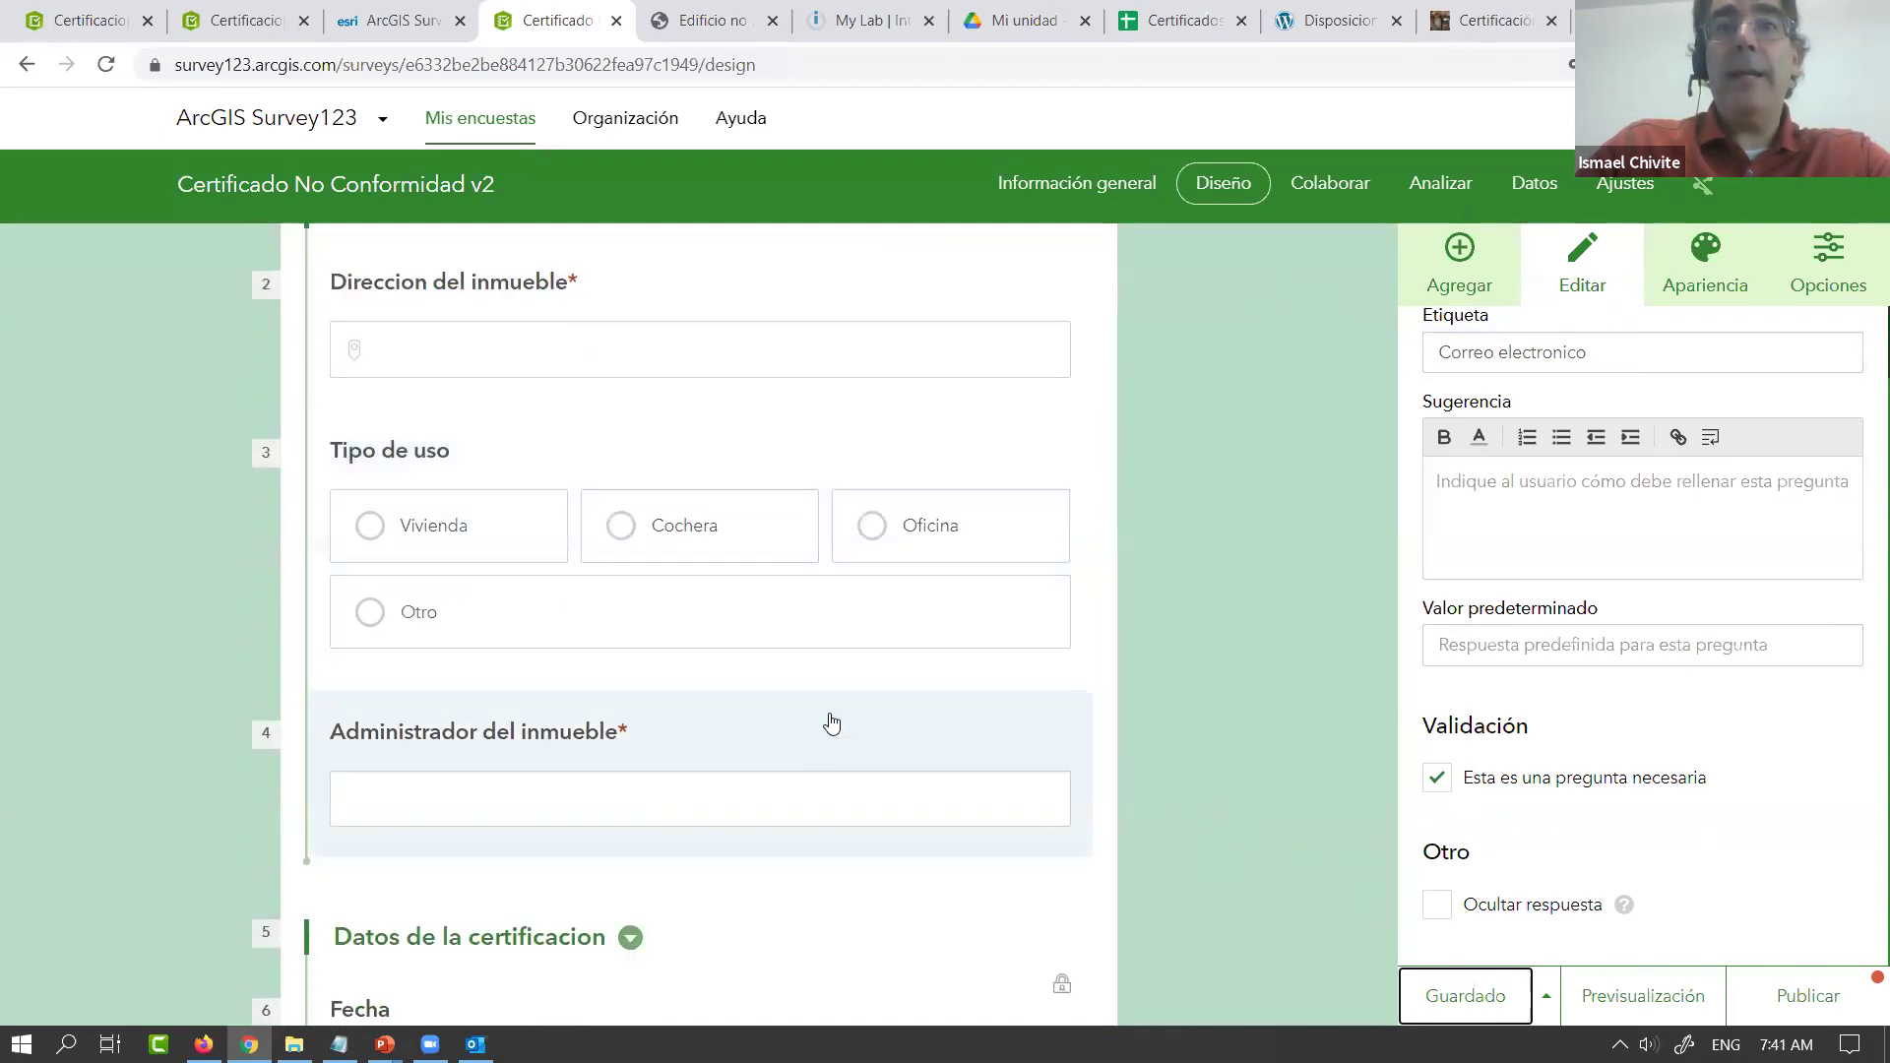
pyautogui.scroll(-5, 820, 766)
pyautogui.scroll(-5, 822, 766)
pyautogui.scroll(7, 825, 760)
pyautogui.scroll(3, 722, 608)
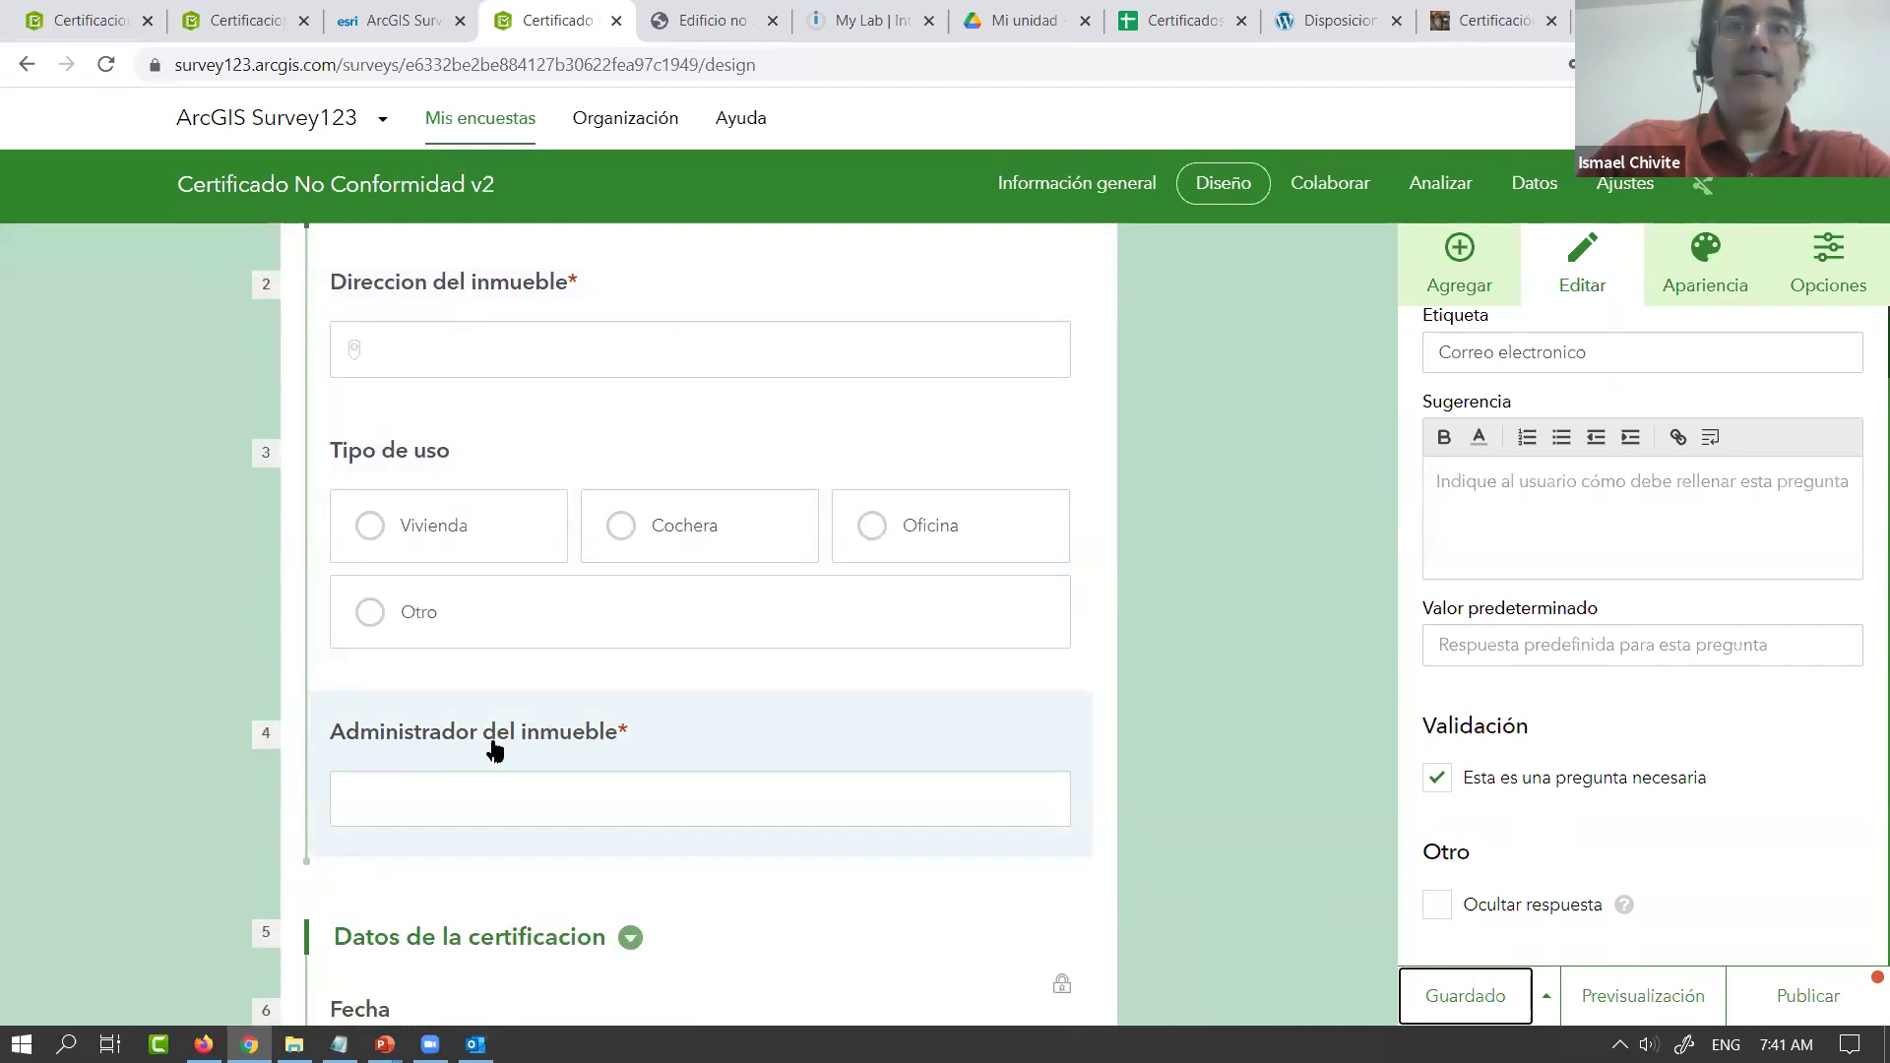
pyautogui.scroll(-8, 490, 750)
pyautogui.scroll(-2, 497, 751)
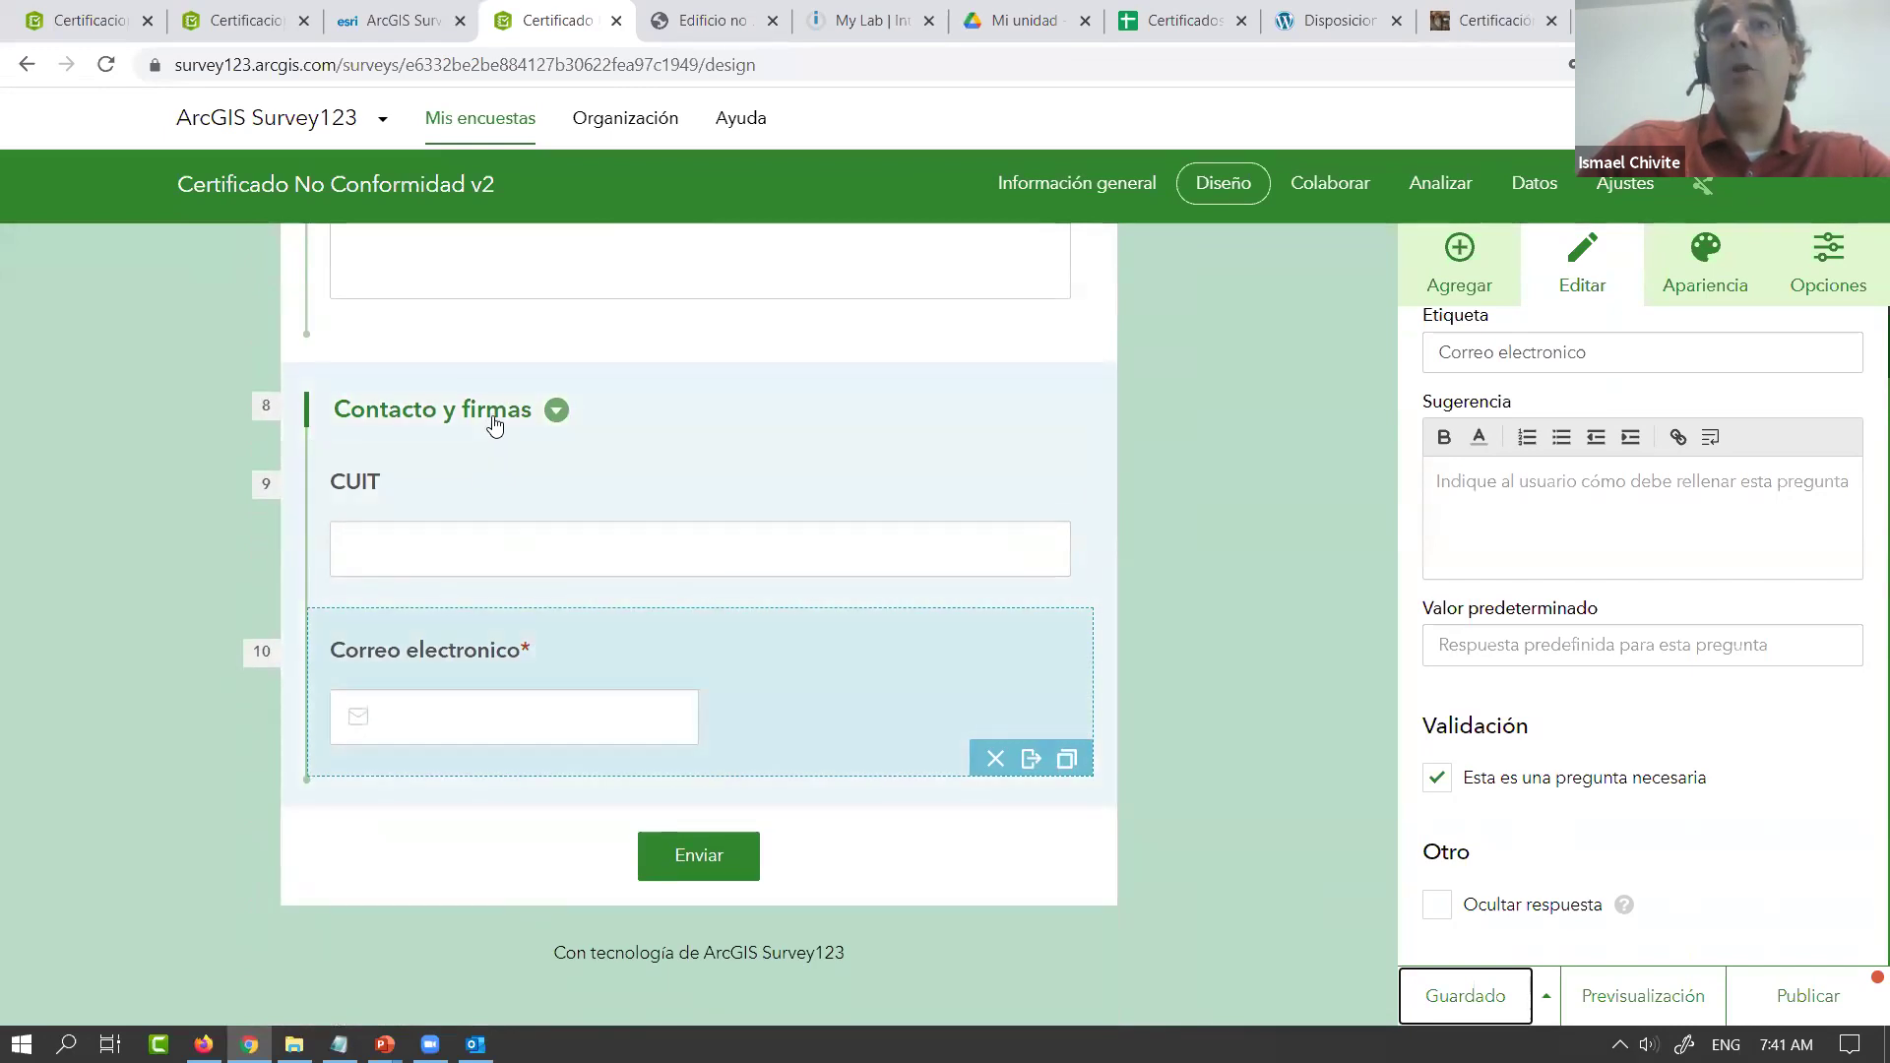
# Add a single-line text question labelled 'Administrador' above CUIT in Contacto y firmas
pyautogui.click(494, 418)
pyautogui.click(1459, 261)
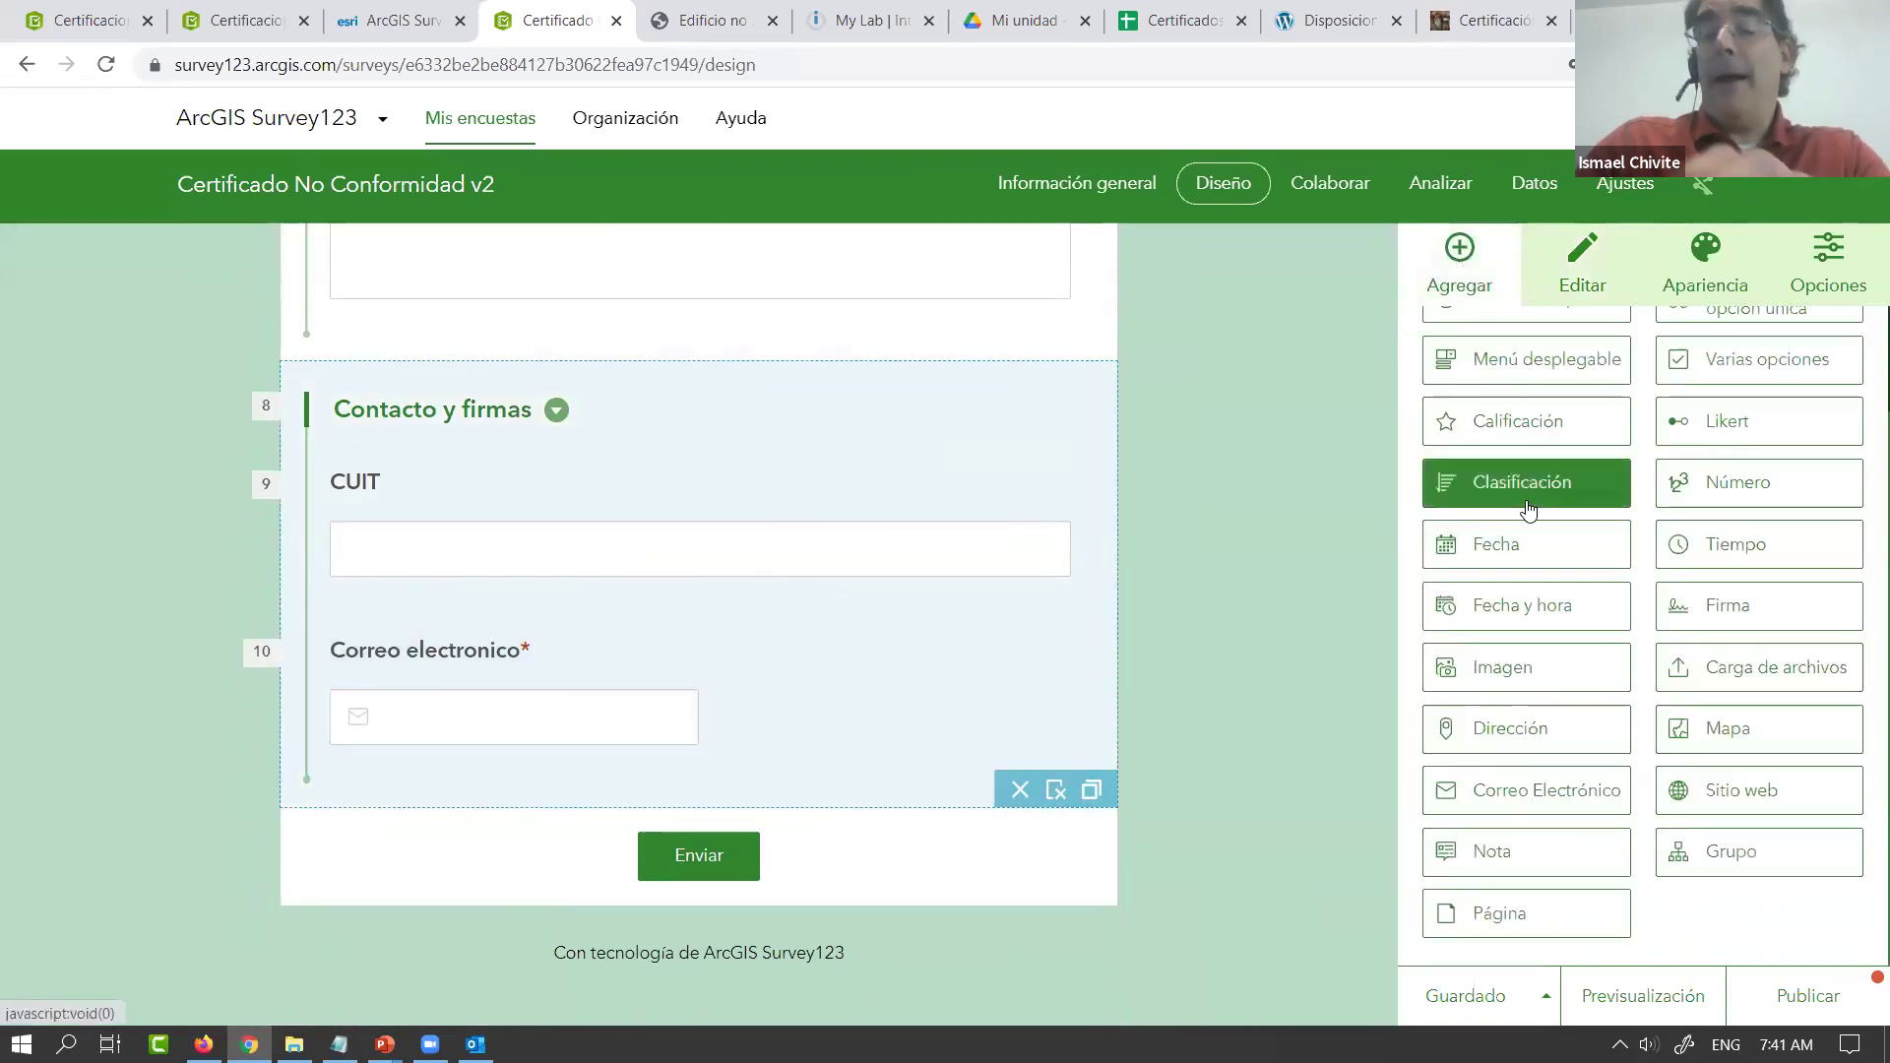
pyautogui.moveTo(1549, 371); pyautogui.dragTo(722, 513)
pyautogui.tripleClick(1660, 427)
pyautogui.write('Administrador')
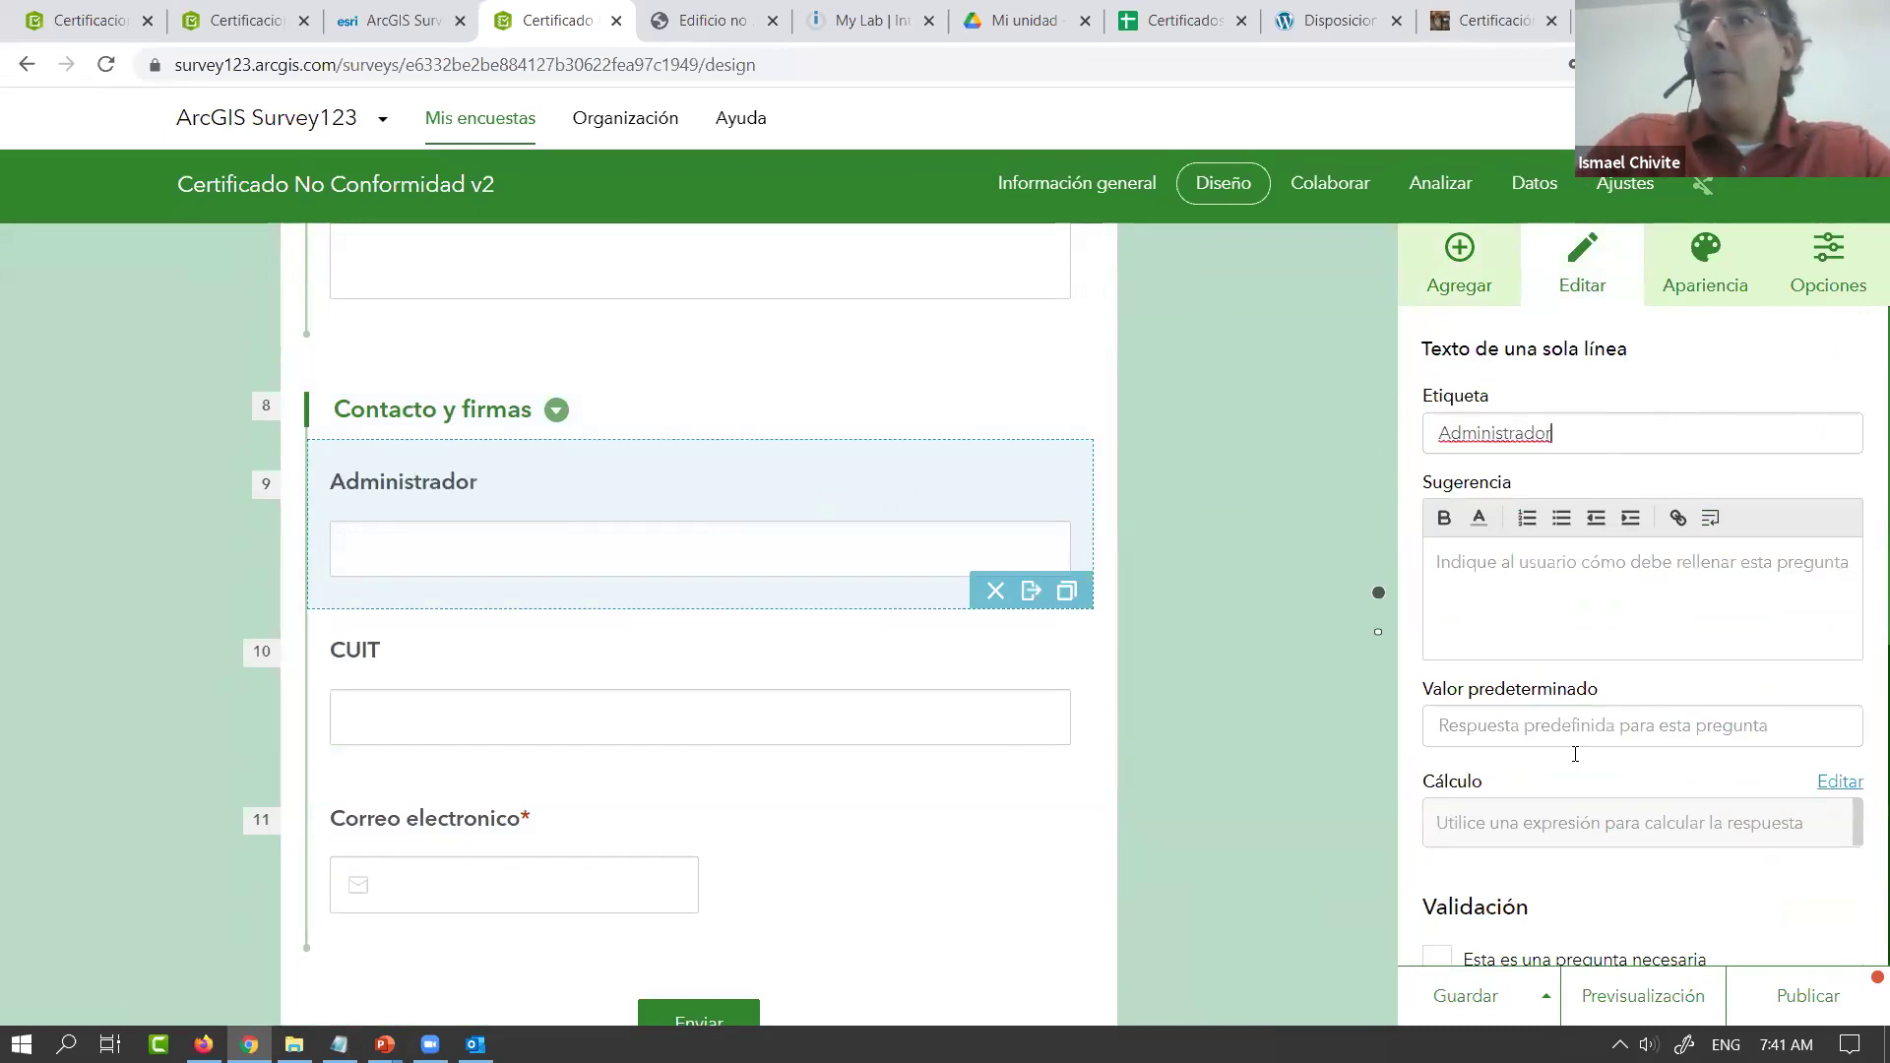
# Set the Administrador calculation to the Administrador del inmueble answer as a text string
pyautogui.click(1837, 783)
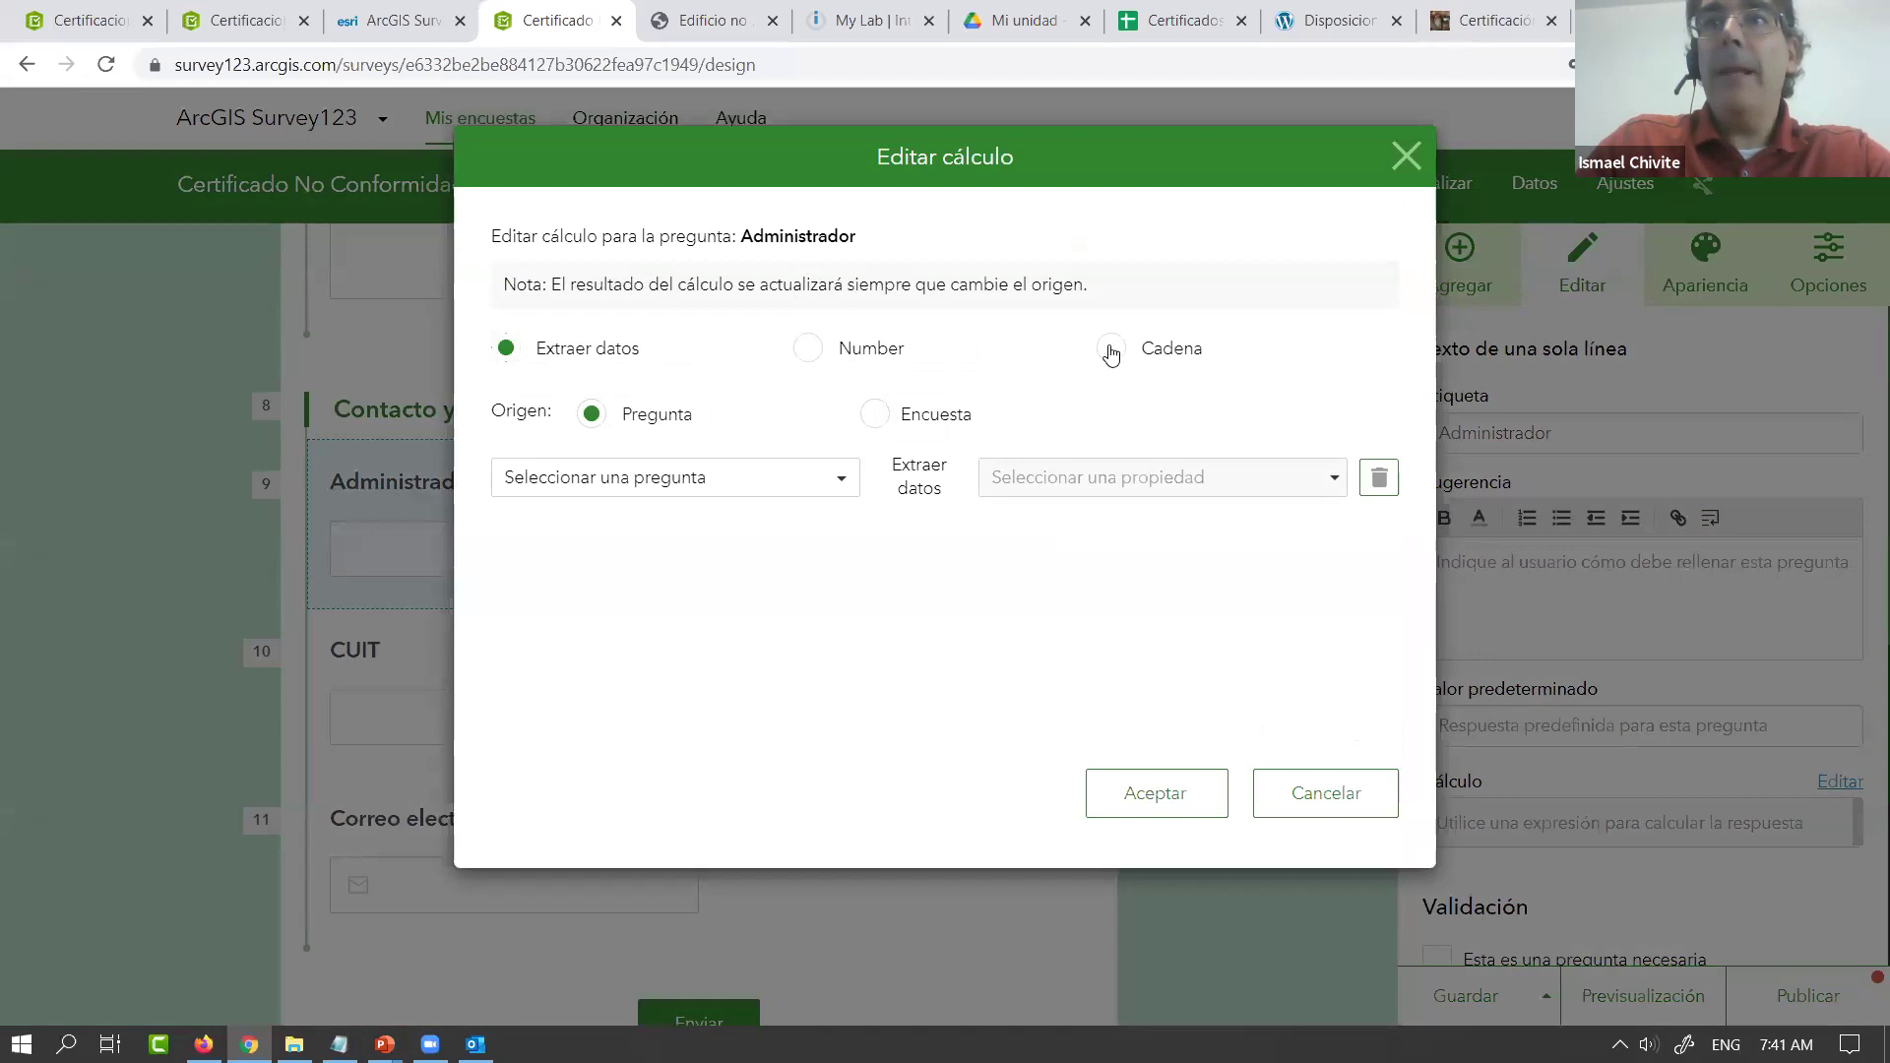
pyautogui.click(1112, 352)
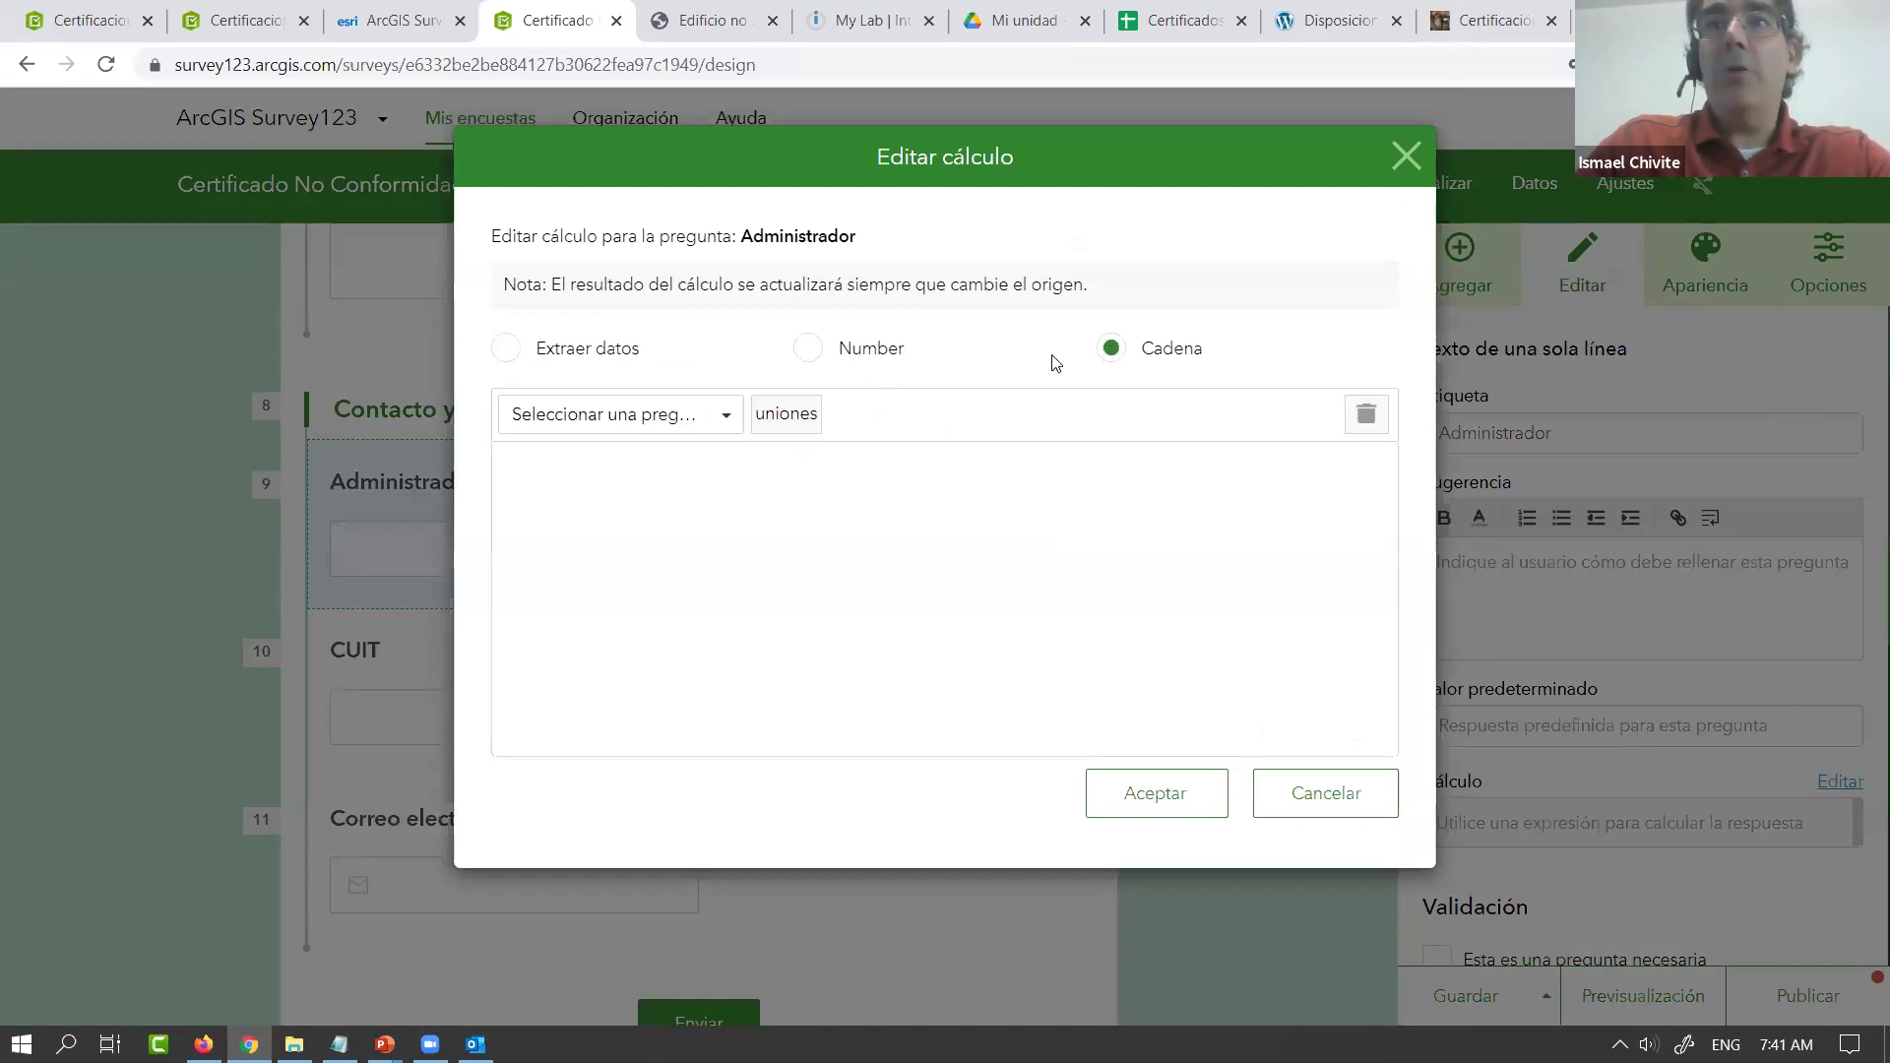
pyautogui.click(725, 416)
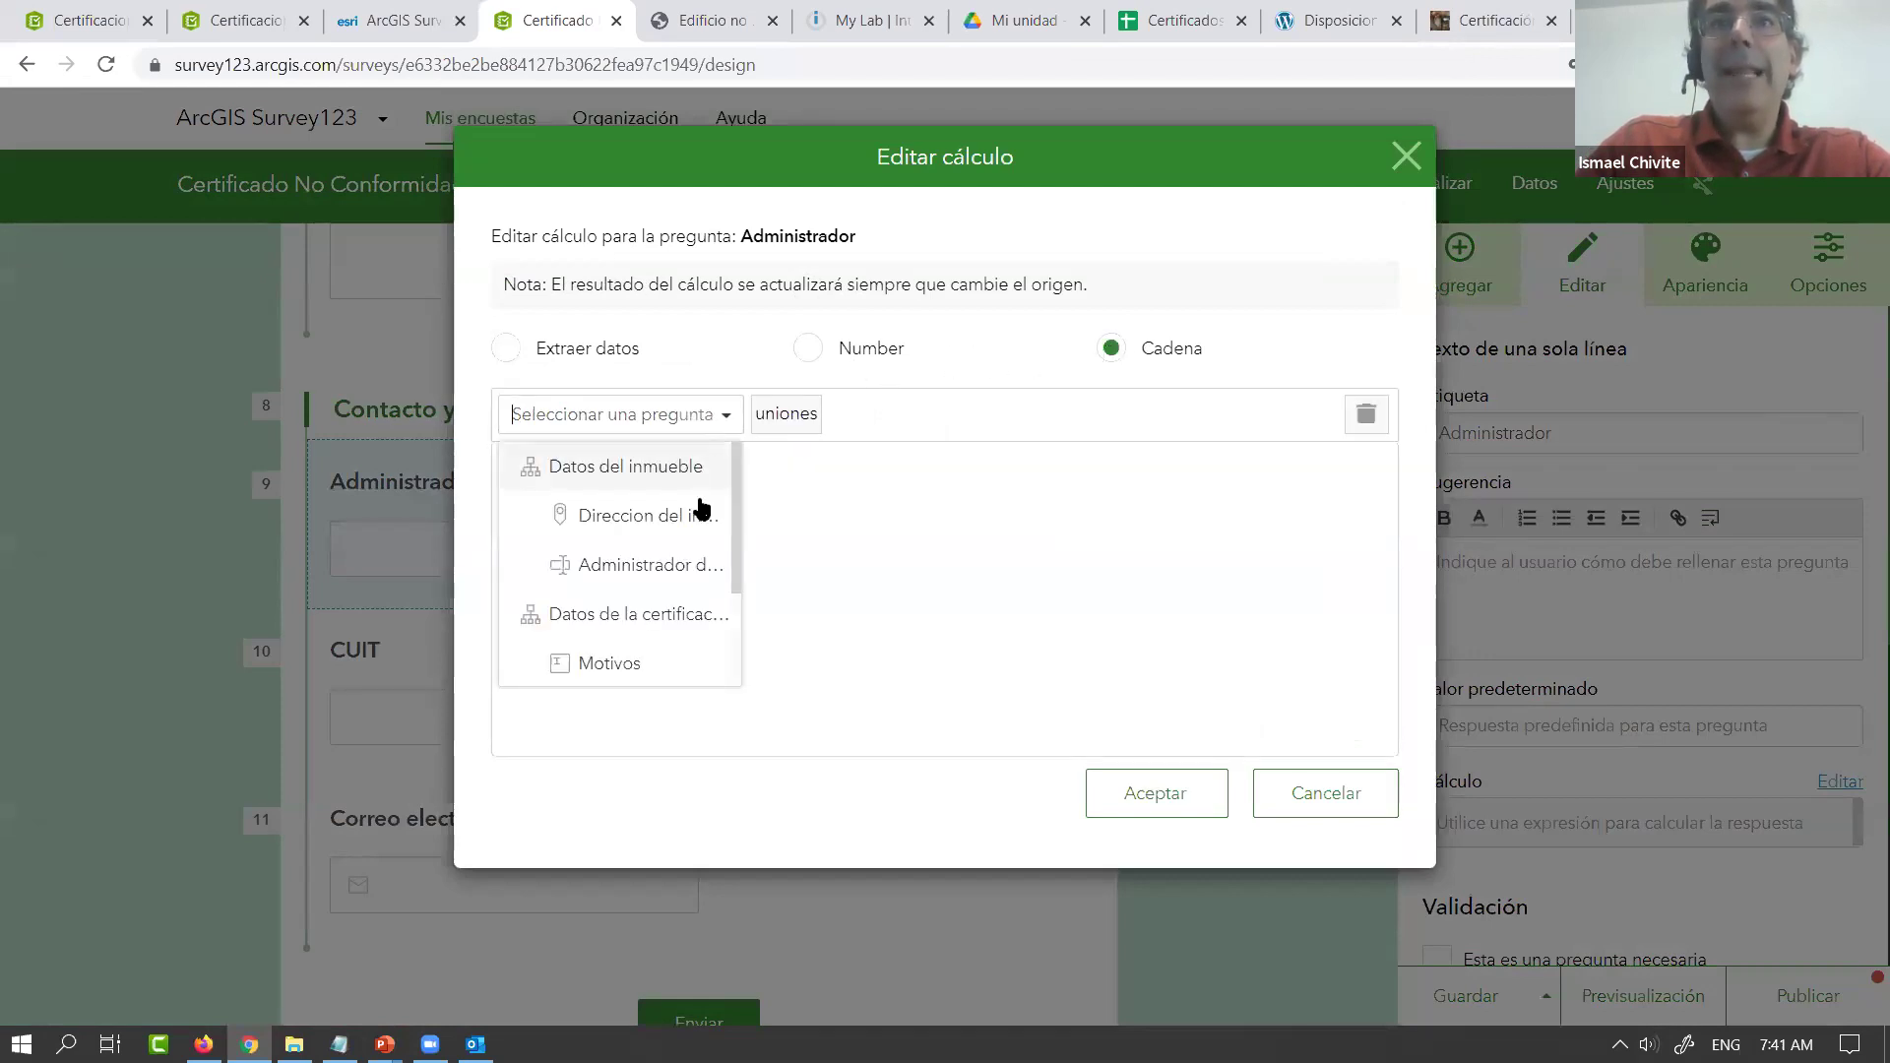
pyautogui.click(633, 571)
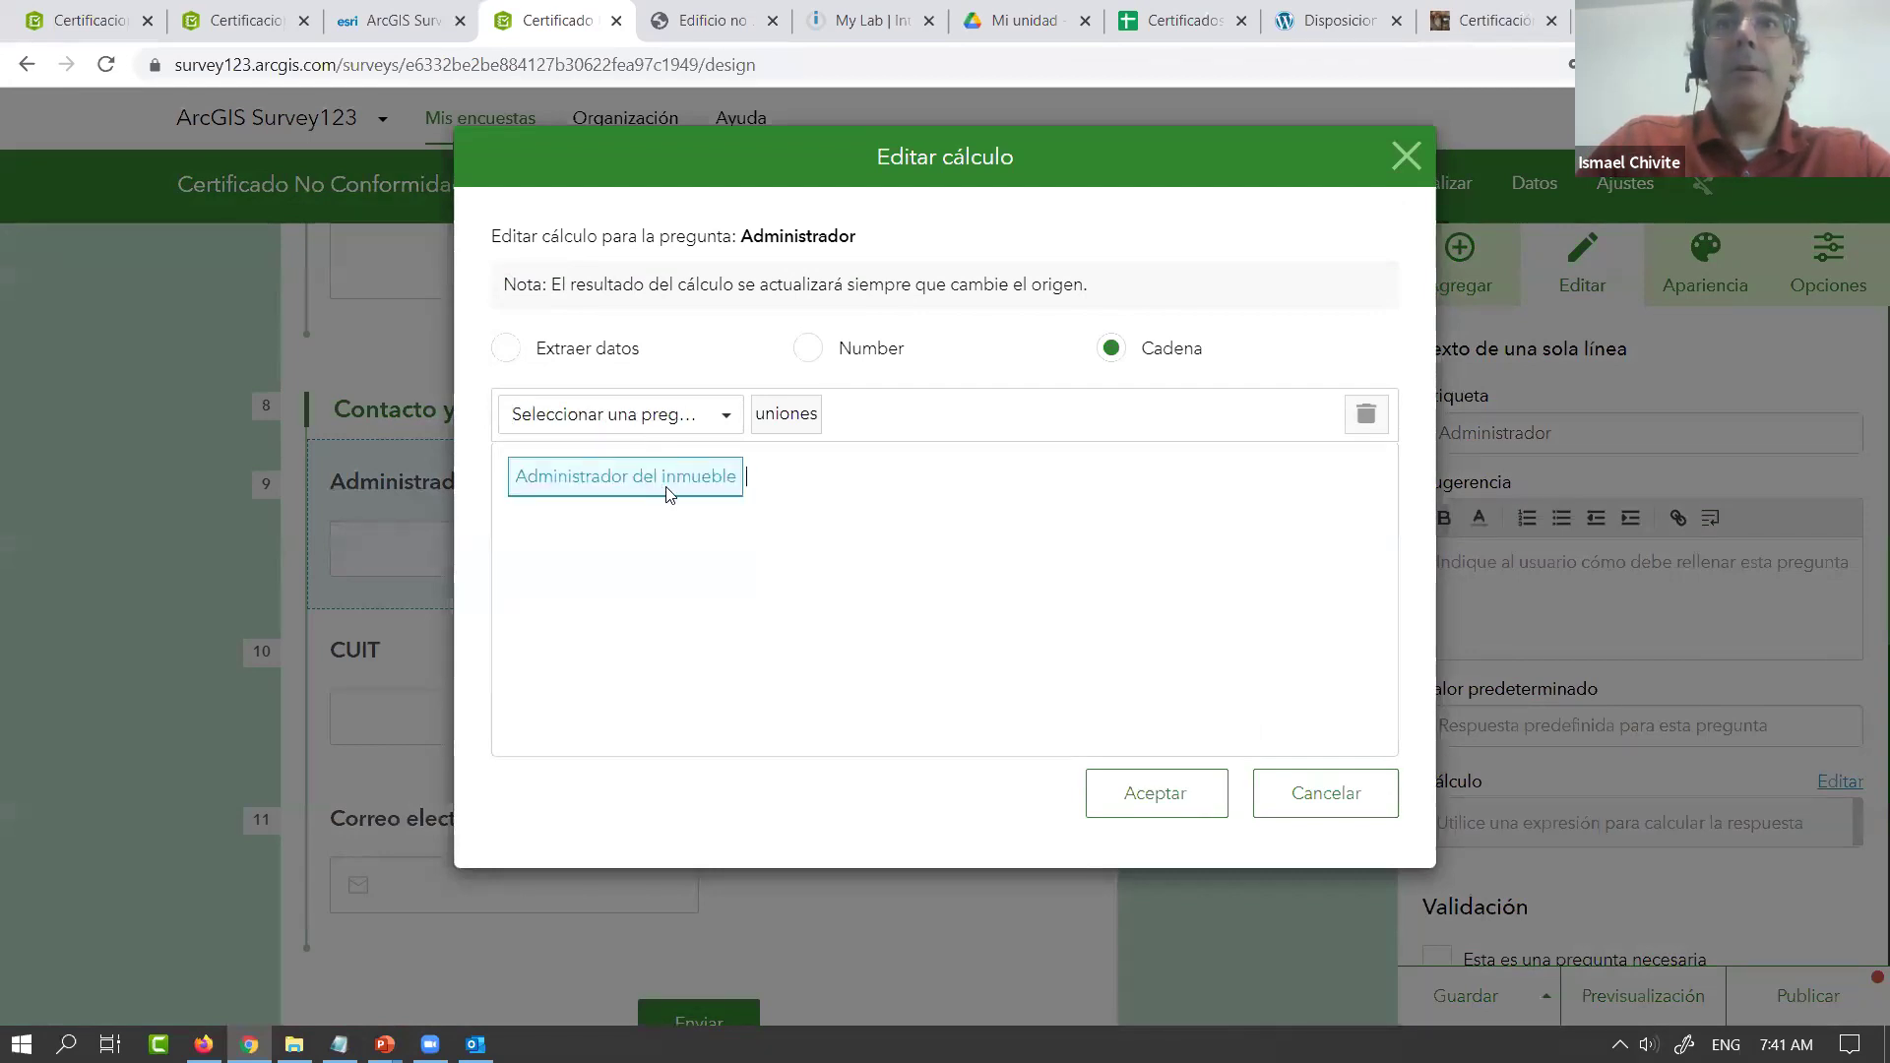
pyautogui.click(1152, 807)
# Make Administrador read-only and exclude its answer from submission
pyautogui.scroll(-6, 1647, 788)
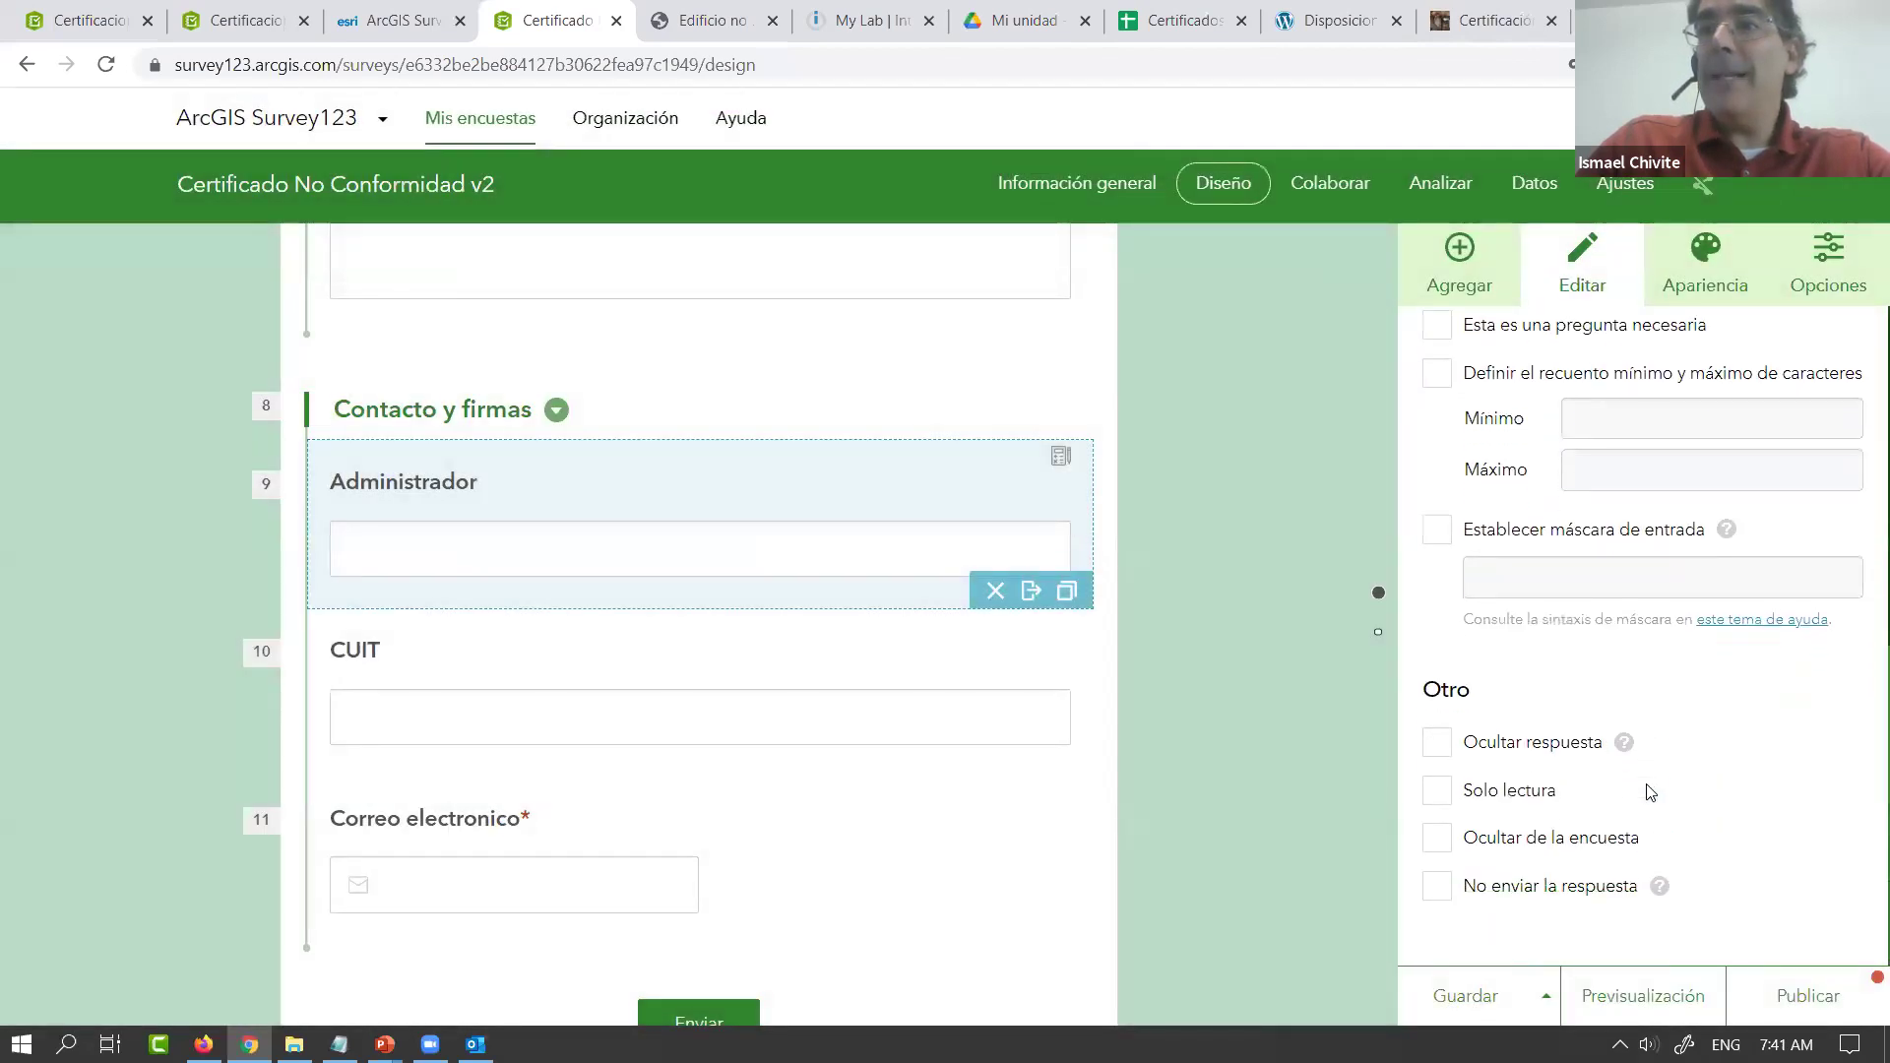
pyautogui.click(1437, 792)
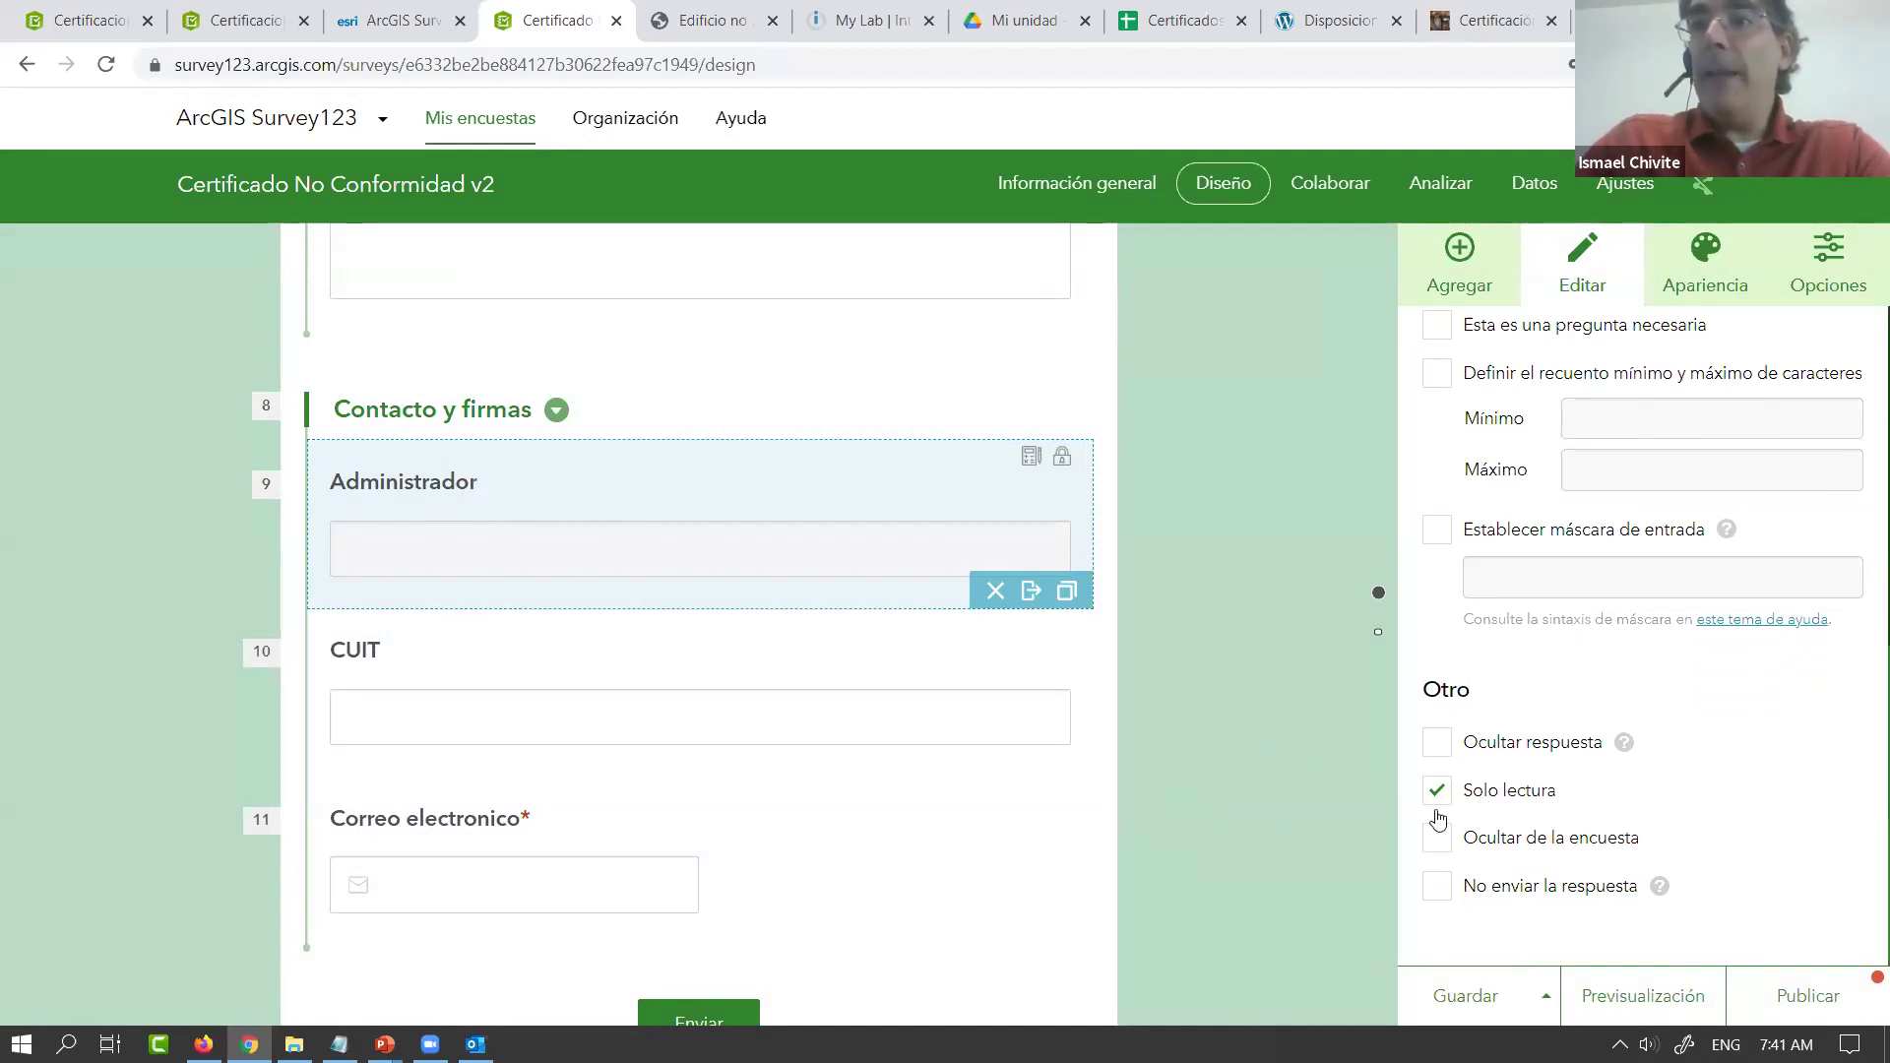
pyautogui.click(1437, 886)
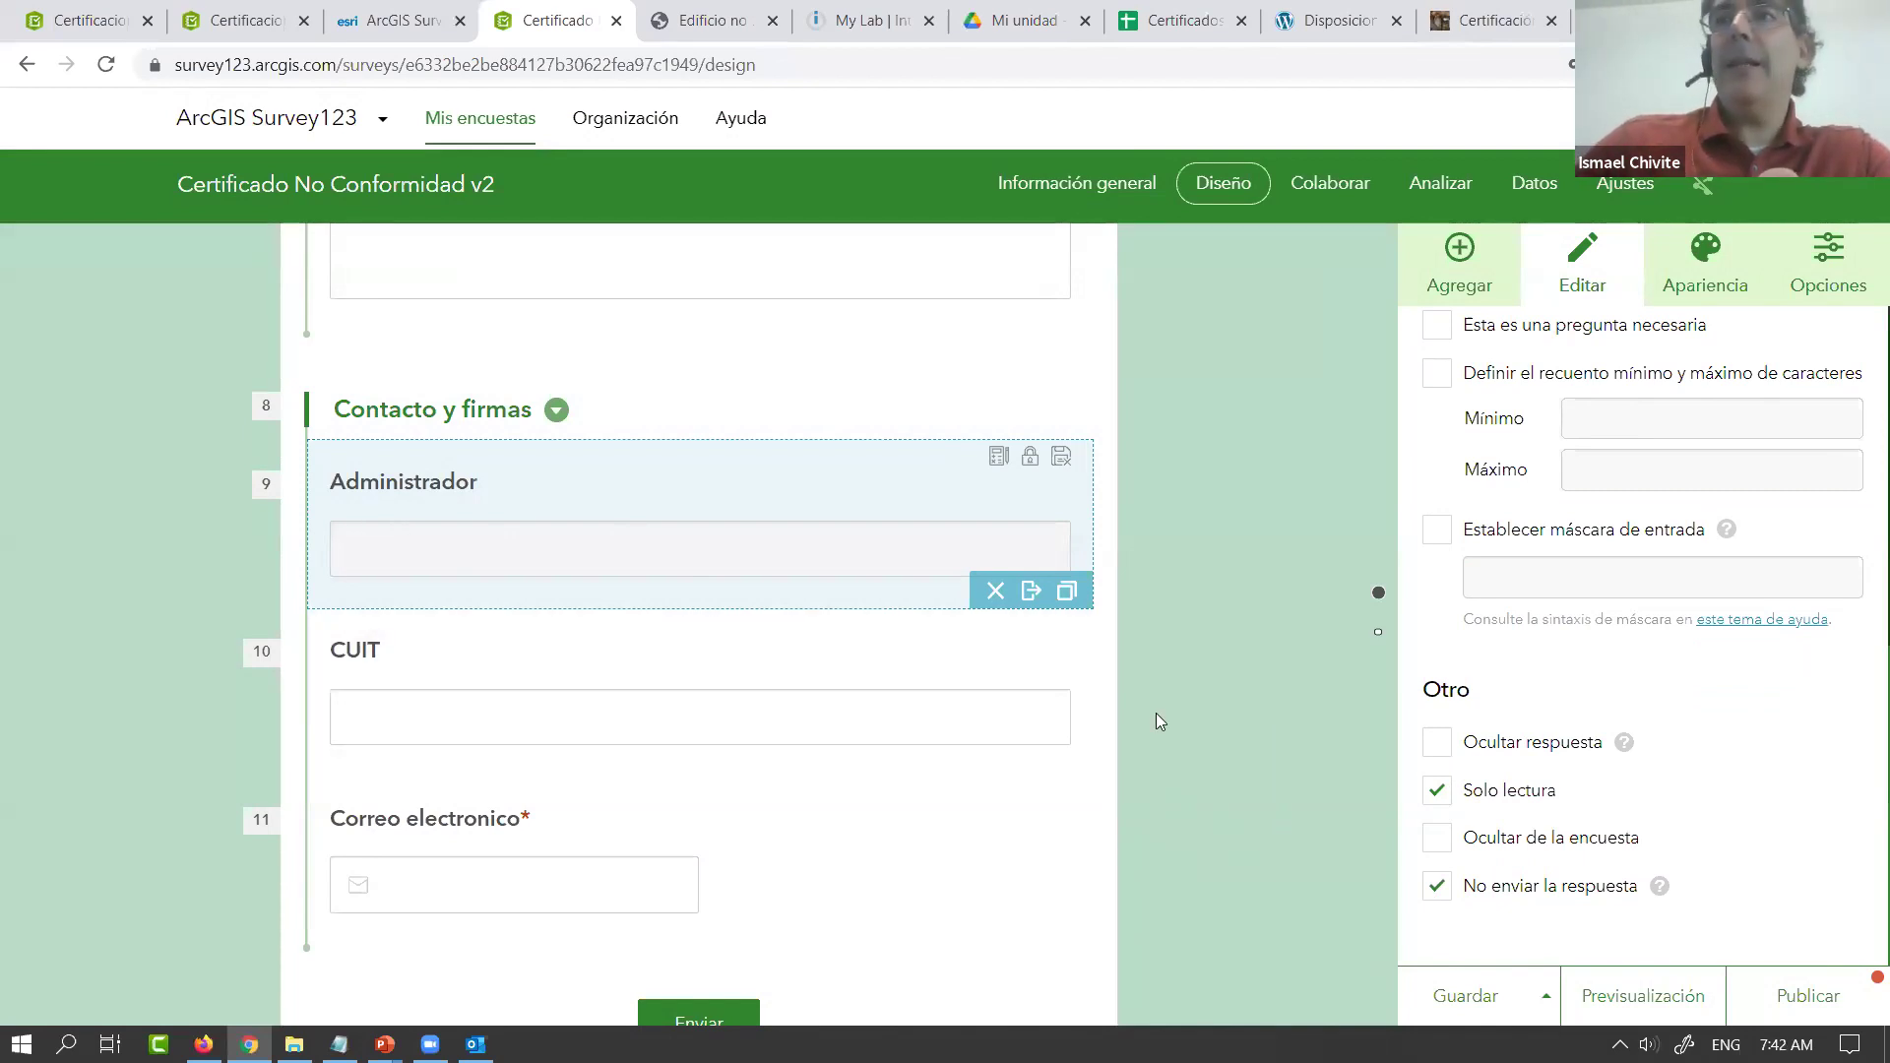
pyautogui.scroll(5, 1158, 711)
pyautogui.scroll(10, 1158, 711)
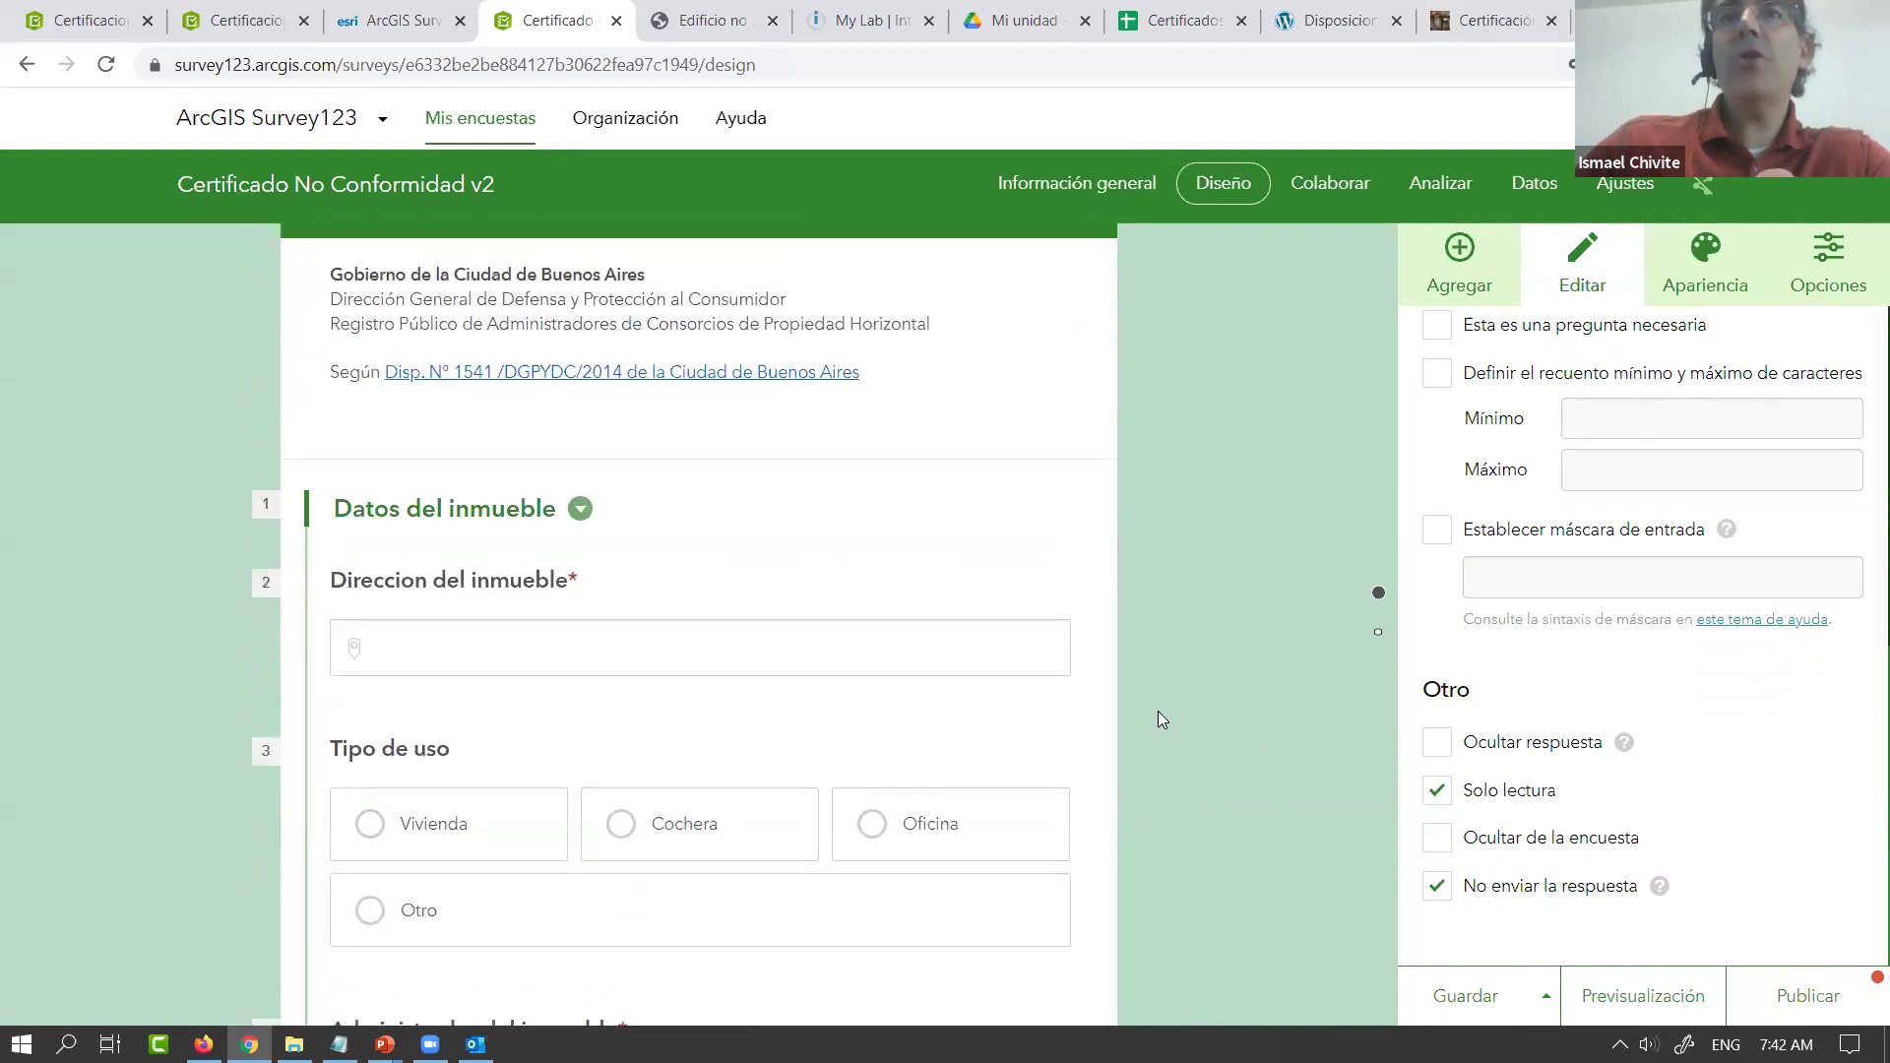
# Add a single-line text question labelled 'Ciudad' and move it below Administrador del inmueble
pyautogui.scroll(-3, 1157, 712)
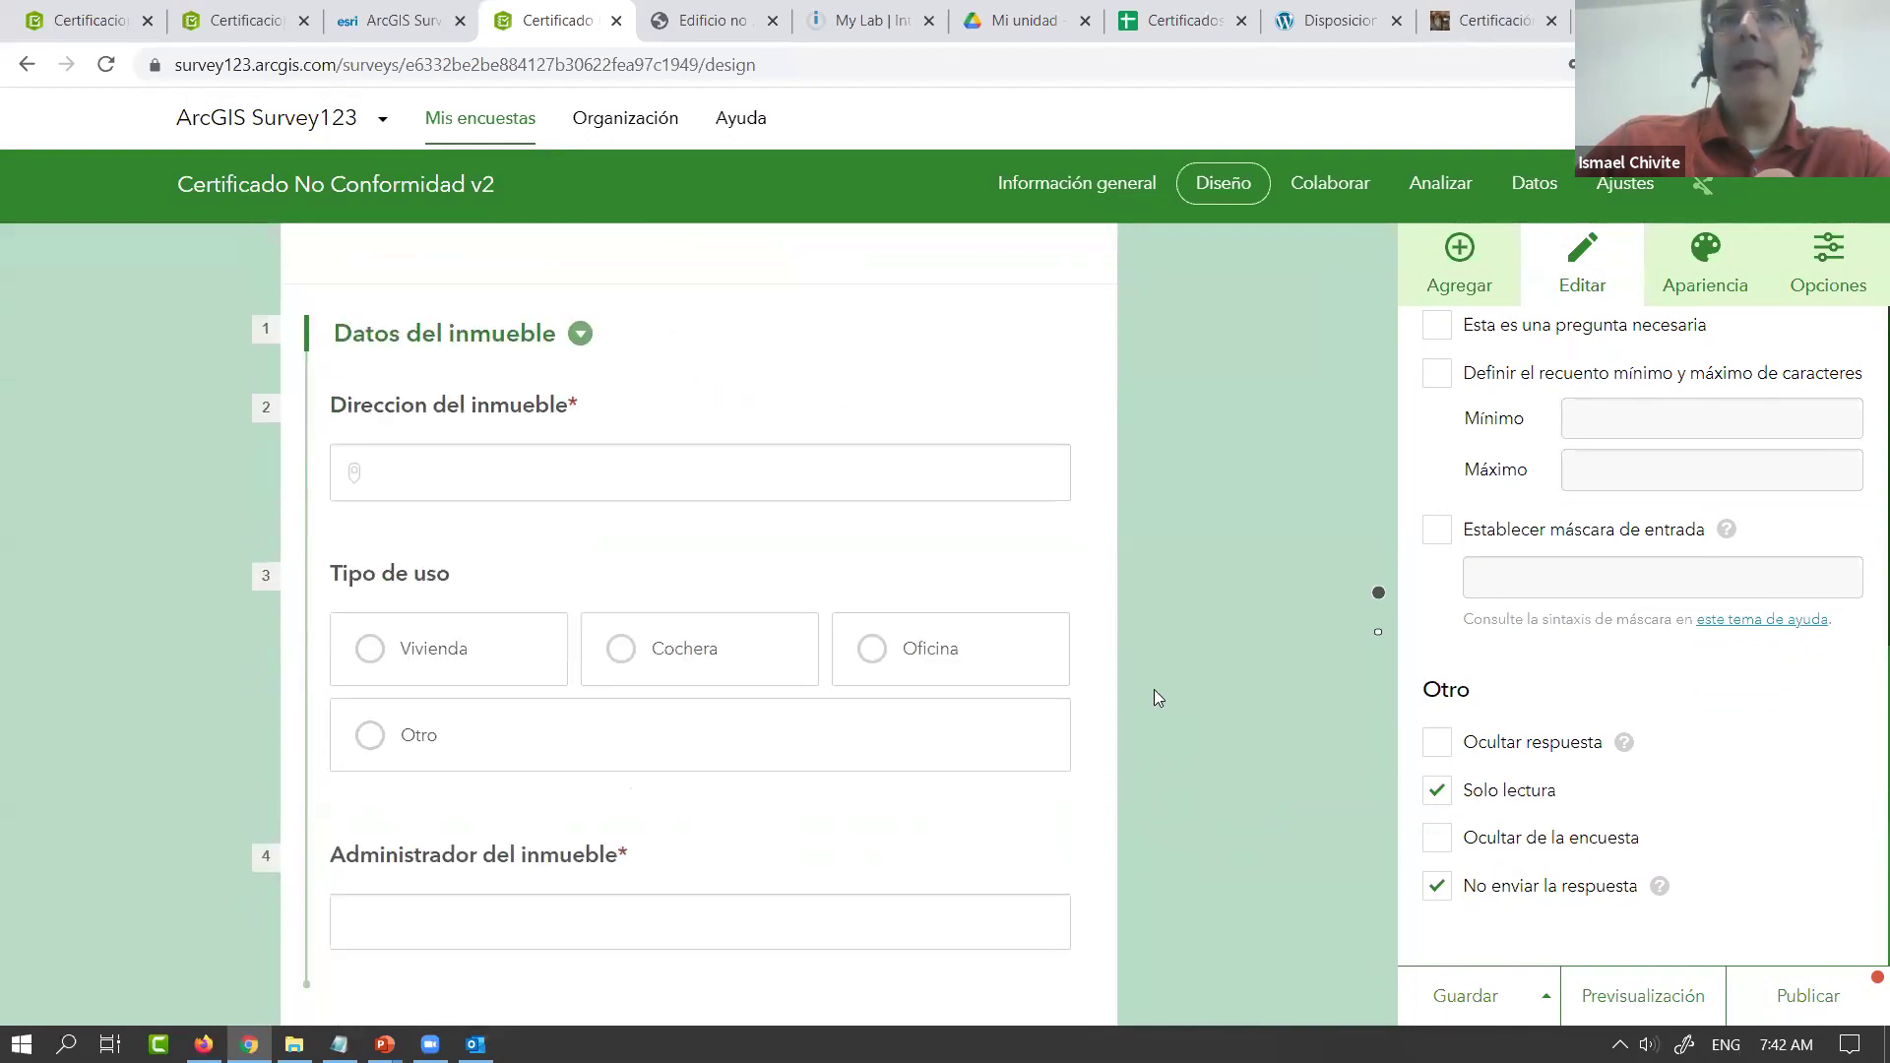
pyautogui.click(1460, 266)
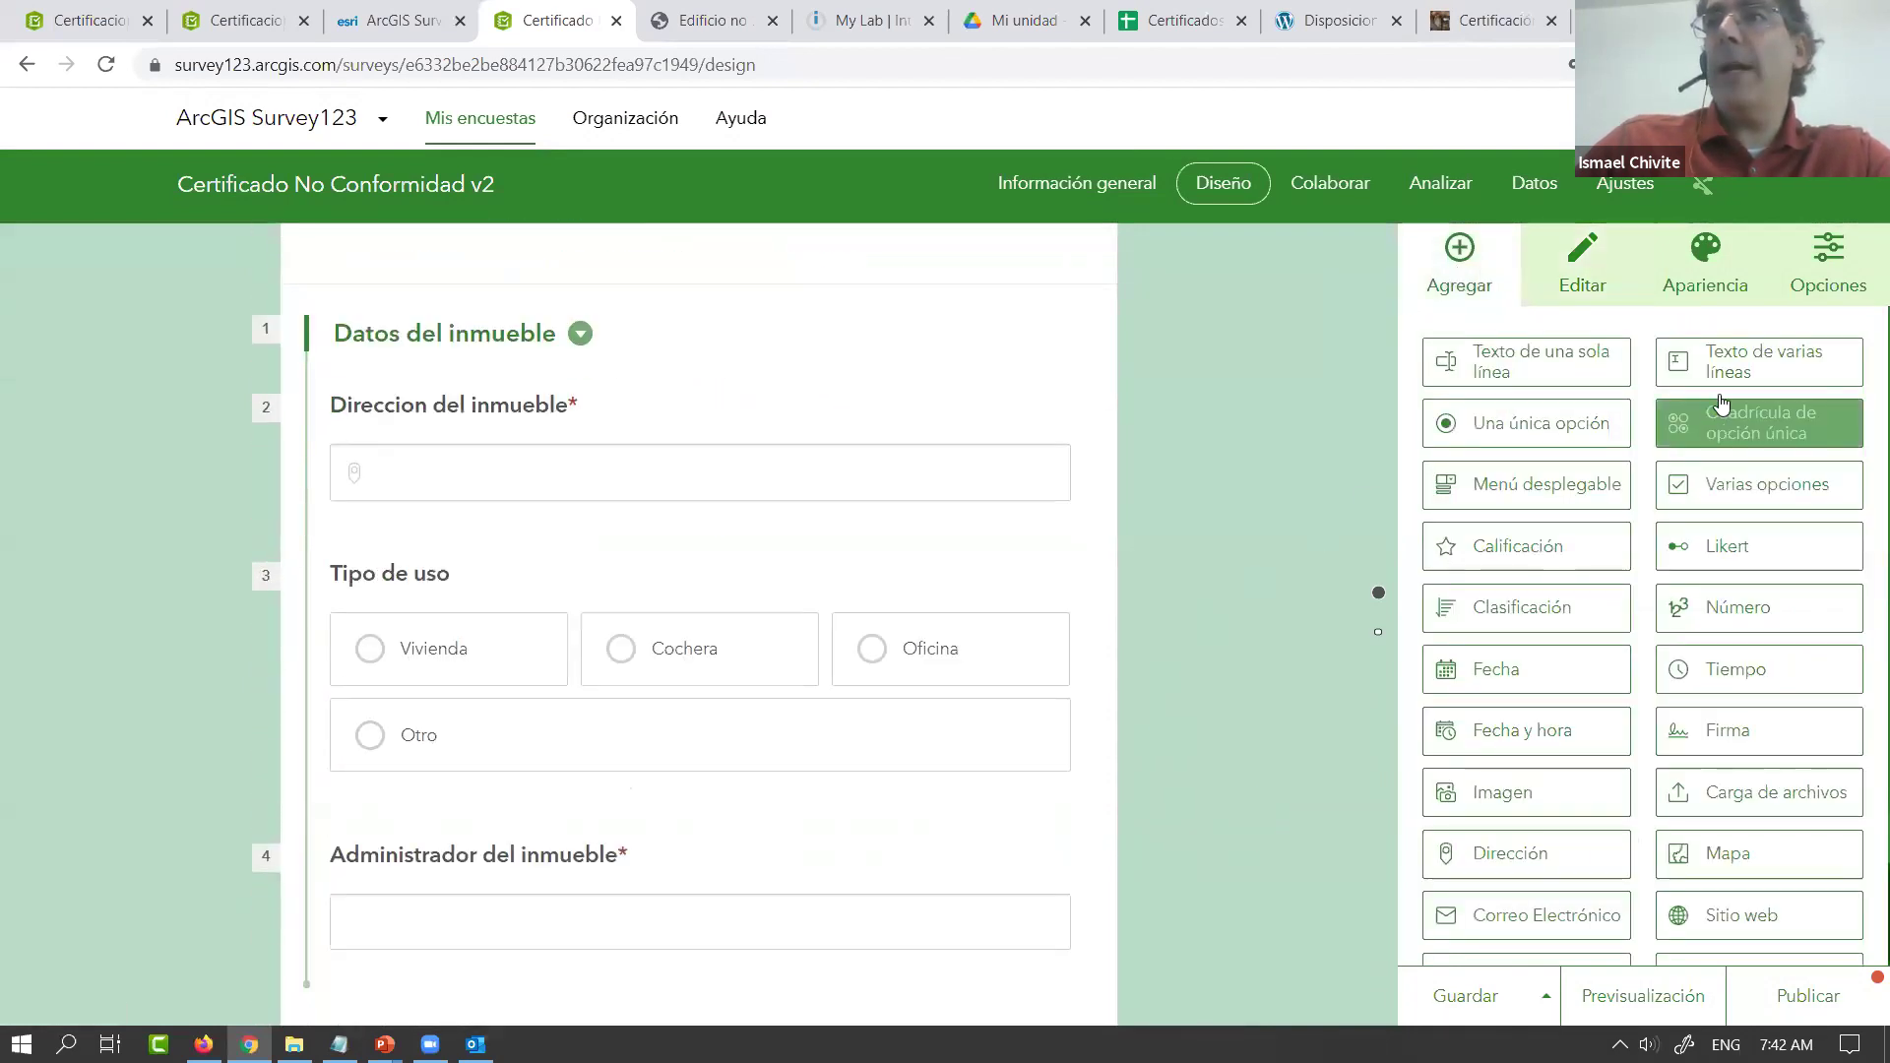
pyautogui.moveTo(1471, 370); pyautogui.dragTo(688, 766)
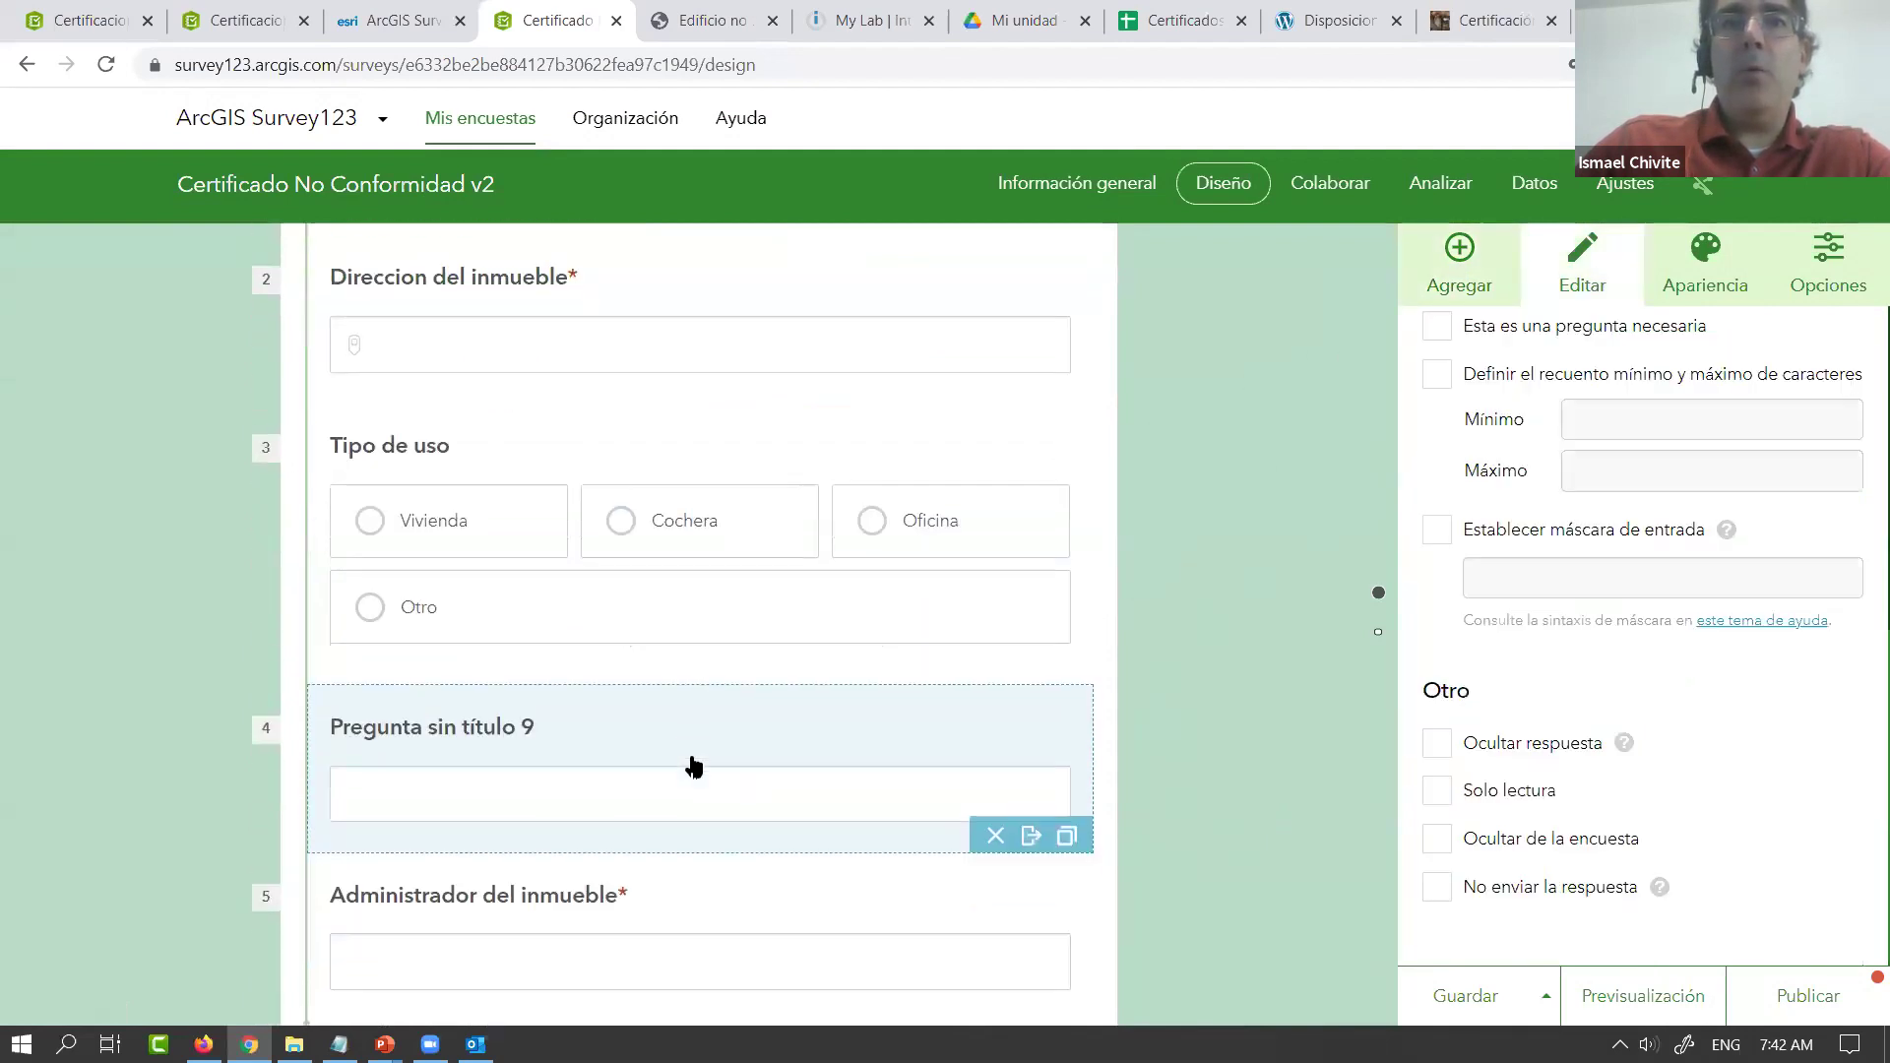
pyautogui.scroll(6, 1610, 473)
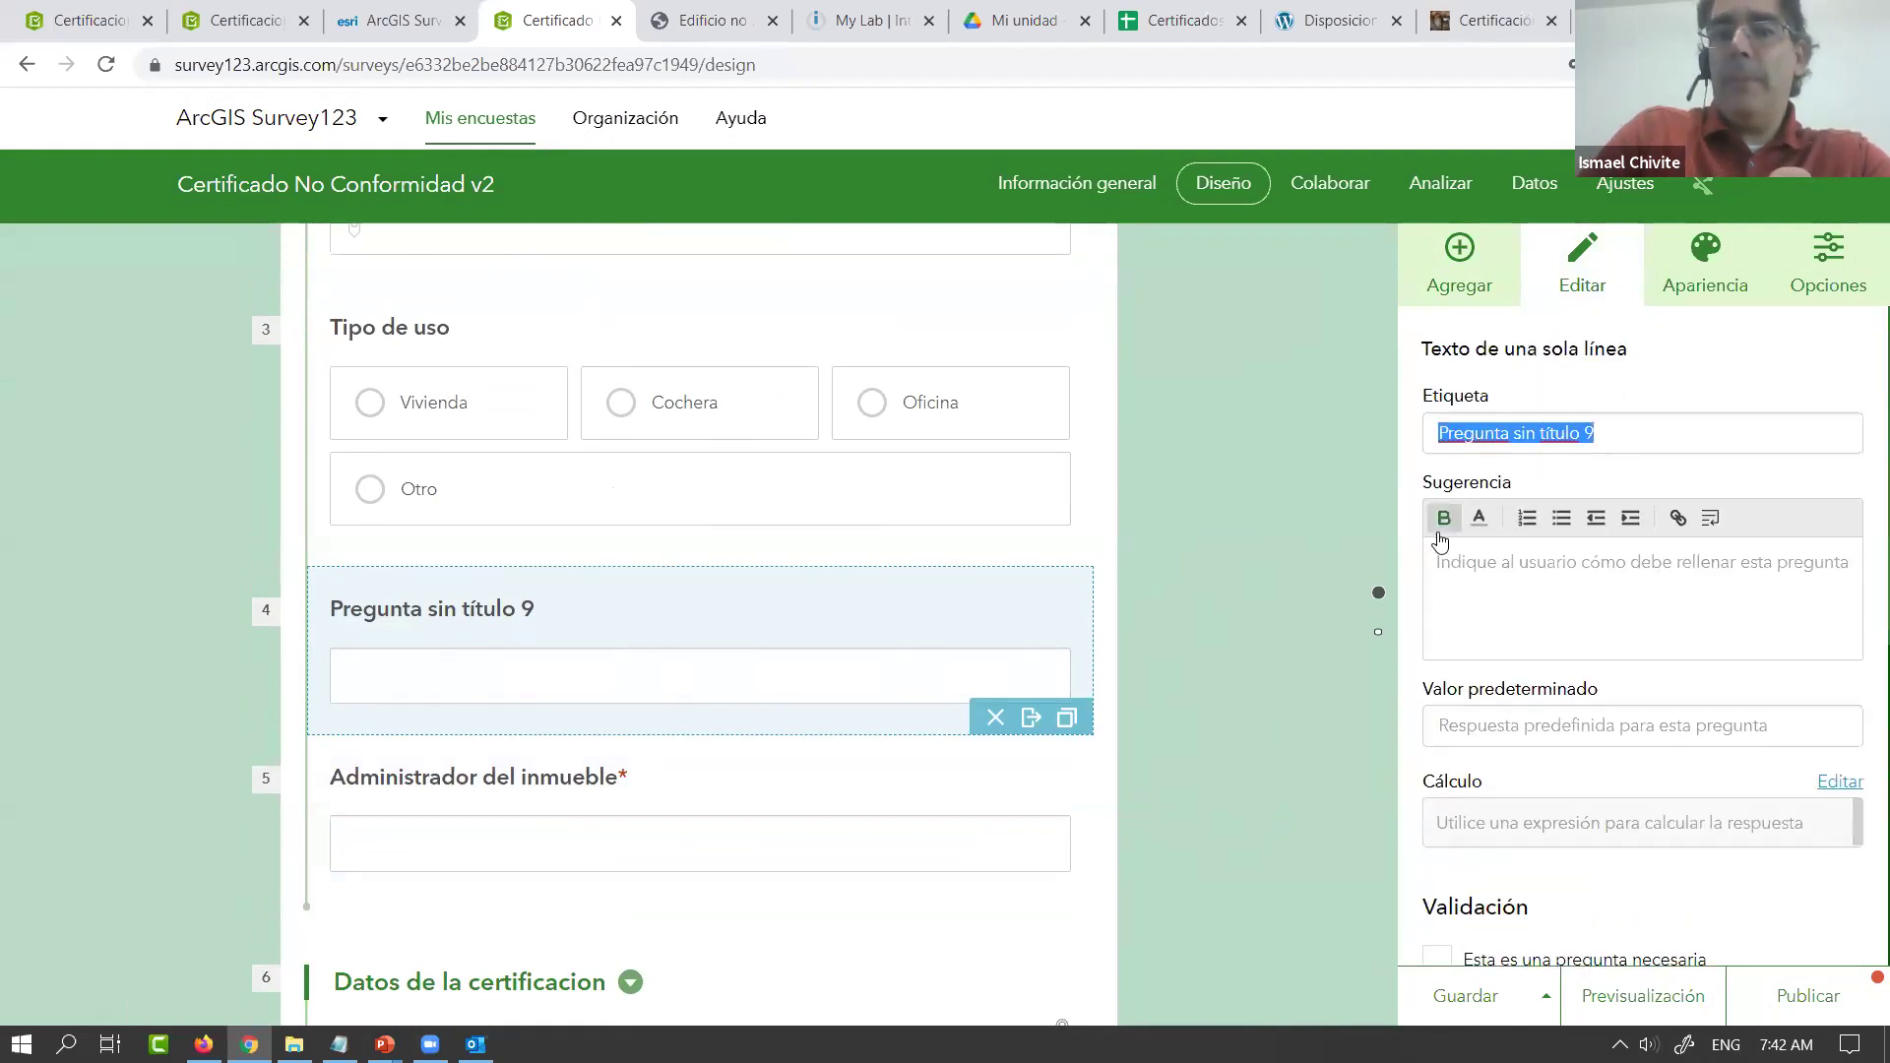
pyautogui.write('Ciud')
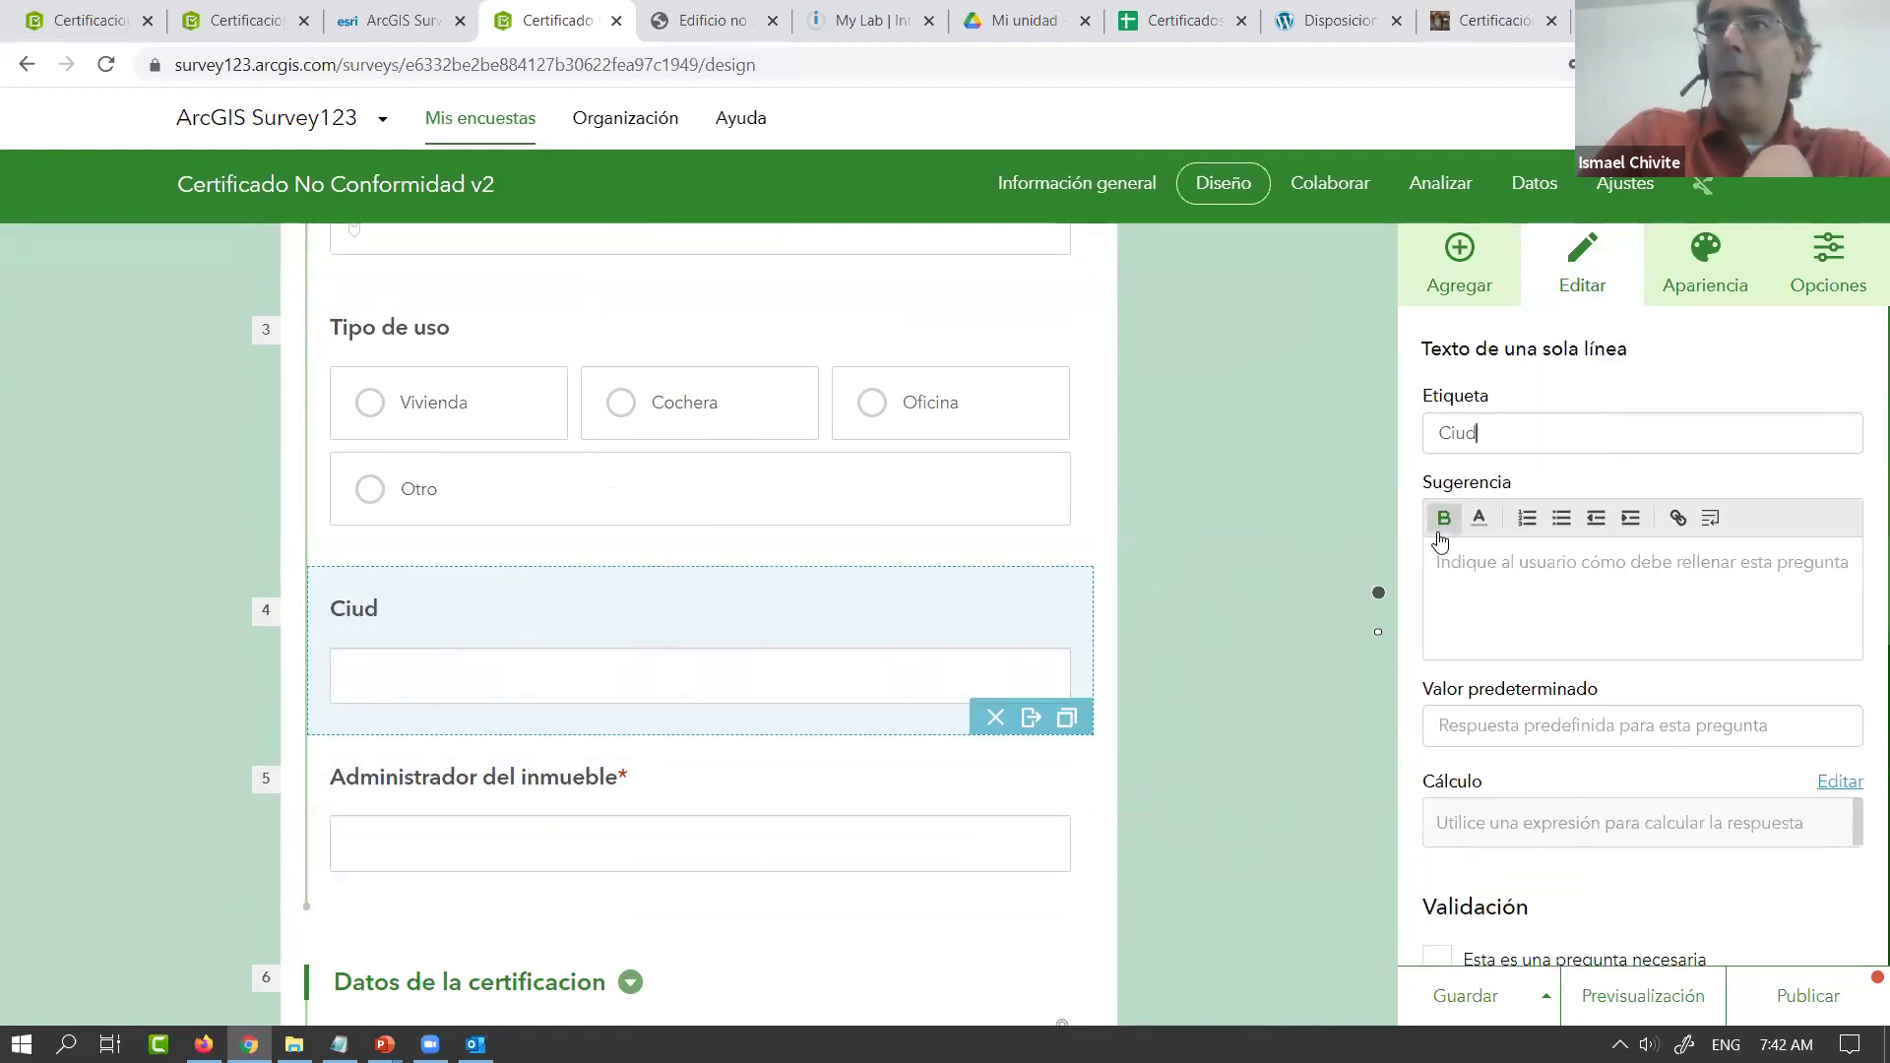
pyautogui.write('ad')
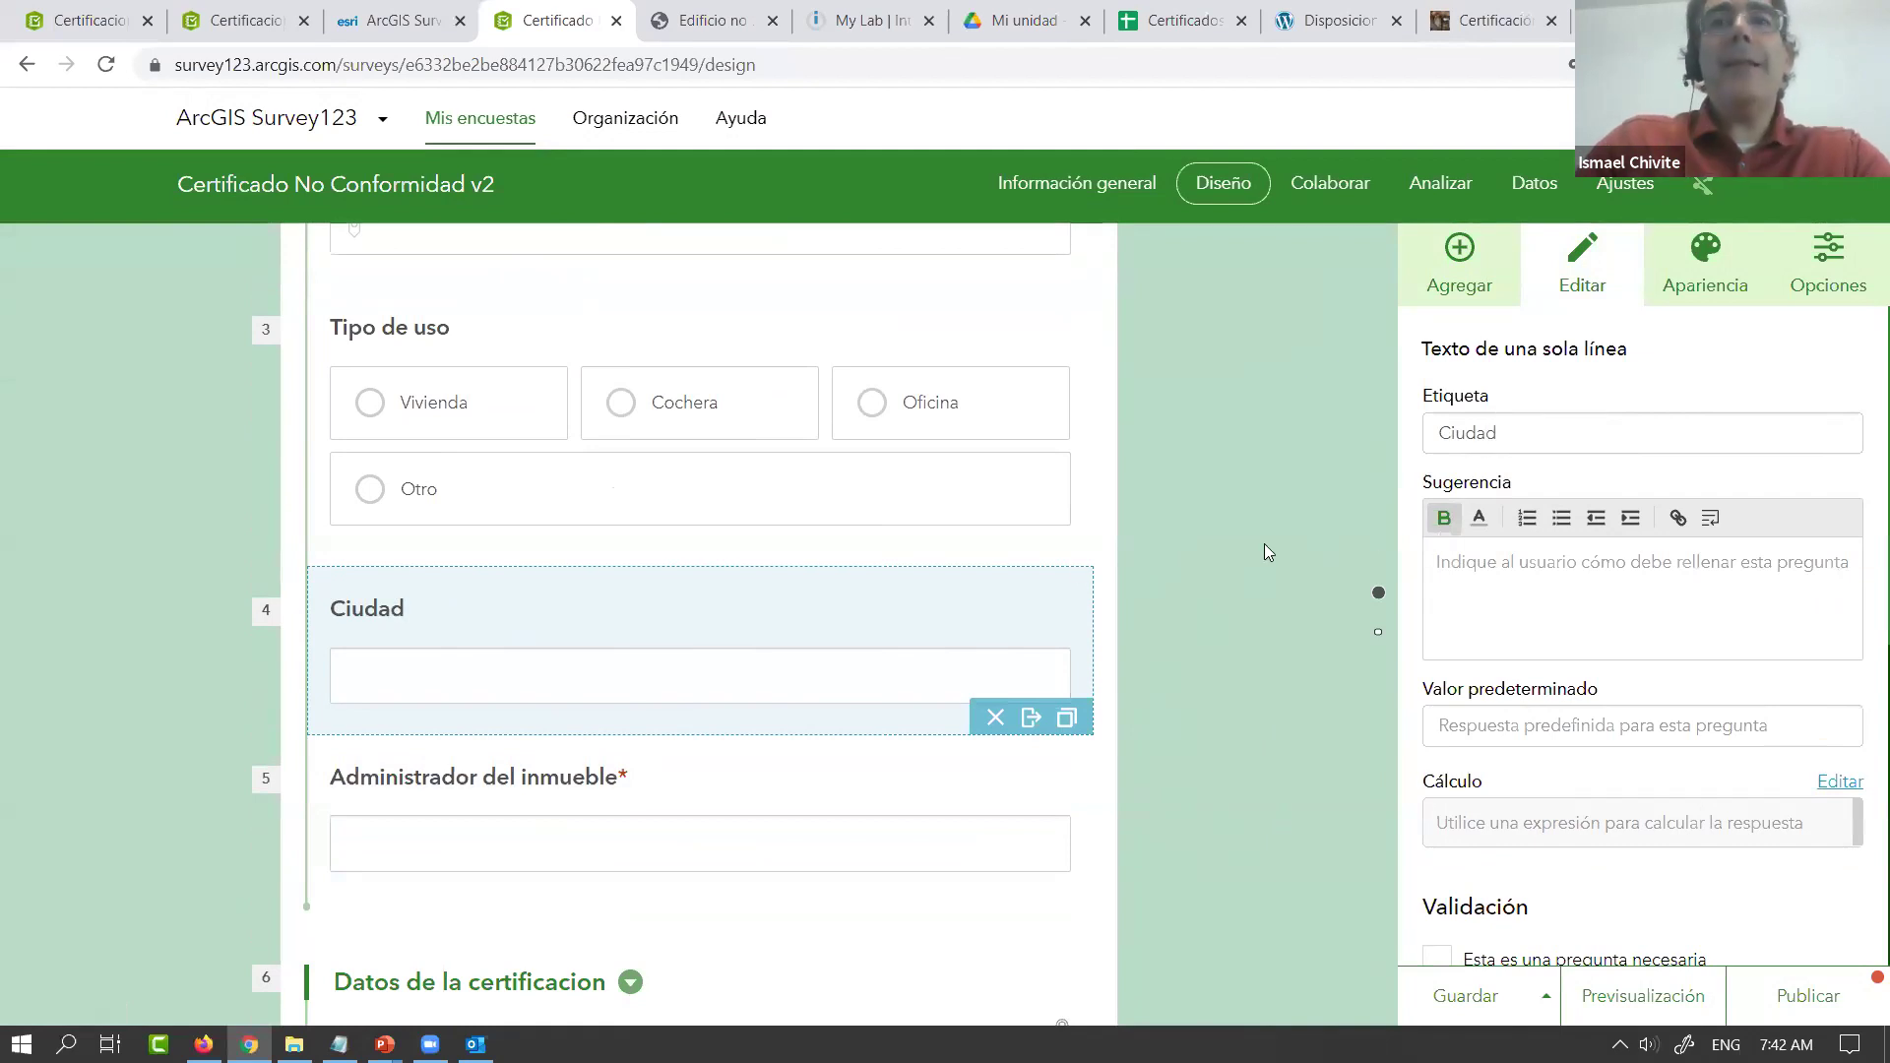
pyautogui.scroll(-1, 837, 595)
pyautogui.moveTo(647, 552); pyautogui.dragTo(633, 628)
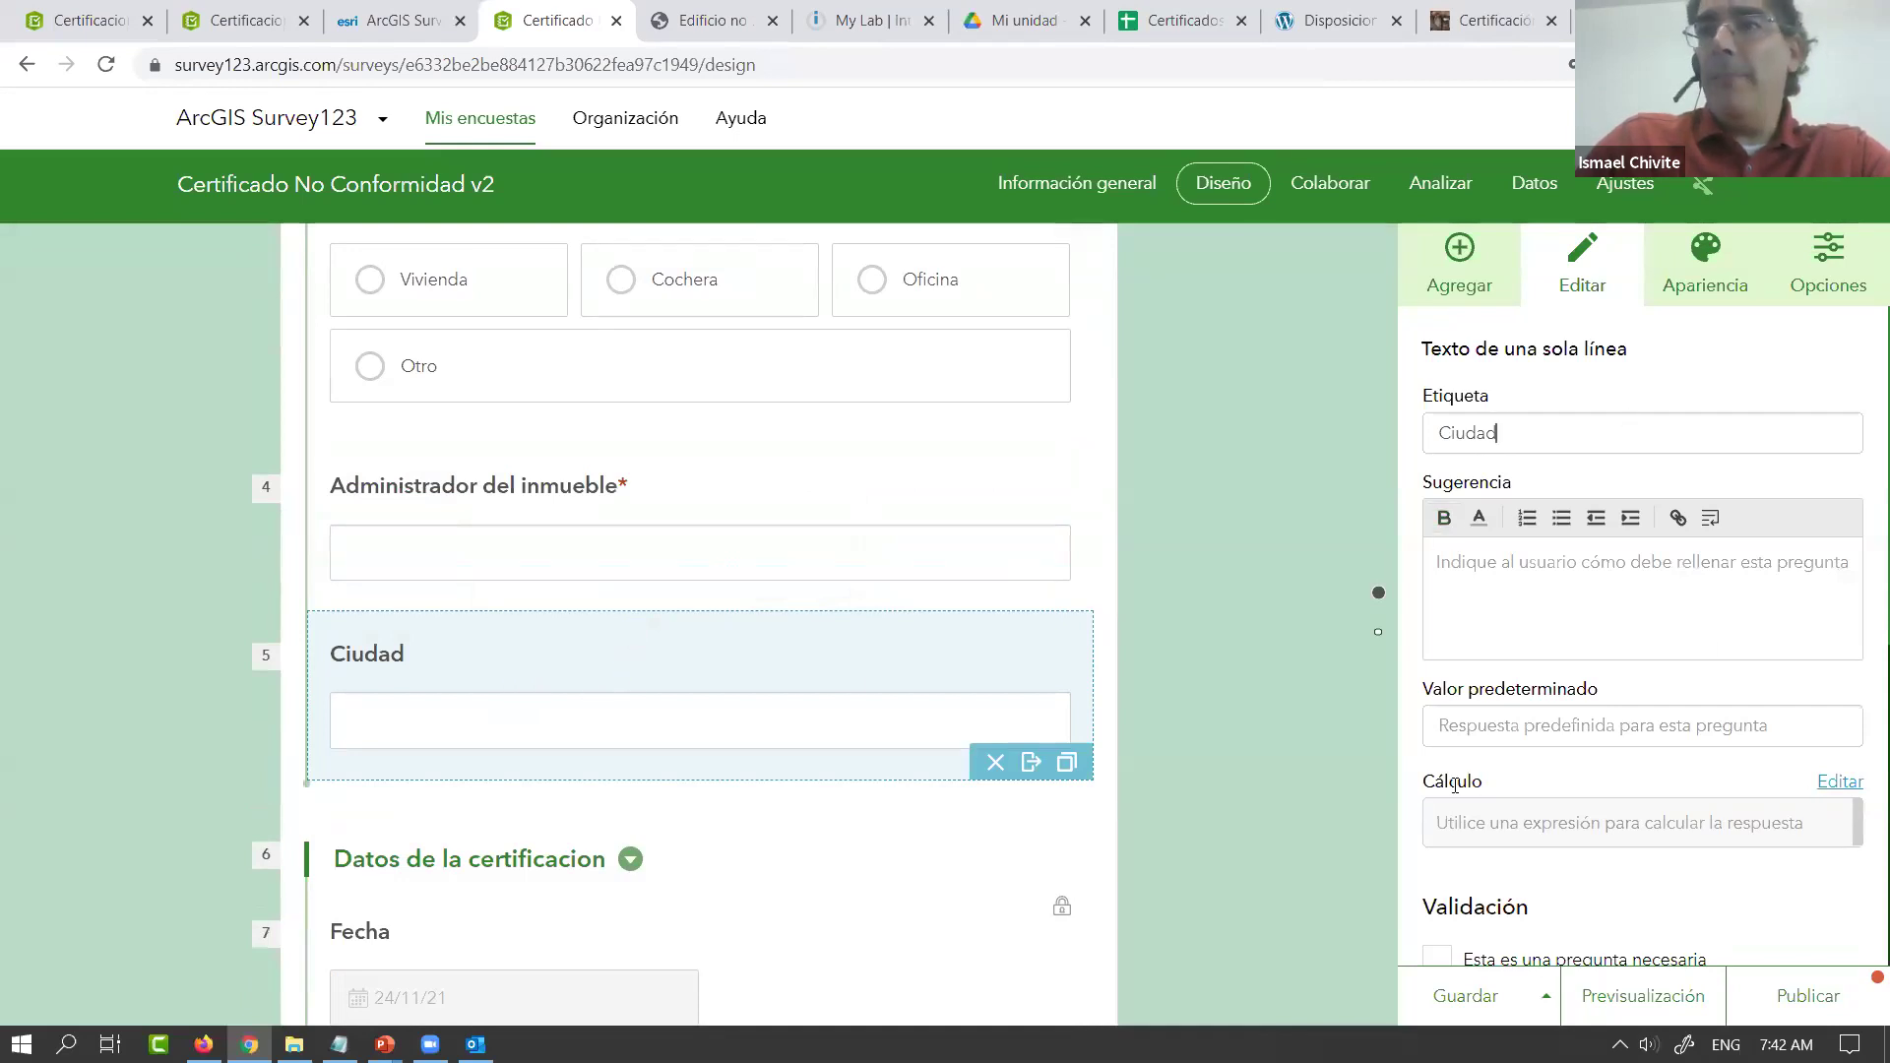
# Calculate Ciudad from the Ciudad property of Direccion del inmueble and save the form
pyautogui.click(1837, 782)
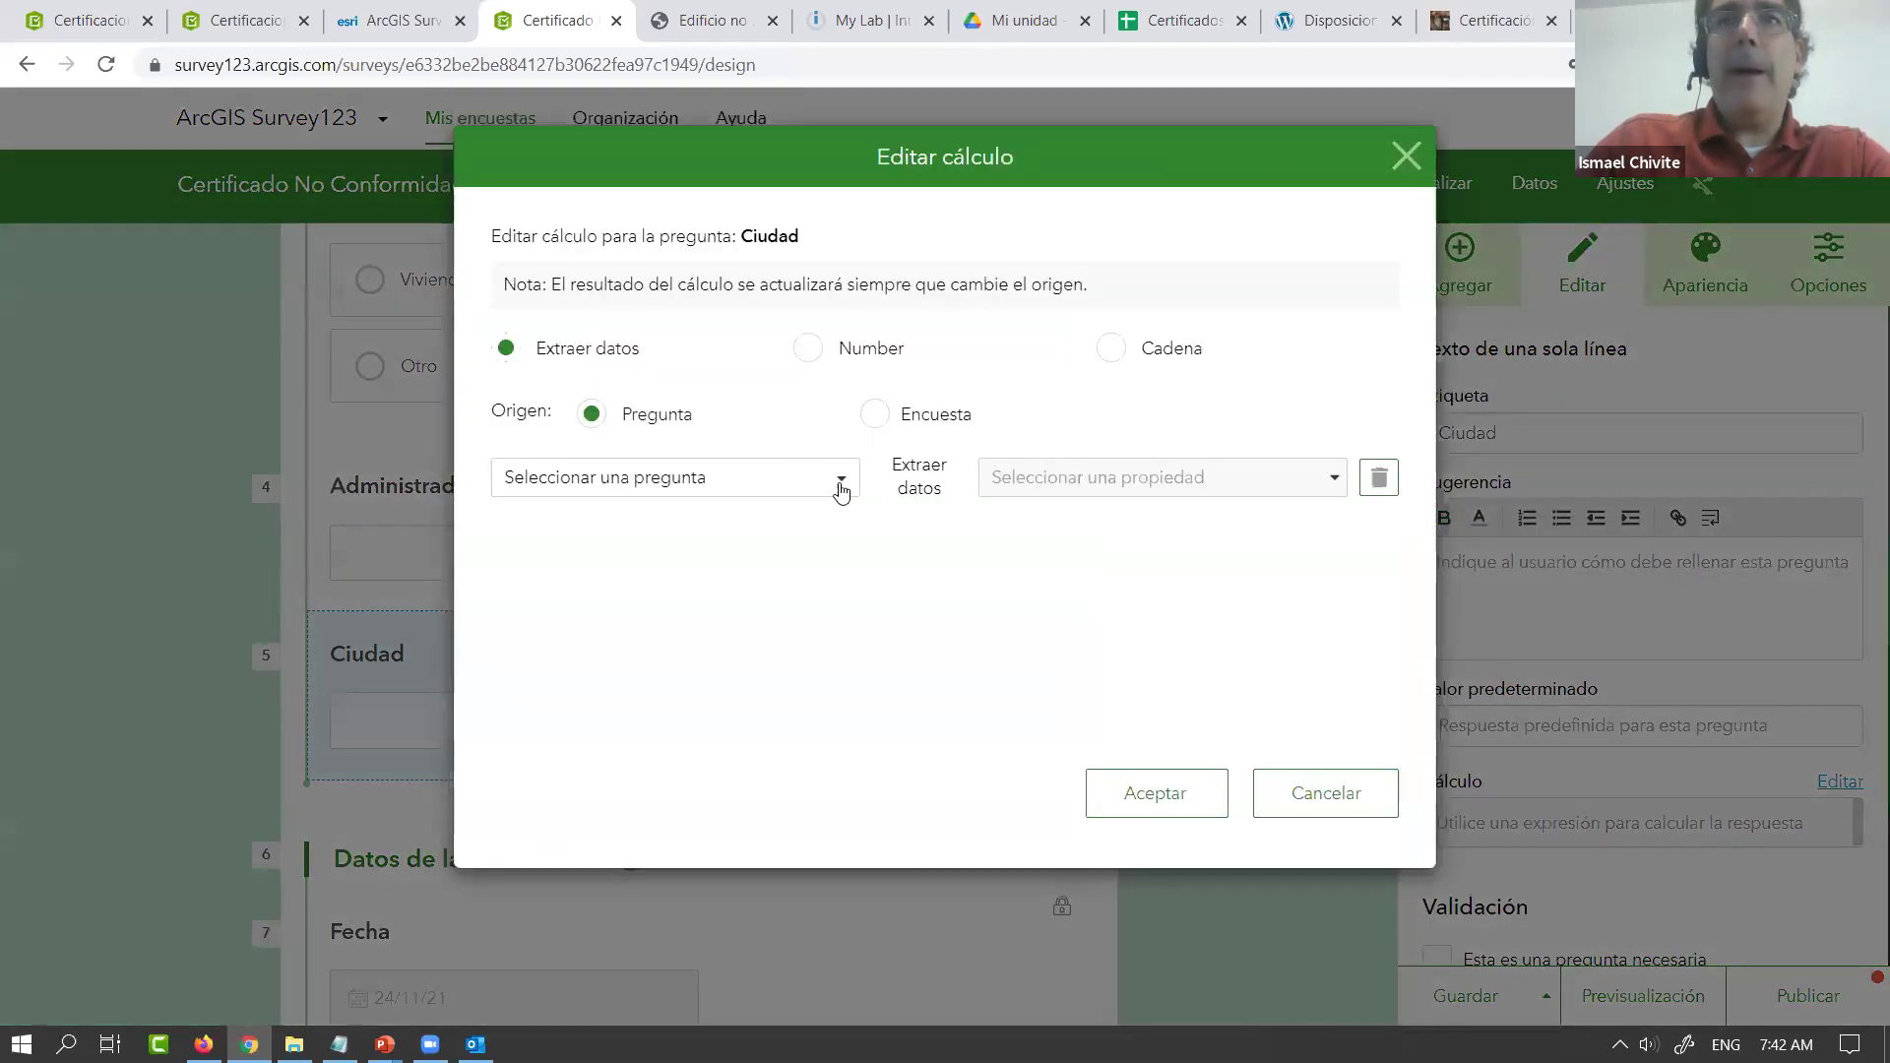
pyautogui.click(843, 492)
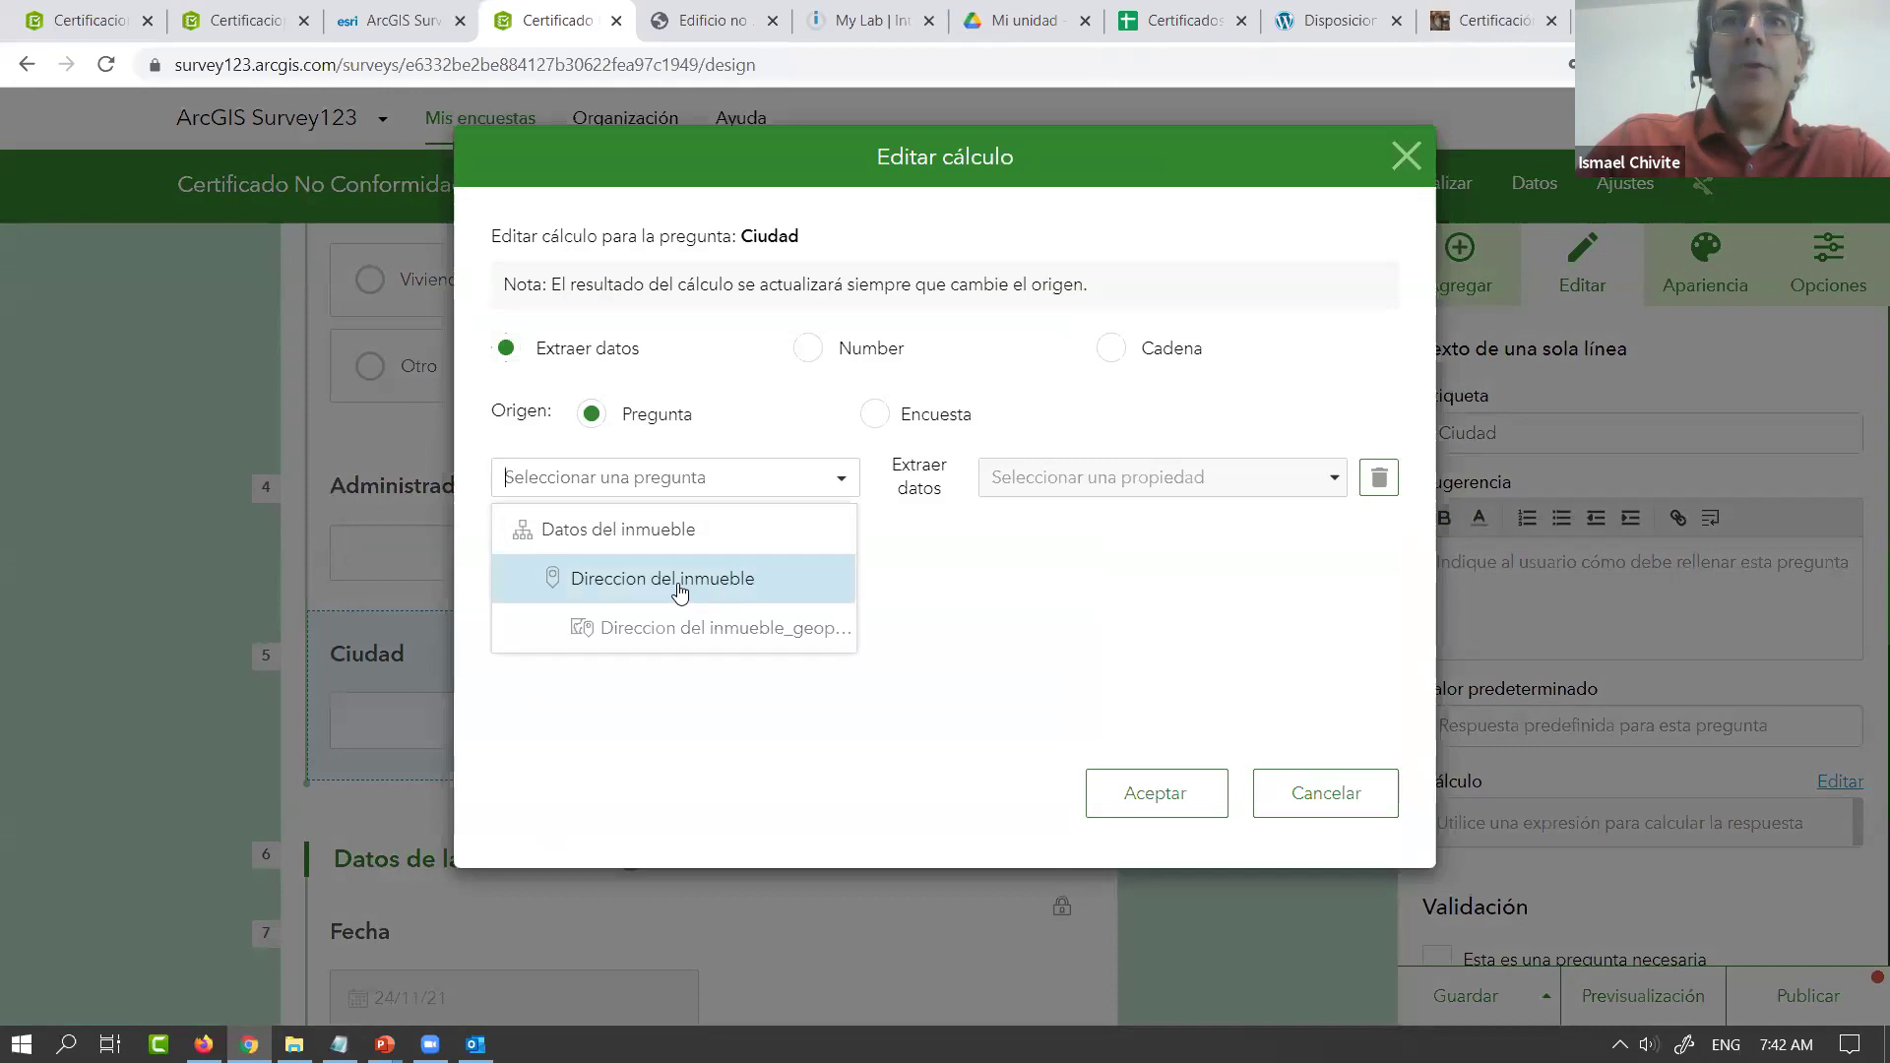
pyautogui.click(733, 587)
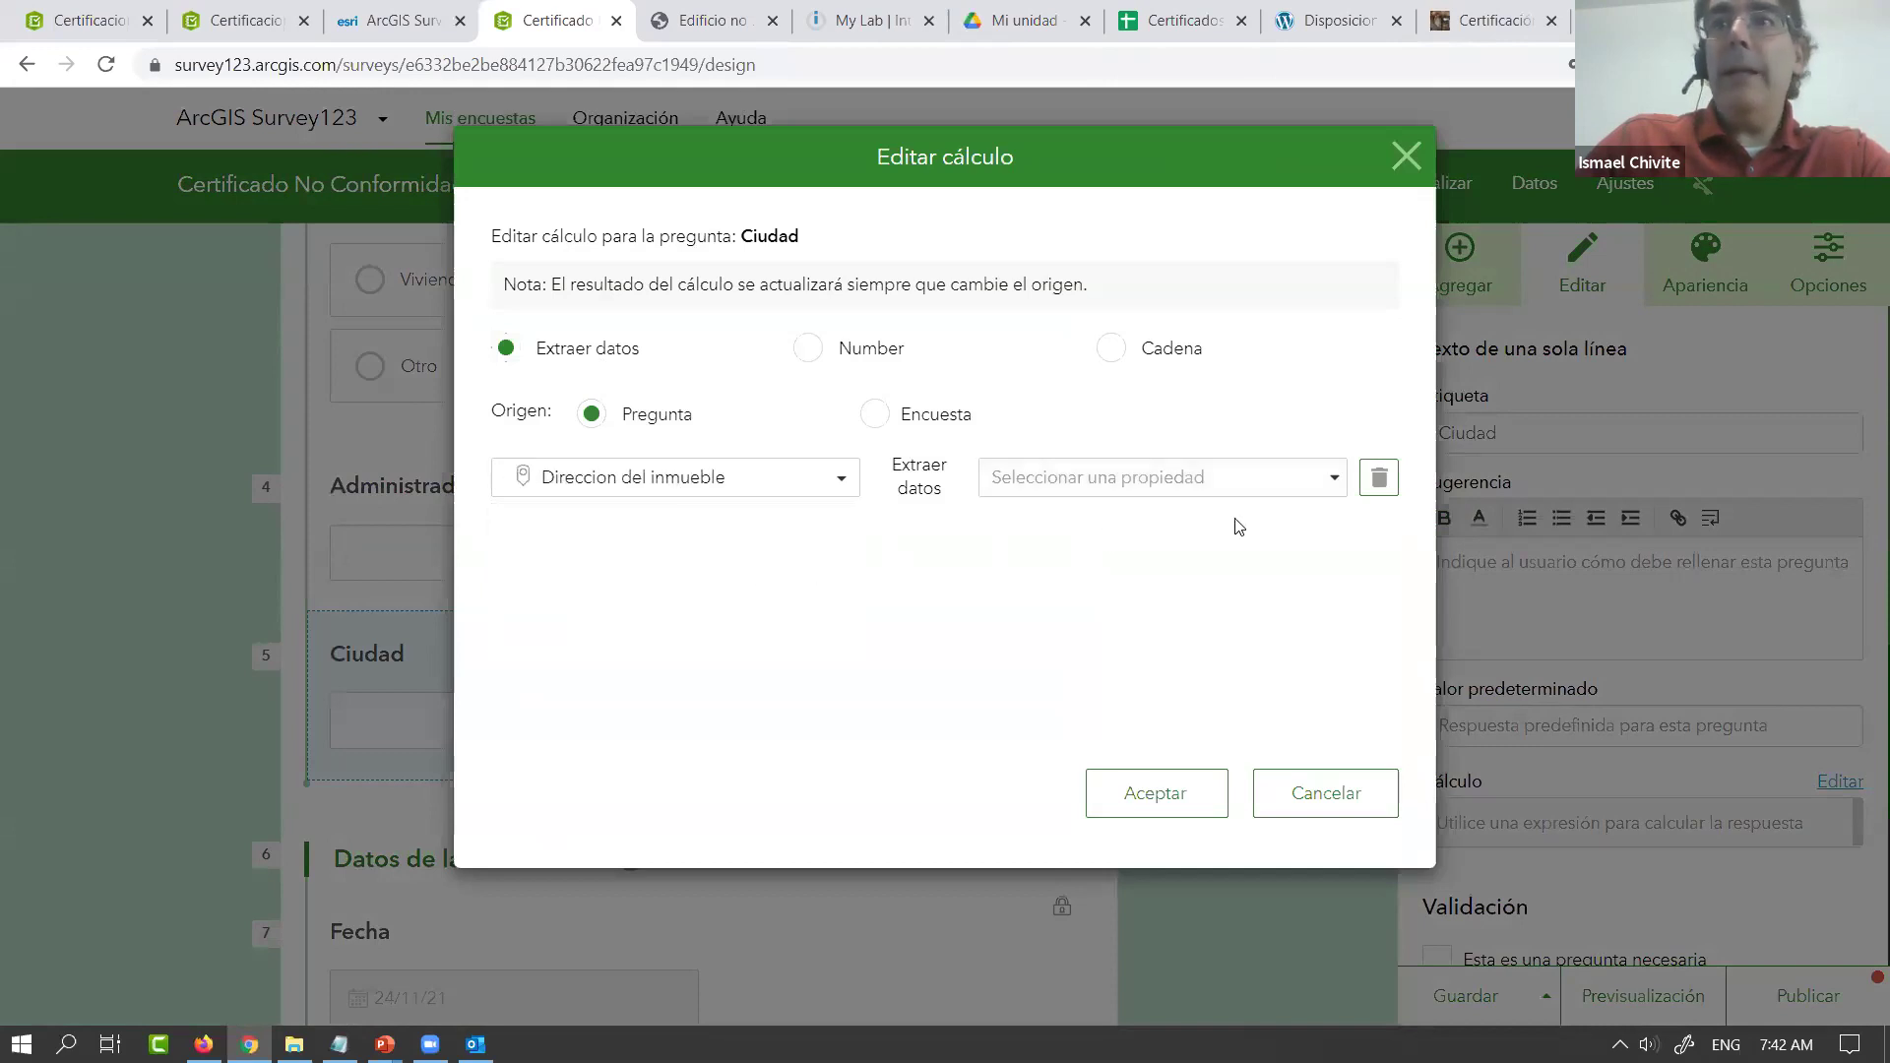
pyautogui.click(1328, 493)
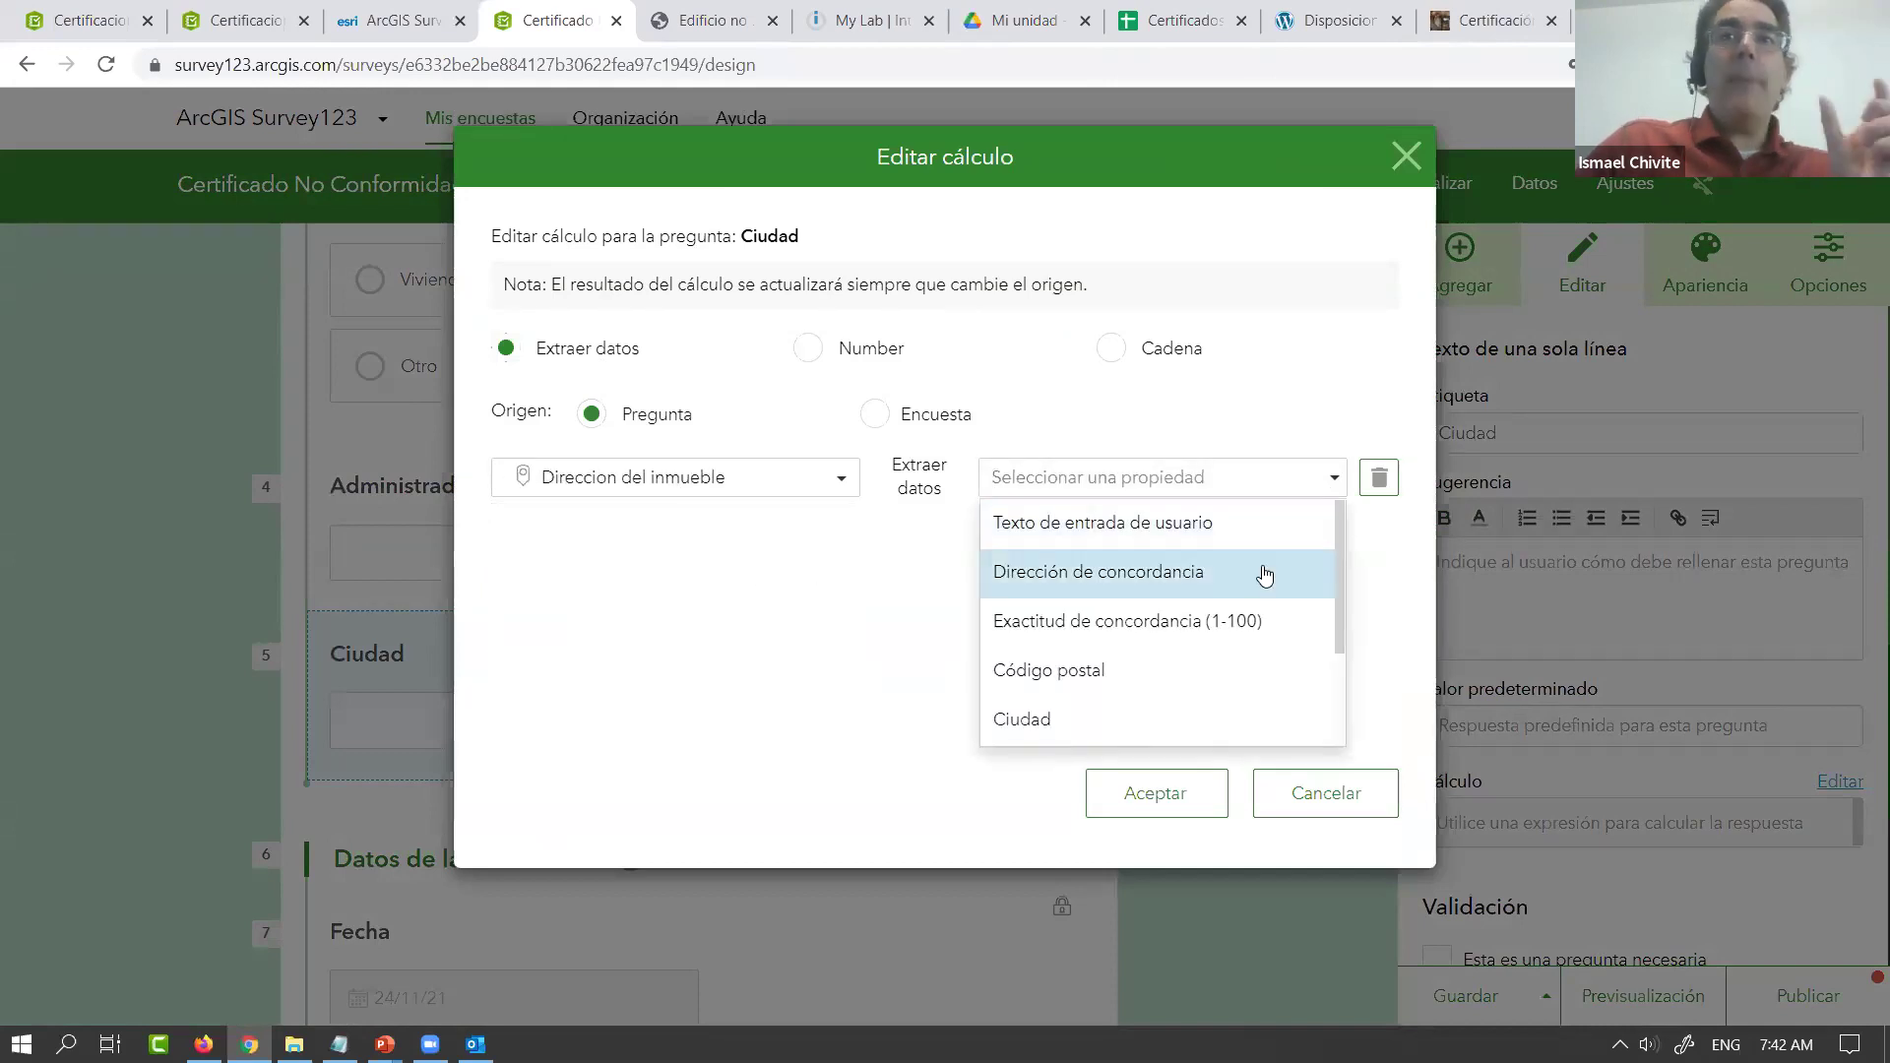
pyautogui.click(1202, 729)
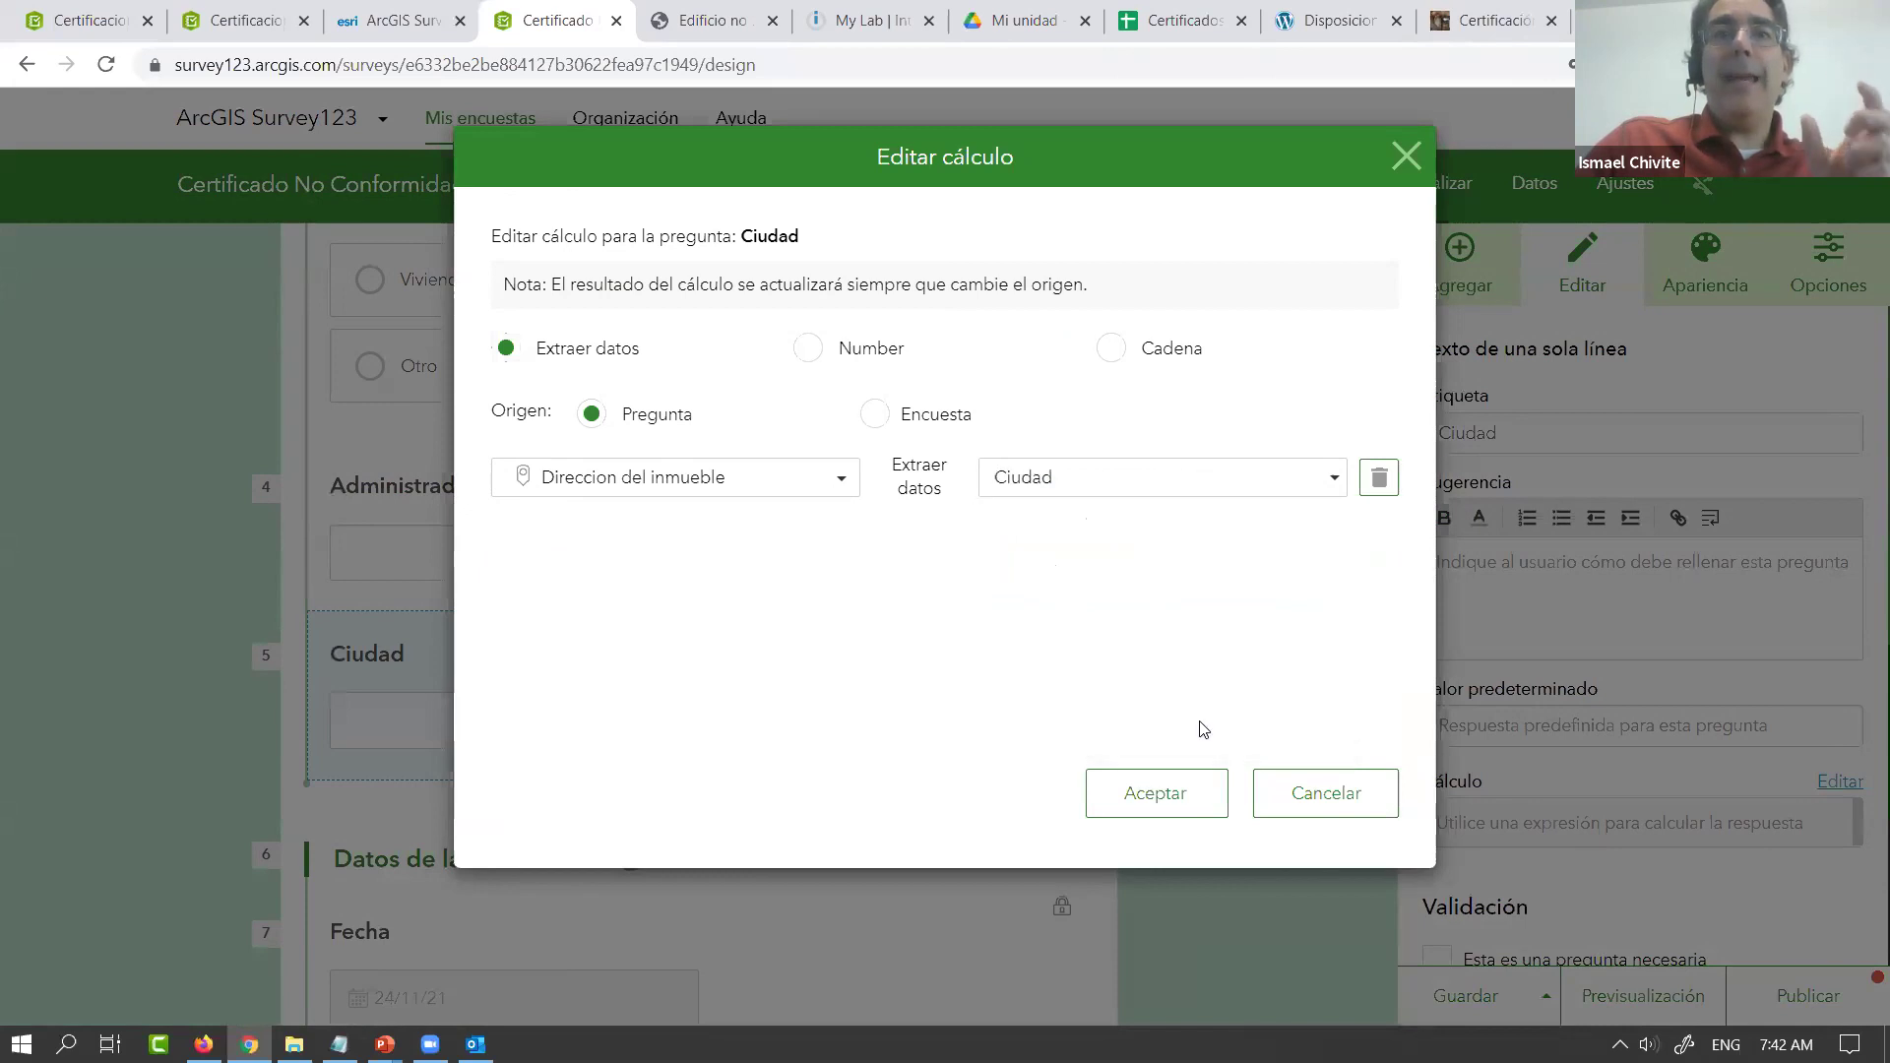
pyautogui.click(1150, 805)
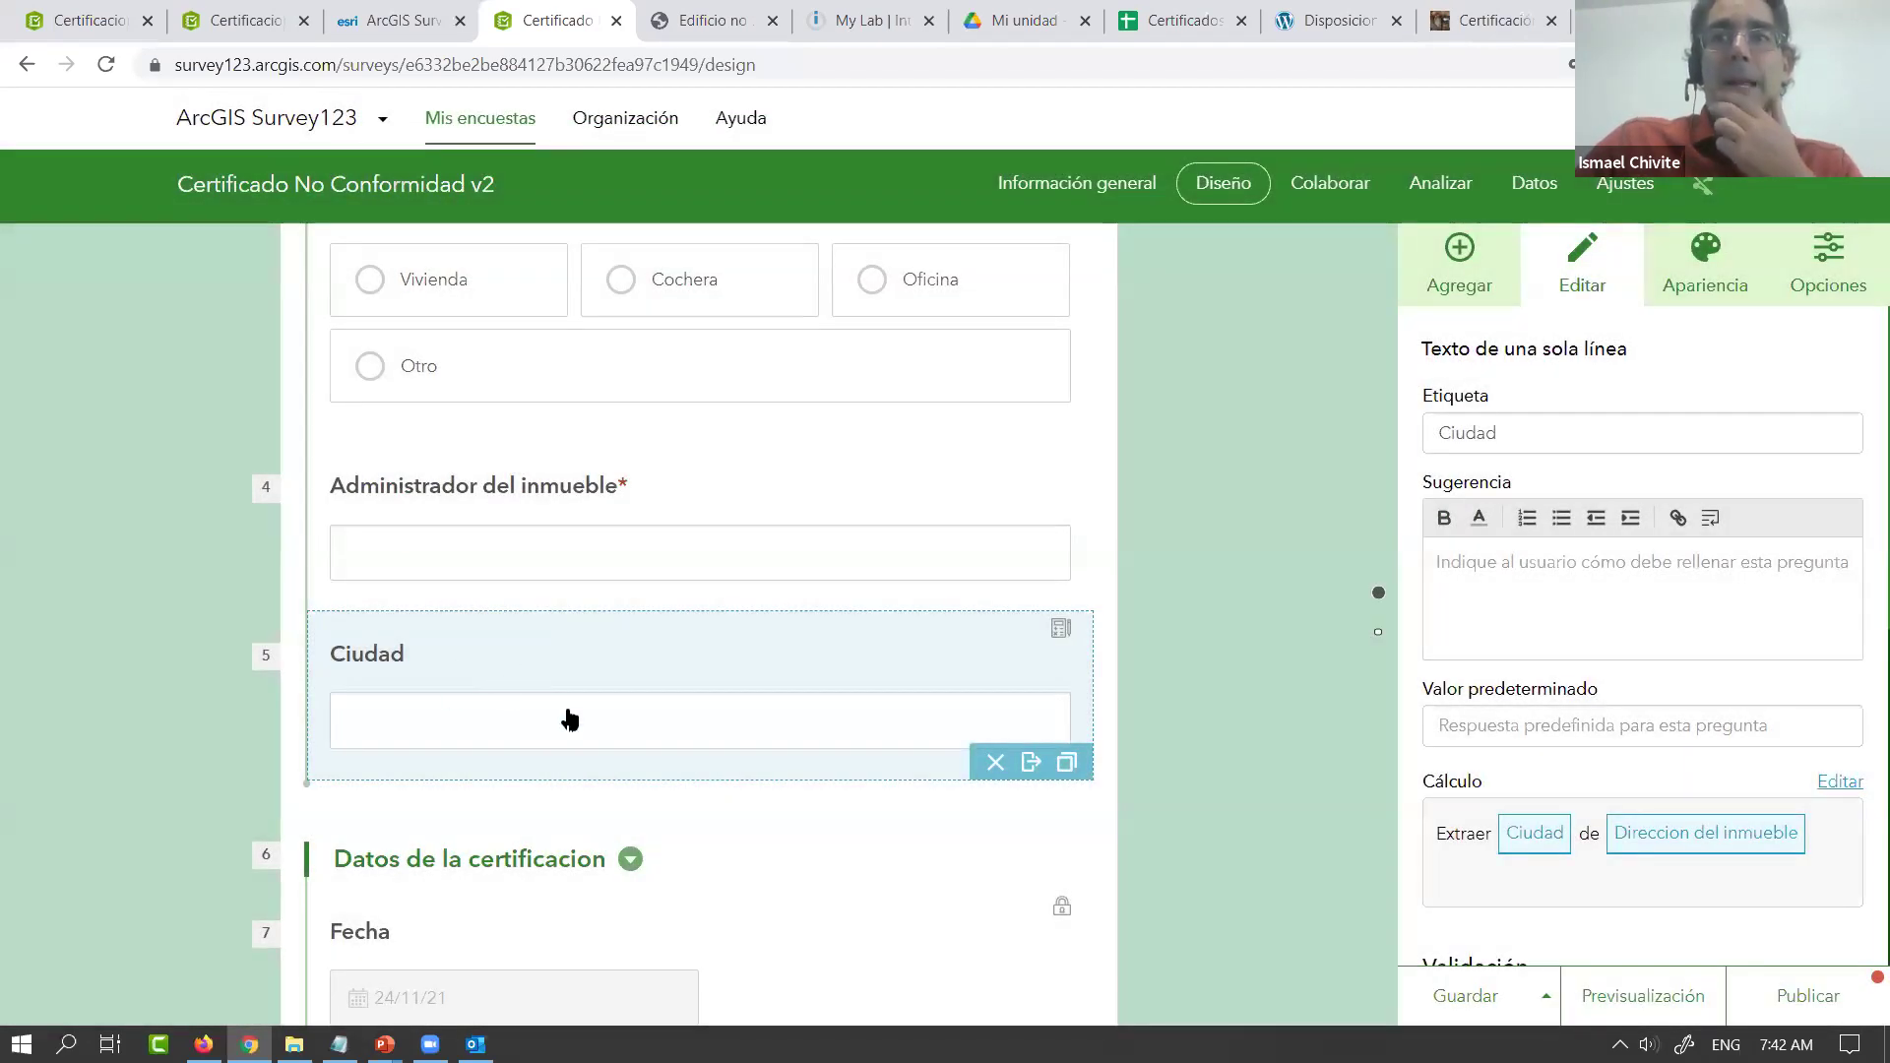
pyautogui.click(1465, 996)
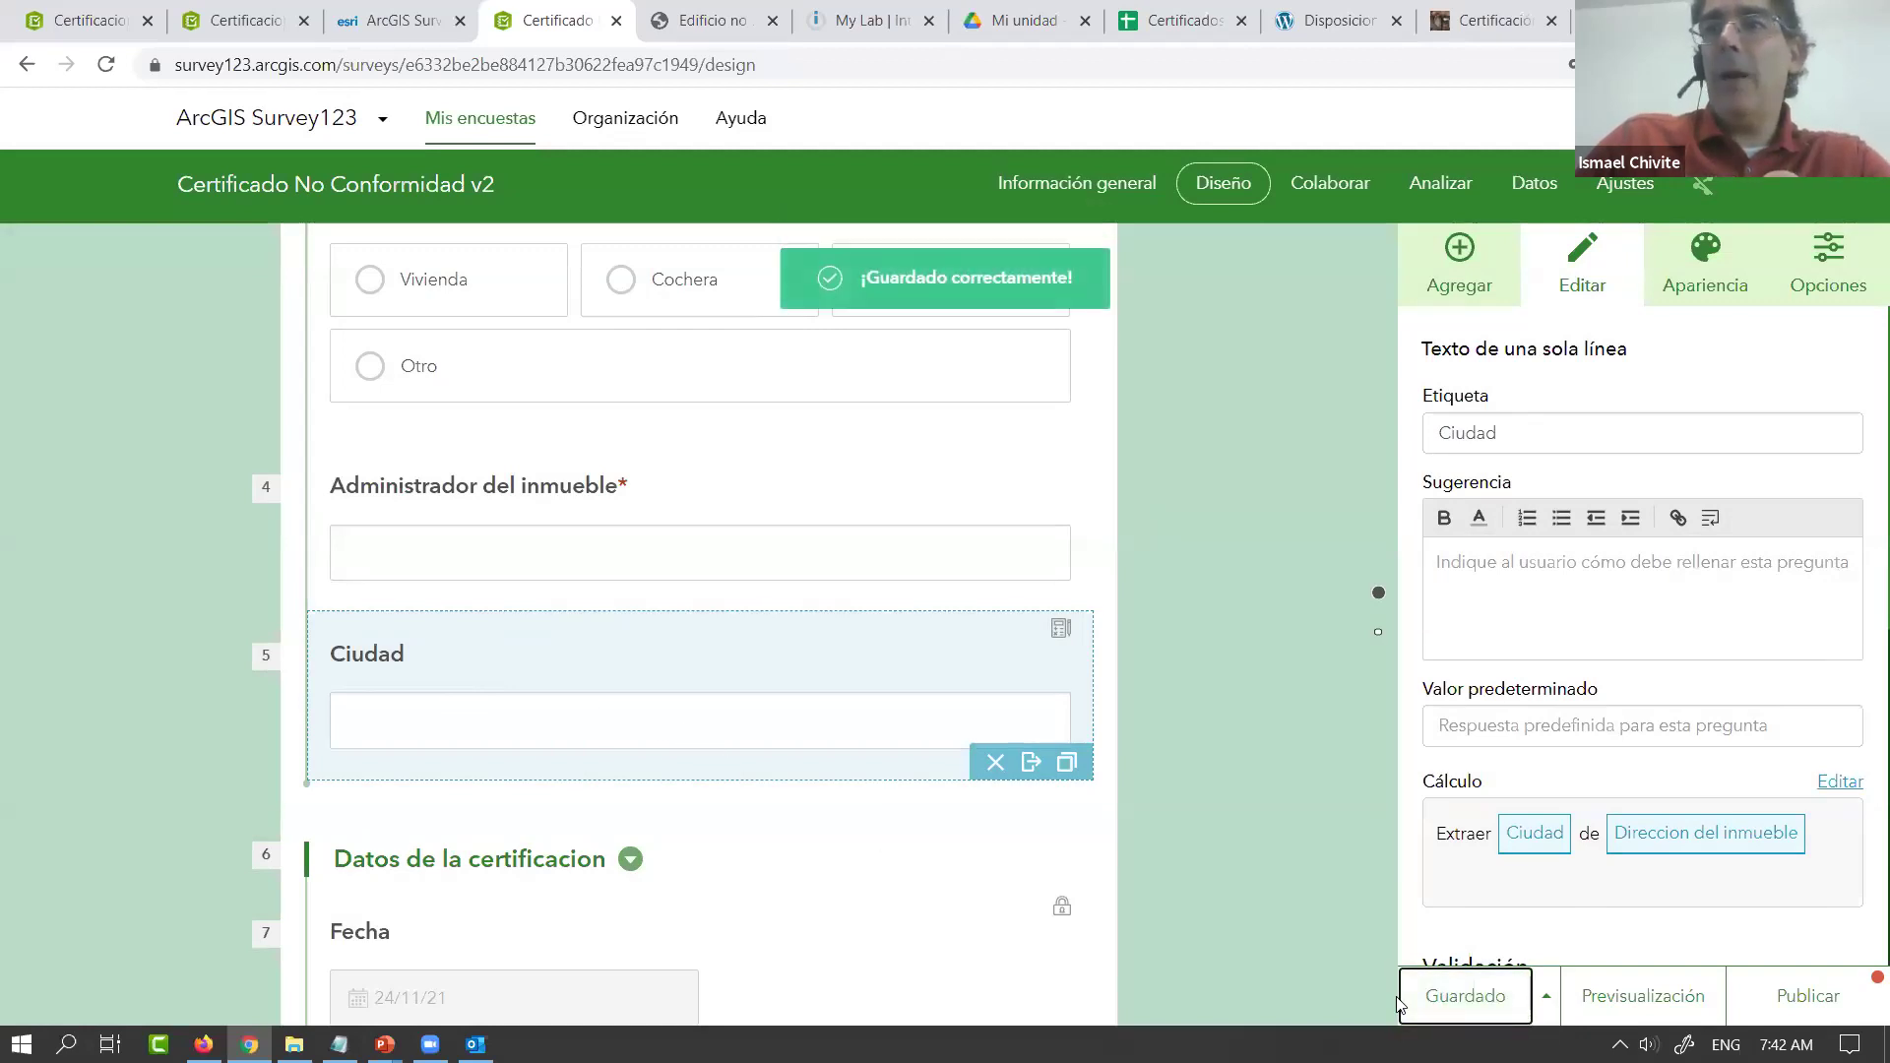
# Make Ciudad read-only but not hidden, save the form, and start publishing
pyautogui.scroll(-7, 1673, 808)
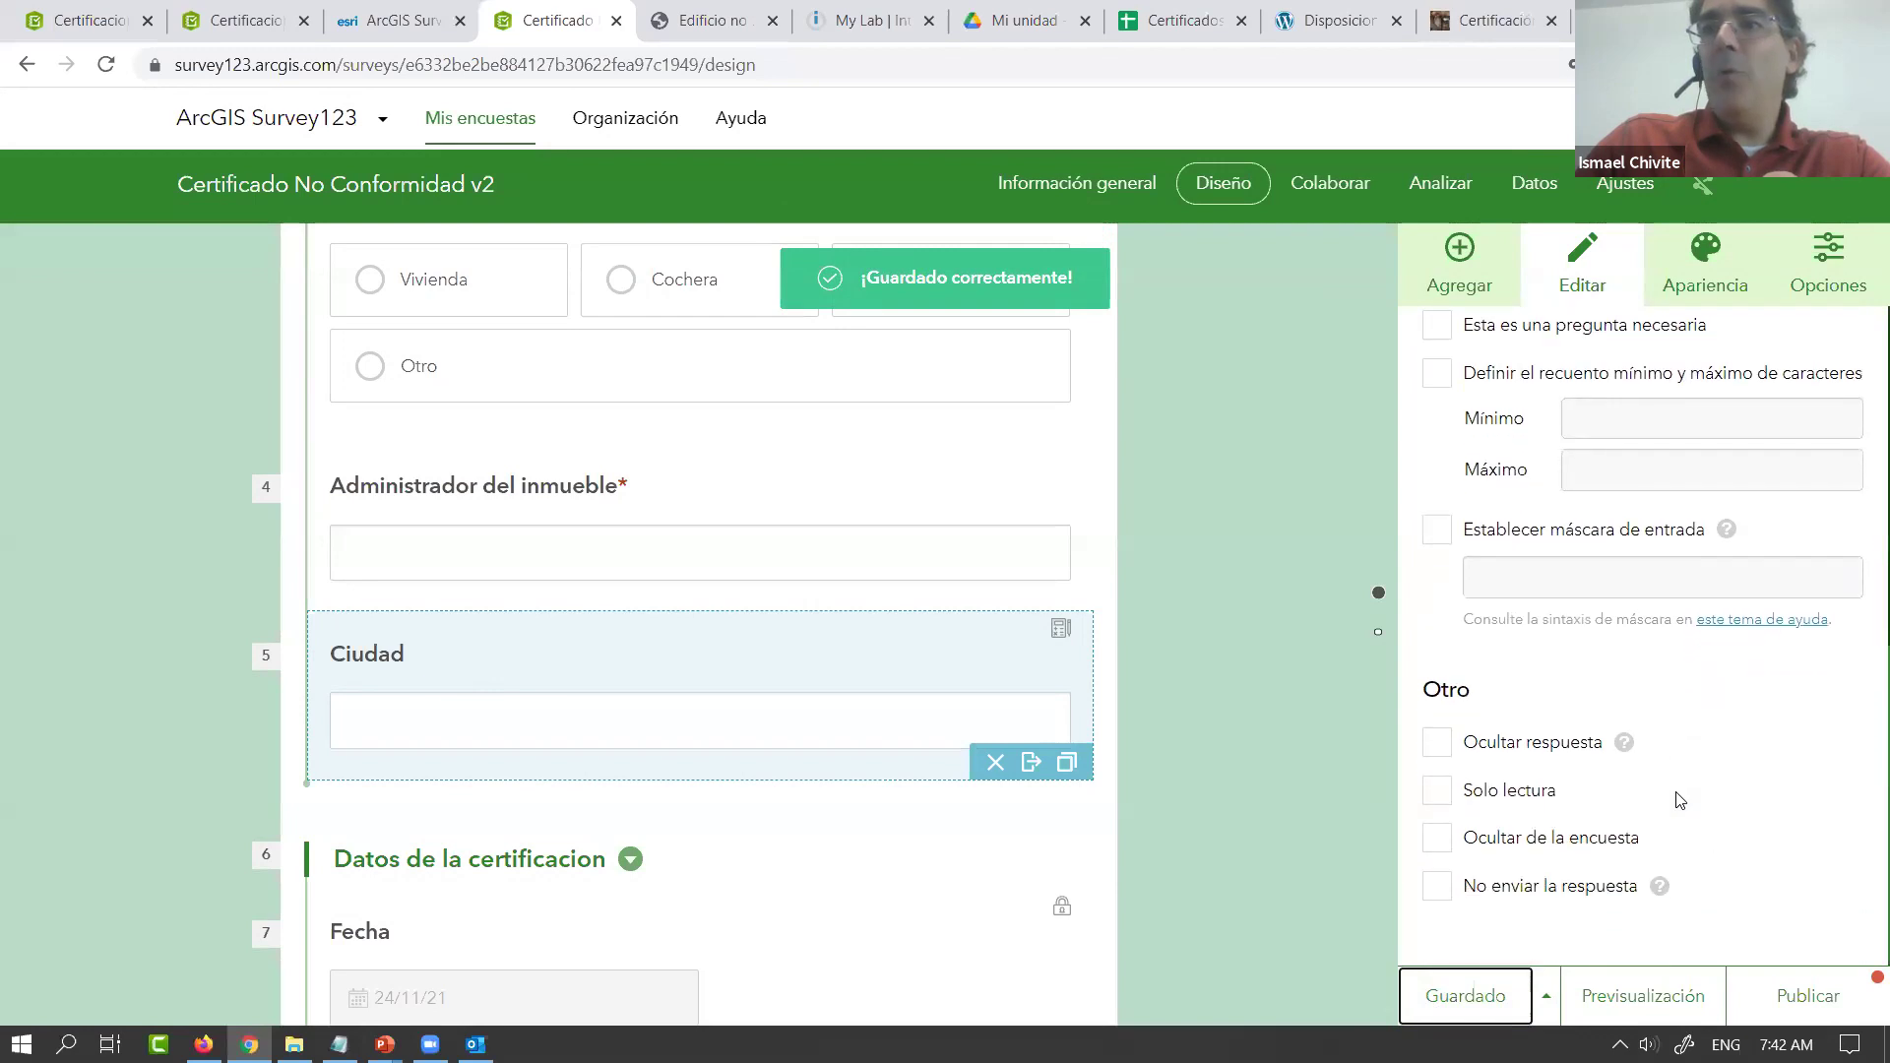
pyautogui.click(1438, 840)
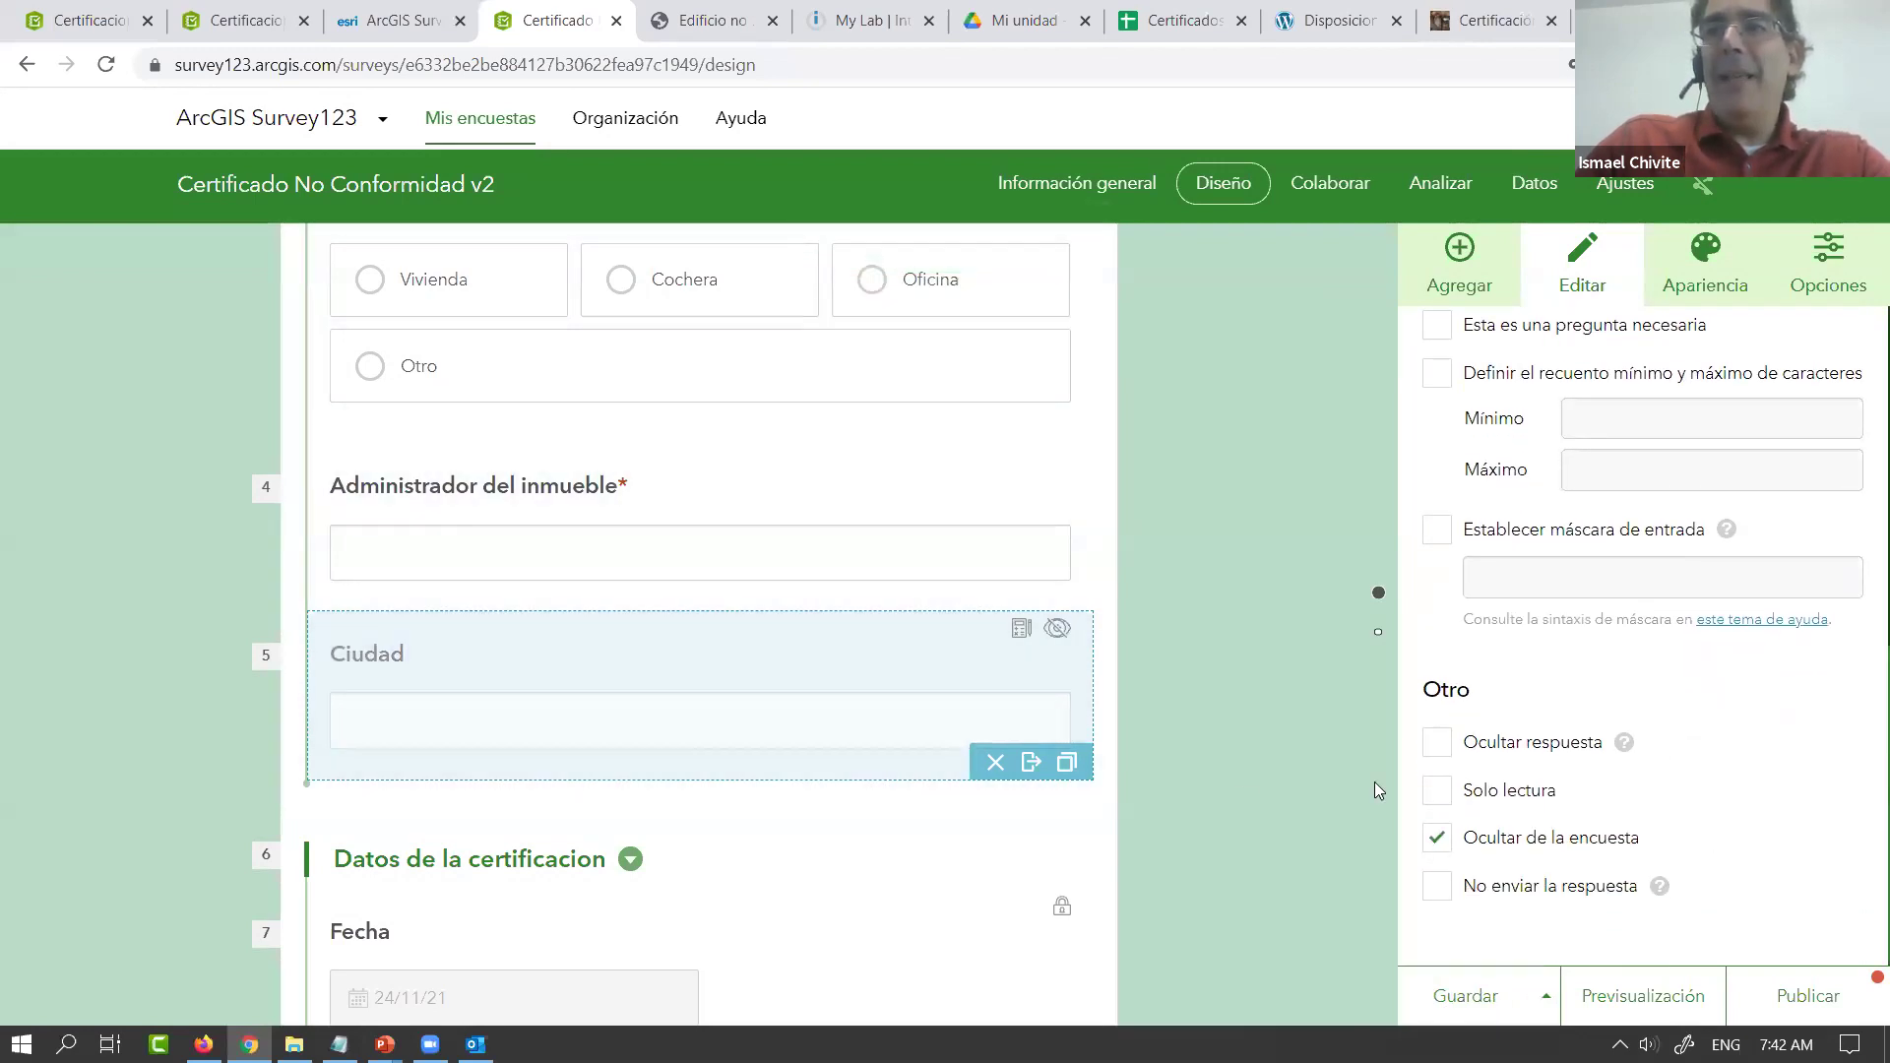
pyautogui.click(1438, 800)
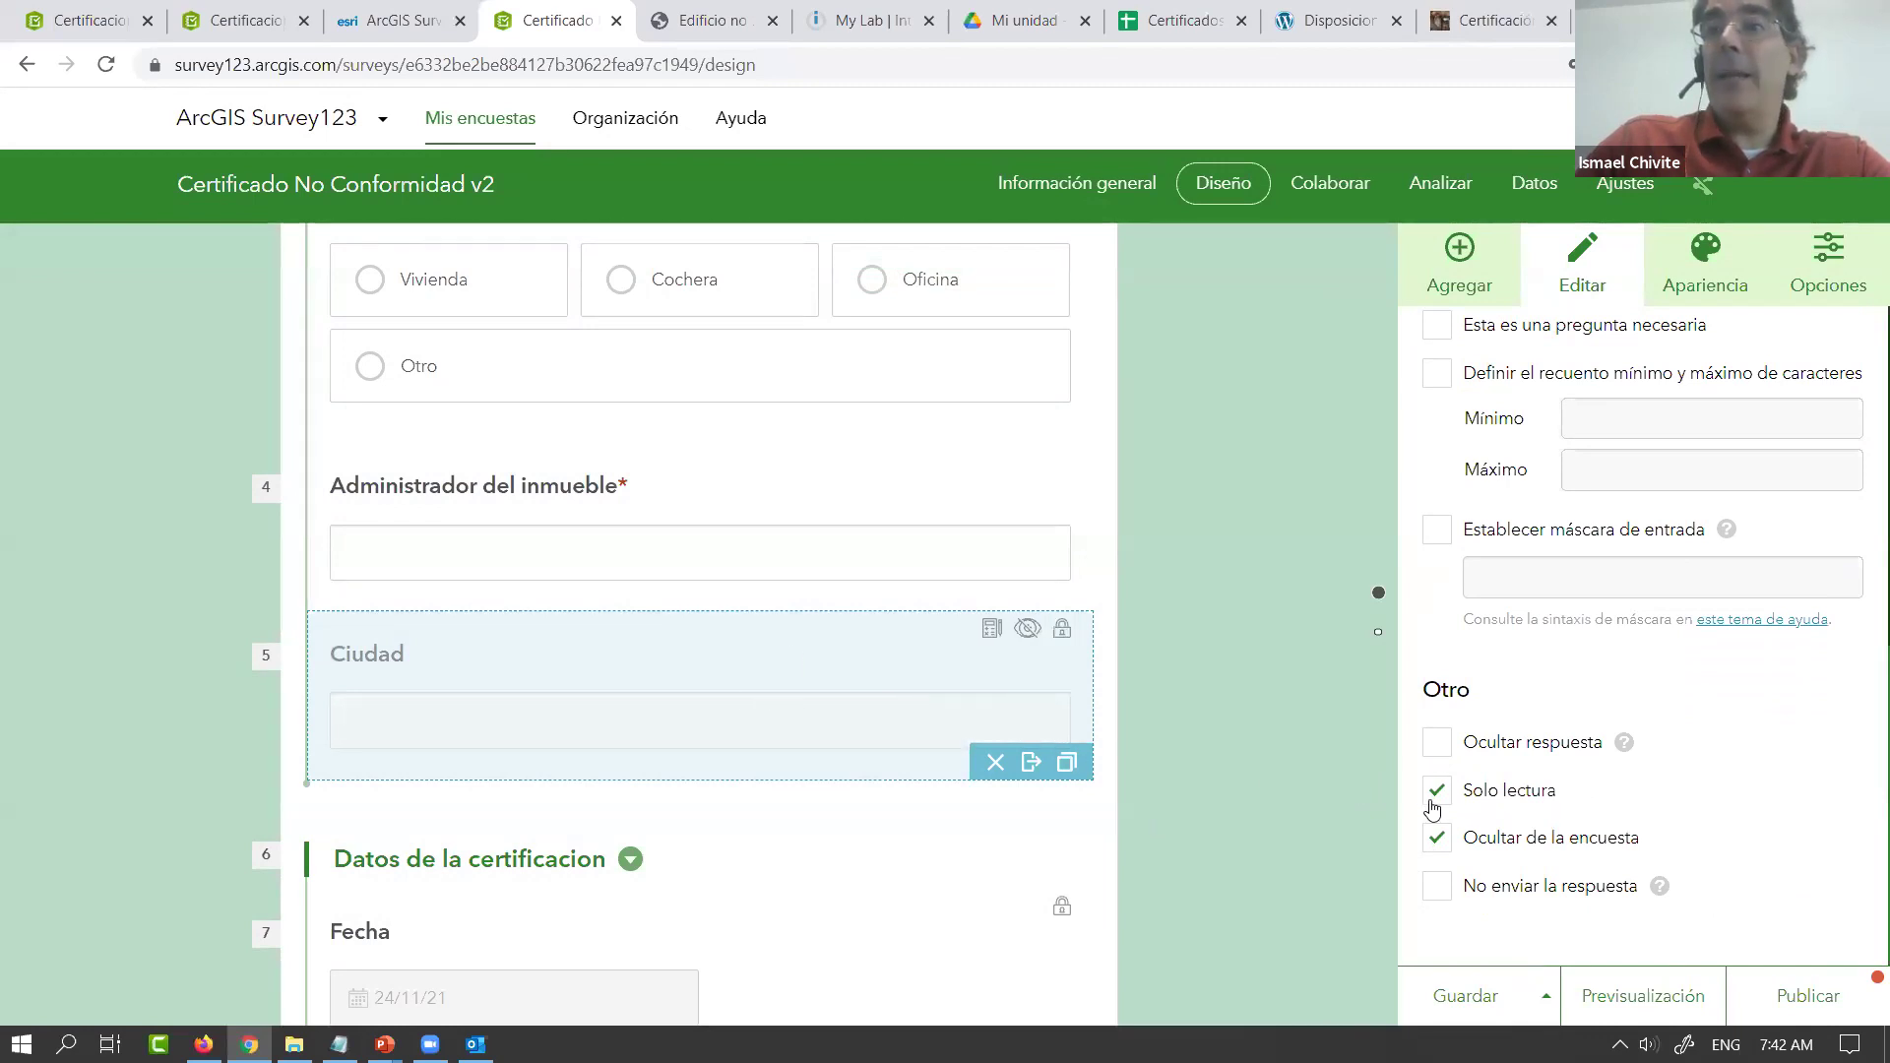
pyautogui.click(1435, 844)
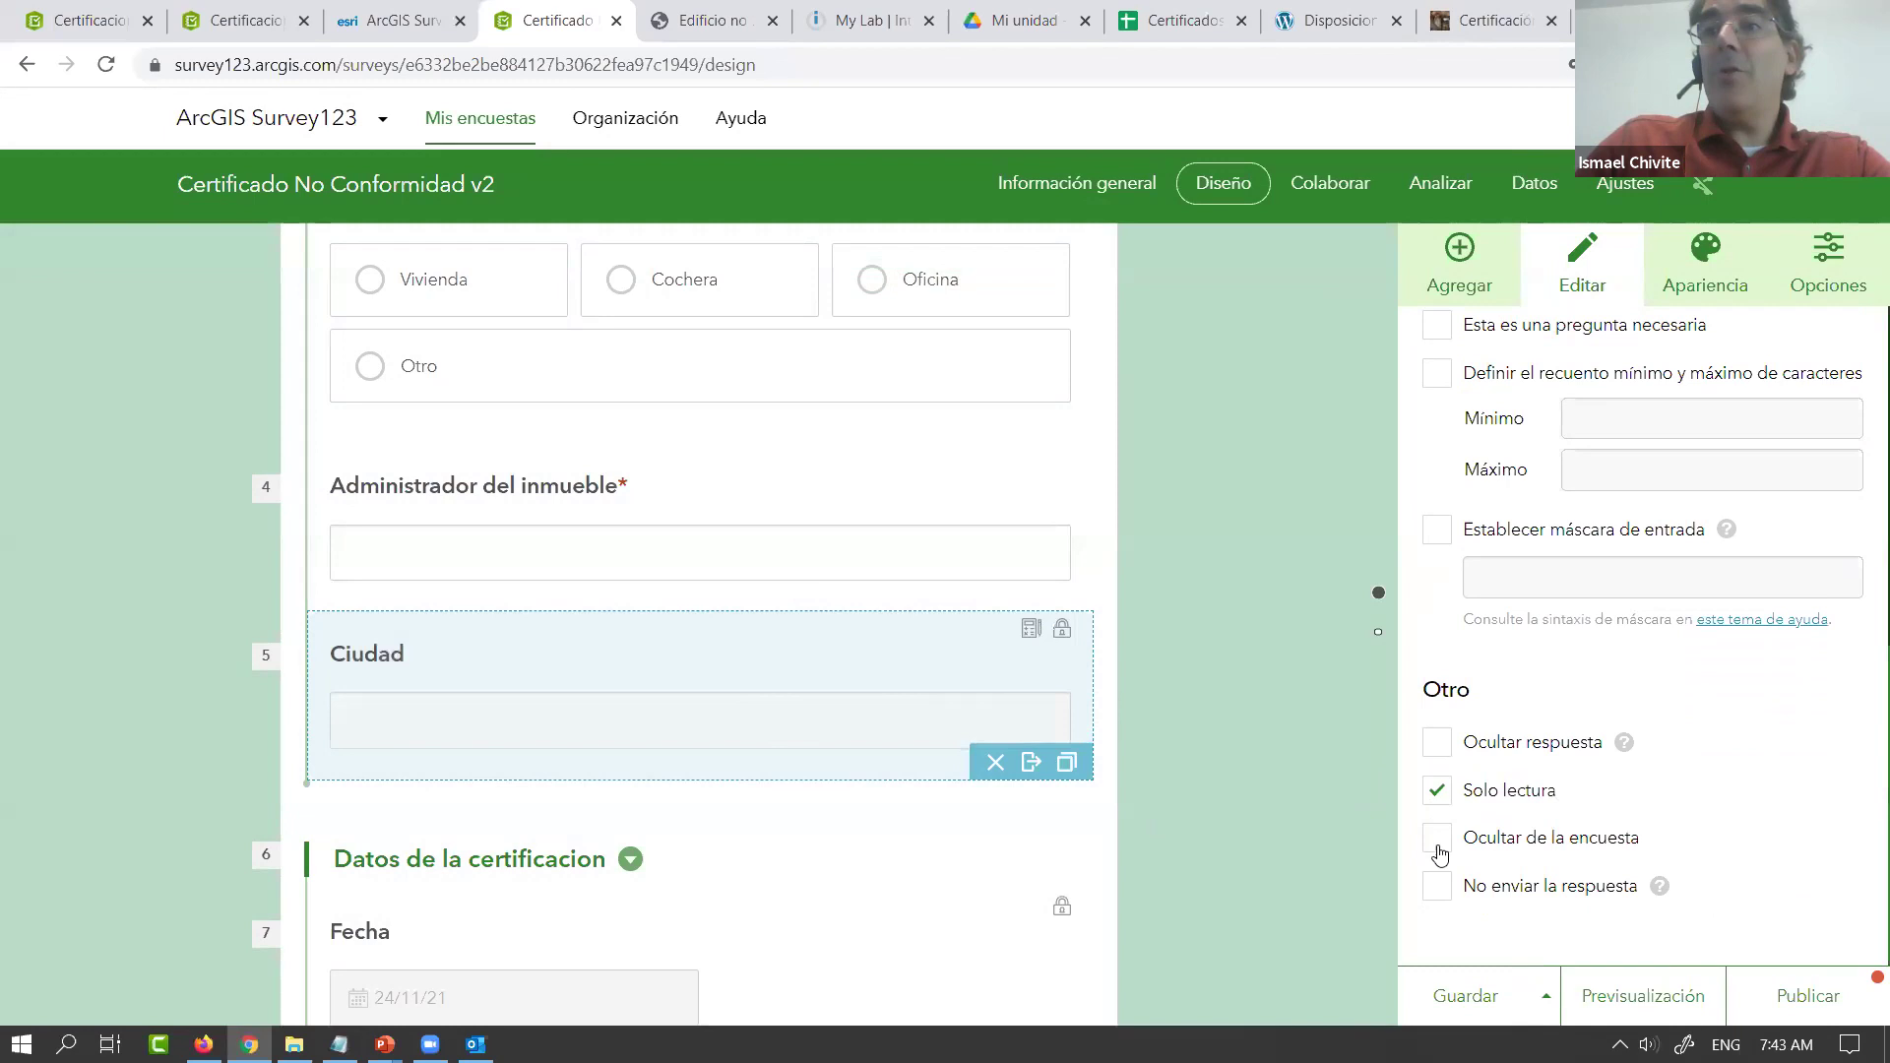
pyautogui.click(1482, 995)
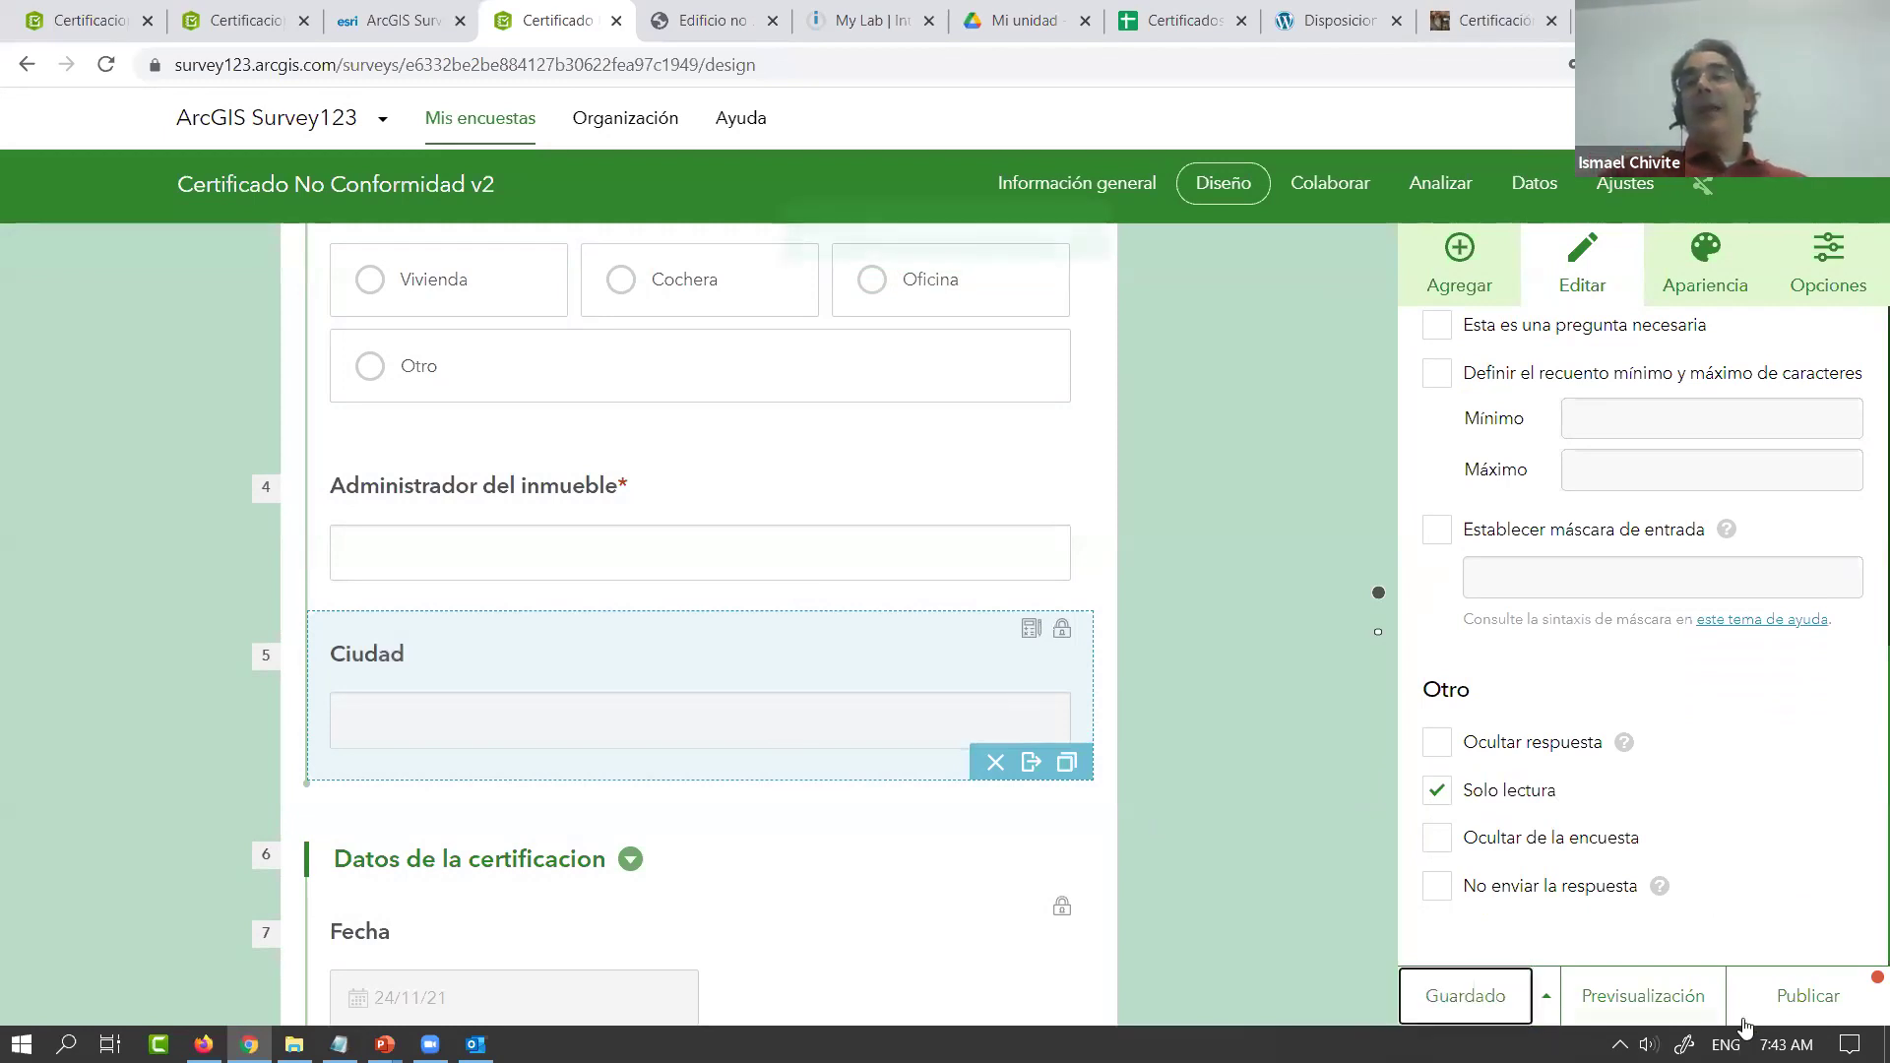
pyautogui.click(1808, 996)
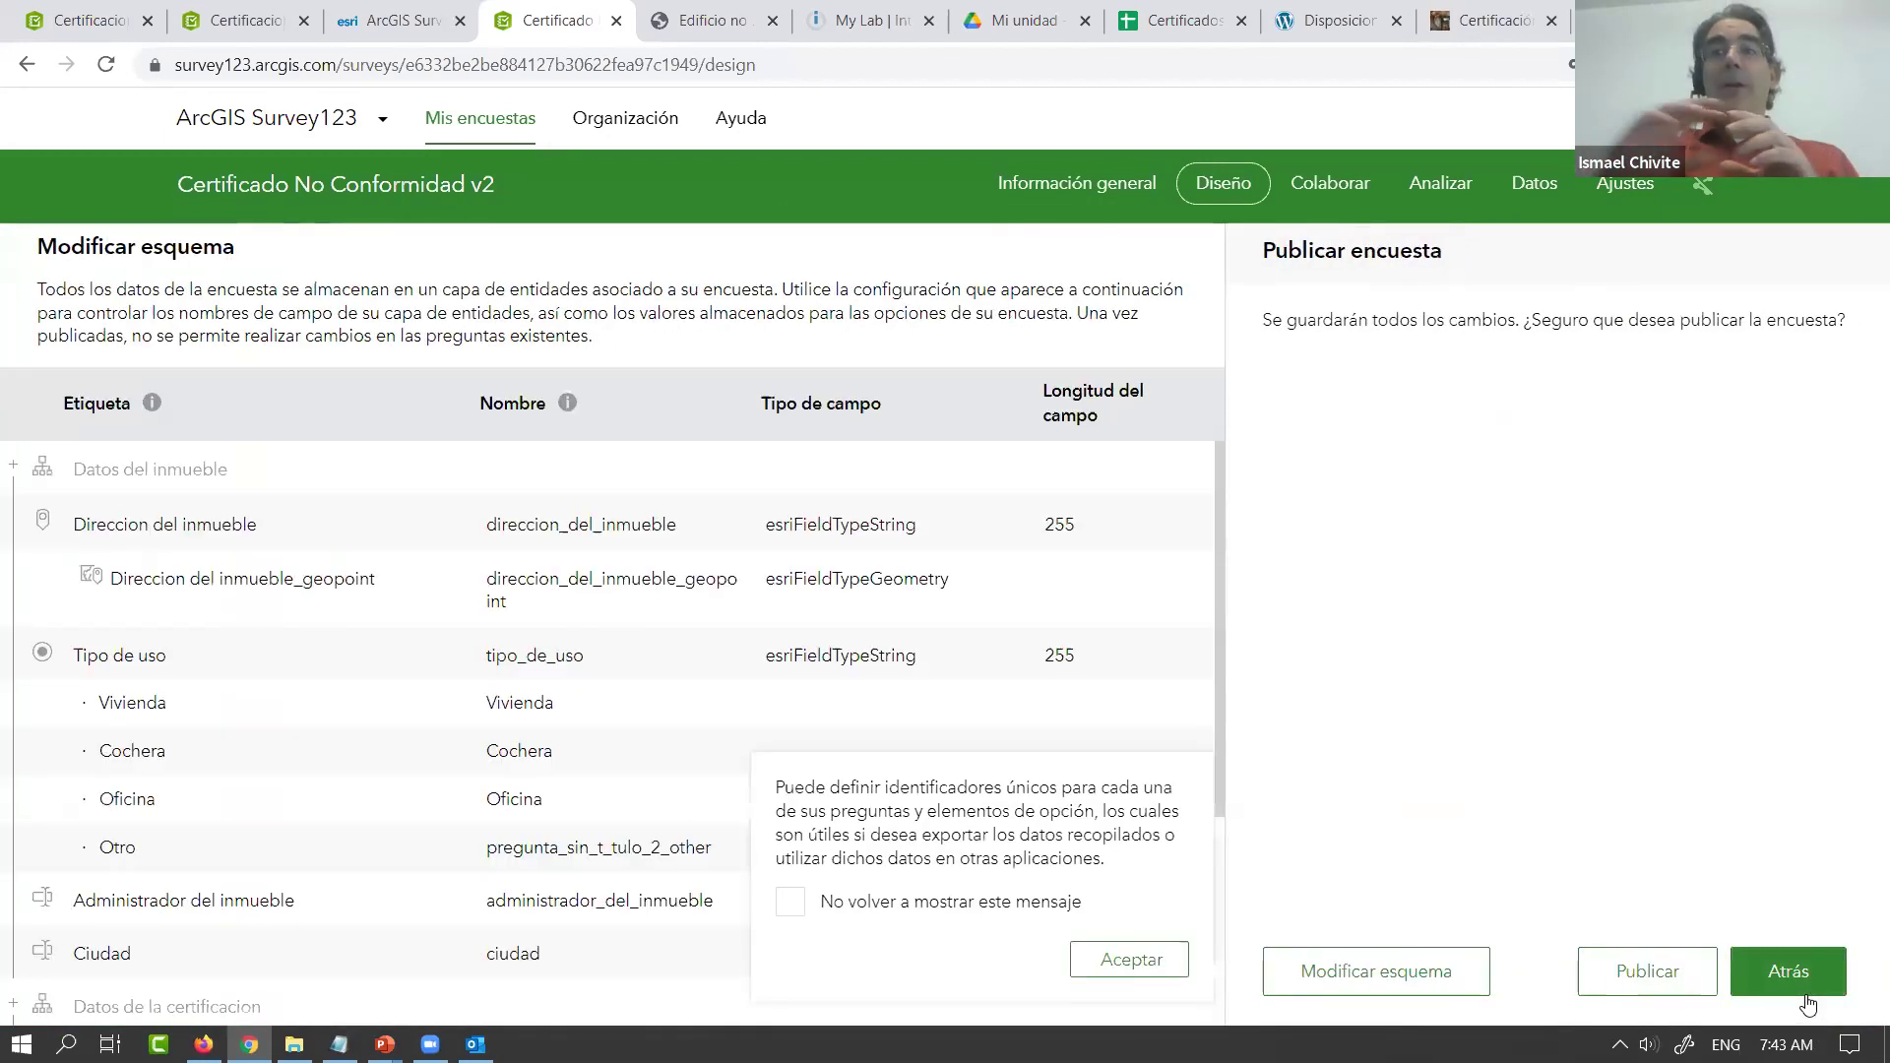
# Publish the Certificado No Conformidad v2 survey, then switch to the Integromat dashboard
pyautogui.click(1629, 974)
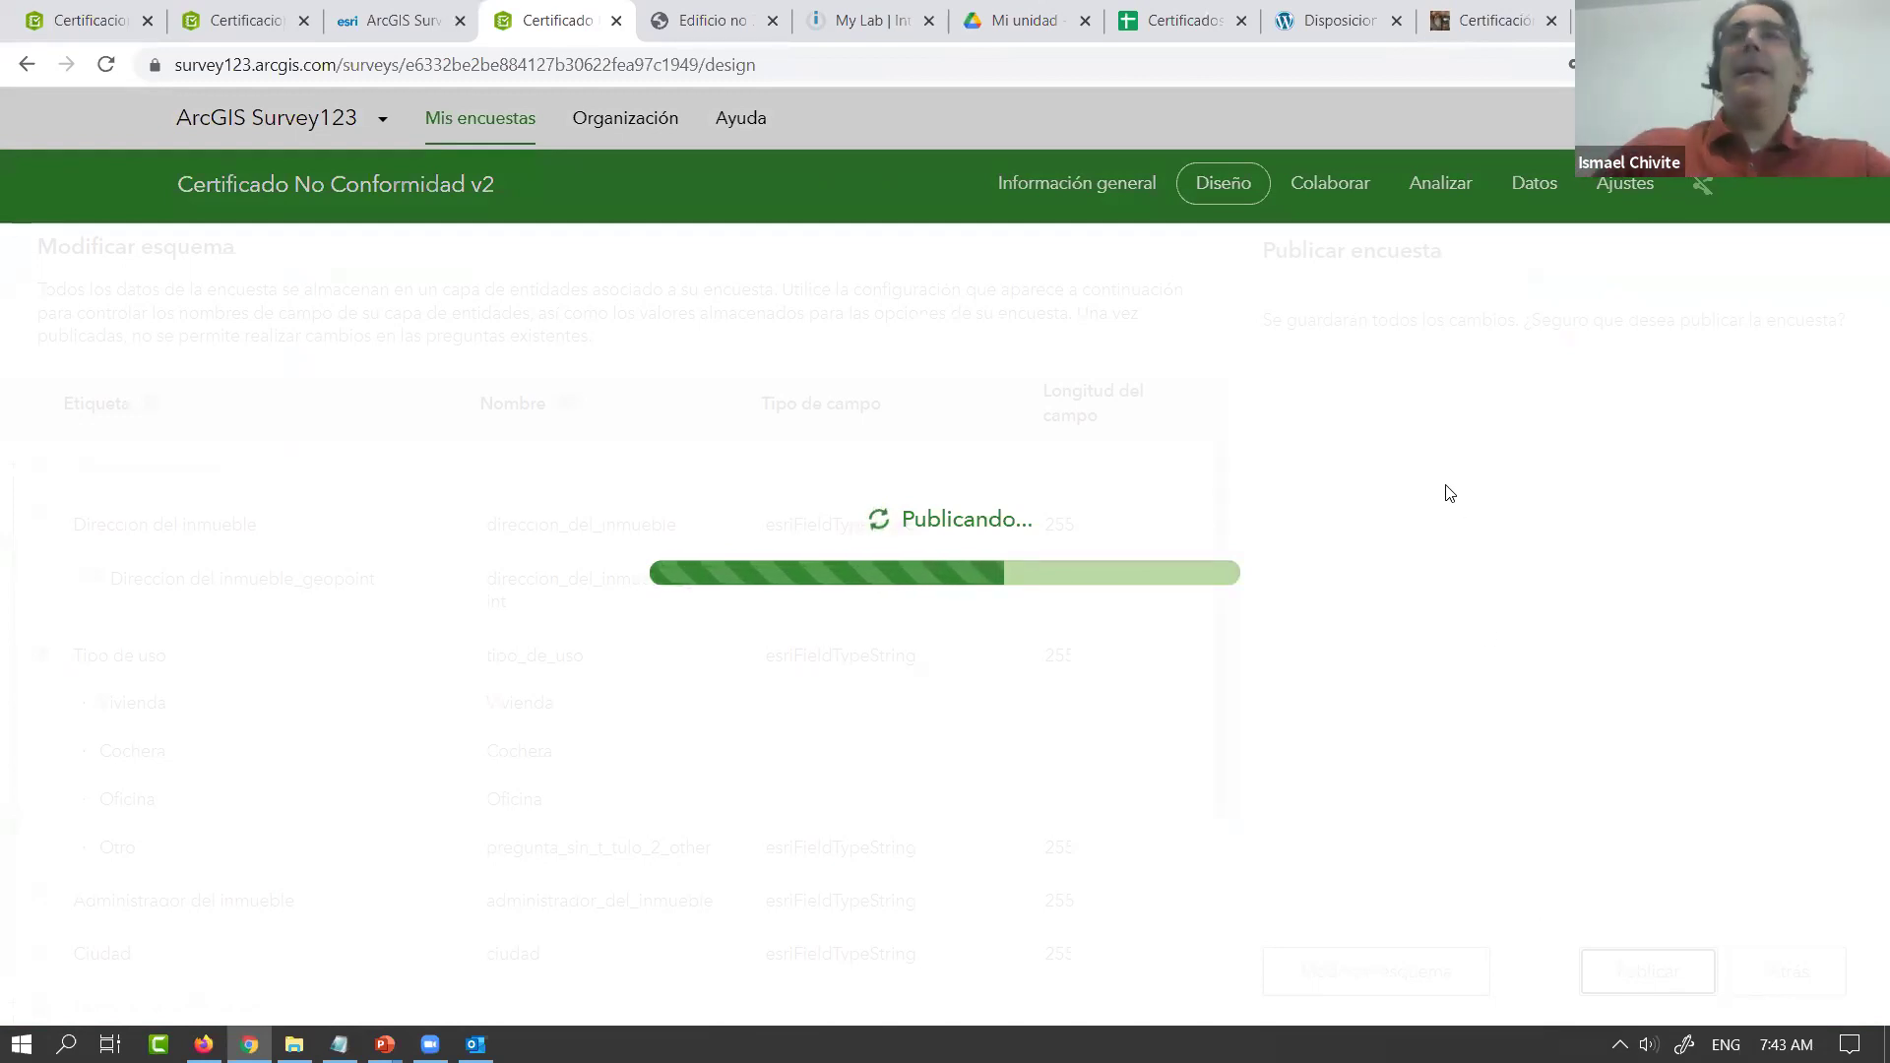
pyautogui.click(868, 20)
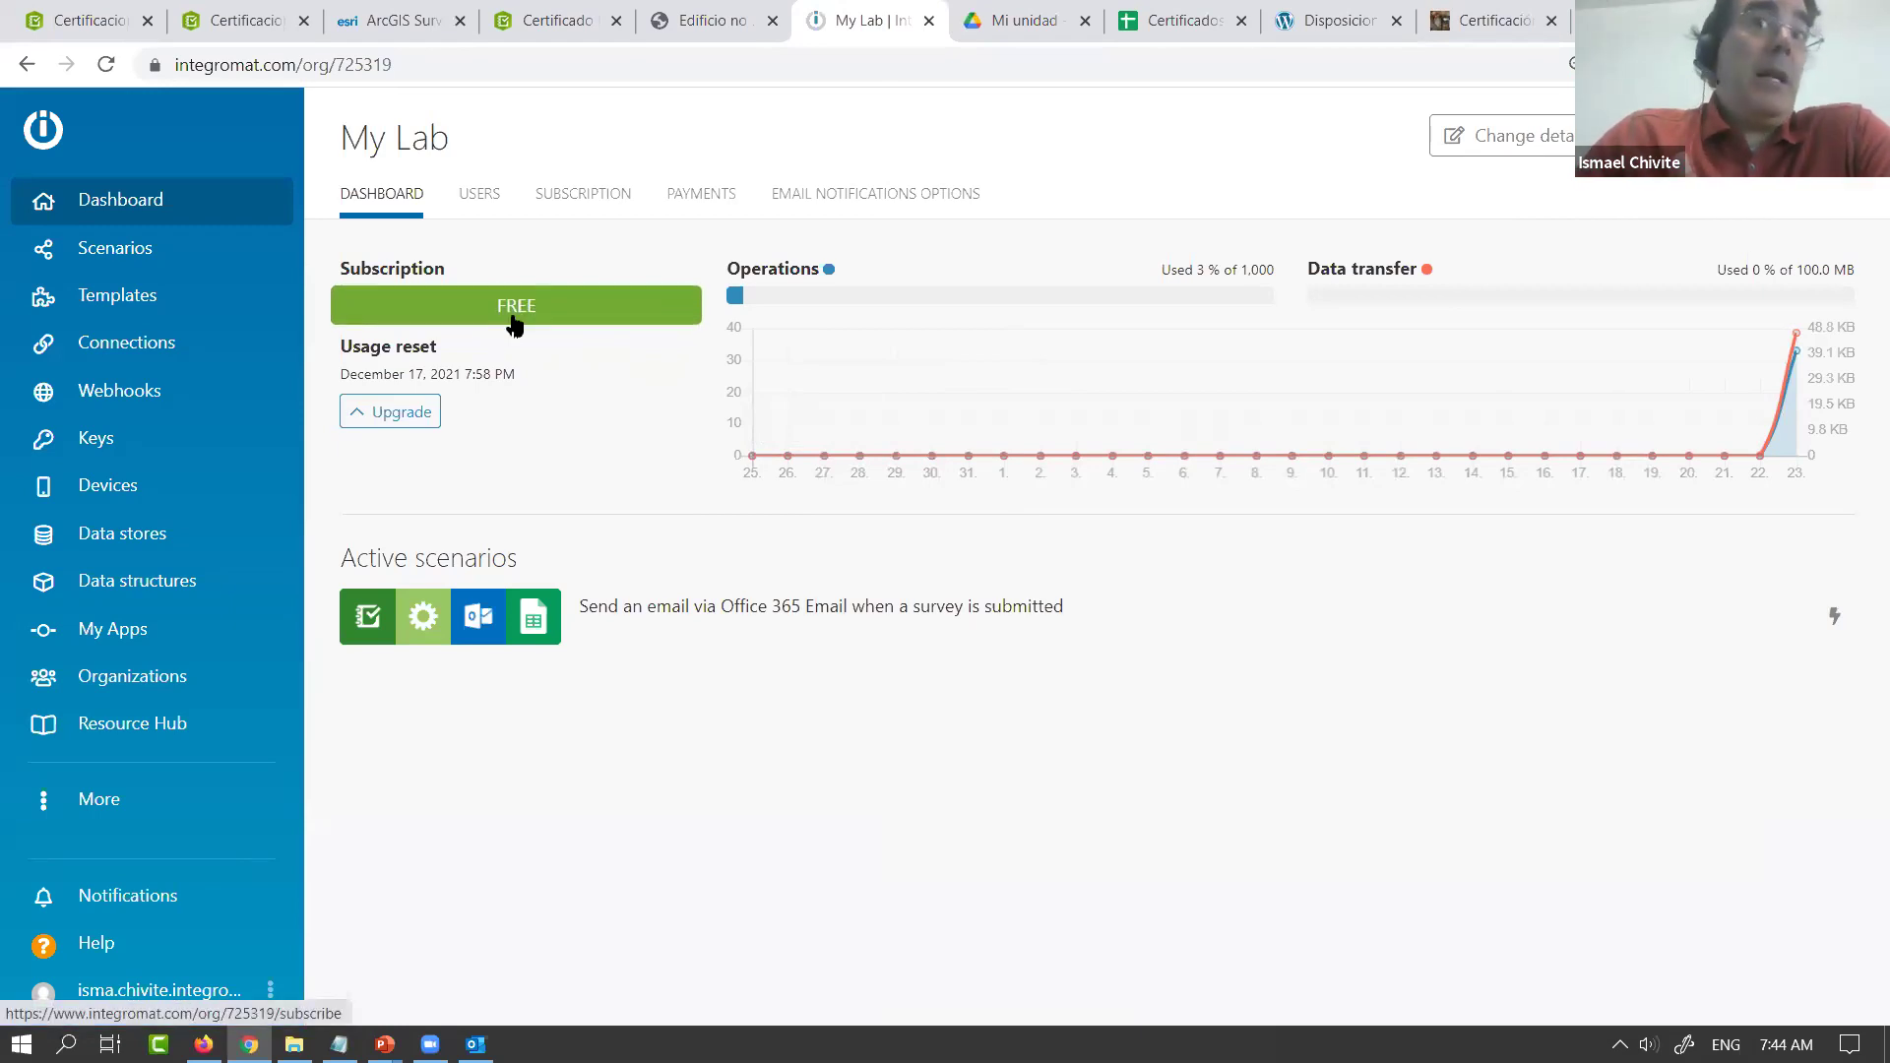
# Review Integromat's subscription plans, then return to the dashboard and open the Templates gallery
pyautogui.click(514, 326)
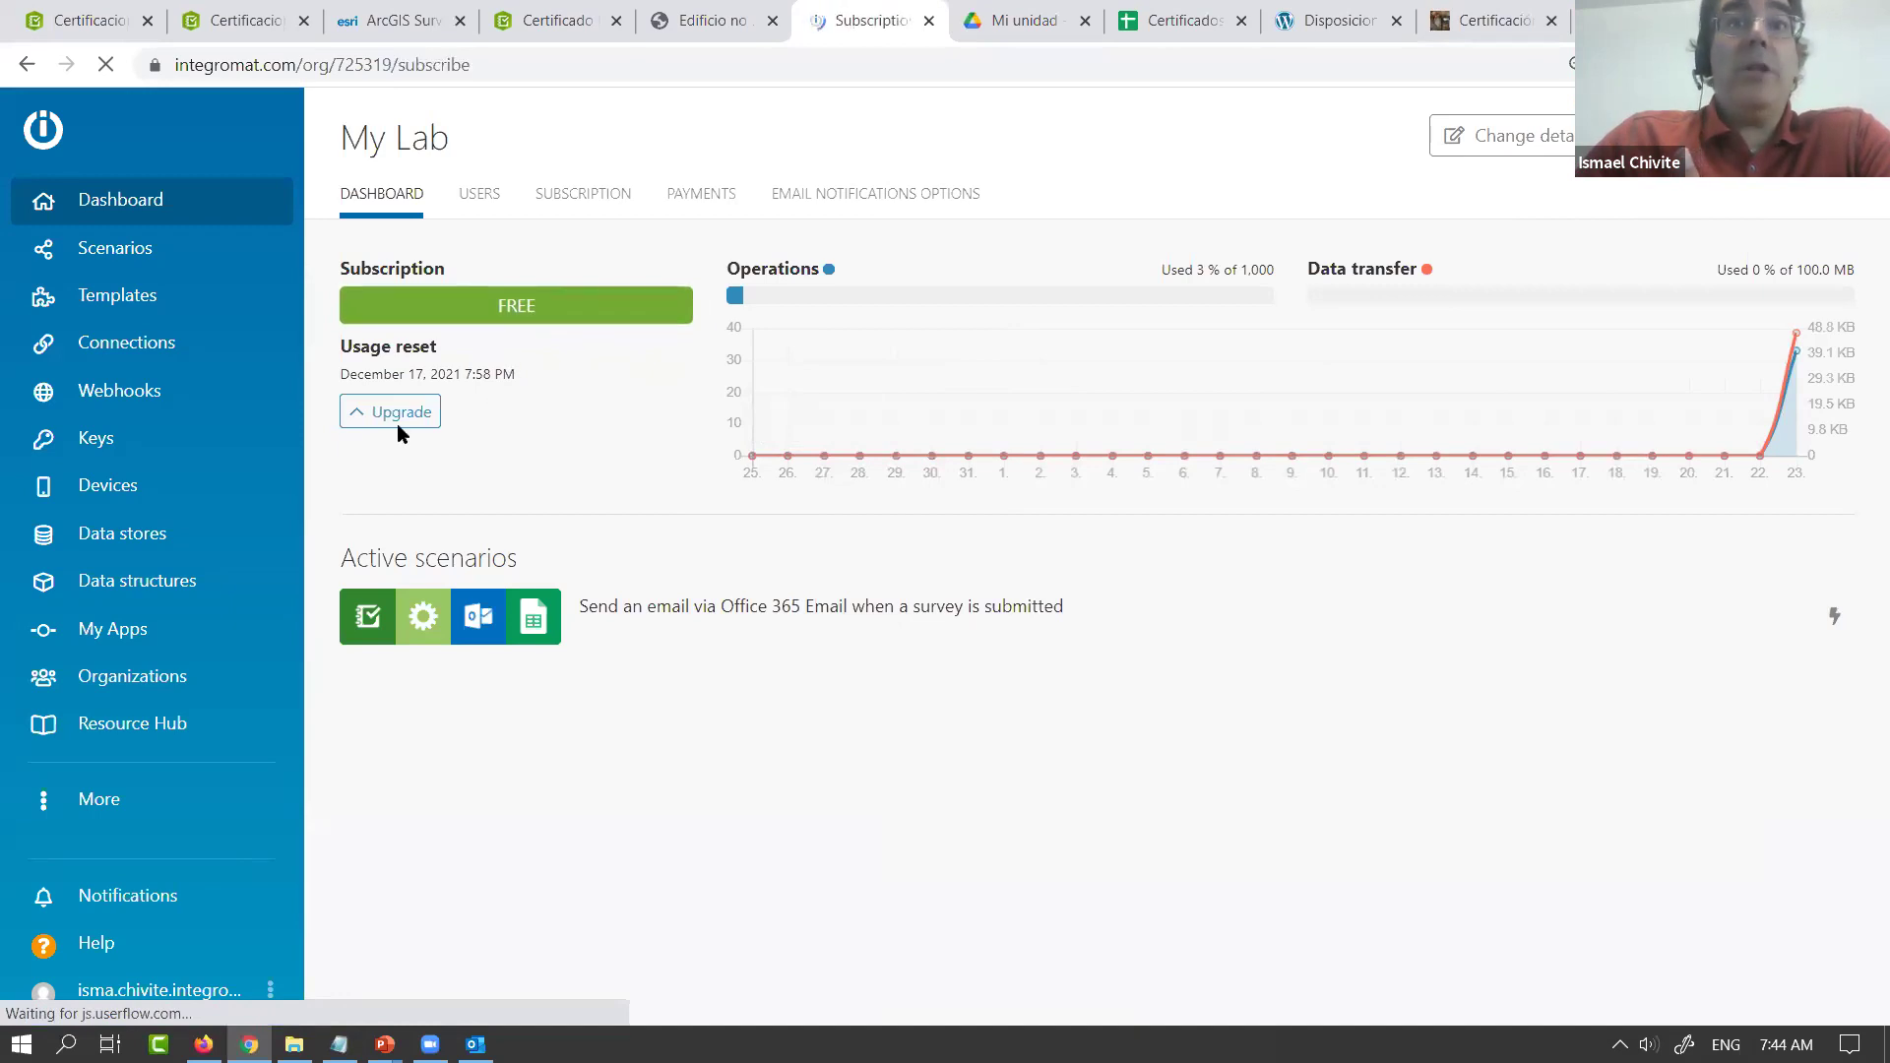
pyautogui.scroll(-1, 1861, 562)
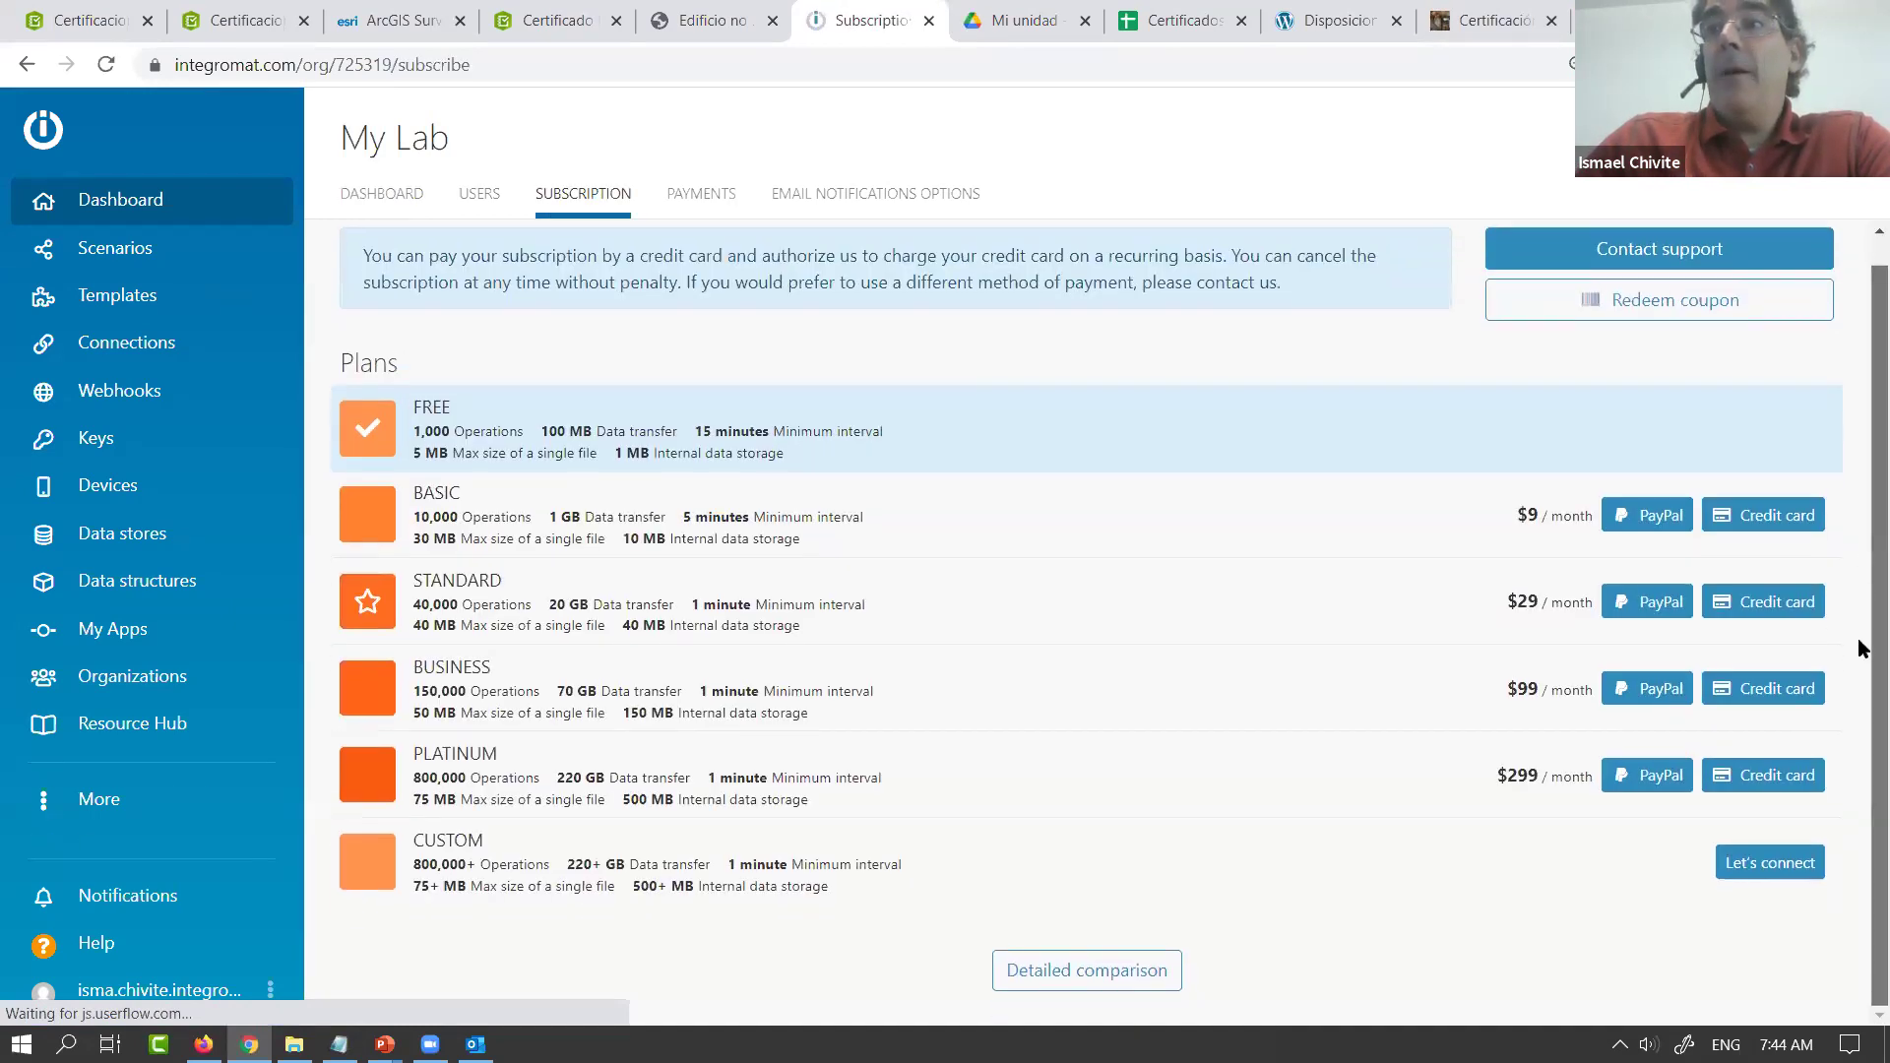
pyautogui.scroll(1, 1861, 541)
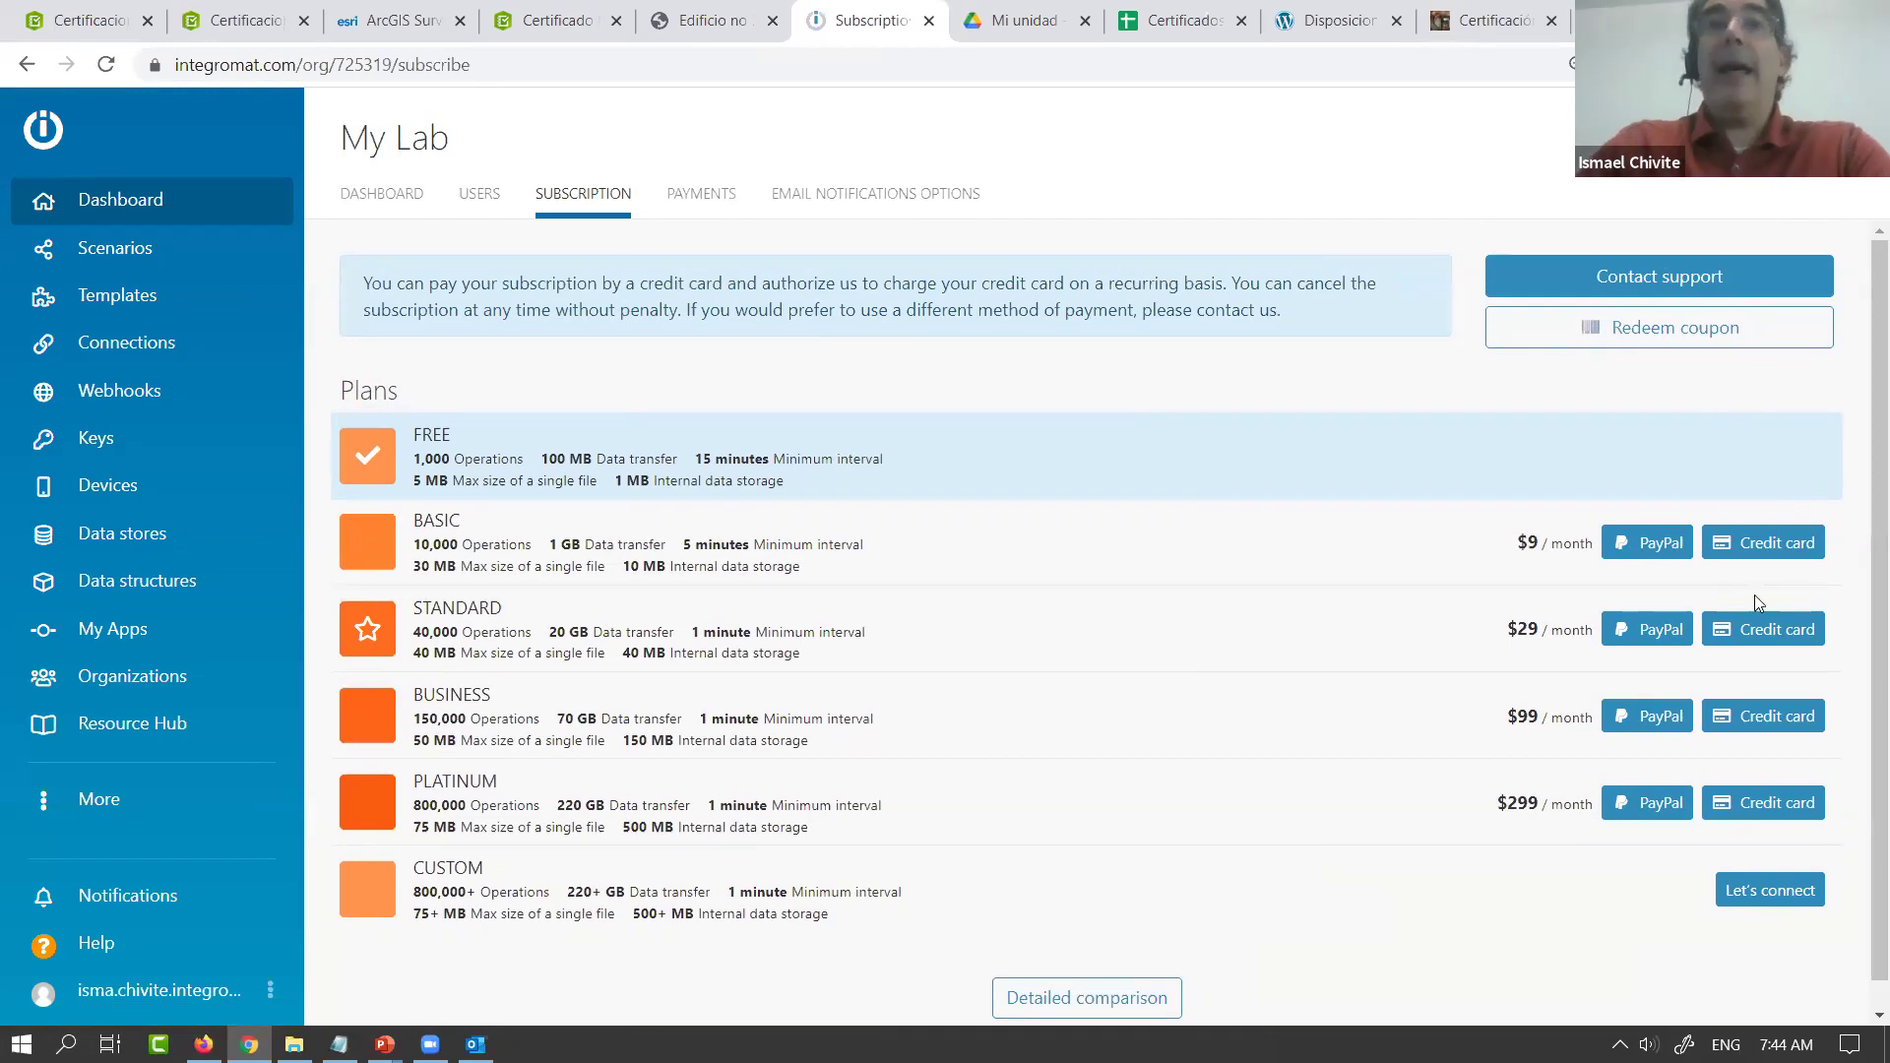
pyautogui.click(105, 199)
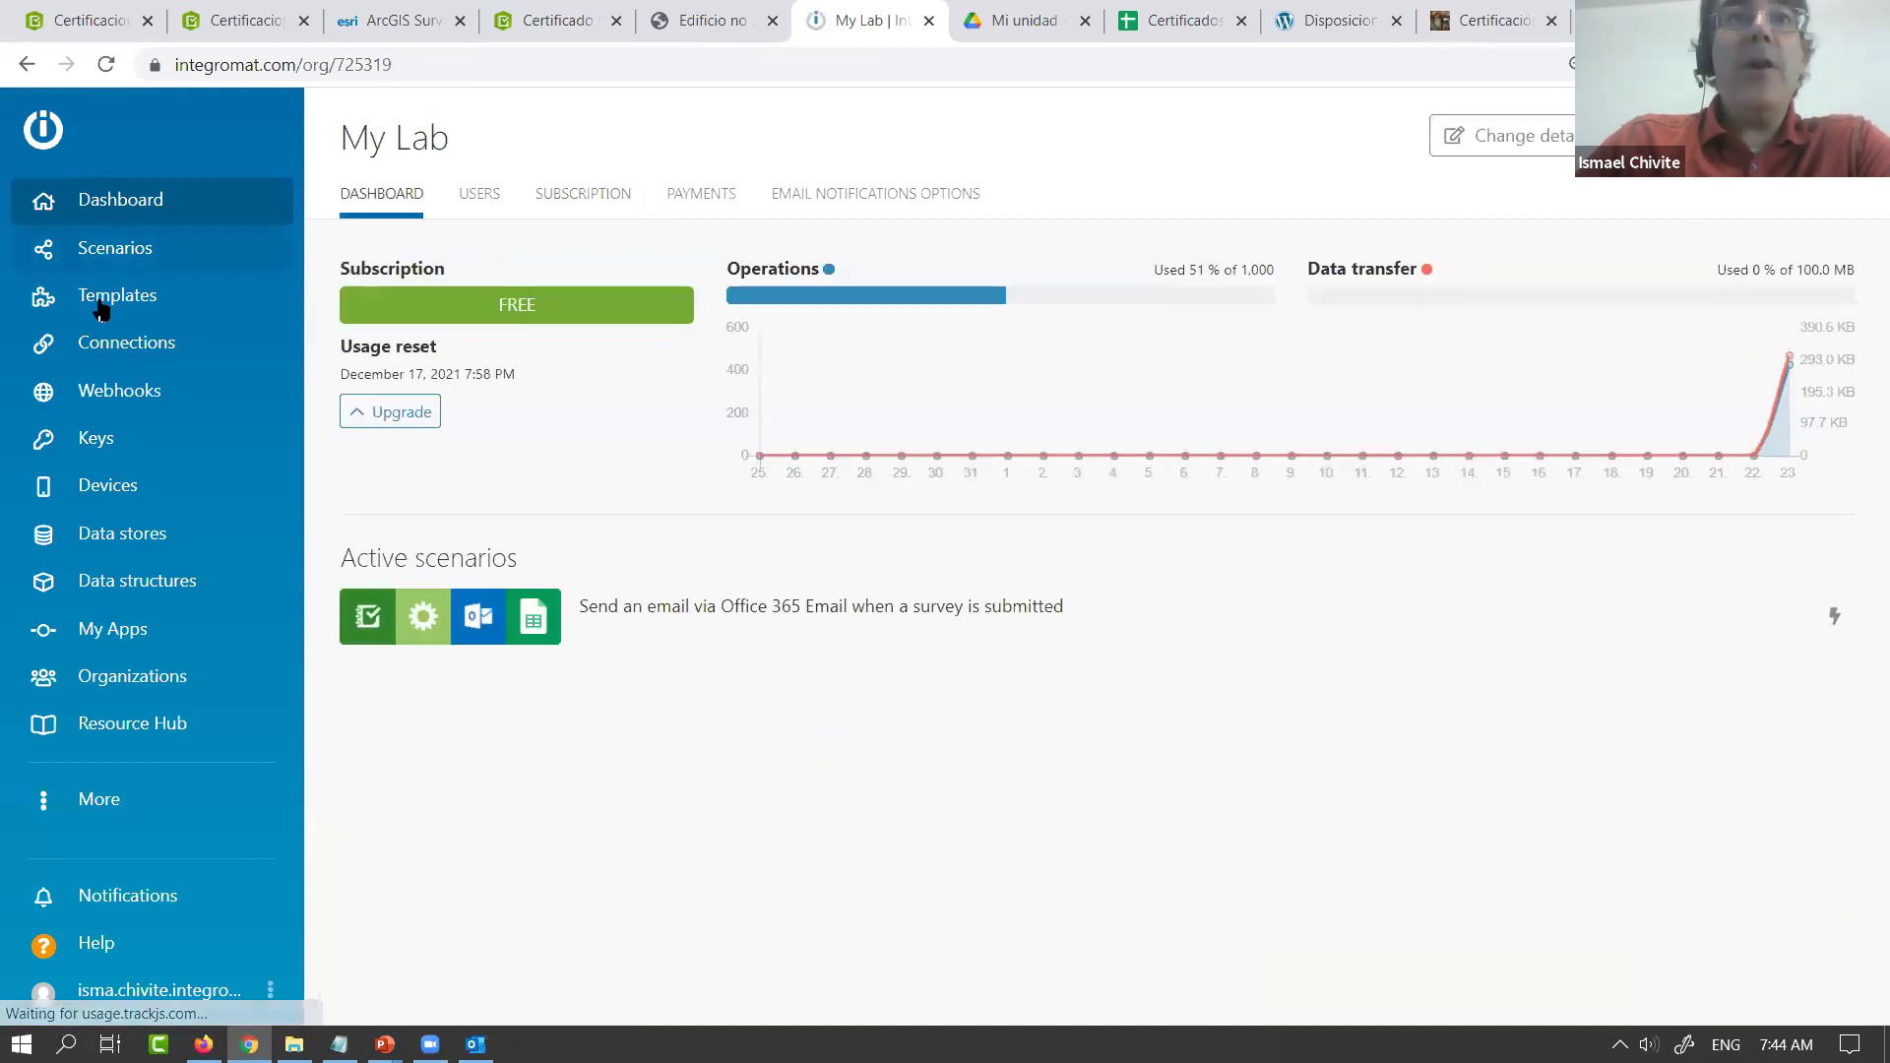
pyautogui.click(116, 307)
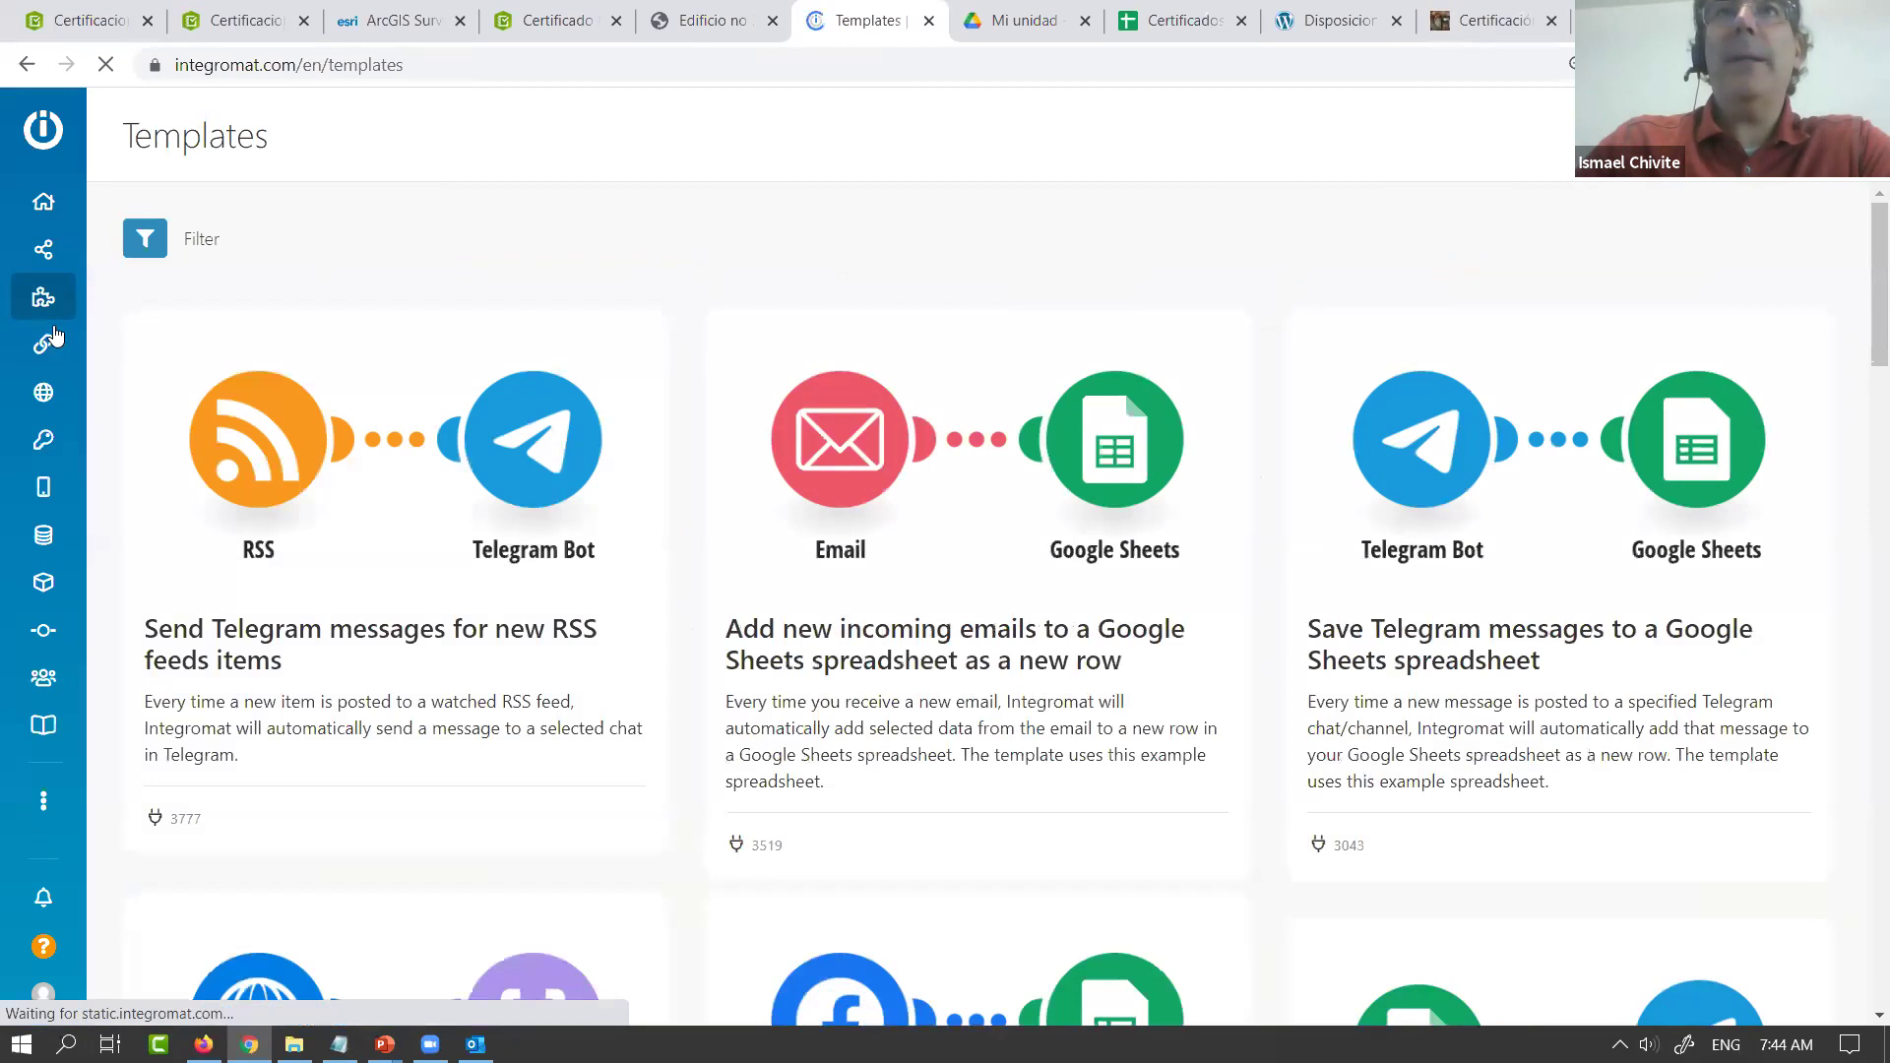
# Open the published Certificado No Conformidad survey from its share link in a new tab
pyautogui.click(557, 20)
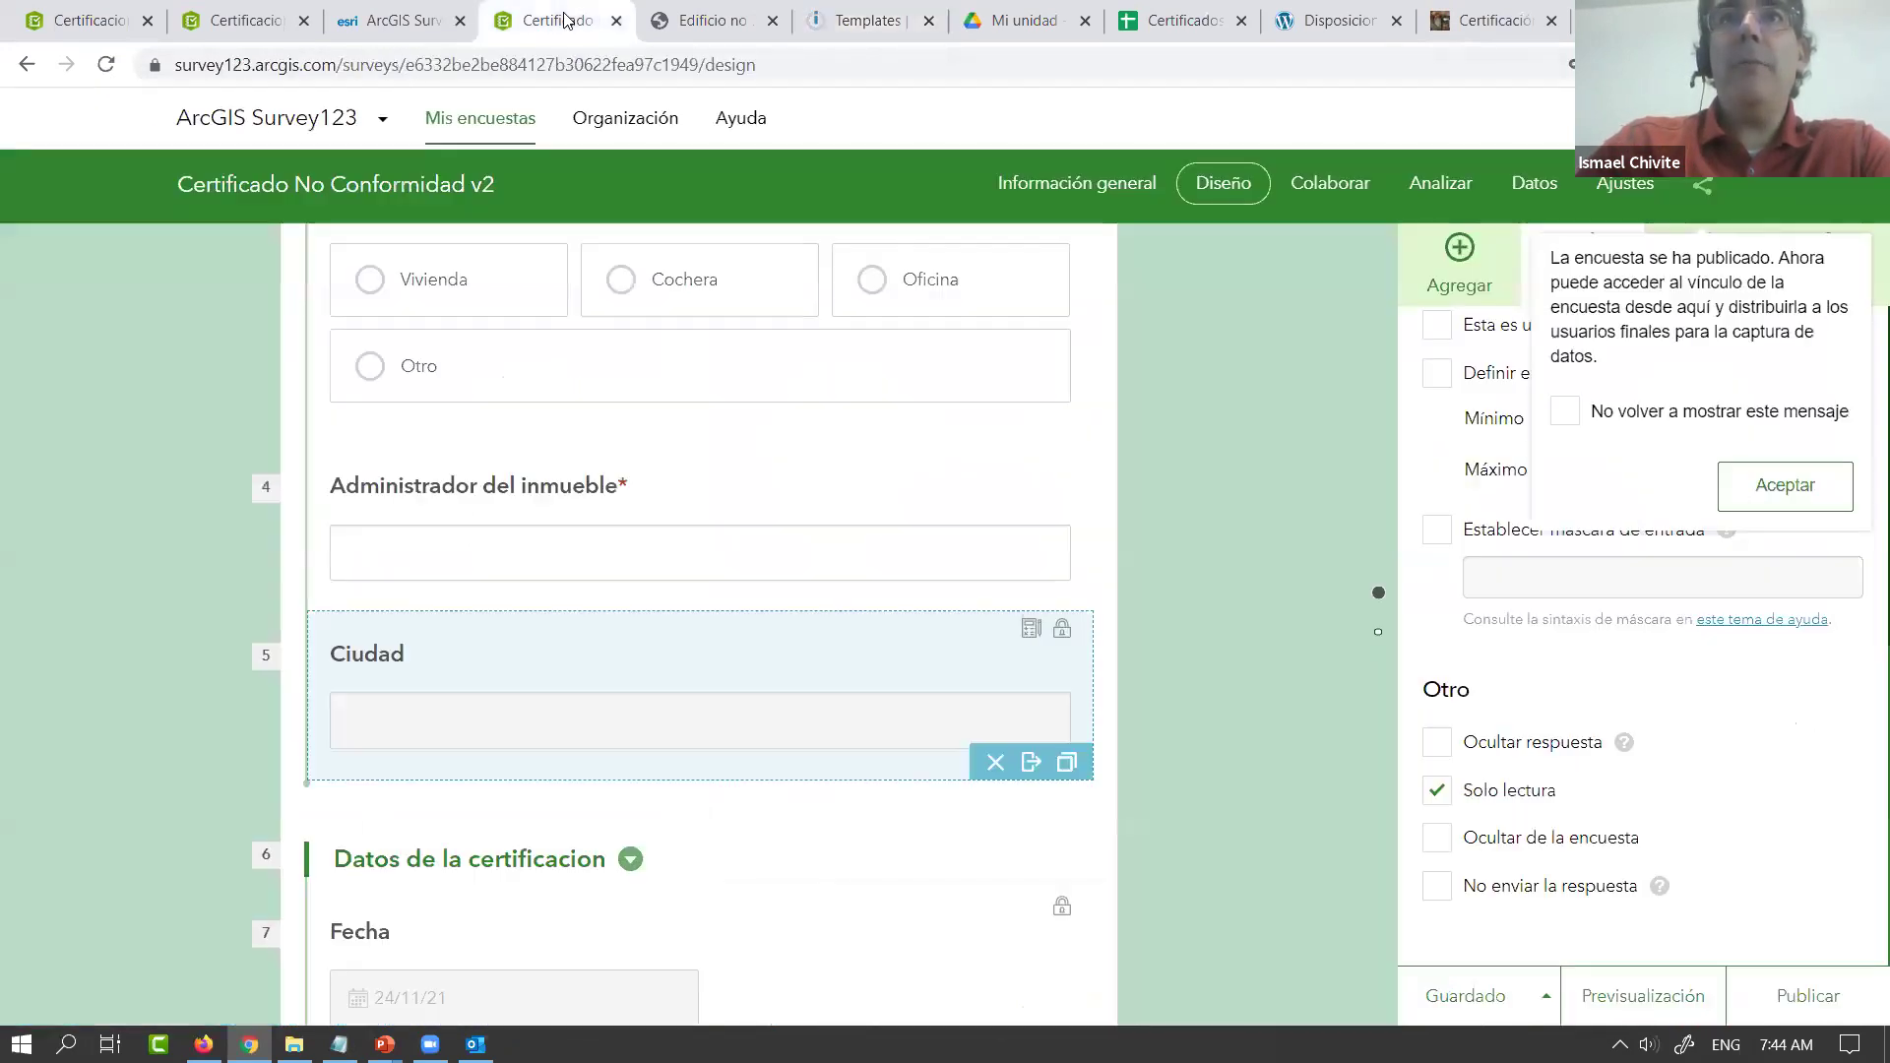
pyautogui.click(1705, 189)
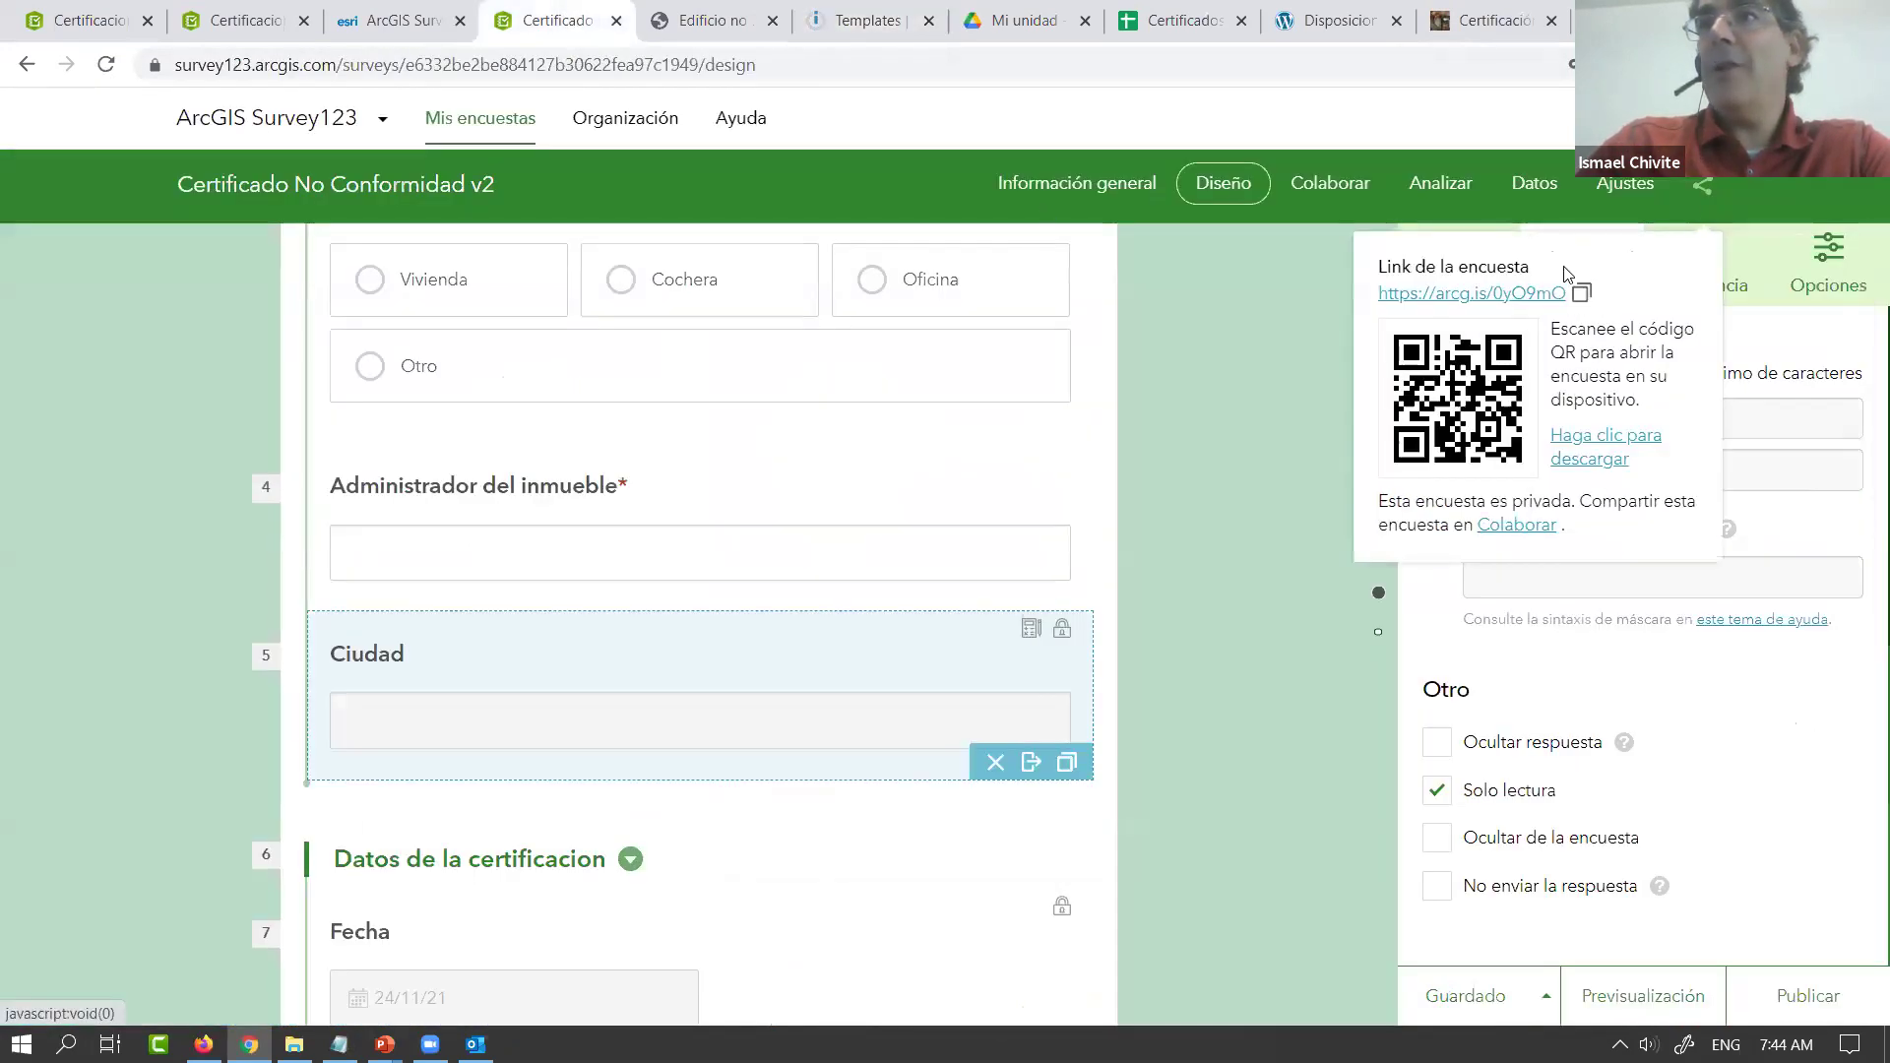
pyautogui.click(1529, 293)
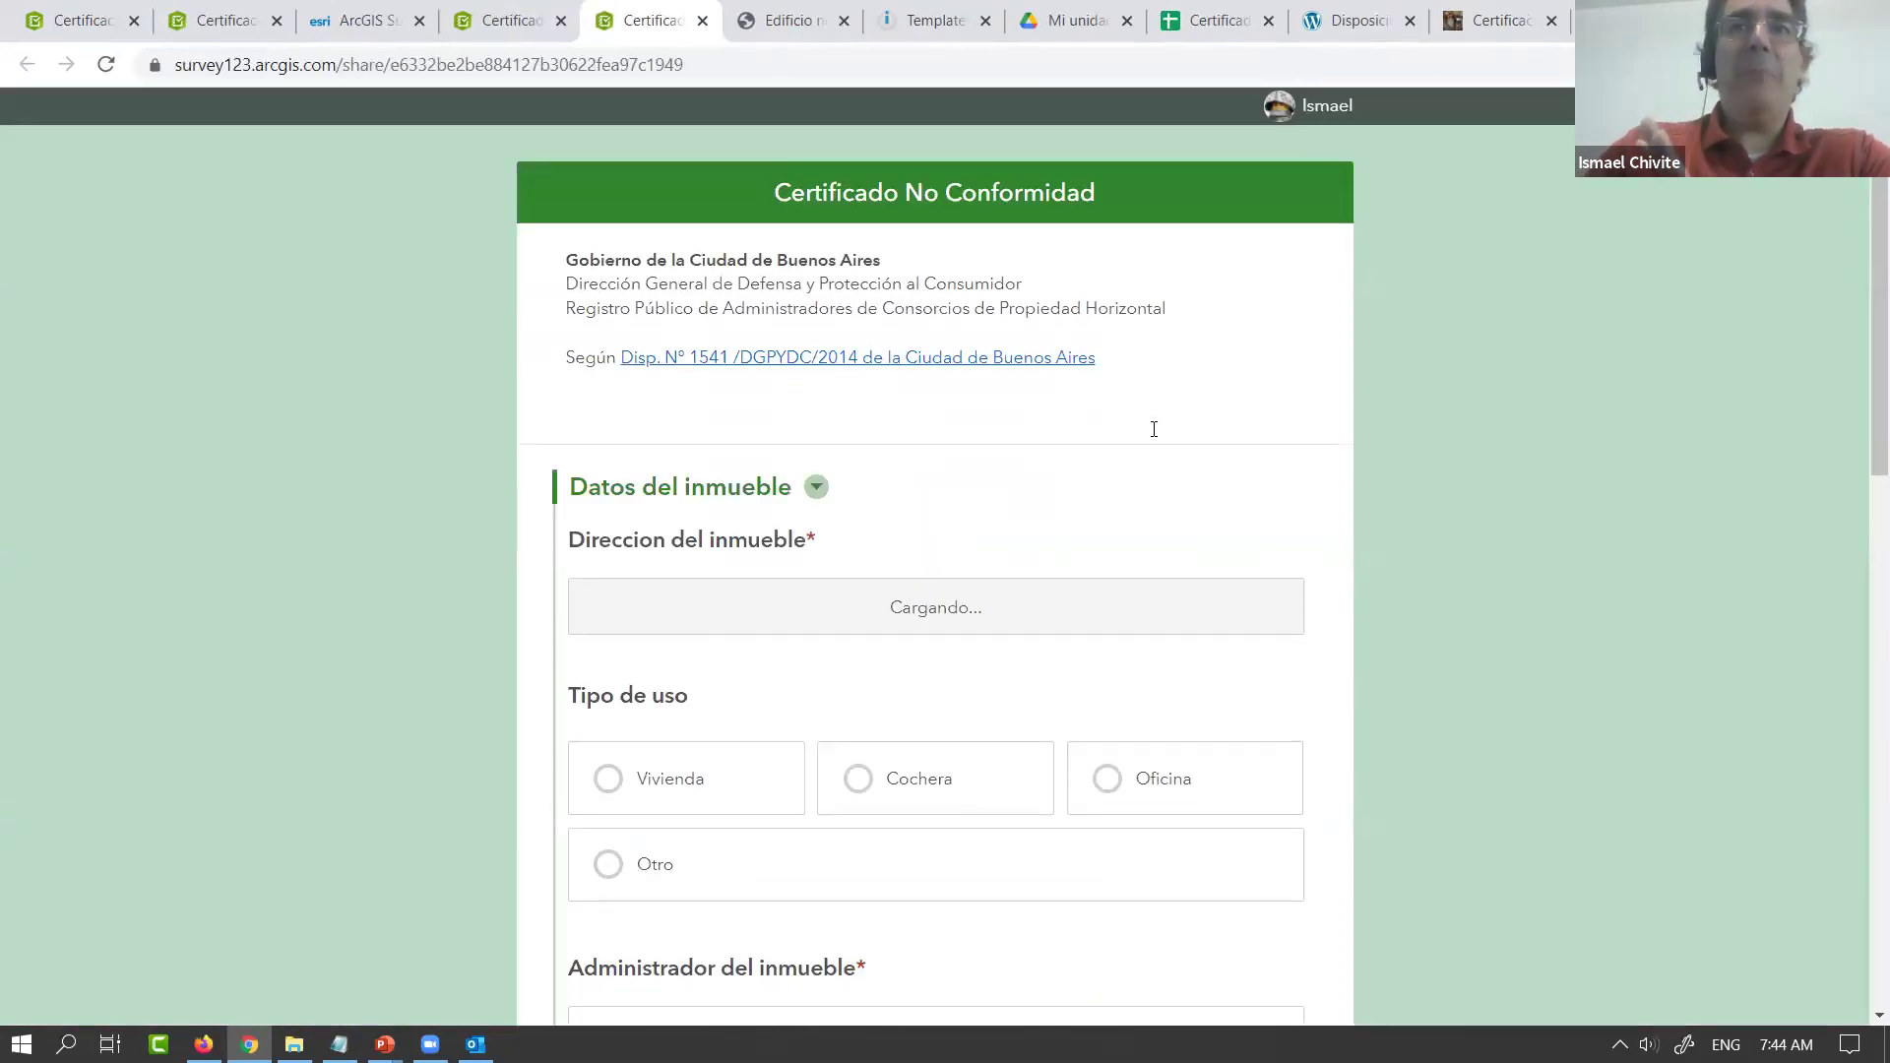
pyautogui.scroll(-3, 1080, 580)
pyautogui.moveTo(1861, 431); pyautogui.dragTo(1858, 431)
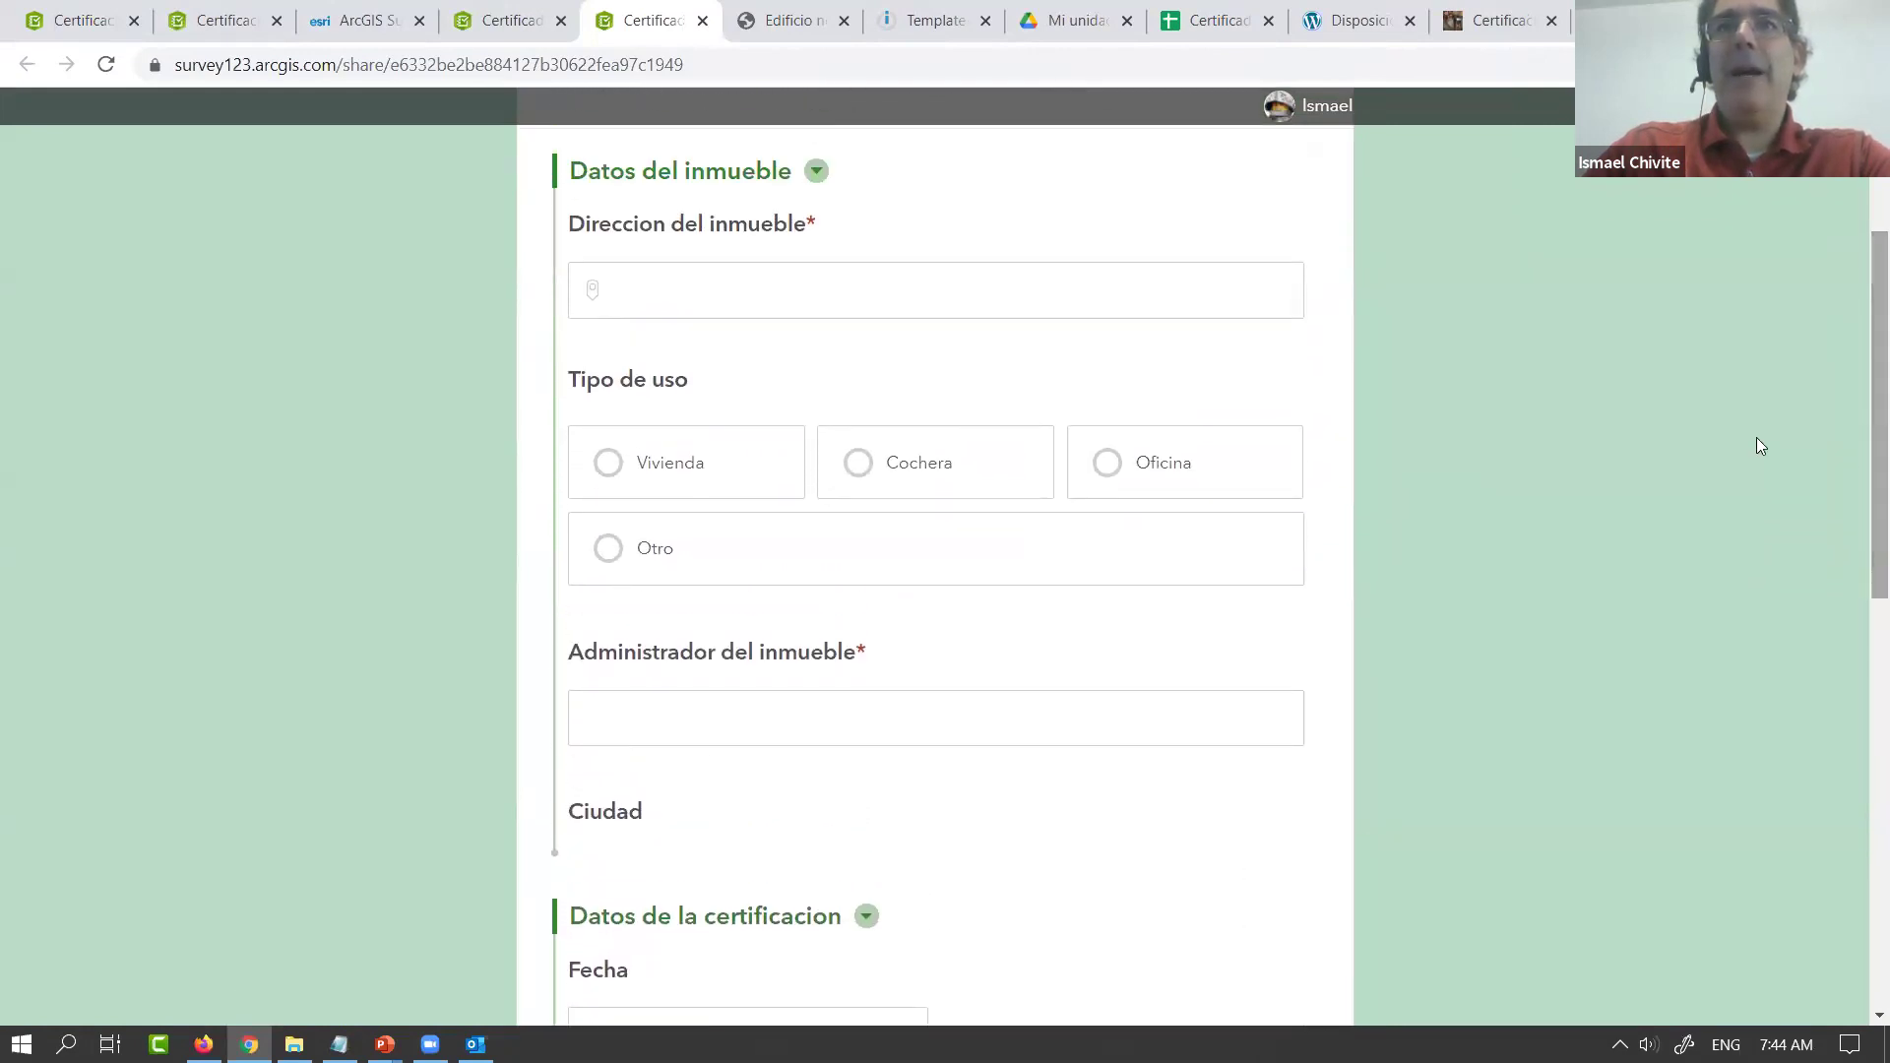
pyautogui.click(730, 301)
pyautogui.write('424')
pyautogui.press('BackSpace')
pyautogui.press('BackSpace')
pyautogui.press('BackSpace')
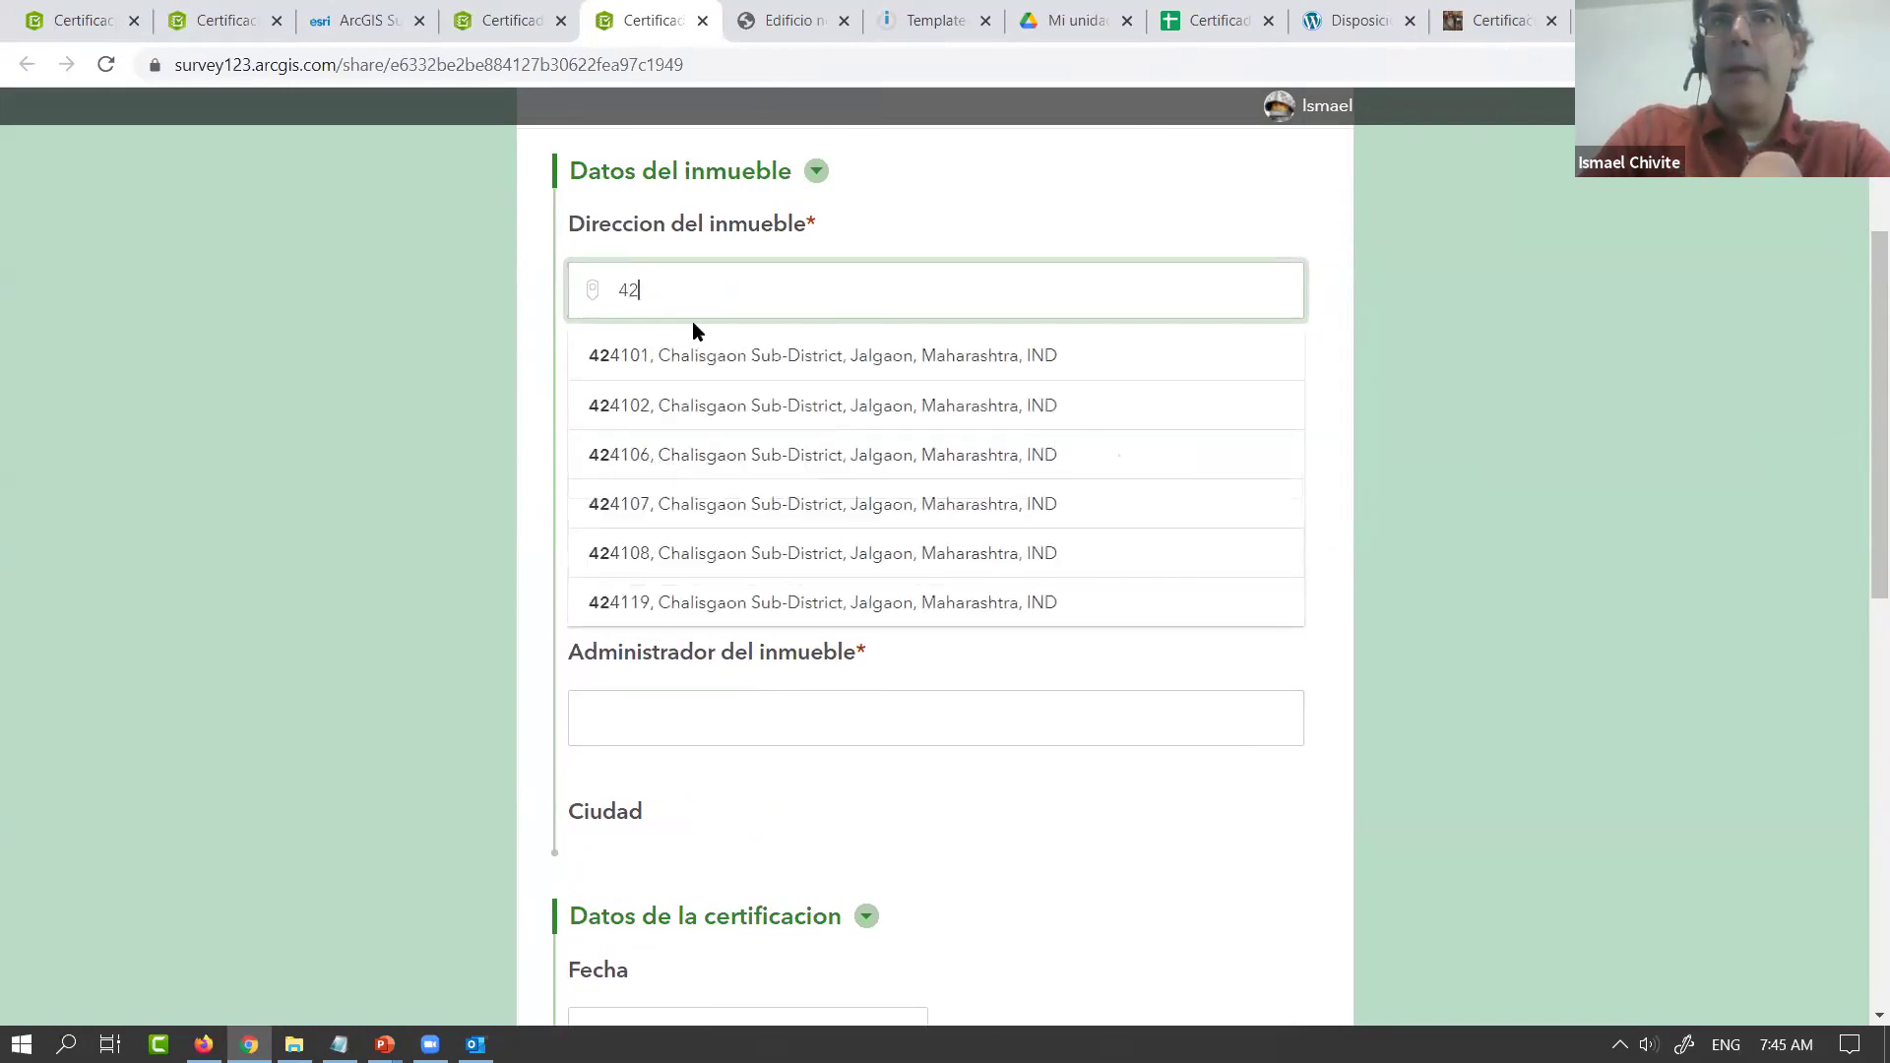
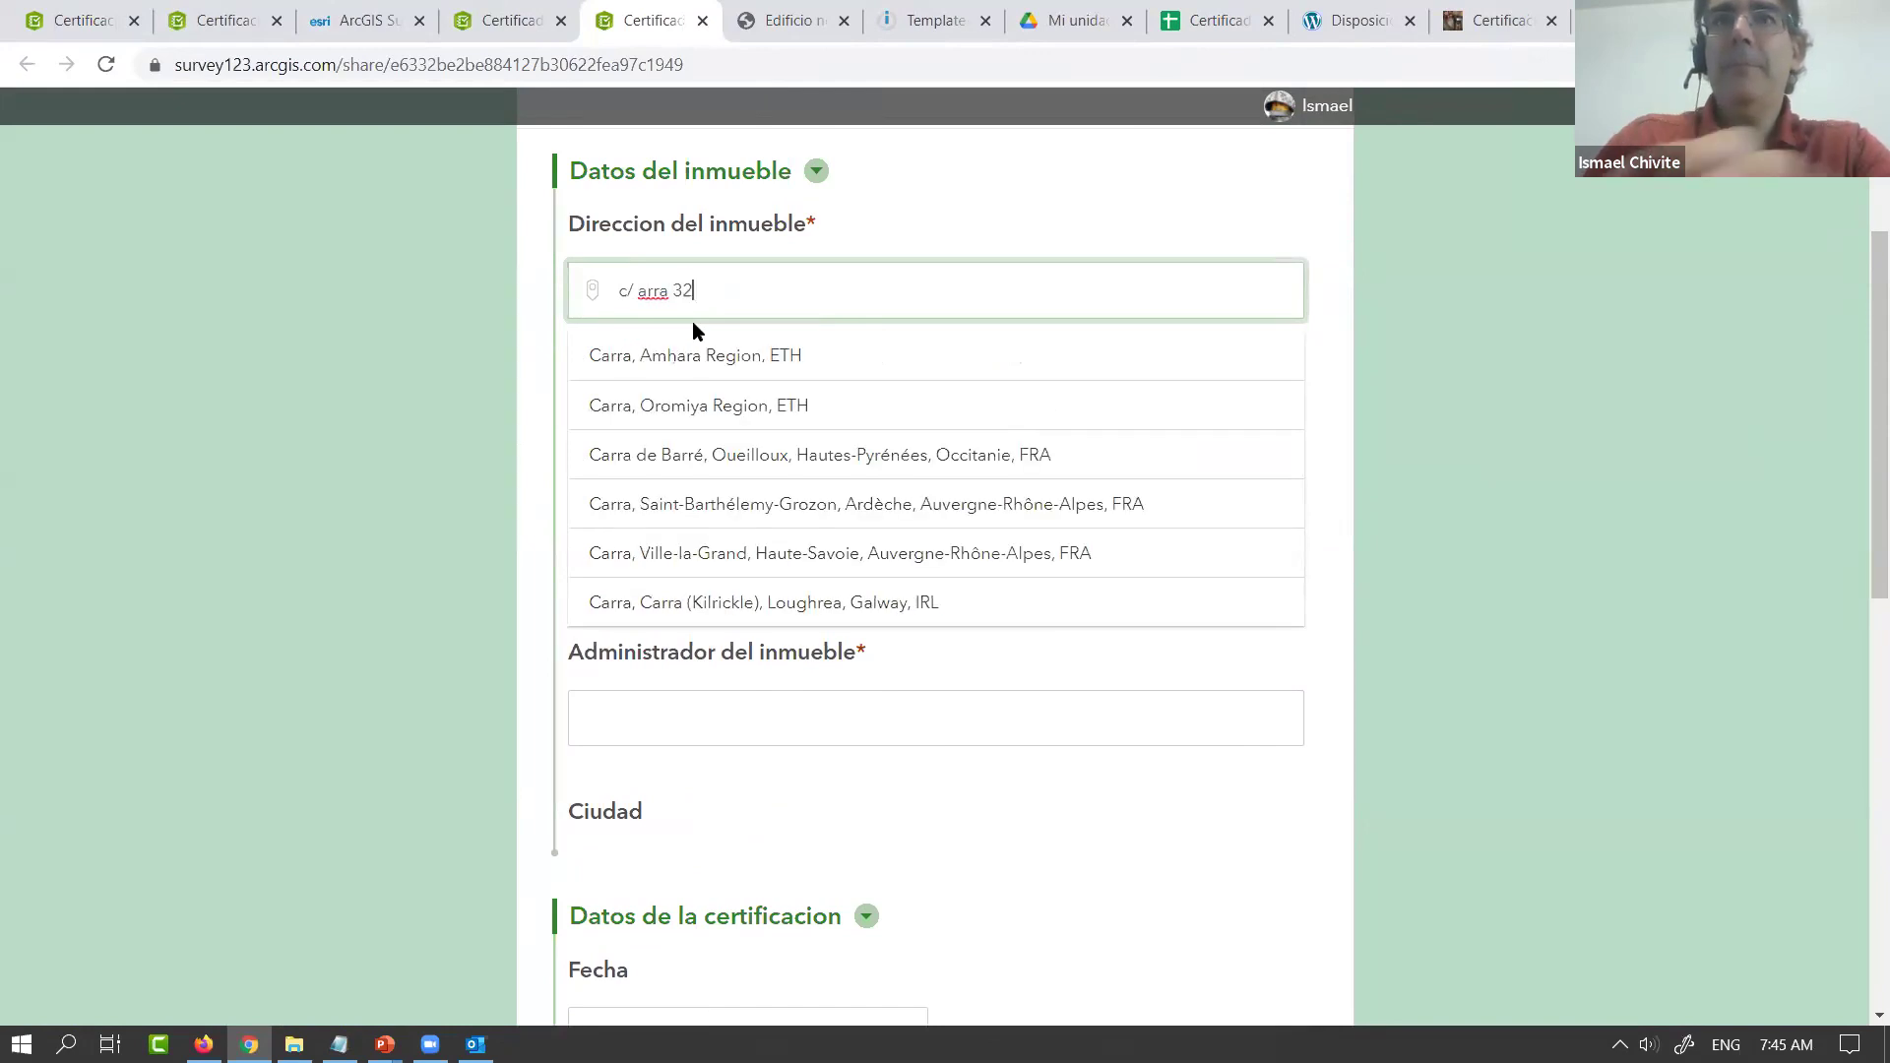
pyautogui.click(705, 356)
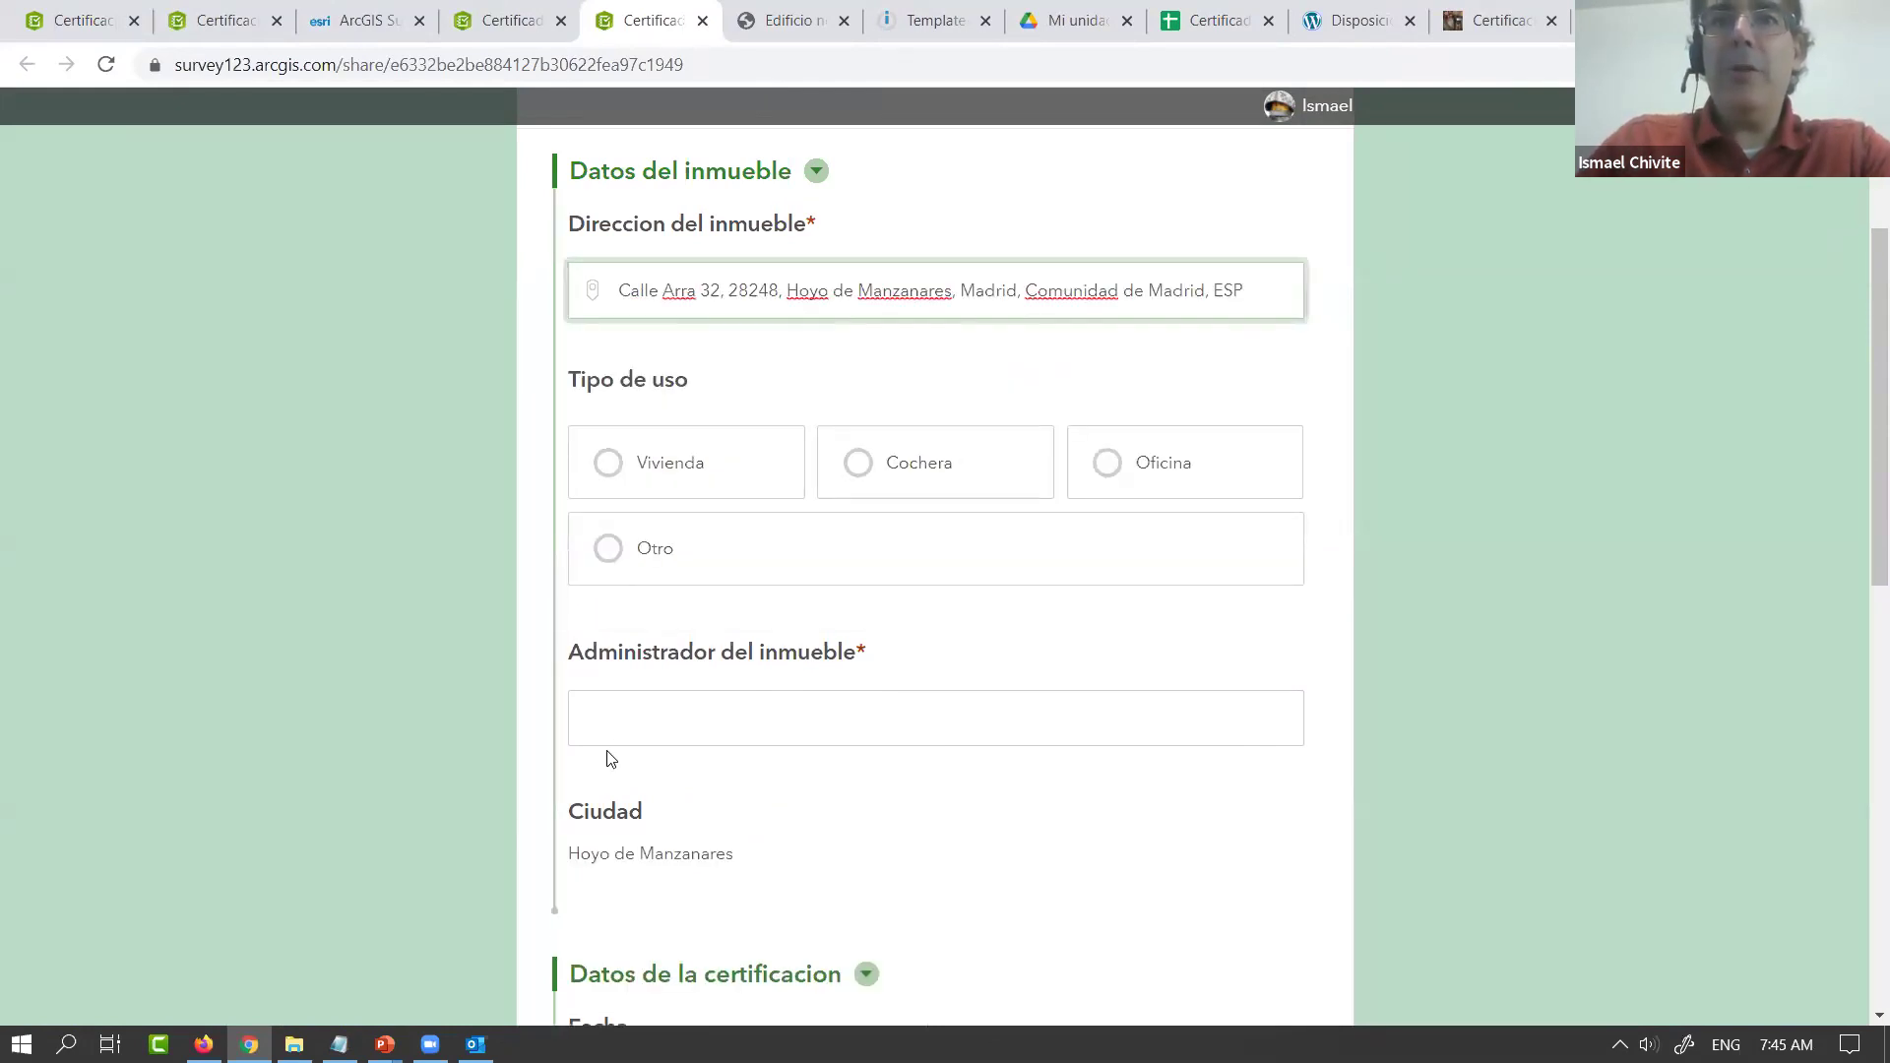
pyautogui.moveTo(571, 855); pyautogui.dragTo(740, 870)
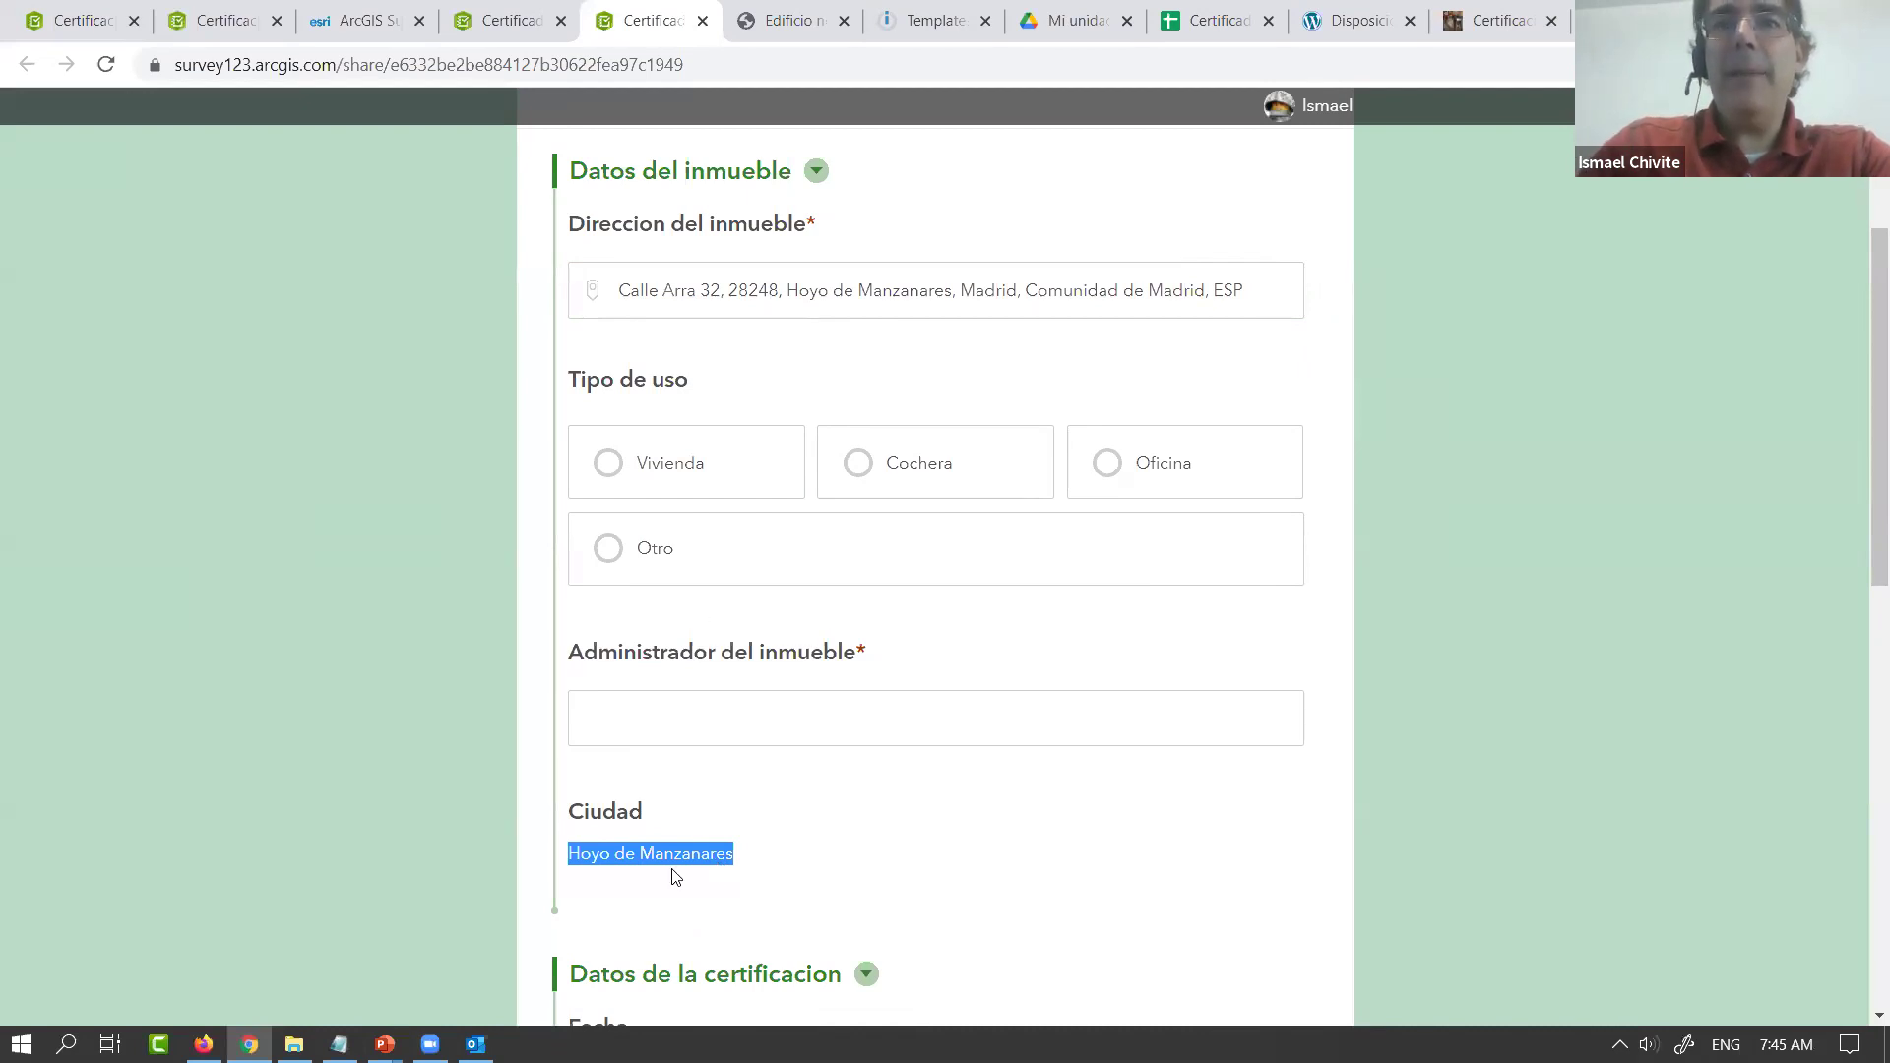
pyautogui.moveTo(1860, 561); pyautogui.dragTo(1858, 431)
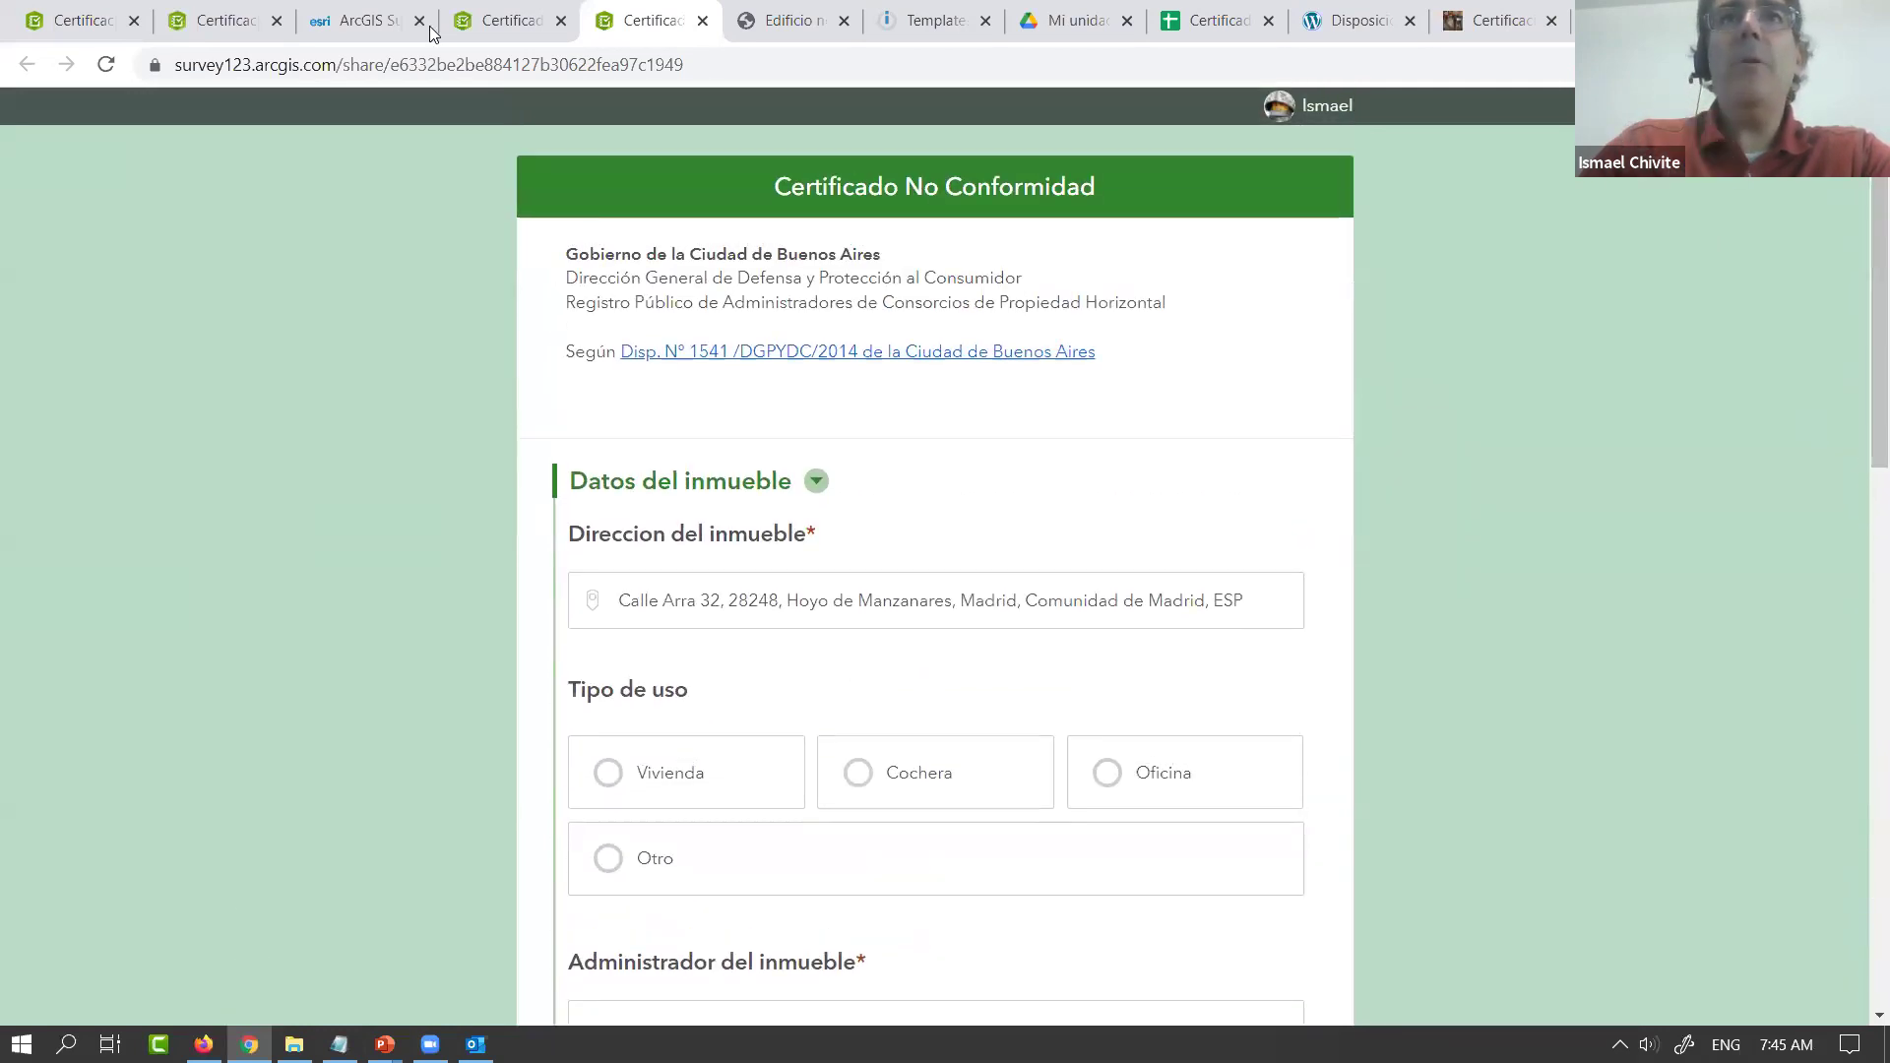
# Filter templates by survey123 and create a scenario from the Office 365 email-on-submission template
pyautogui.click(923, 25)
pyautogui.click(183, 239)
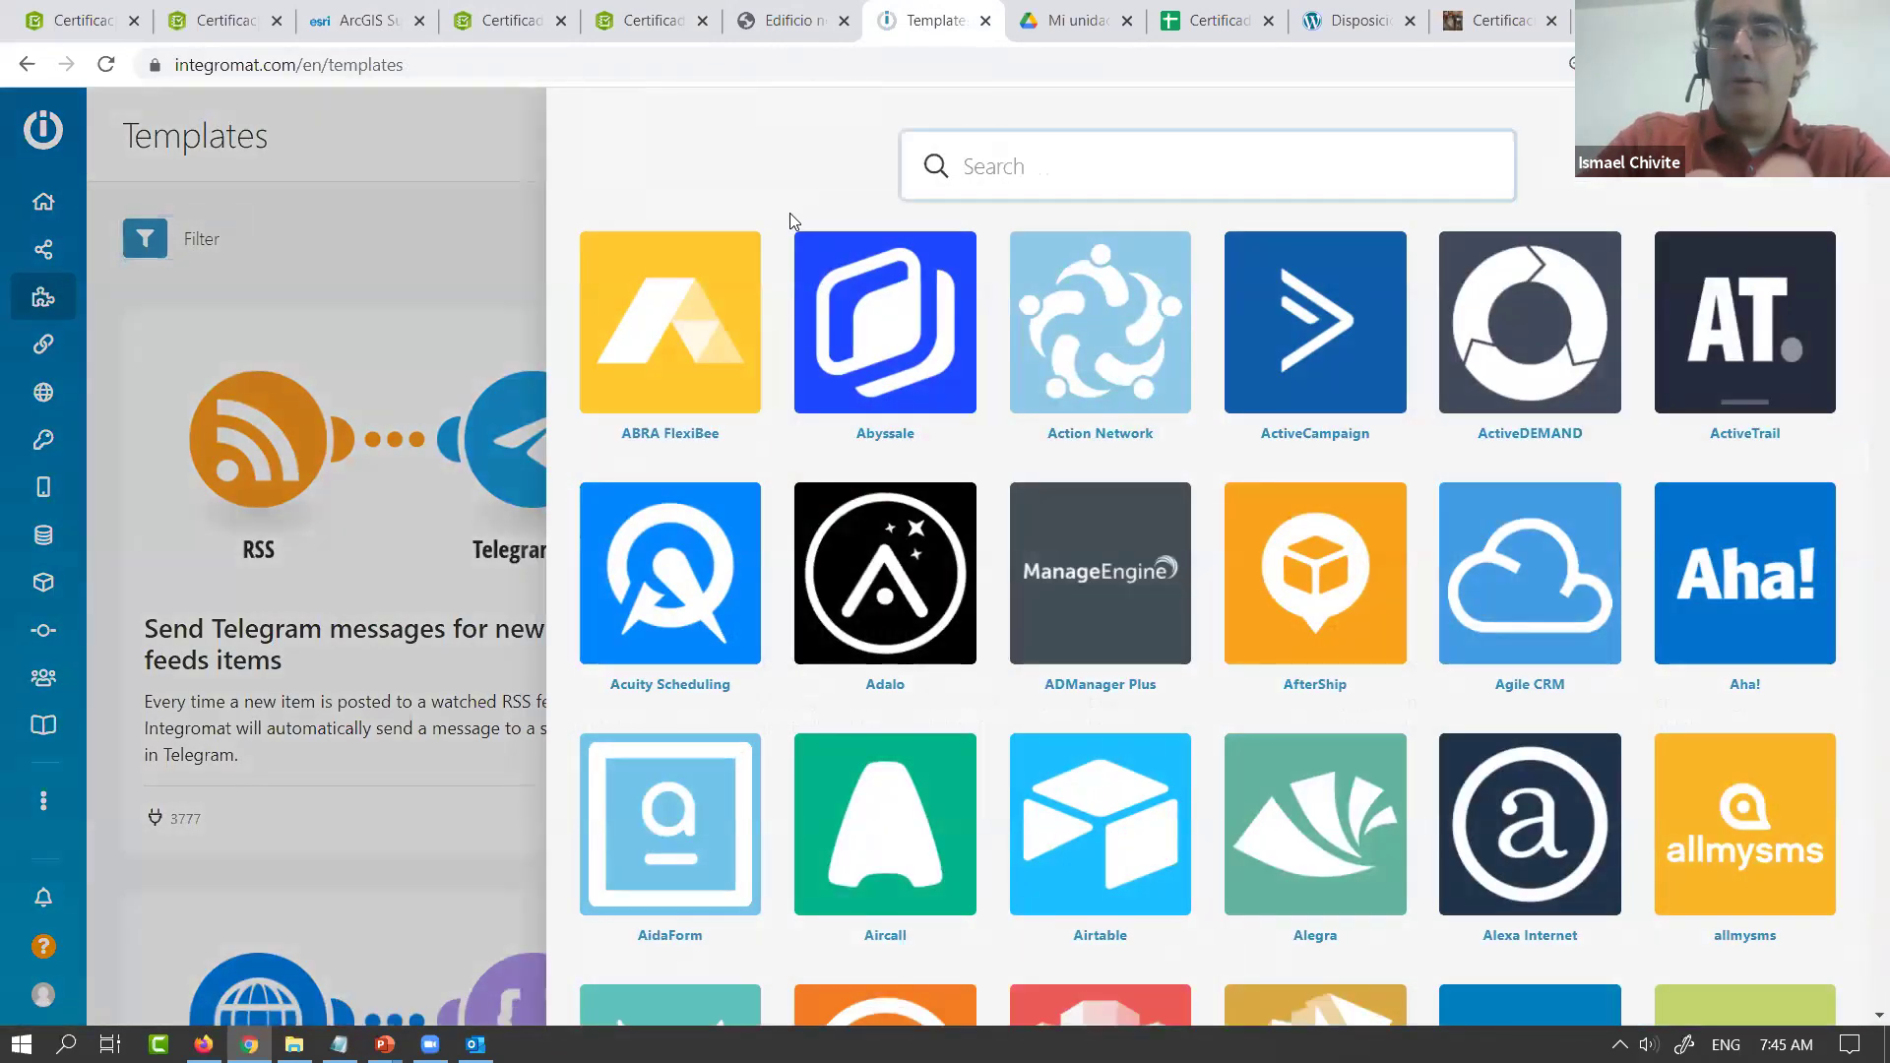
pyautogui.write('survey123')
pyautogui.click(690, 320)
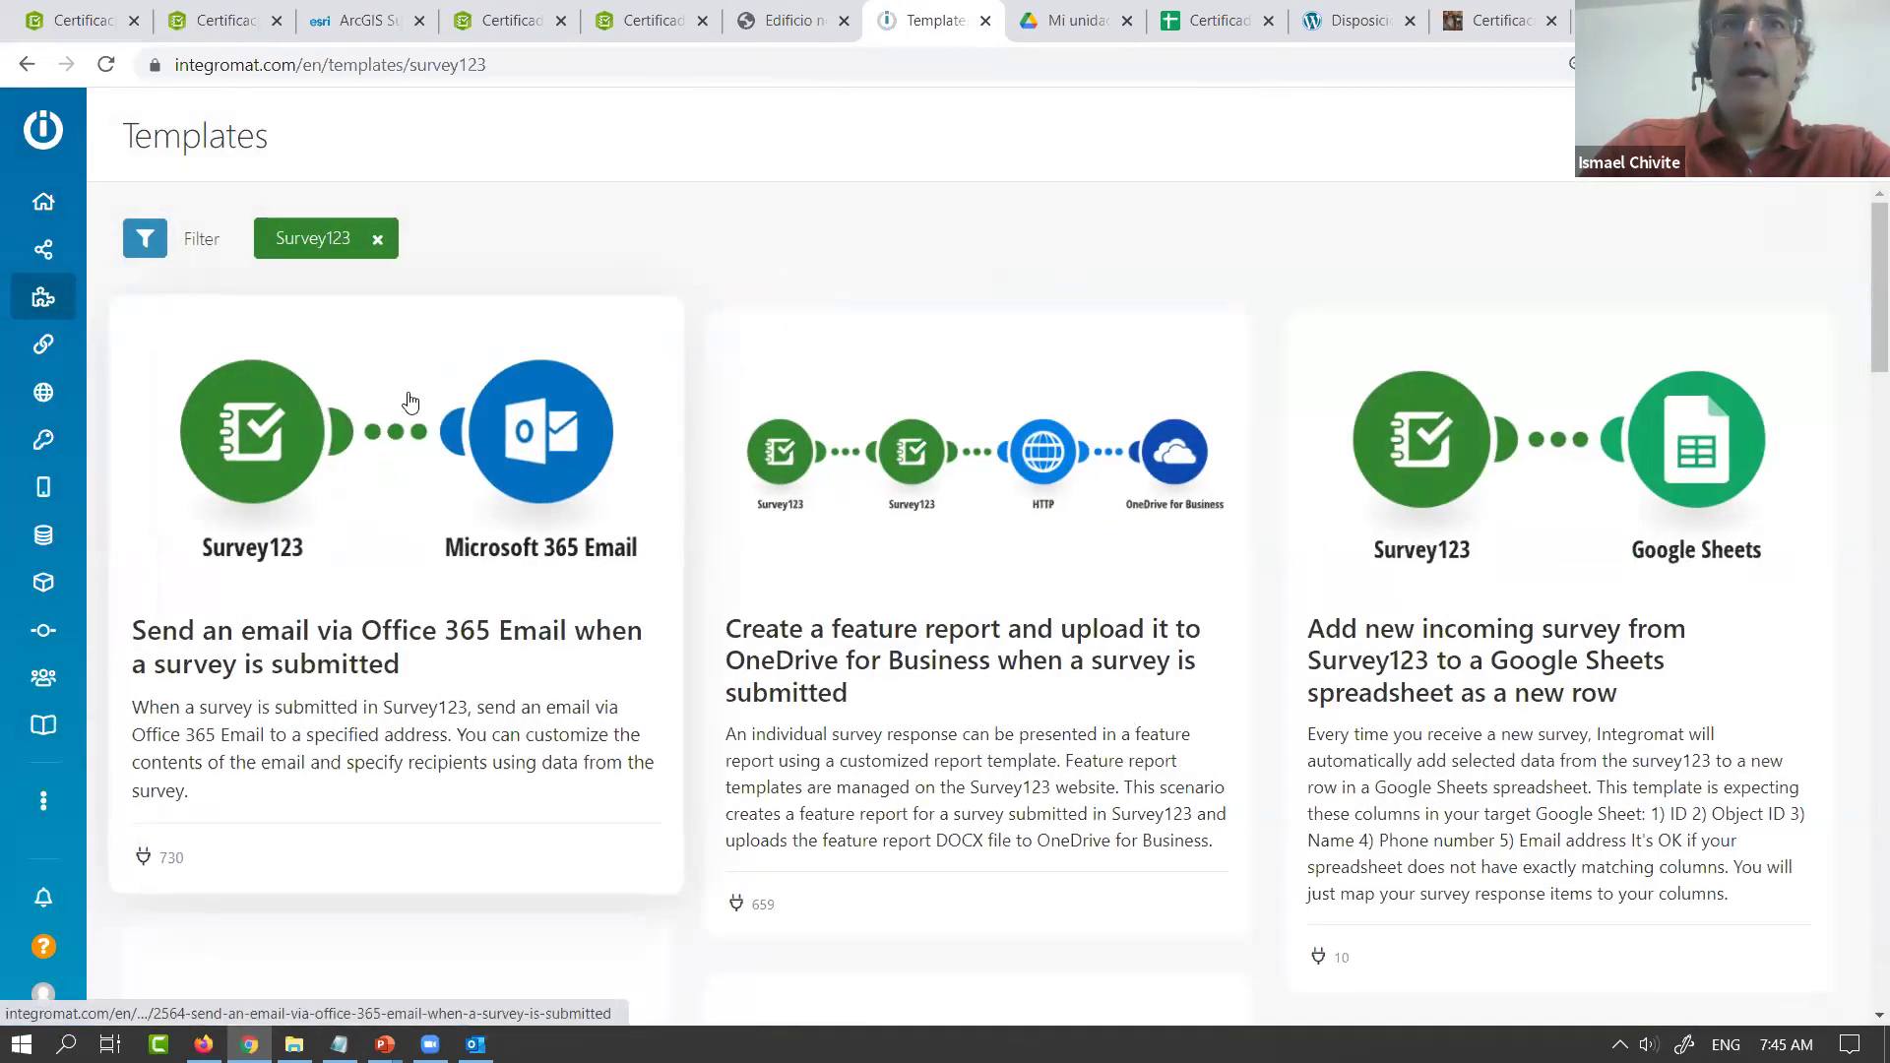
pyautogui.click(374, 453)
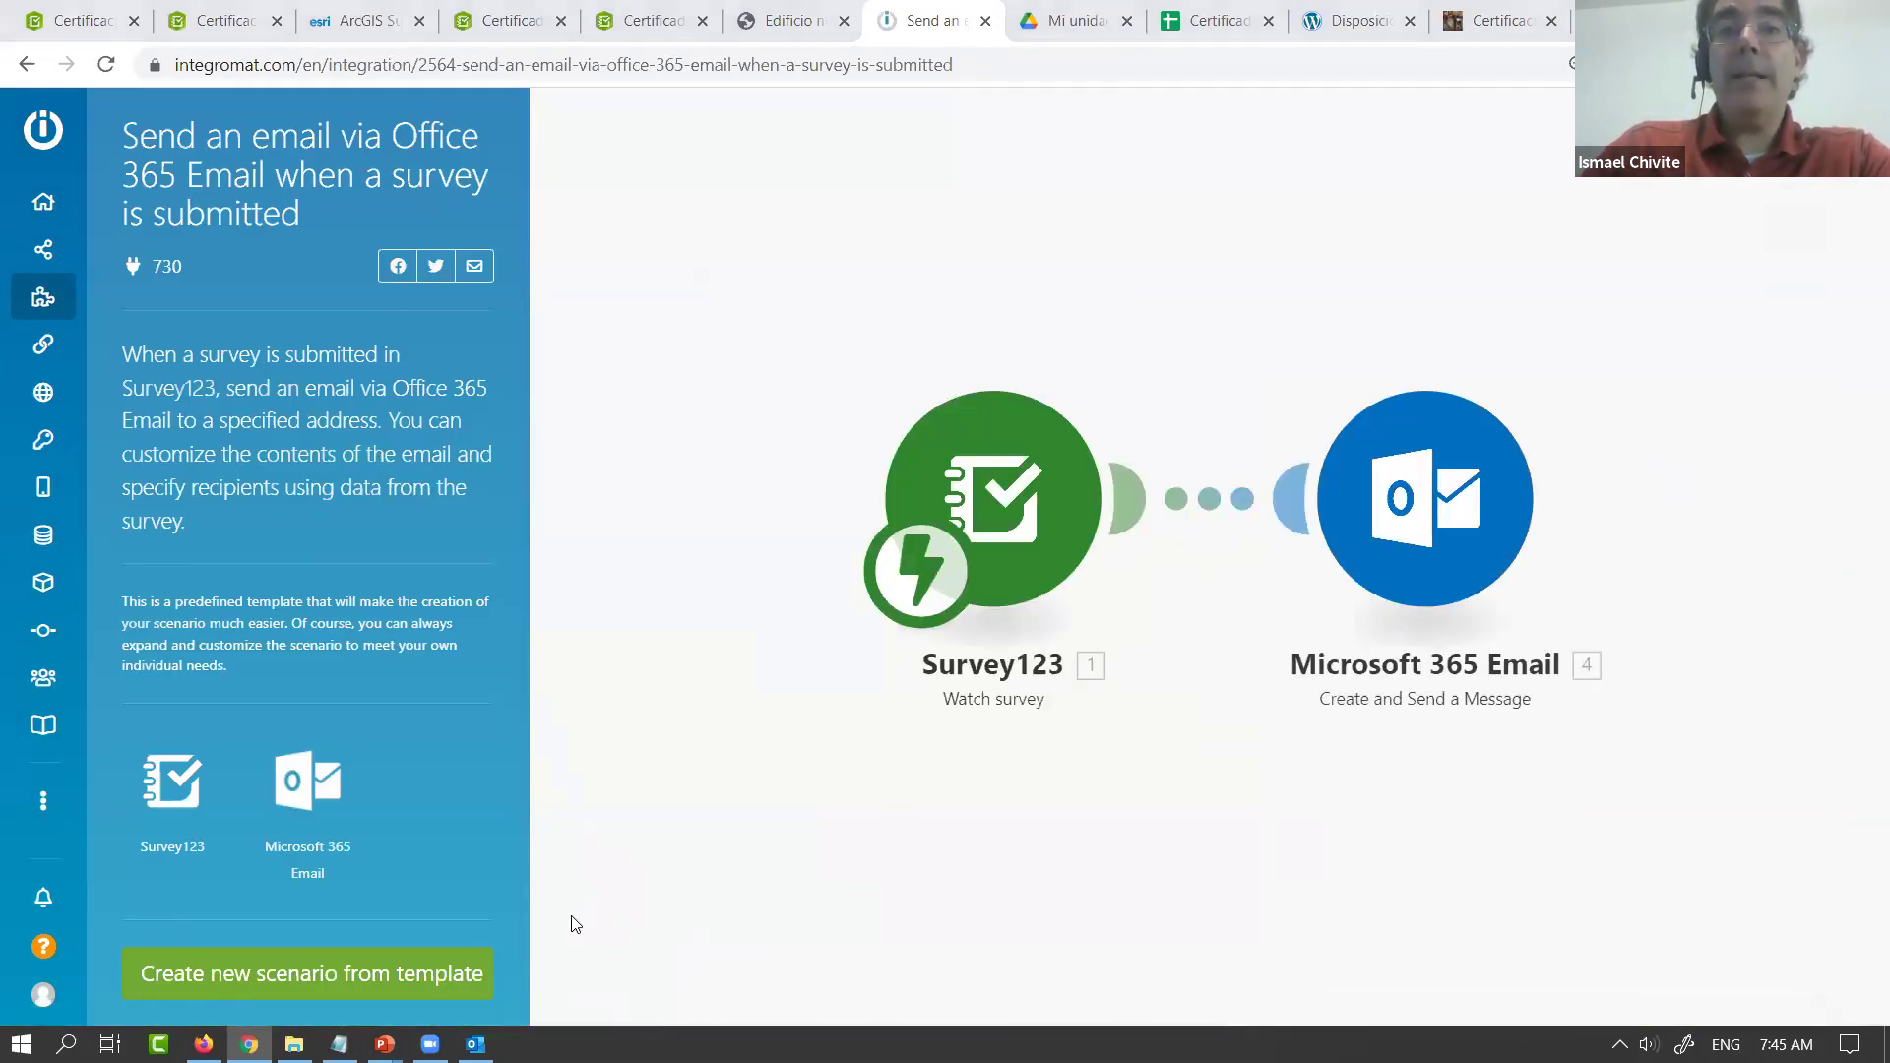
pyautogui.click(266, 983)
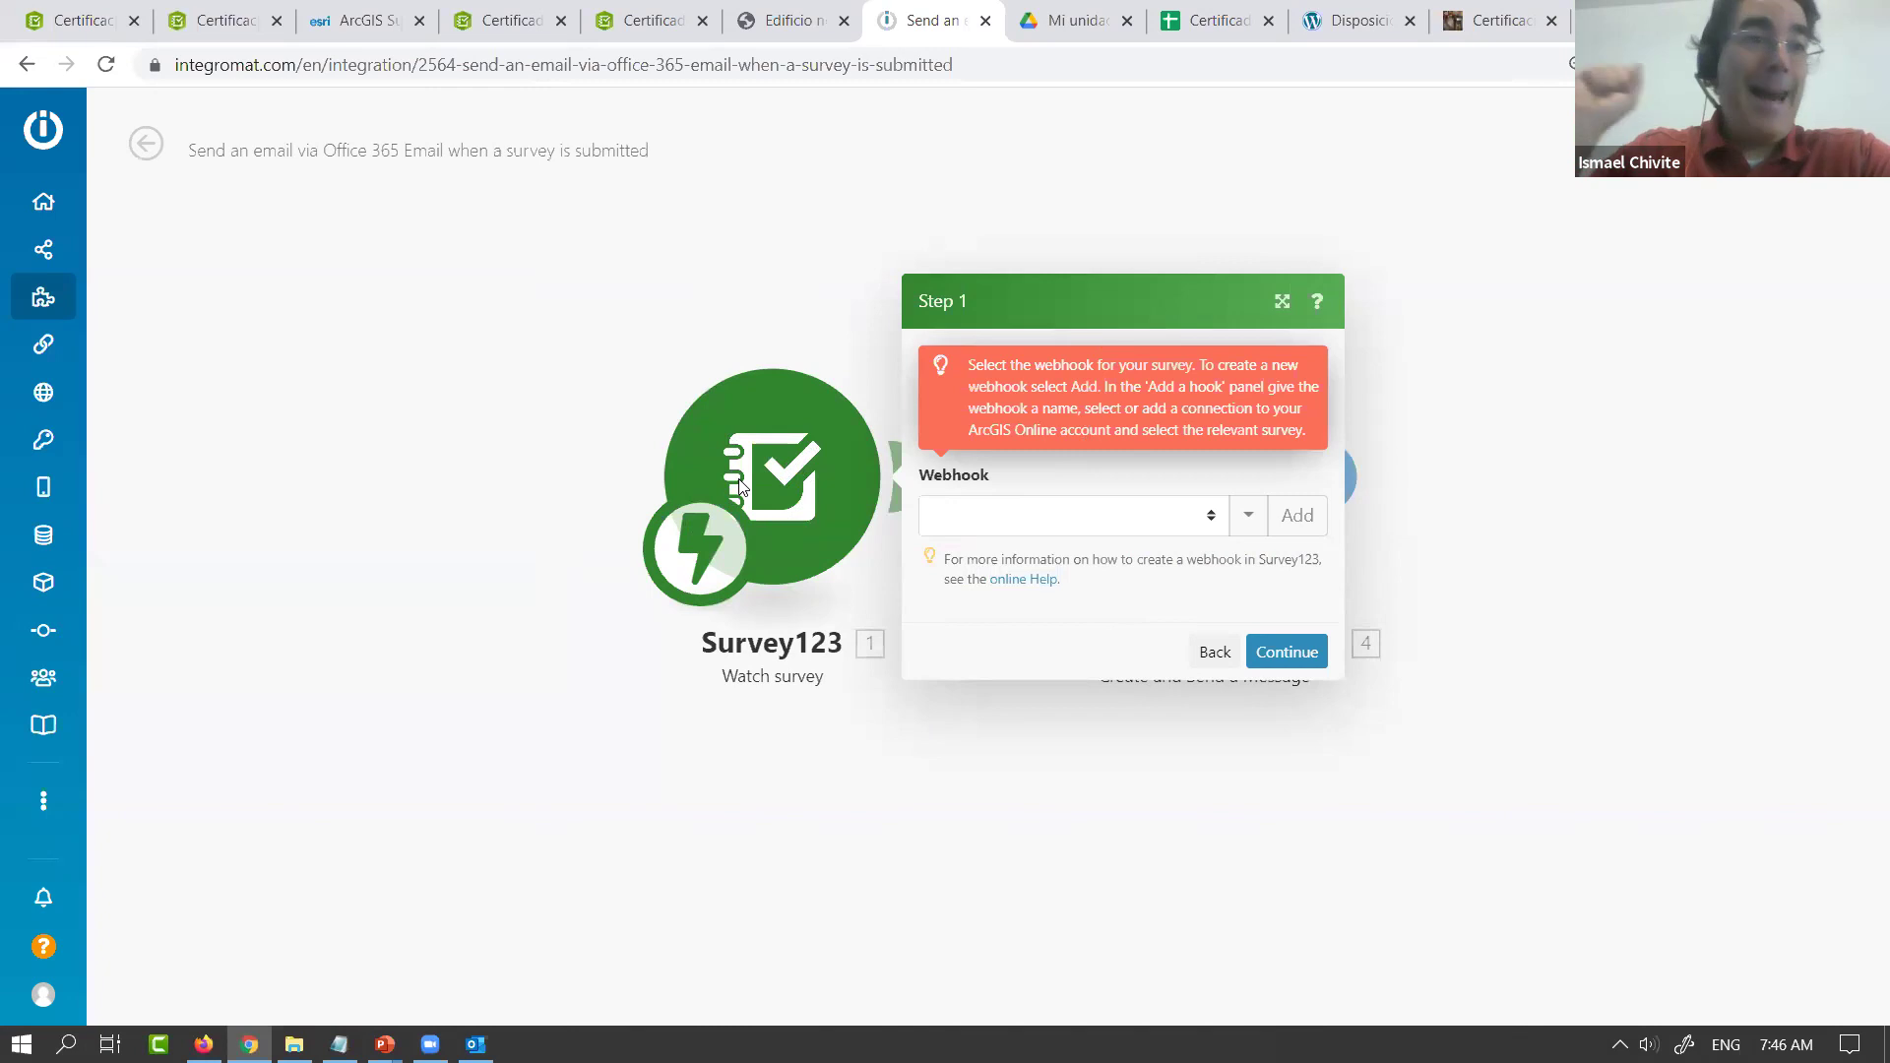
# Add a webhook named Certificado for the Certificado No Conformidad v2 survey, save it, and continue
pyautogui.click(1296, 515)
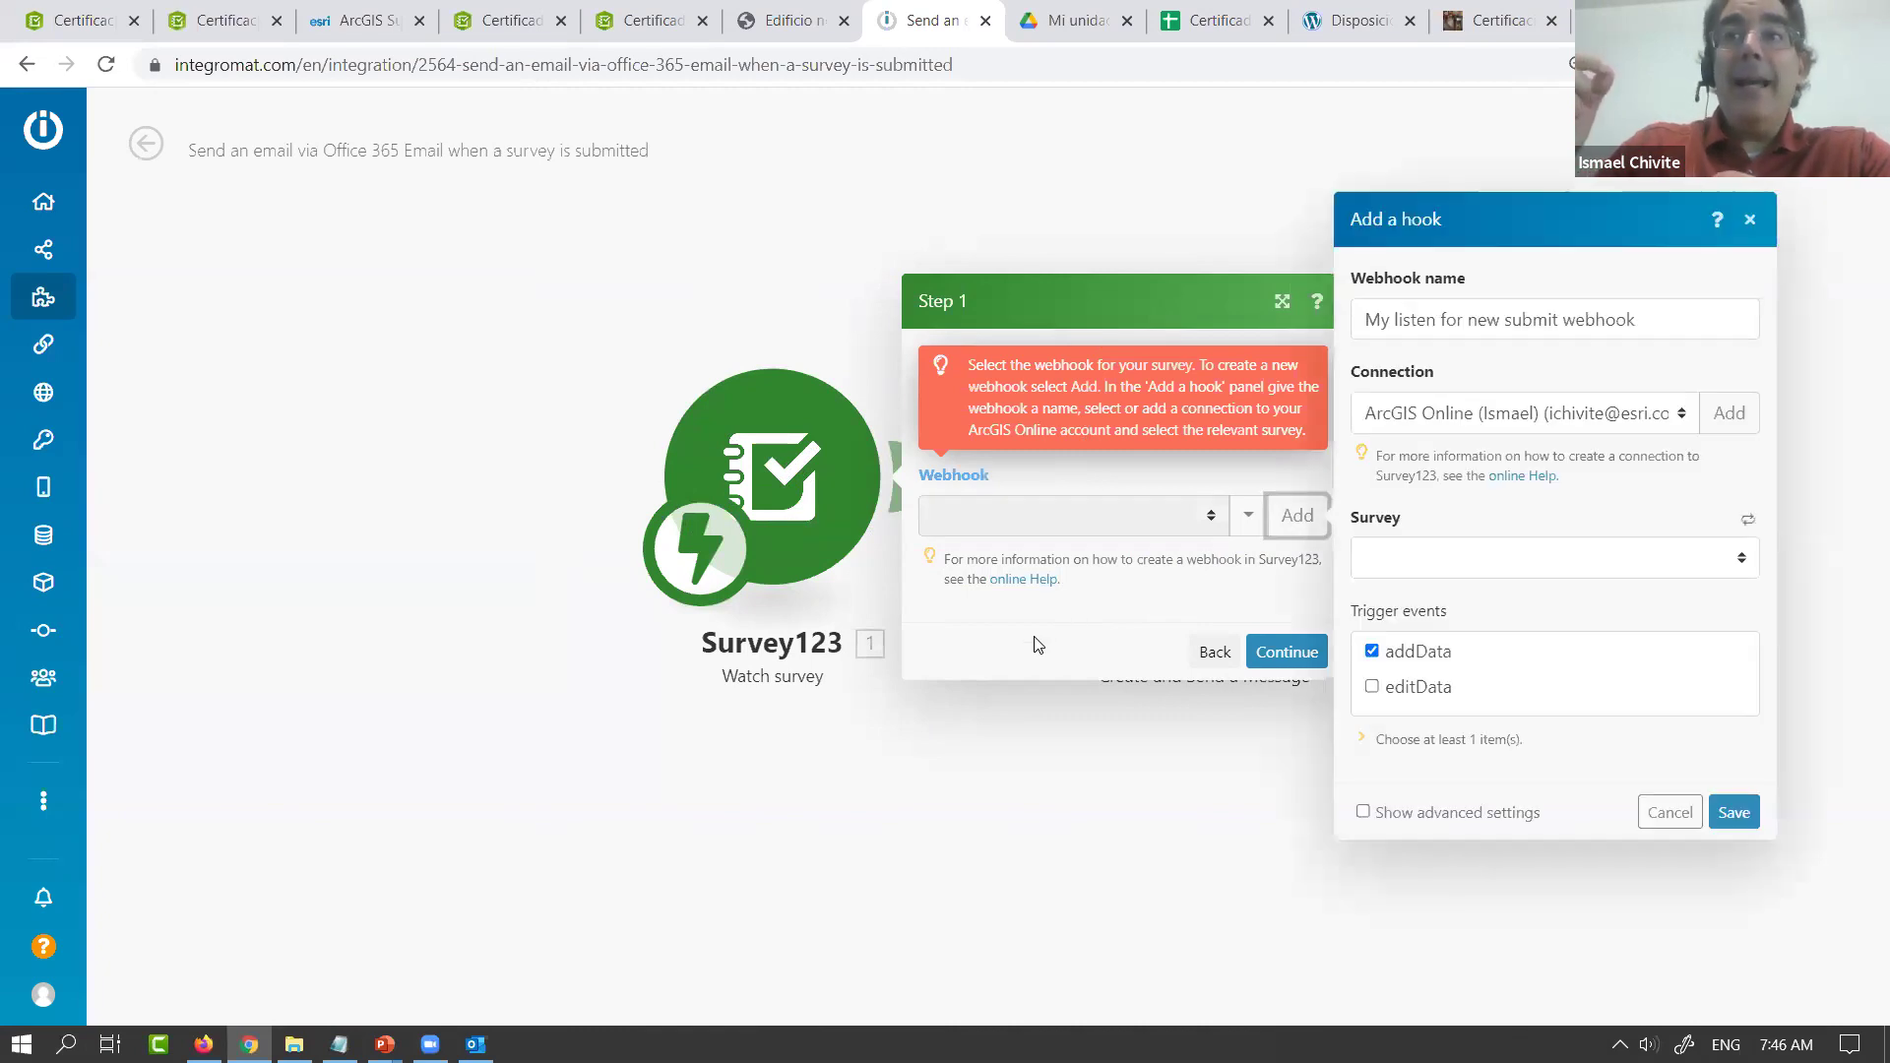
pyautogui.moveTo(1688, 319); pyautogui.dragTo(1356, 322)
pyautogui.write('Certi')
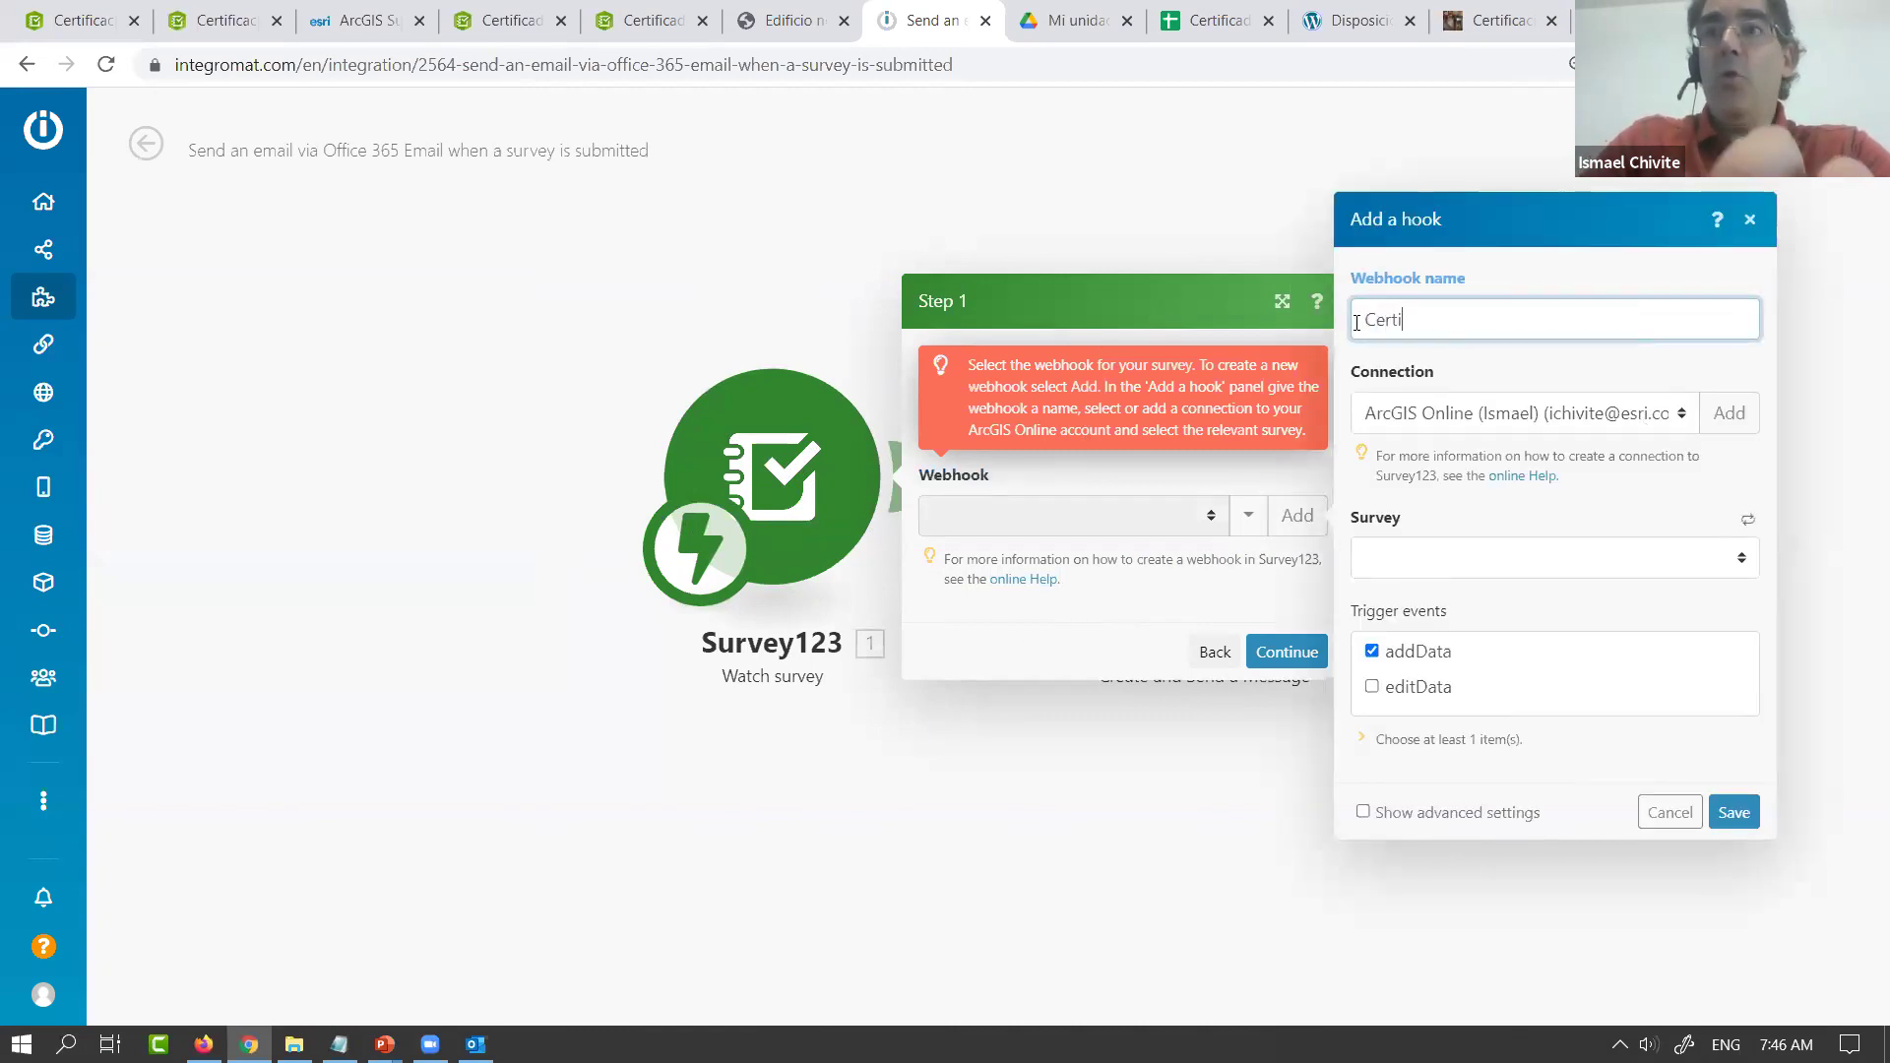
pyautogui.write('ficado')
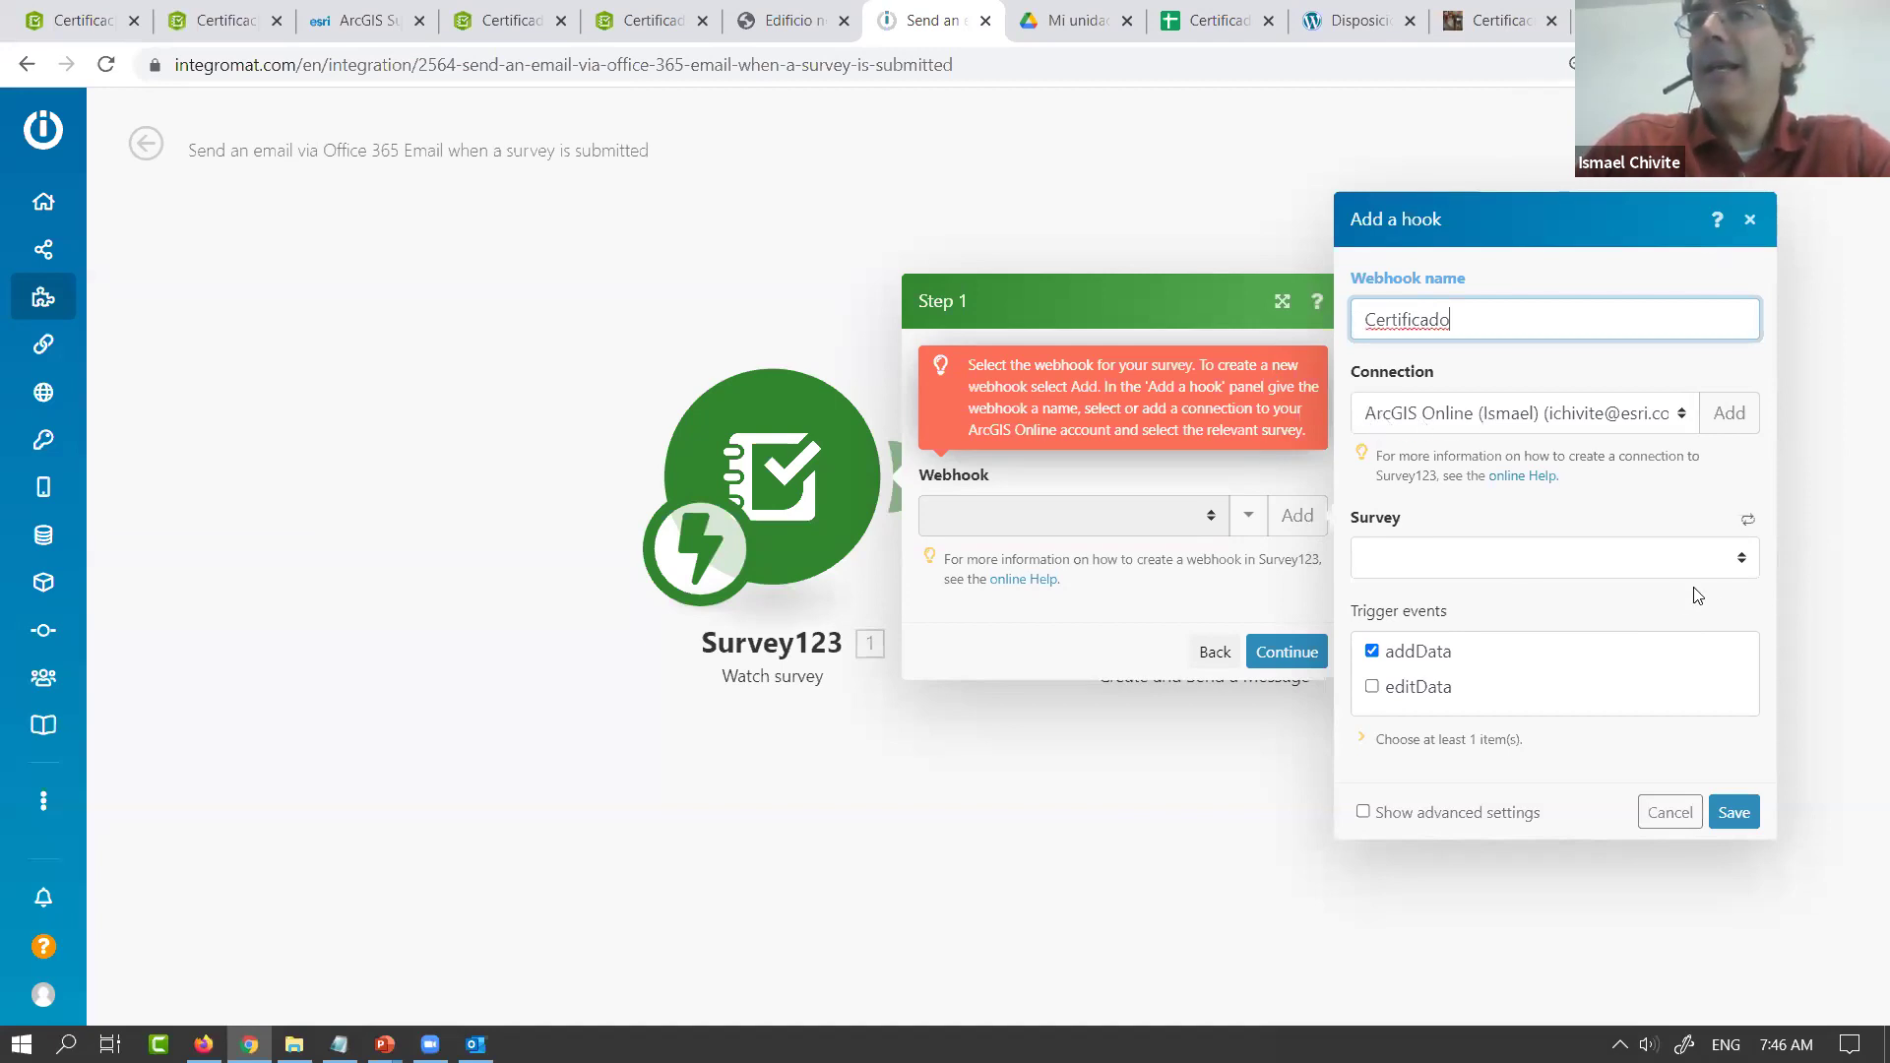
pyautogui.click(1743, 559)
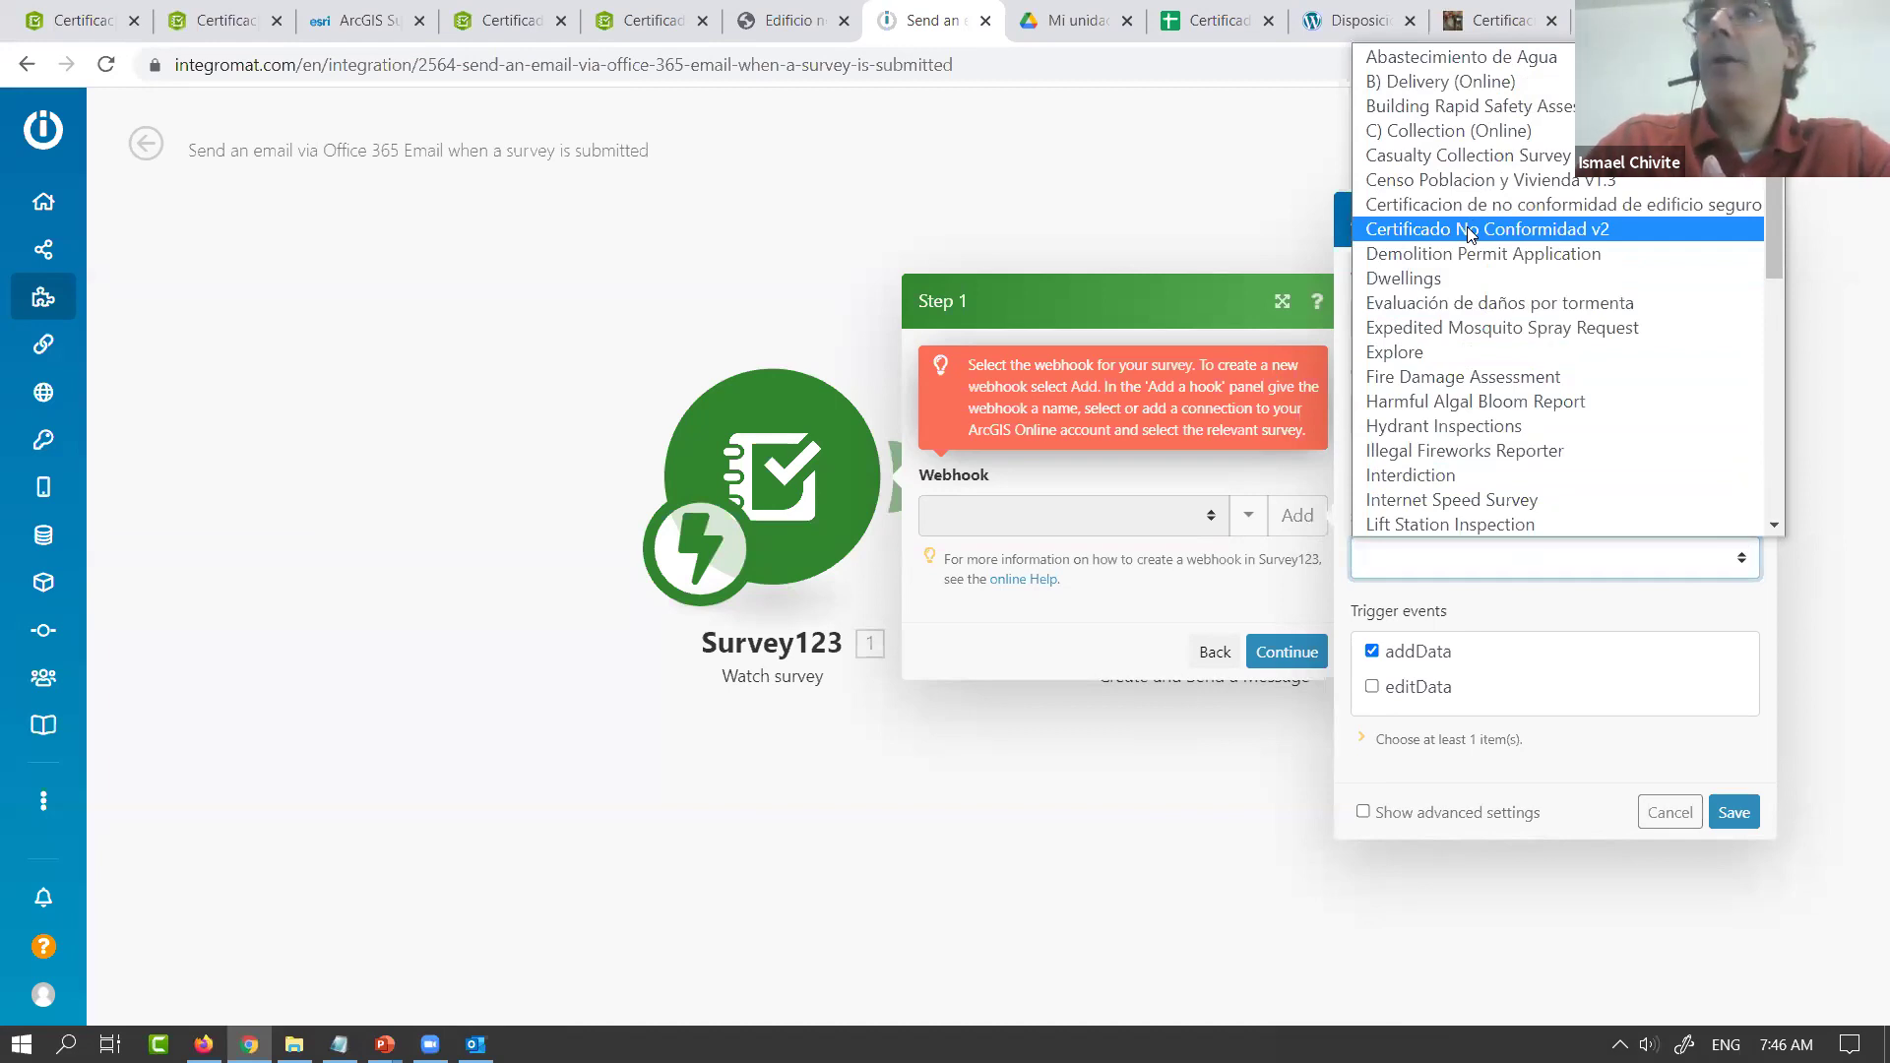
pyautogui.click(1467, 231)
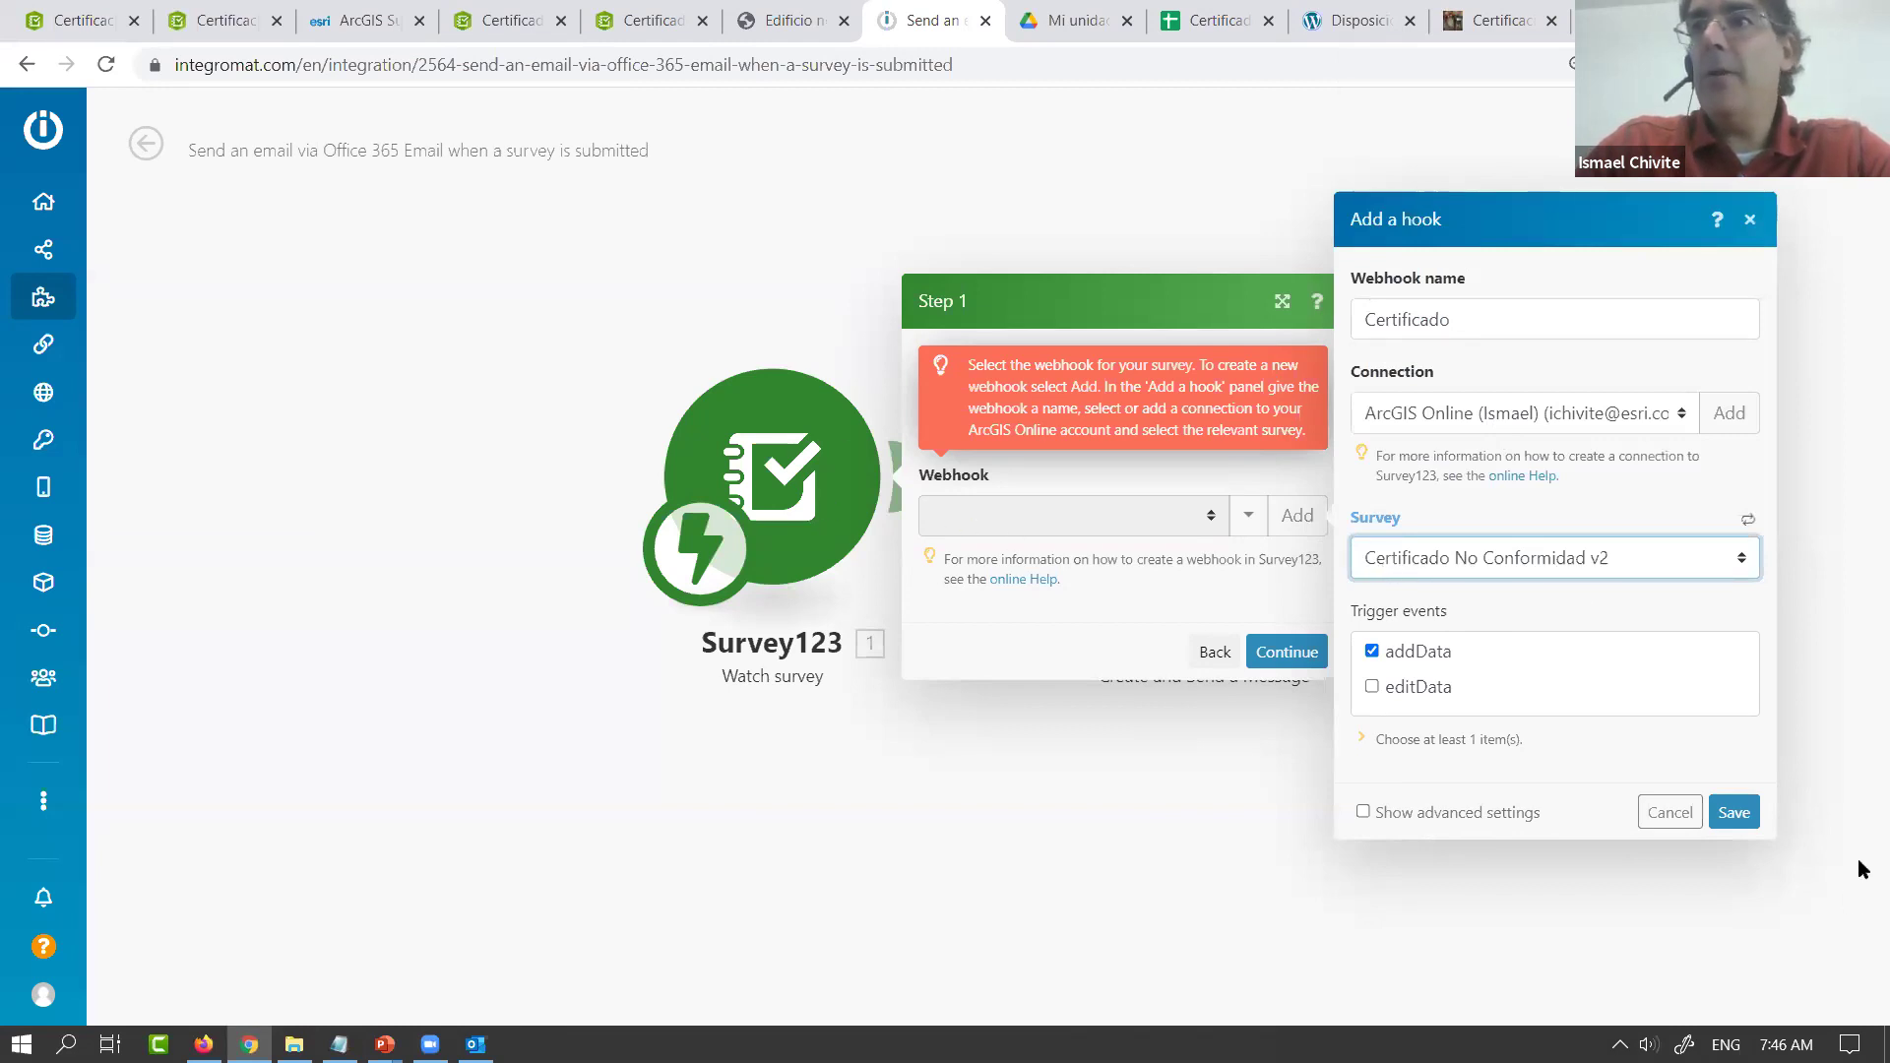
pyautogui.click(1735, 813)
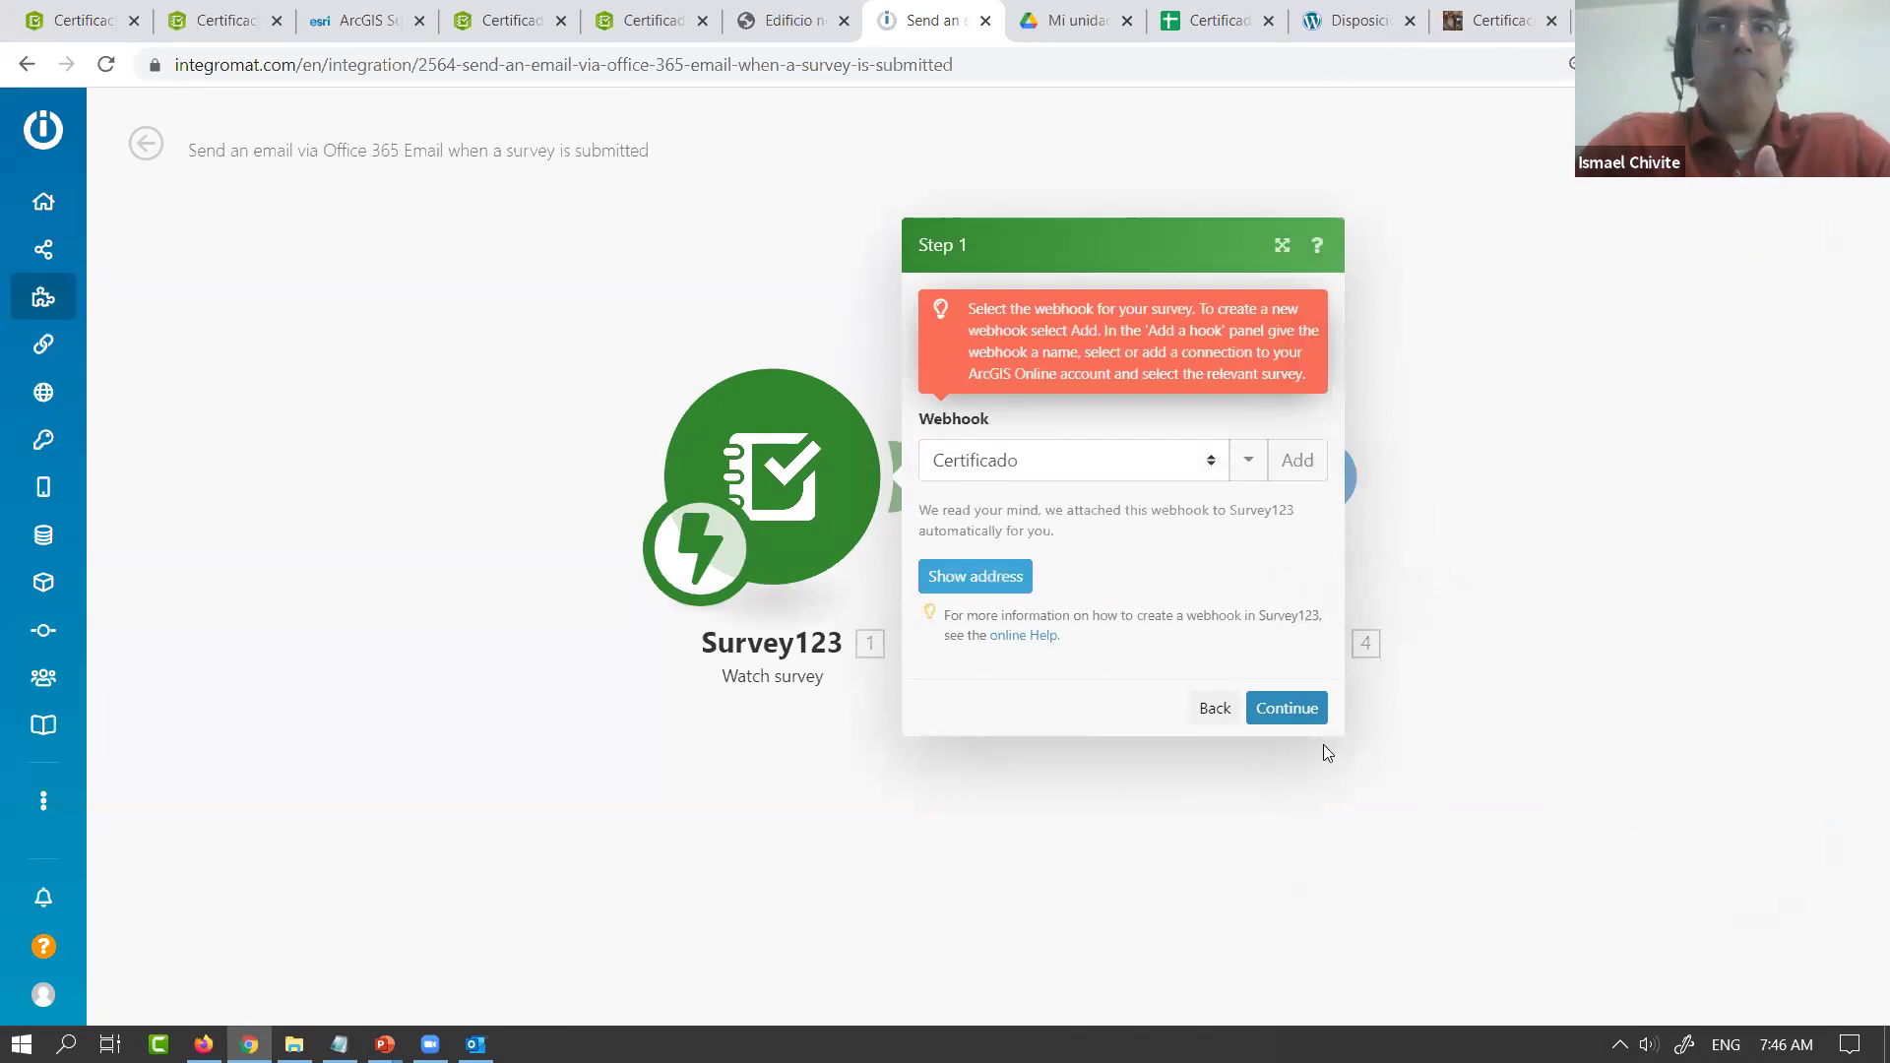
pyautogui.click(1296, 709)
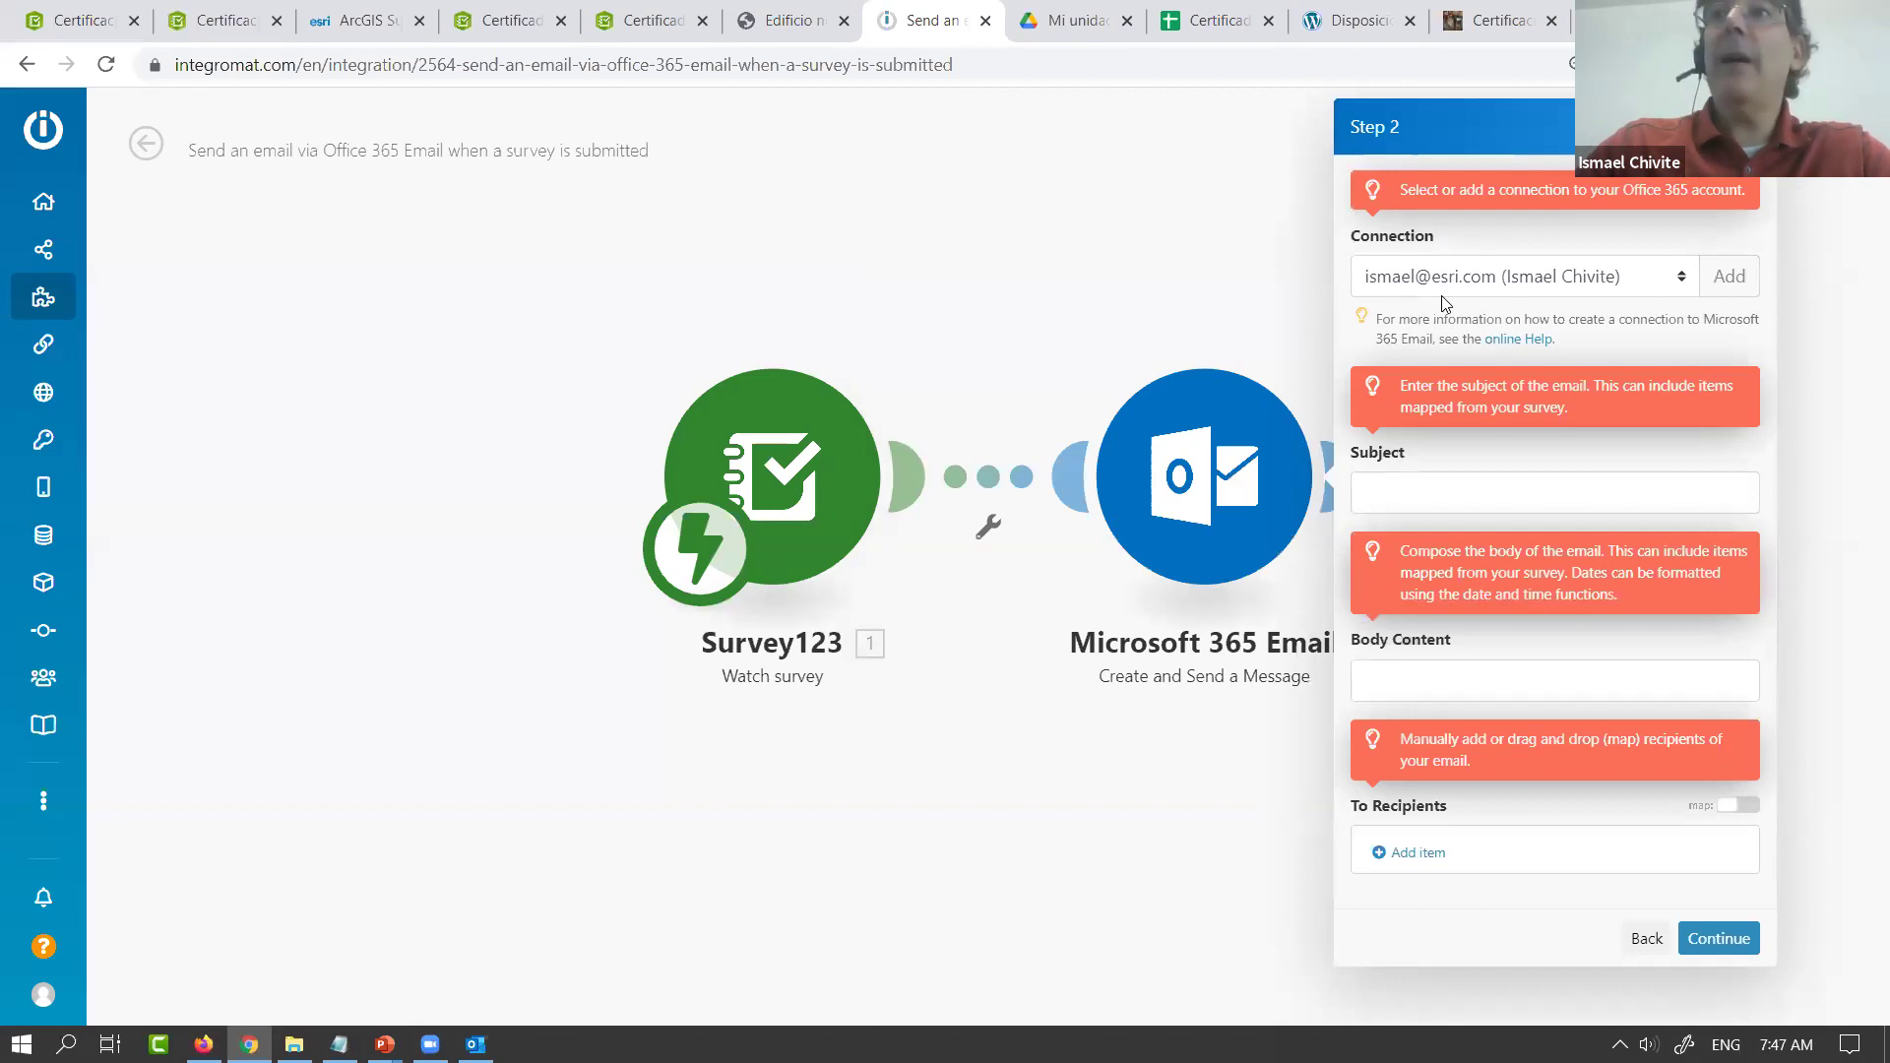
# Set the email subject to 'Notificacion de Certificado de NO conformidad'
pyautogui.click(1436, 492)
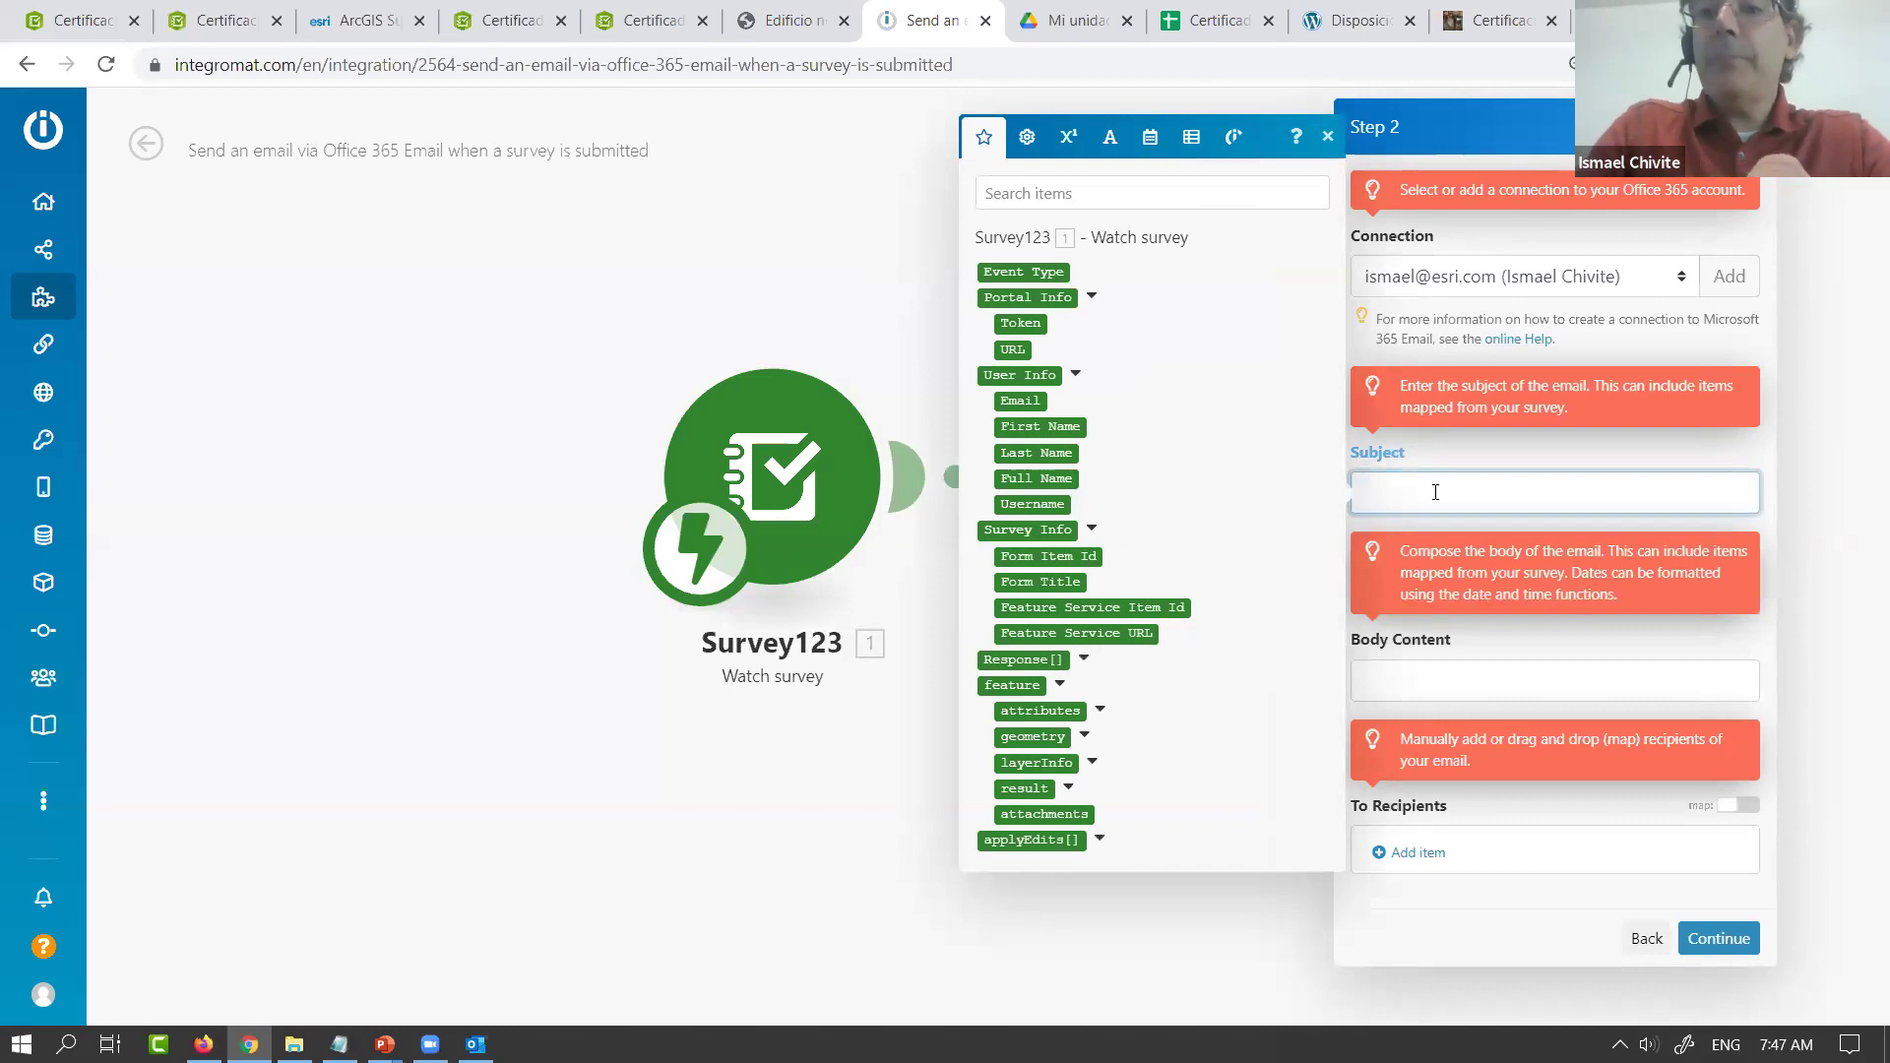
pyautogui.write('Notifica')
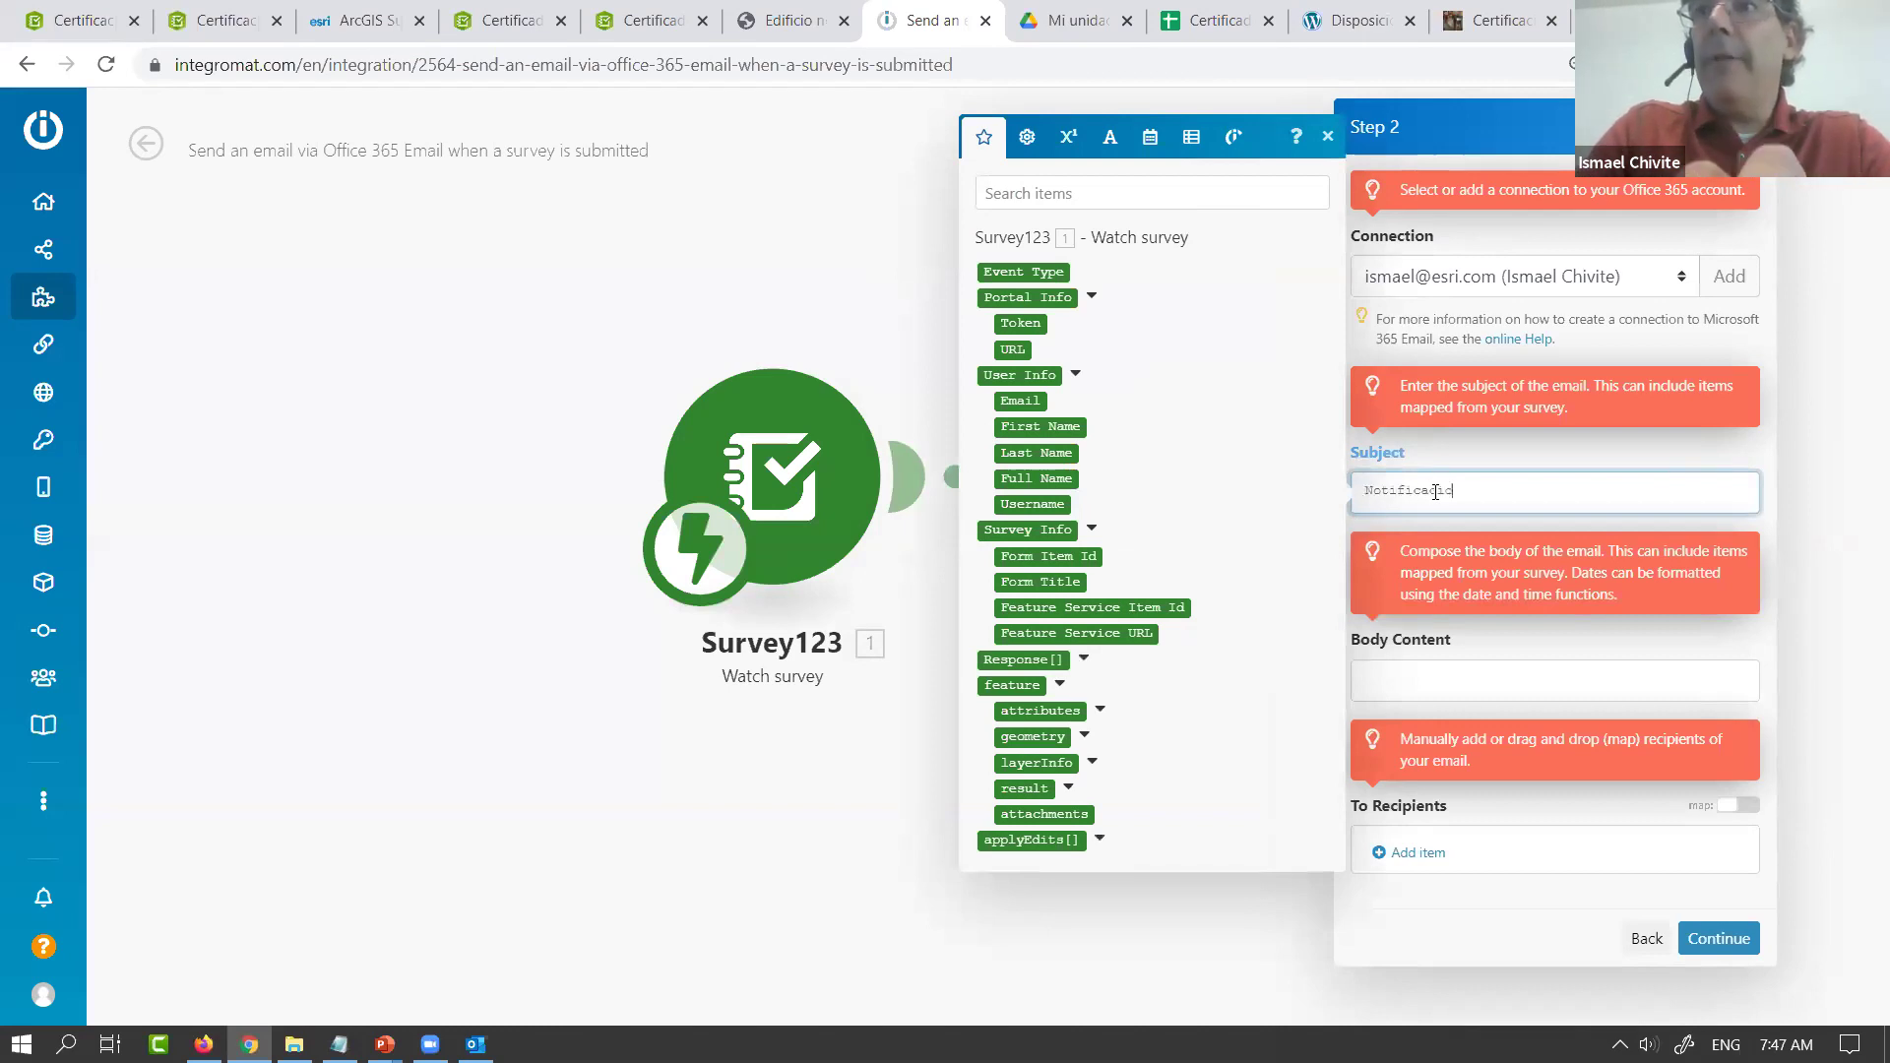
pyautogui.write('cion de Certificad')
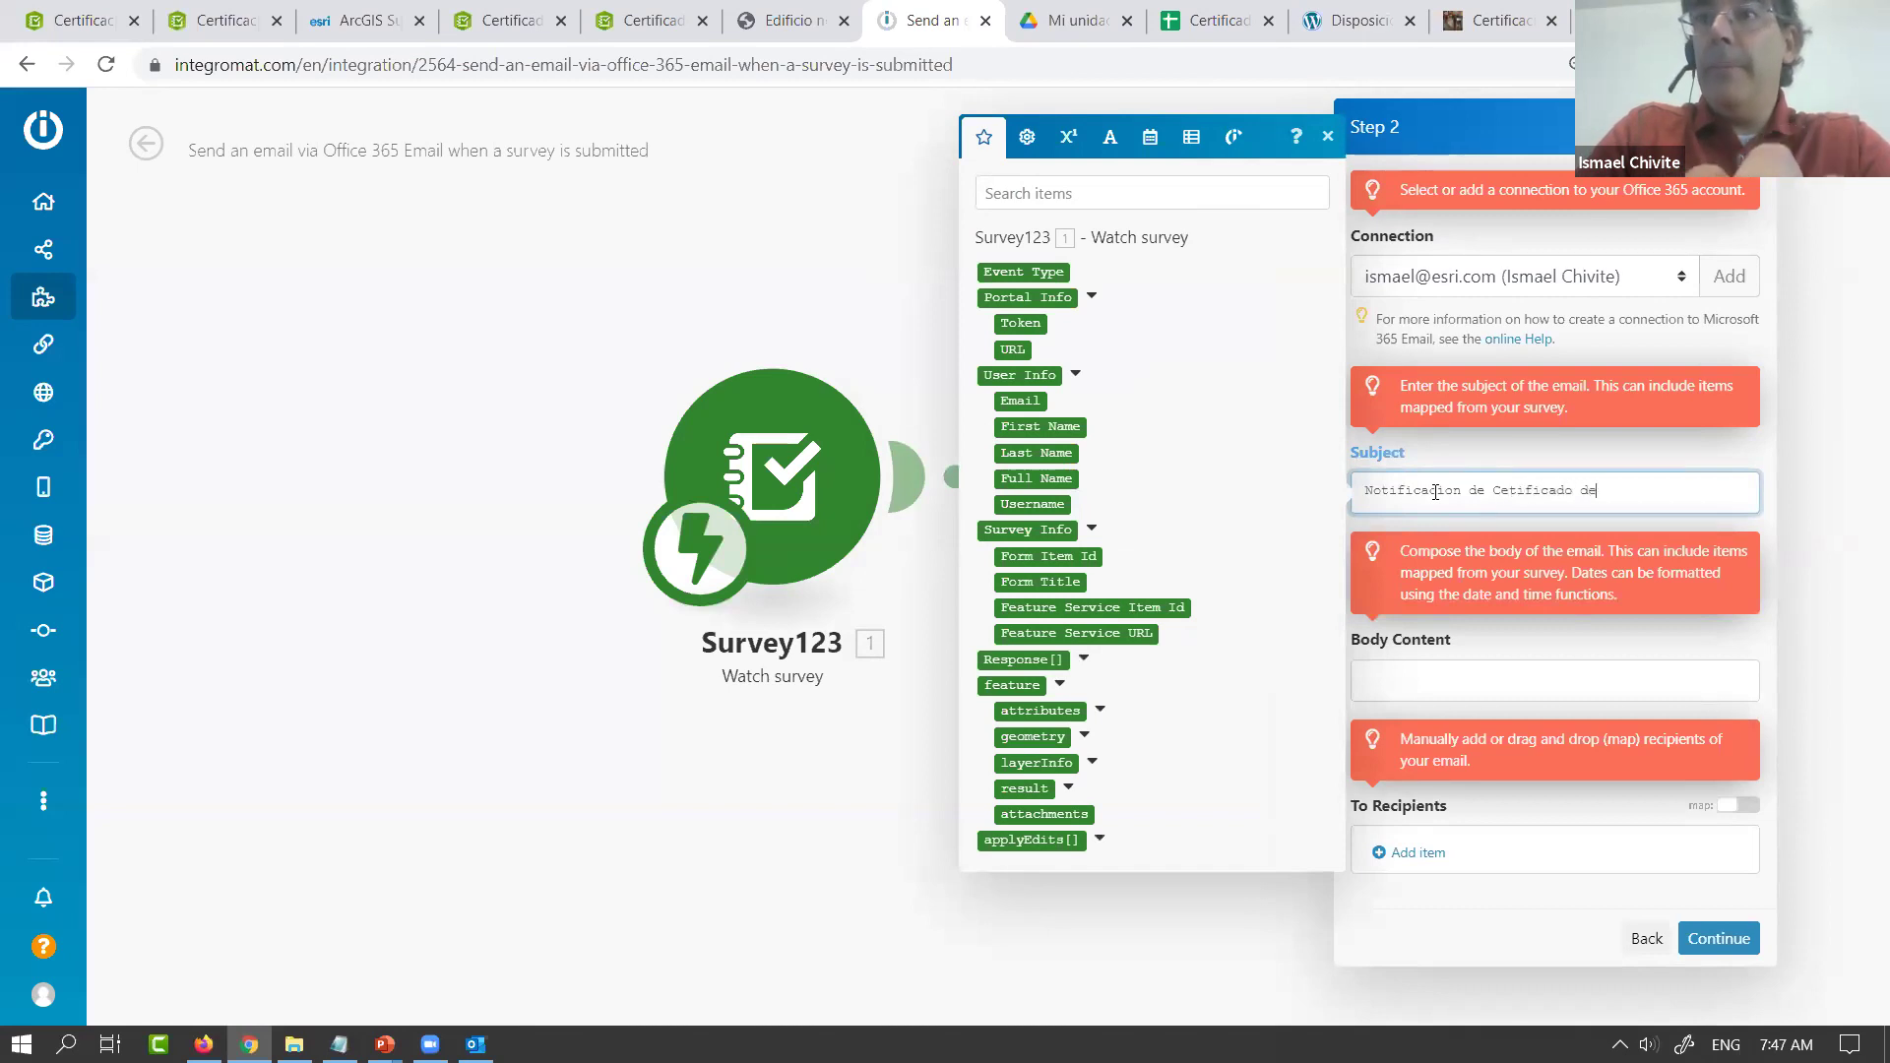
pyautogui.write('o de NO')
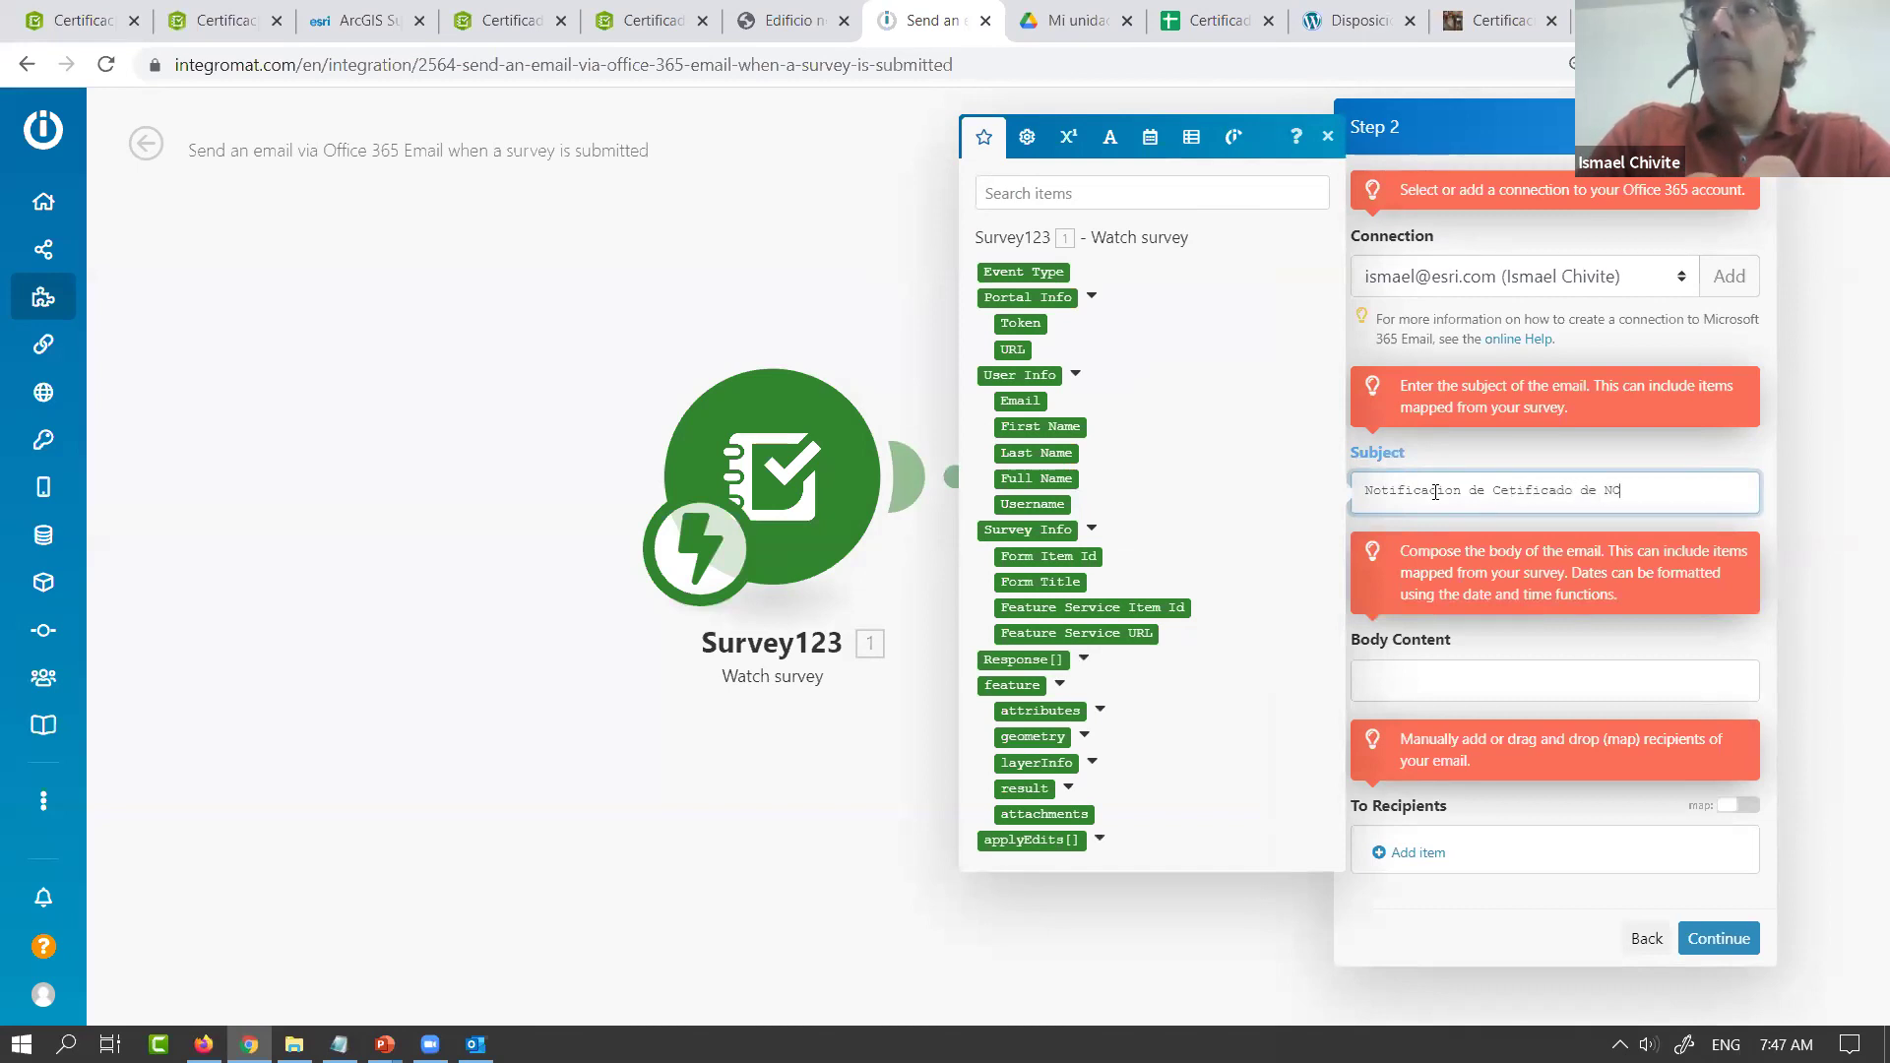
pyautogui.write(' conformidad')
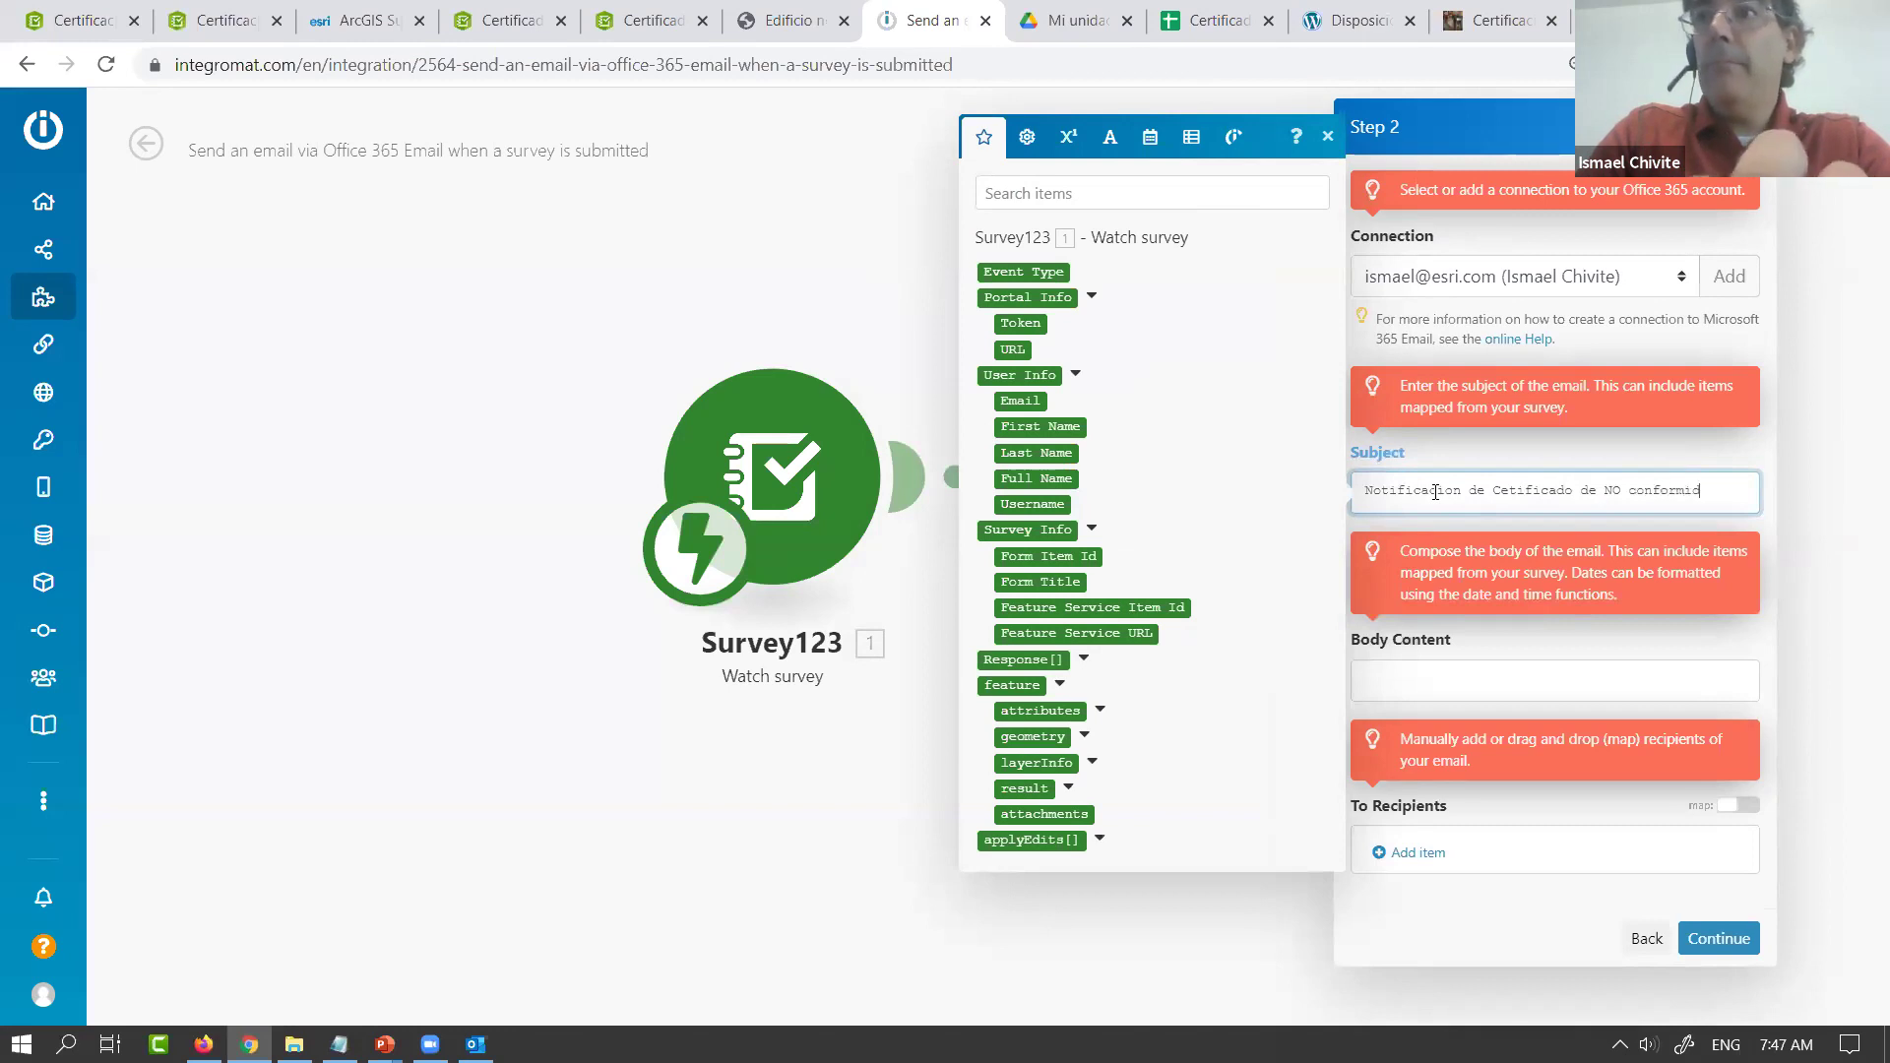
pyautogui.click(1412, 669)
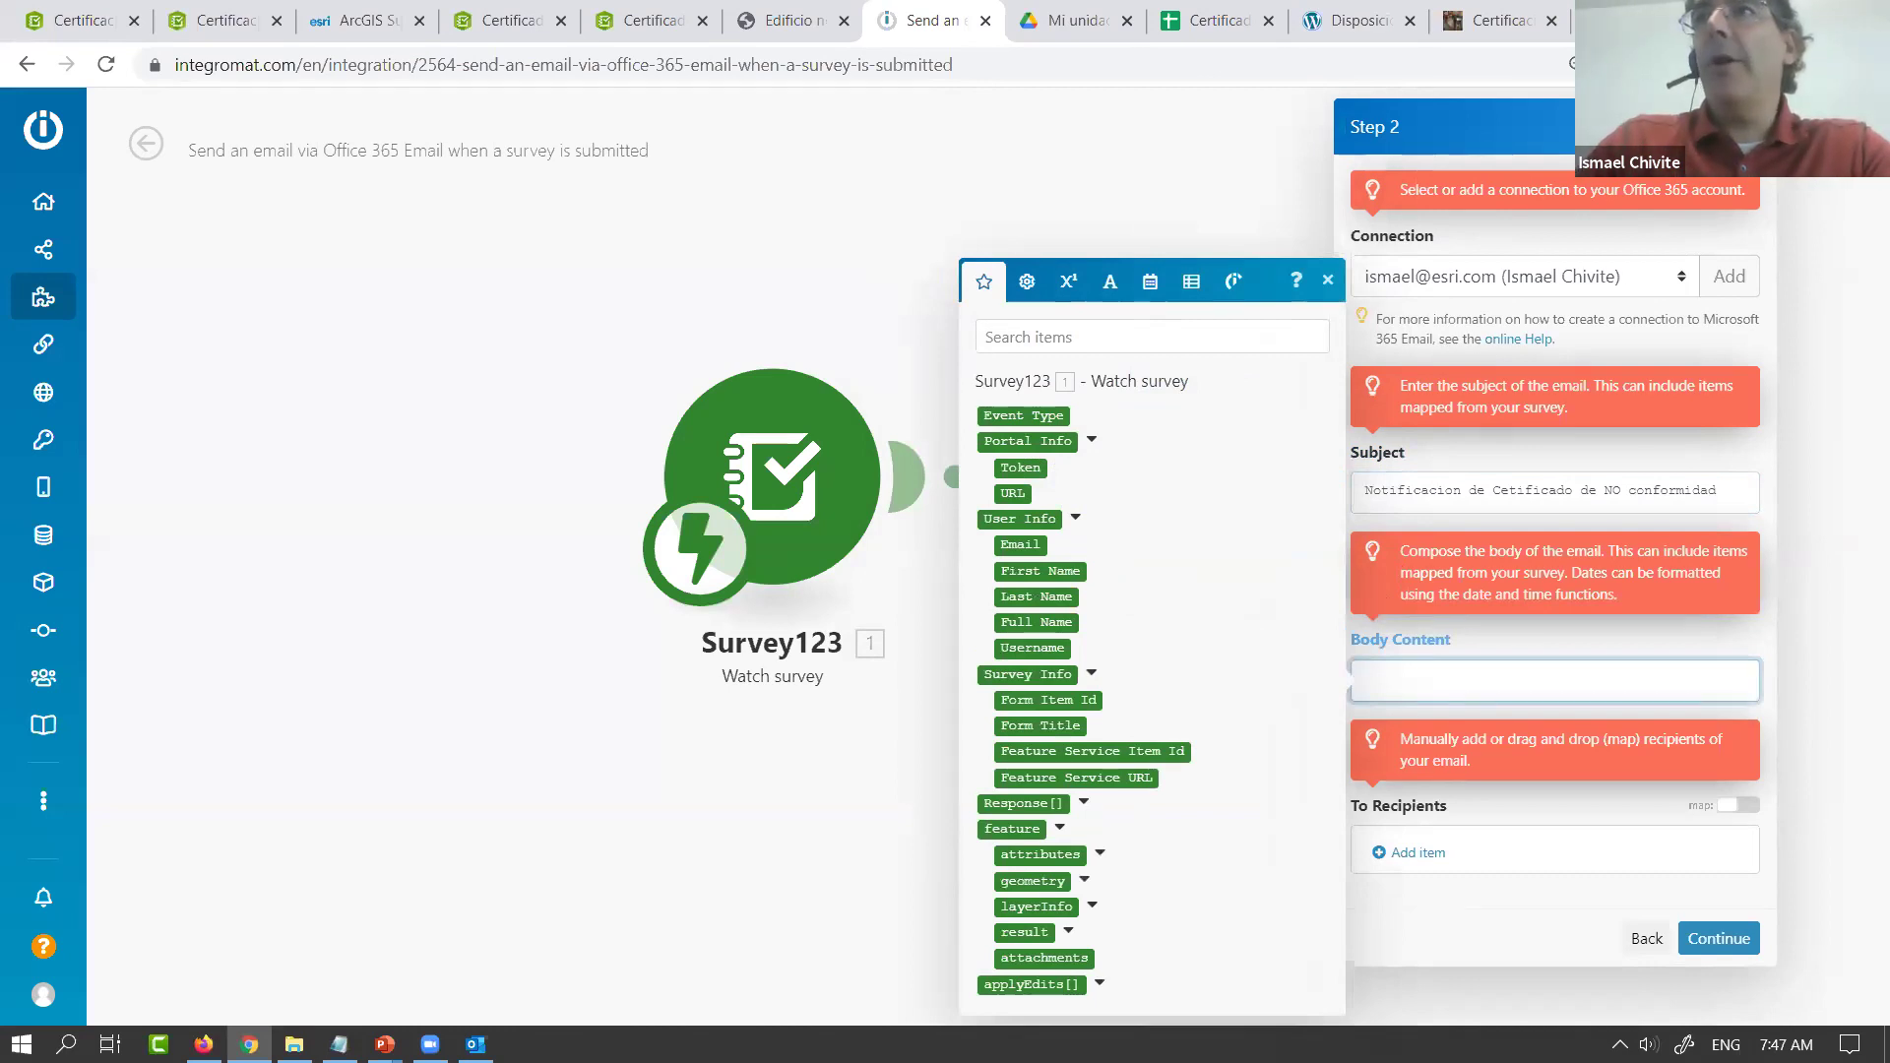
pyautogui.click(1713, 126)
# Expand the survey attributes, insert Direccion del inmueble into the body, then delete it
pyautogui.click(712, 616)
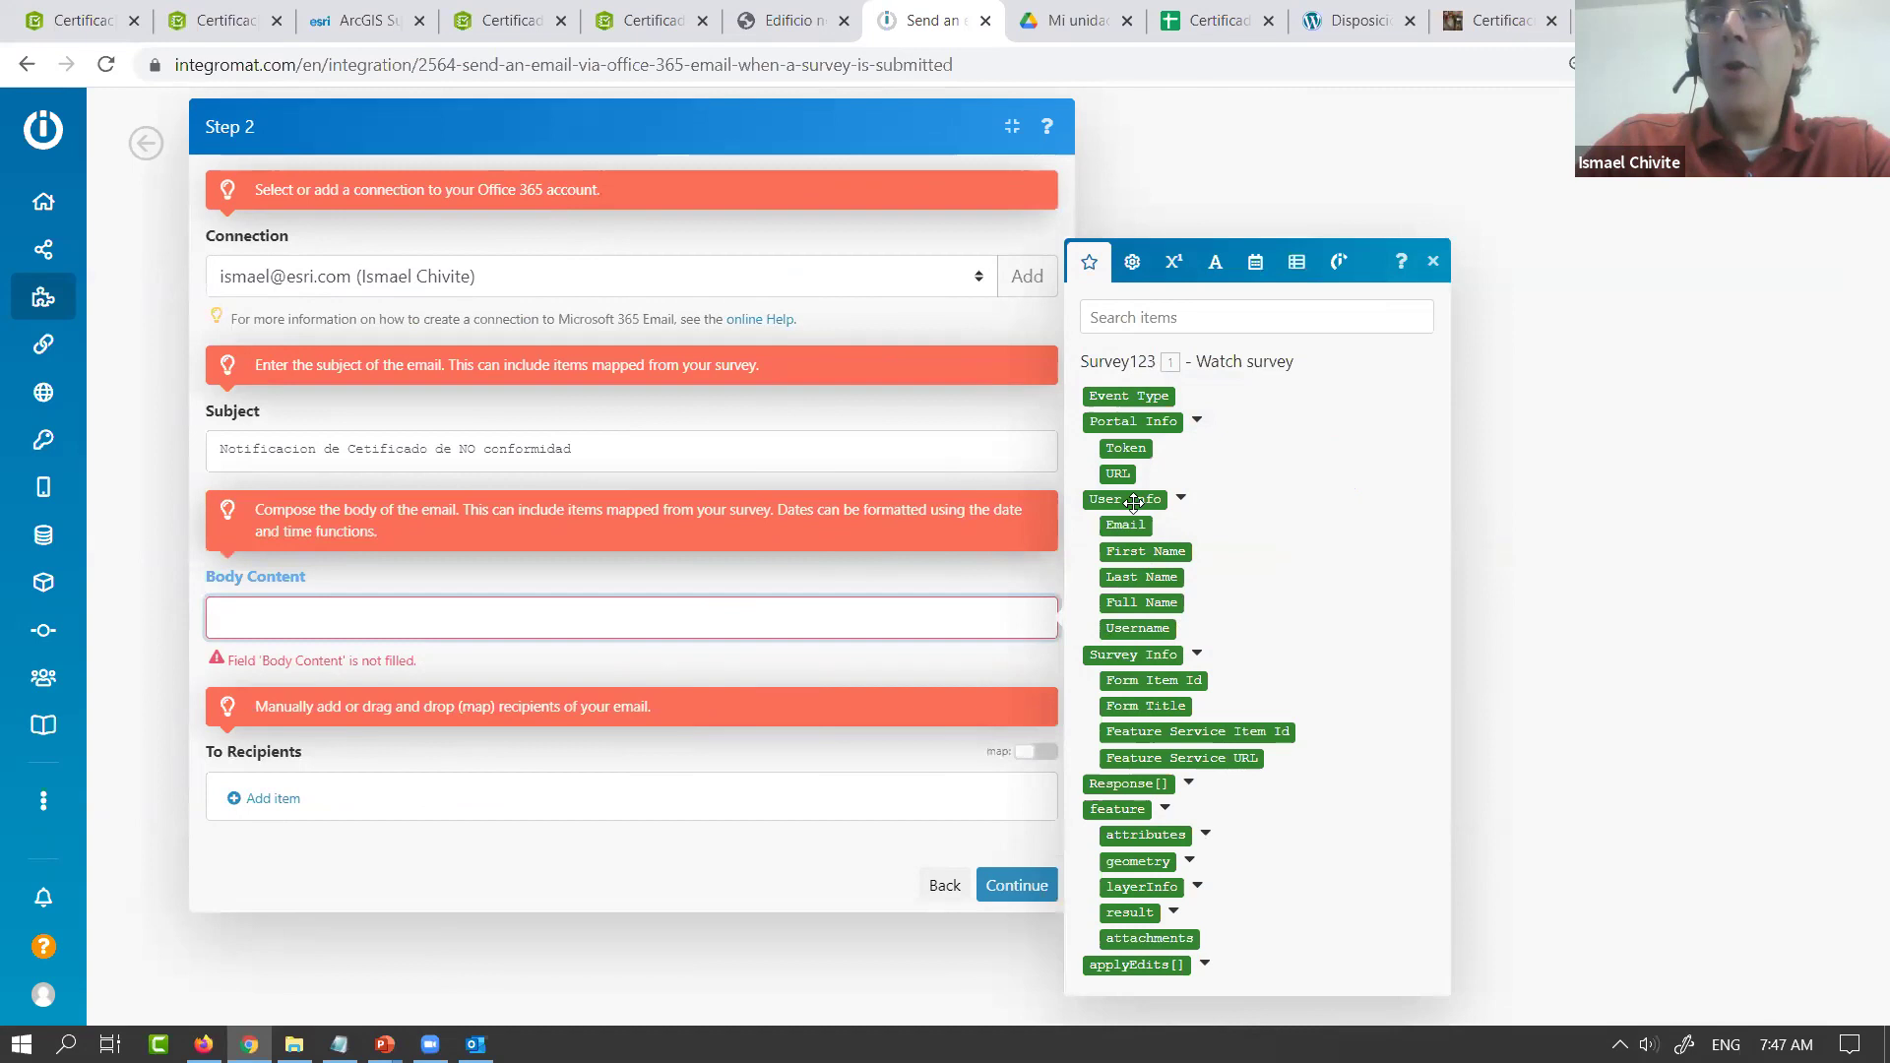
pyautogui.click(1198, 423)
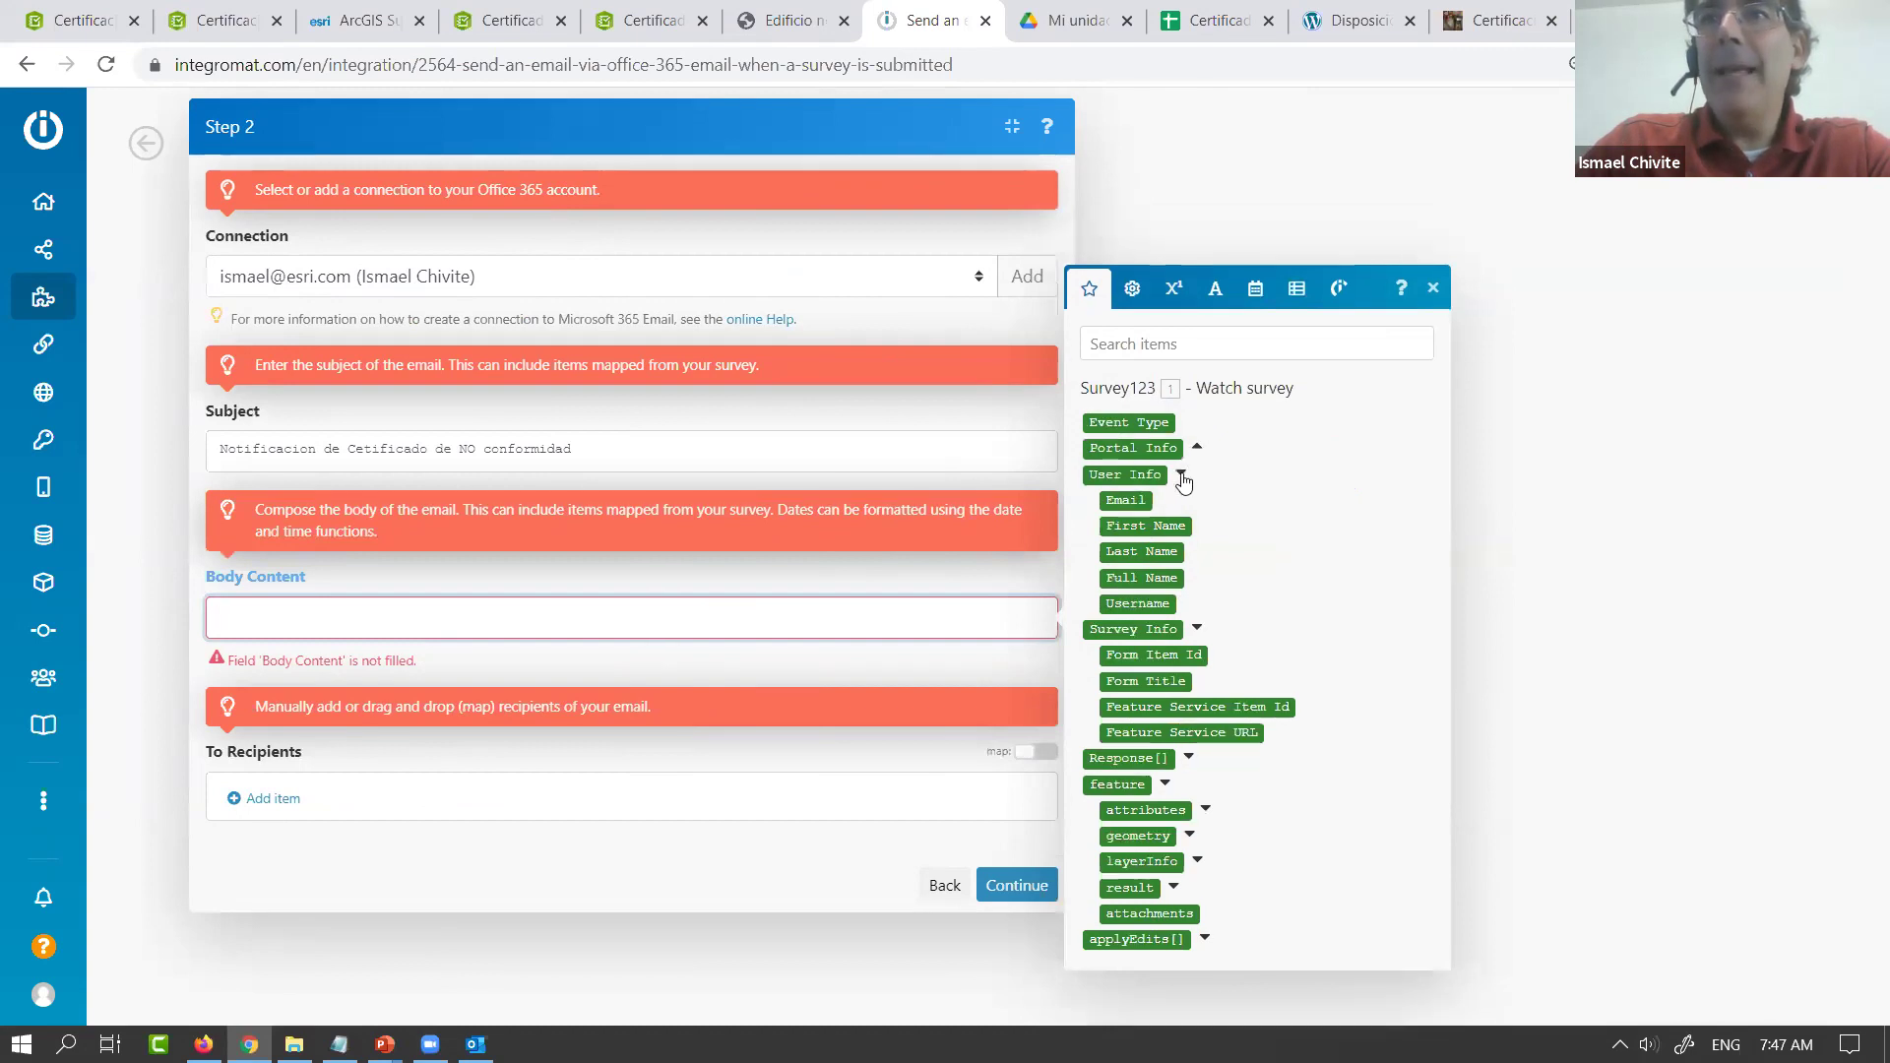
pyautogui.click(1182, 485)
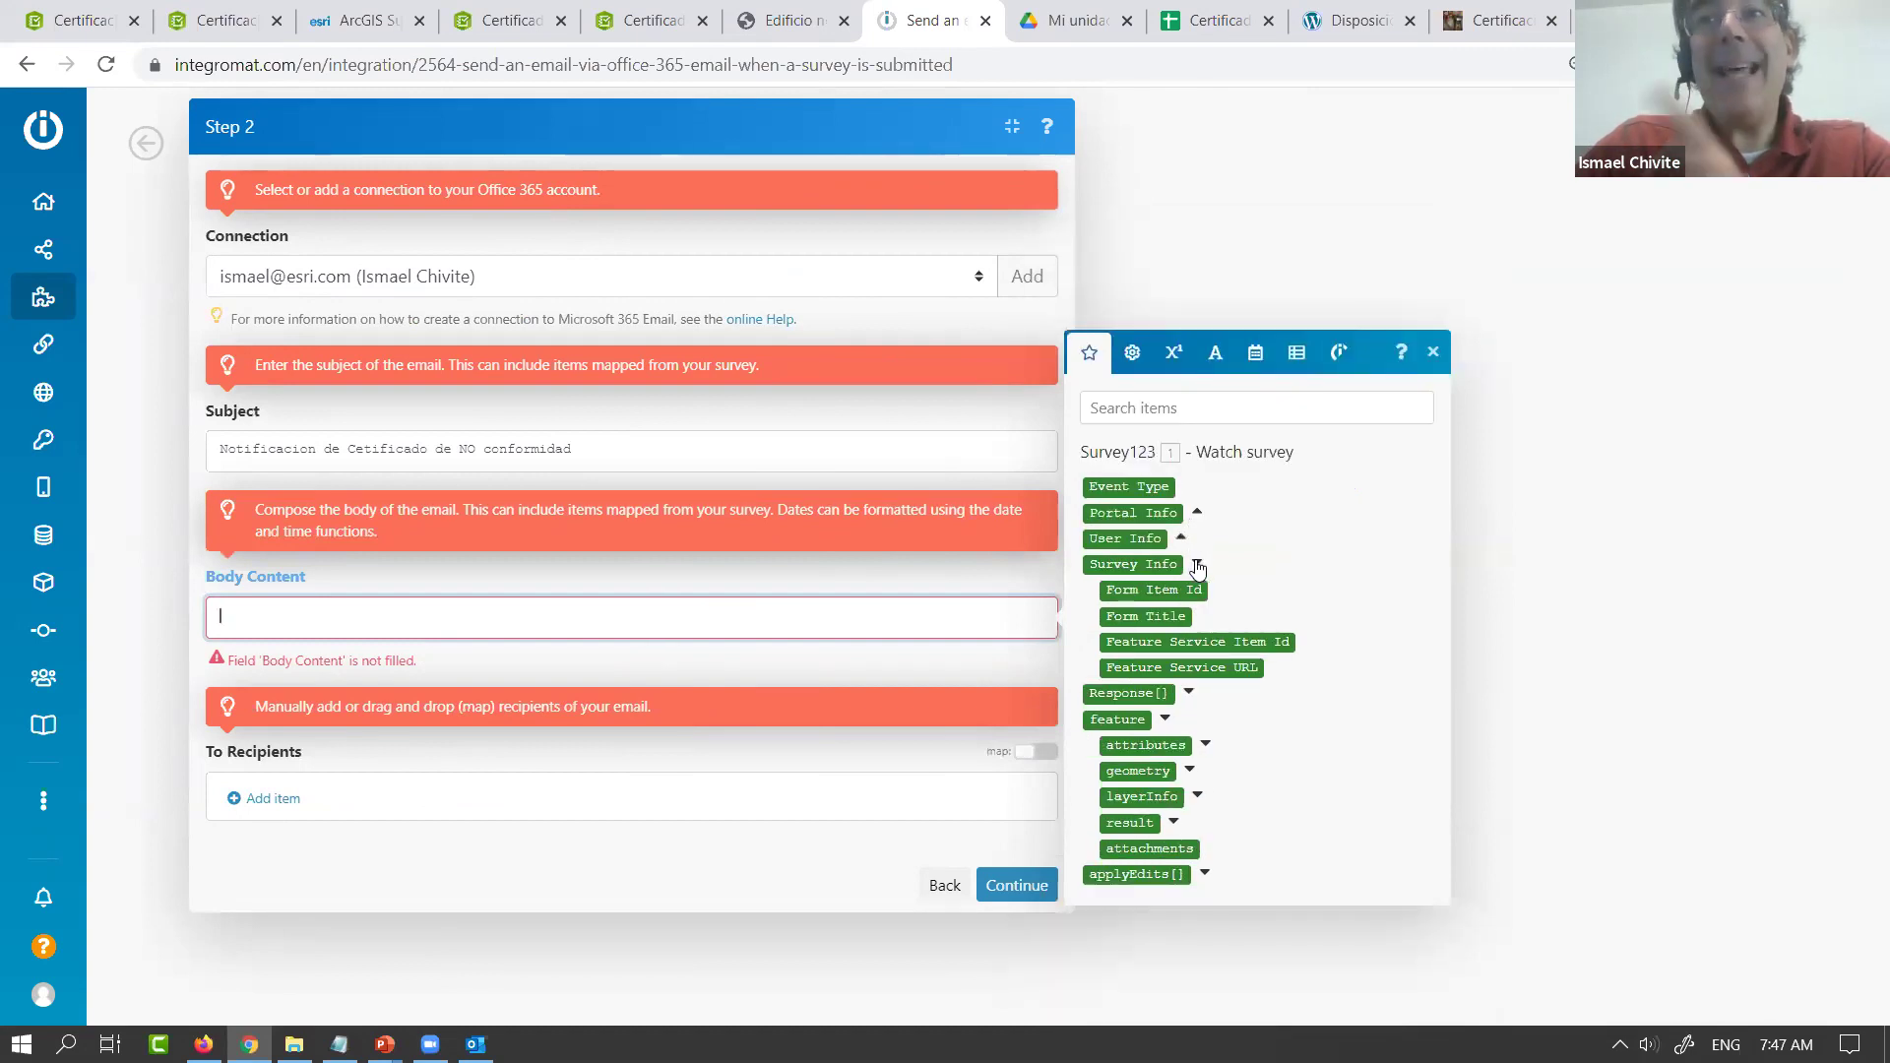
pyautogui.click(1197, 567)
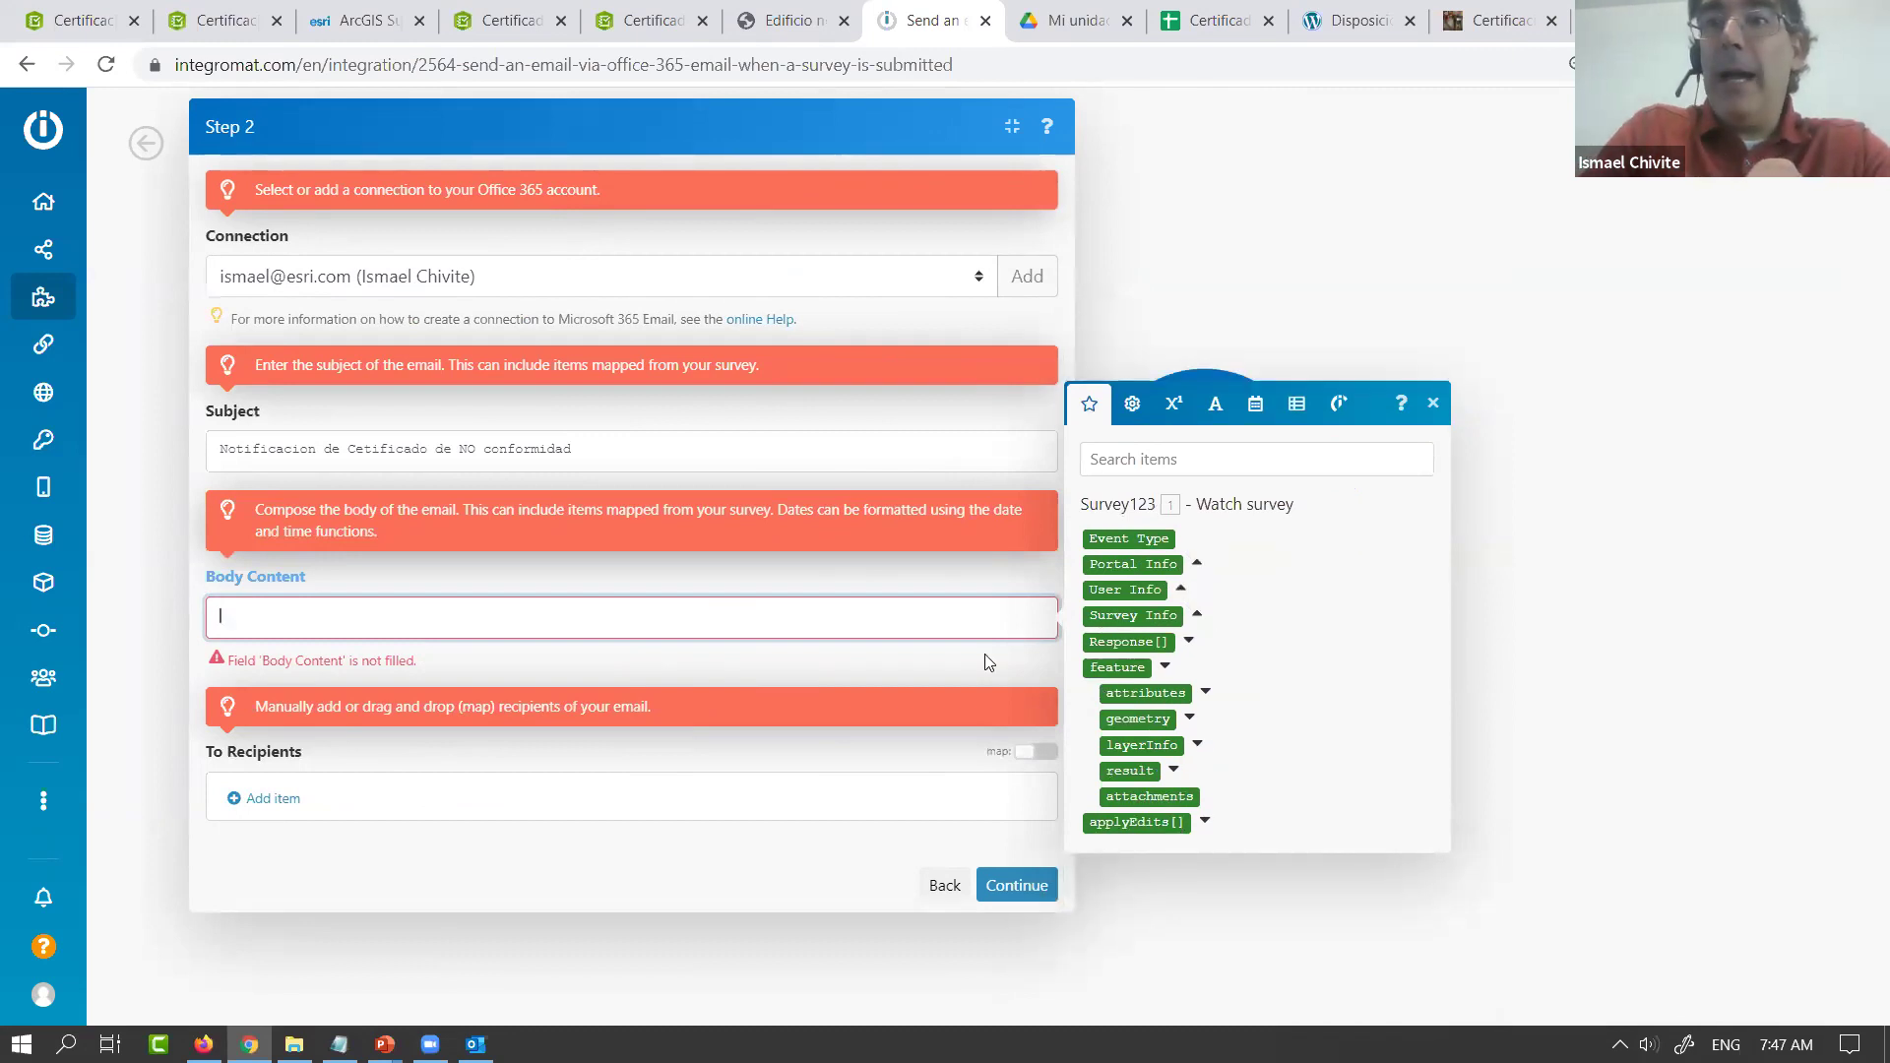
pyautogui.click(1205, 693)
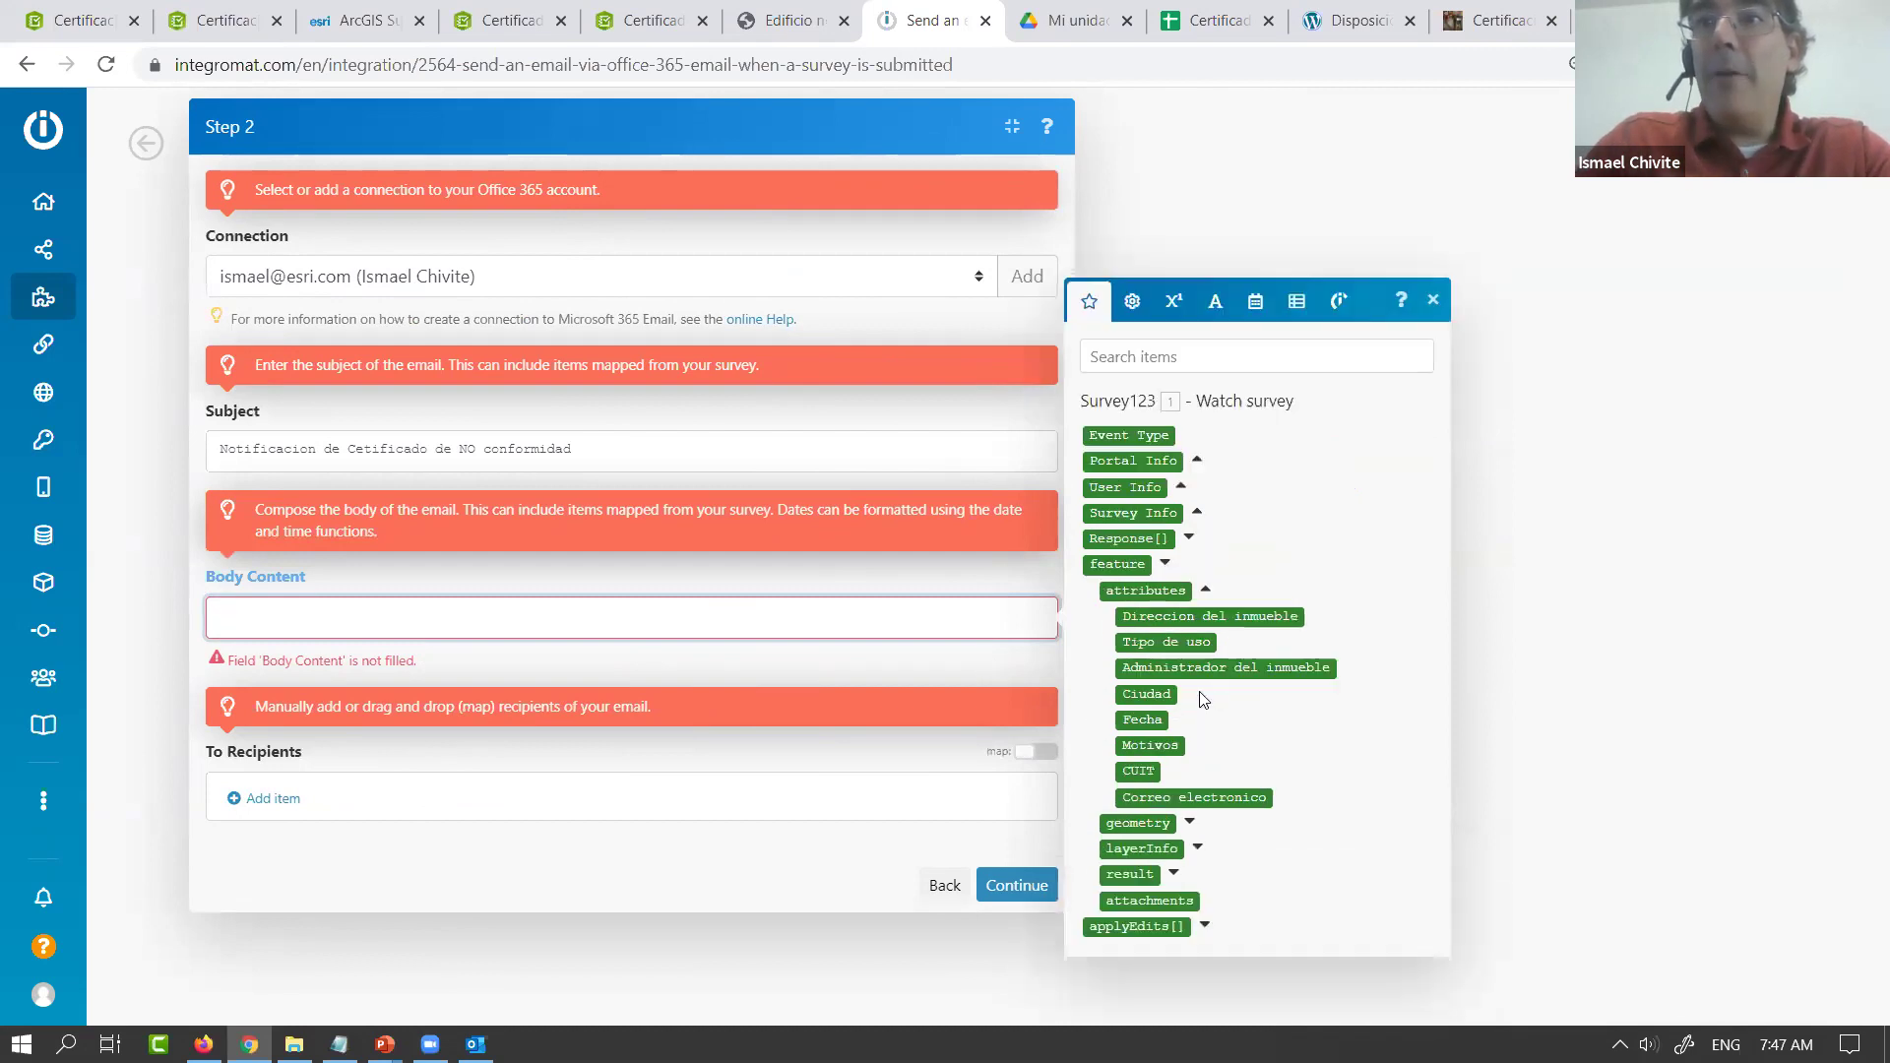
pyautogui.click(1189, 617)
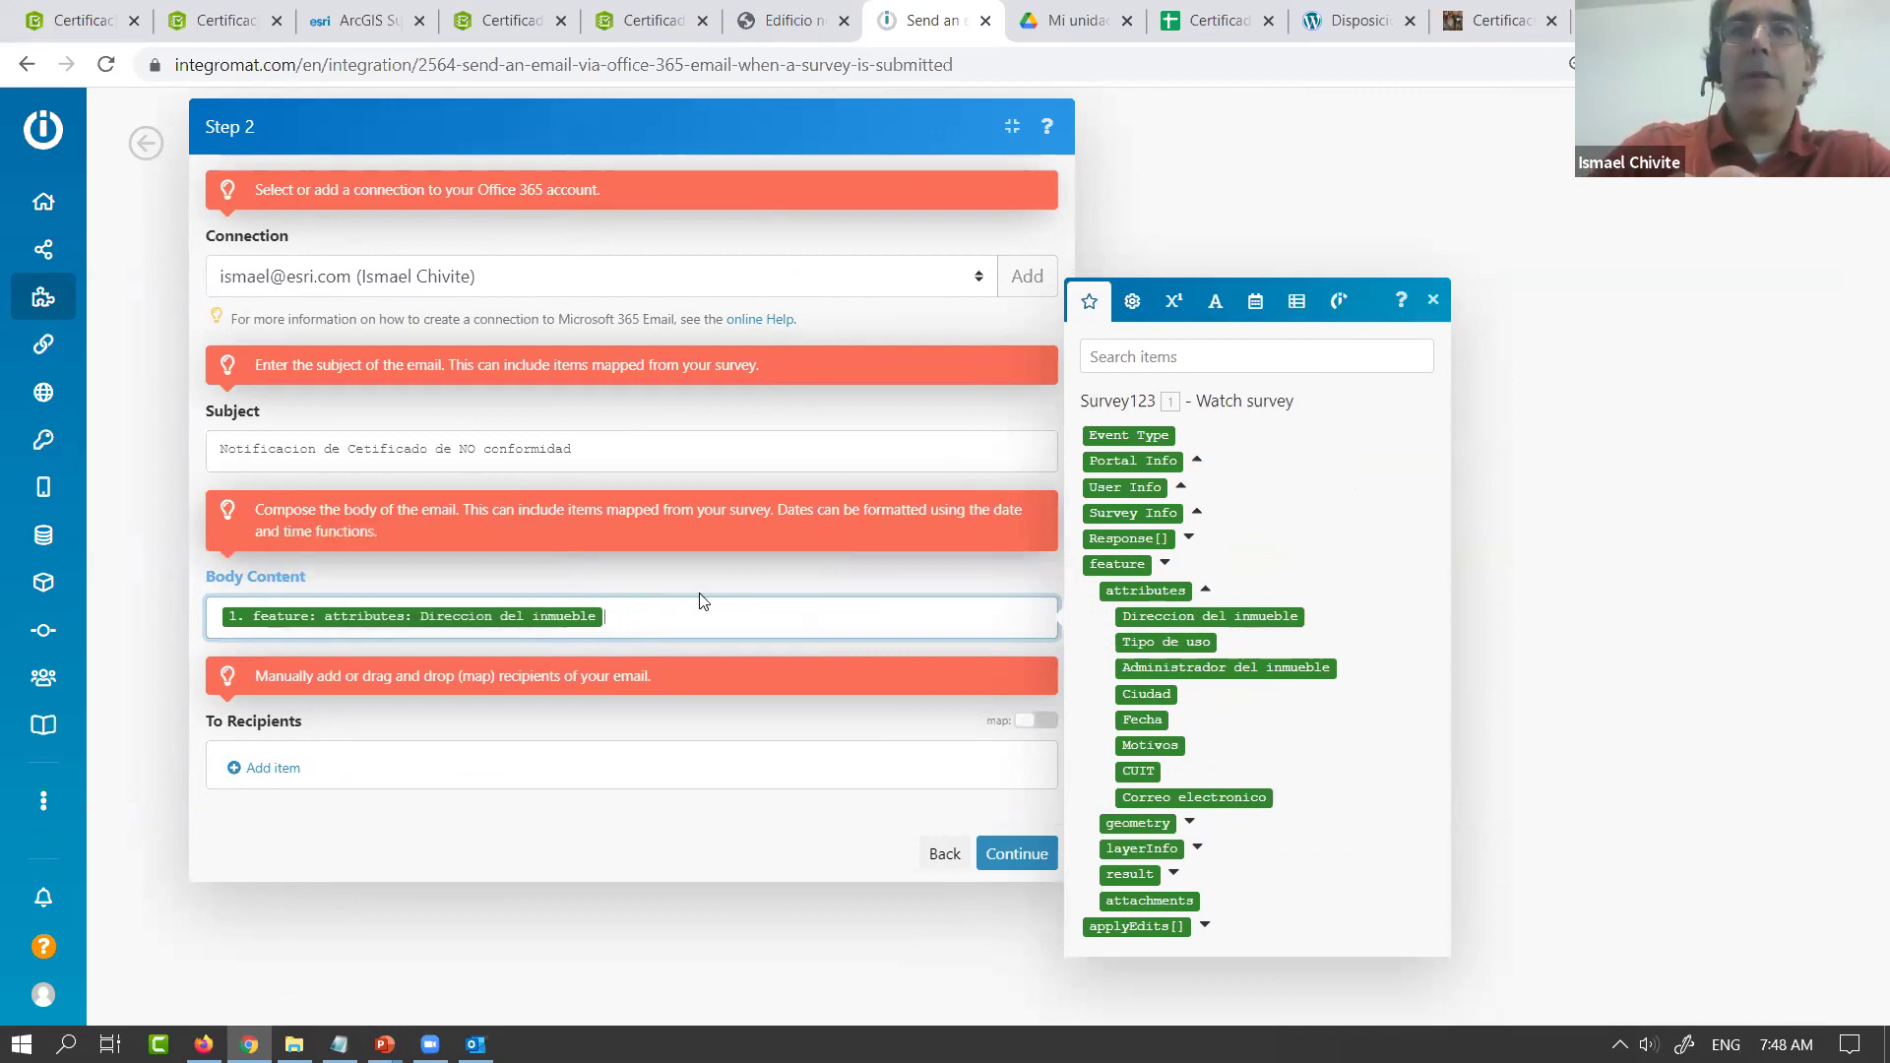
pyautogui.press('BackSpace')
# Paste the prepared Spanish notice text from Notepad into the email Body Content and review it
pyautogui.hotkey('alt', 'Tab')
pyautogui.hotkey('alt', 'Tab')
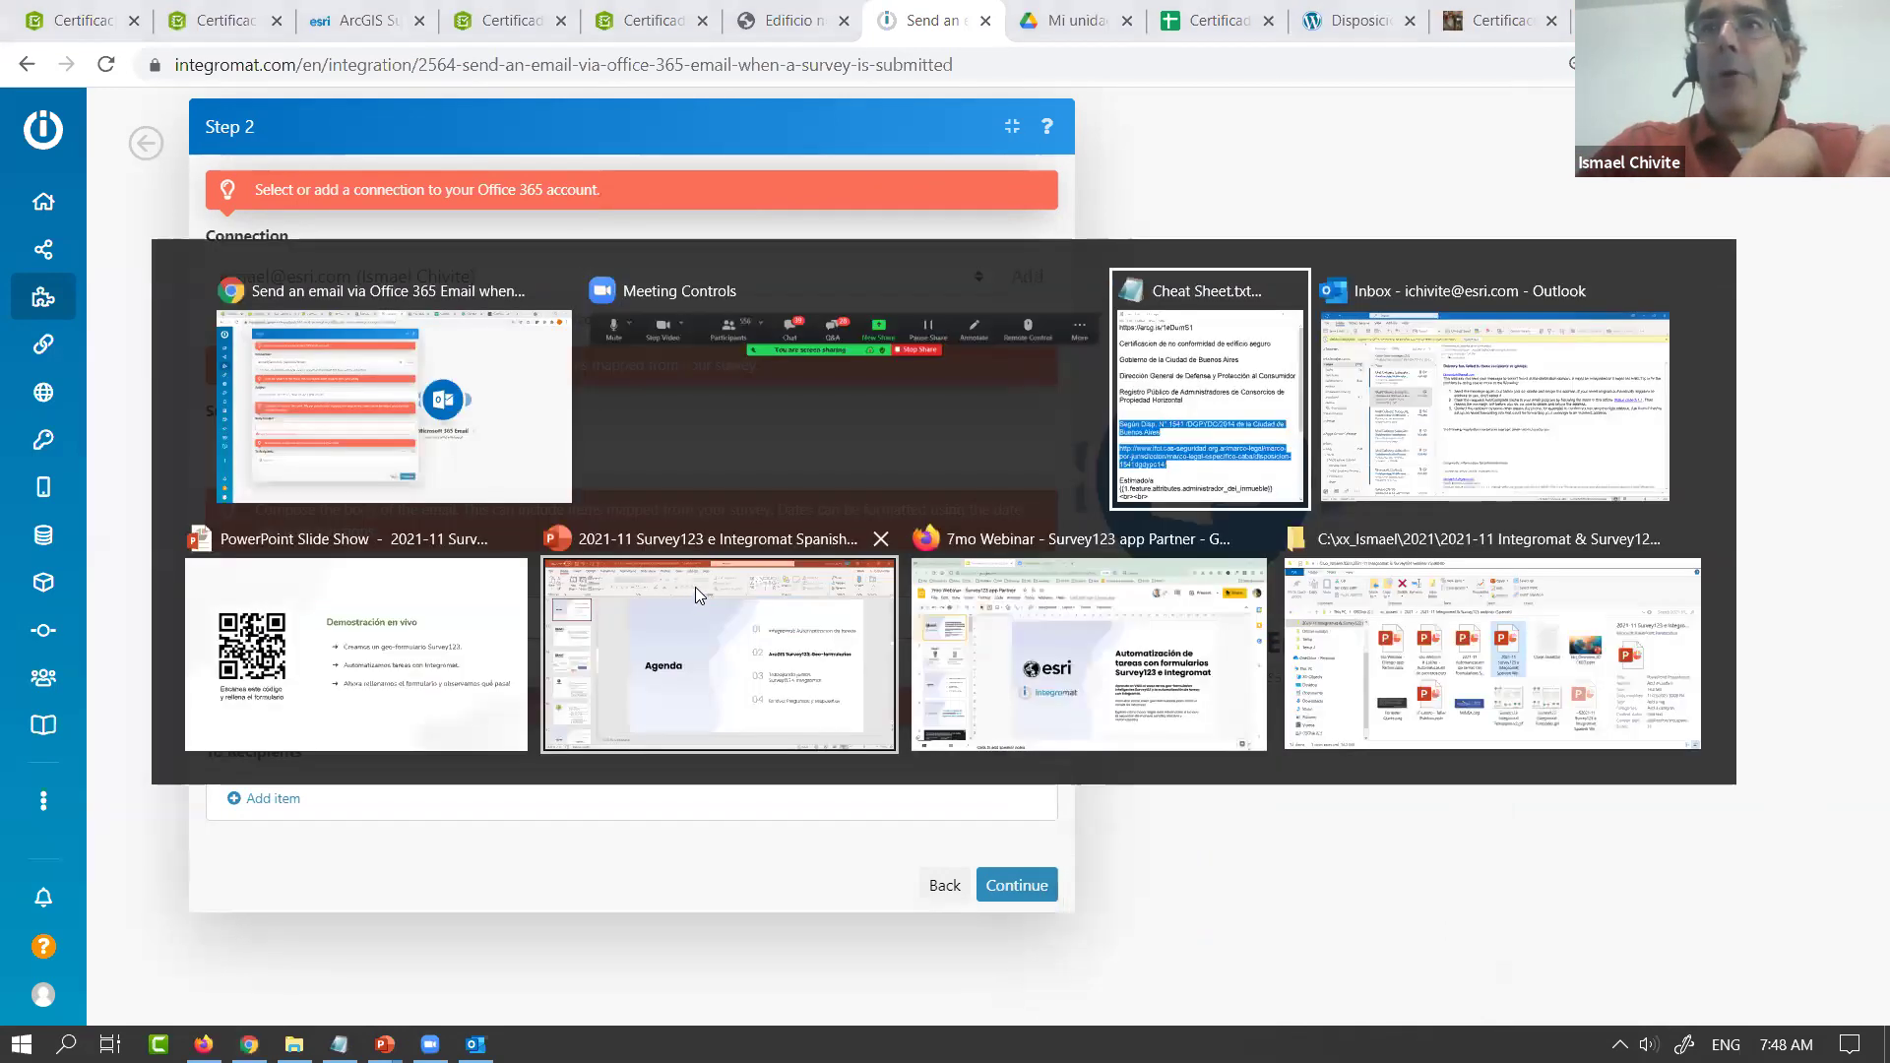
pyautogui.scroll(-3, 401, 598)
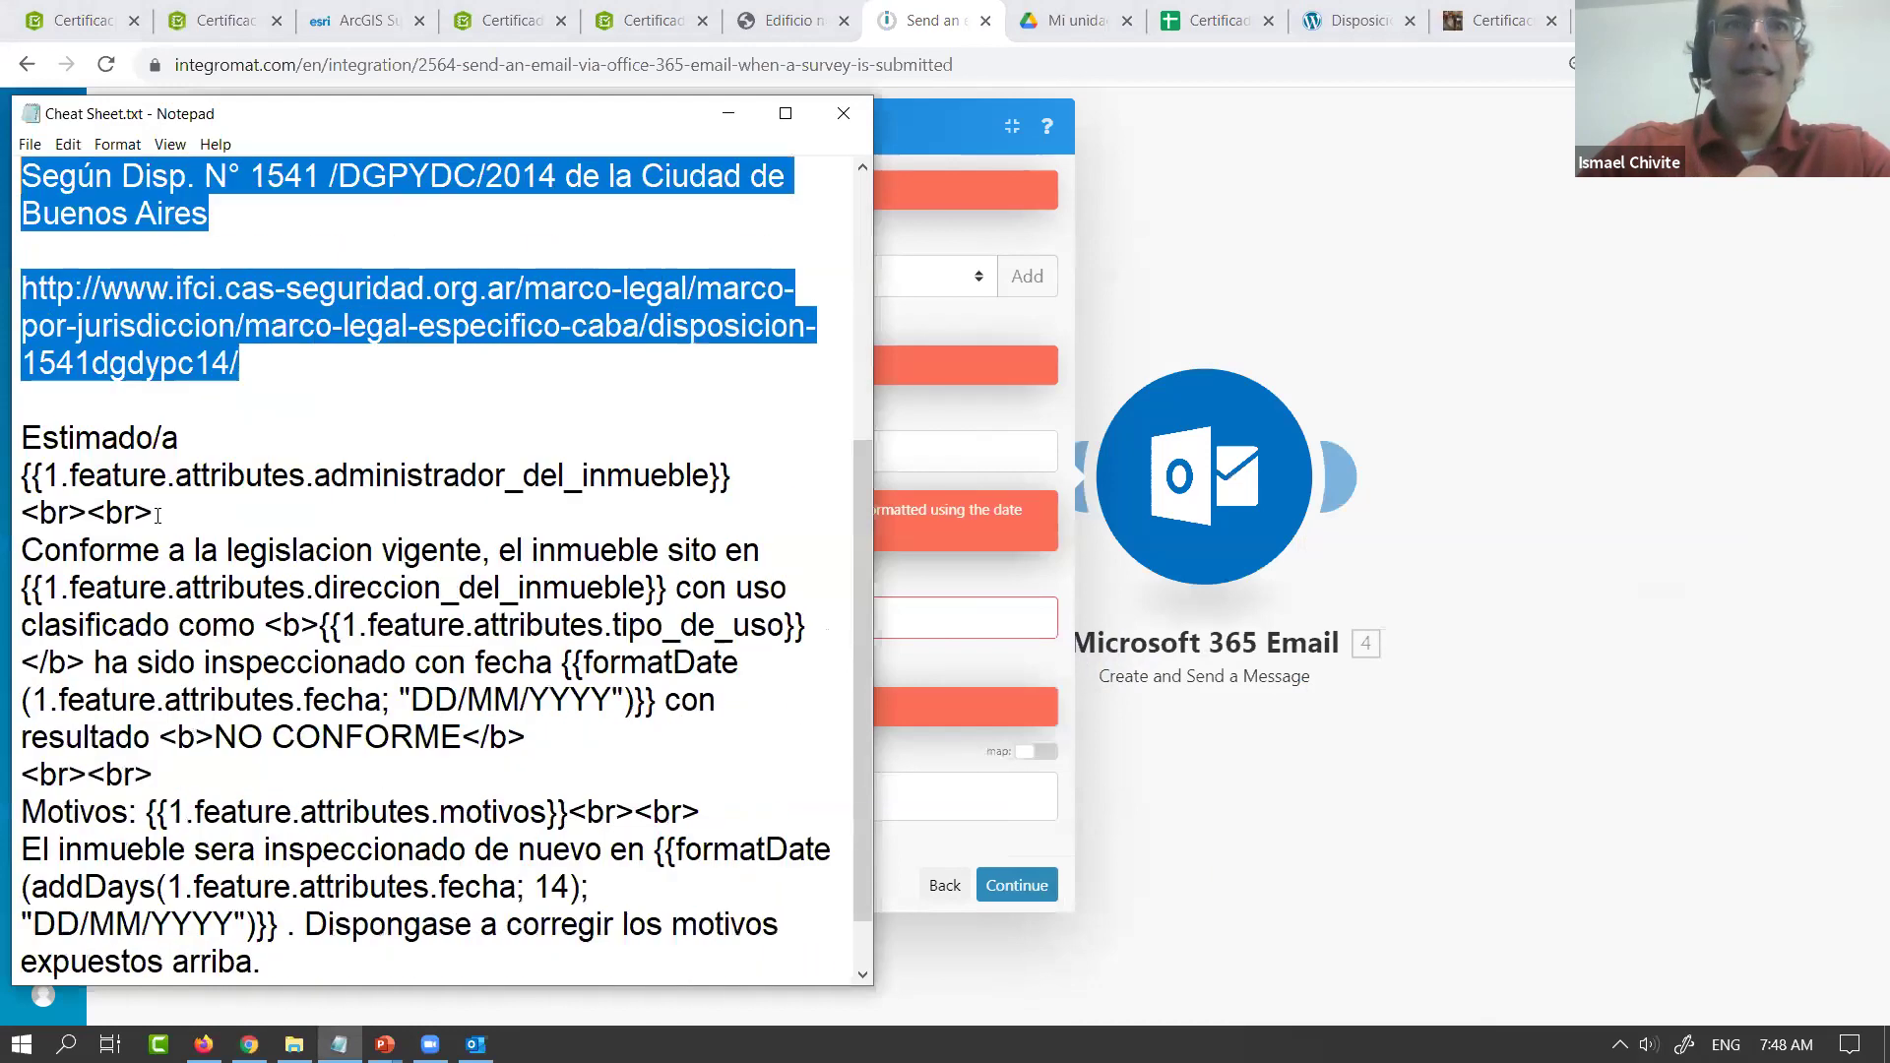
pyautogui.moveTo(24, 436); pyautogui.dragTo(534, 998)
pyautogui.scroll(-1, 61, 623)
pyautogui.click(890, 691)
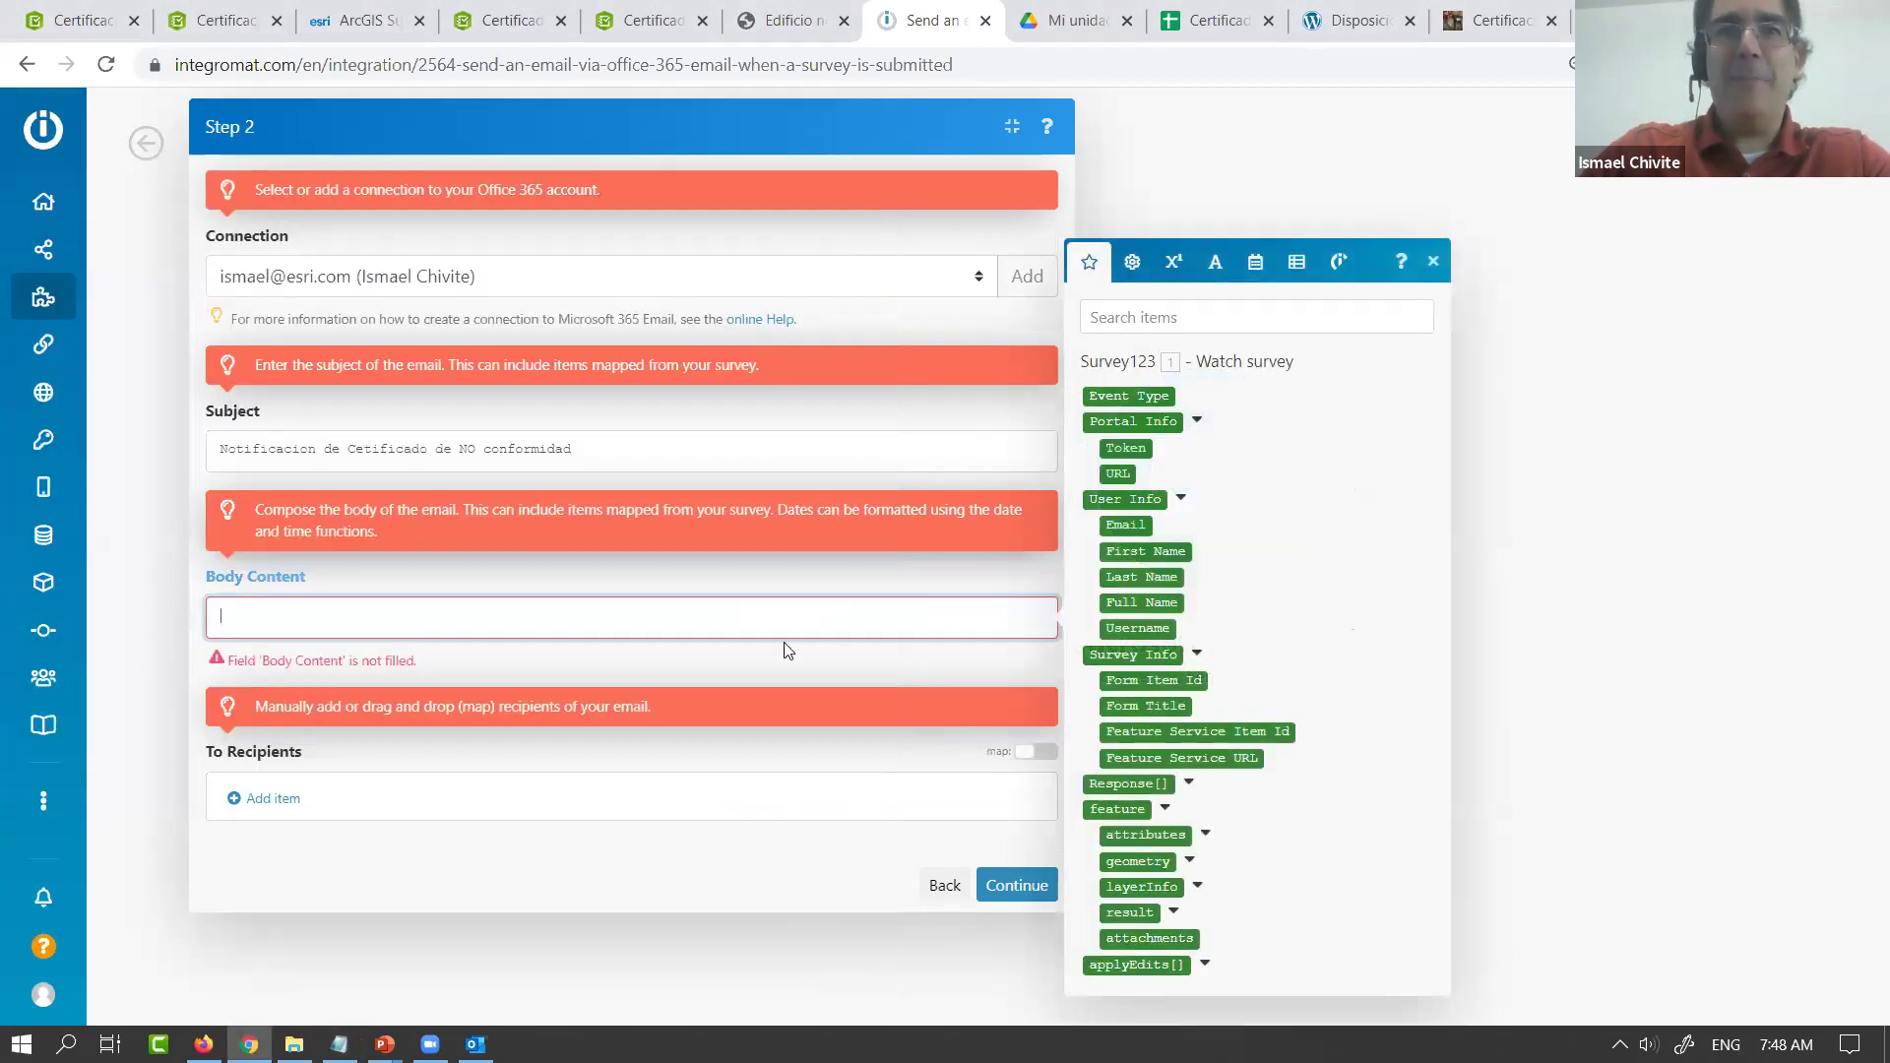
pyautogui.write('Estimado/a 1. feature: attributes: Administrador del inmueble <br><br> Conforme a la legislacion vigente, el inmueble sito en 1. feature: attributes: Direccion del inmueble con uso clasificado como <b> 1. feature: attributes: Tipo de uso </b> ha sido inspeccionado con fecha formatDate( 1. feature: attributes: Fecha ; DD/MM/YYYY ) con resultado <b>NO CONFORME</b> <br><br> Motivos: 1. feature: attributes: Motivos <br><br> El inmueble sera inspeccionado de nuevo en formatDate( addDays( 1. feature: attributes: Fecha ; 14 ) ; DD/MM/YYYY ) . Dispongase a corregir los motivos expuestos arriba. <br><br> Saludos, <br><br> El inspector')
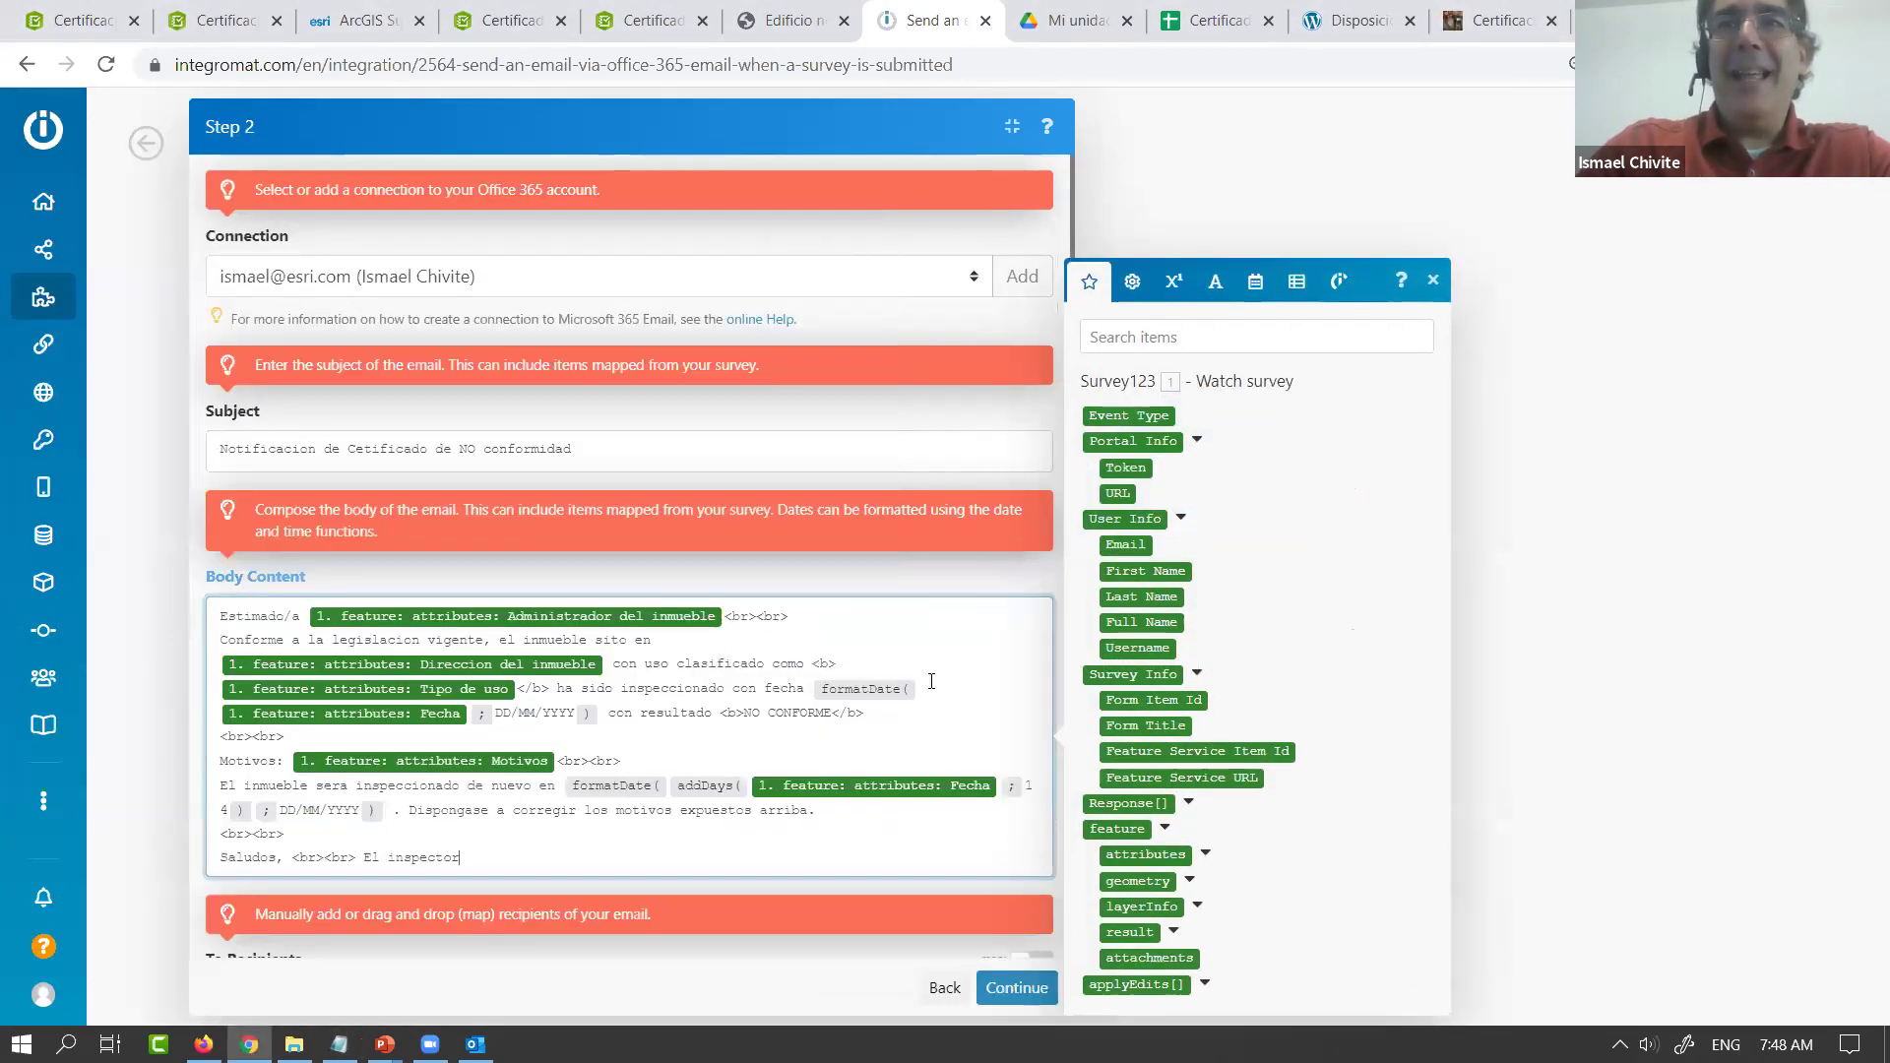
pyautogui.scroll(-1, 932, 681)
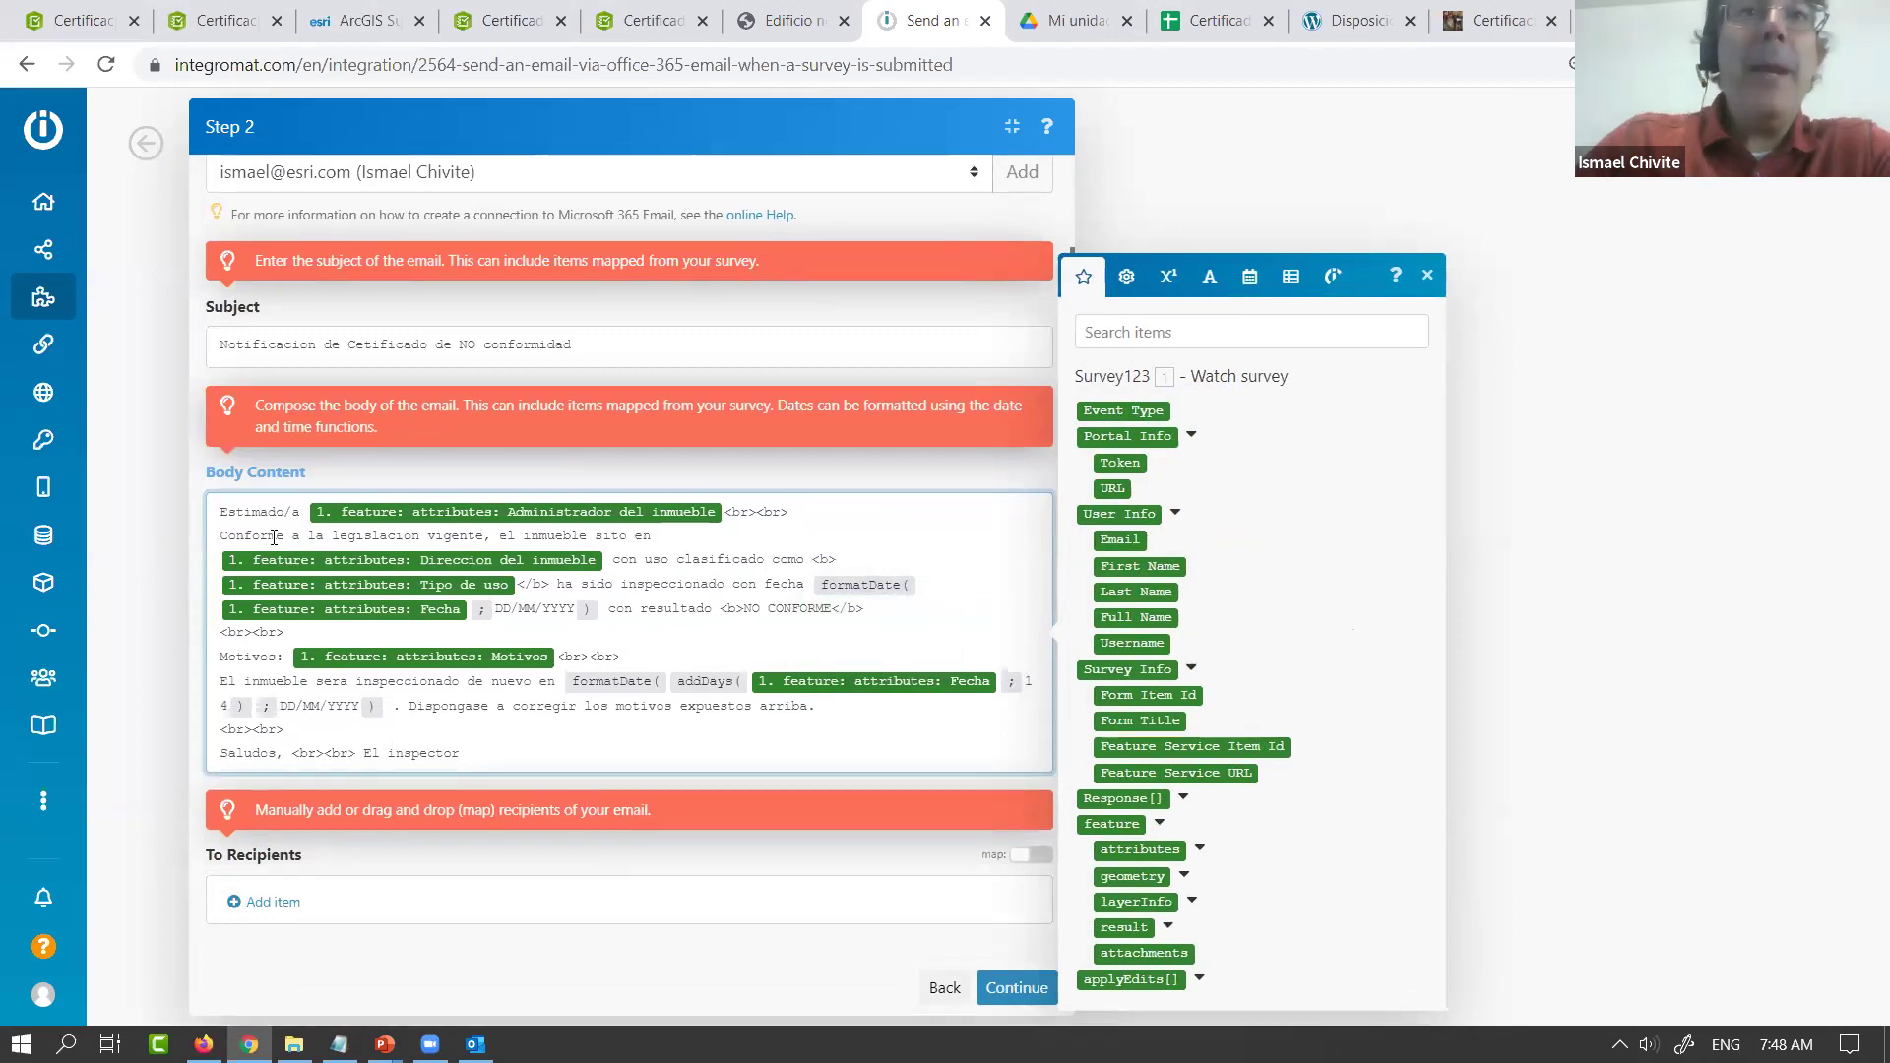
pyautogui.moveTo(218, 511); pyautogui.dragTo(304, 514)
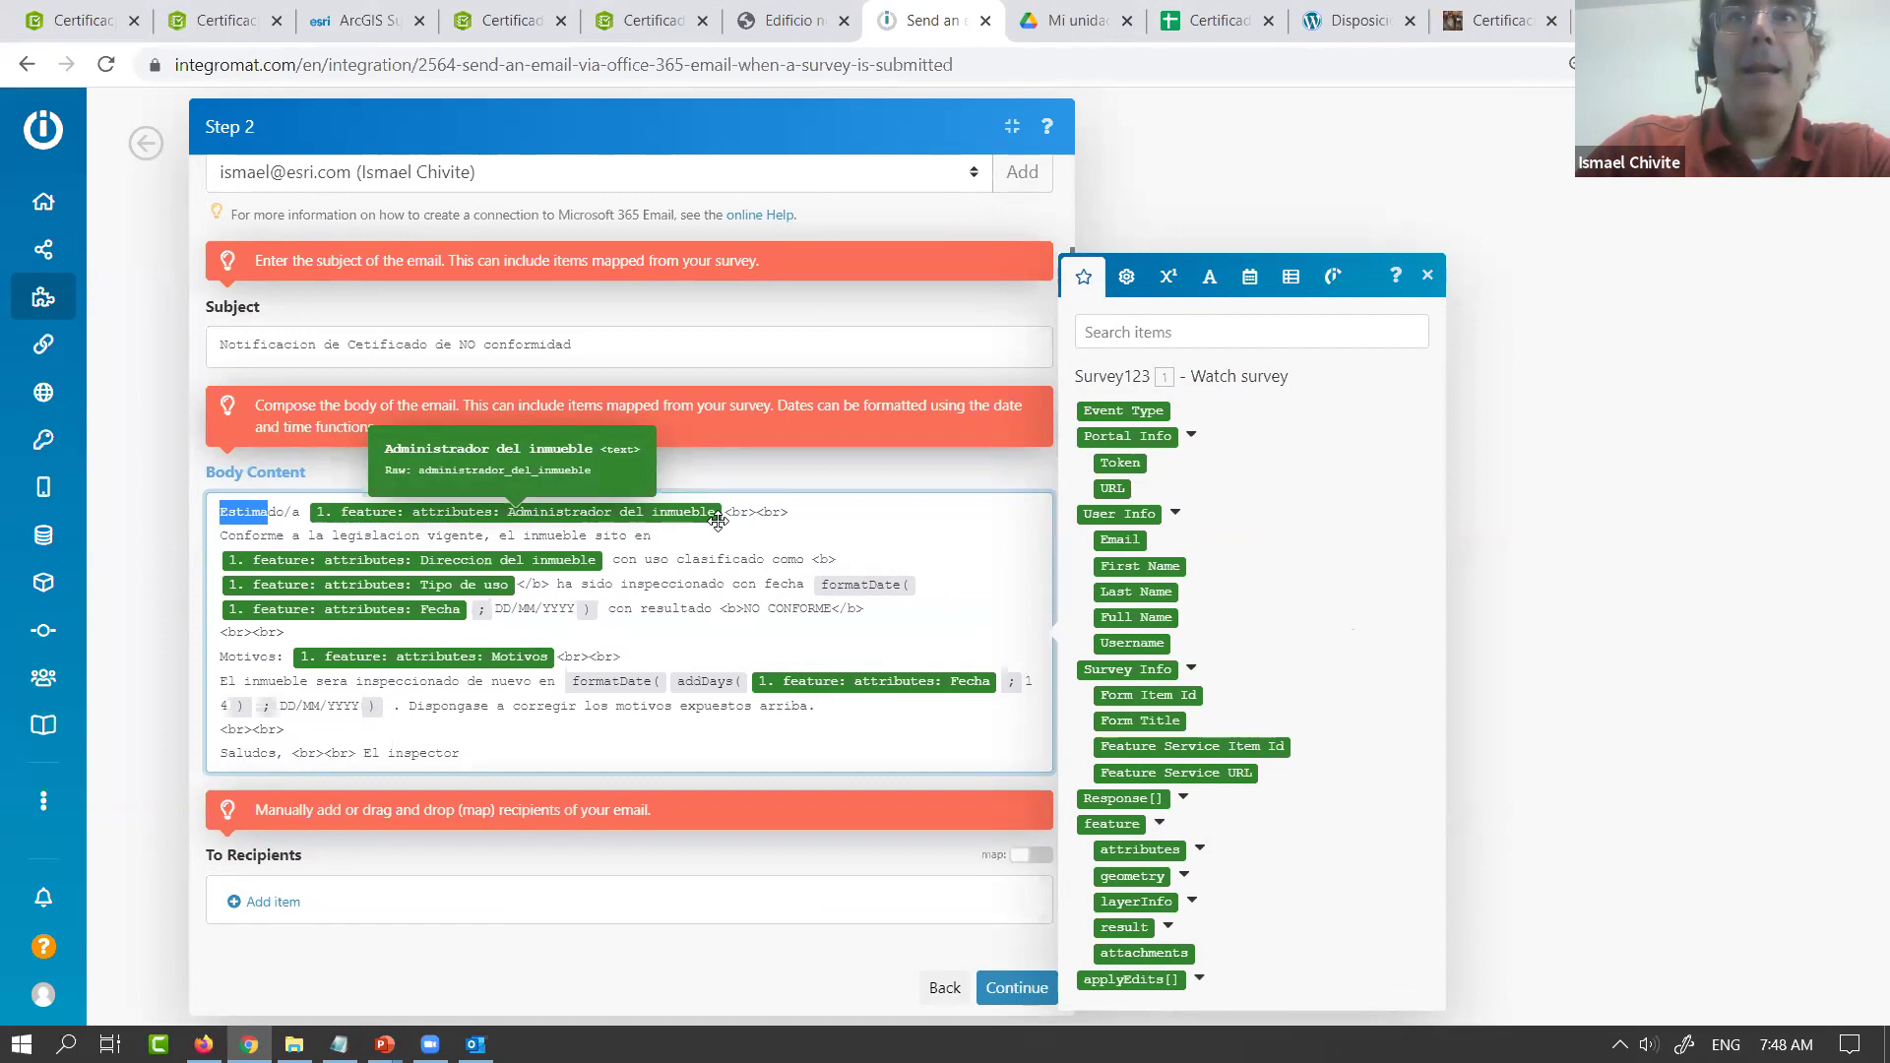
pyautogui.moveTo(788, 512); pyautogui.dragTo(727, 518)
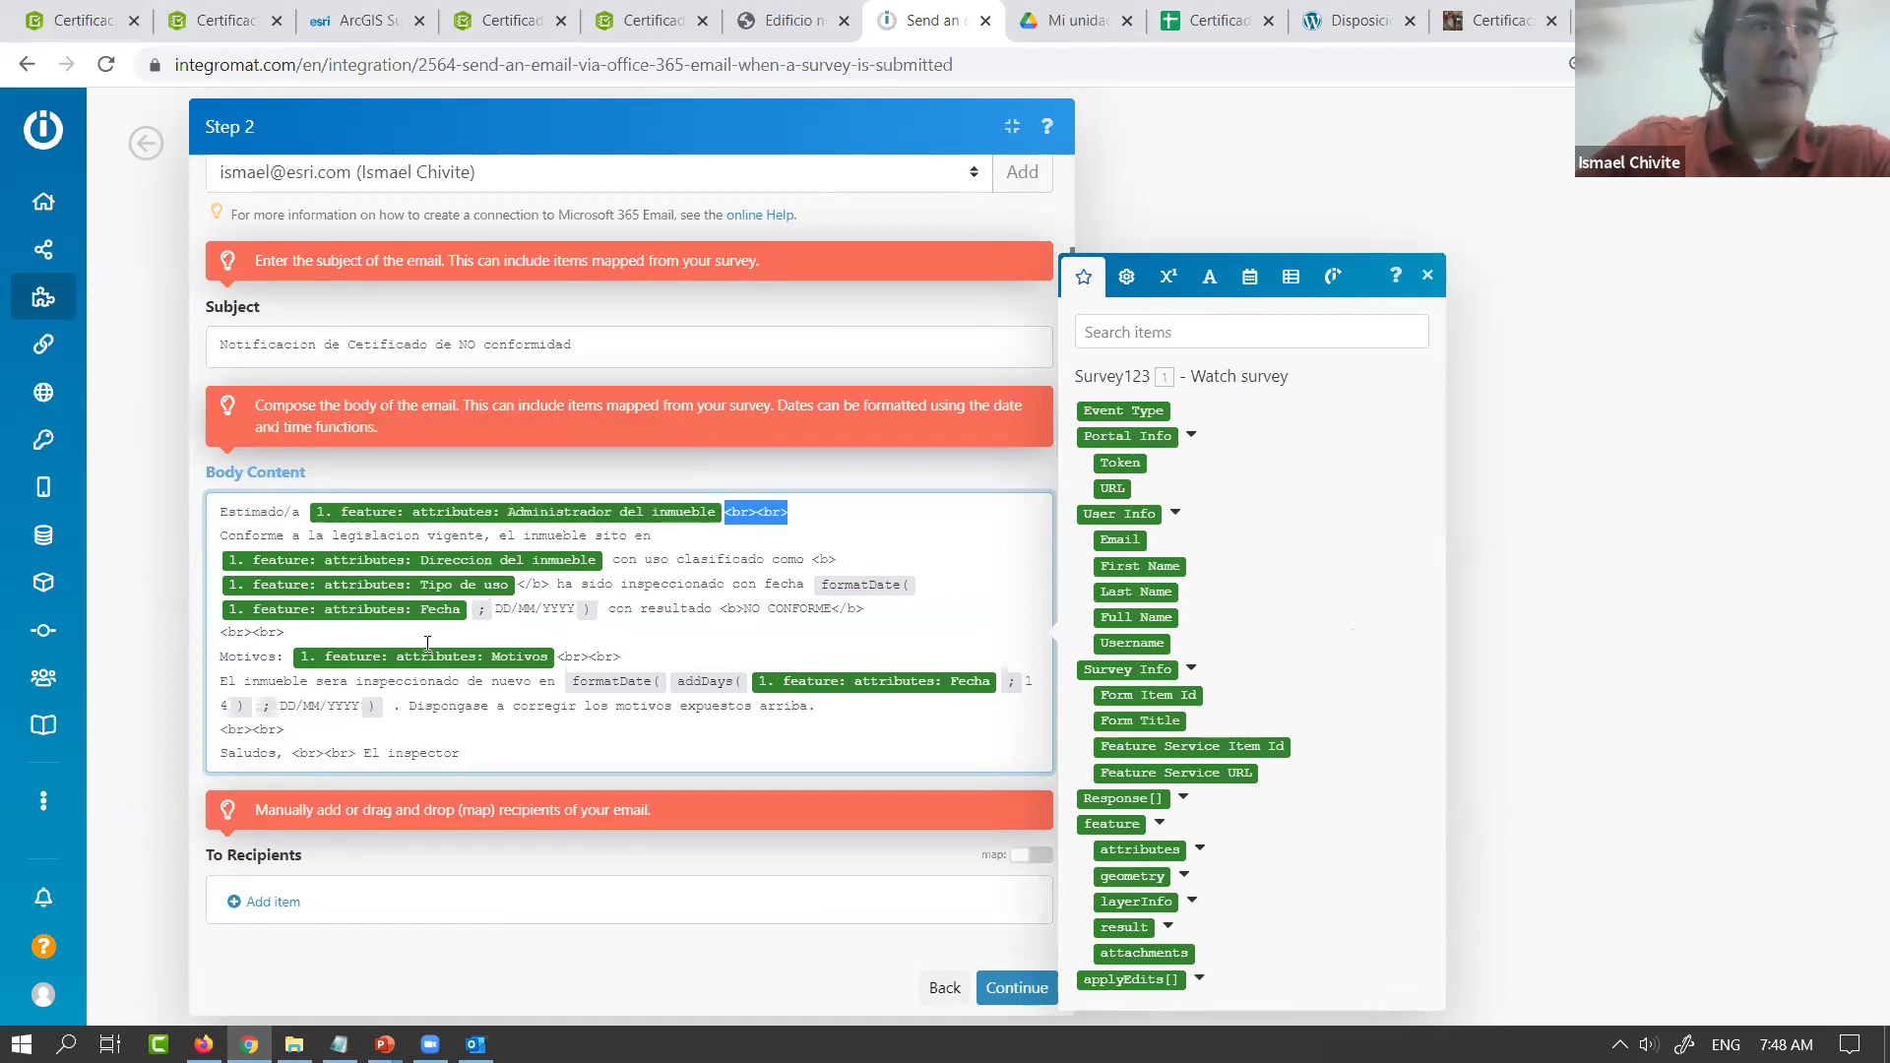
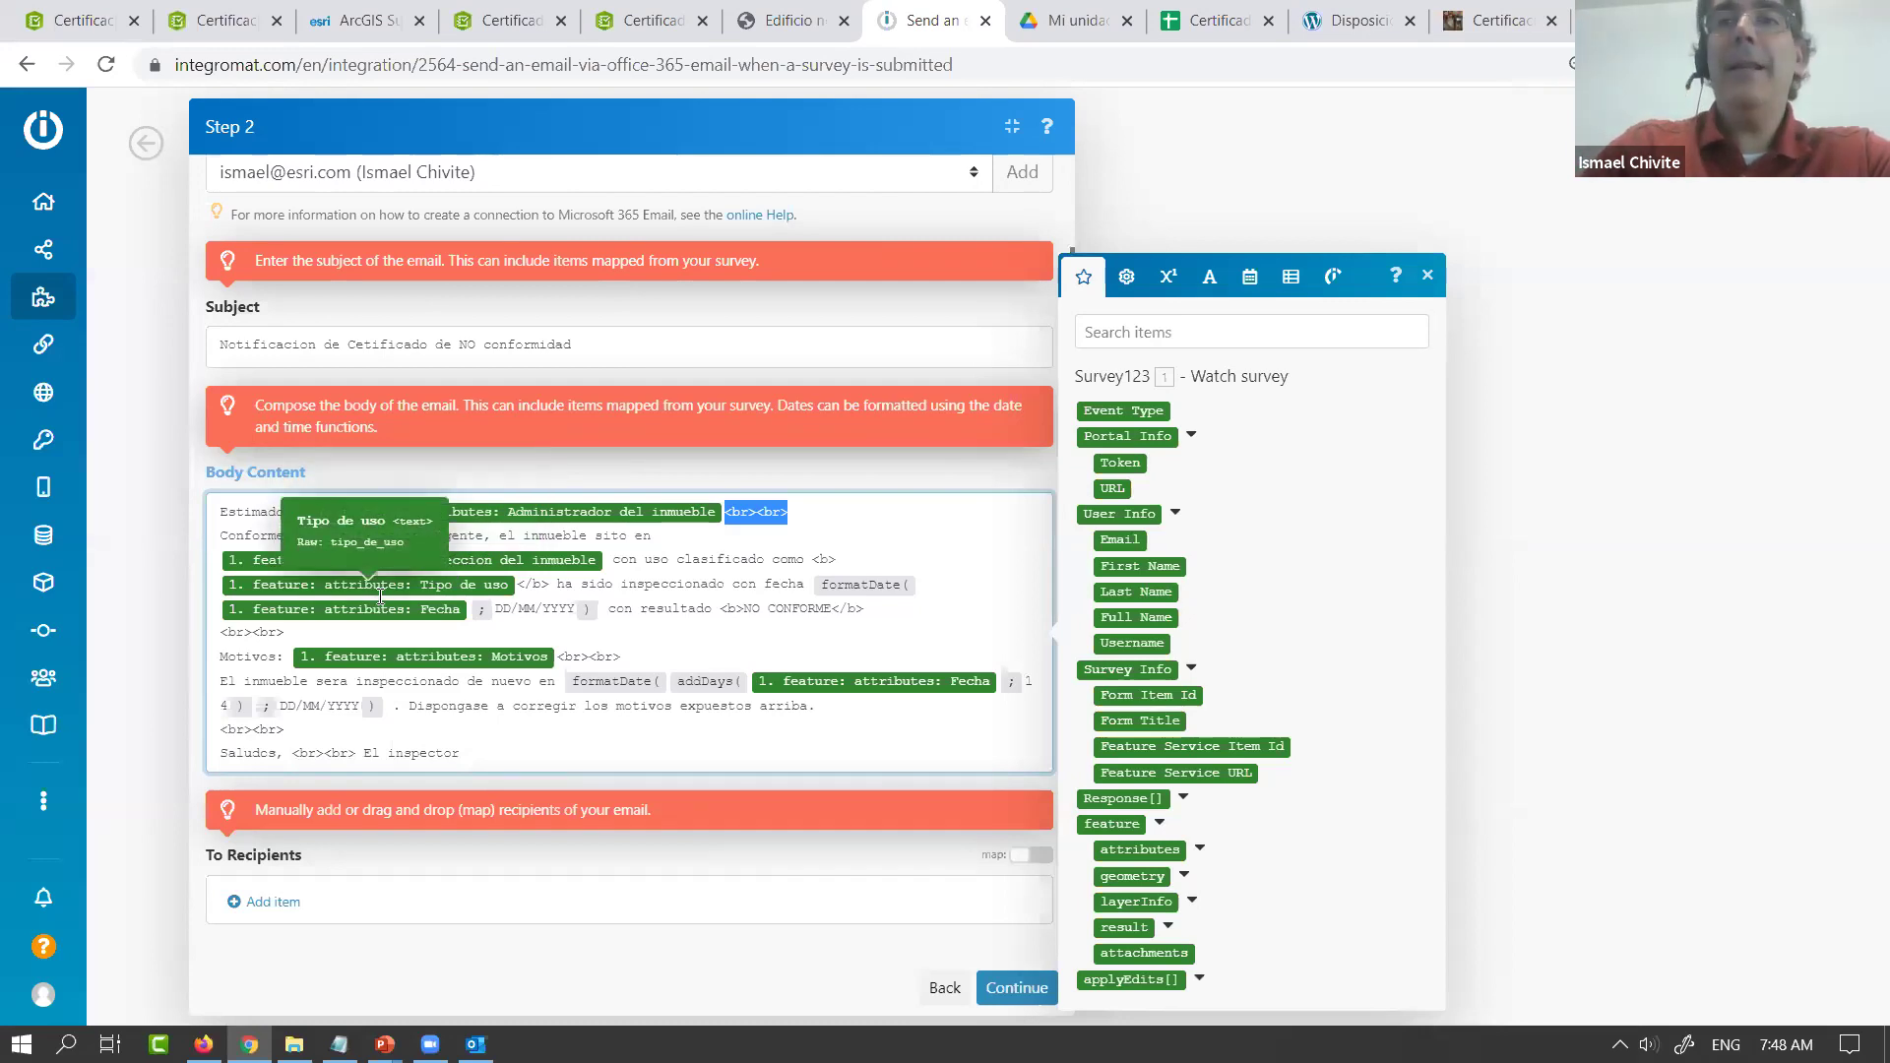
# Add a To recipient mapped from feature > attributes > Correo electronico, then confirm the email module
pyautogui.click(778, 849)
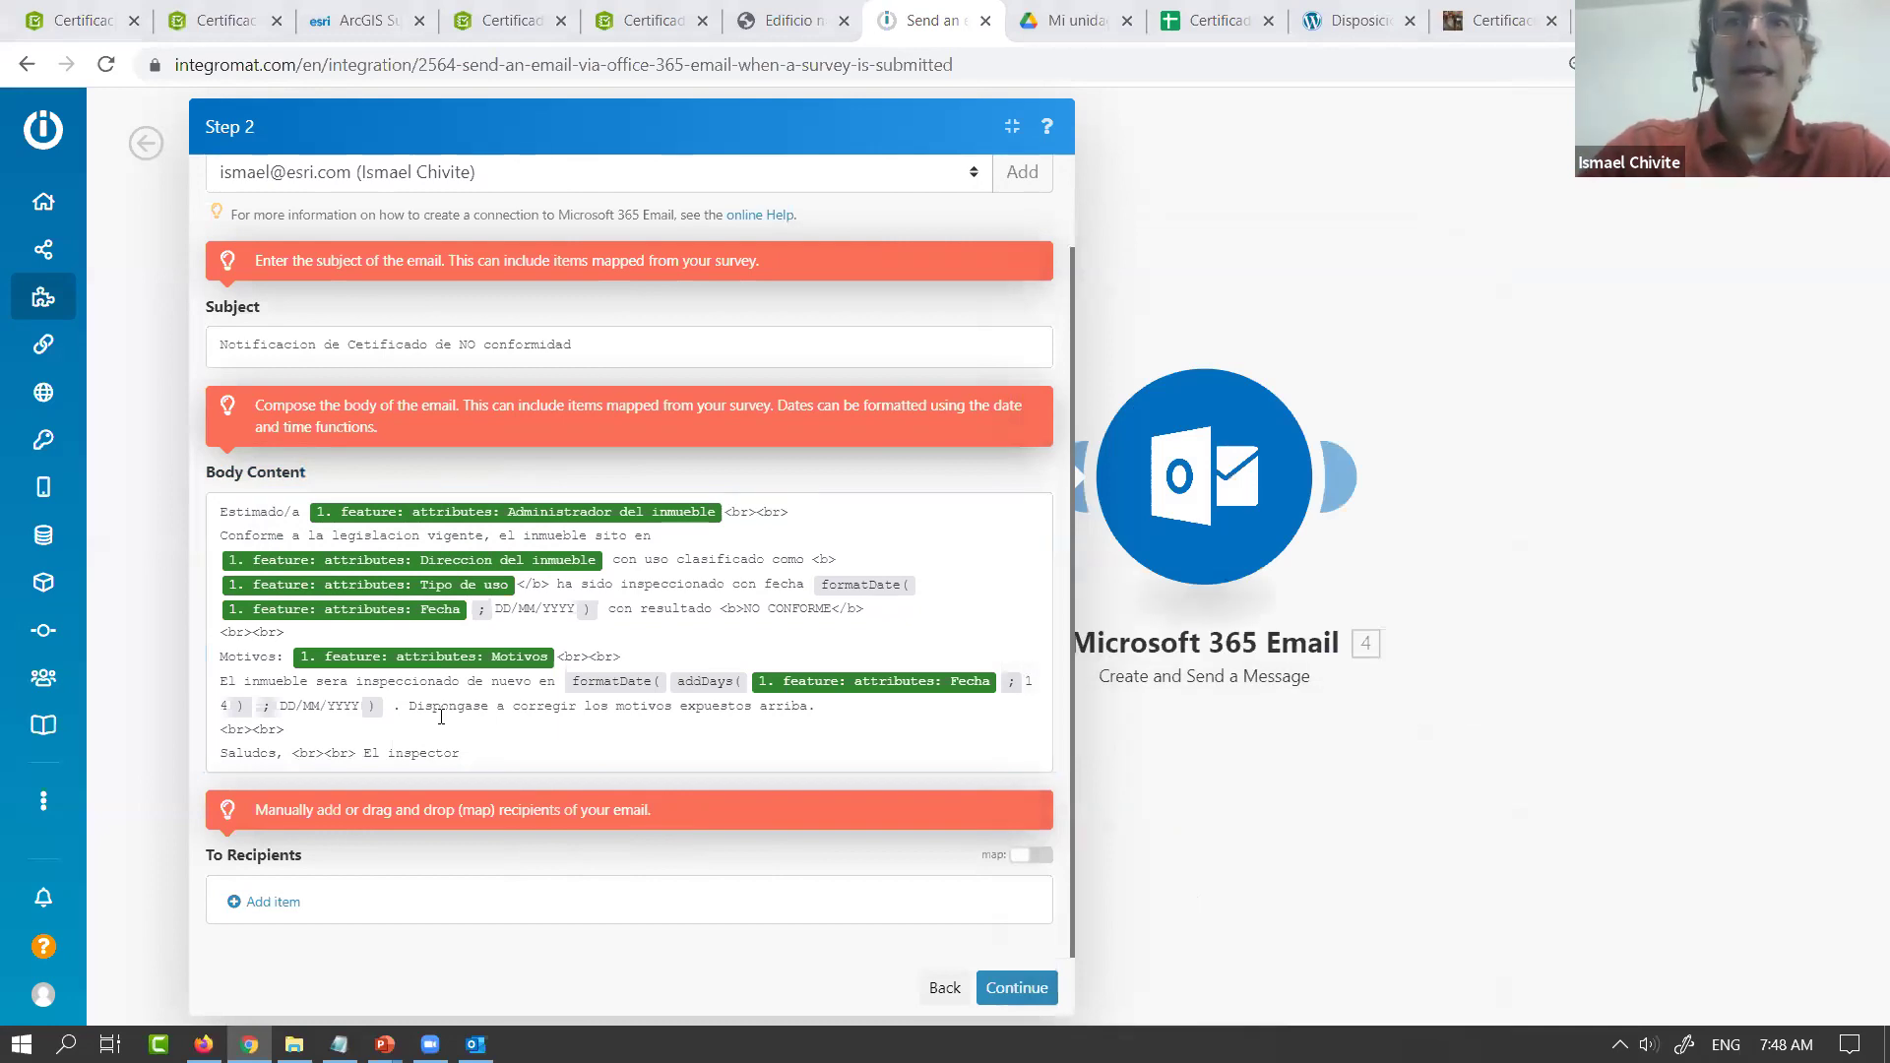
pyautogui.click(404, 903)
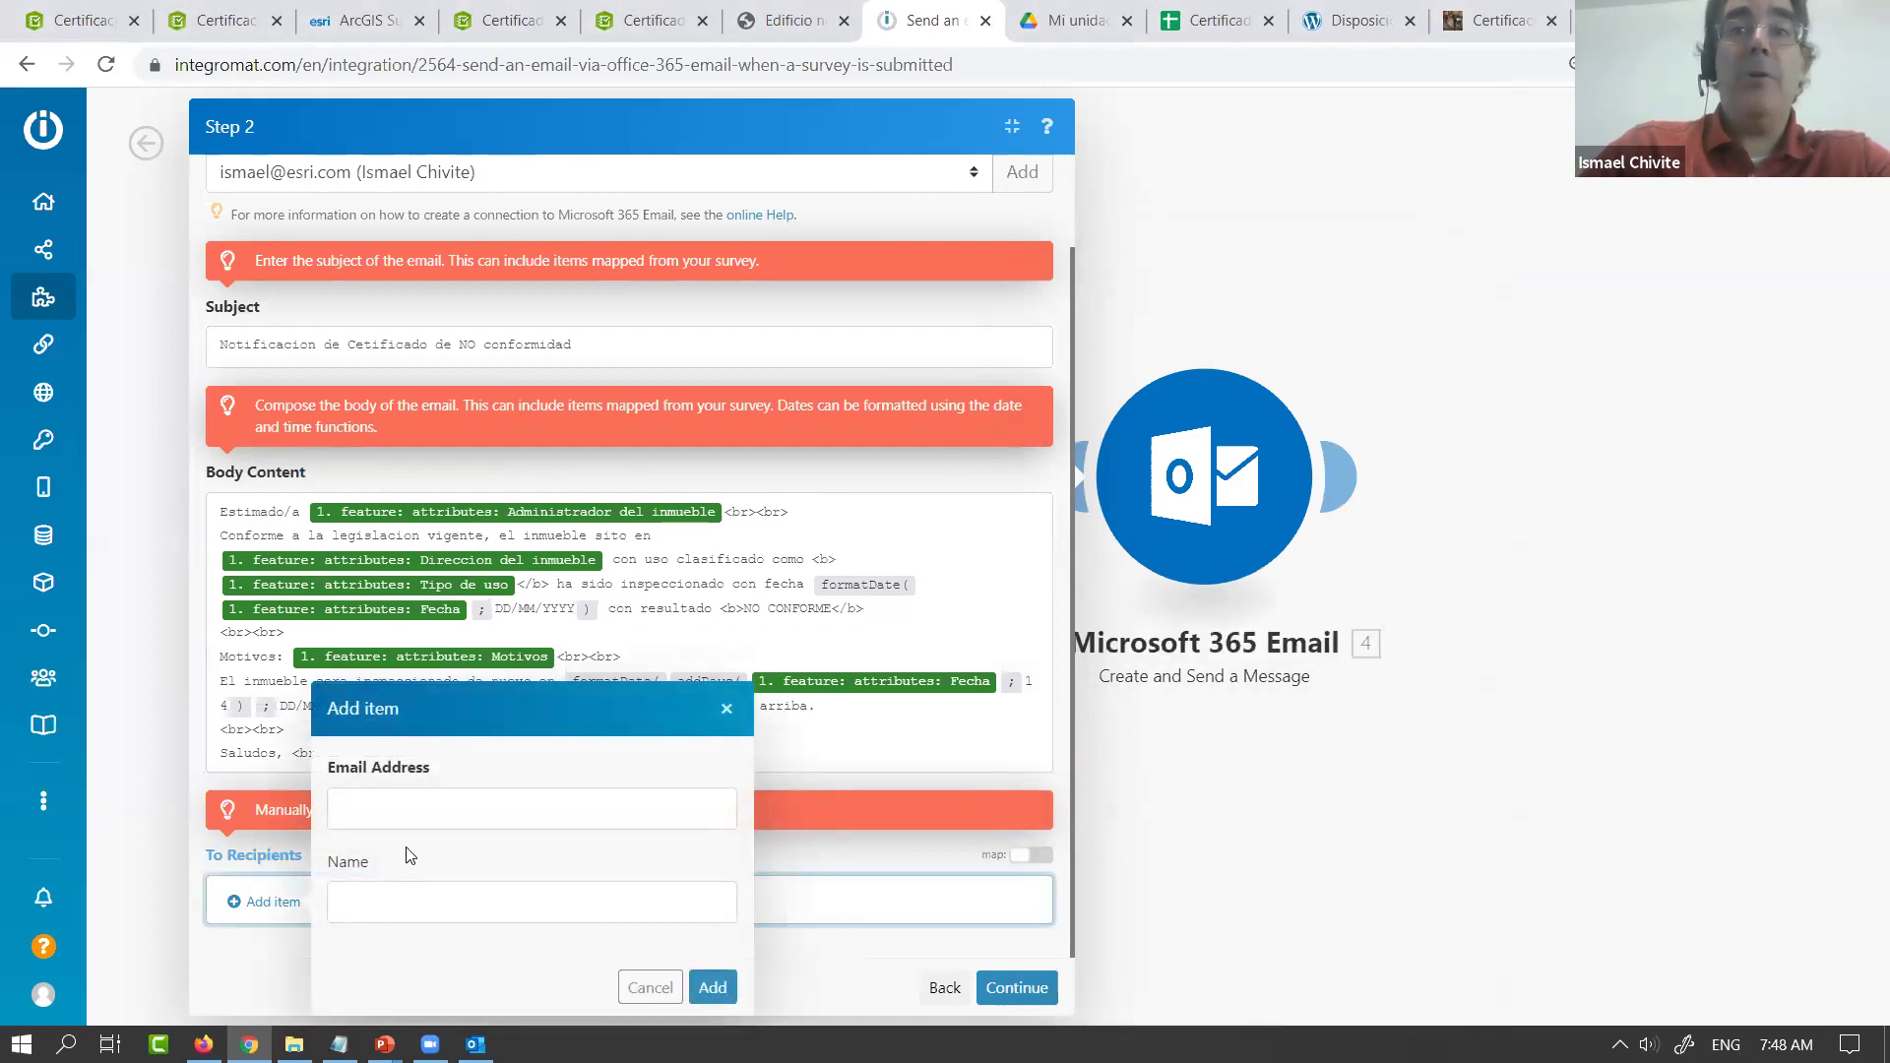
pyautogui.click(419, 811)
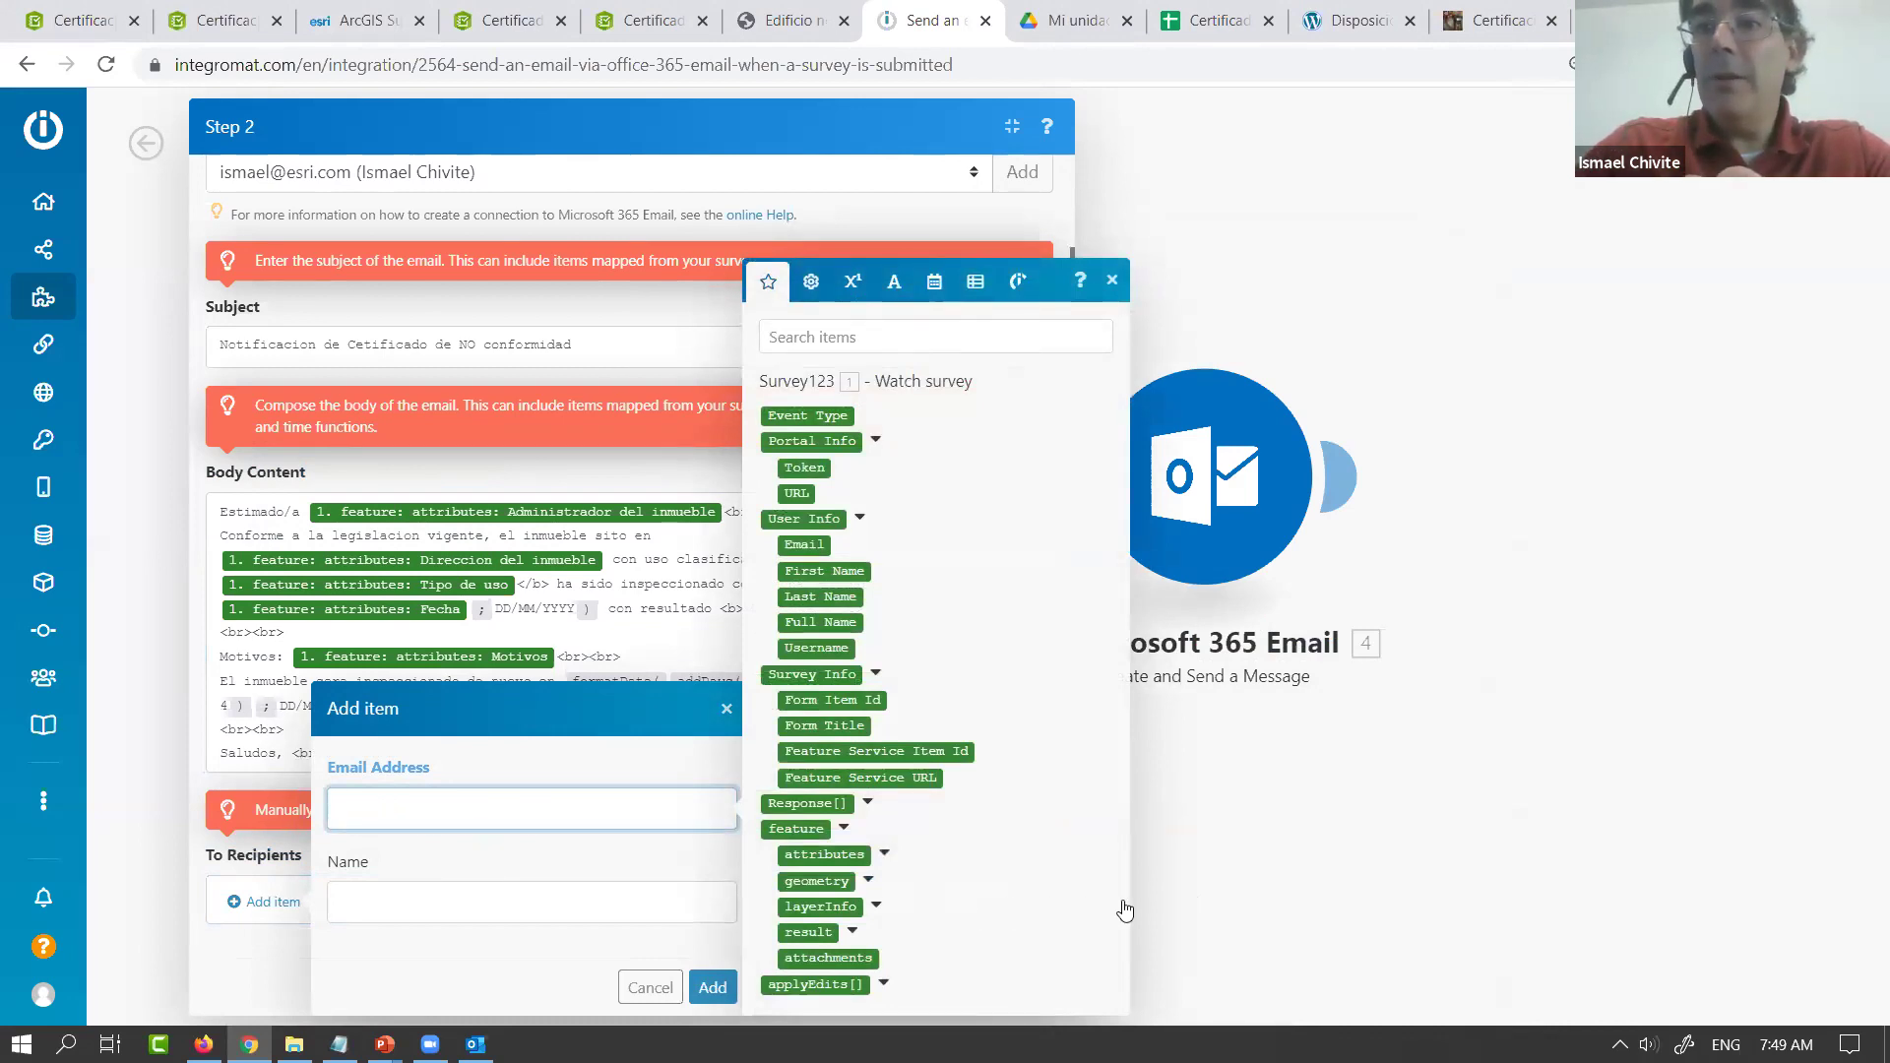
pyautogui.click(1126, 910)
pyautogui.click(399, 783)
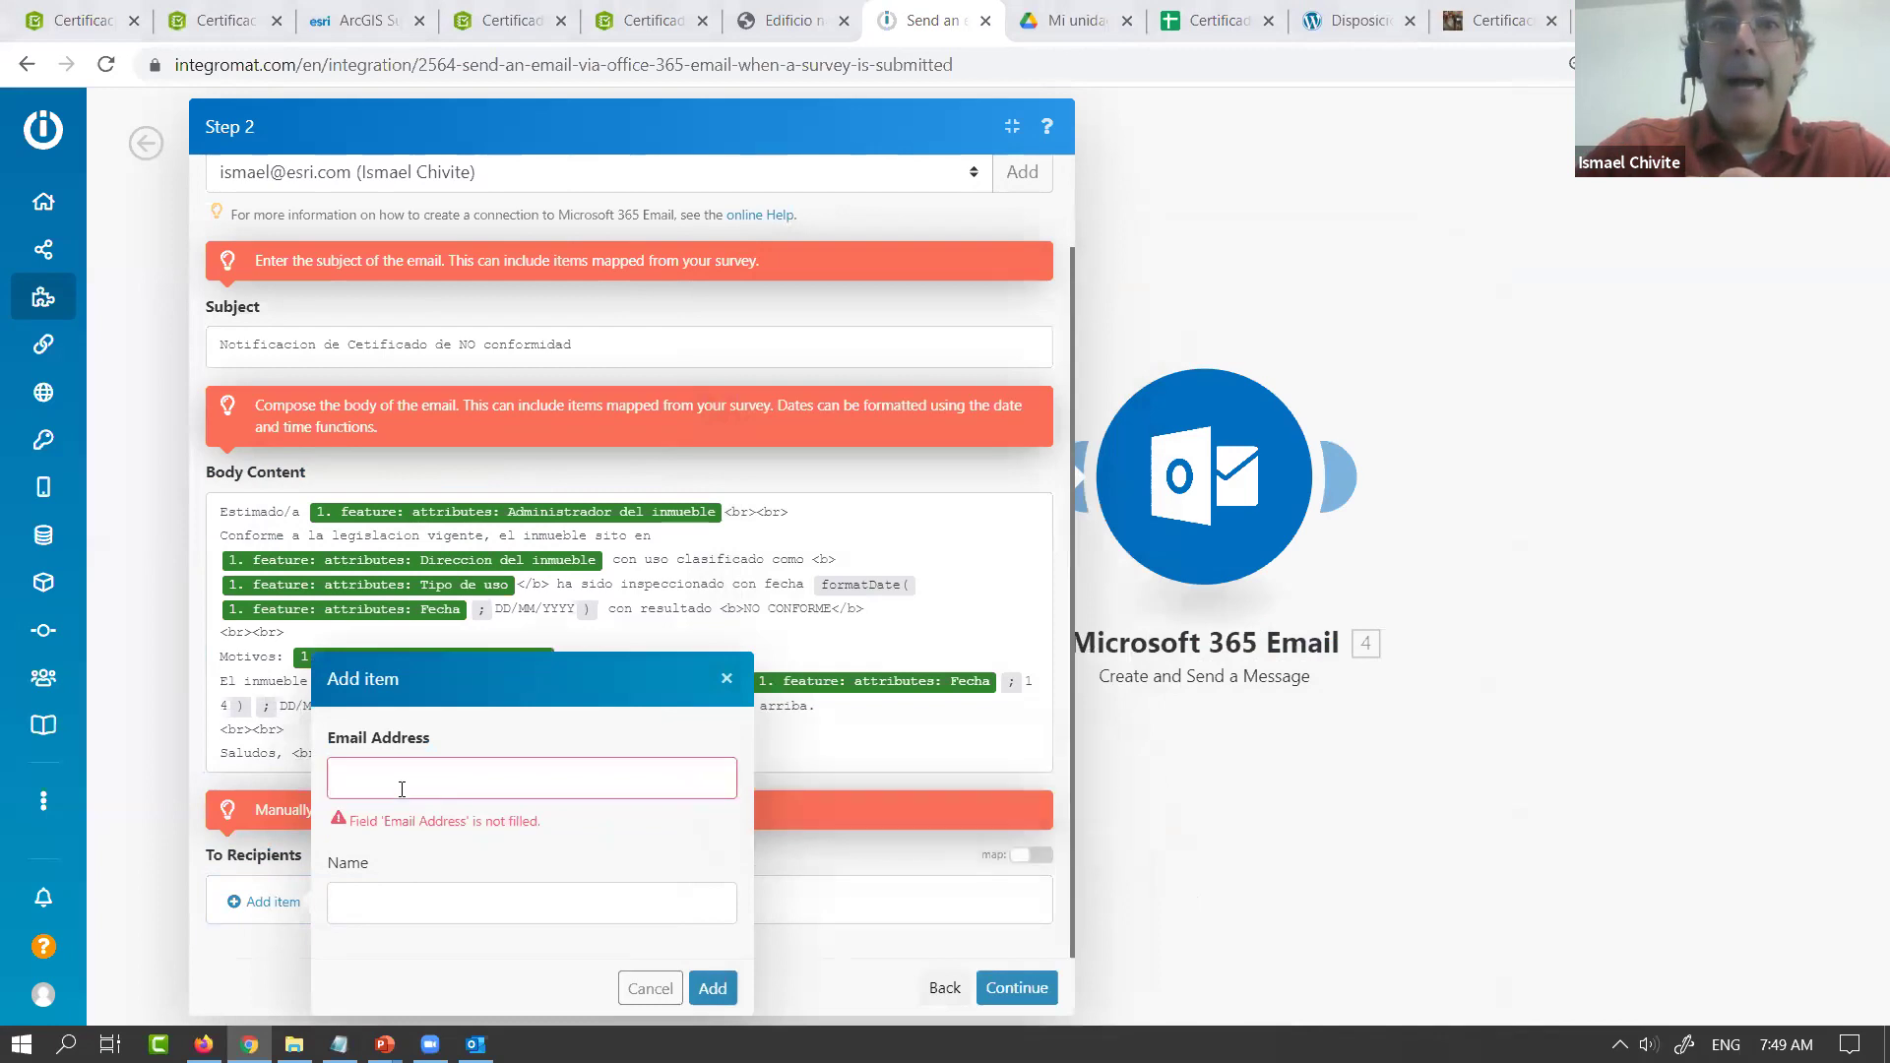
pyautogui.click(885, 854)
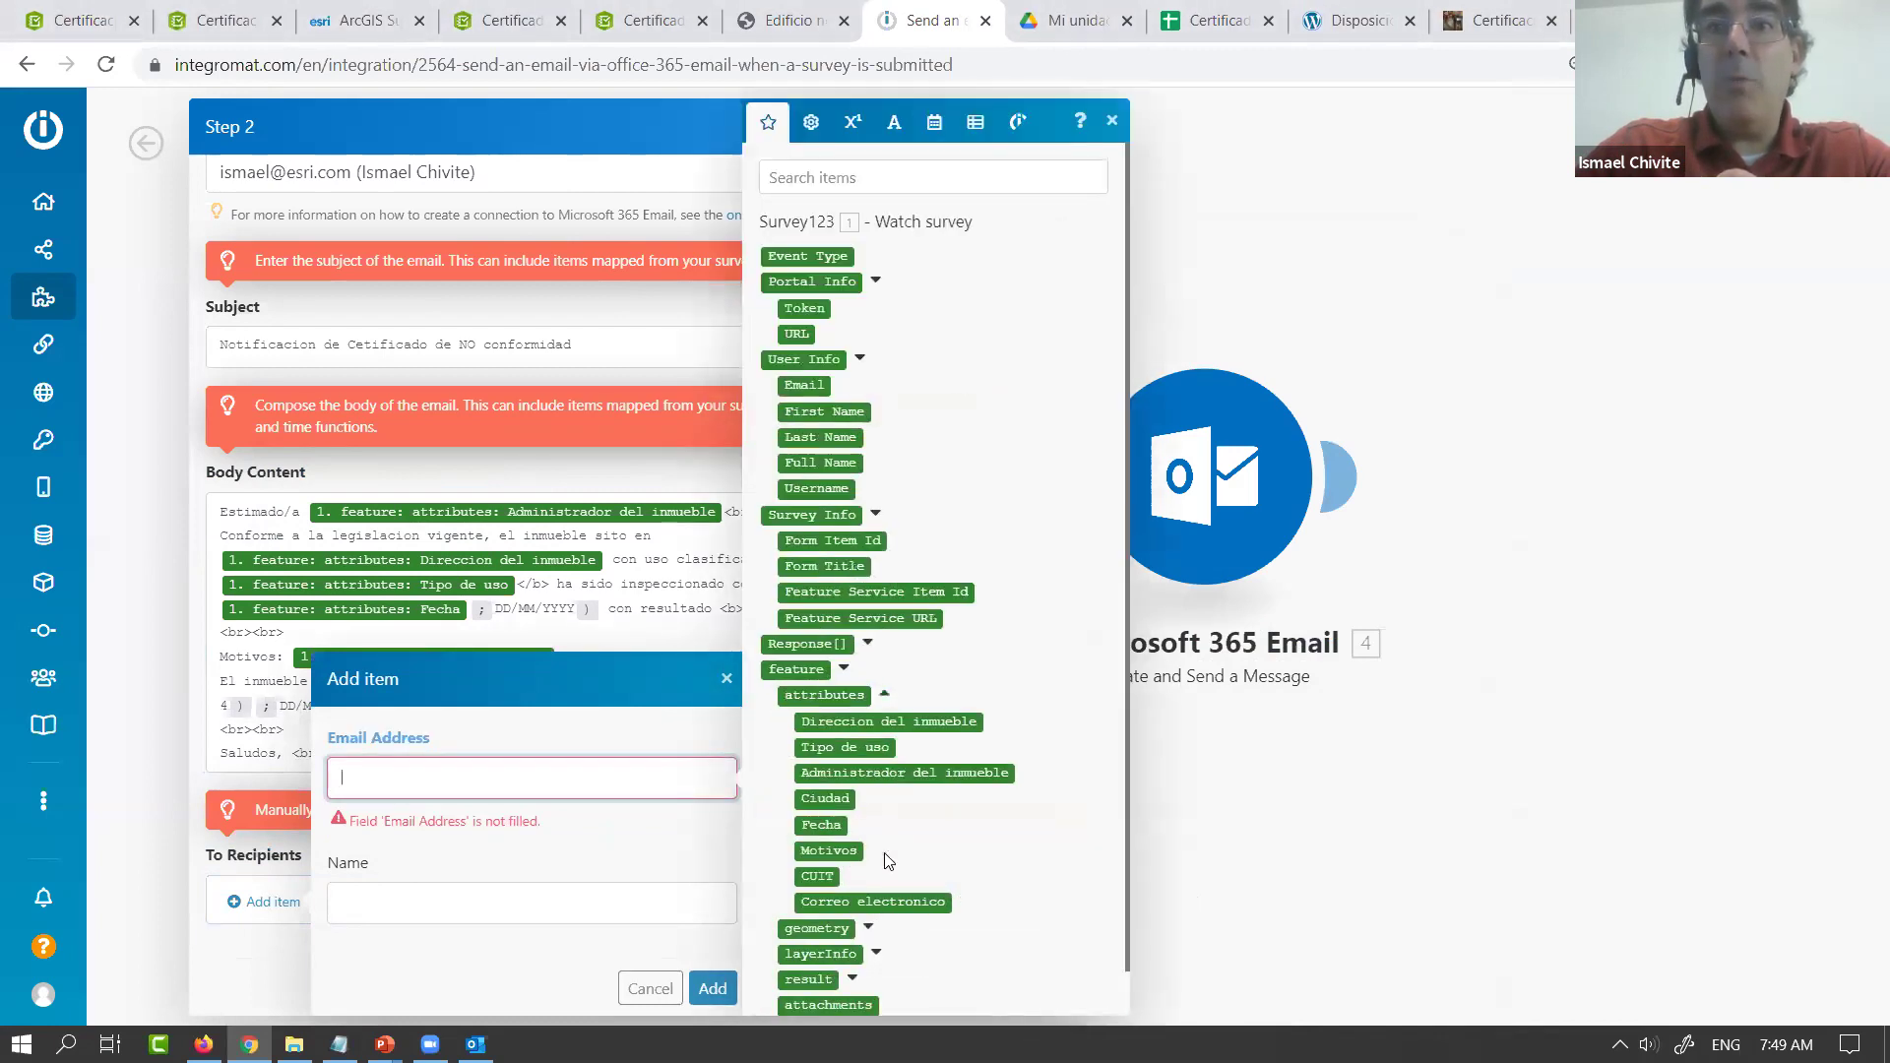
pyautogui.click(872, 902)
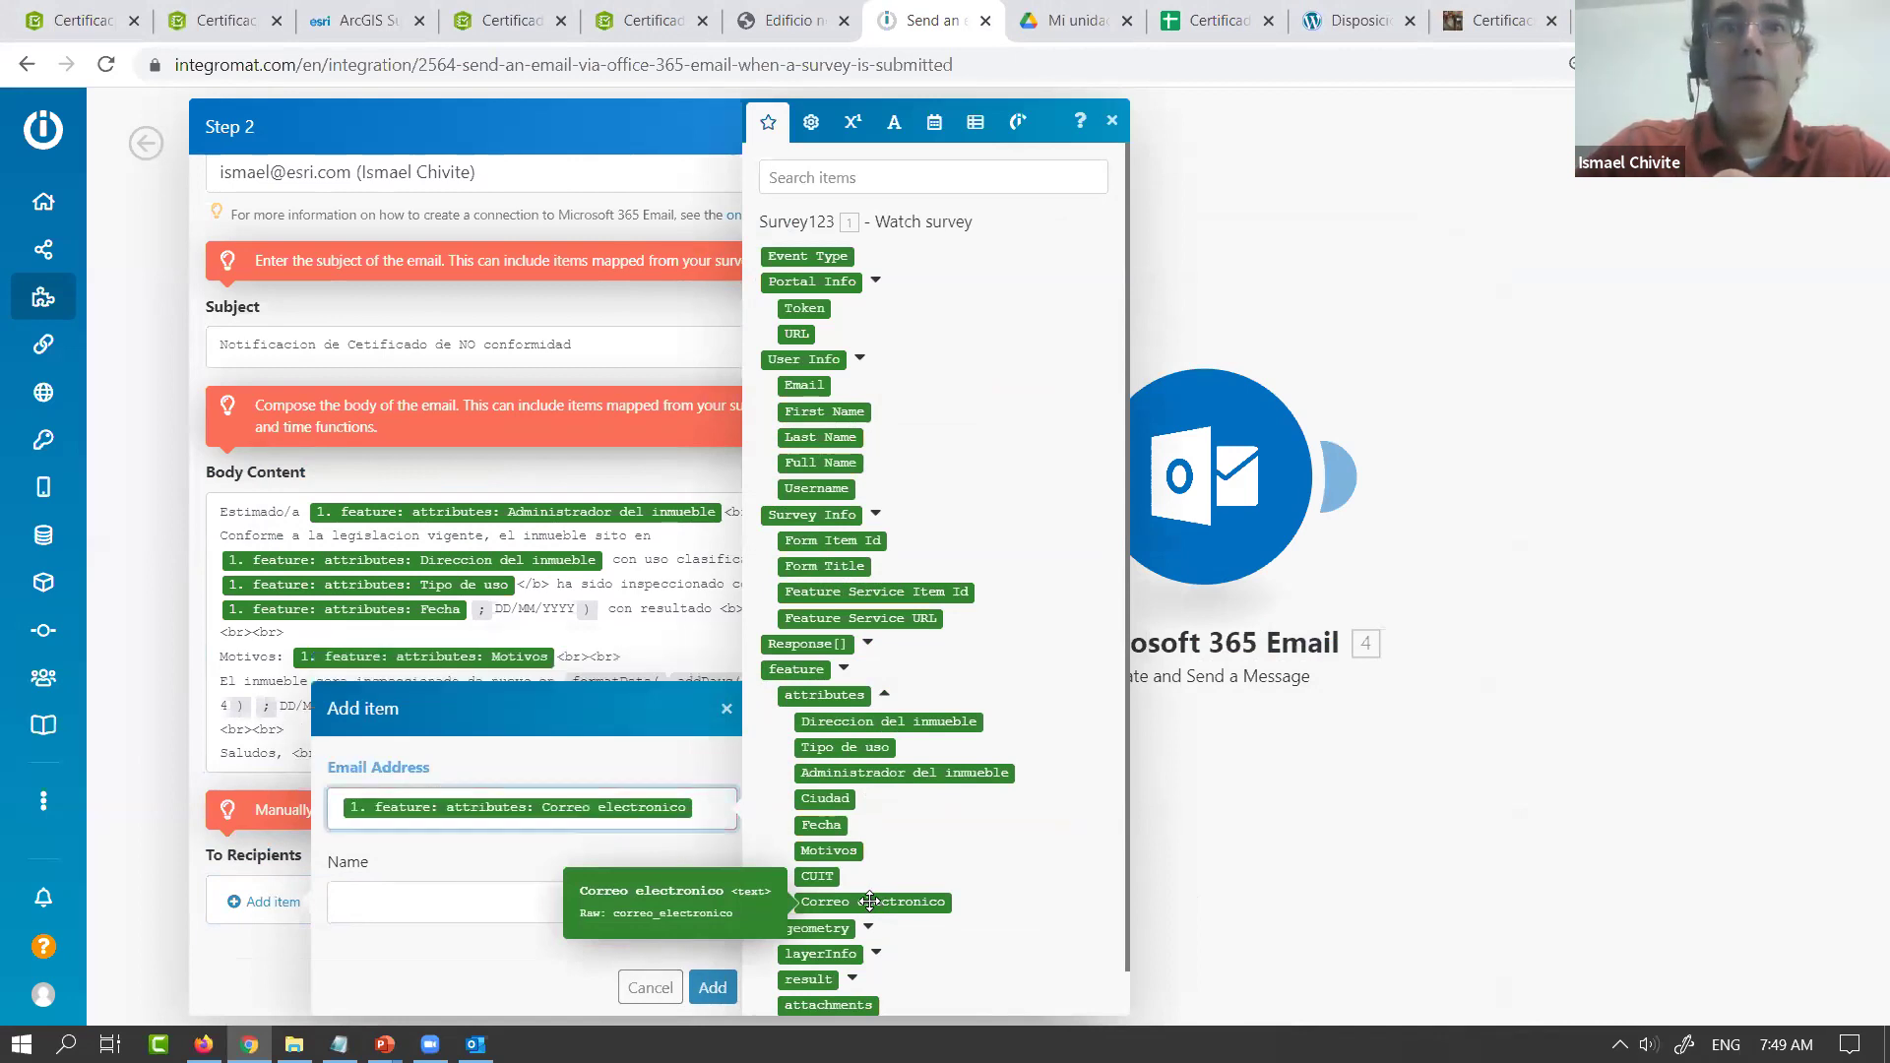
pyautogui.click(714, 990)
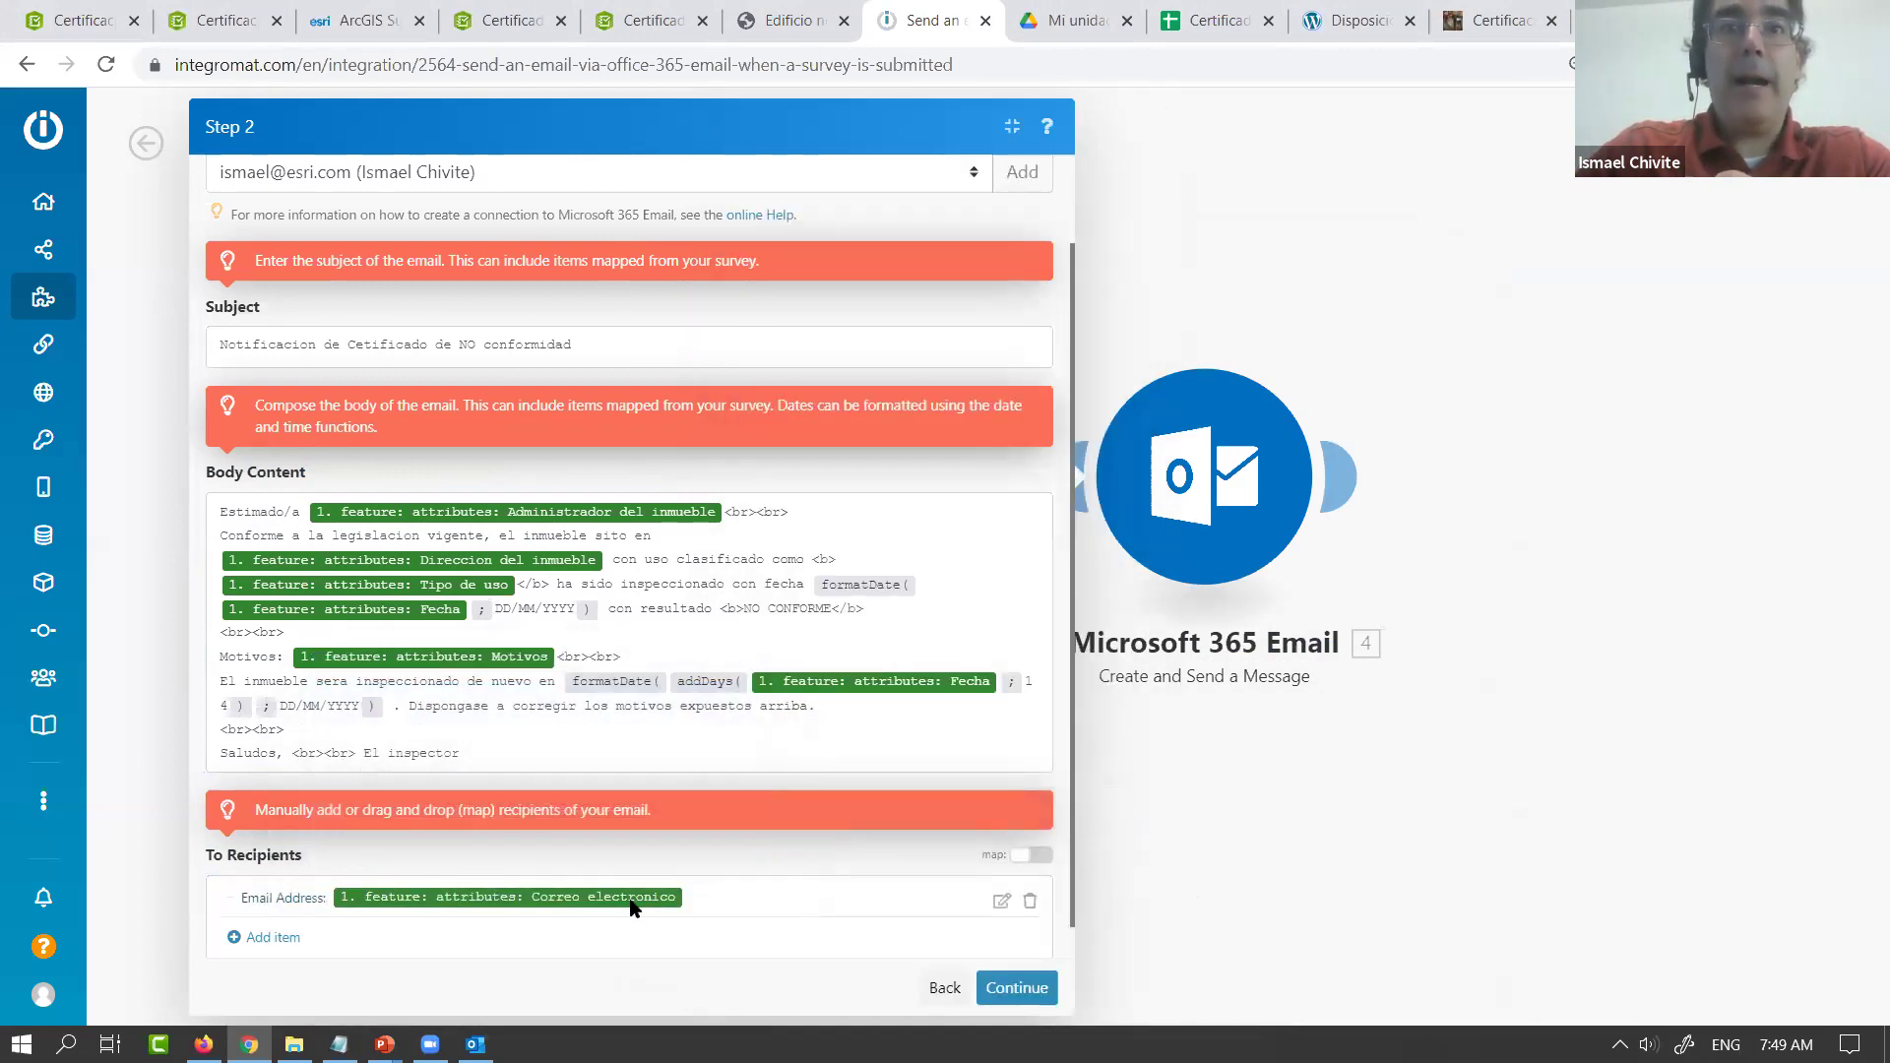
pyautogui.click(1020, 988)
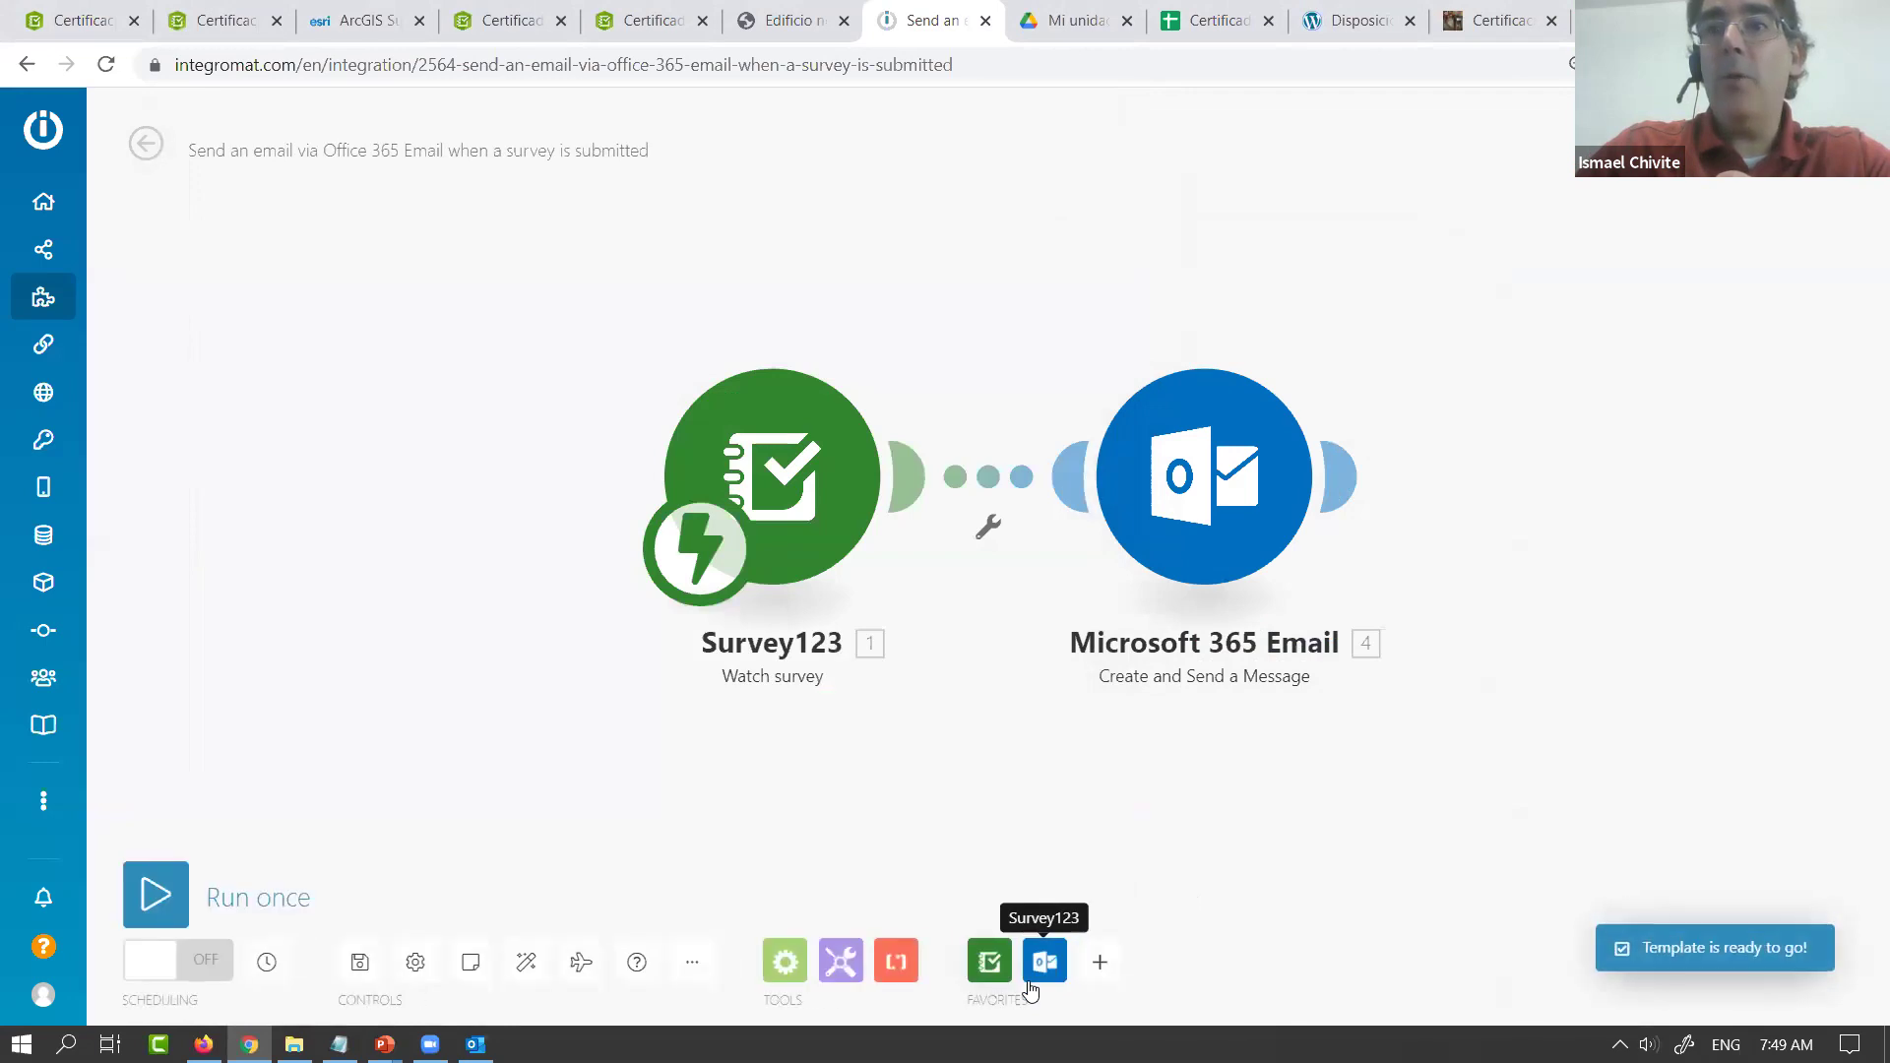
# Save the scenario and run it once, then go to the Survey123 survey tab
pyautogui.click(361, 964)
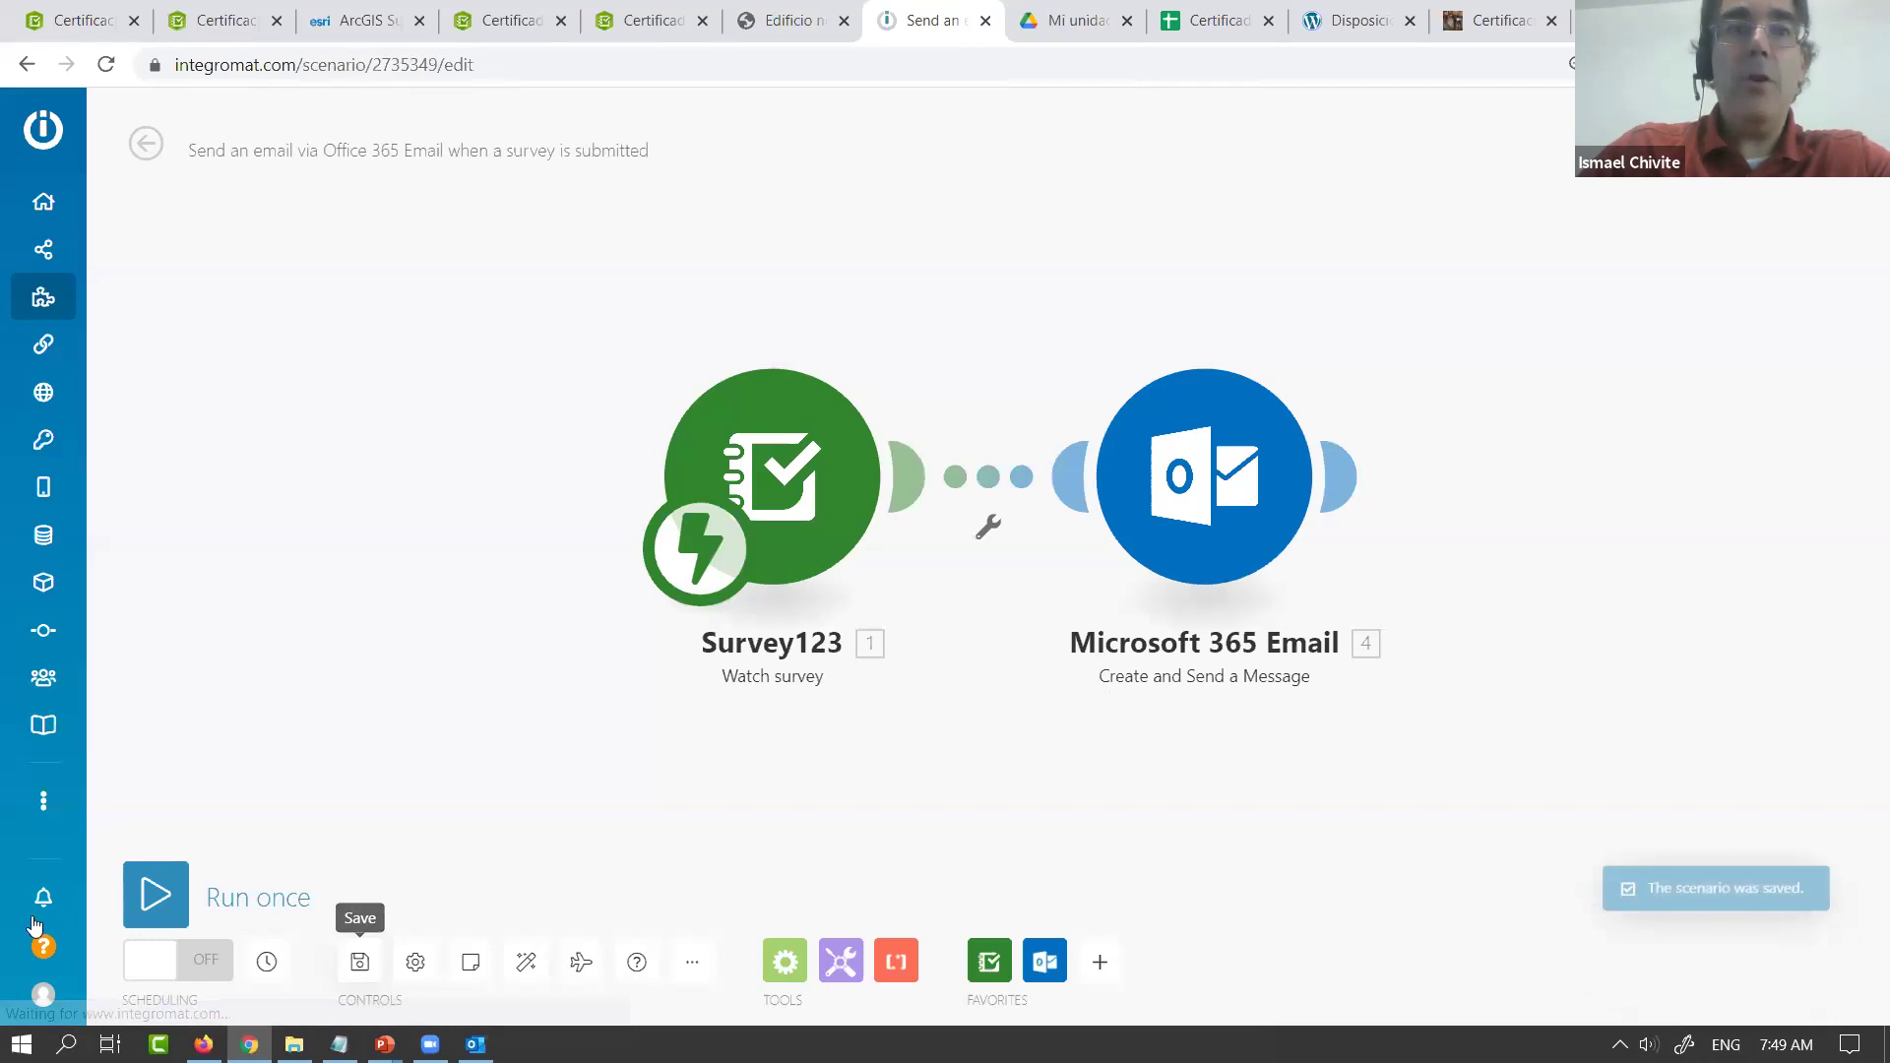
pyautogui.click(146, 892)
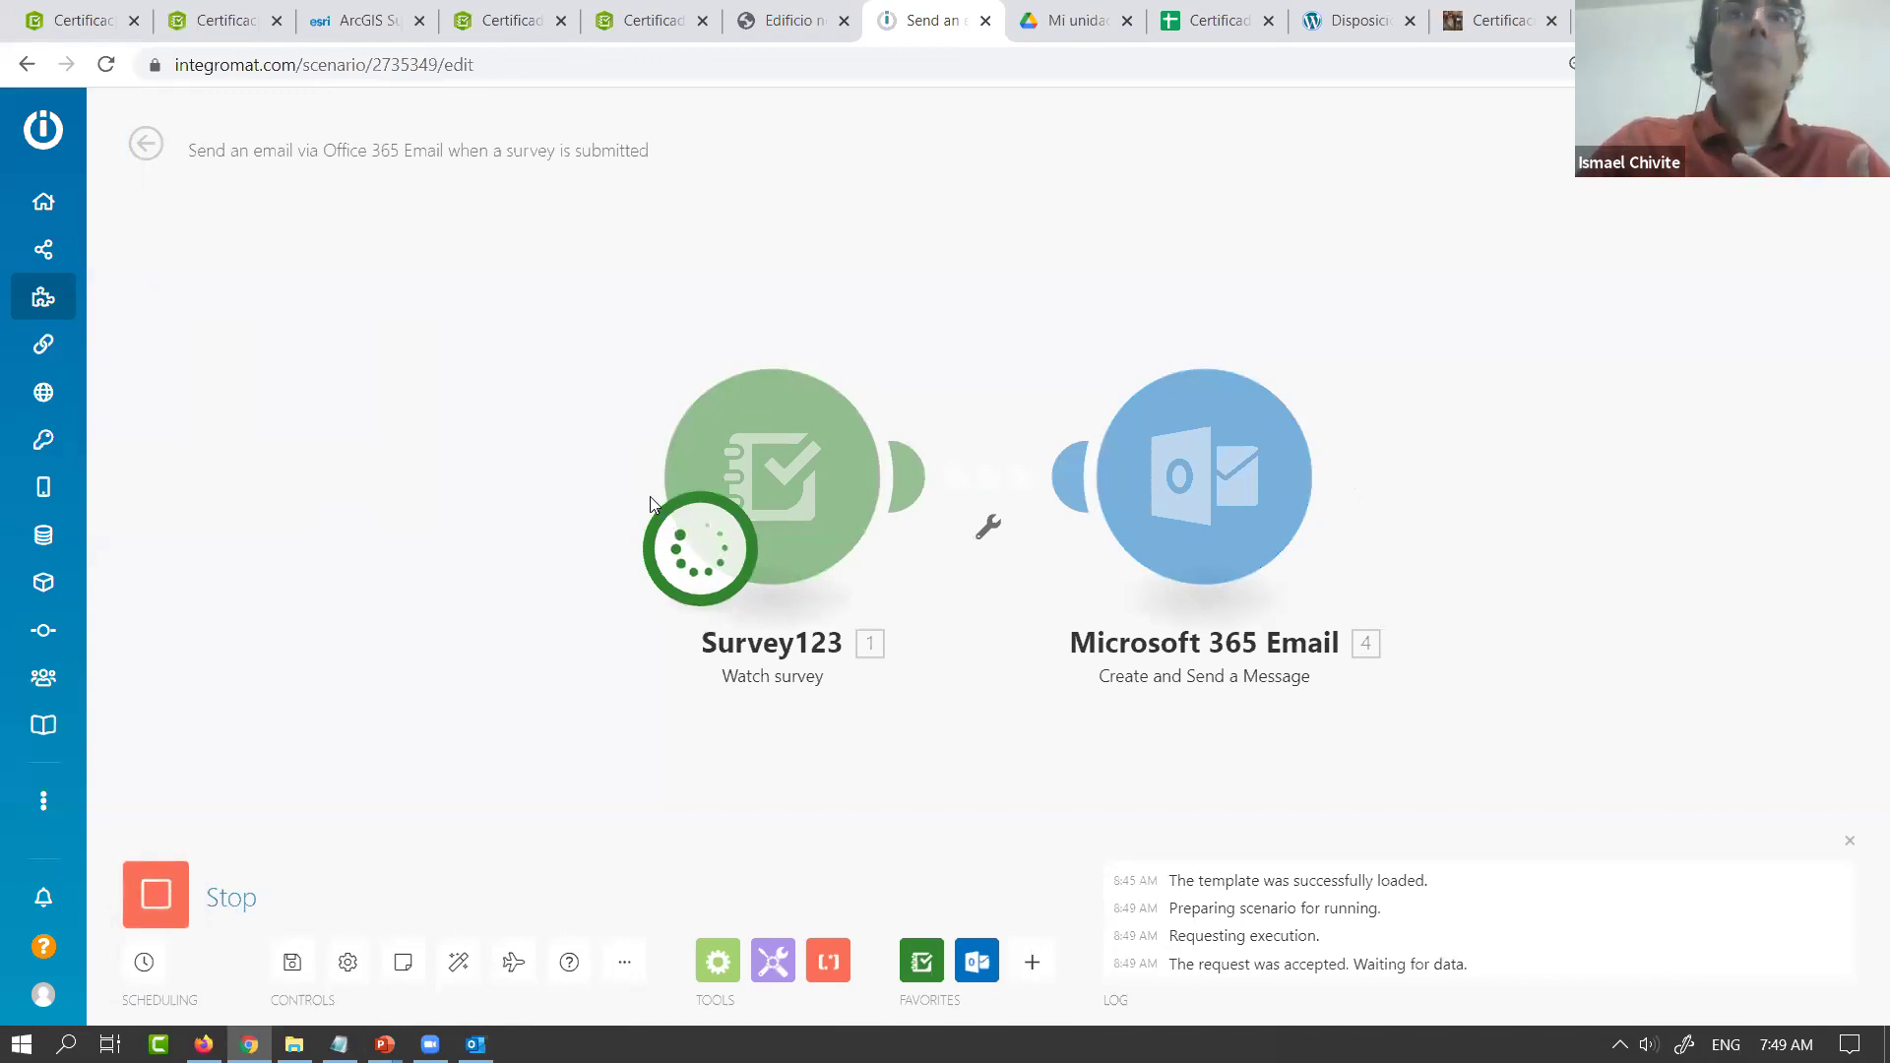
pyautogui.click(510, 21)
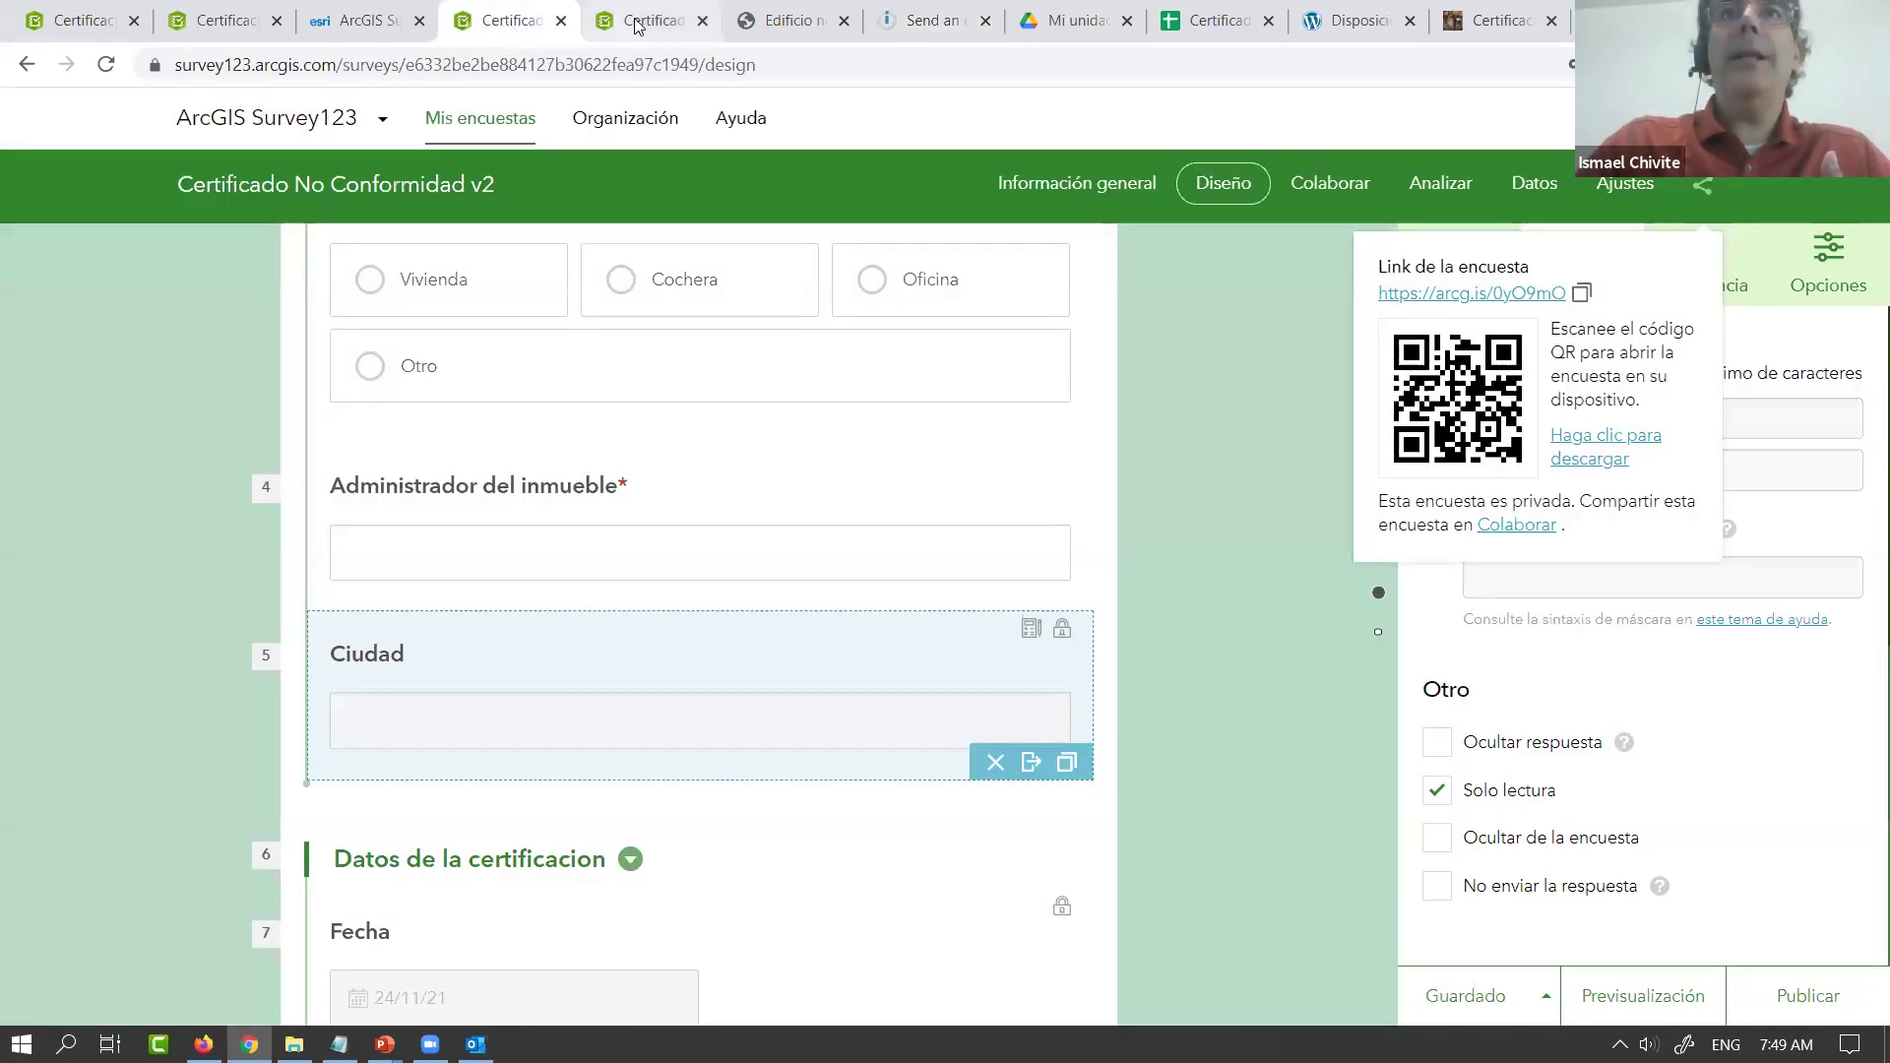
# Reload the public survey form in its browser tab
pyautogui.click(640, 21)
pyautogui.click(106, 67)
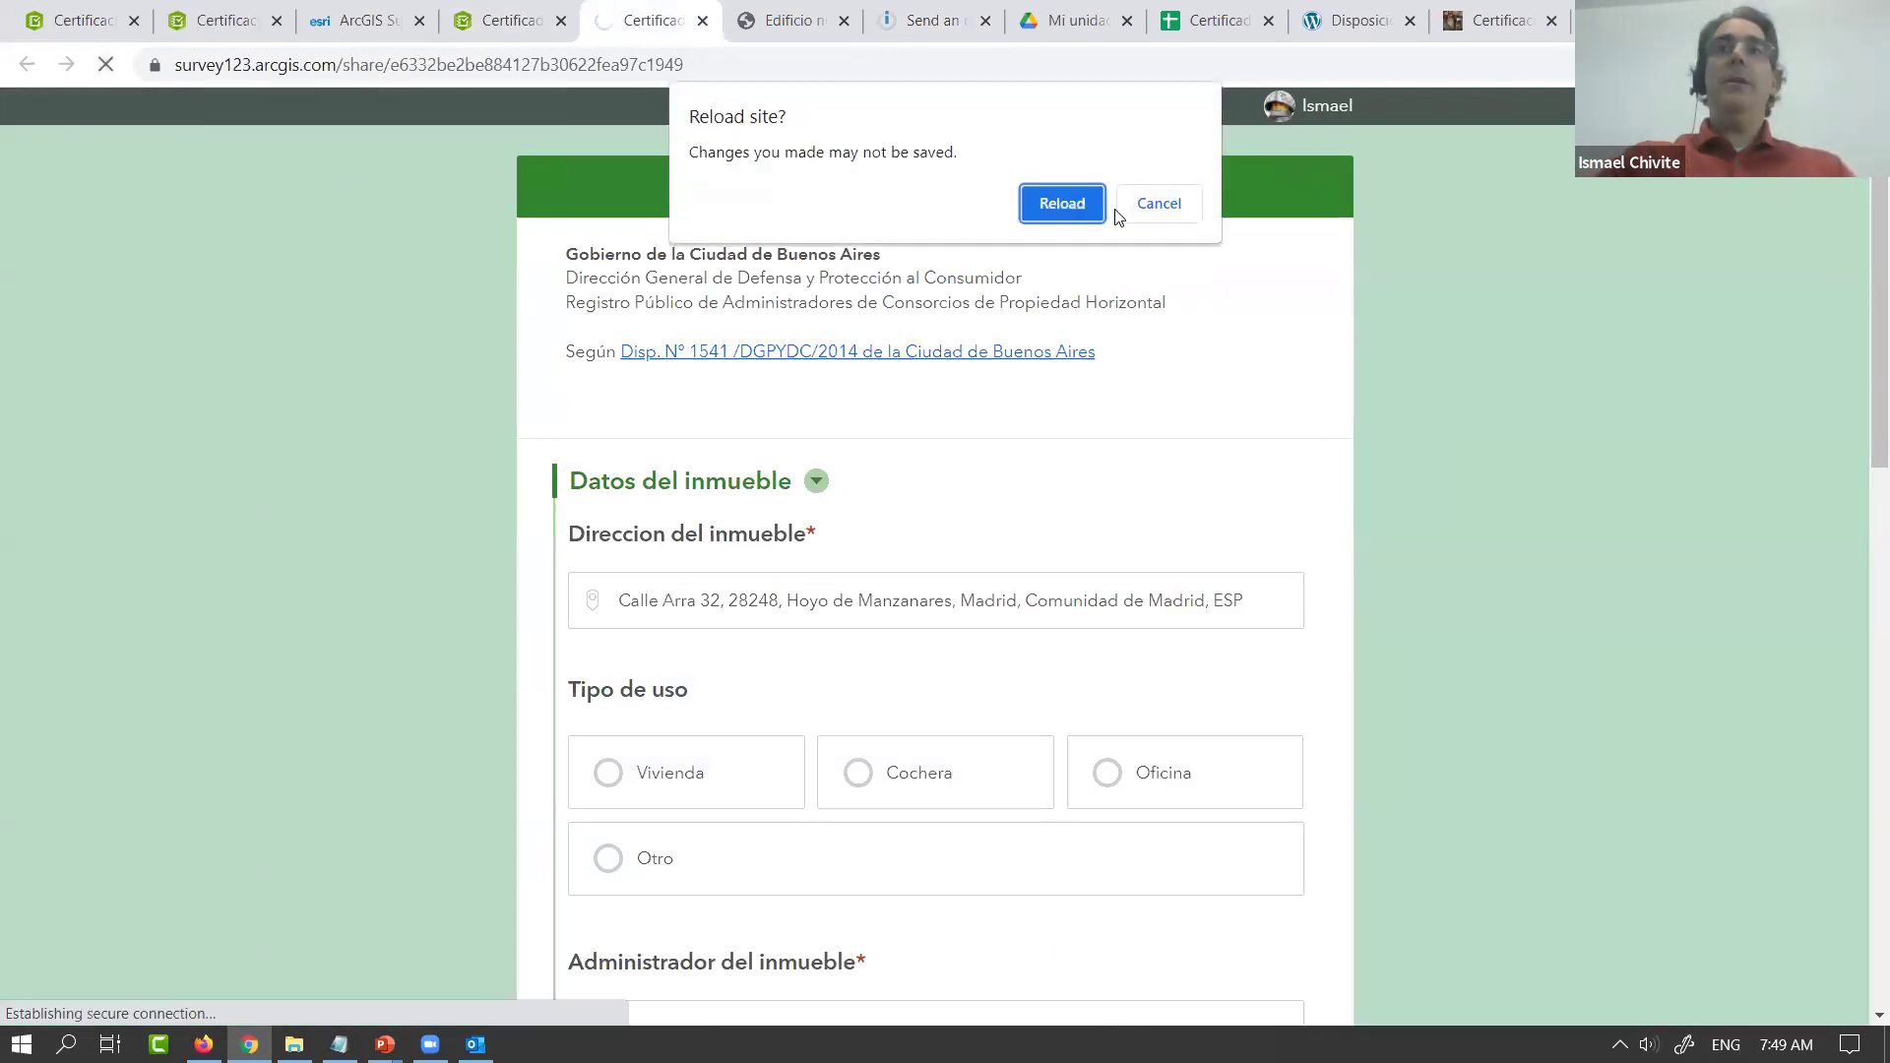
pyautogui.click(1077, 195)
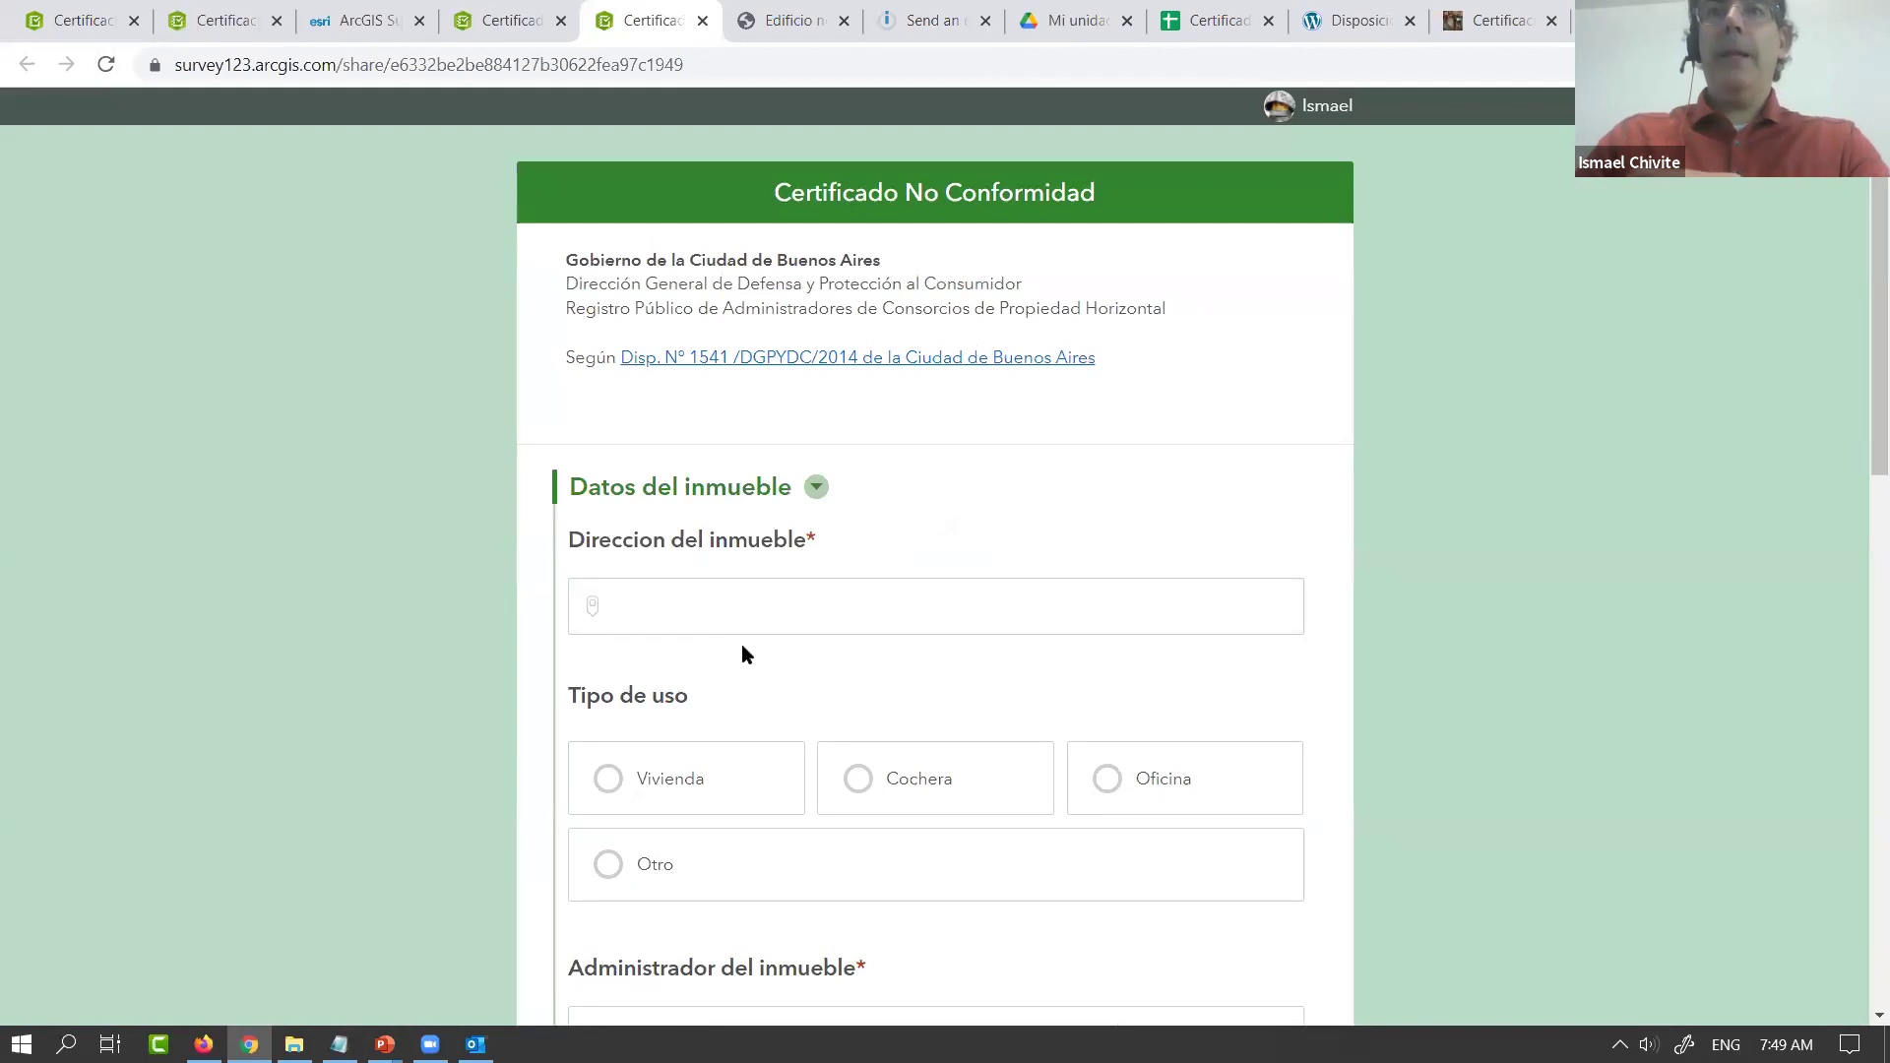
# Enter the property address from the suggestions and set usage type to Vivienda
pyautogui.click(758, 612)
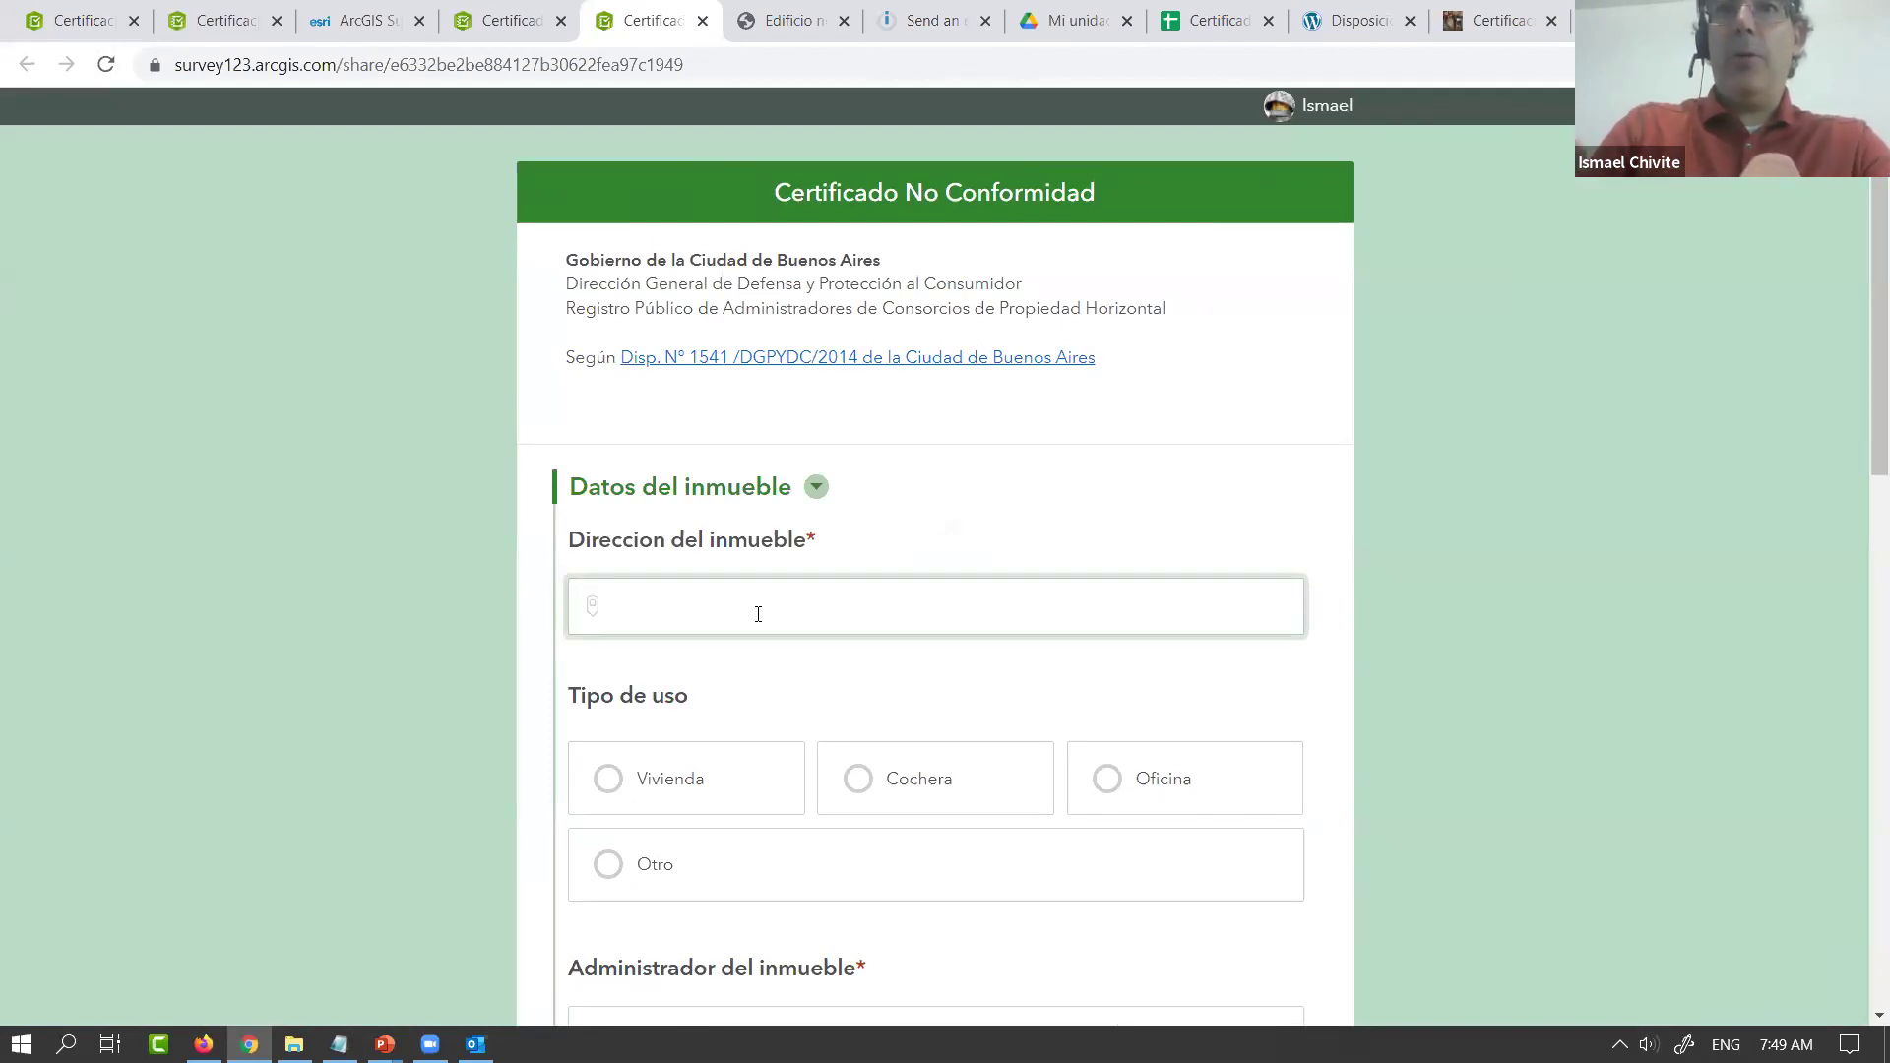
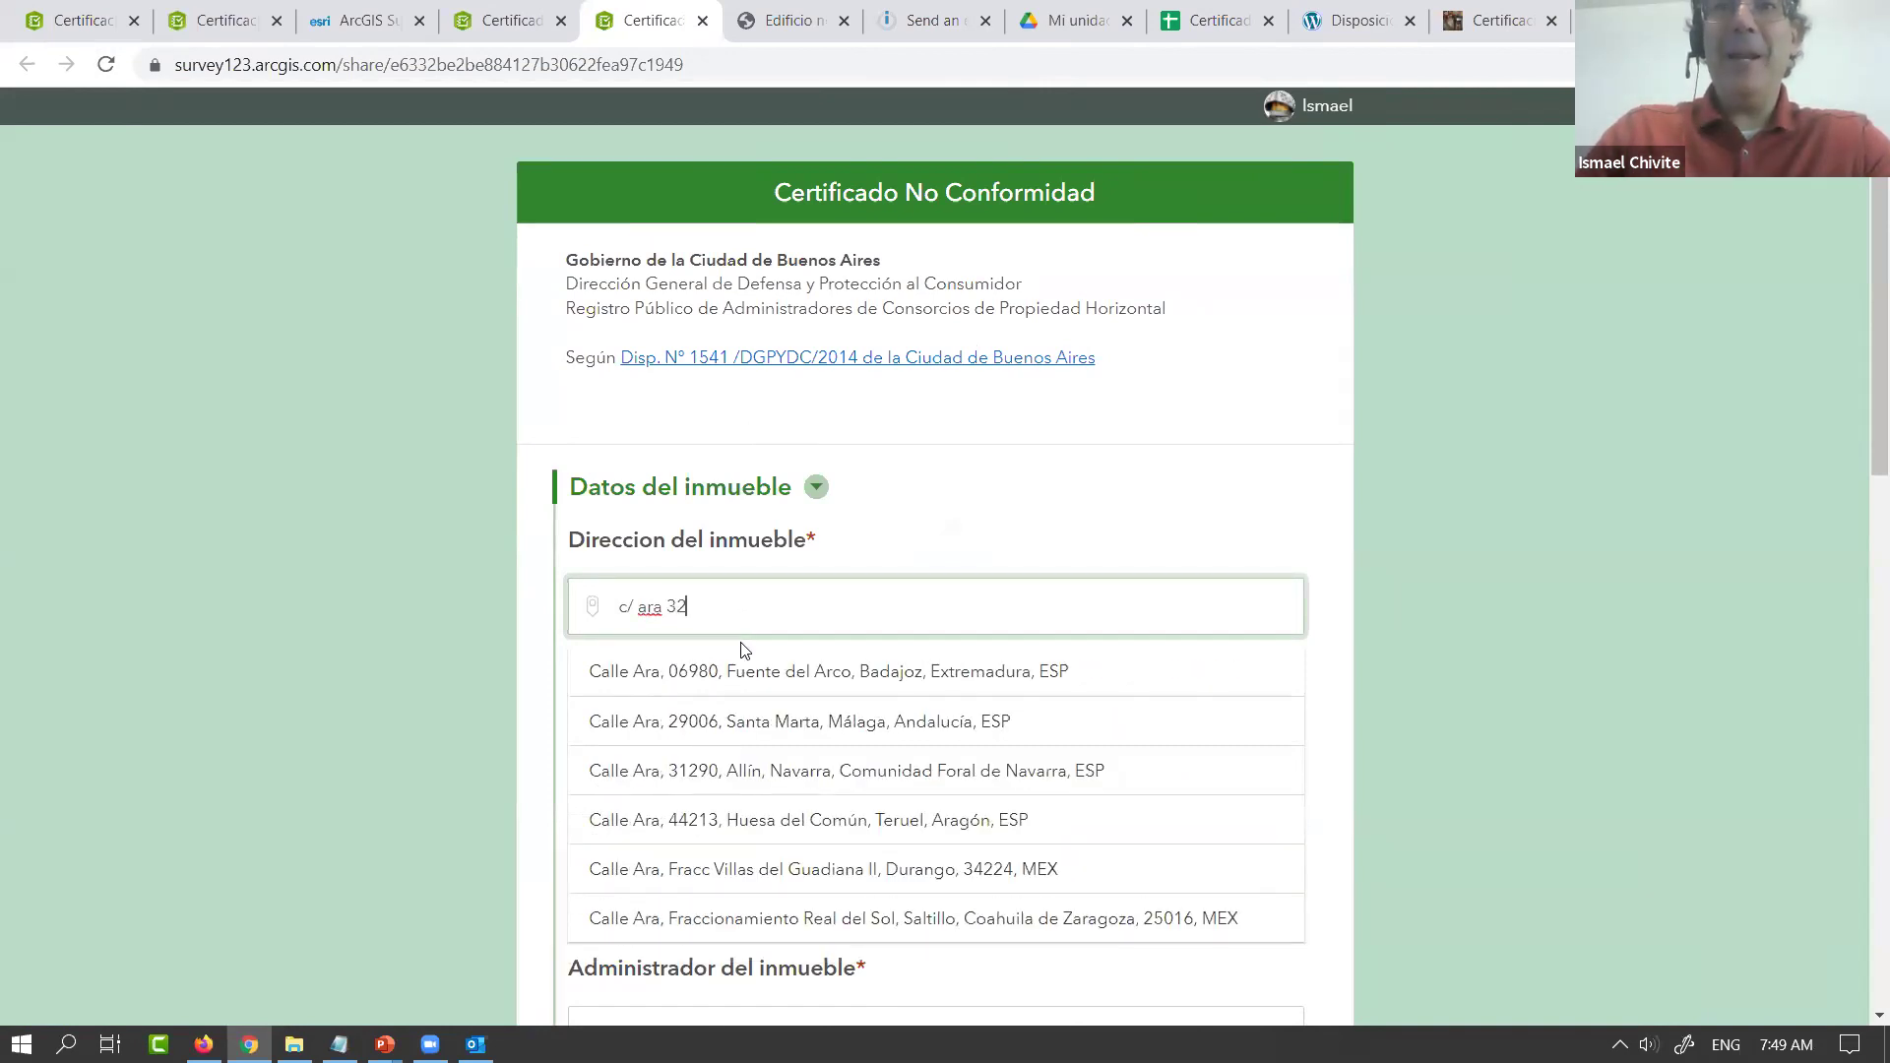
pyautogui.click(646, 630)
pyautogui.write('r')
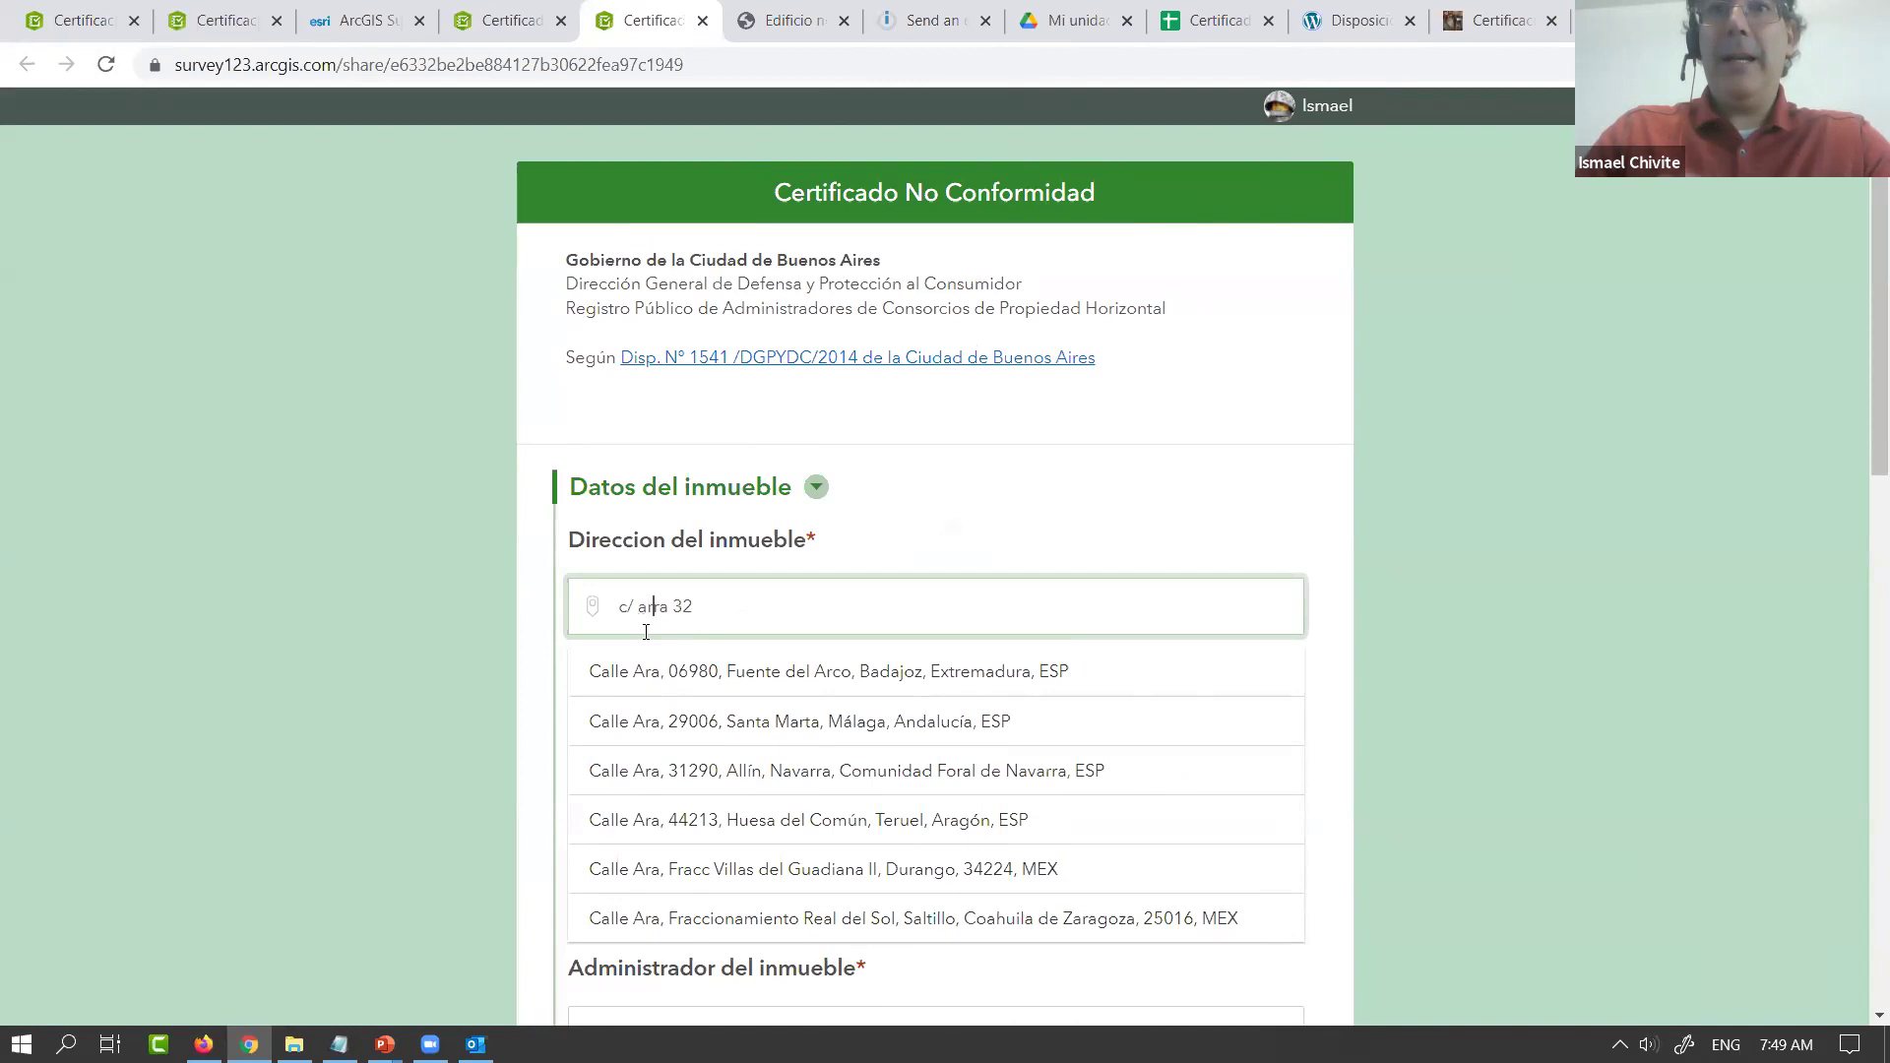
pyautogui.click(666, 669)
pyautogui.scroll(-2, 465, 746)
pyautogui.click(663, 545)
# Enter the property administrator's name and 'extintores' as the Motivos
pyautogui.click(700, 783)
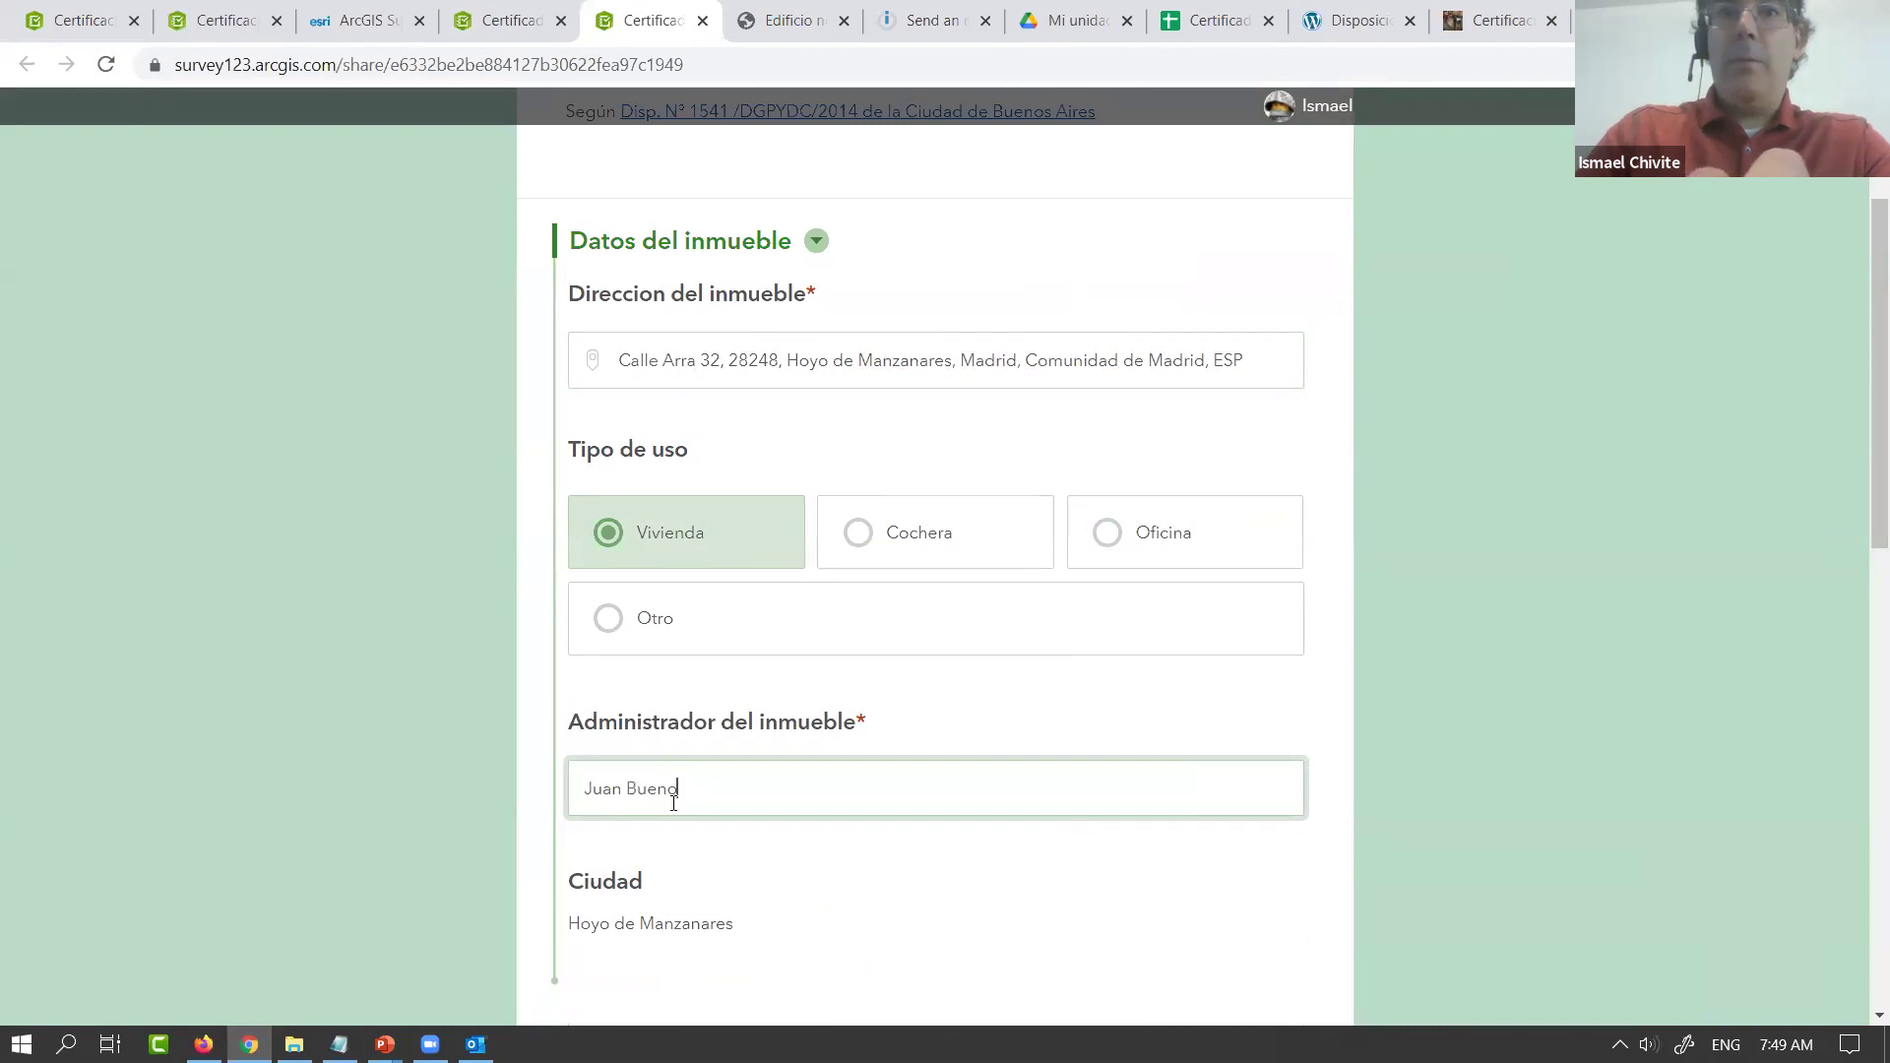
pyautogui.scroll(-4, 748, 778)
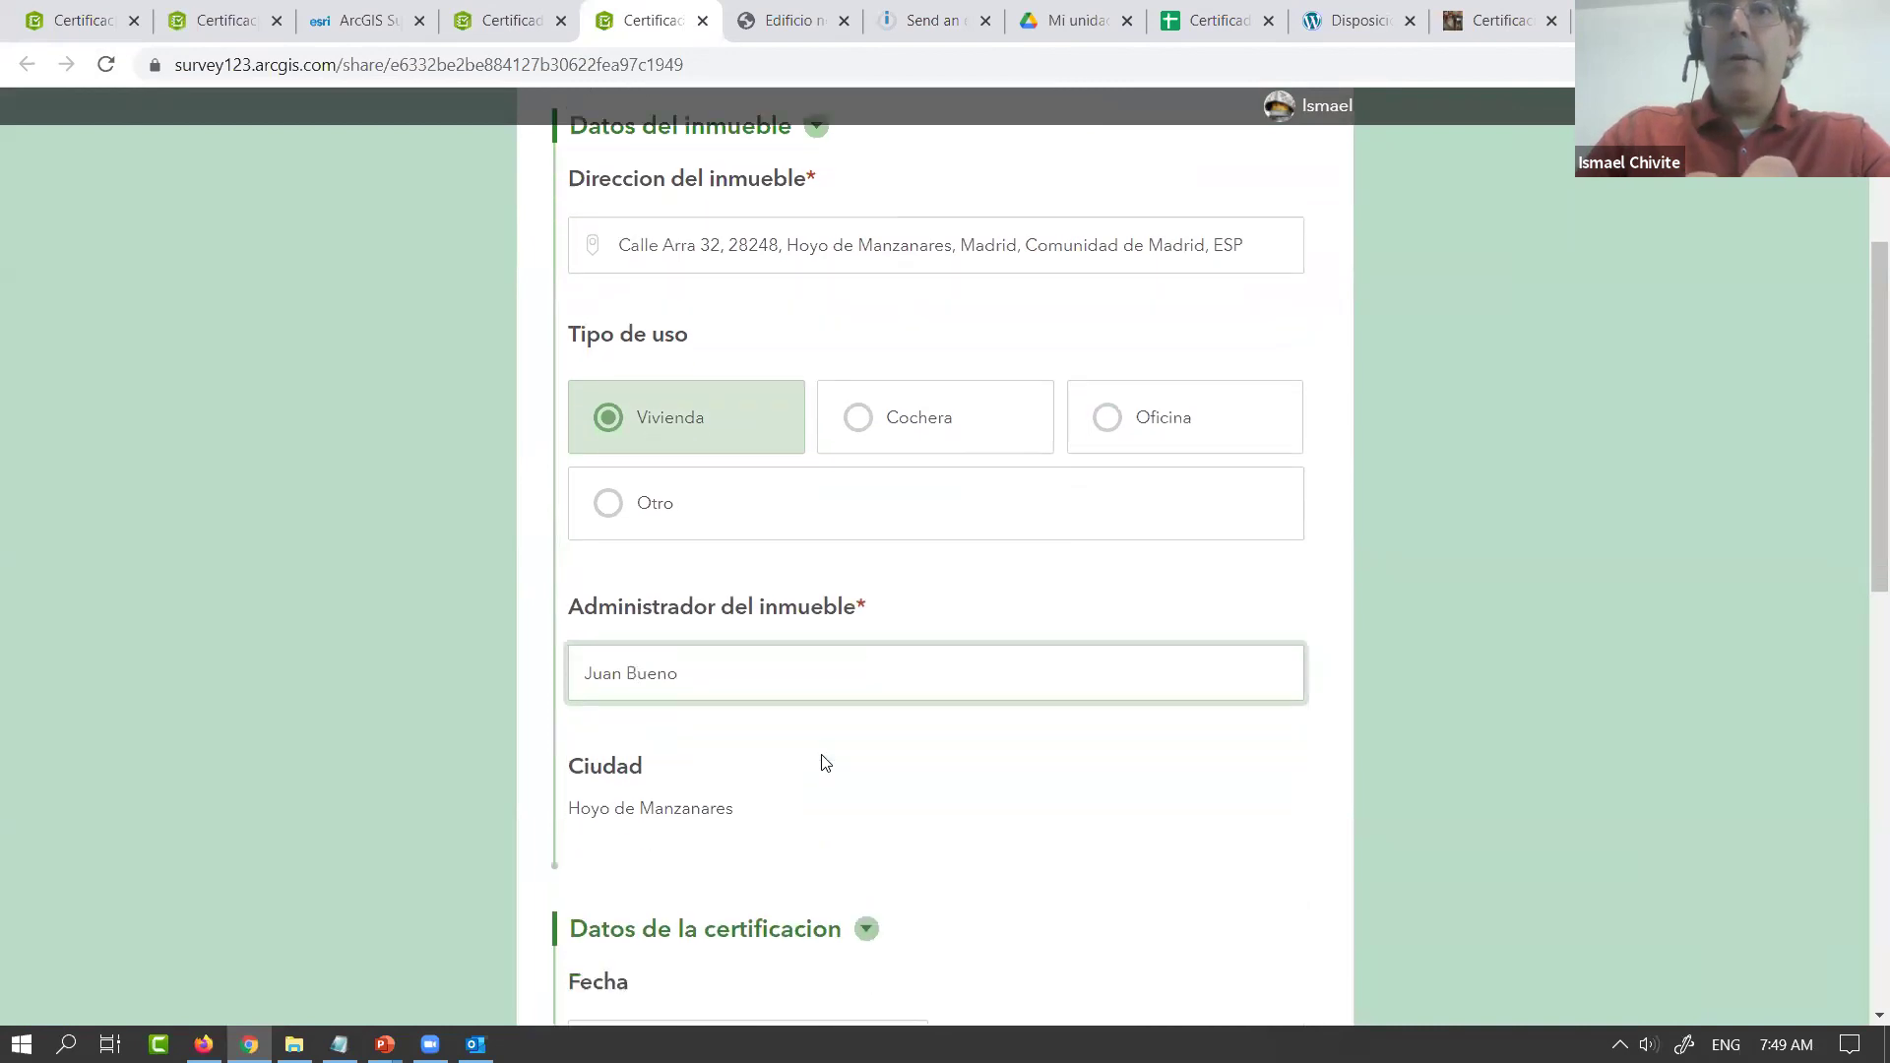
pyautogui.scroll(-4, 693, 760)
pyautogui.click(665, 675)
pyautogui.write('extintores')
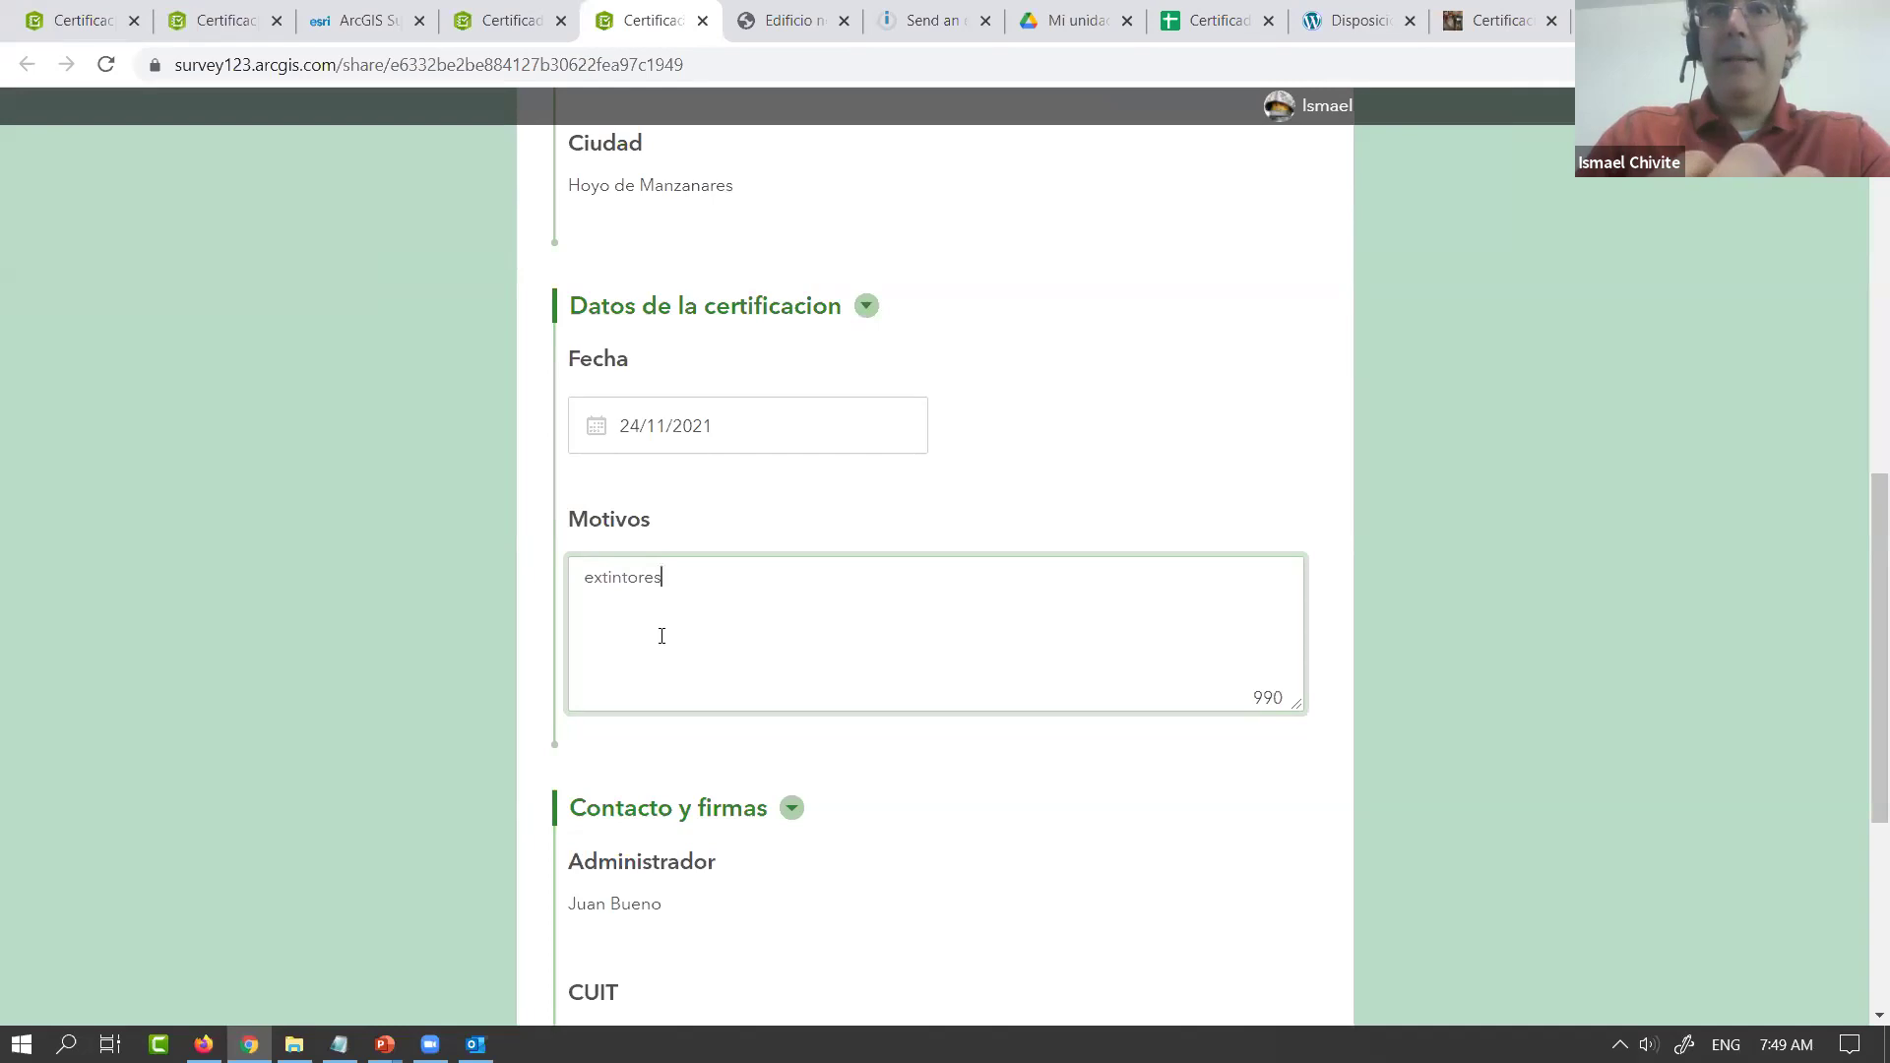
pyautogui.scroll(-5, 662, 636)
# Enter the CUIT number and correct its leading digits
pyautogui.click(624, 571)
pyautogui.moveTo(610, 568); pyautogui.dragTo(581, 568)
pyautogui.write('20')
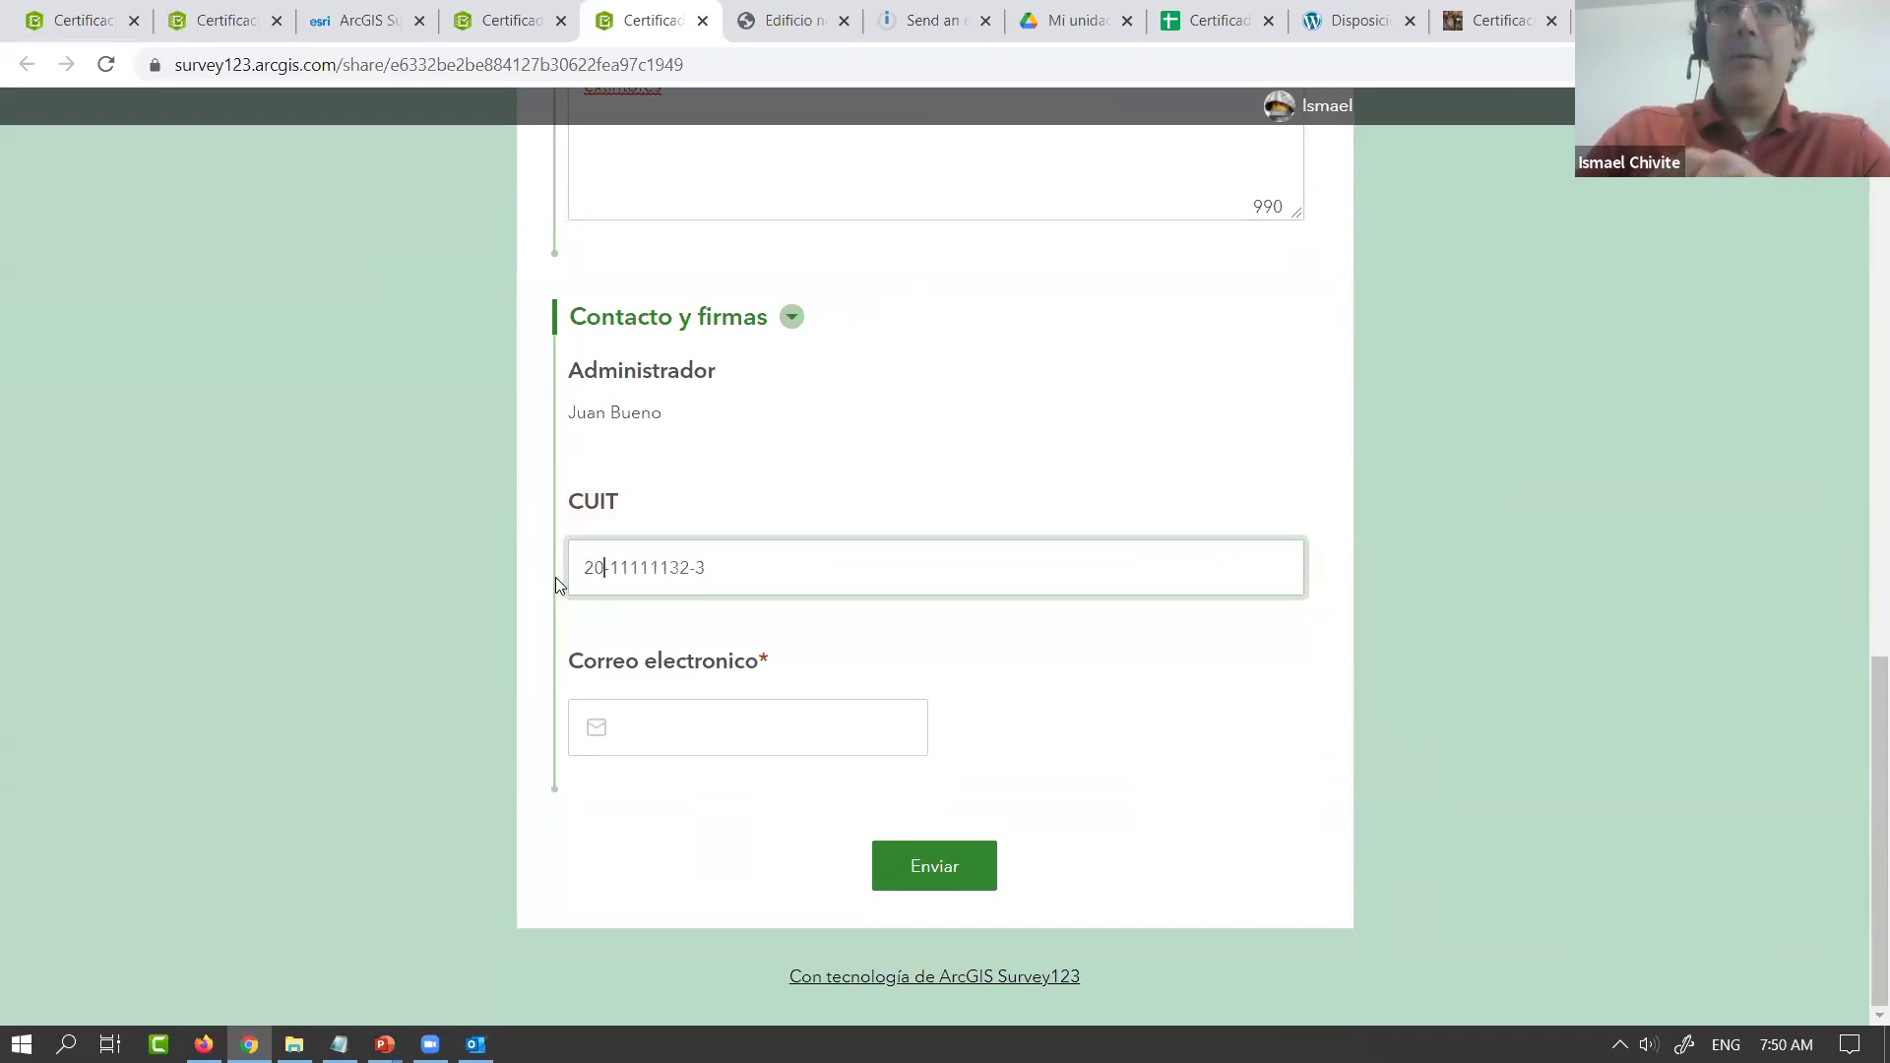
# Fill in the contact e-mail address and submit the survey
pyautogui.click(666, 739)
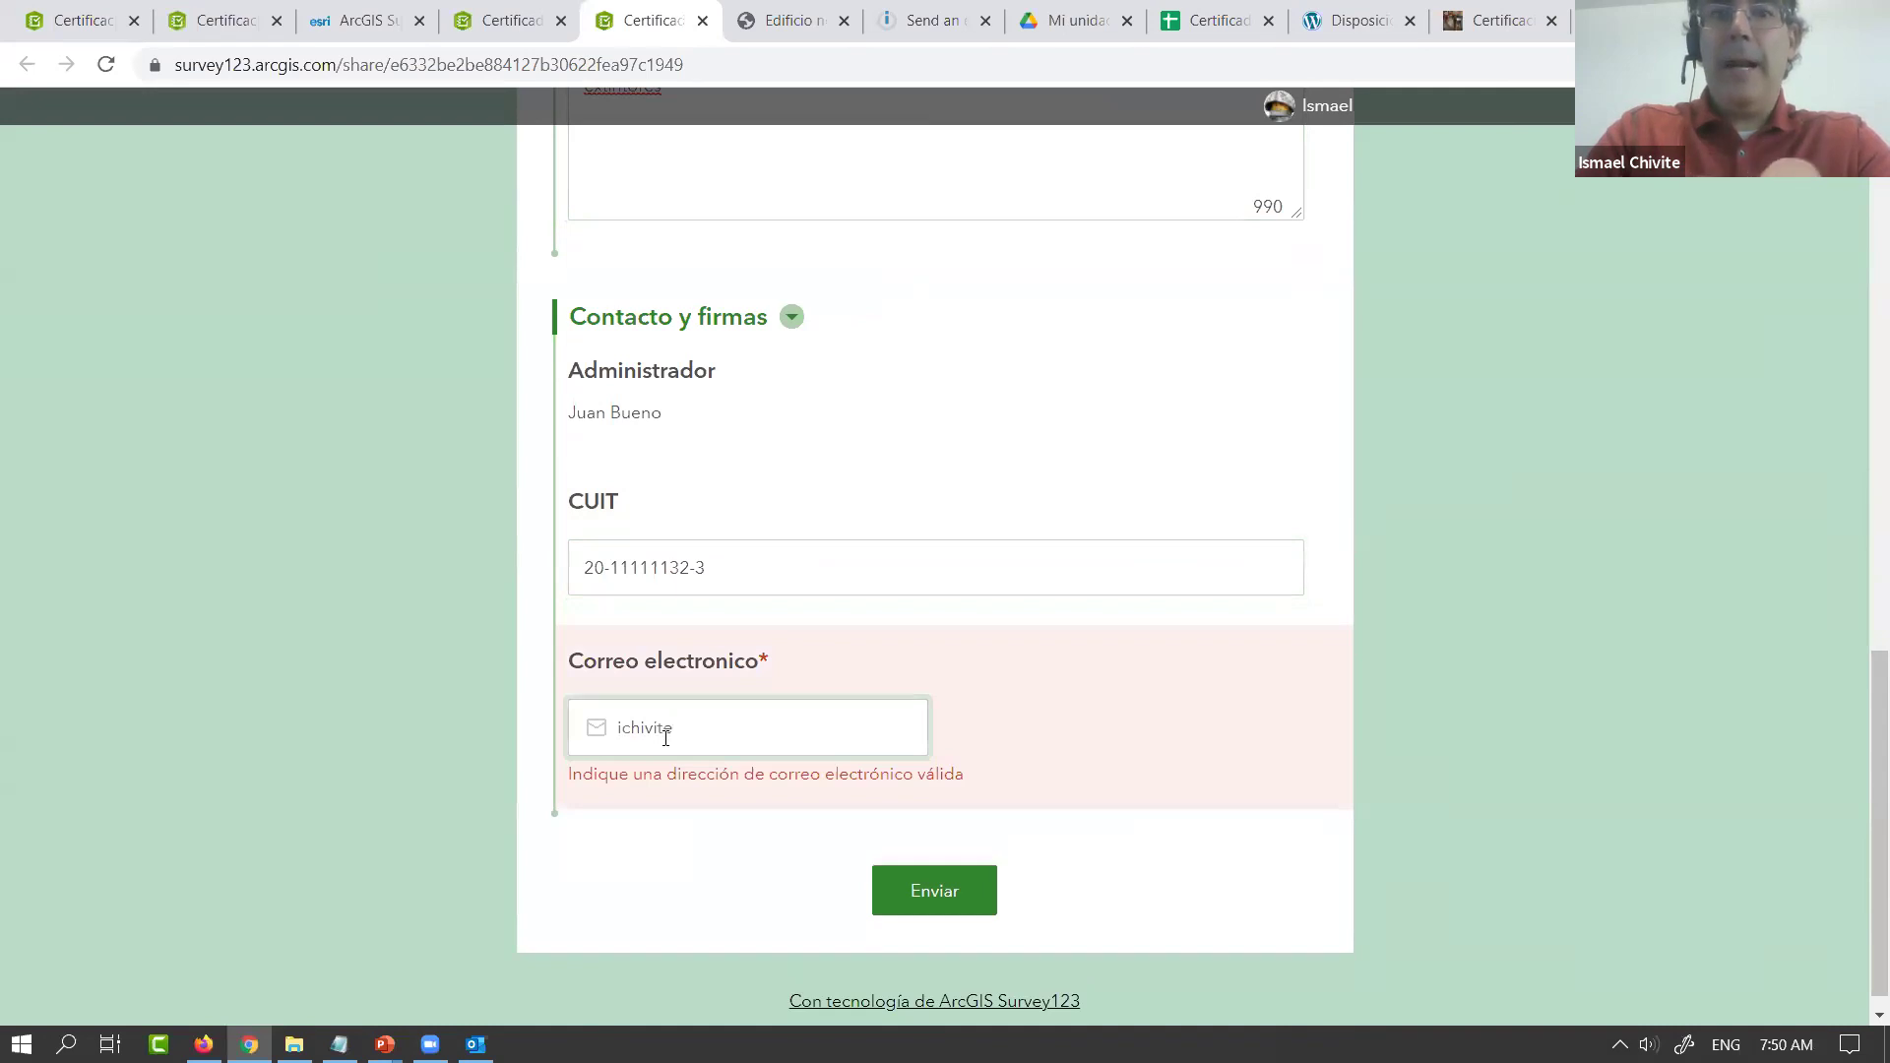
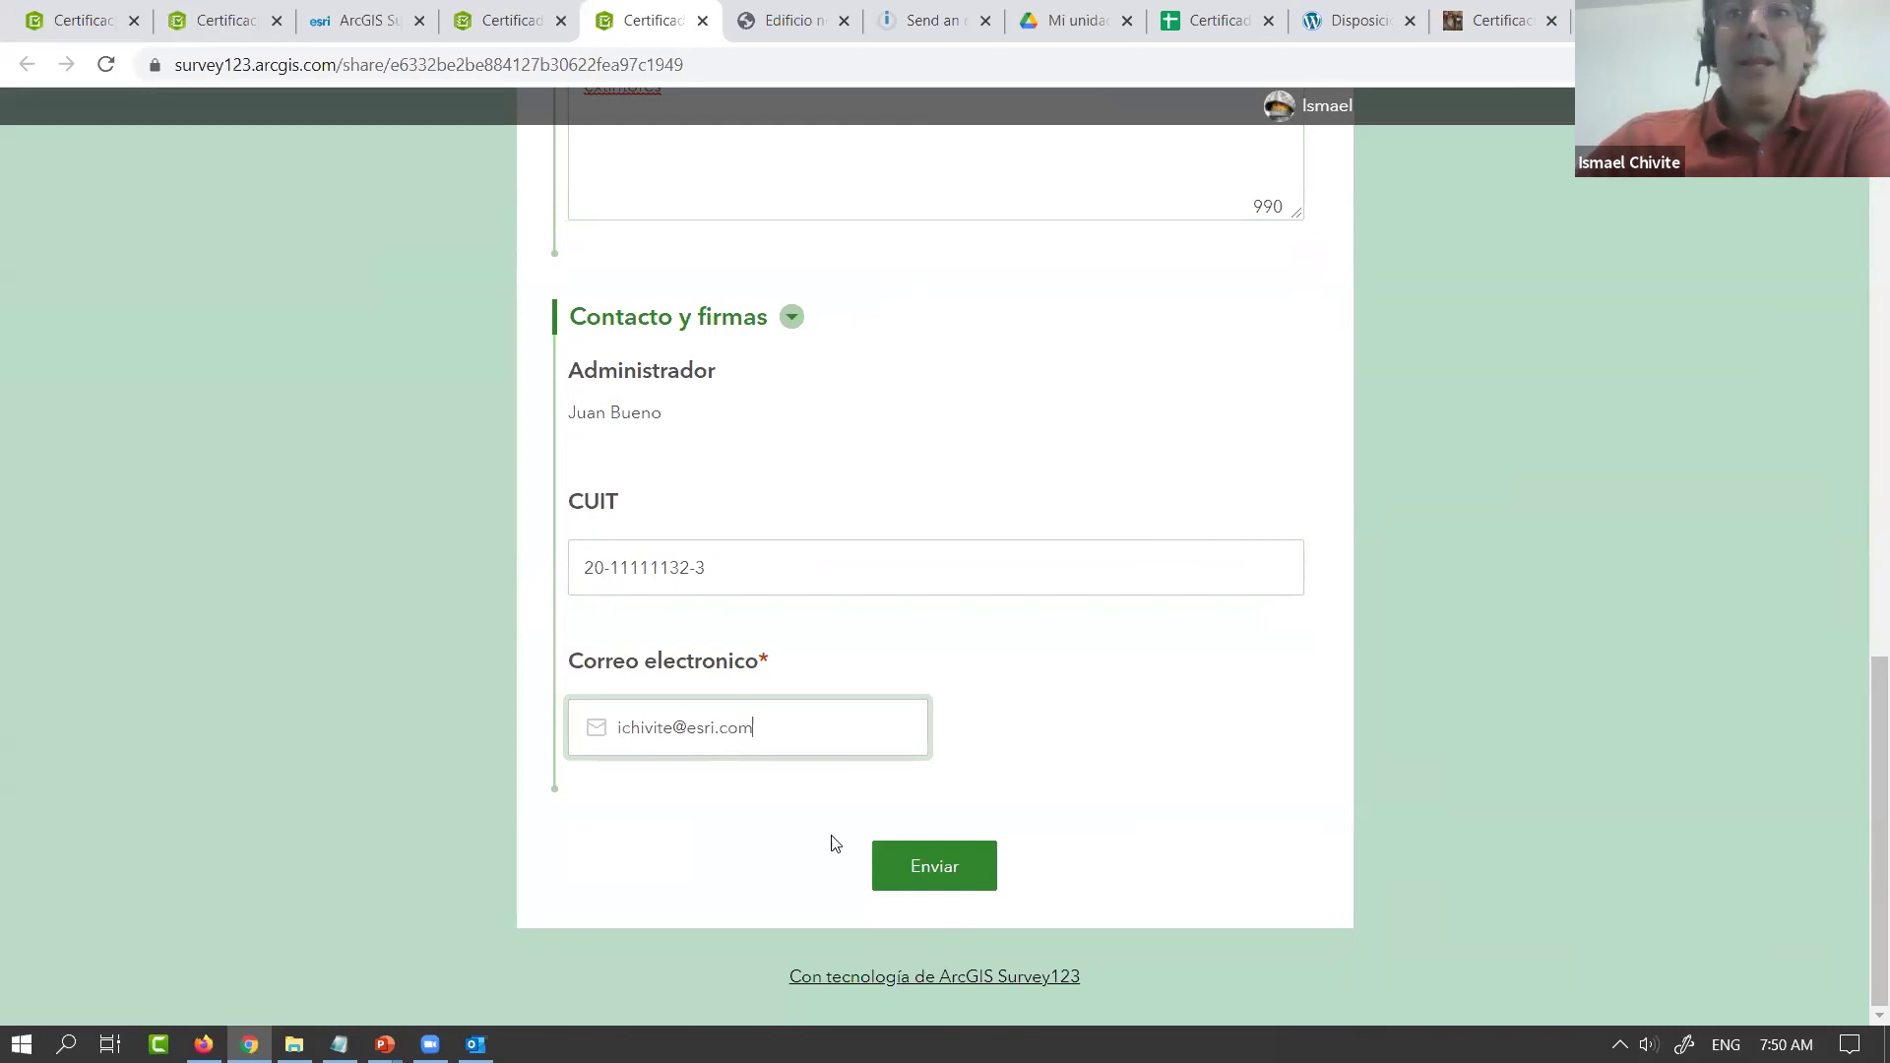
pyautogui.click(919, 872)
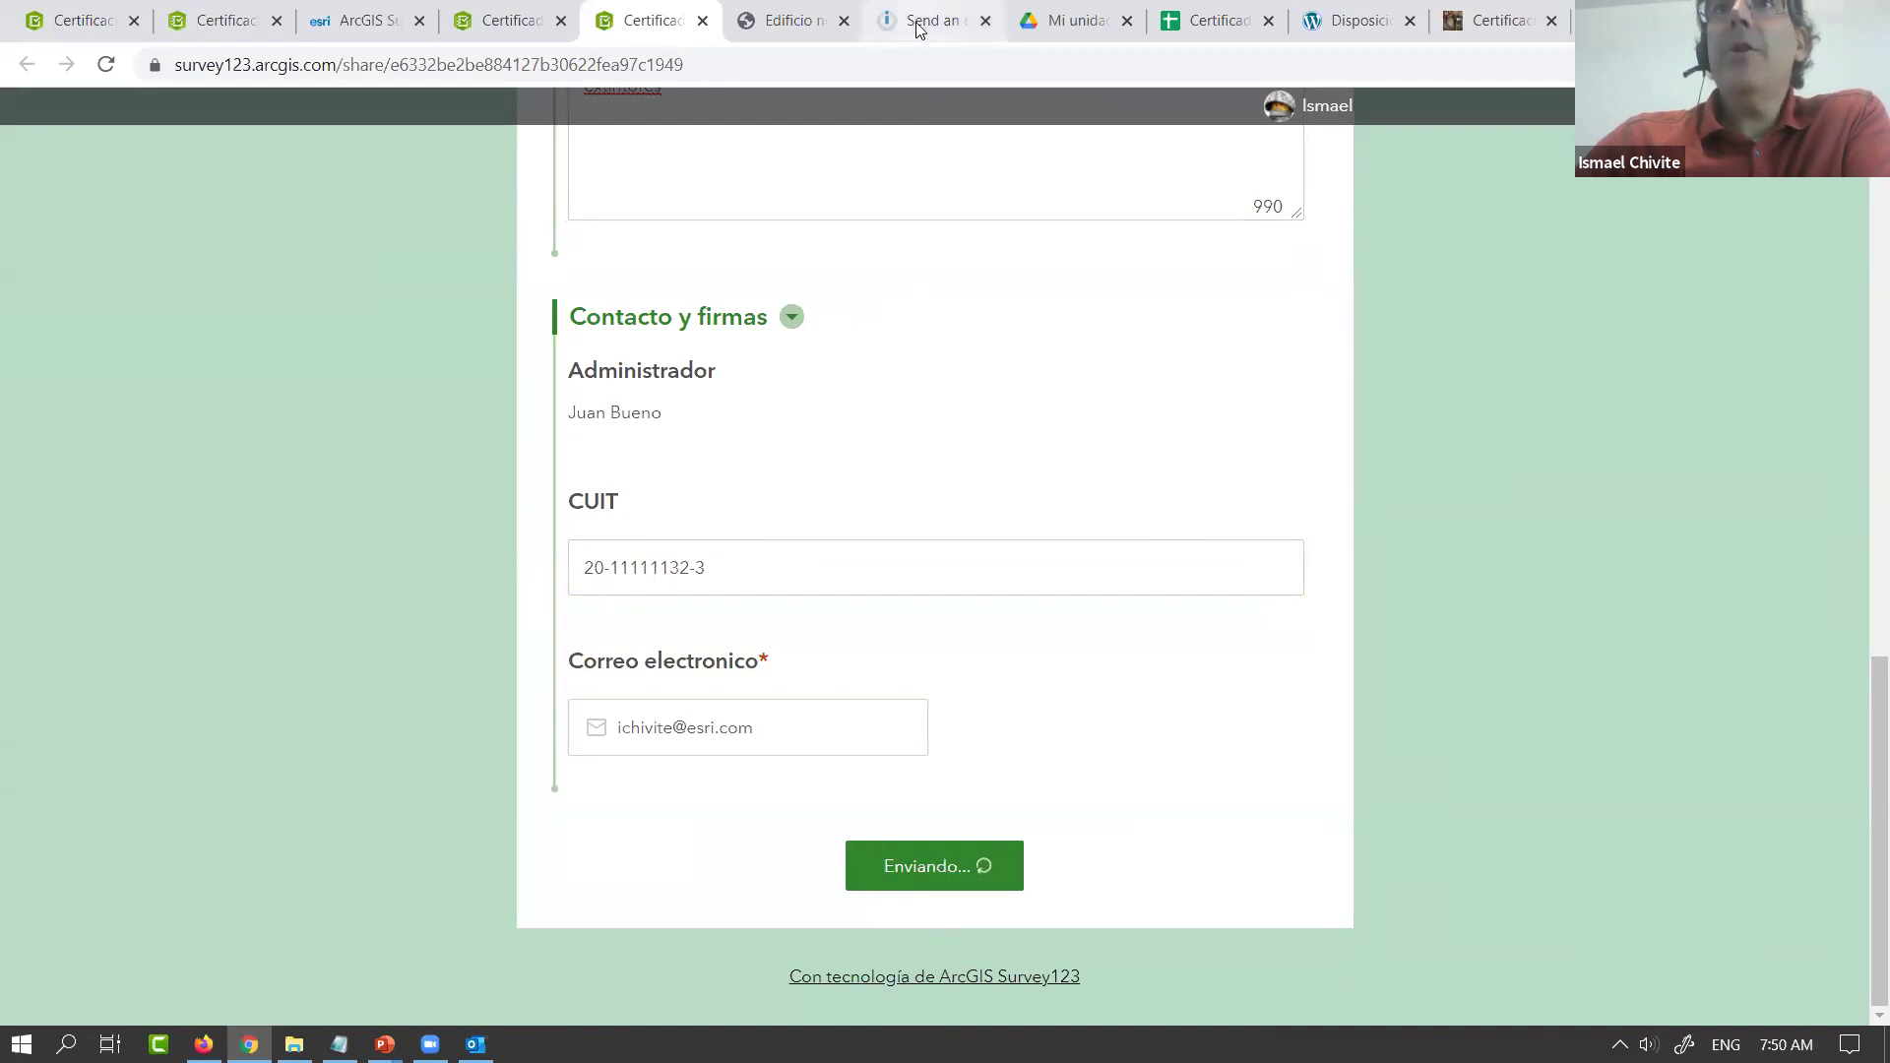
pyautogui.click(916, 23)
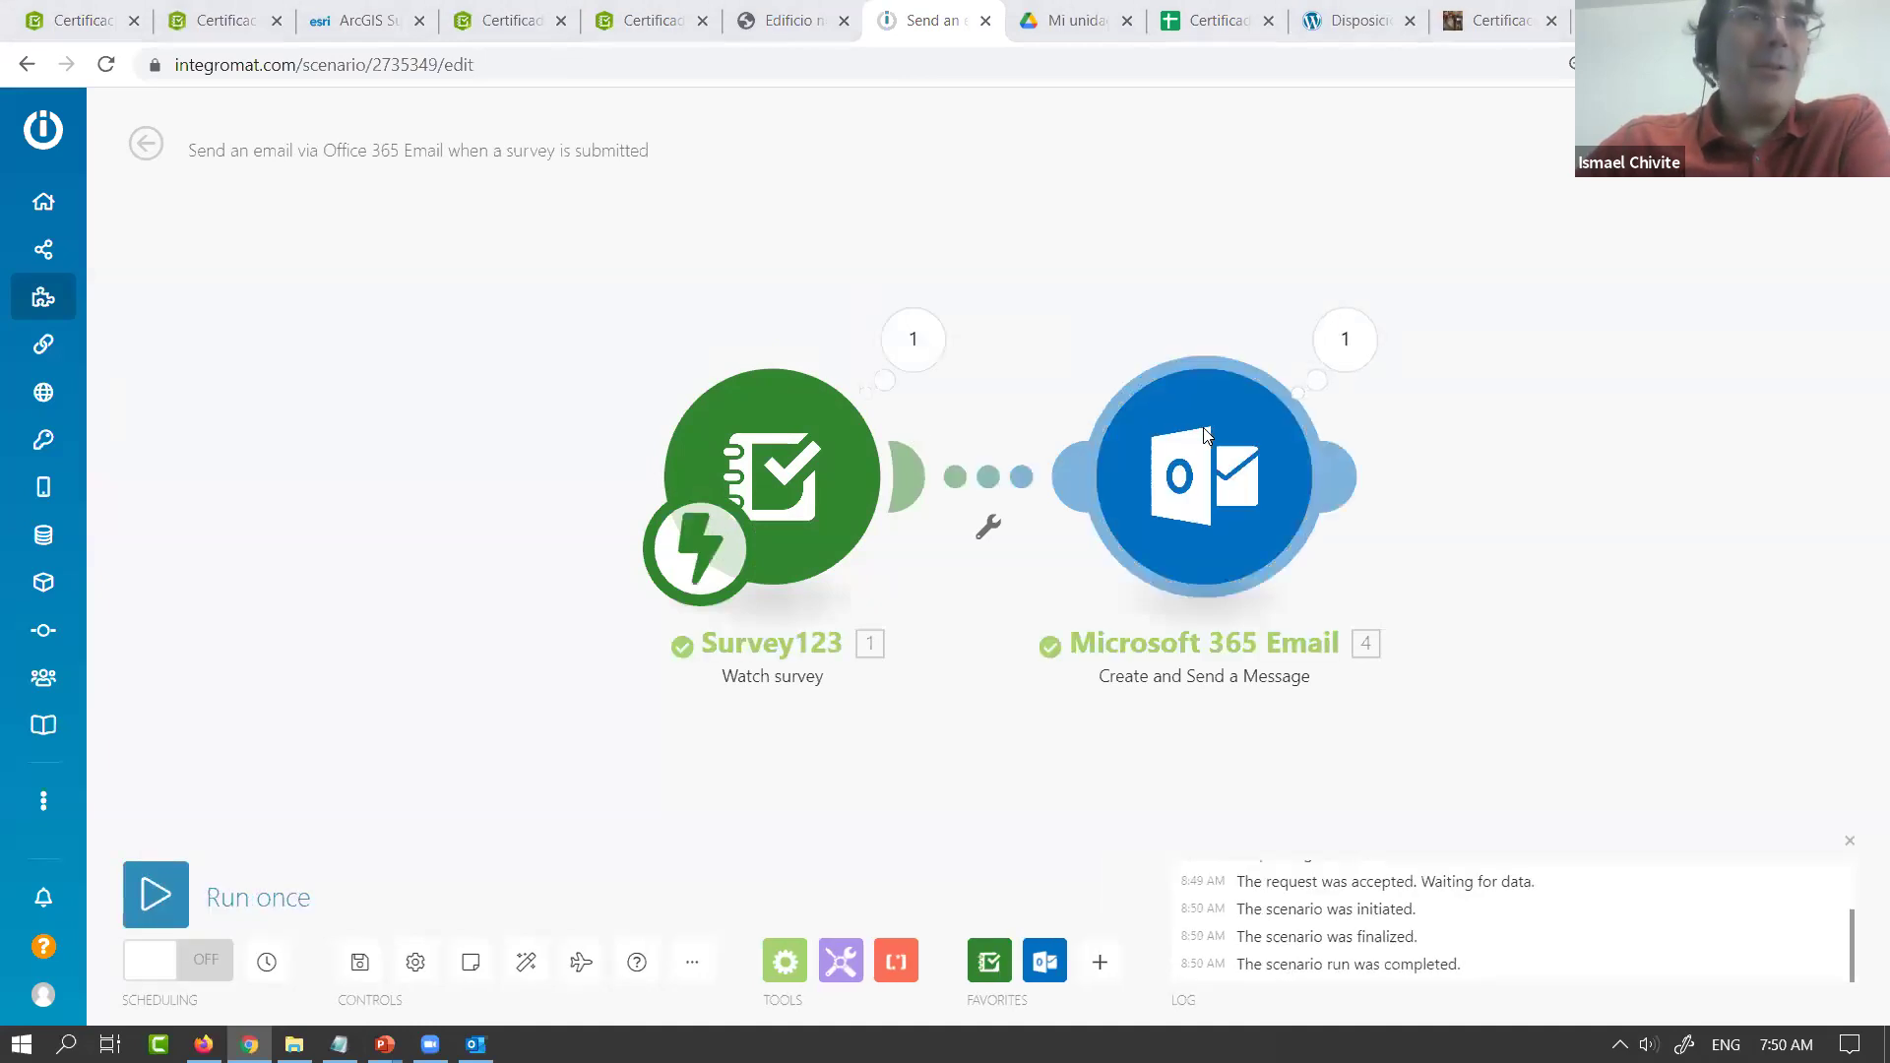
# Inspect the Survey123 output's attributes, including Tipo de uso Vivienda, and geometry coordinates
pyautogui.click(907, 338)
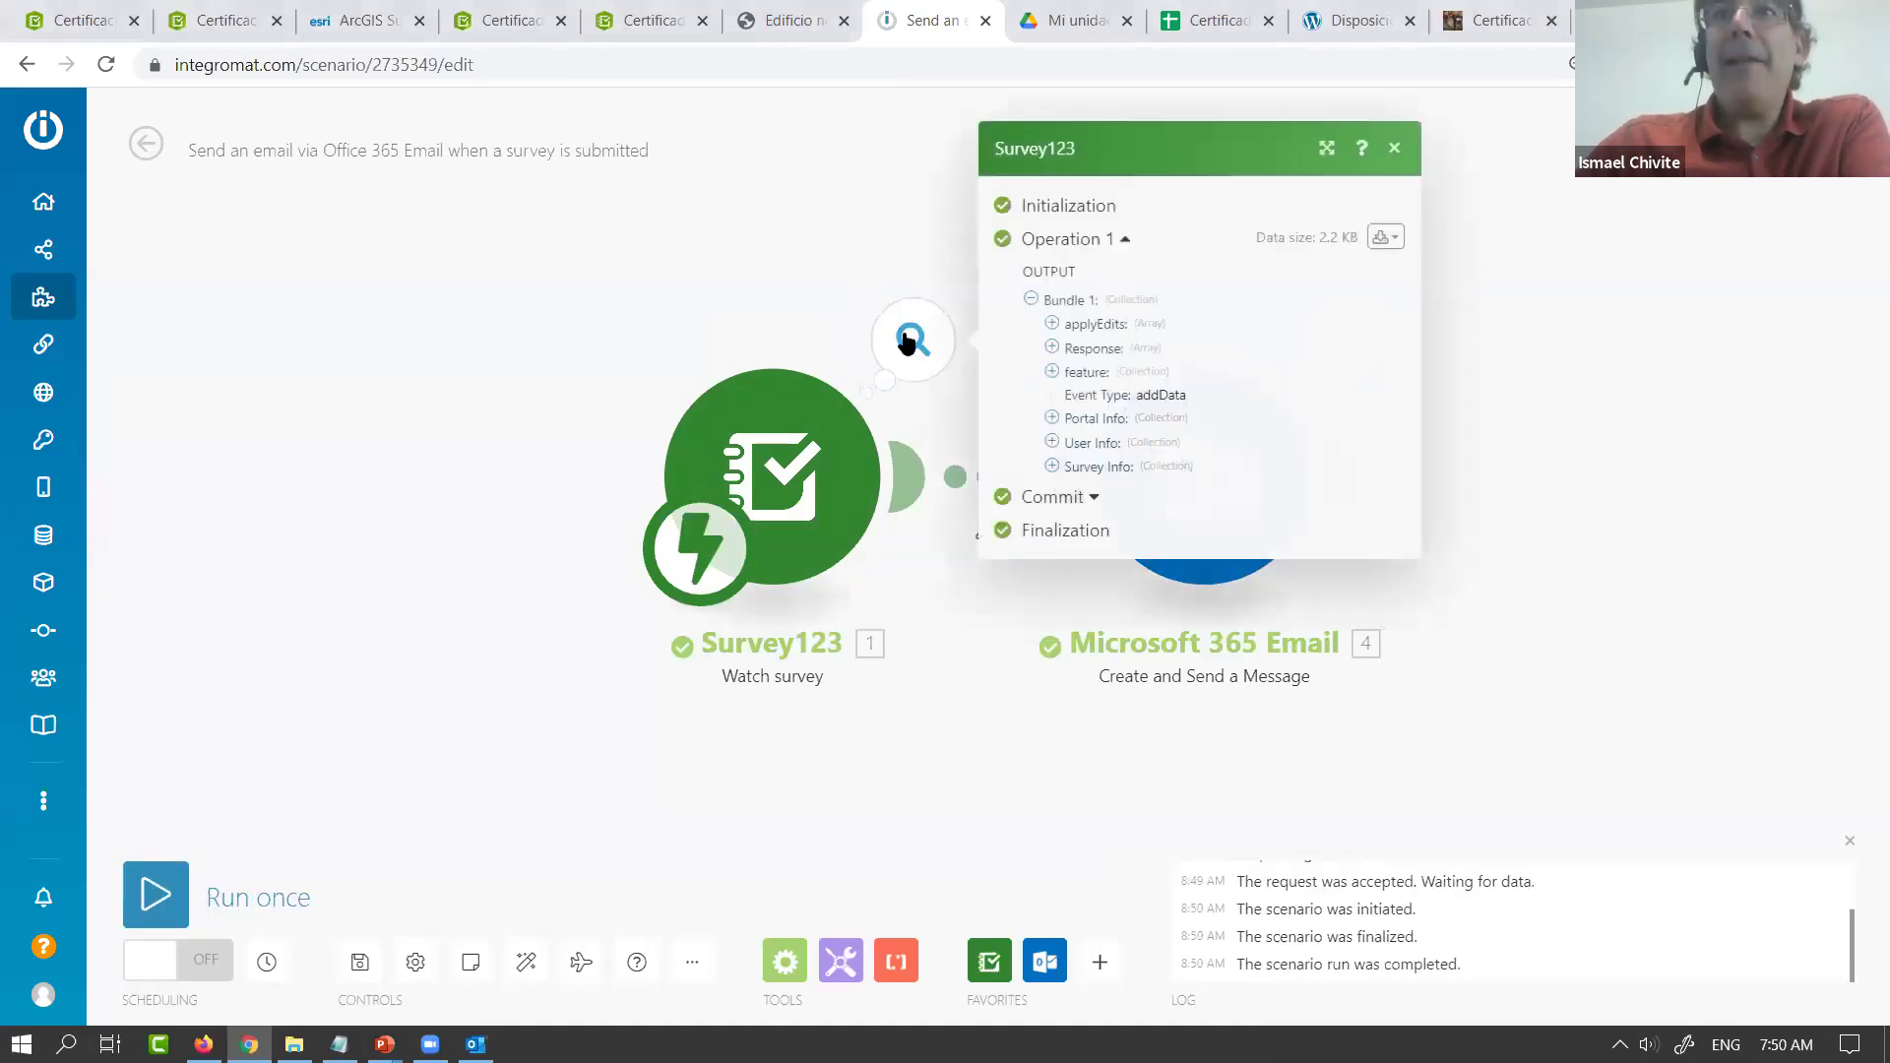
pyautogui.click(1053, 371)
pyautogui.click(1074, 374)
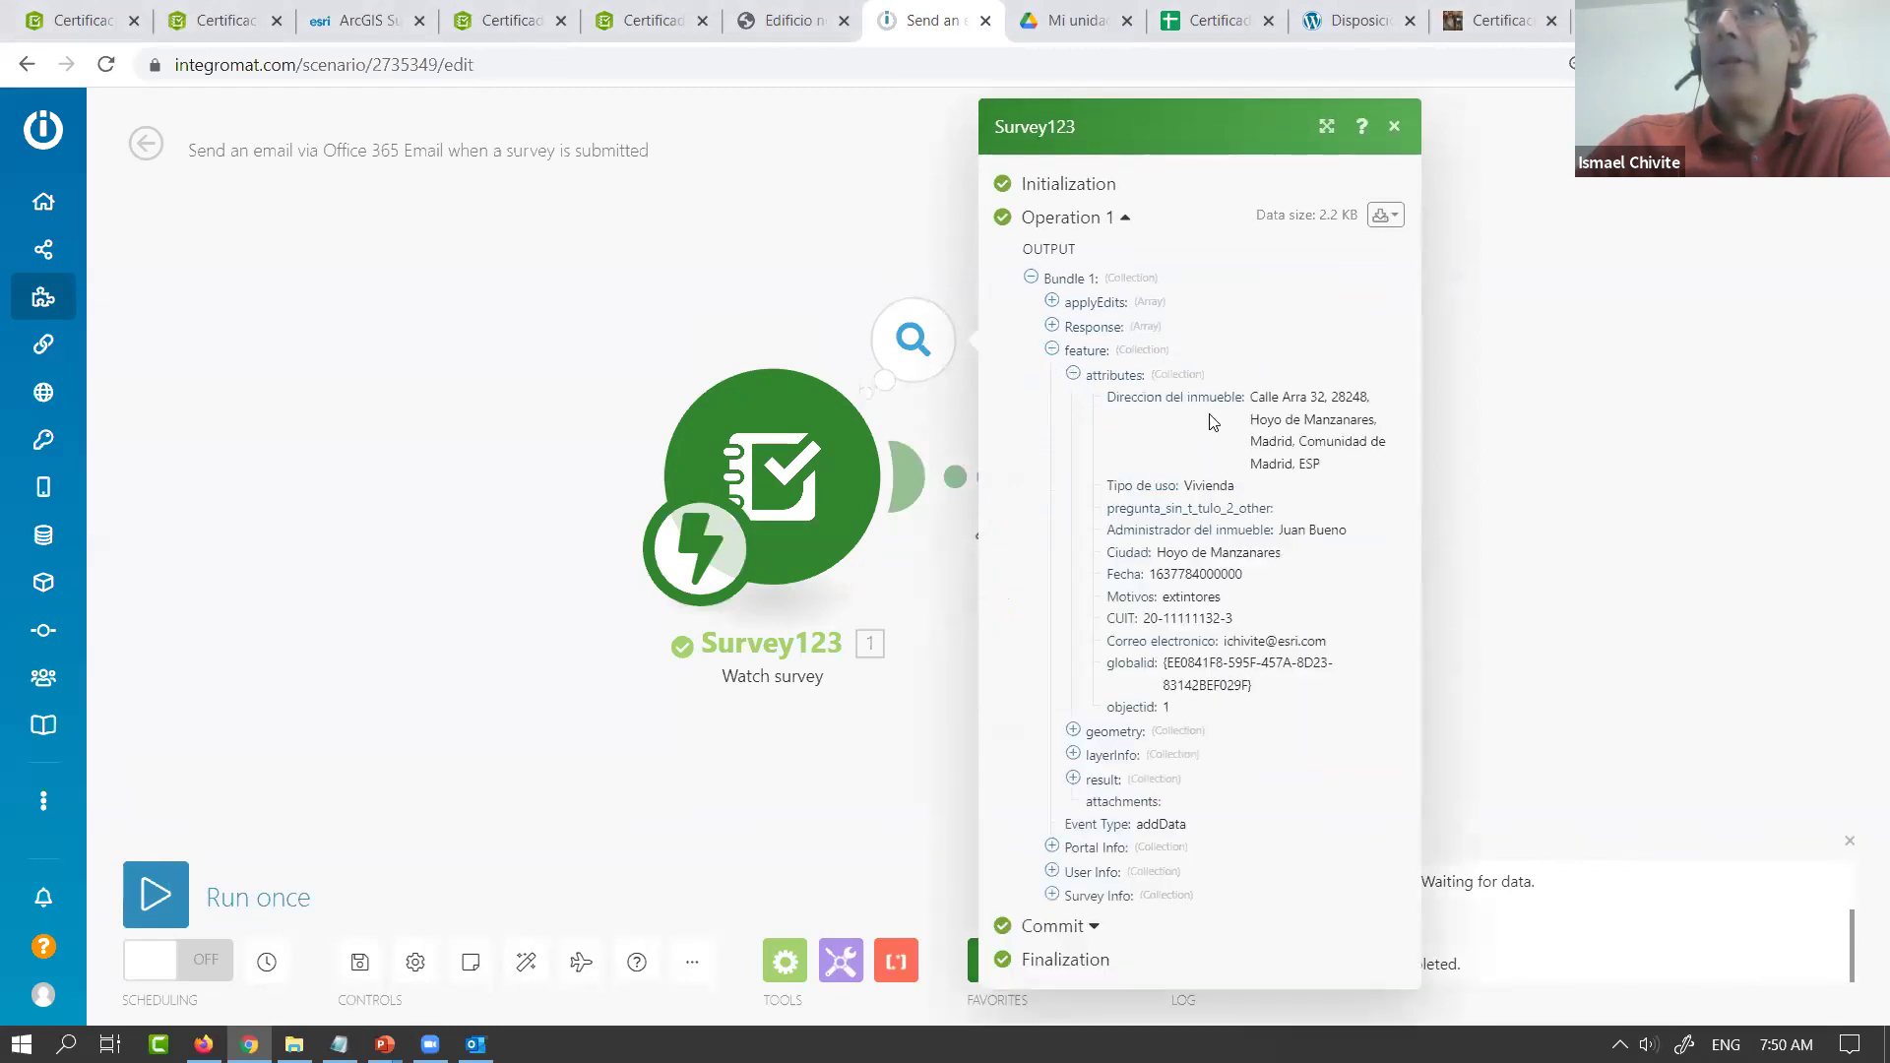
pyautogui.moveTo(1254, 399); pyautogui.dragTo(1365, 531)
pyautogui.doubleClick(1209, 488)
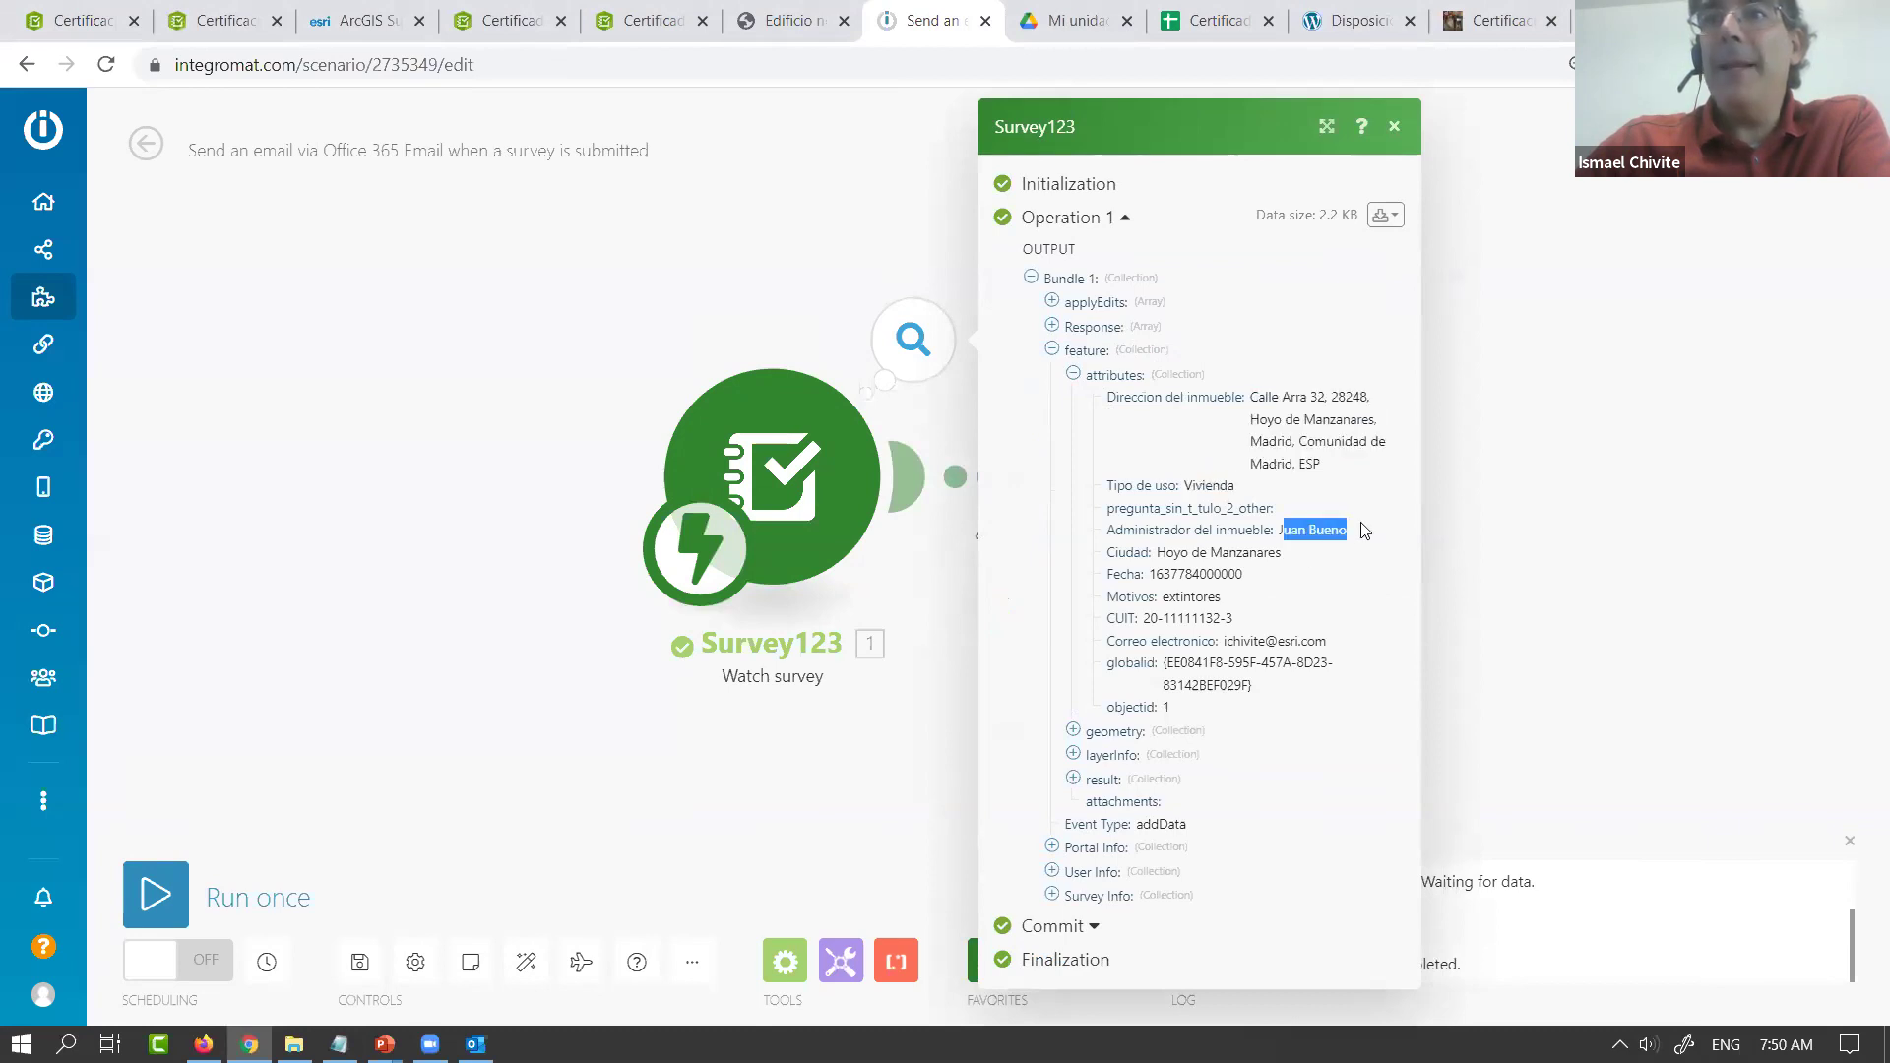
pyautogui.click(1074, 731)
pyautogui.scroll(-1, 1119, 697)
pyautogui.moveTo(1125, 713); pyautogui.dragTo(1226, 748)
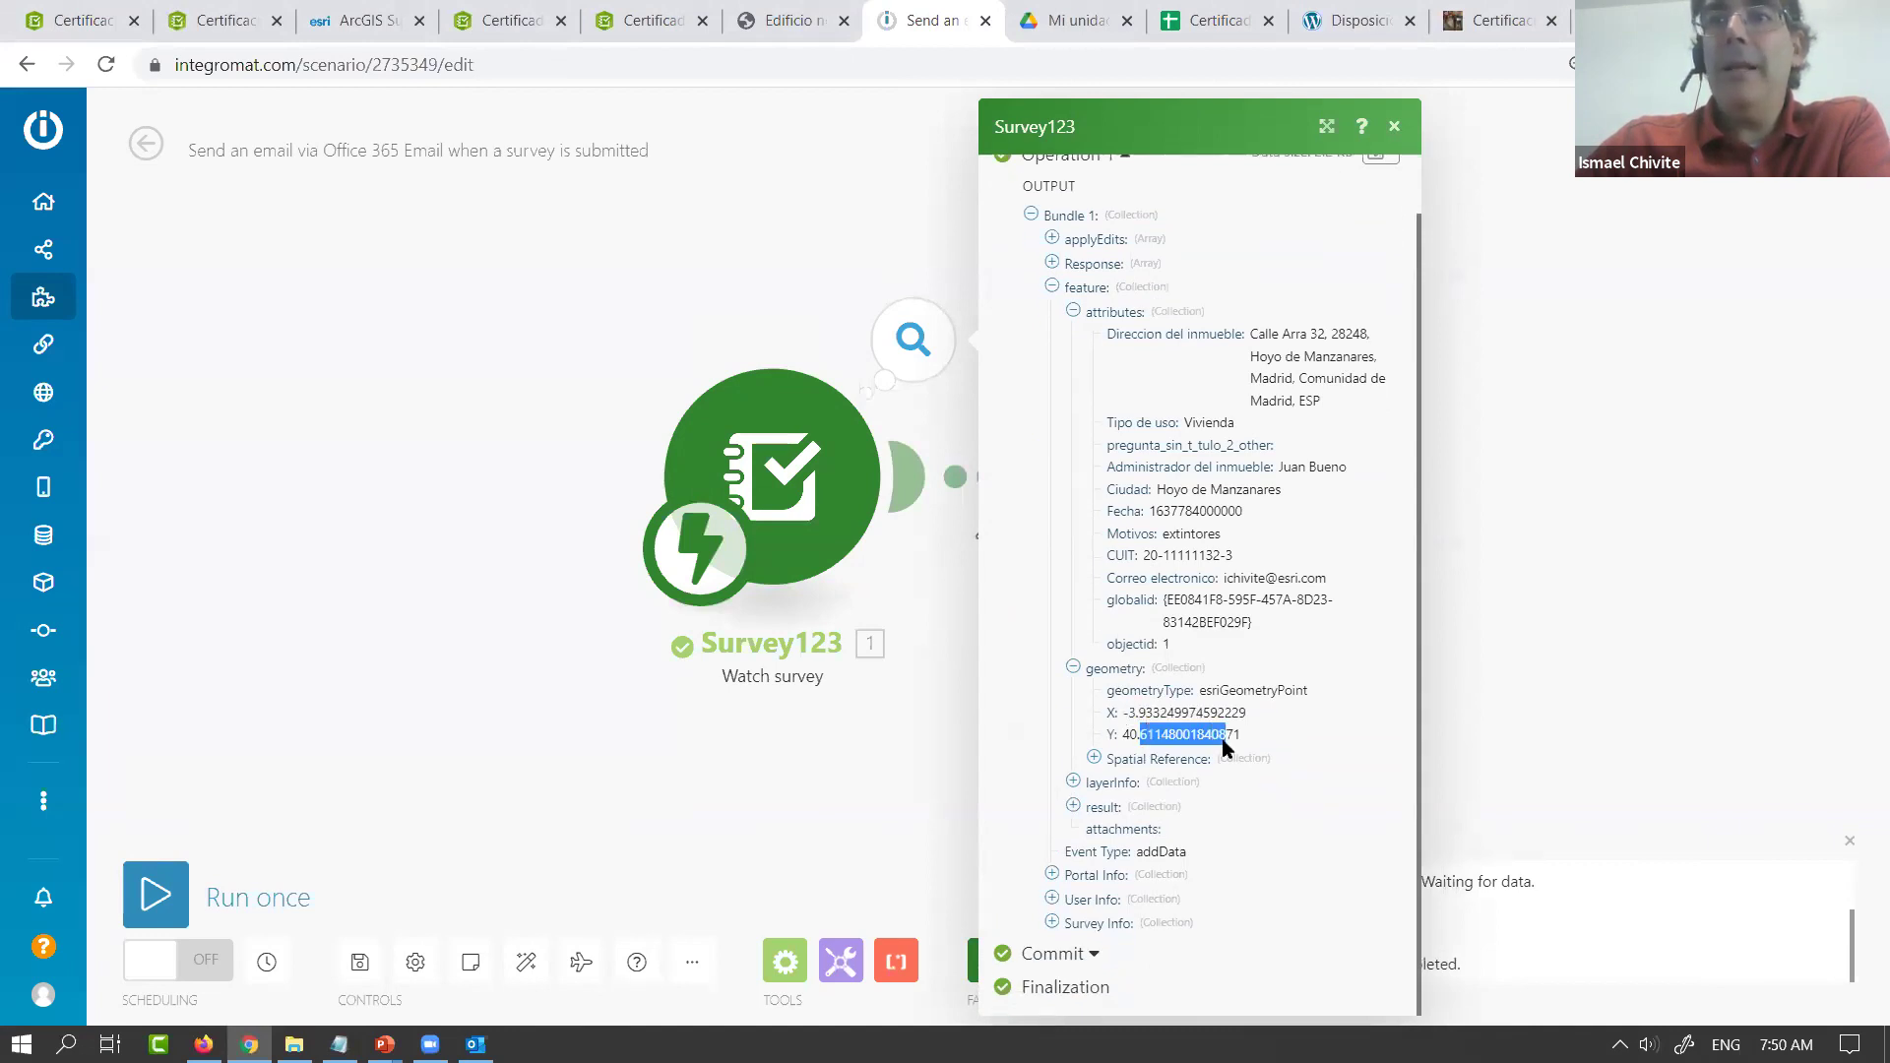
# Close the output inspector and reopen the Microsoft 365 Email module settings
pyautogui.hotkey('alt', 'Tab')
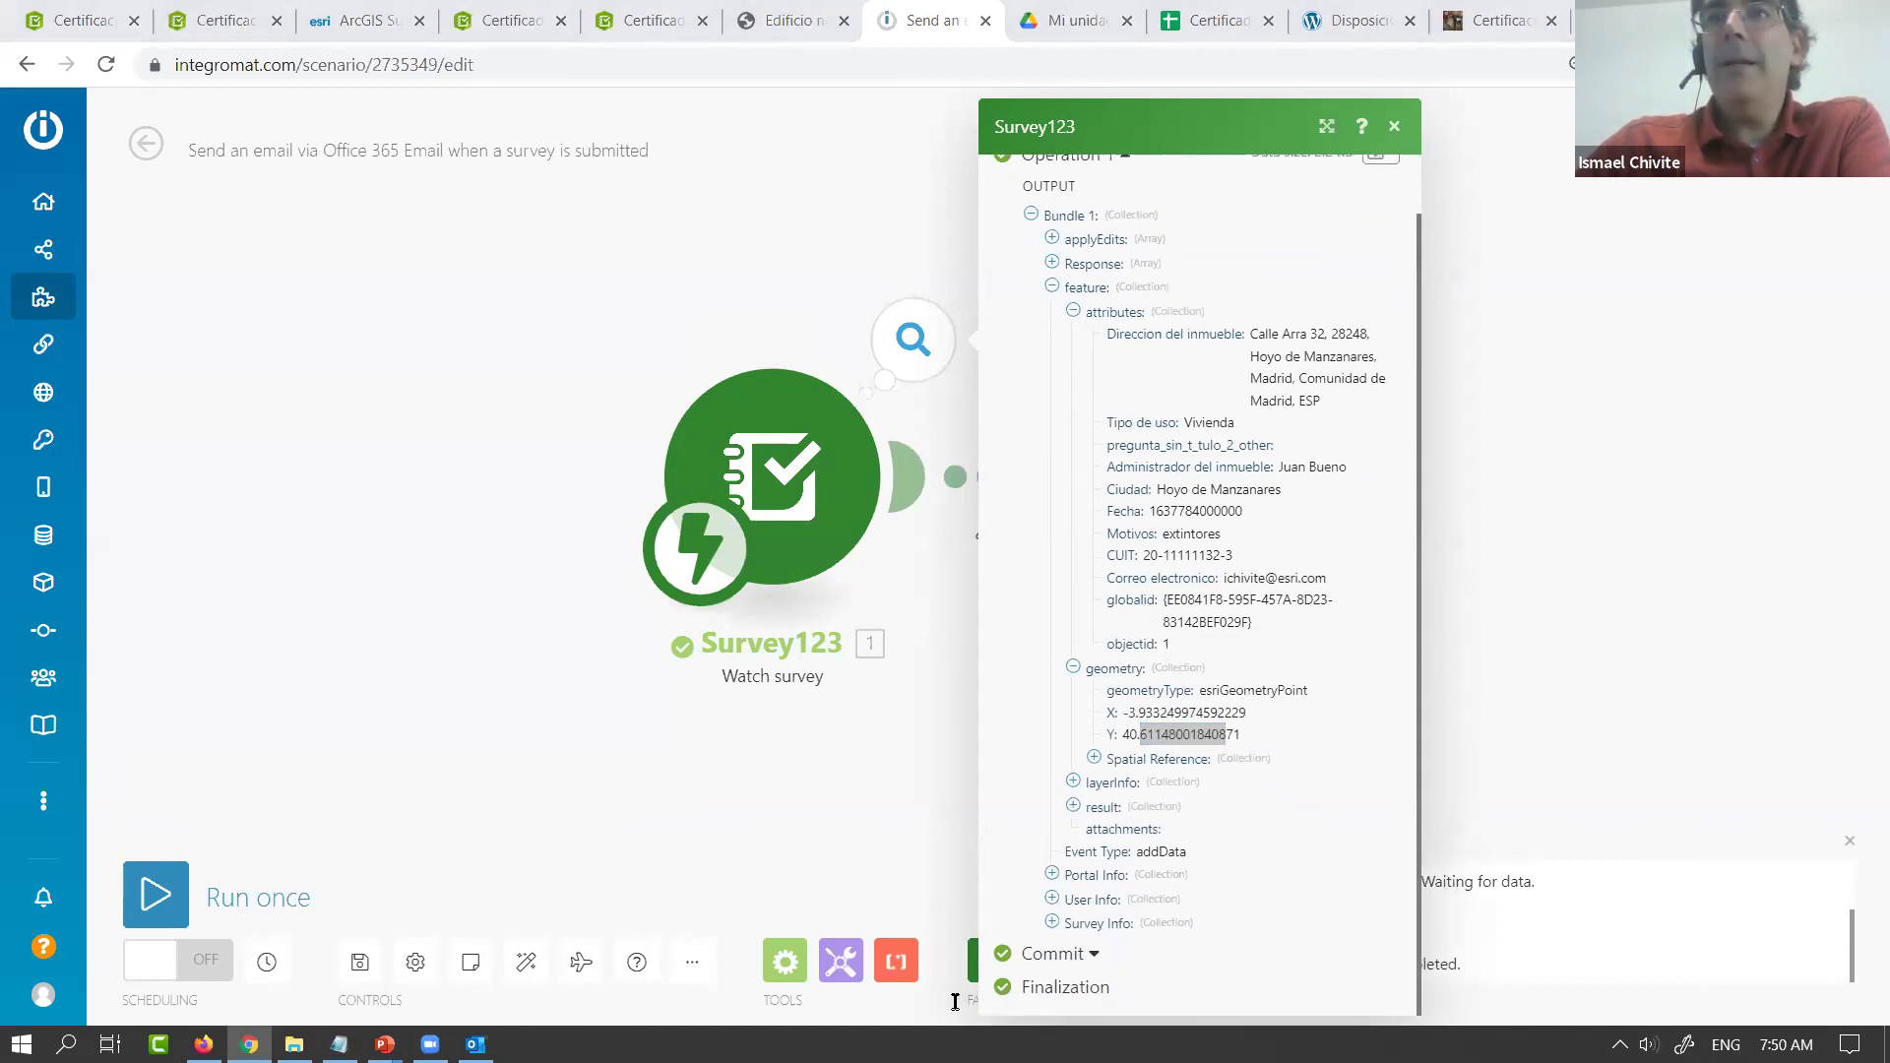
pyautogui.click(1395, 133)
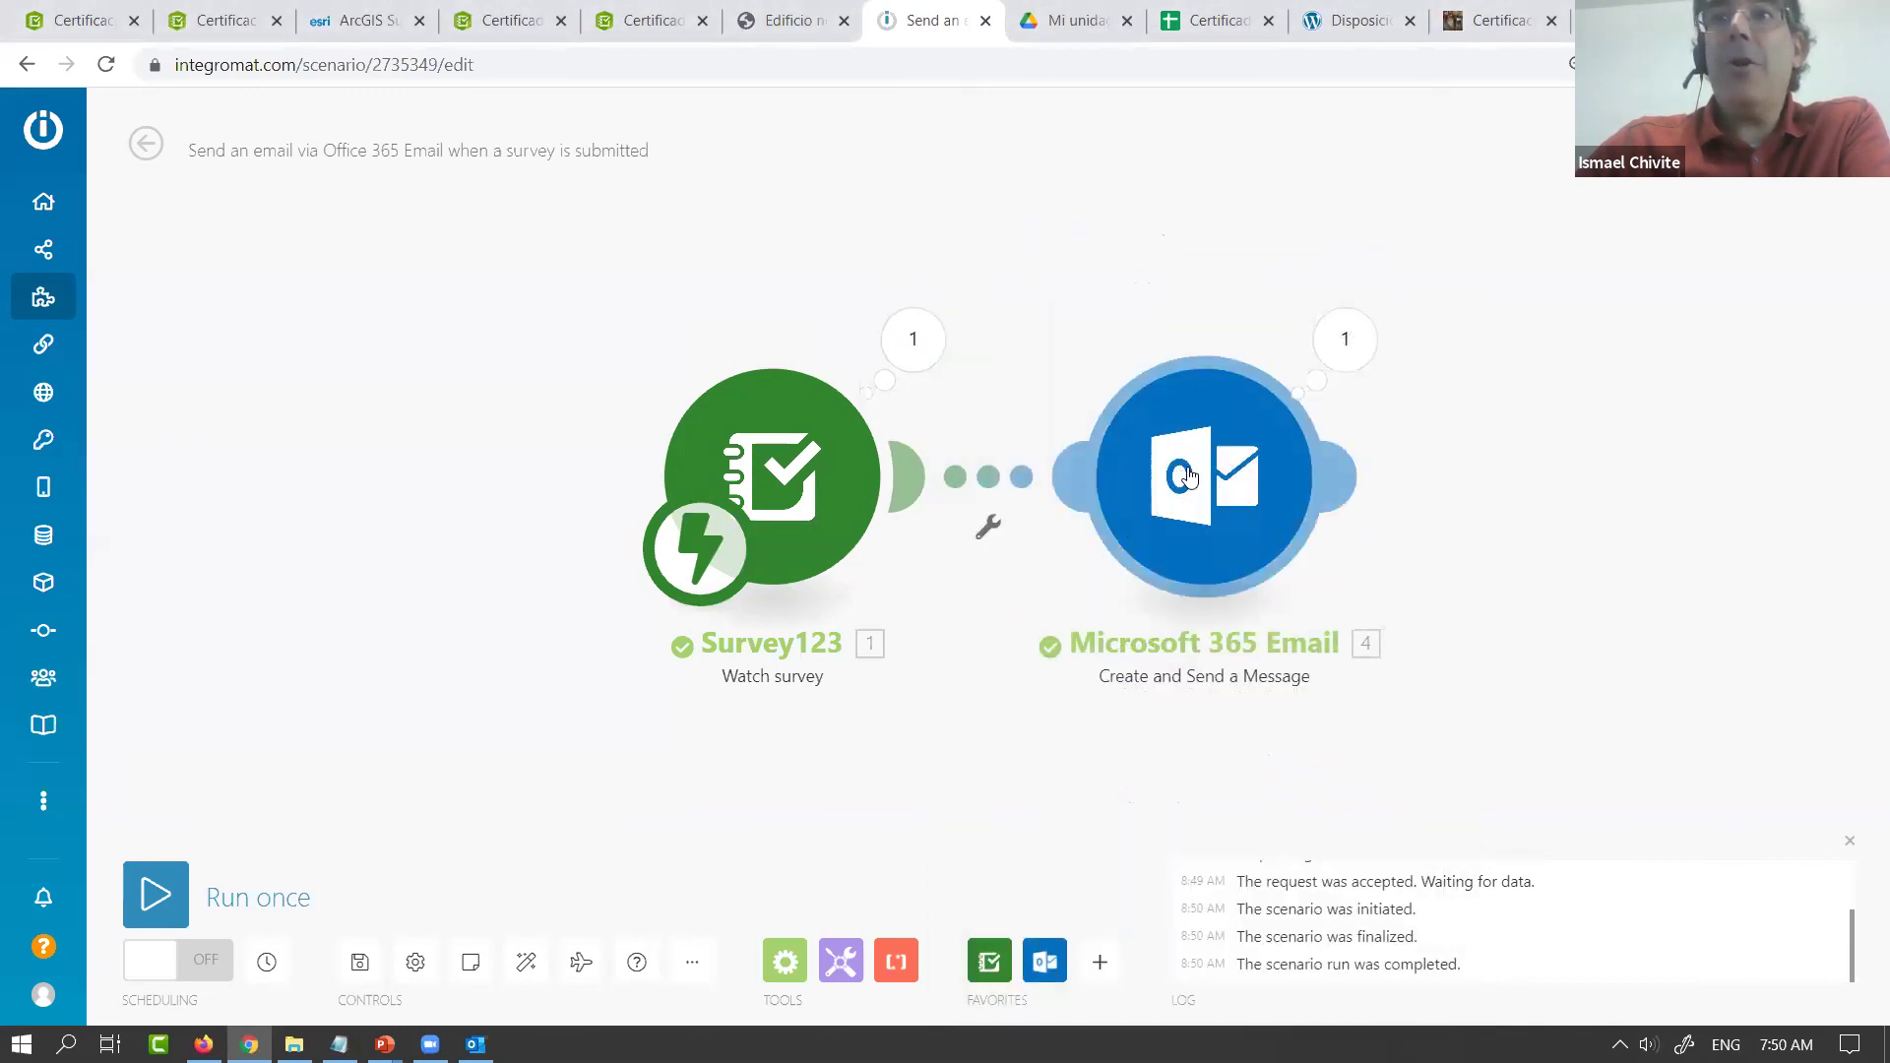
pyautogui.click(1189, 478)
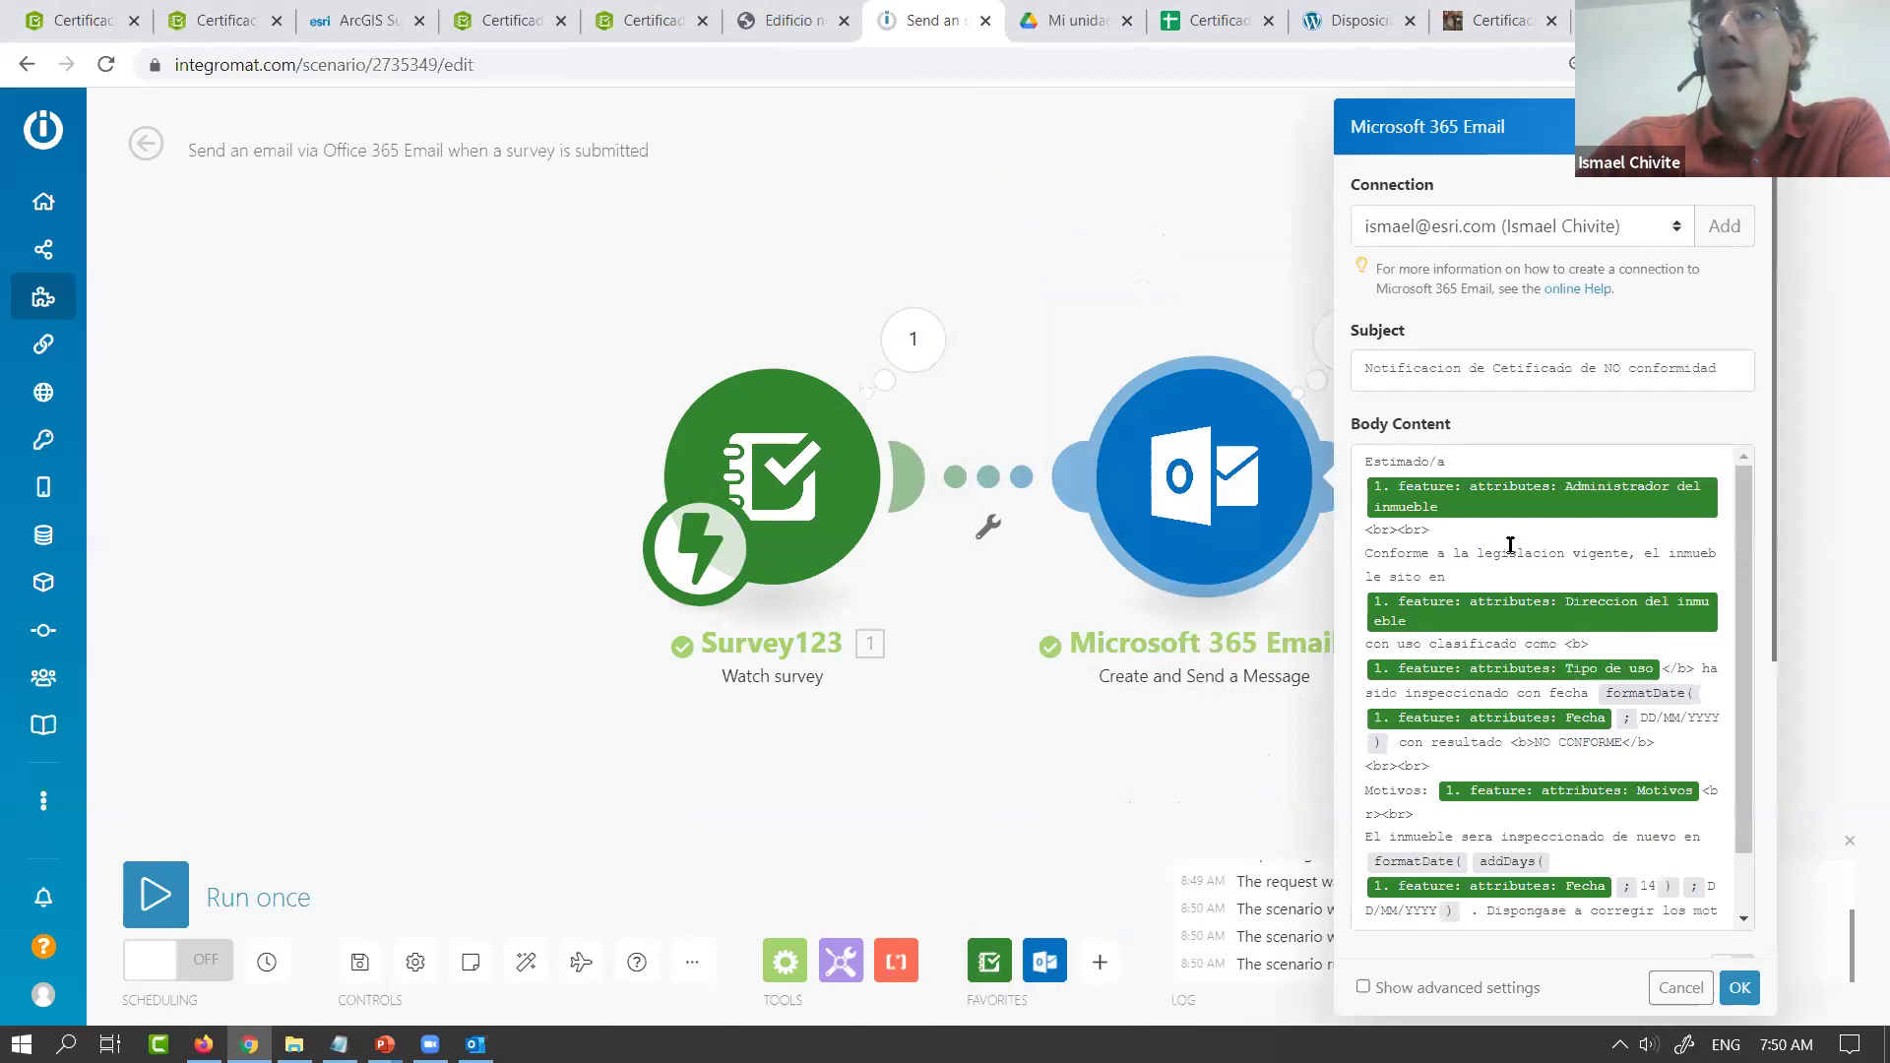
pyautogui.click(476, 1043)
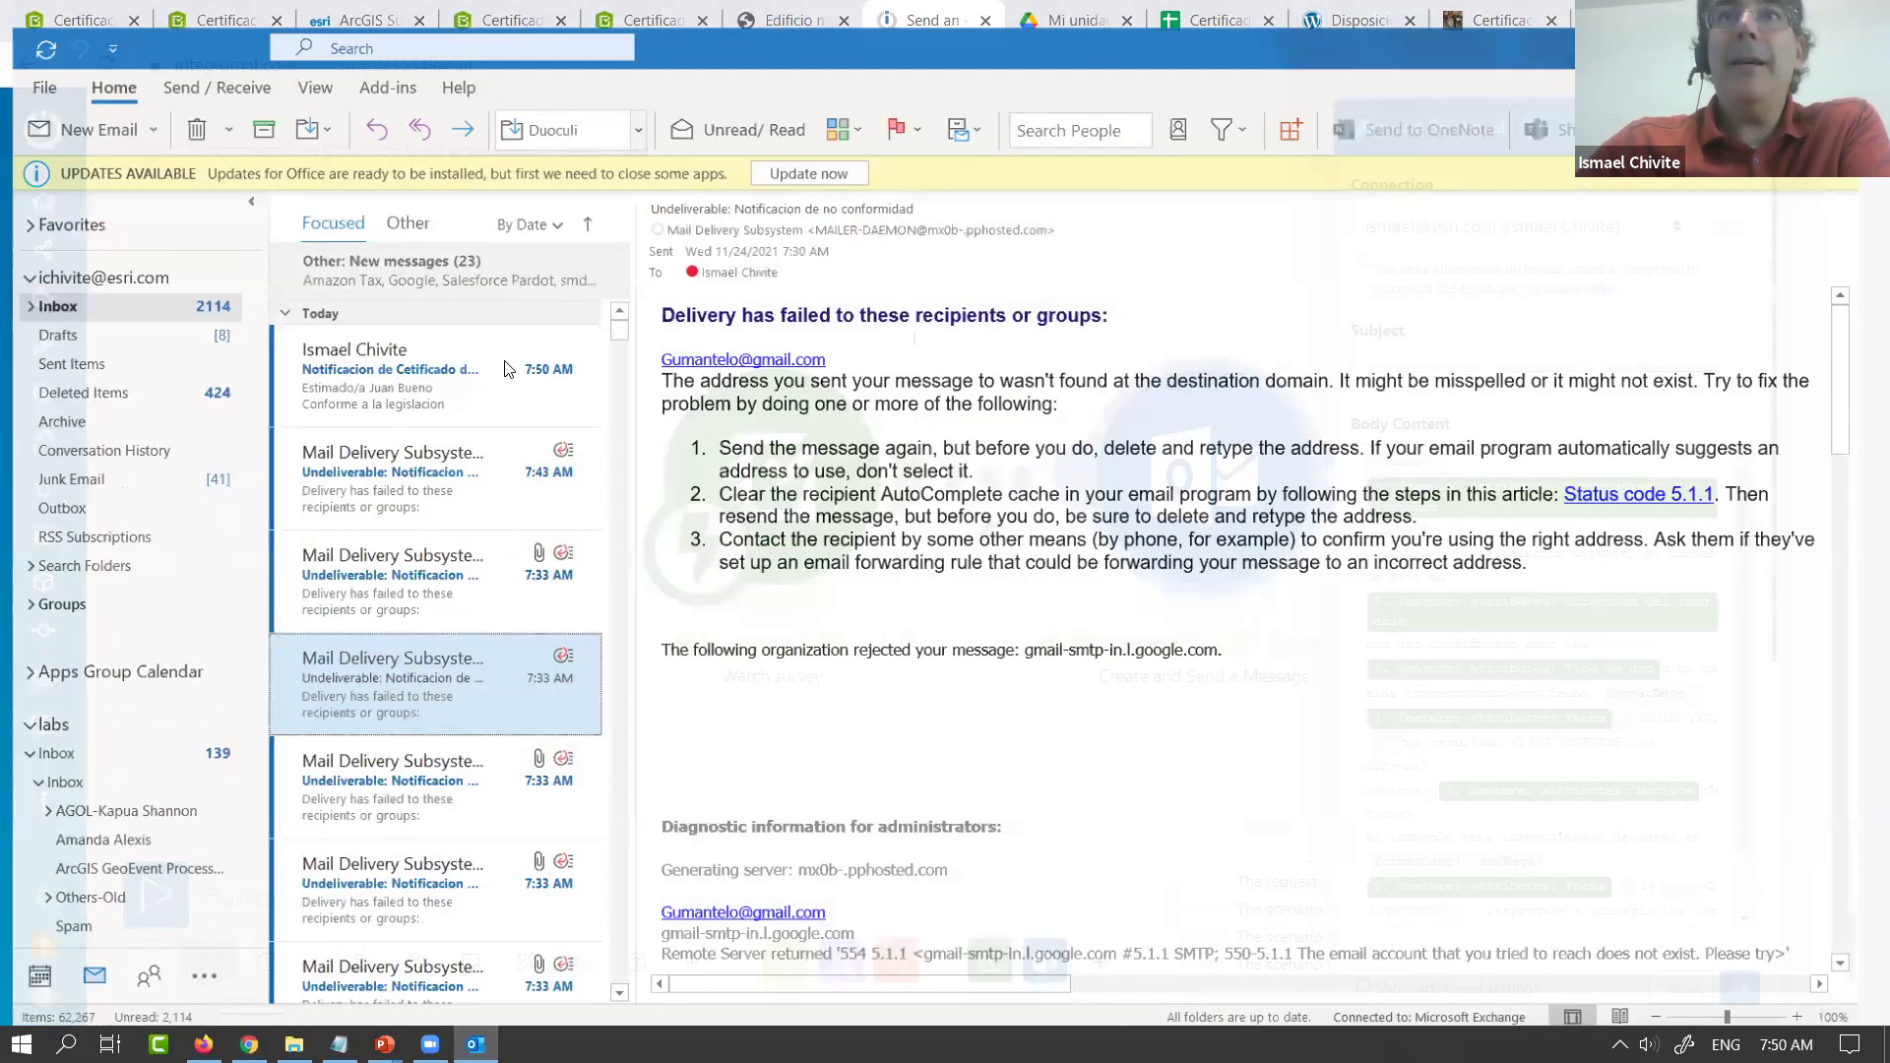
# Read the new 'Notificacion de Cetificado de NO conformidad' email in Outlook's reading pane
pyautogui.click(539, 366)
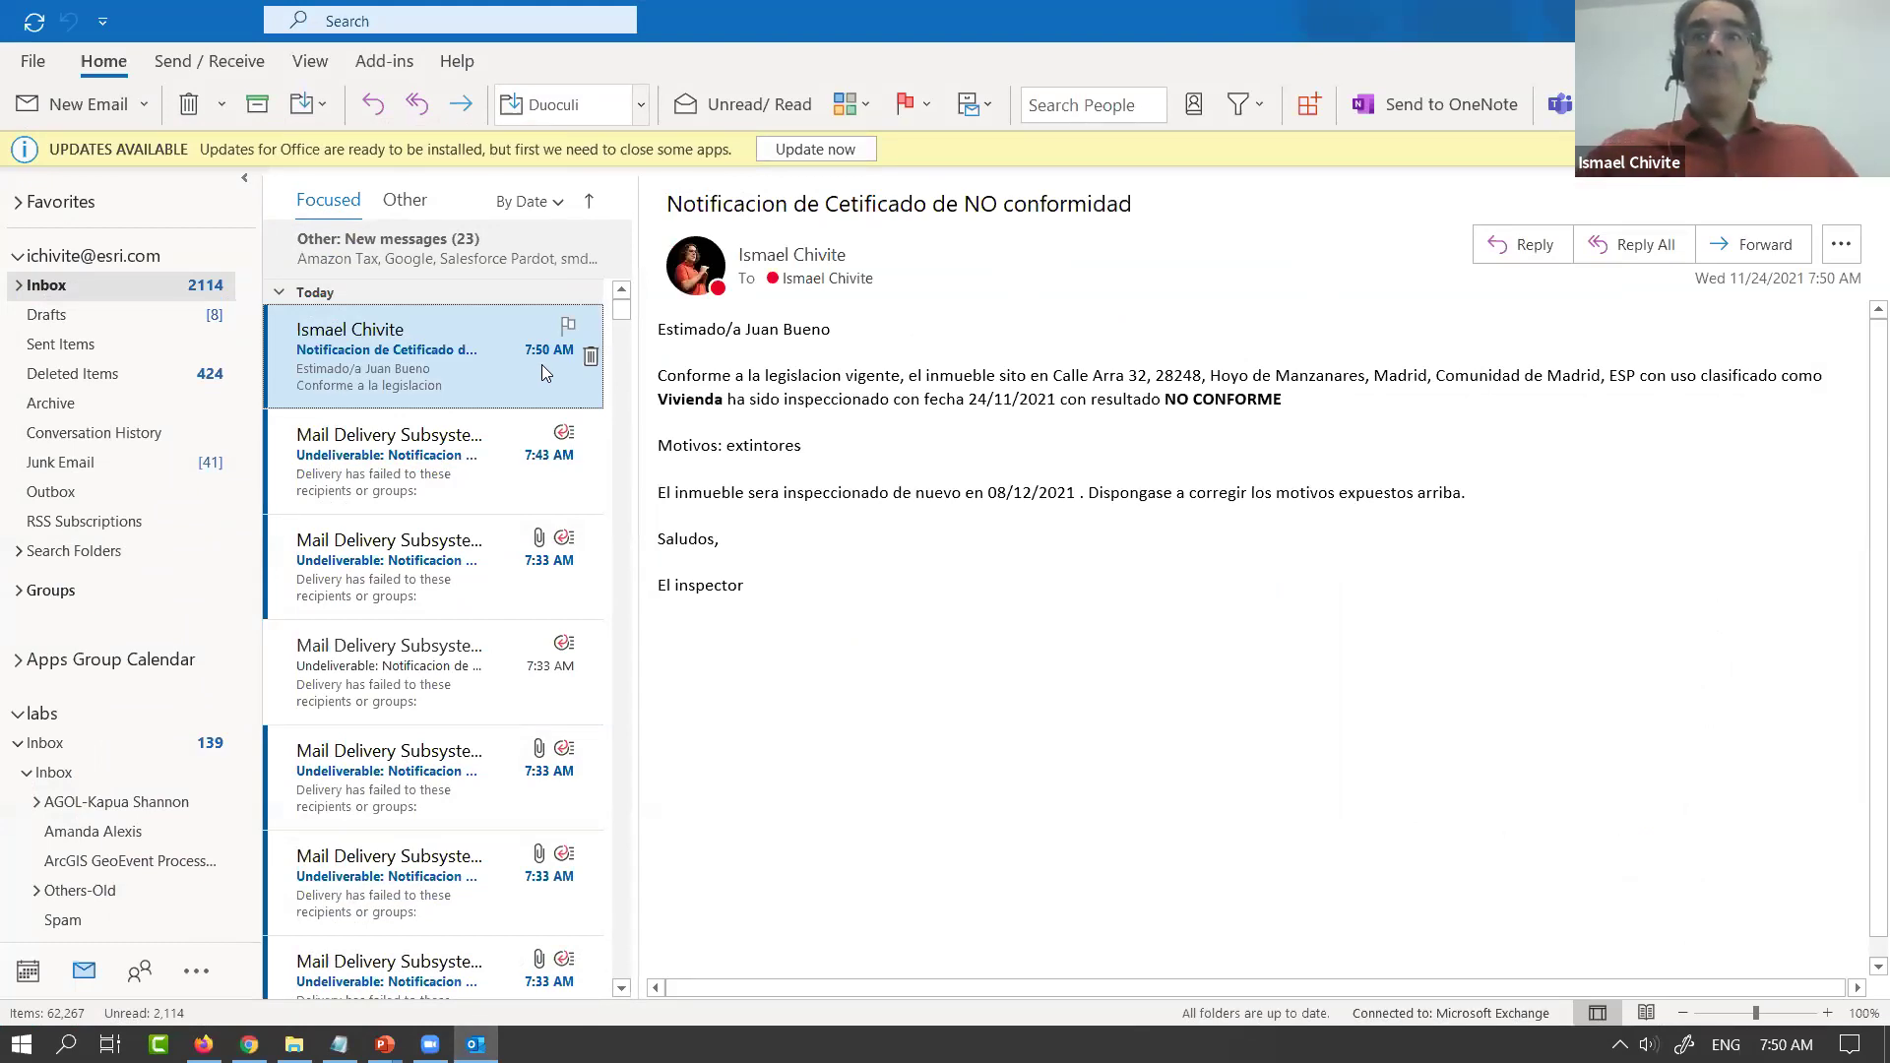
pyautogui.click(1091, 379)
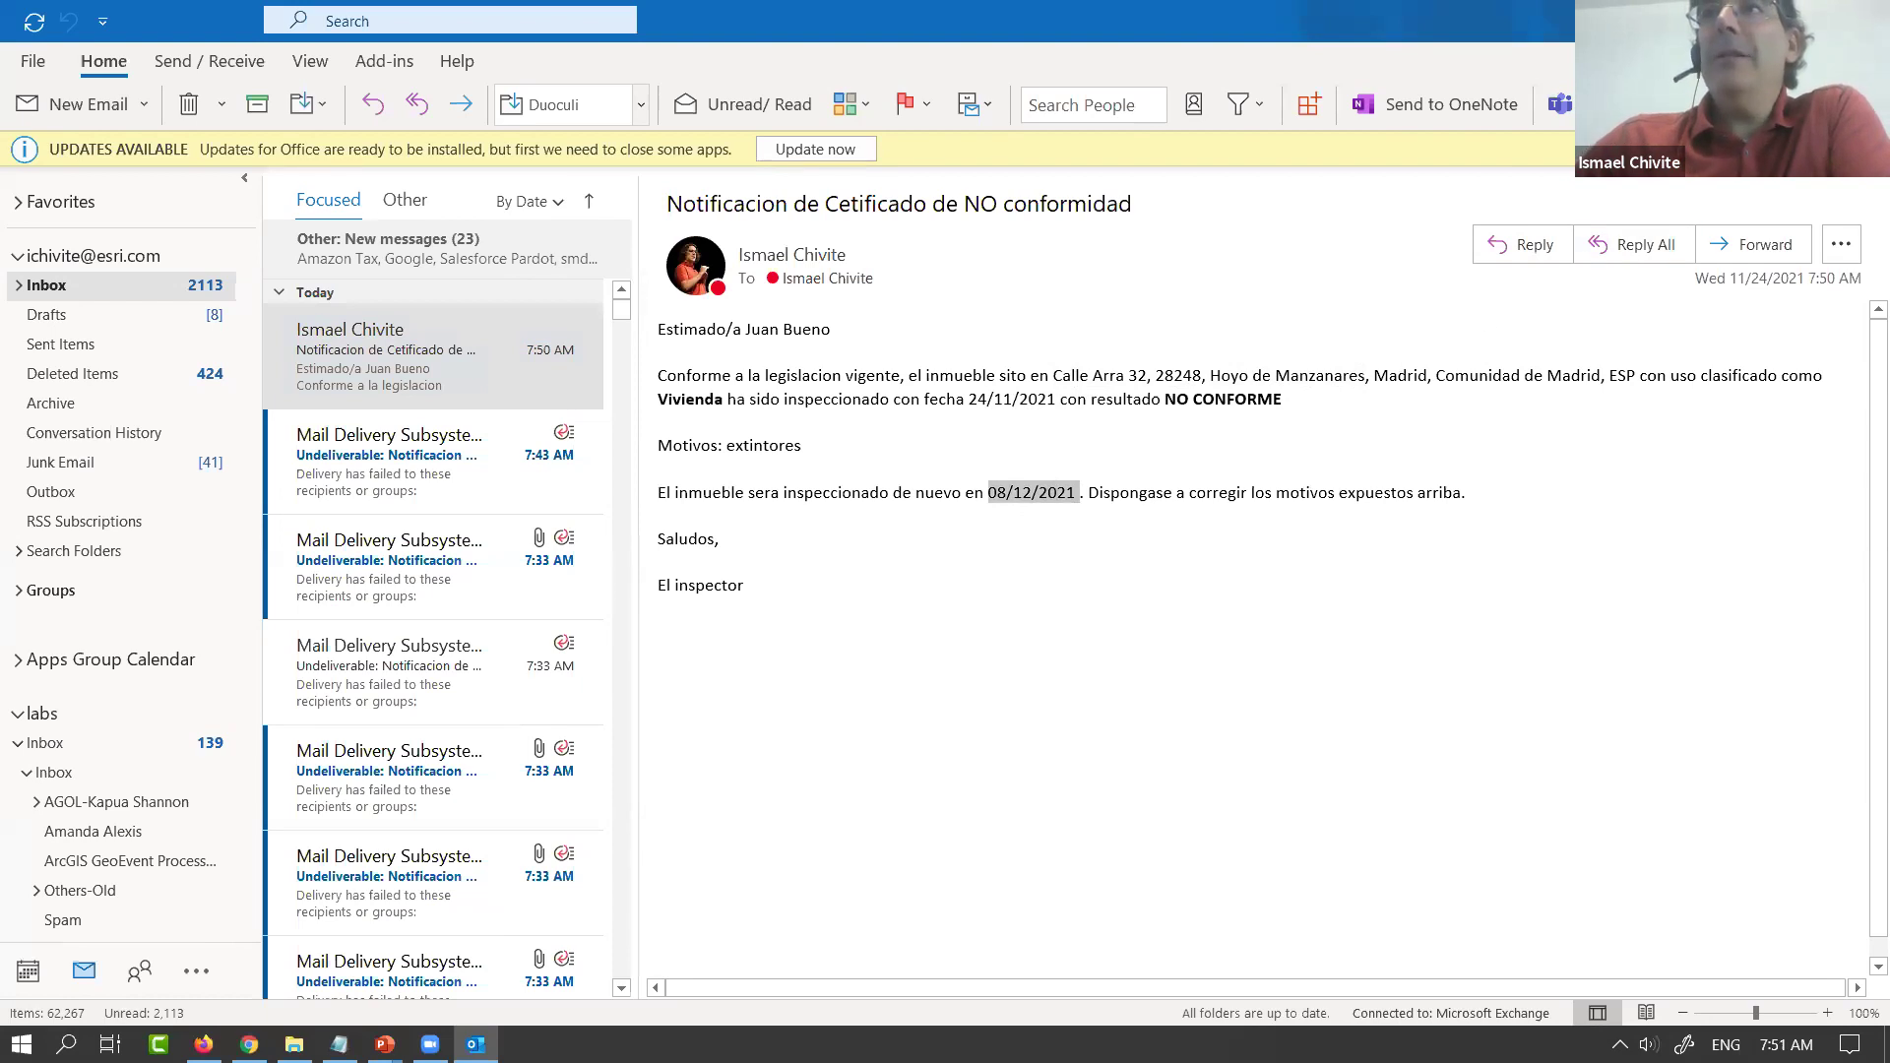
pyautogui.hotkey('alt', 'Tab')
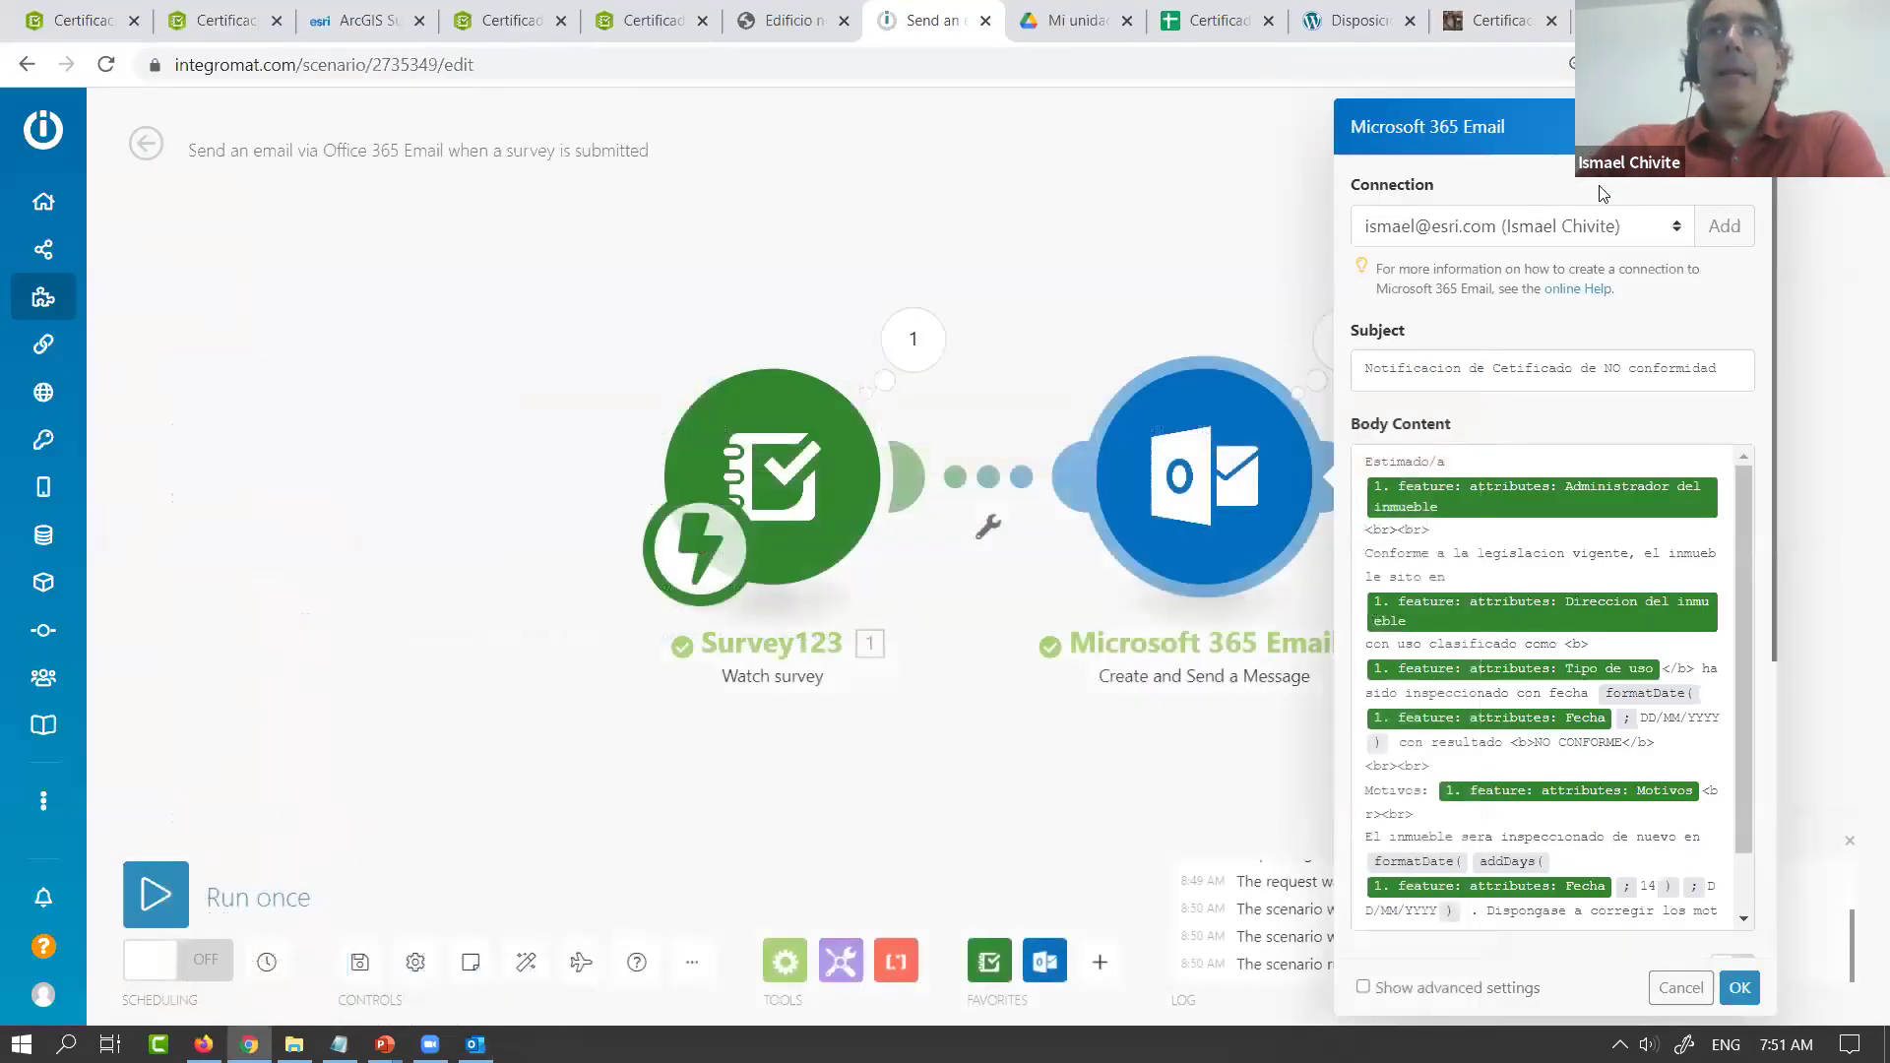
# Replace the direct link with a Router after Survey123, putting the email module on one branch
pyautogui.press('Escape')
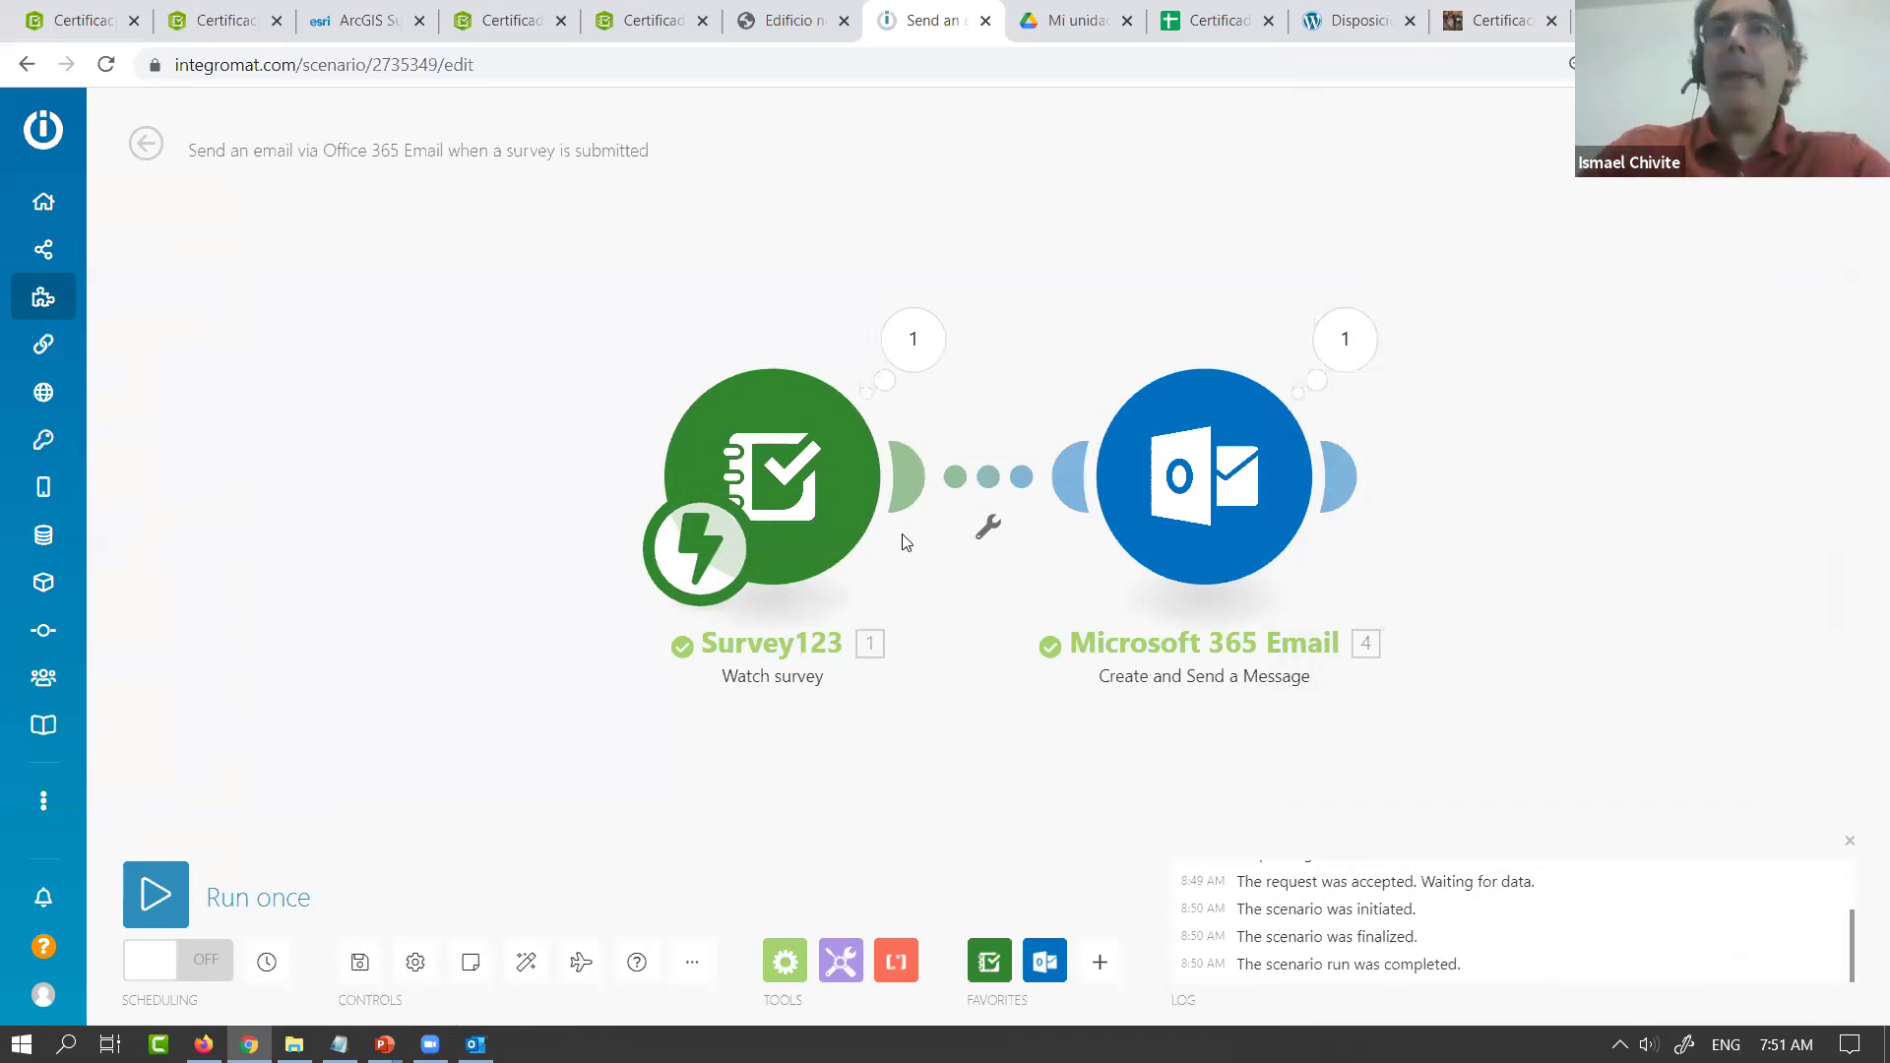
pyautogui.moveTo(775, 505); pyautogui.dragTo(533, 502)
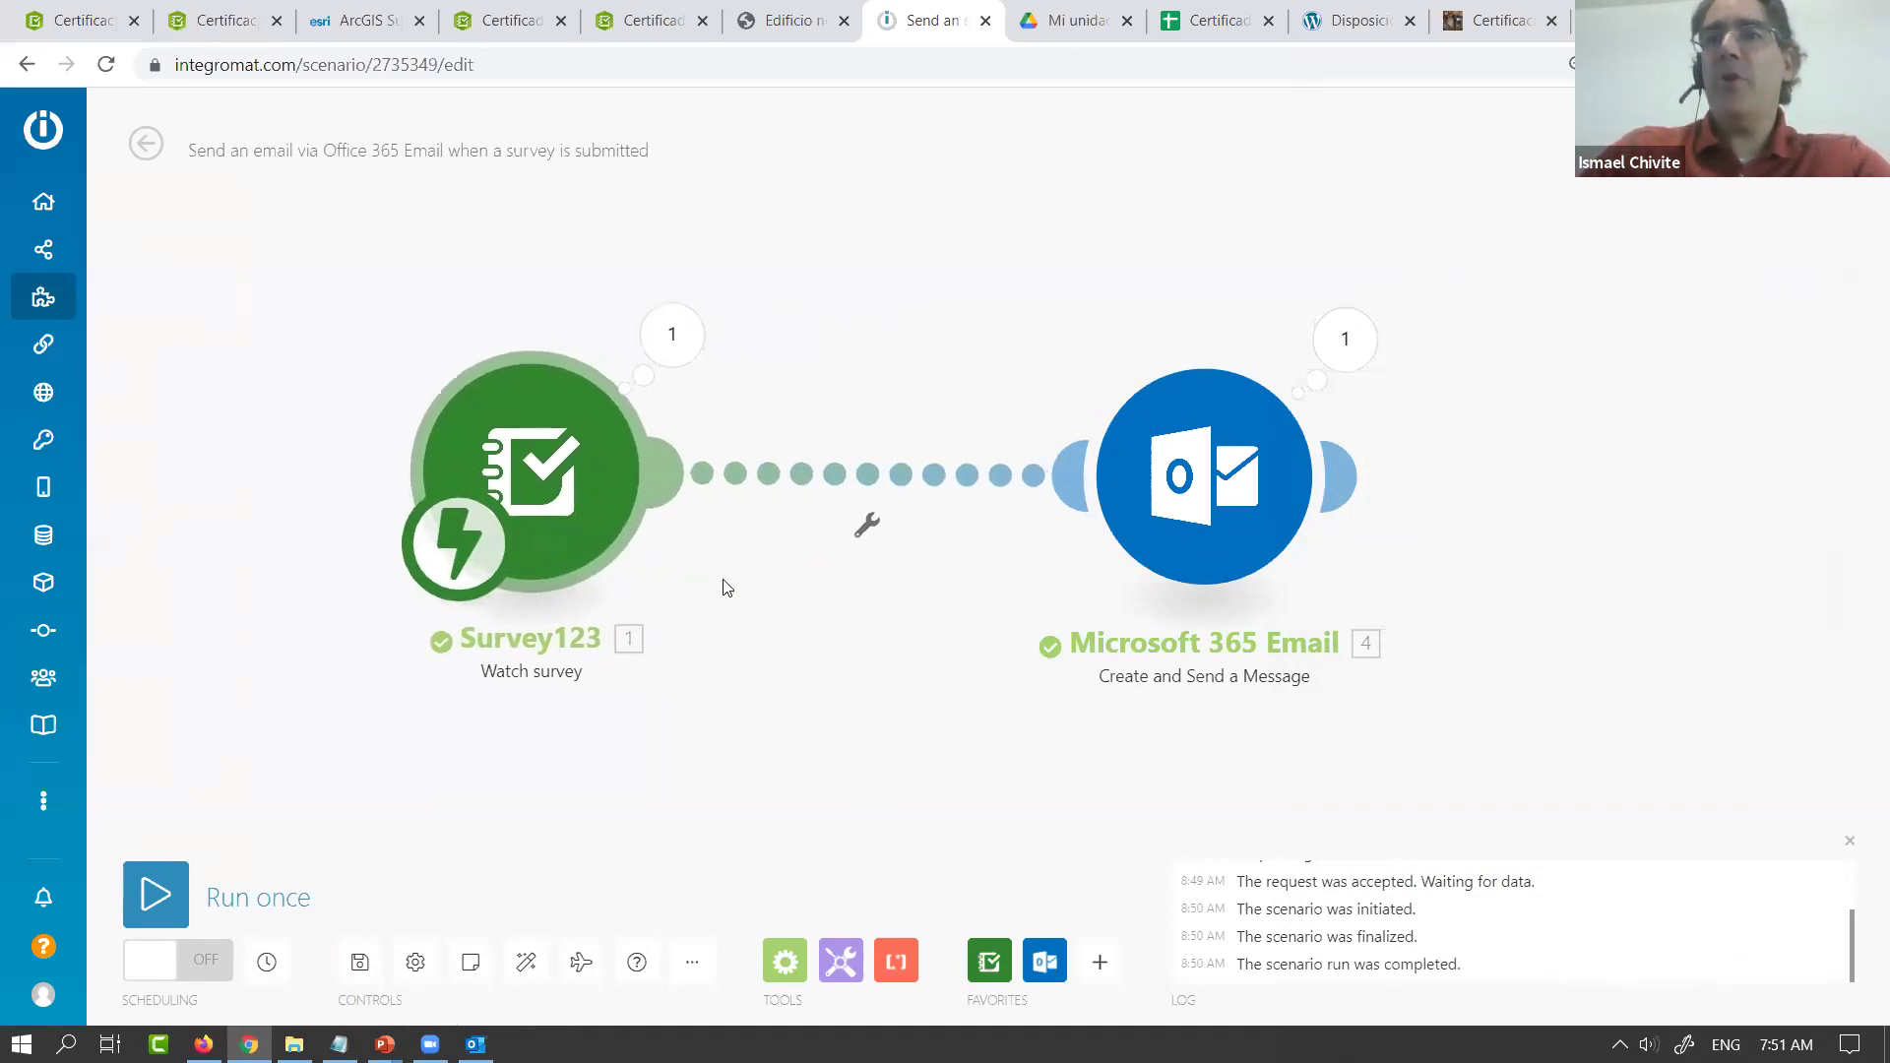
pyautogui.rightClick(913, 482)
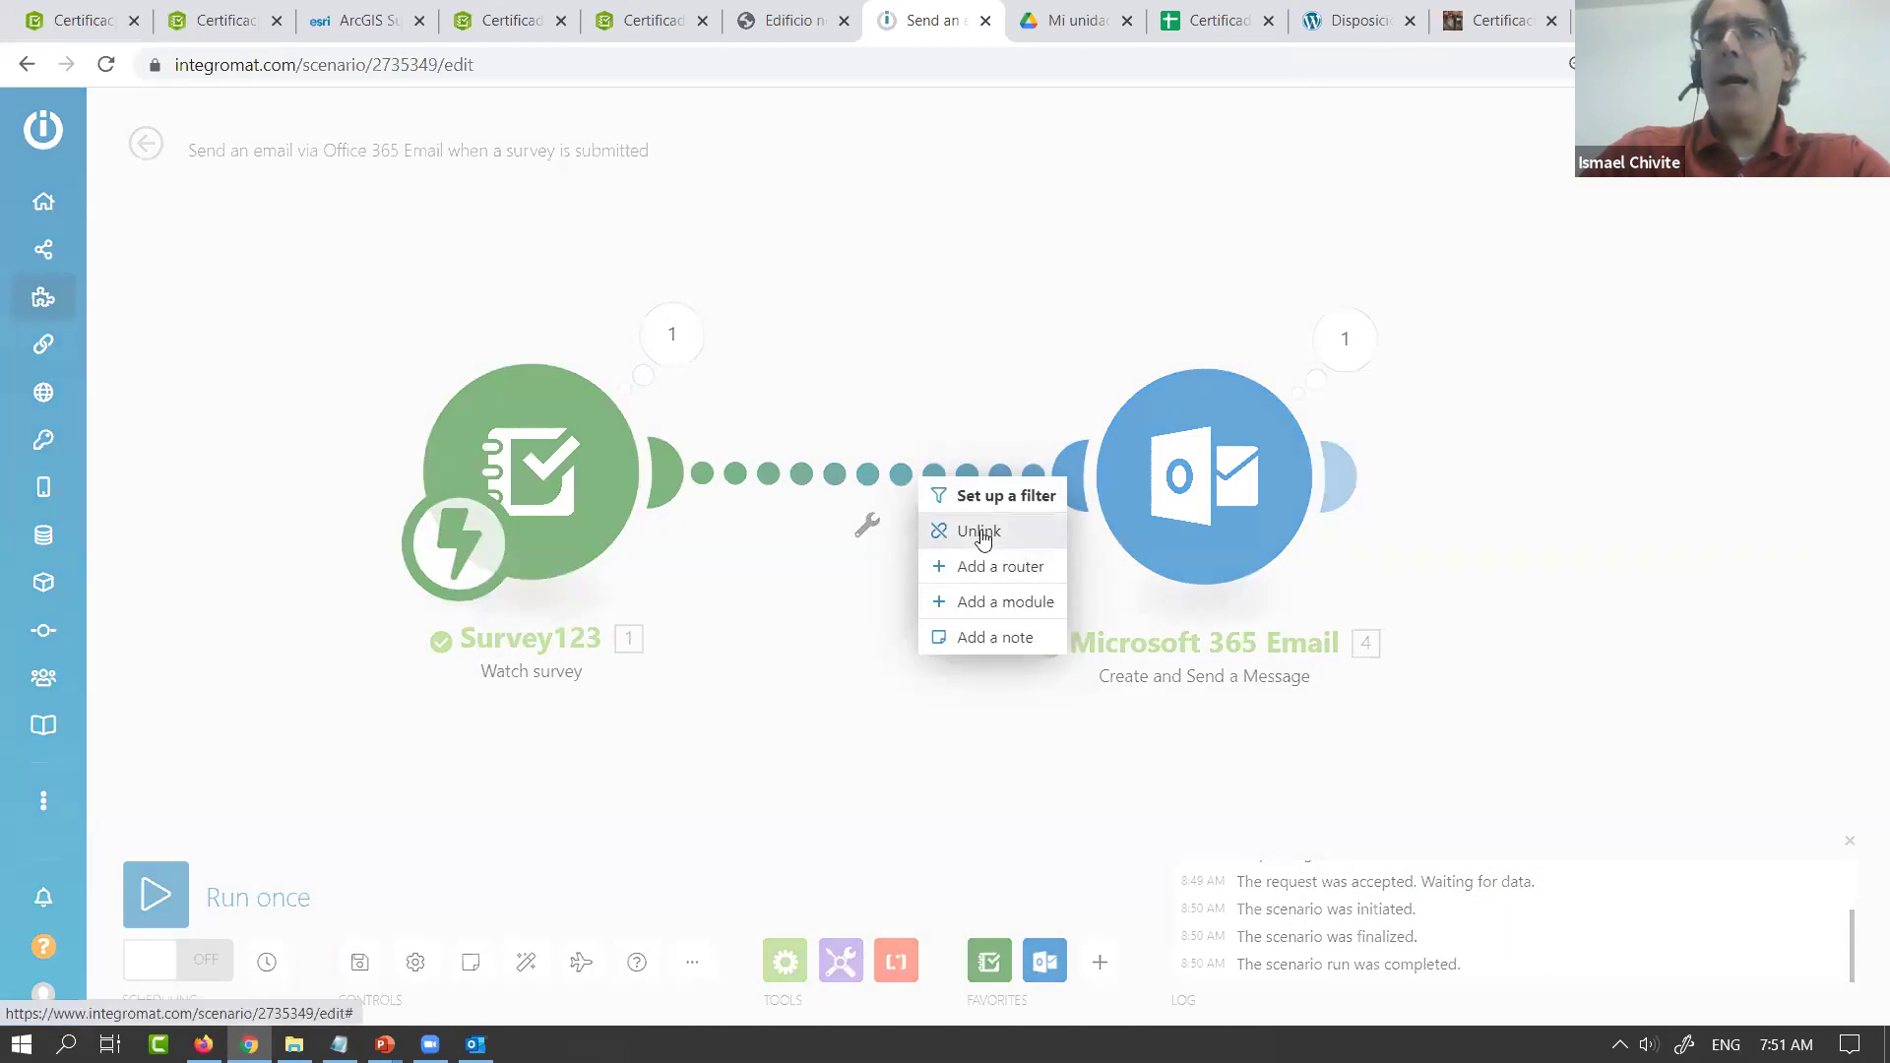
pyautogui.click(978, 531)
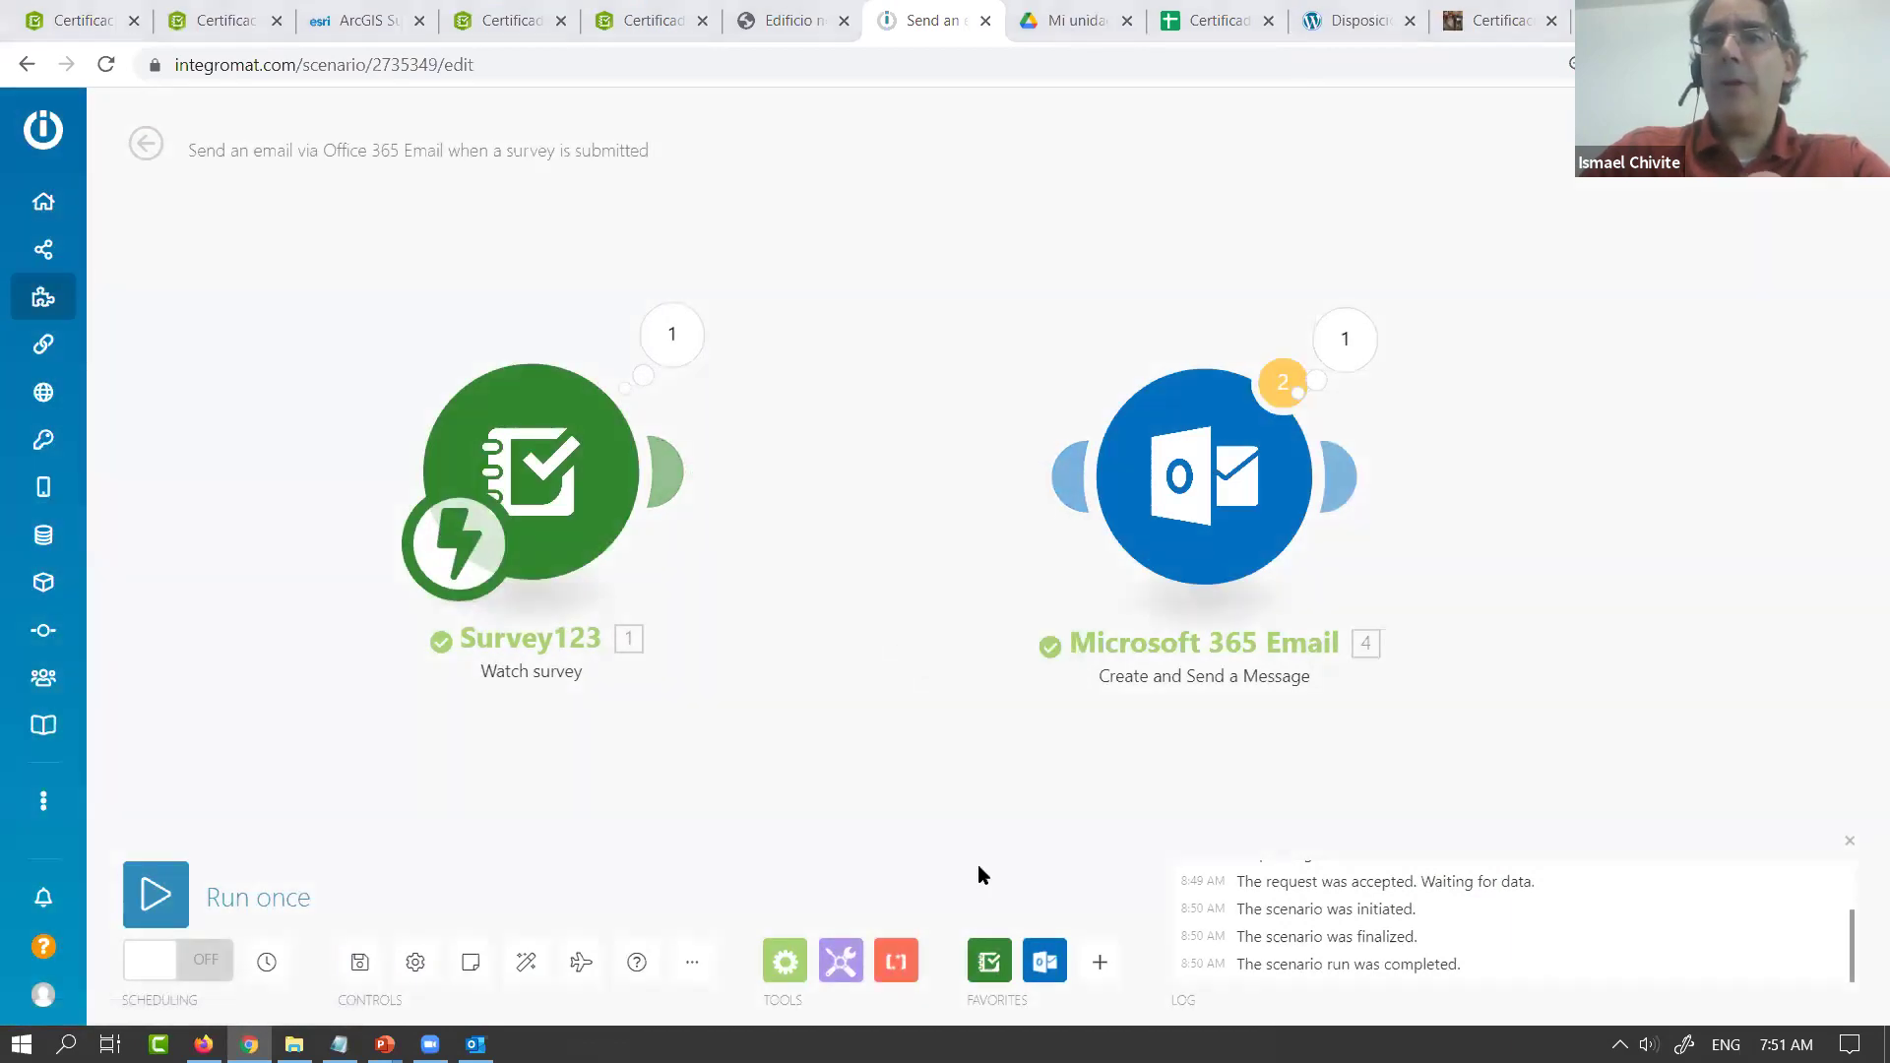
pyautogui.click(785, 961)
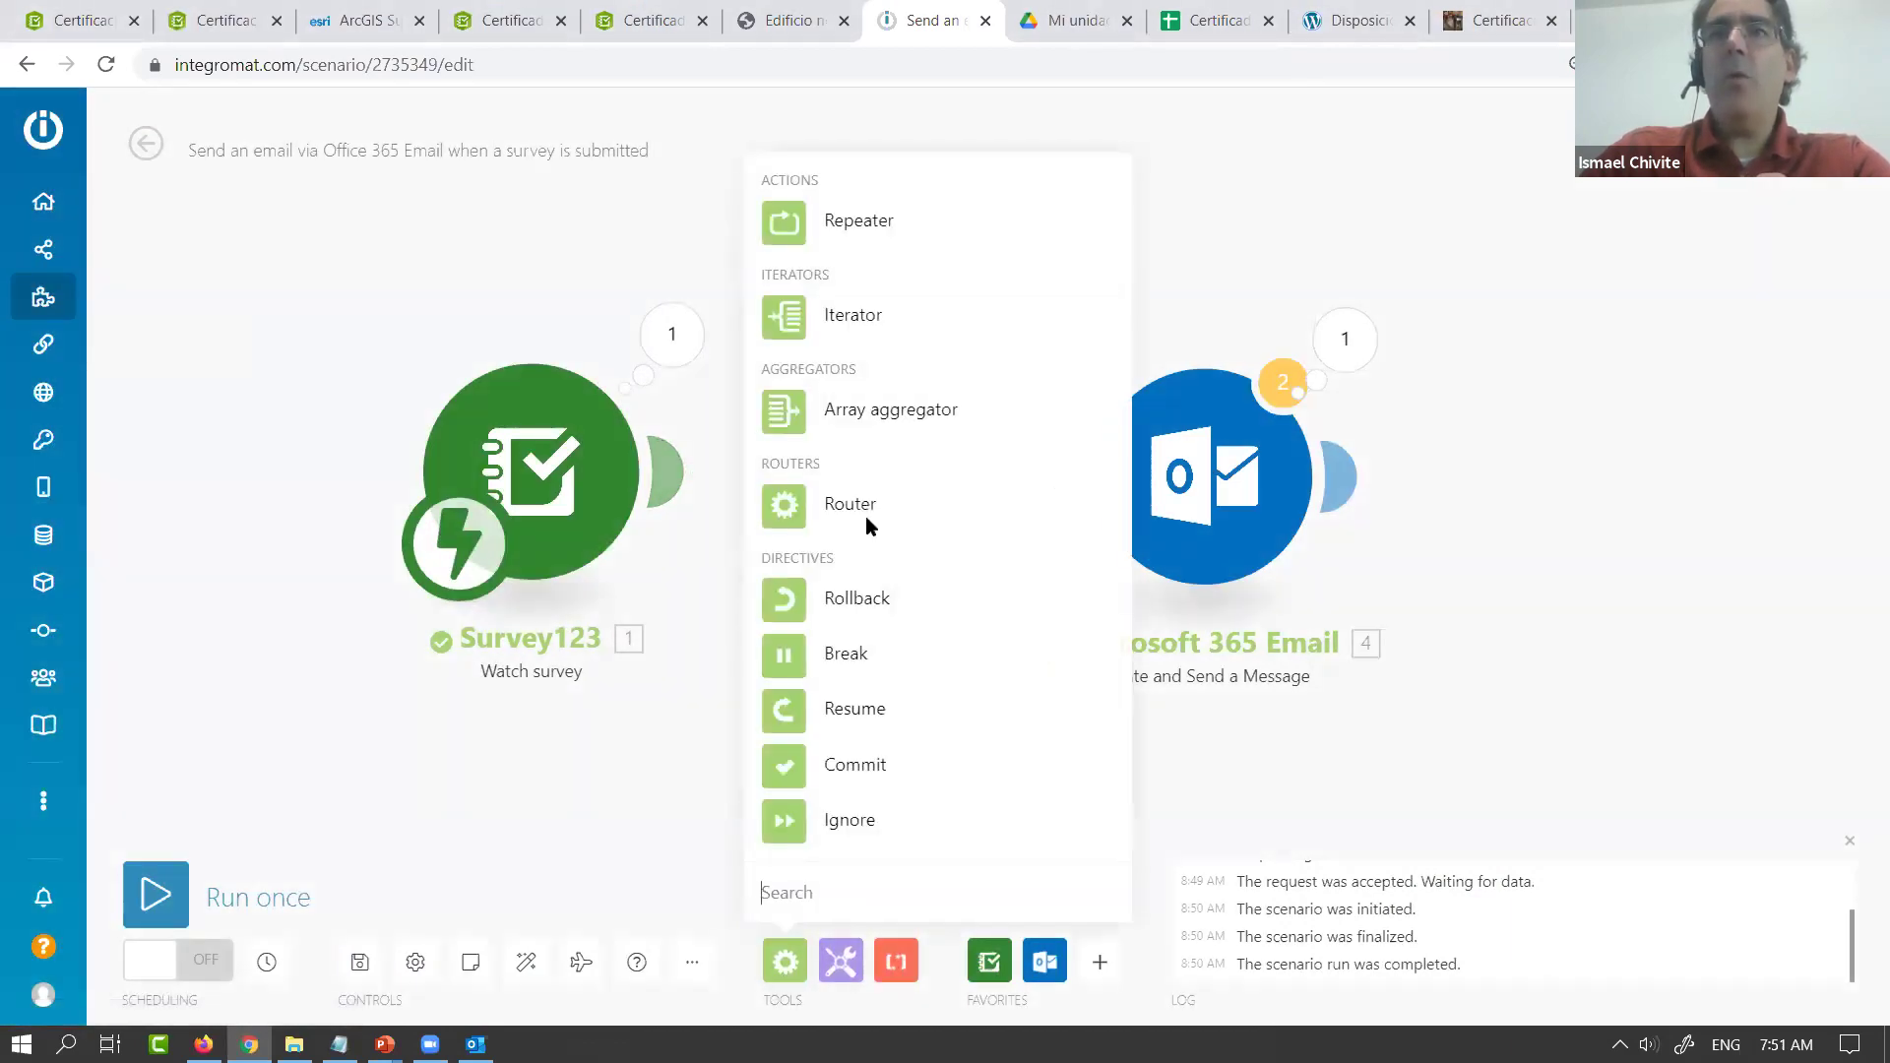
pyautogui.click(875, 507)
pyautogui.moveTo(894, 551); pyautogui.dragTo(926, 492)
pyautogui.moveTo(1308, 511); pyautogui.dragTo(1521, 292)
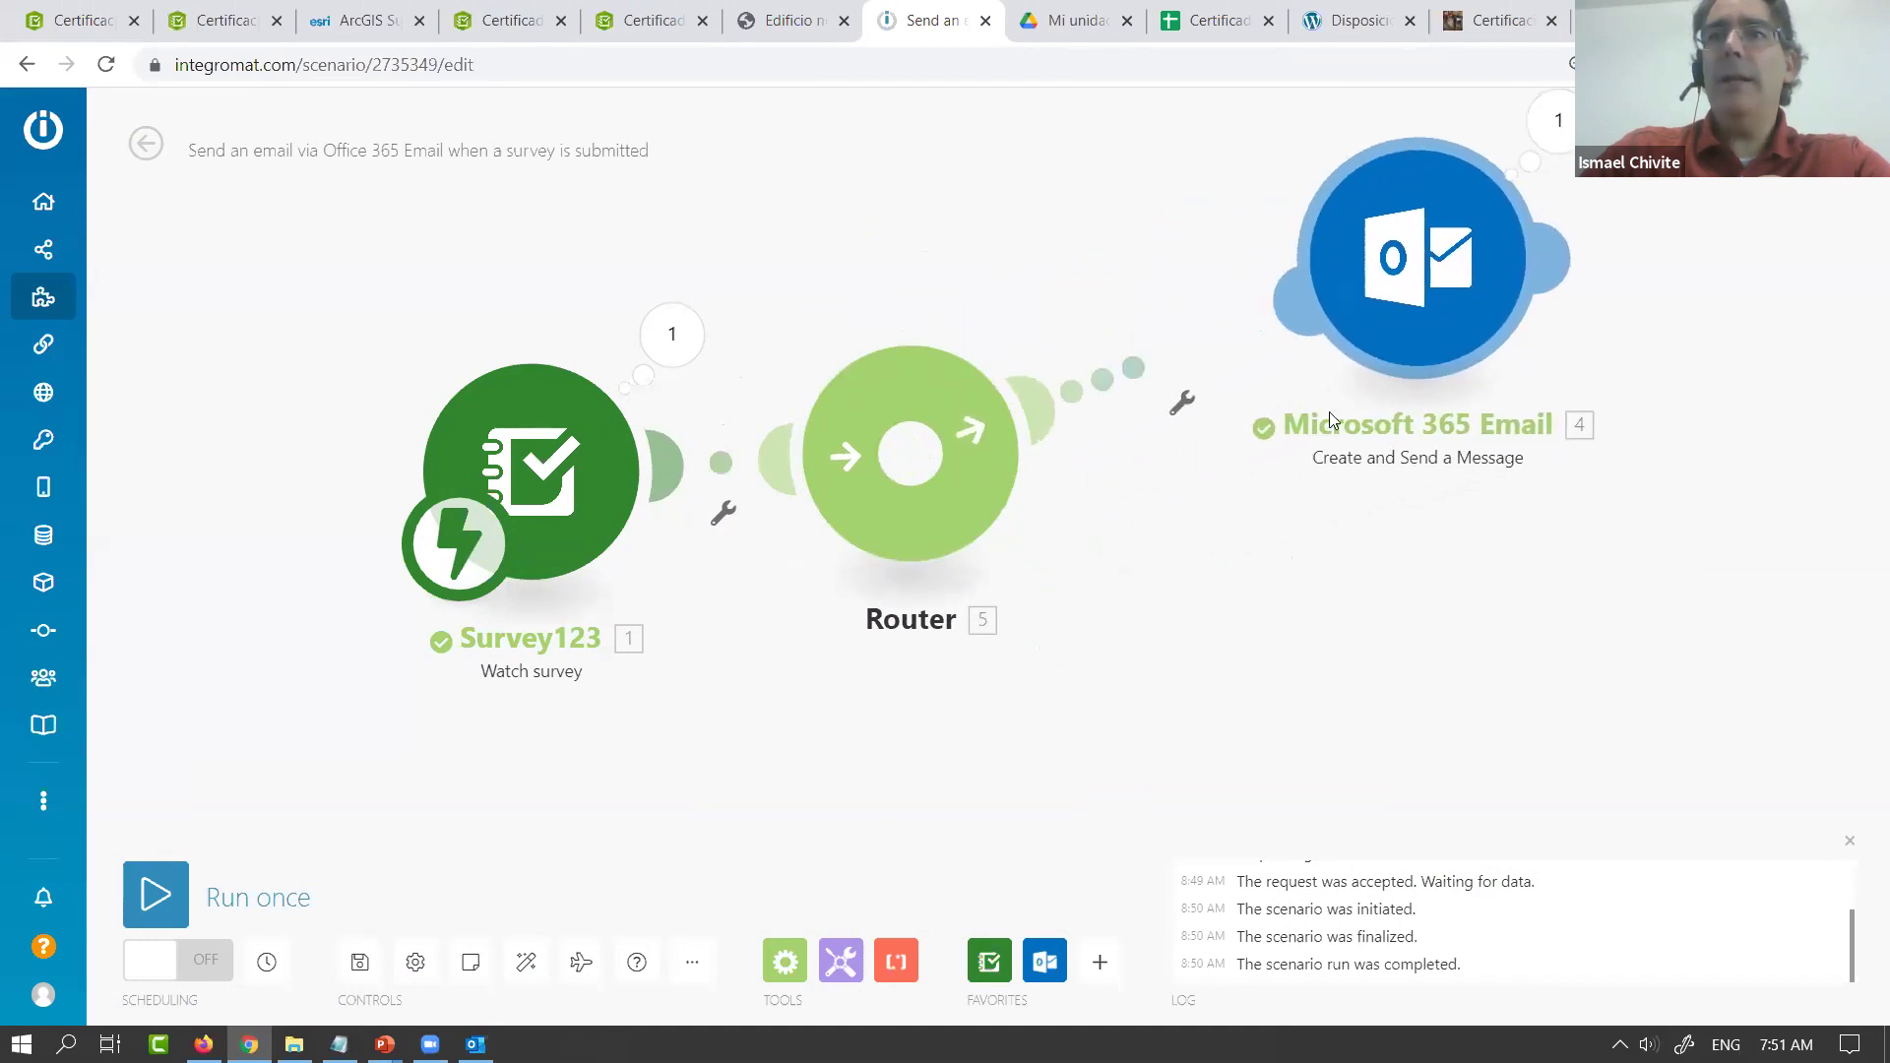
# Add a Google Sheets Add a Row module, found by searching 'spre', as a new branch
pyautogui.click(1110, 974)
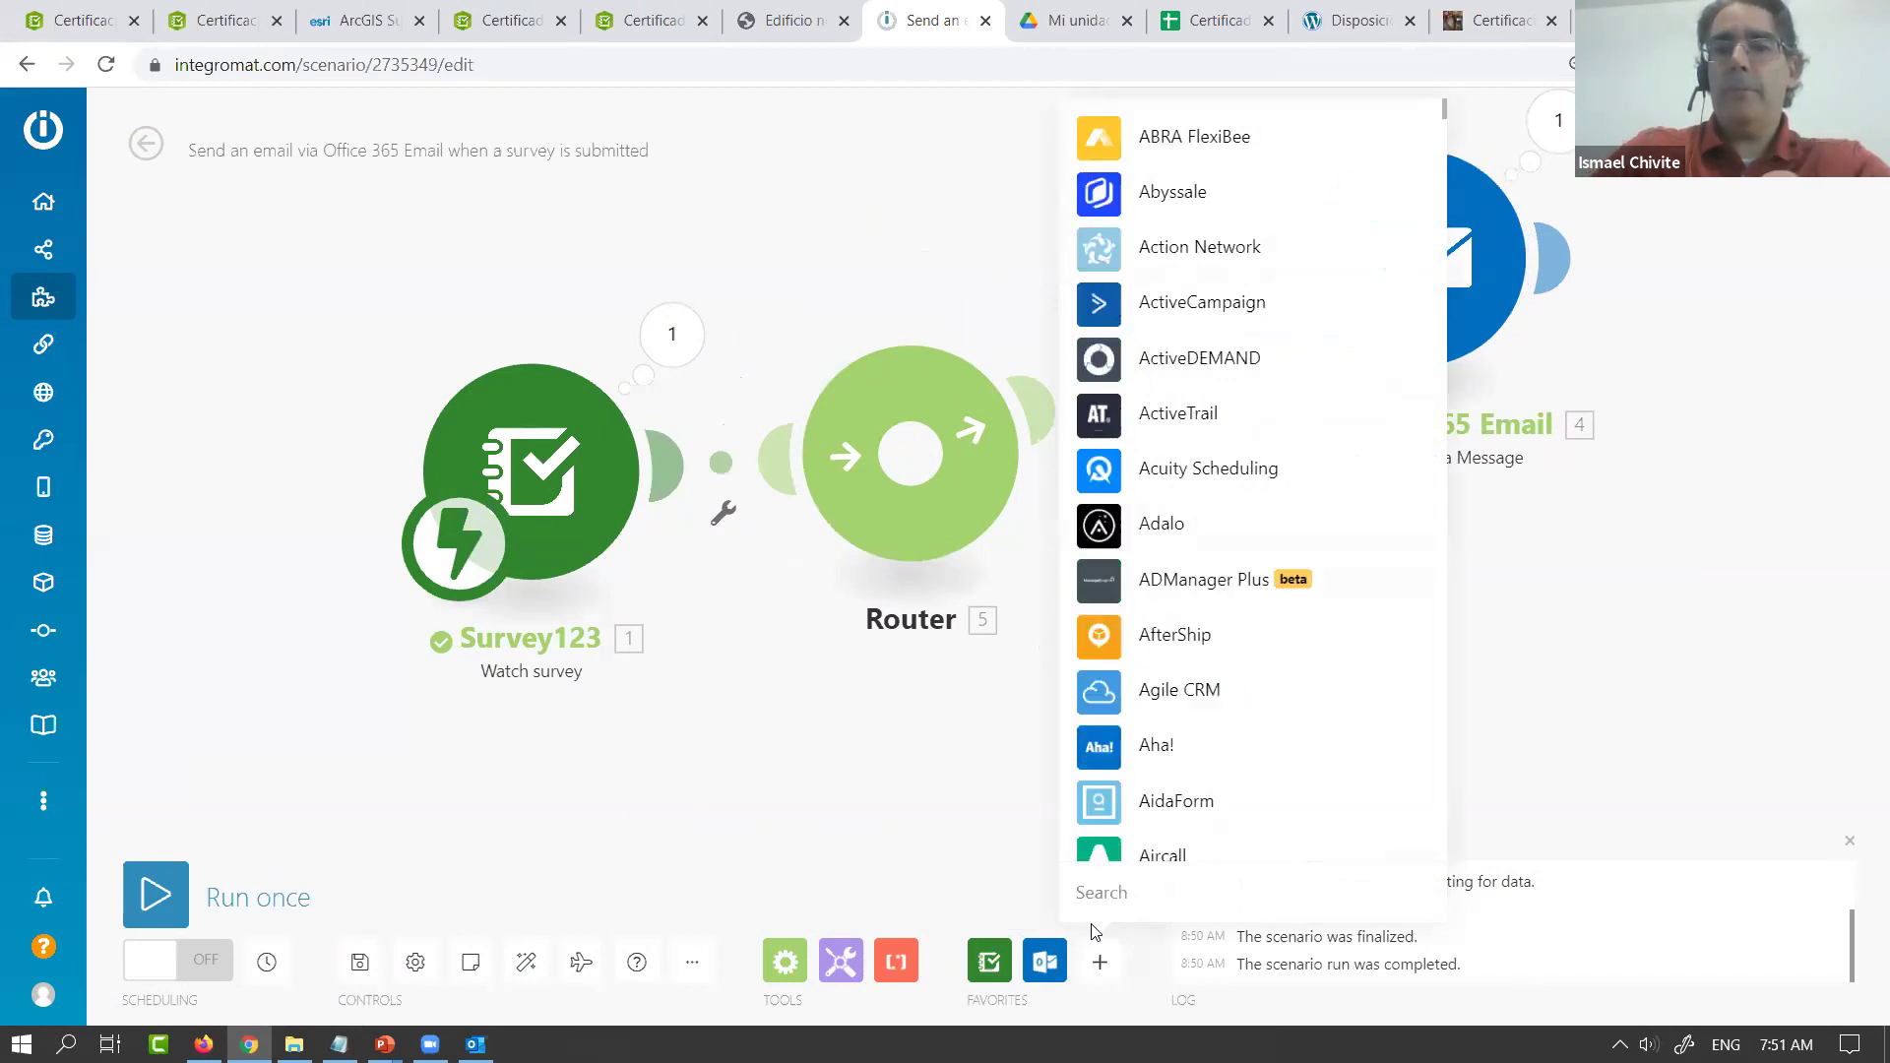
pyautogui.write('spre')
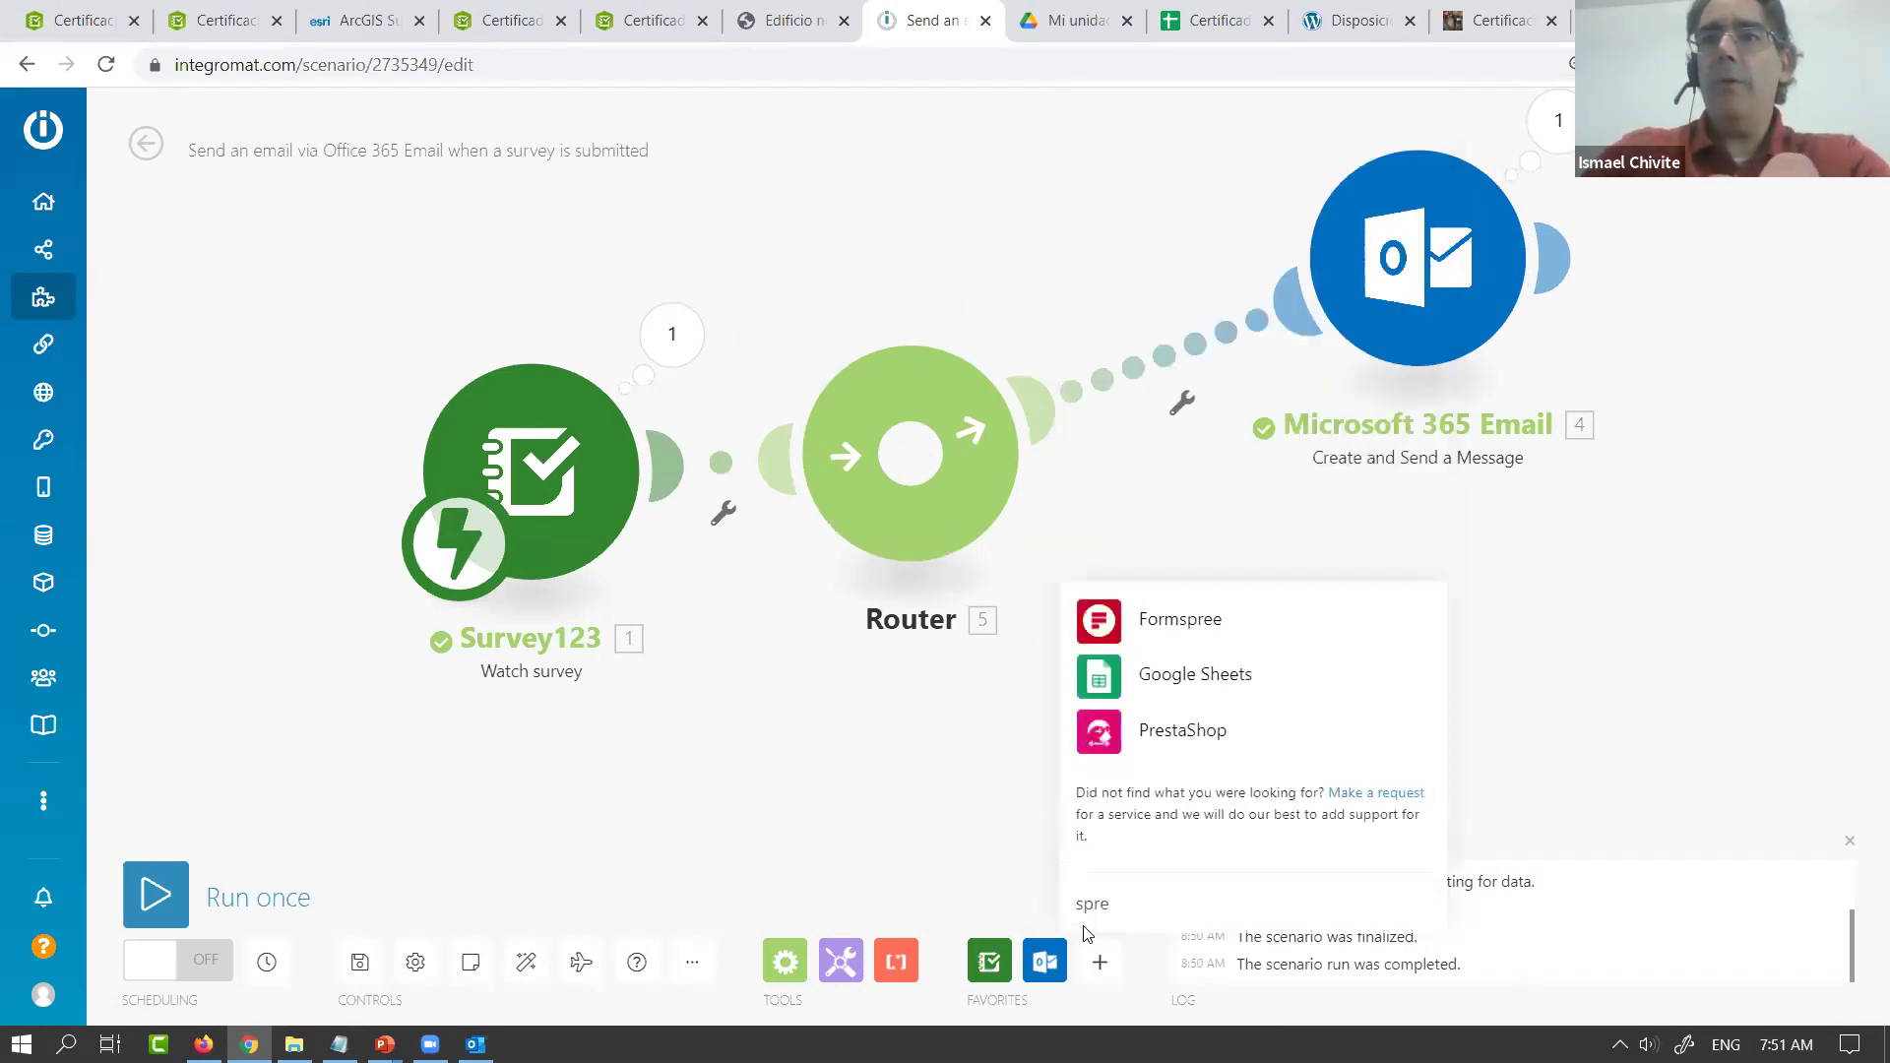
pyautogui.click(1221, 669)
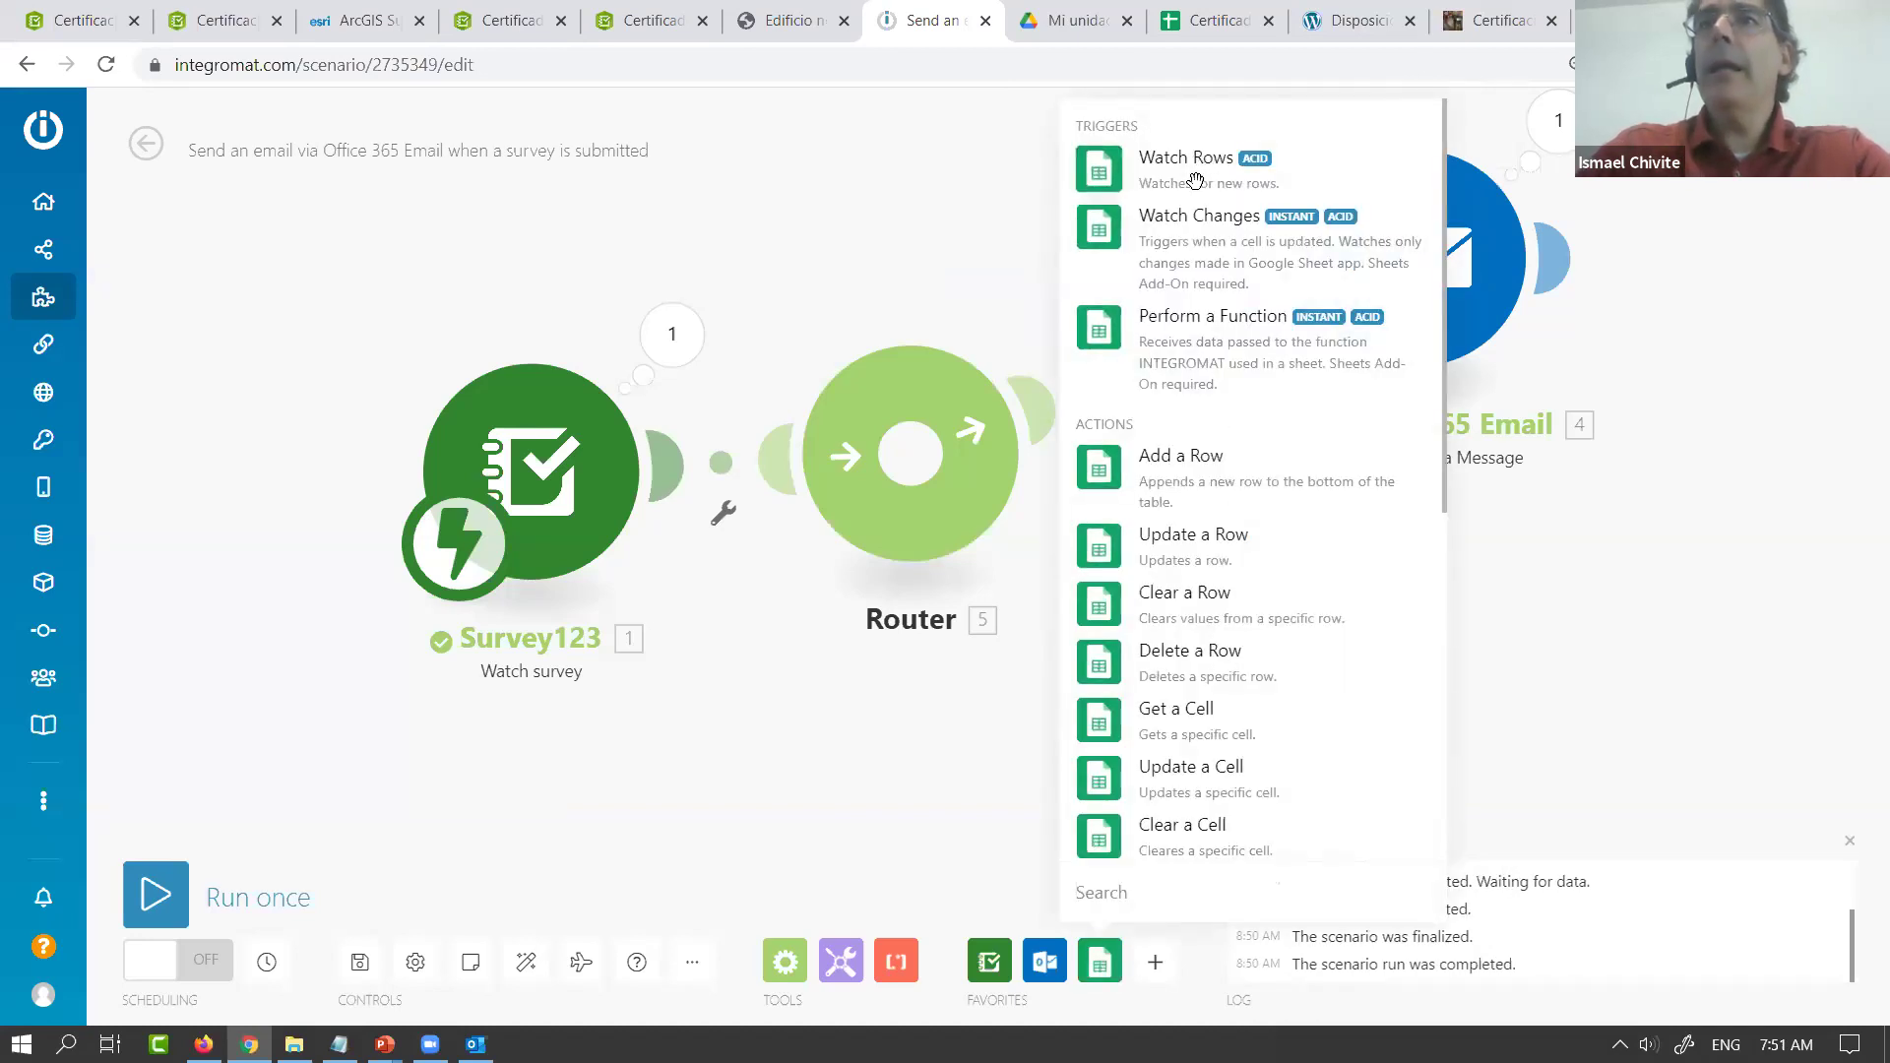
pyautogui.click(1149, 487)
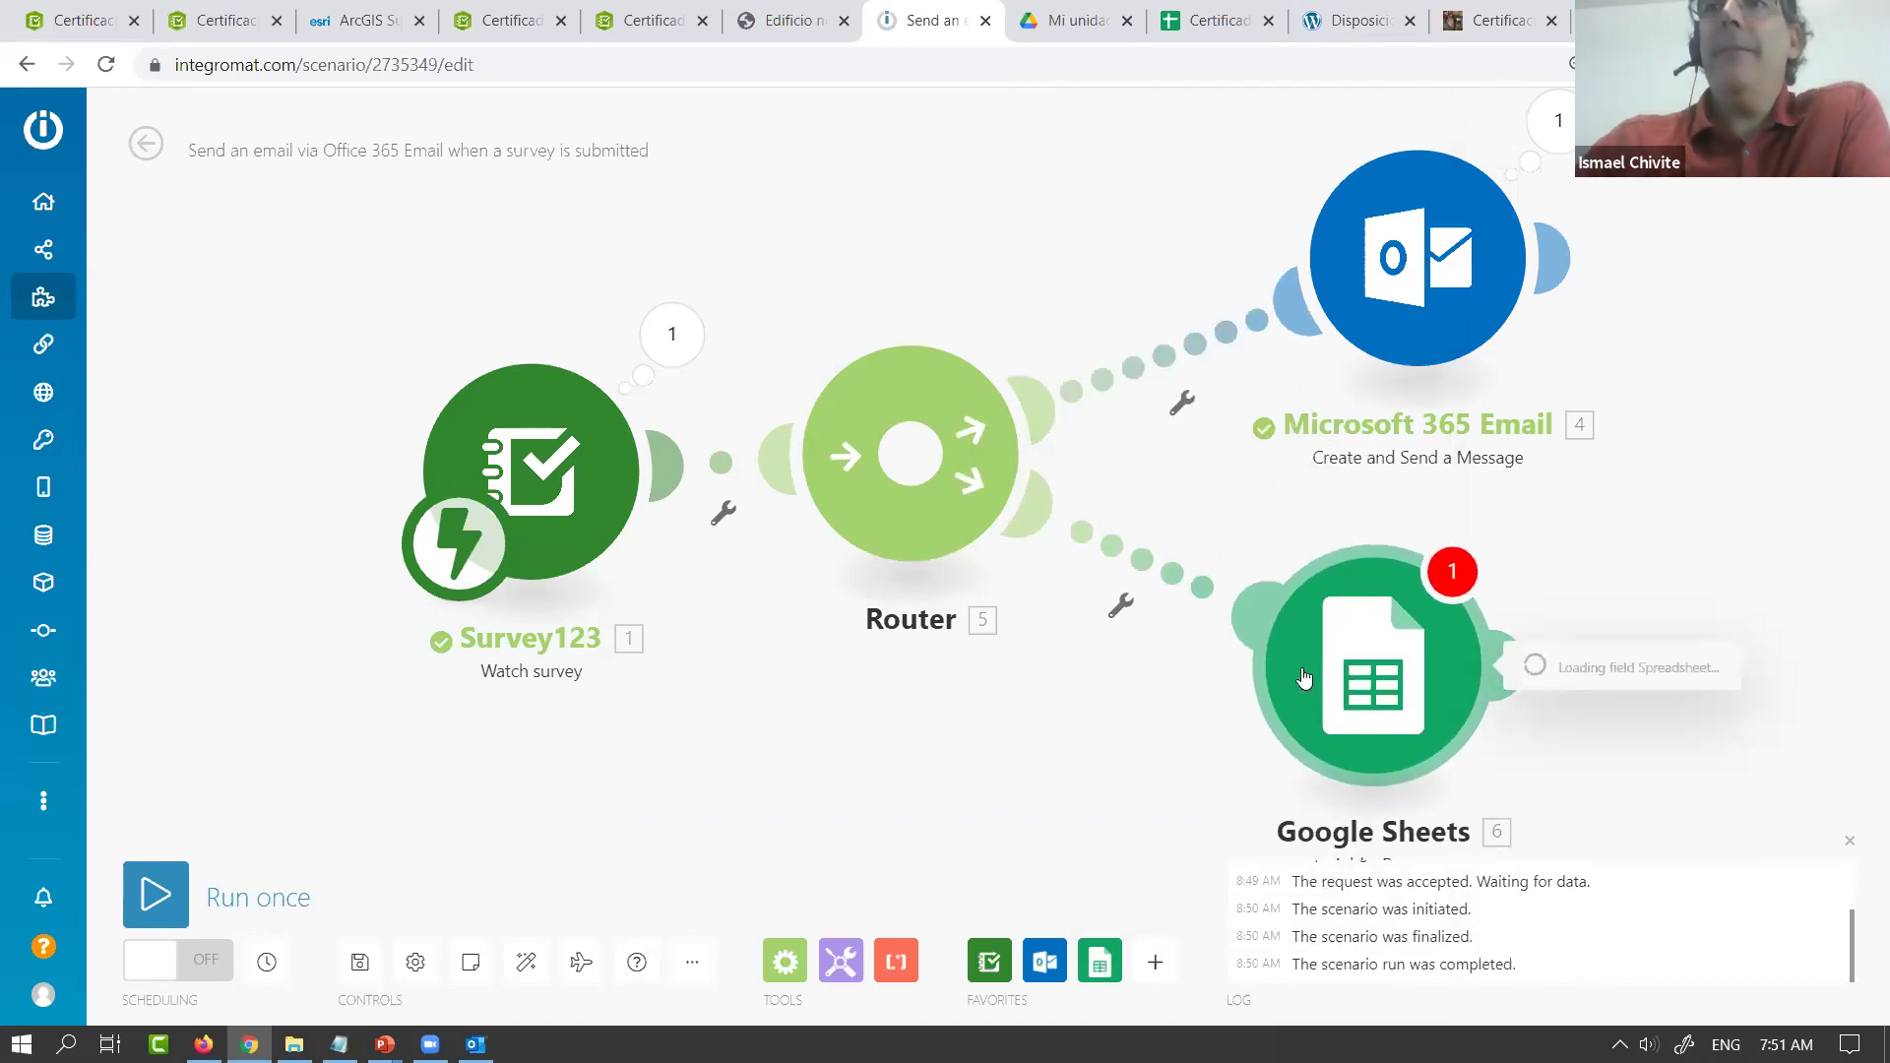
# Scroll through the Listado sheet's columns in Certificados de no conformidad, then return to Integromat
pyautogui.click(1199, 29)
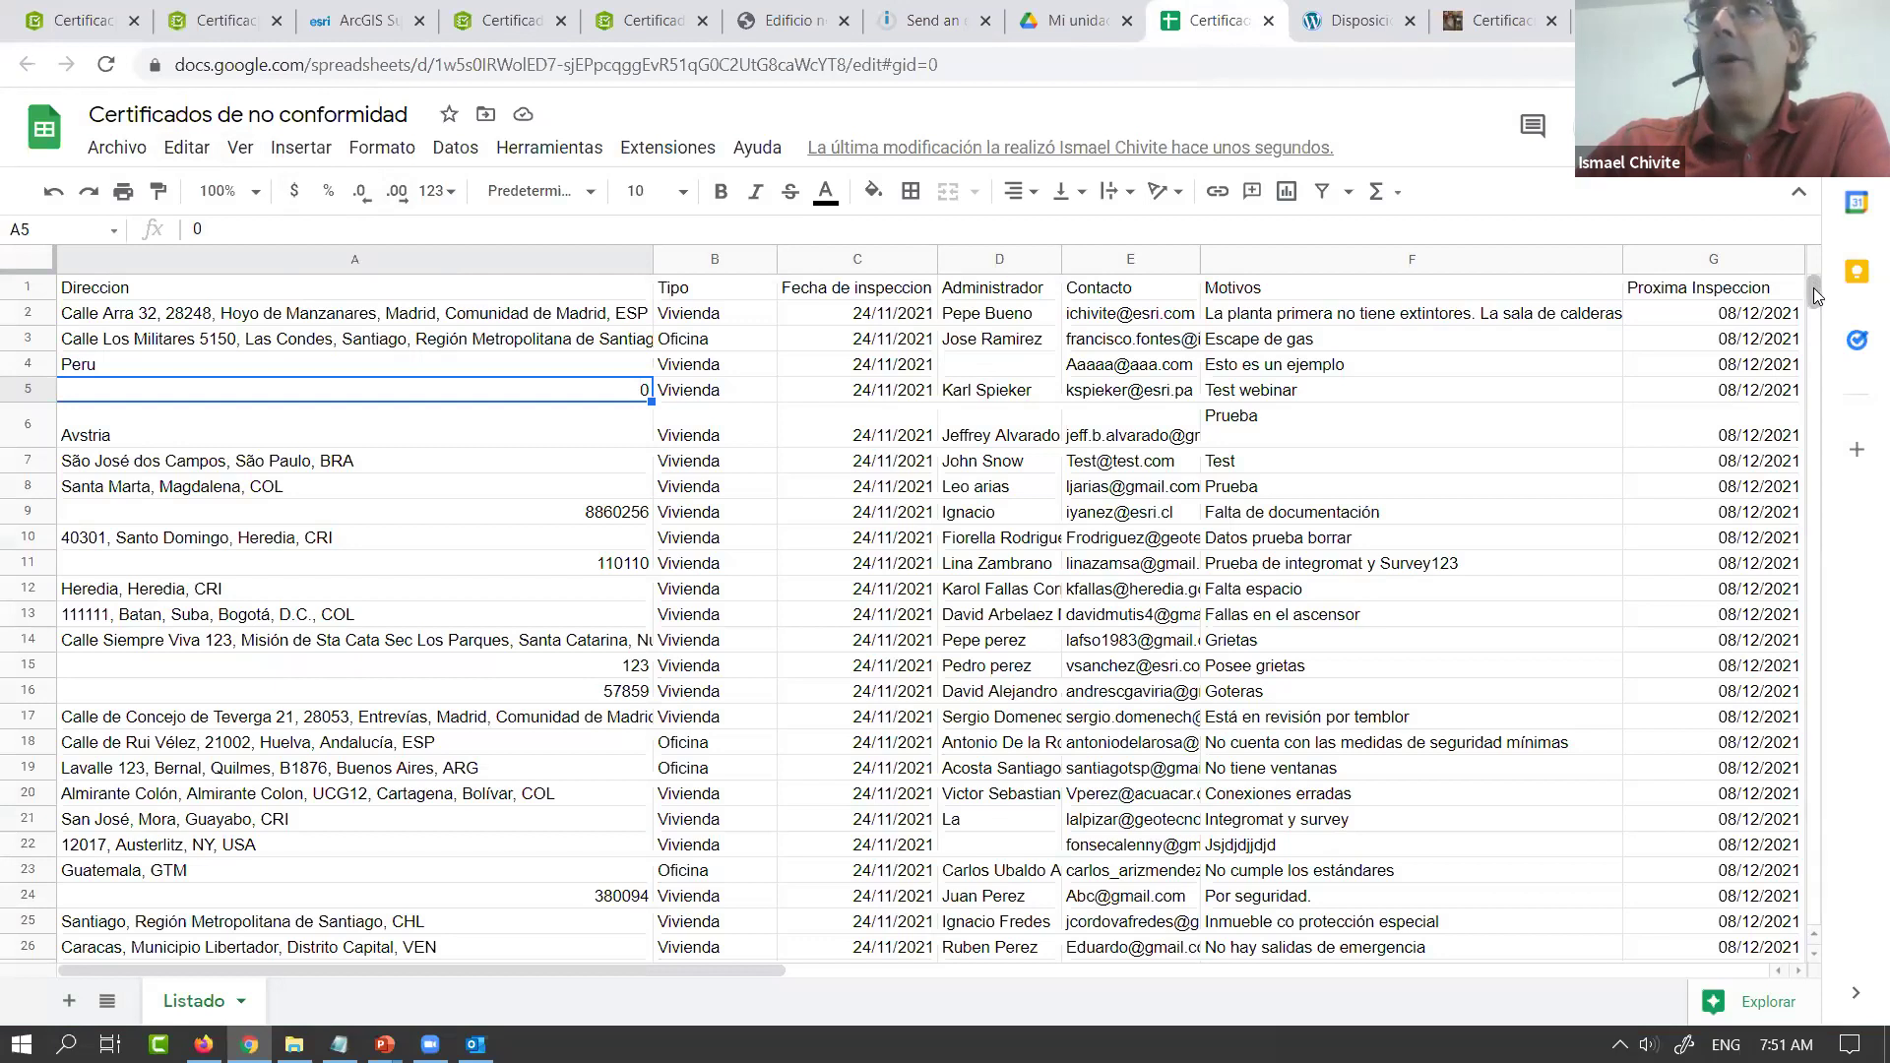
pyautogui.scroll(-15, 1782, 543)
pyautogui.scroll(-10, 1782, 564)
pyautogui.scroll(20, 1782, 565)
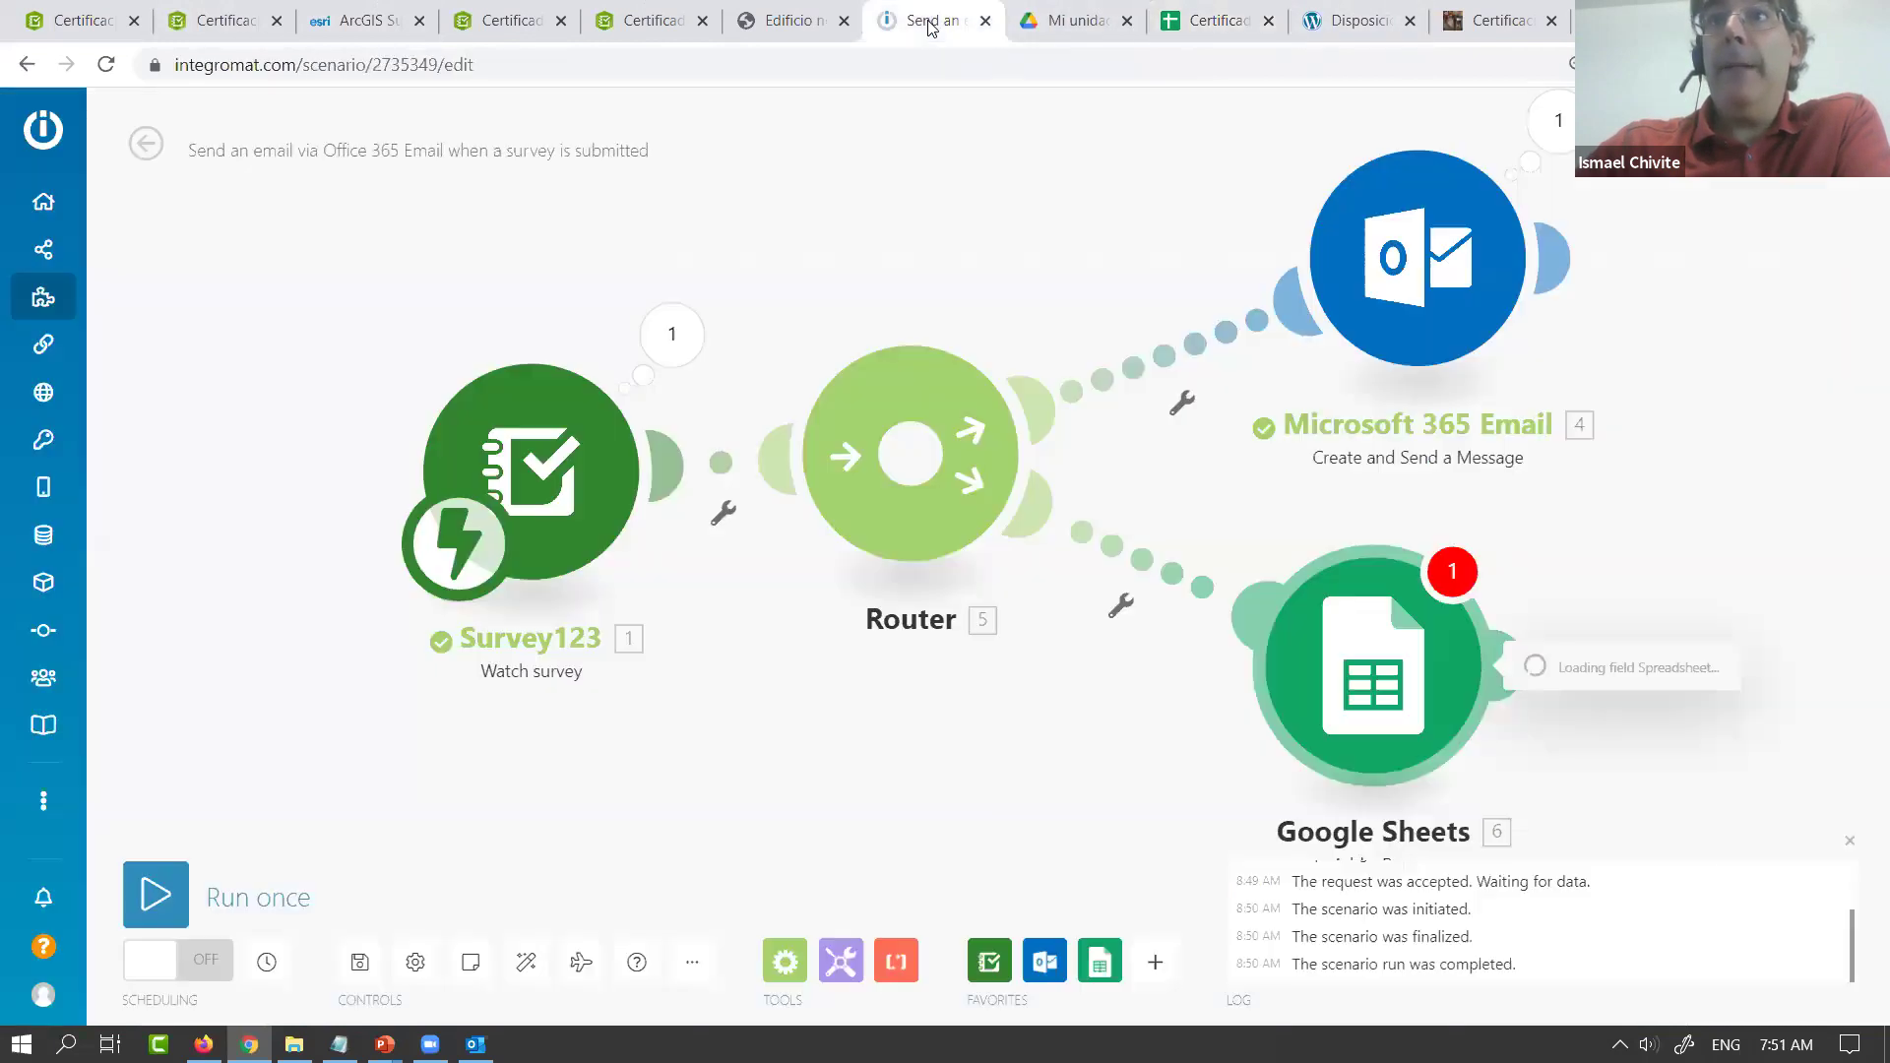
pyautogui.click(933, 22)
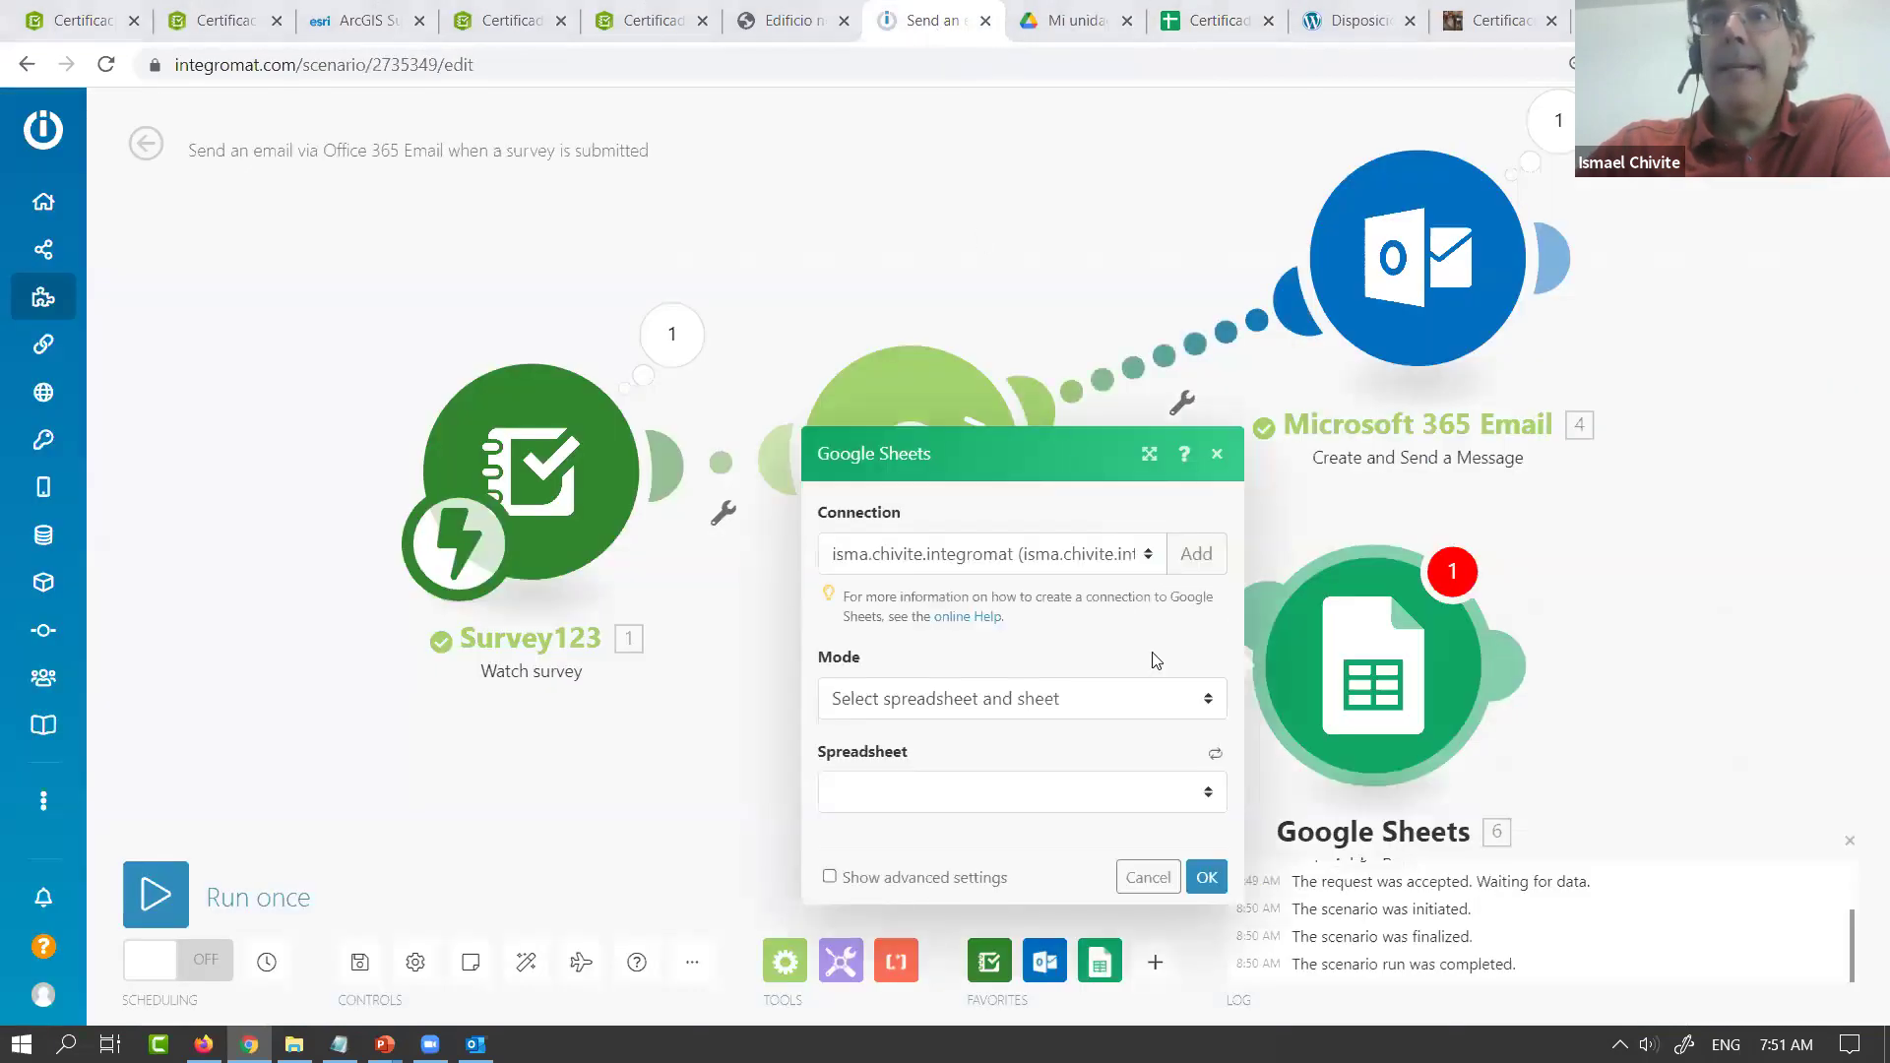
# Select spreadsheet 'Certificados de no conformidad' and sheet 'Listado', then enlarge the module settings
pyautogui.click(1212, 797)
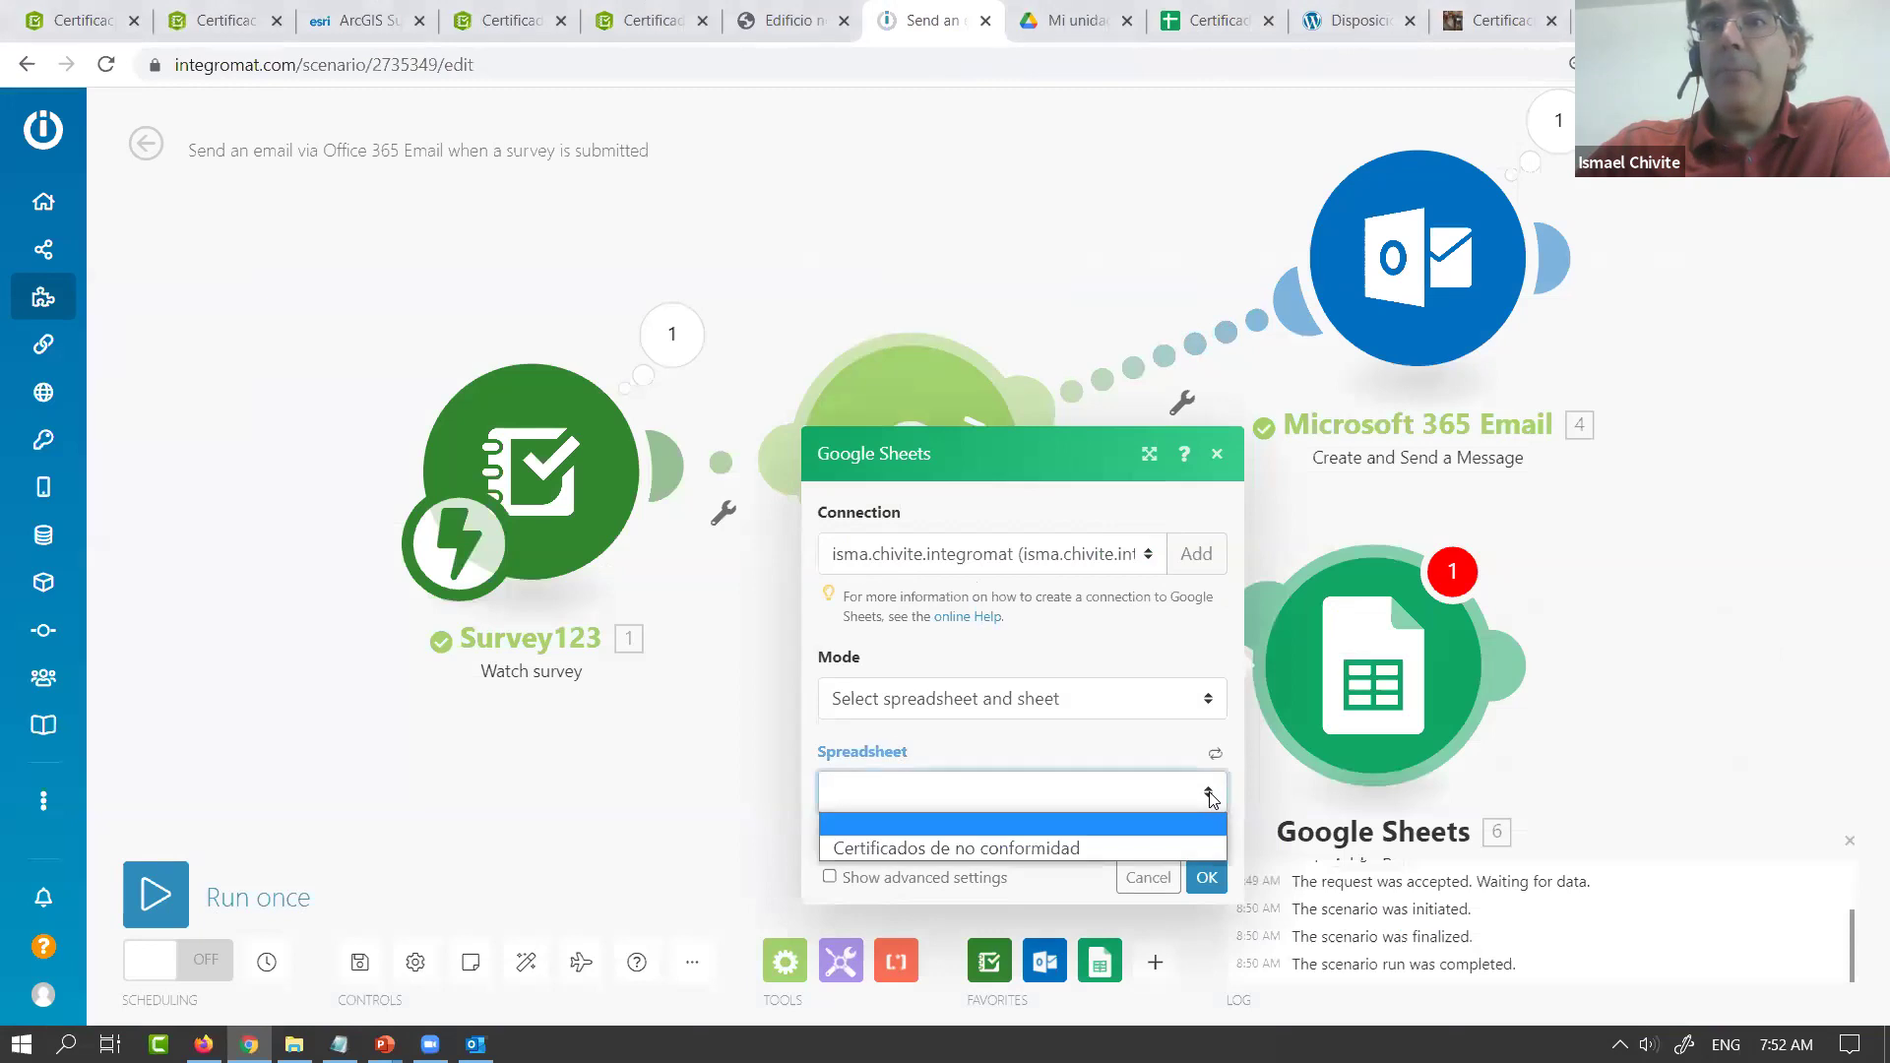
pyautogui.click(1042, 845)
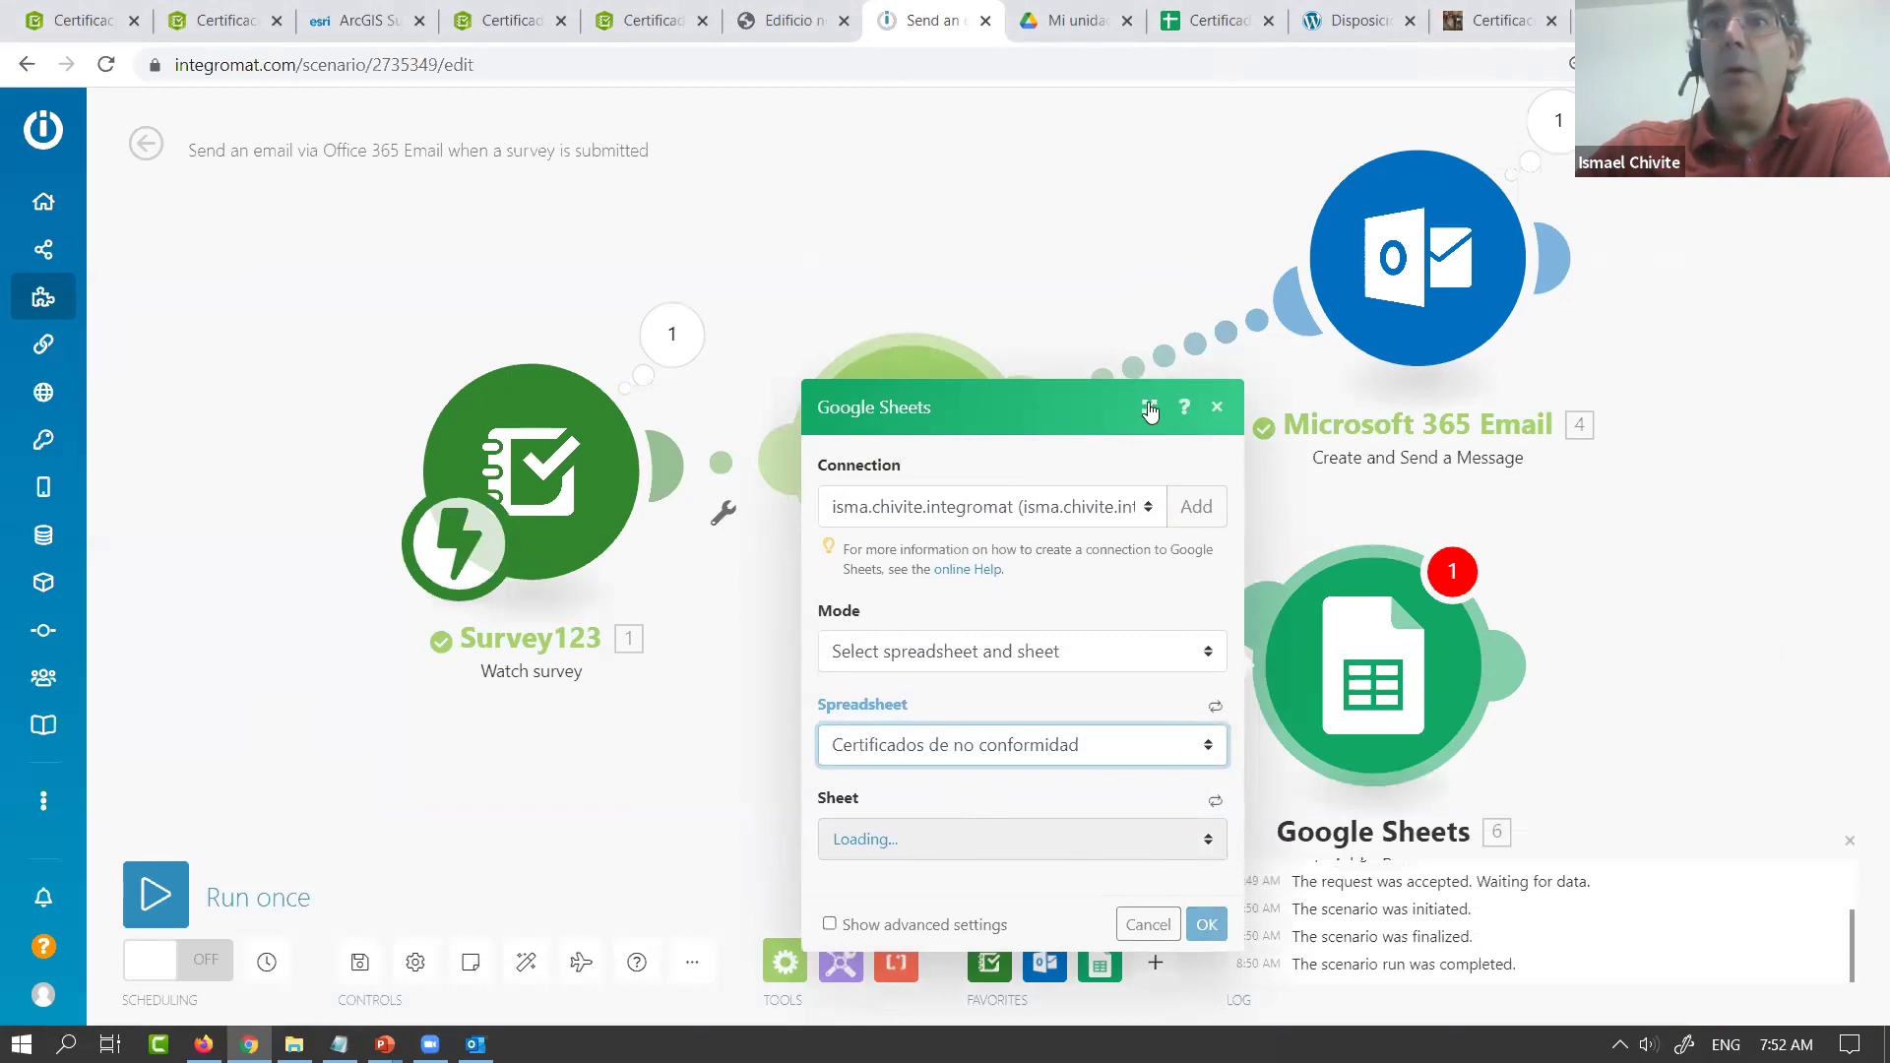
pyautogui.click(1208, 842)
pyautogui.click(1172, 896)
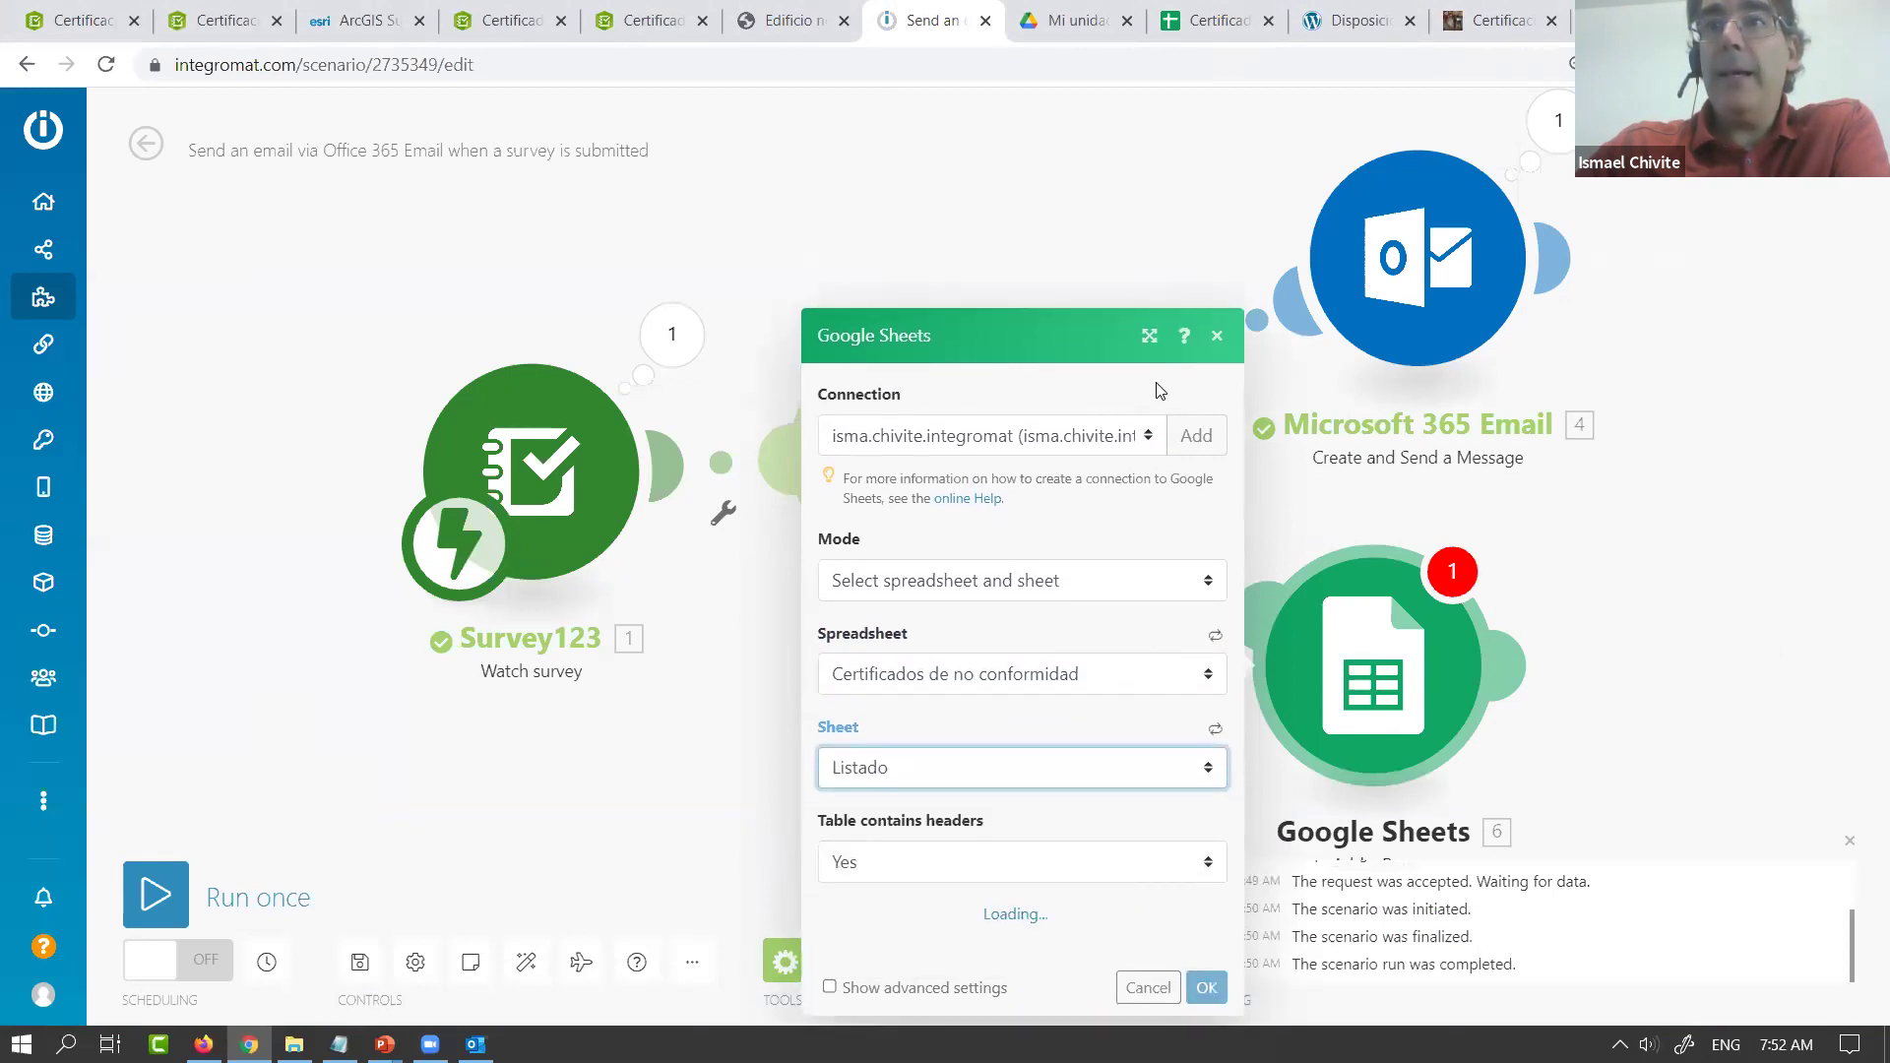
pyautogui.click(1149, 336)
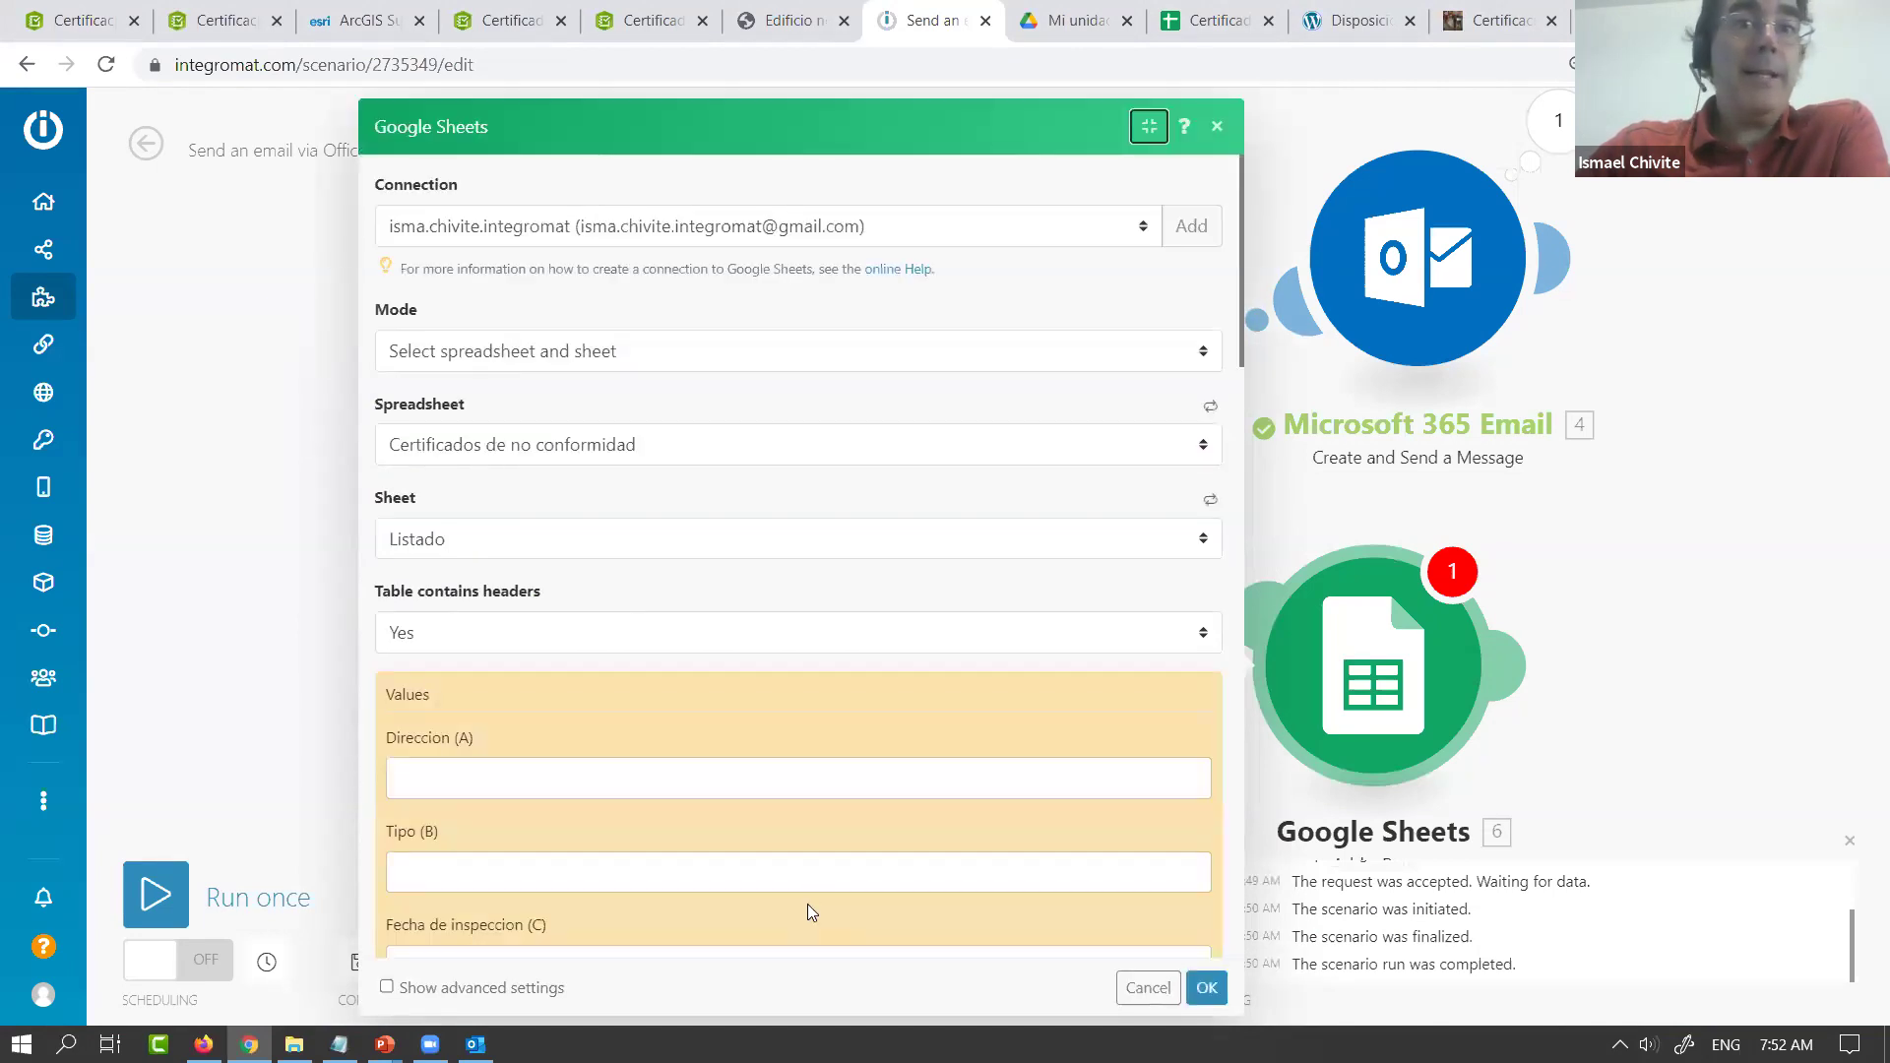
# Map Direccion del inmueble into Direccion (A) and Tipo de uso into Tipo (B)
pyautogui.click(716, 783)
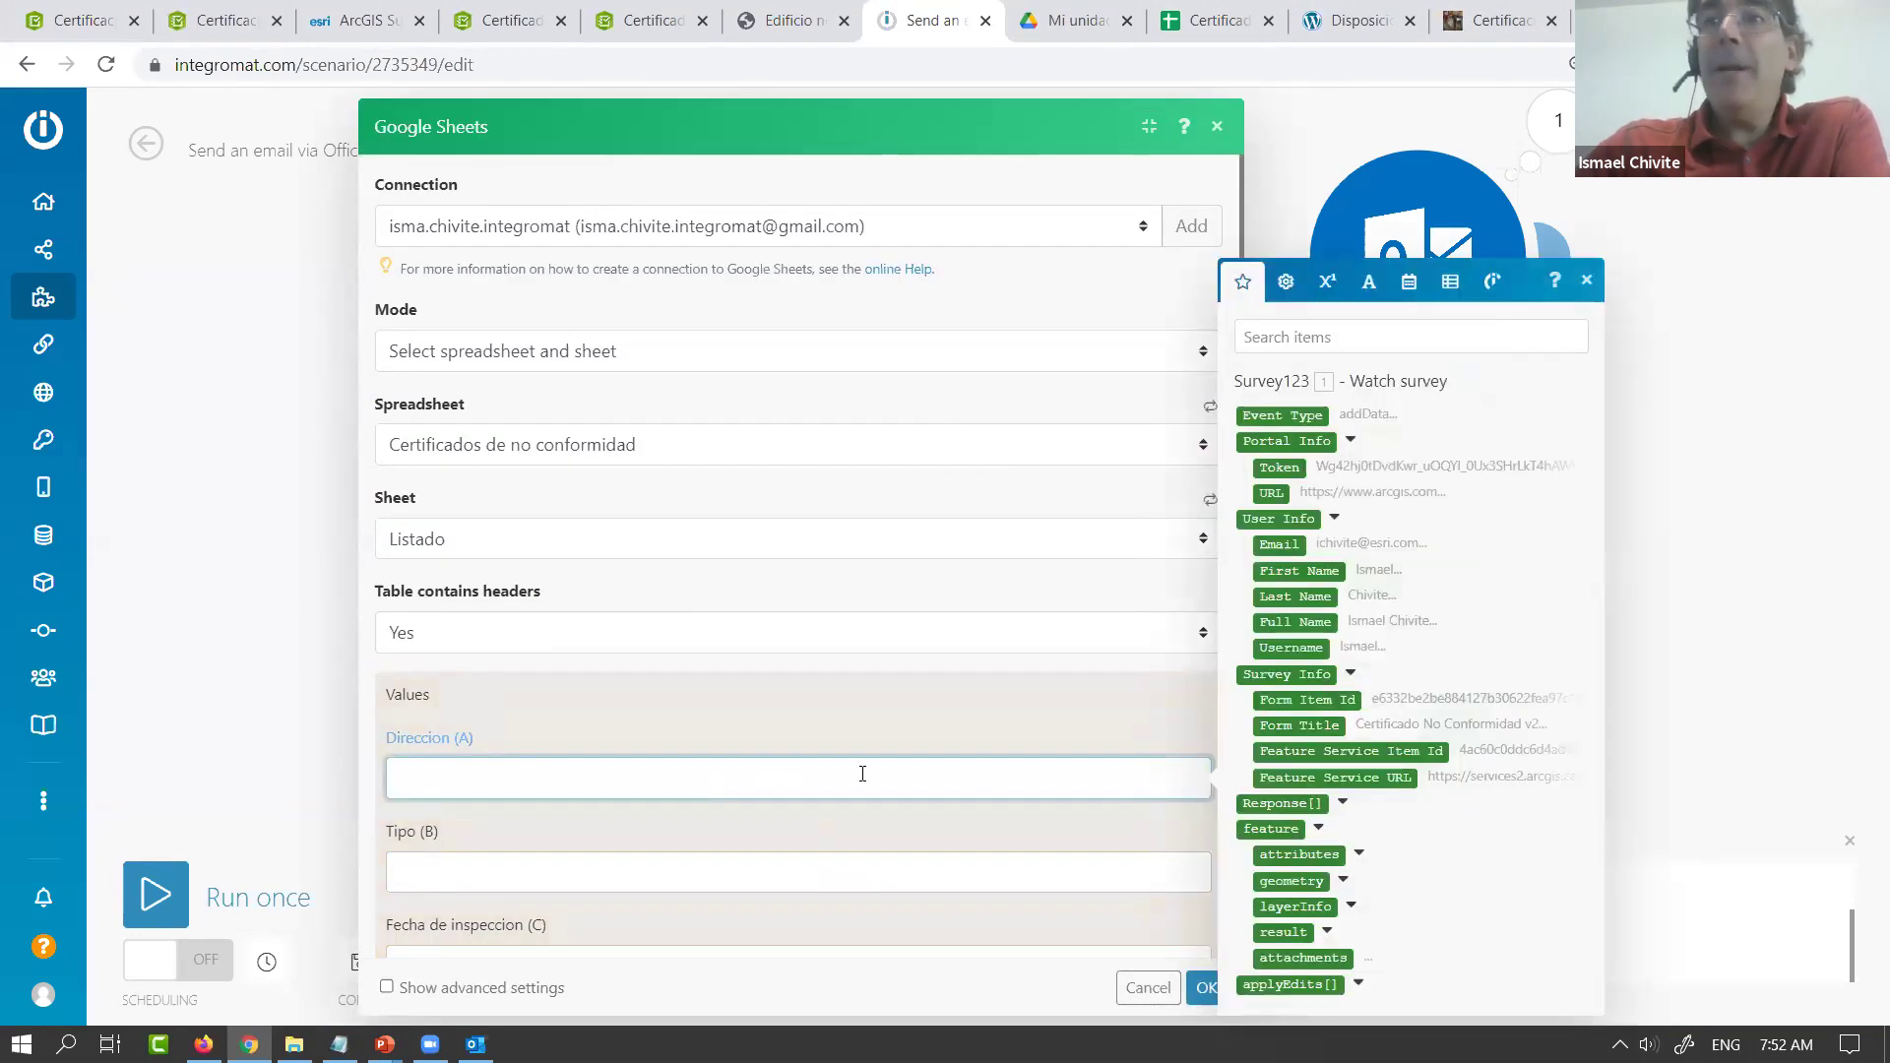
pyautogui.click(1359, 855)
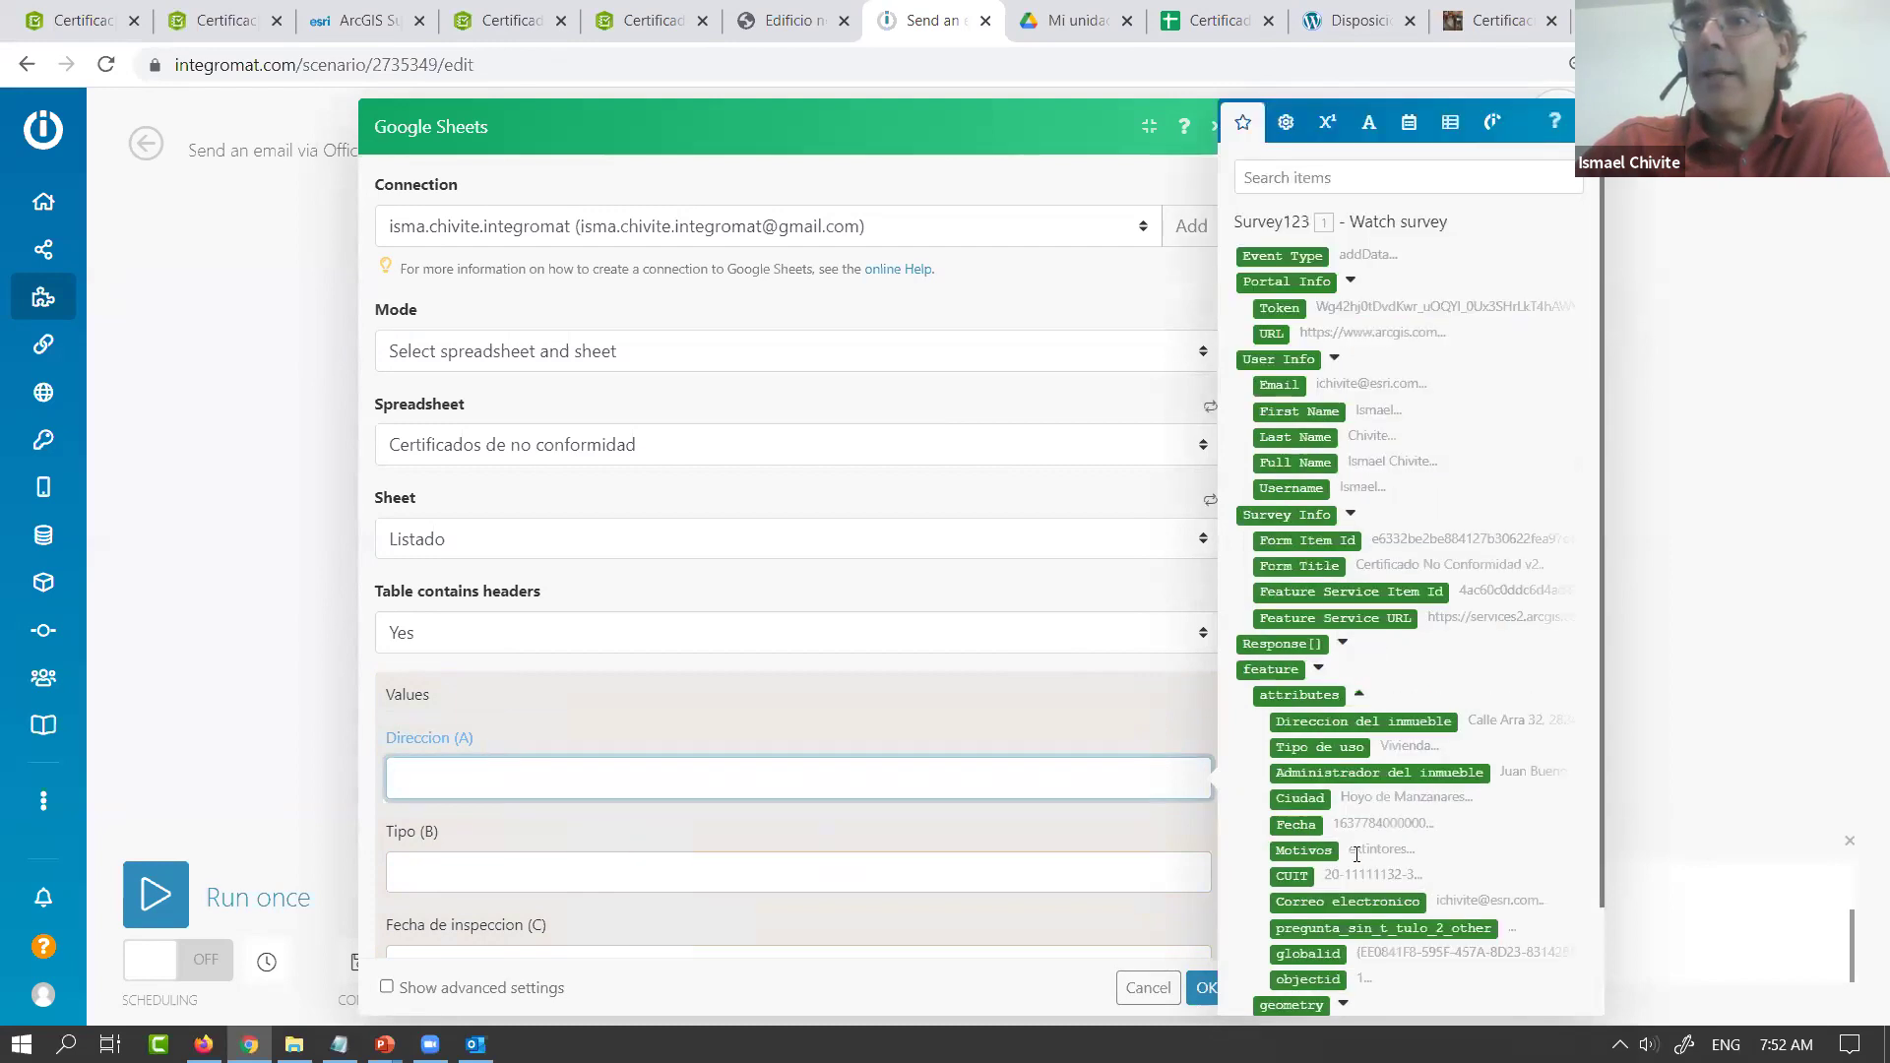
pyautogui.click(1362, 723)
pyautogui.click(1004, 877)
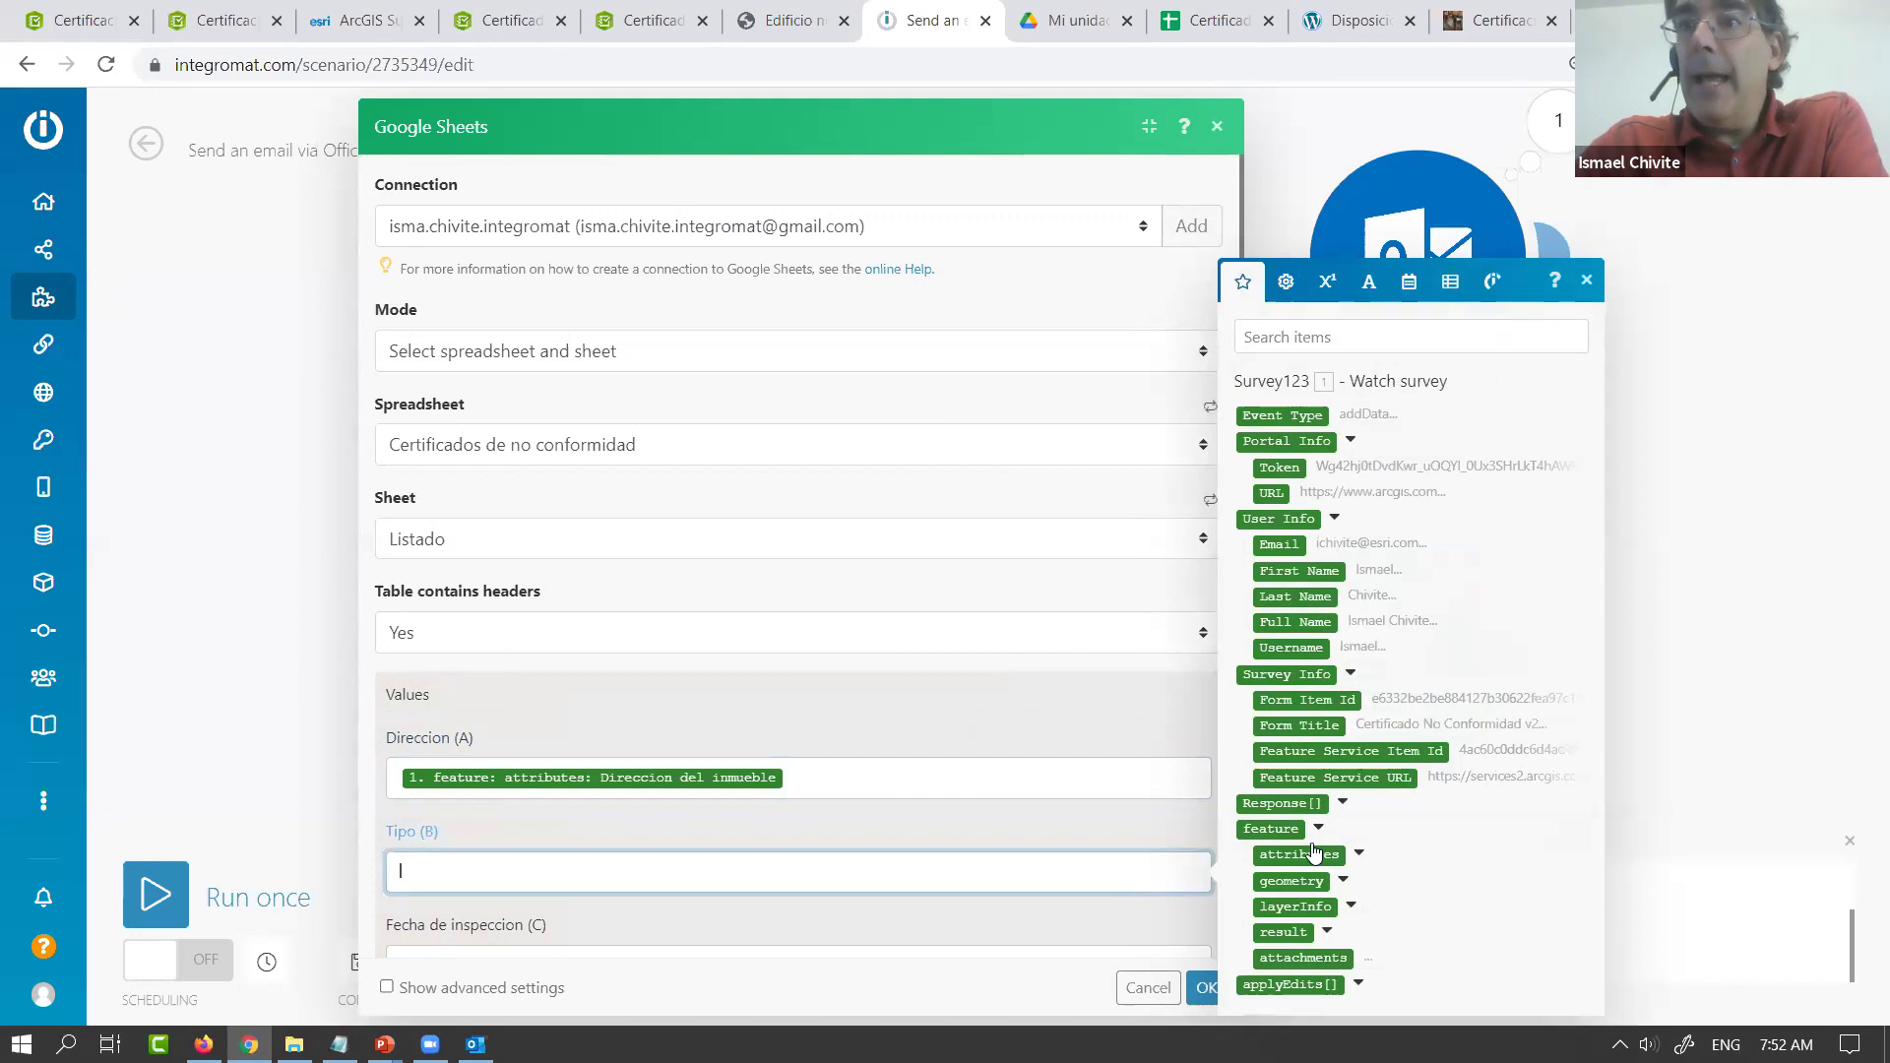
pyautogui.click(1357, 856)
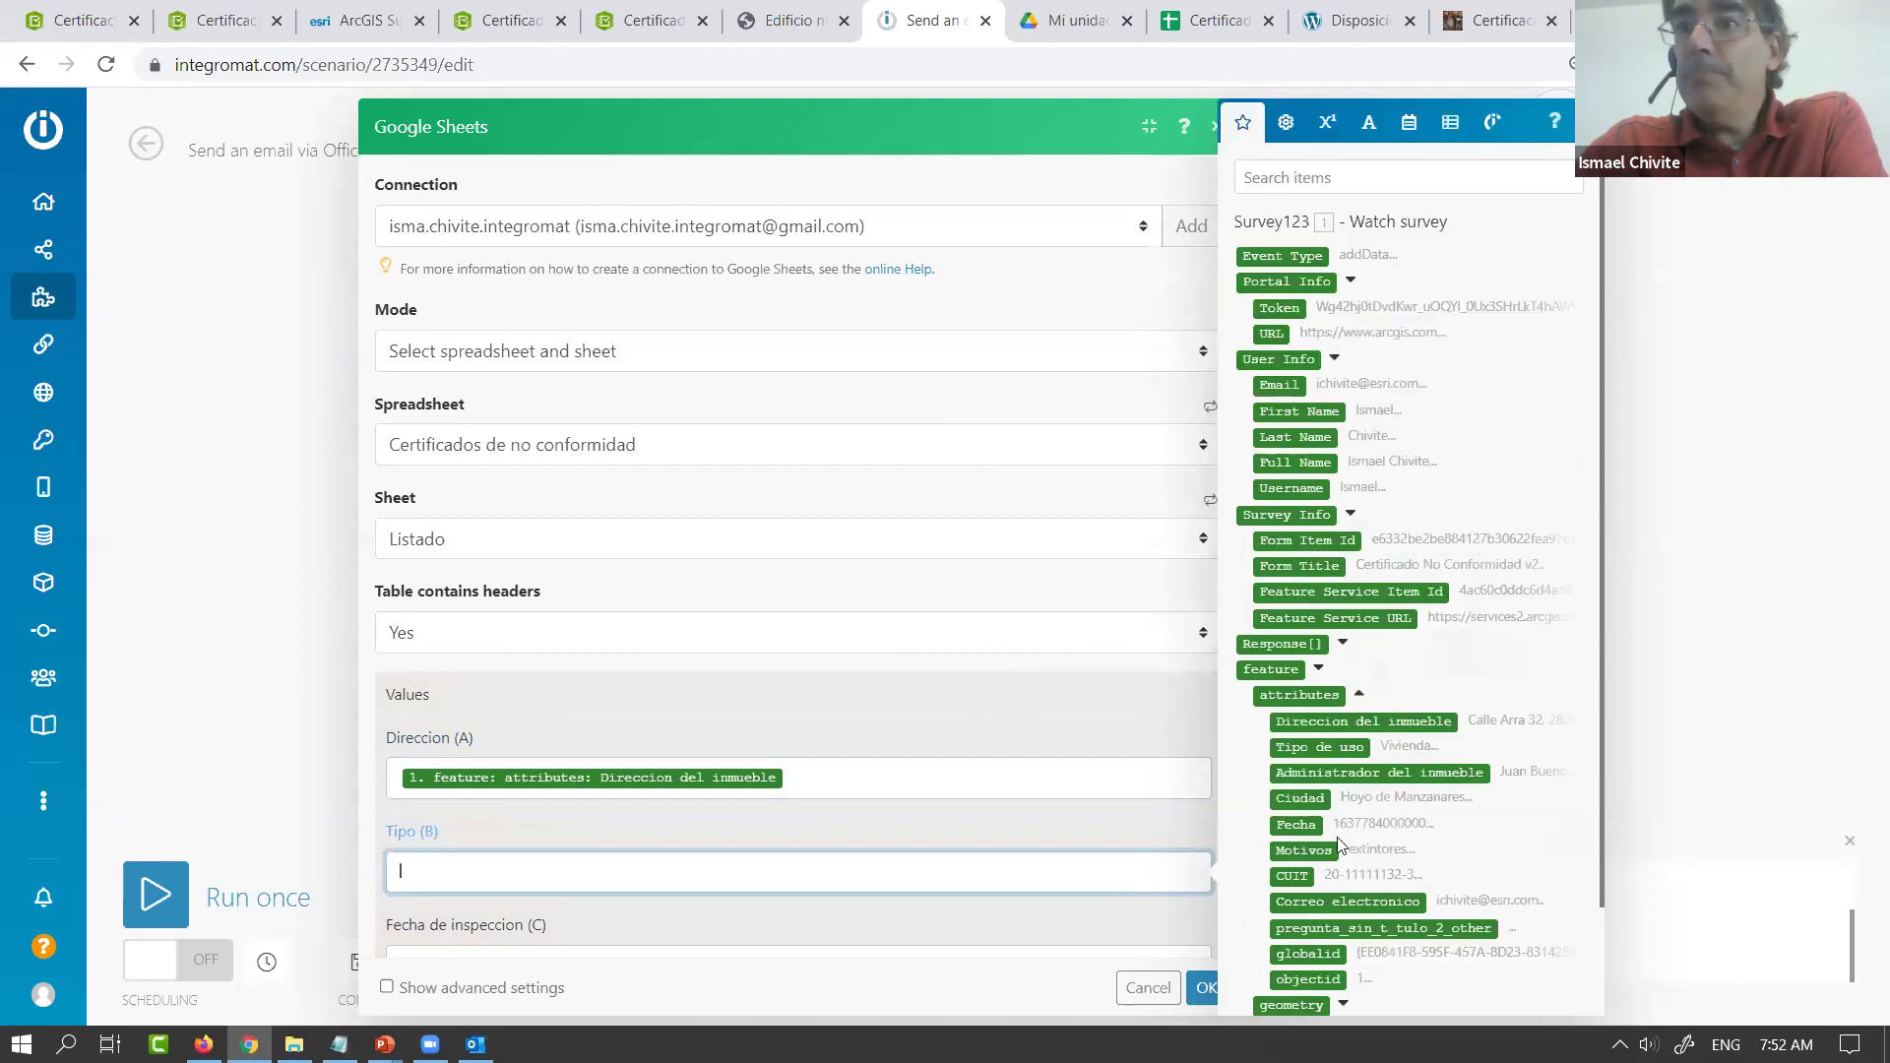
pyautogui.click(1320, 748)
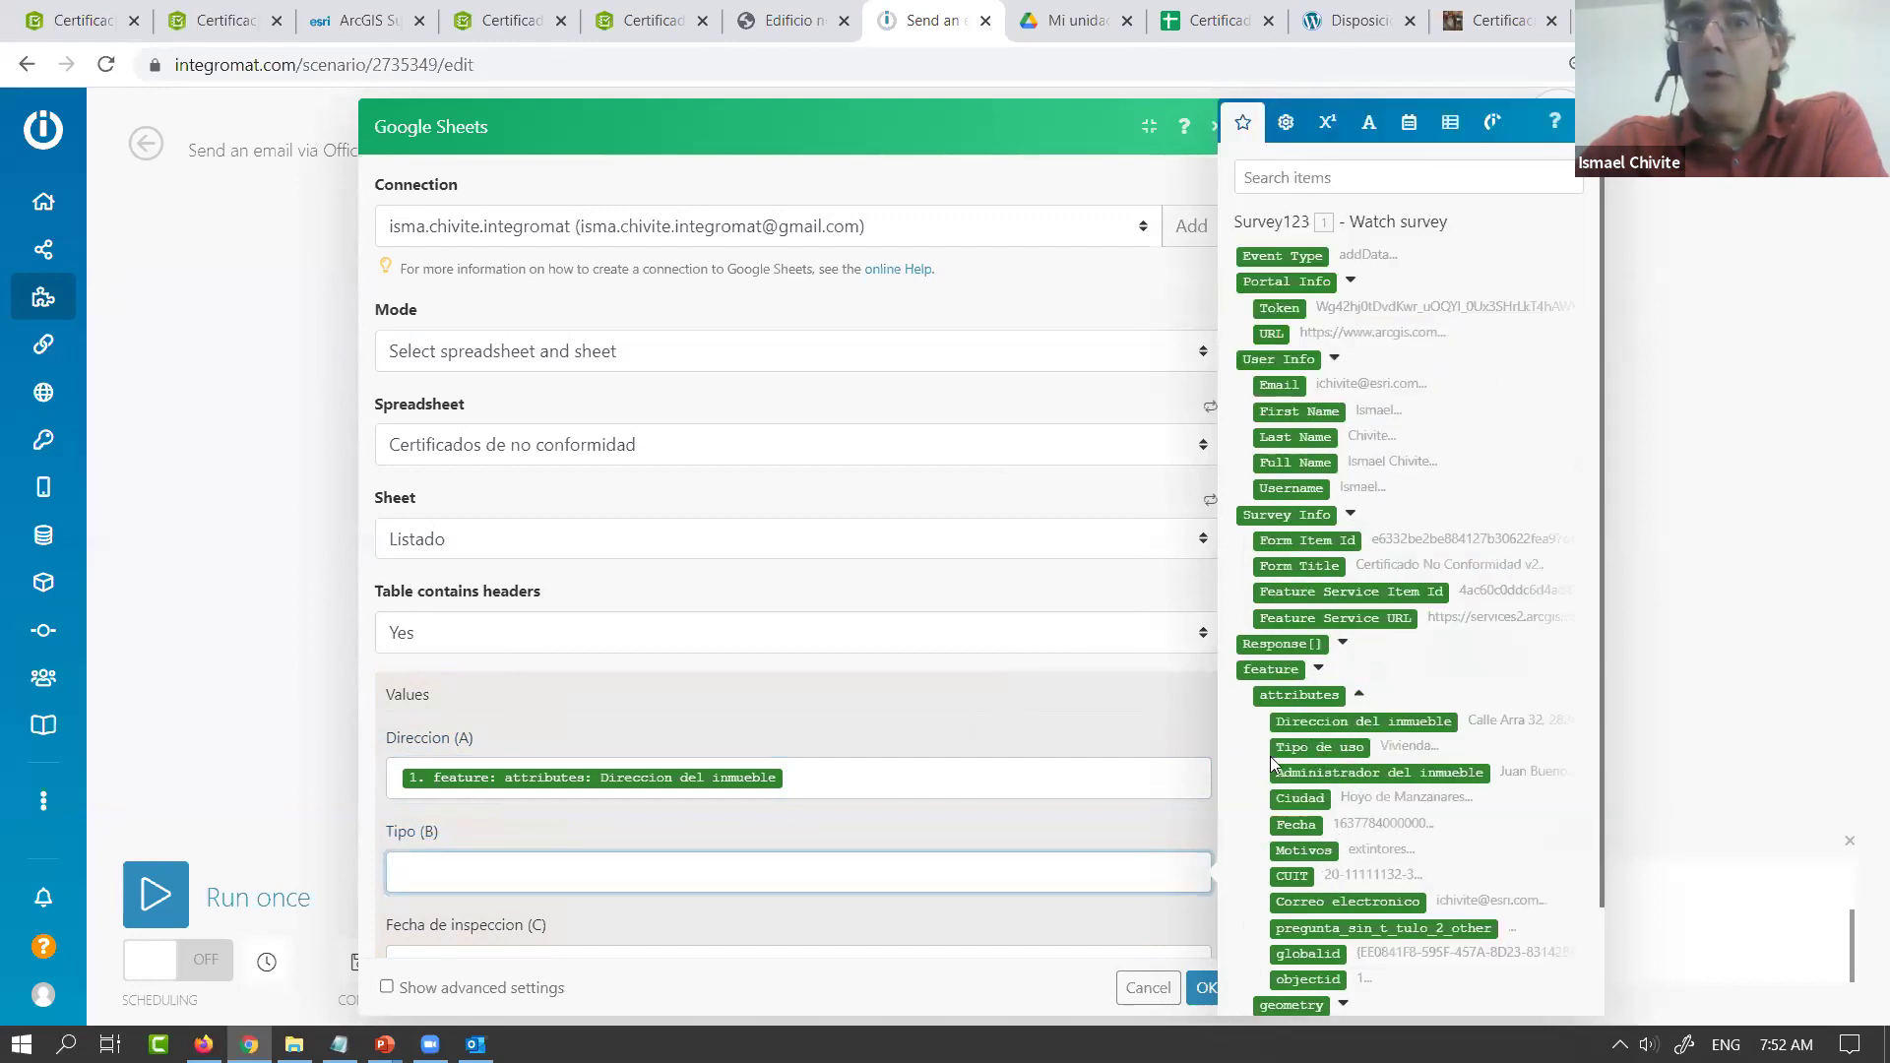
pyautogui.scroll(-3, 904, 778)
pyautogui.scroll(-1, 904, 778)
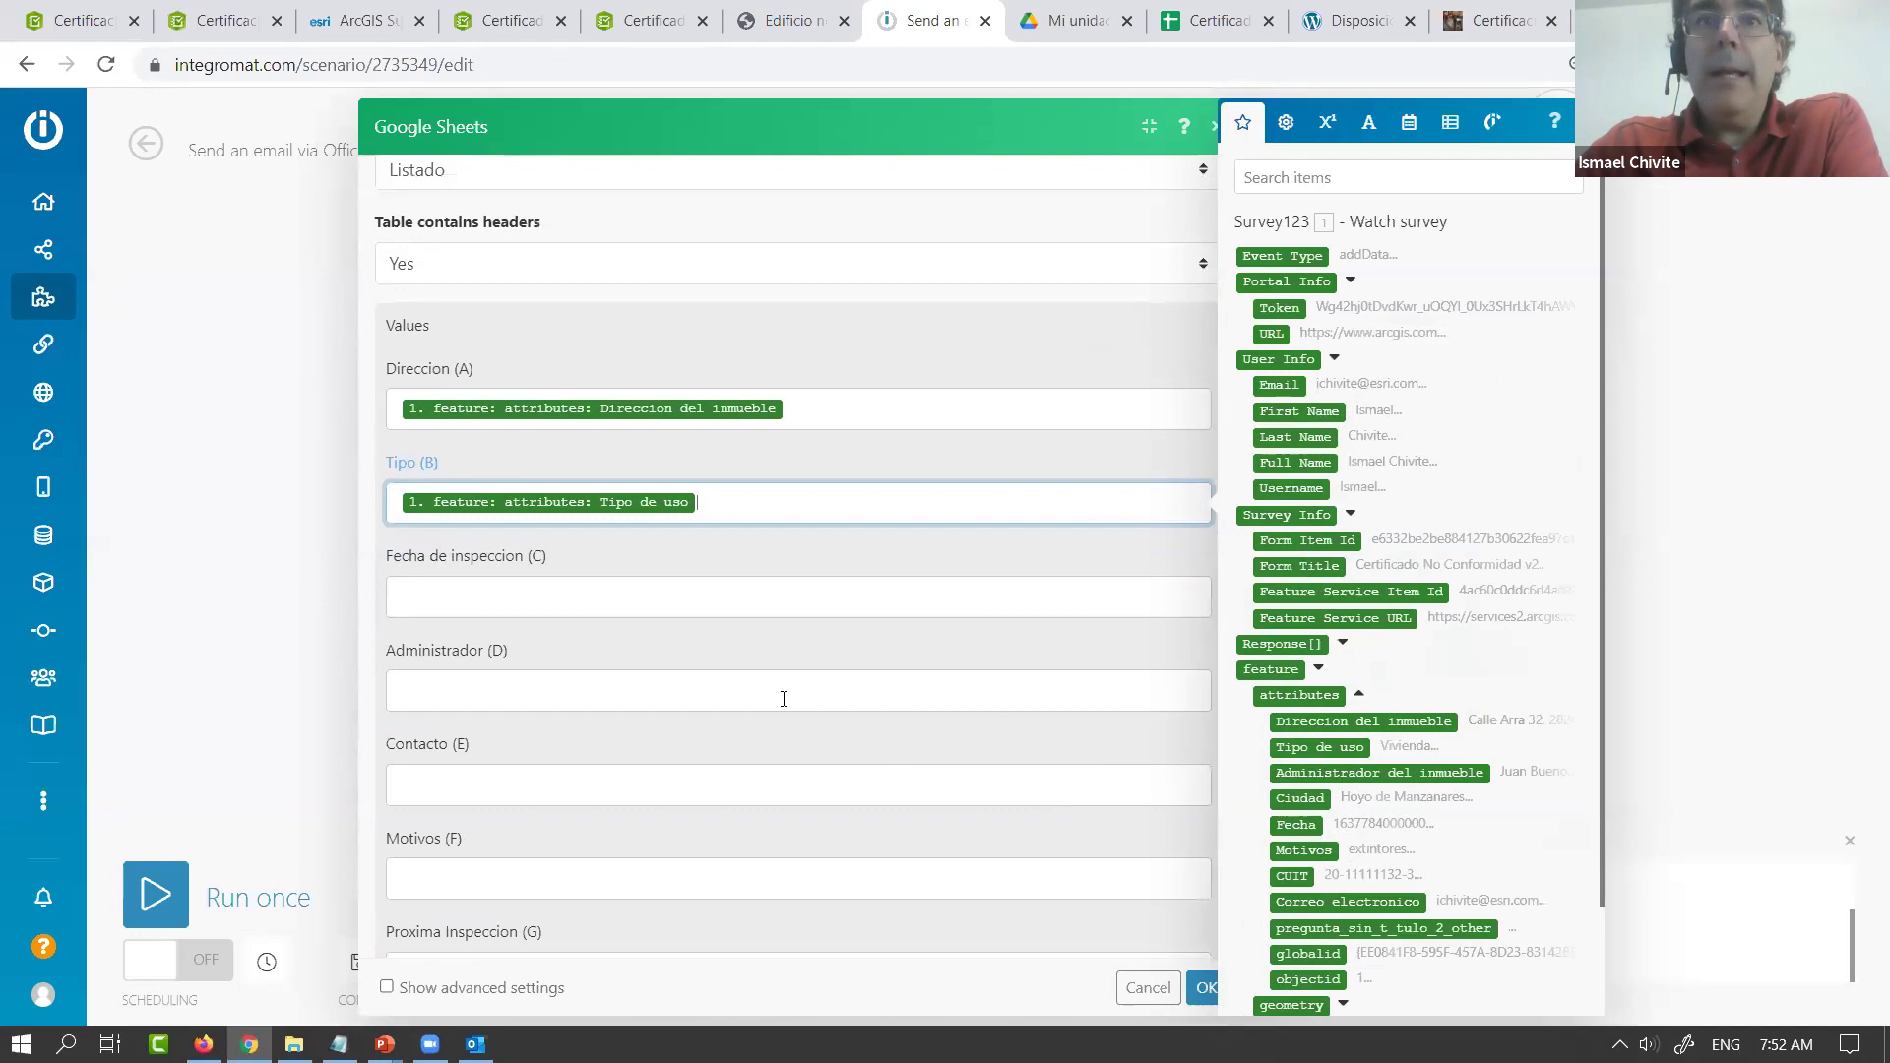
# Insert the formatDate function into Fecha de inspeccion (C)
pyautogui.click(569, 595)
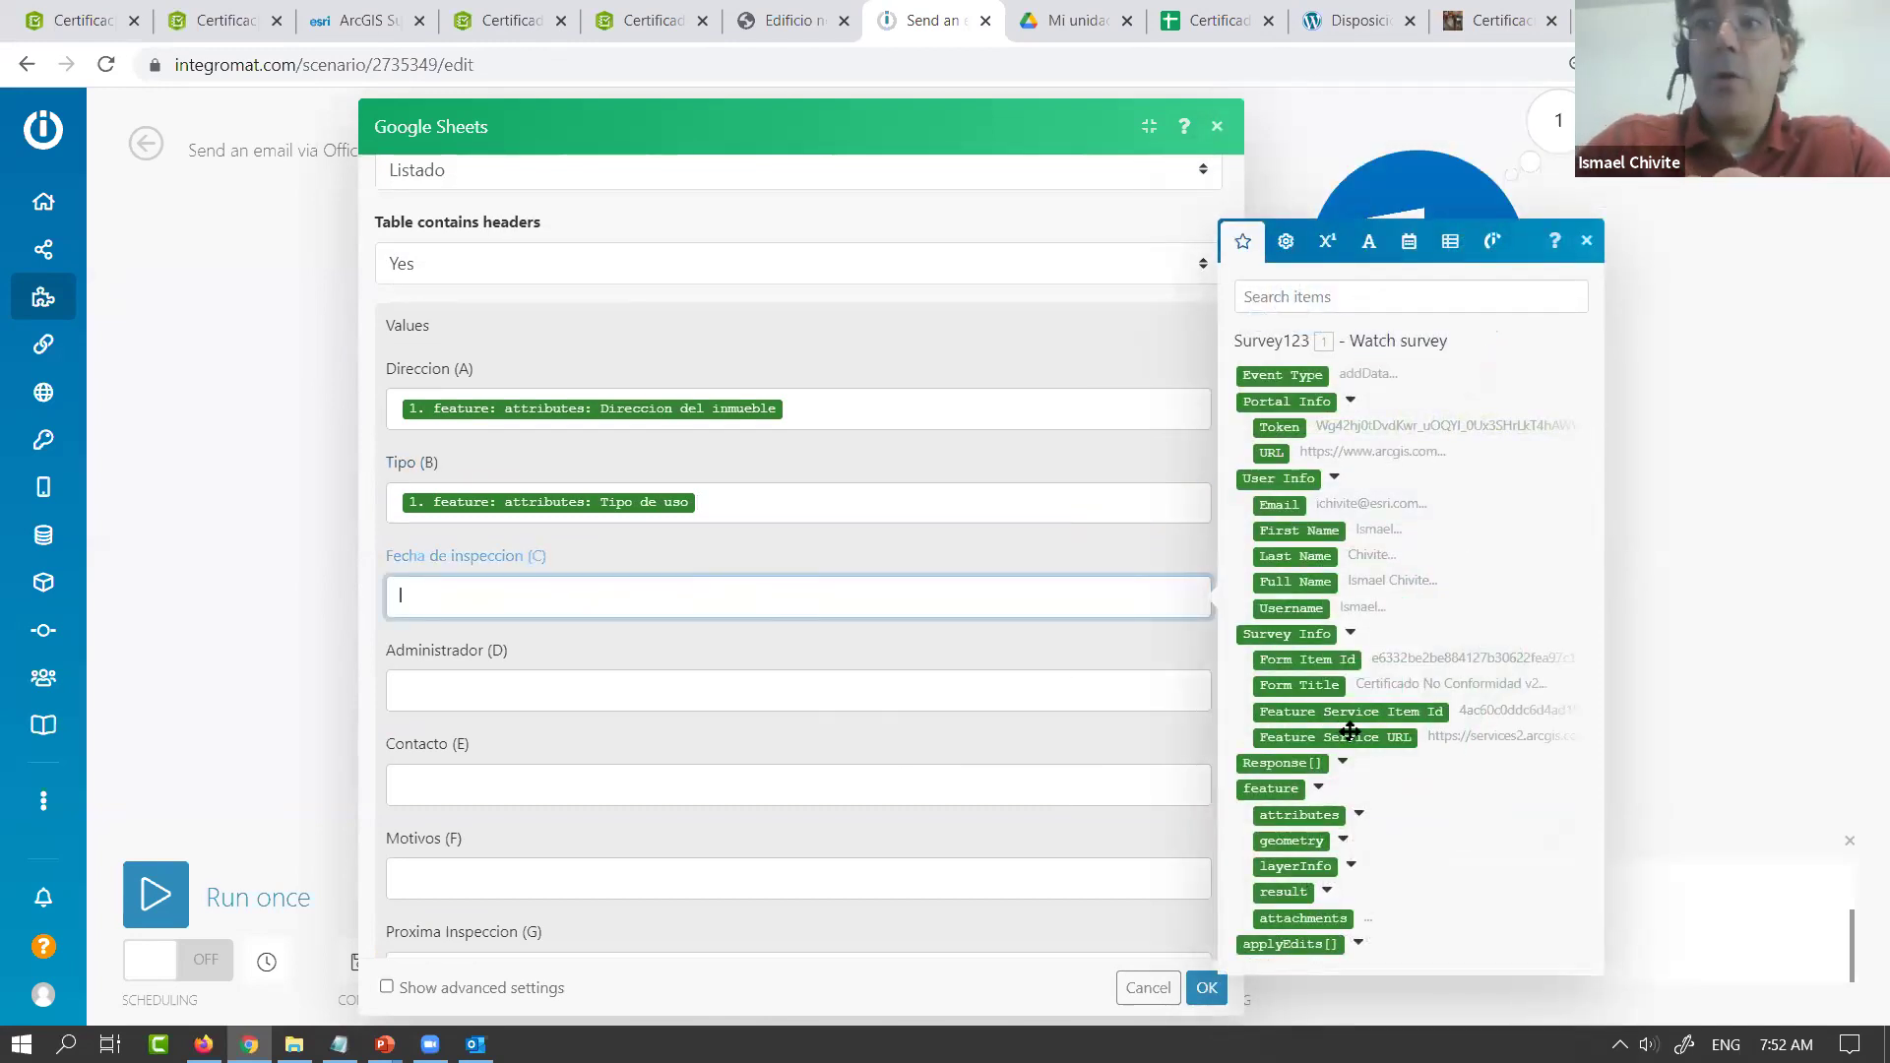
pyautogui.click(1359, 818)
pyautogui.scroll(-1, 1361, 825)
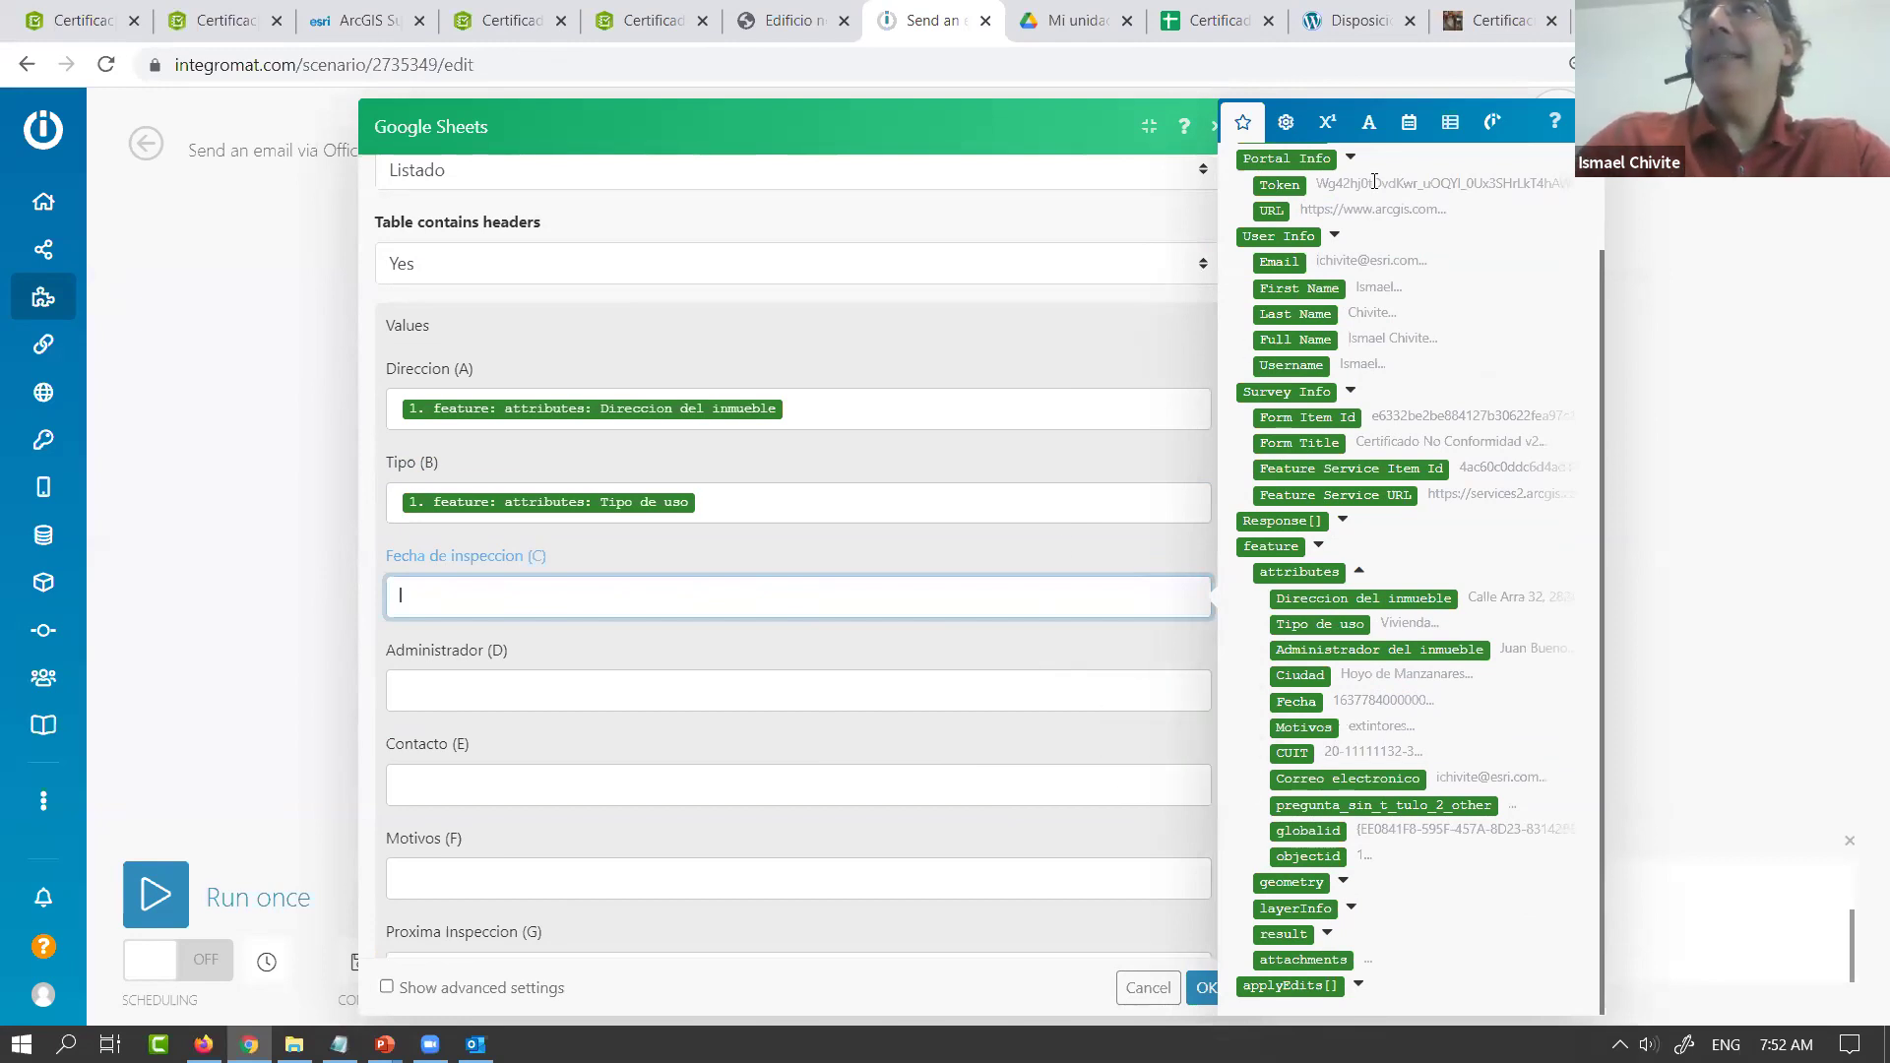
pyautogui.click(1409, 124)
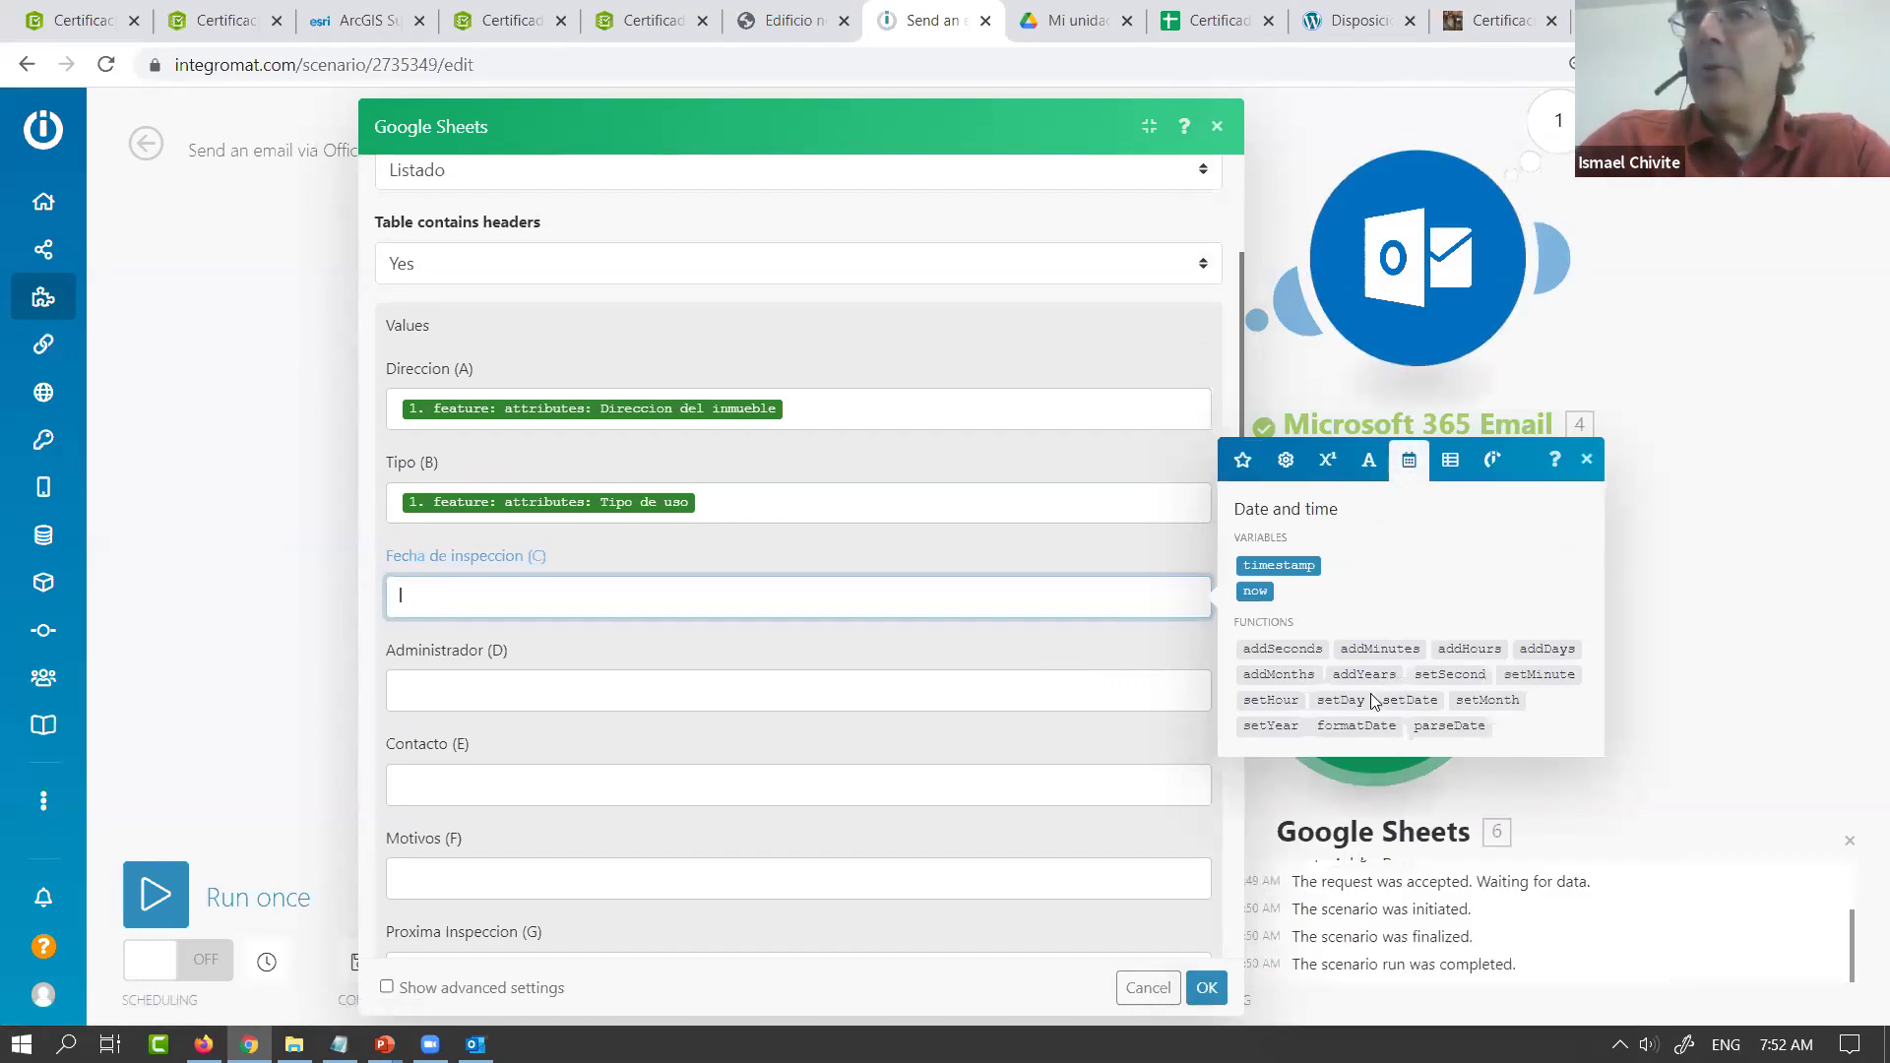
pyautogui.moveTo(1368, 729)
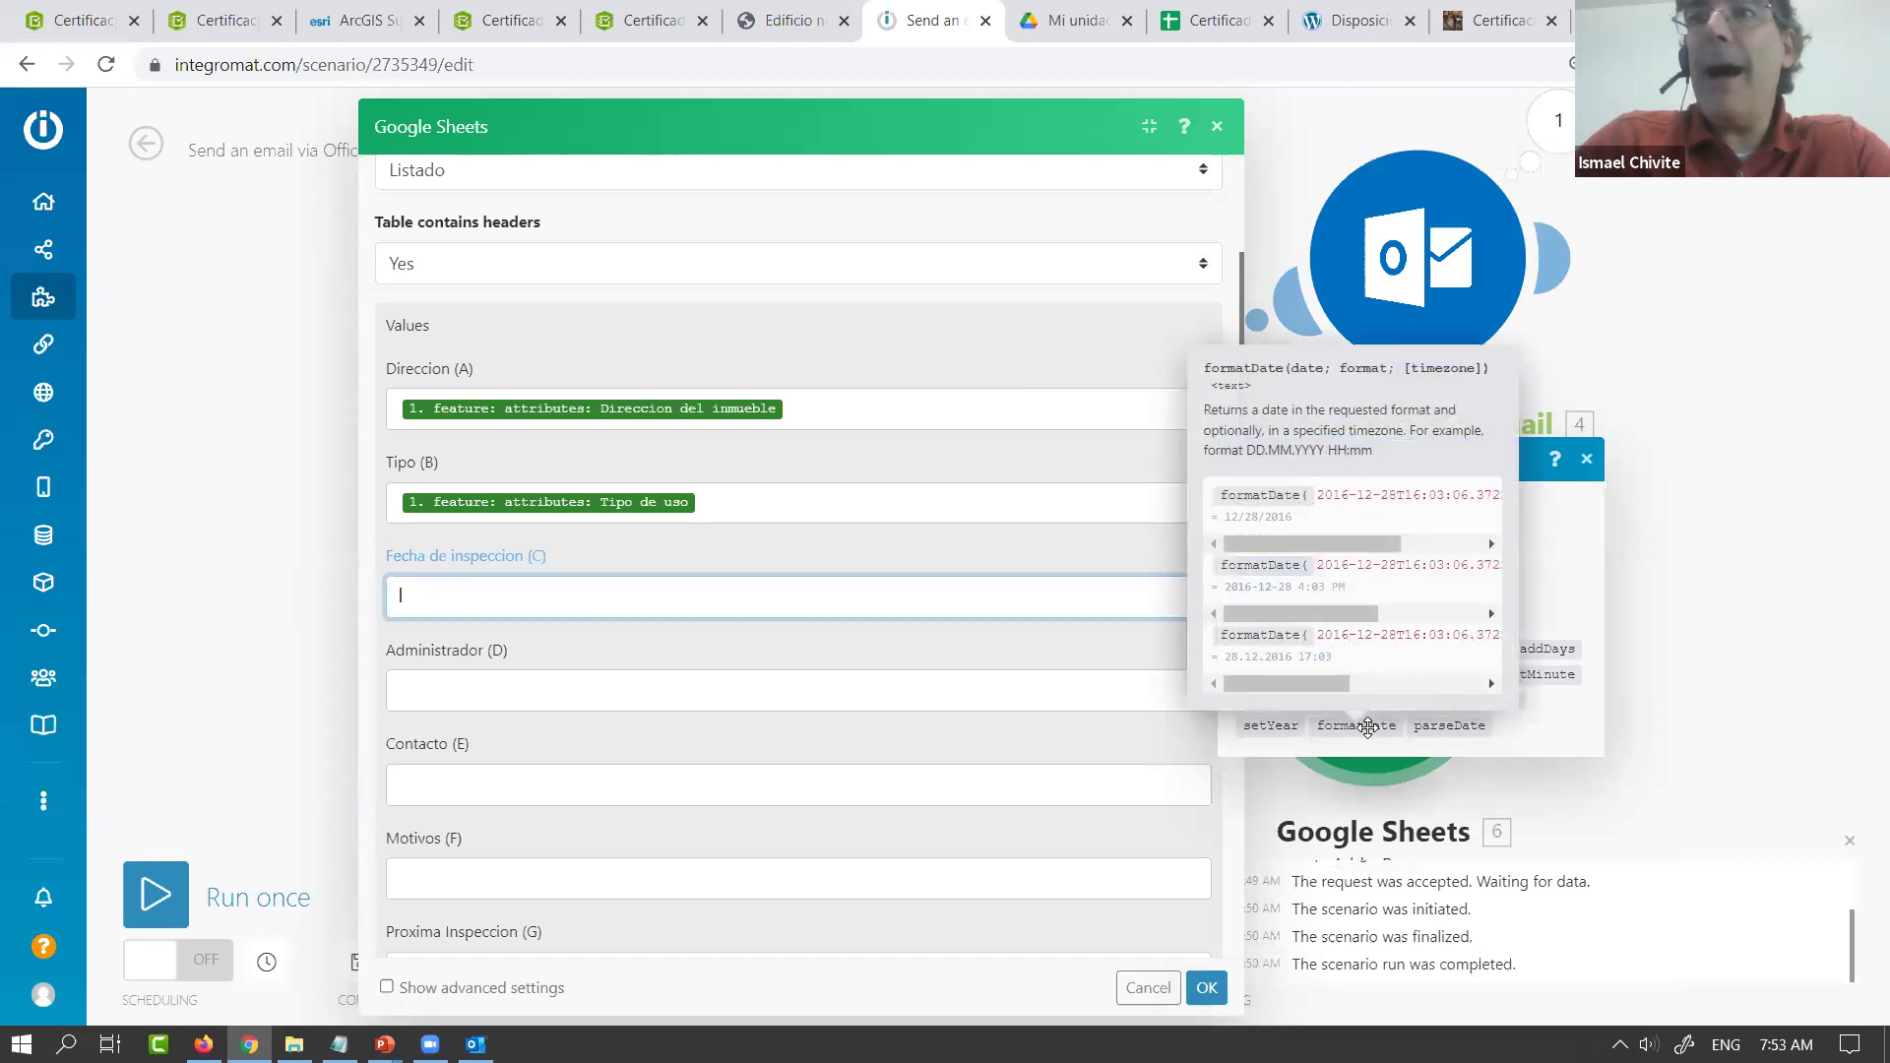
pyautogui.click(1368, 729)
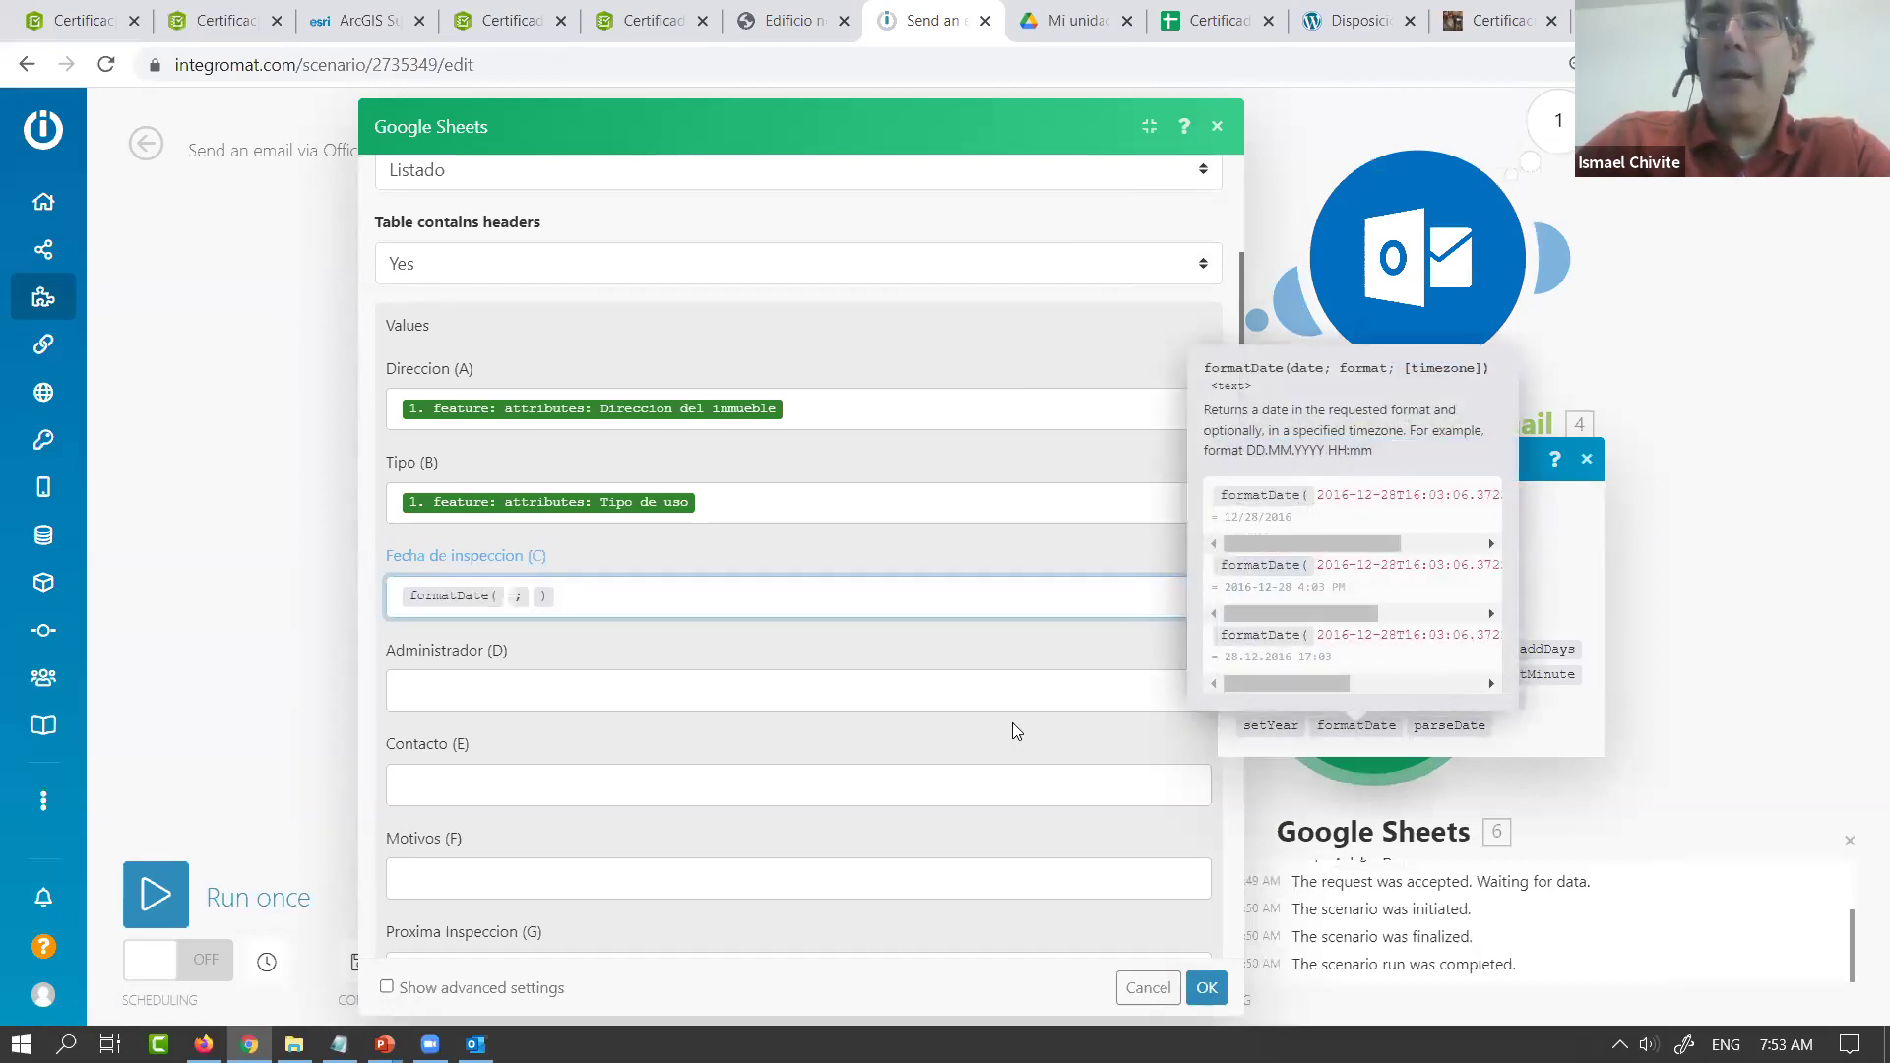